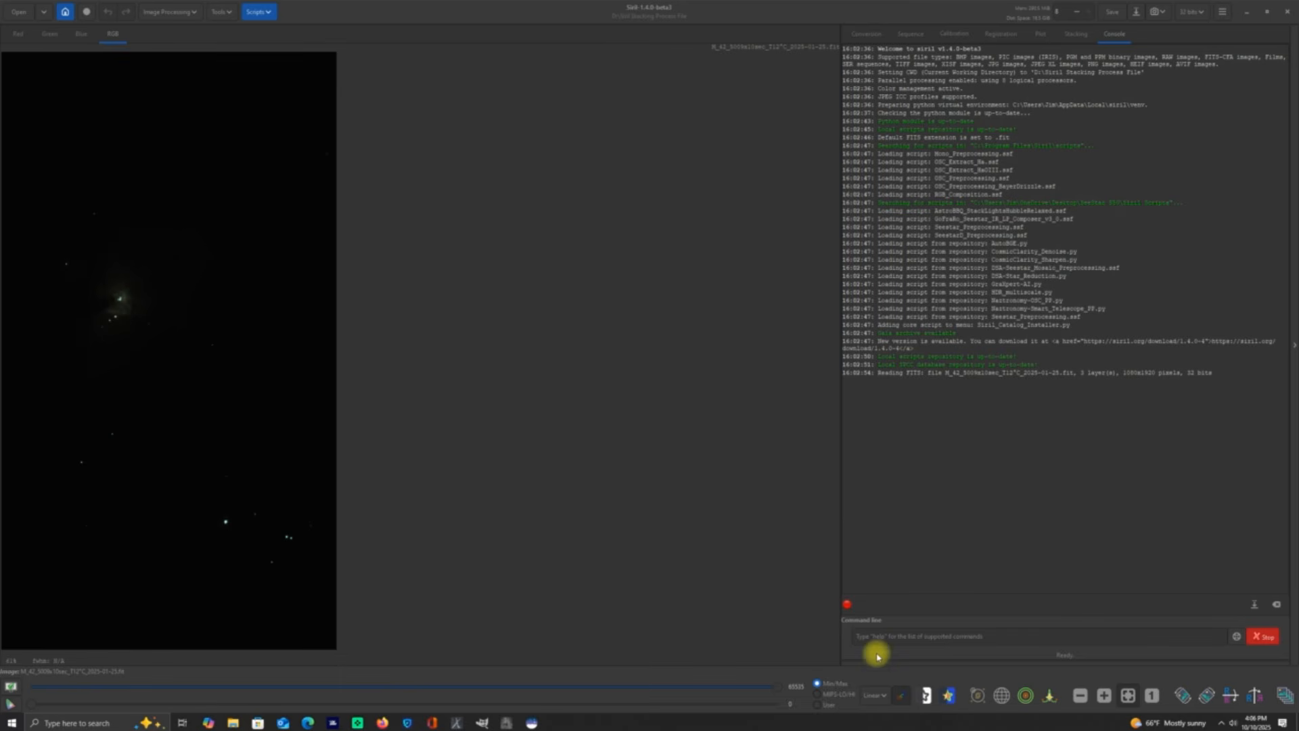
Step: Switch the image preview from linear to the AutoStretch display mode
click(880, 698)
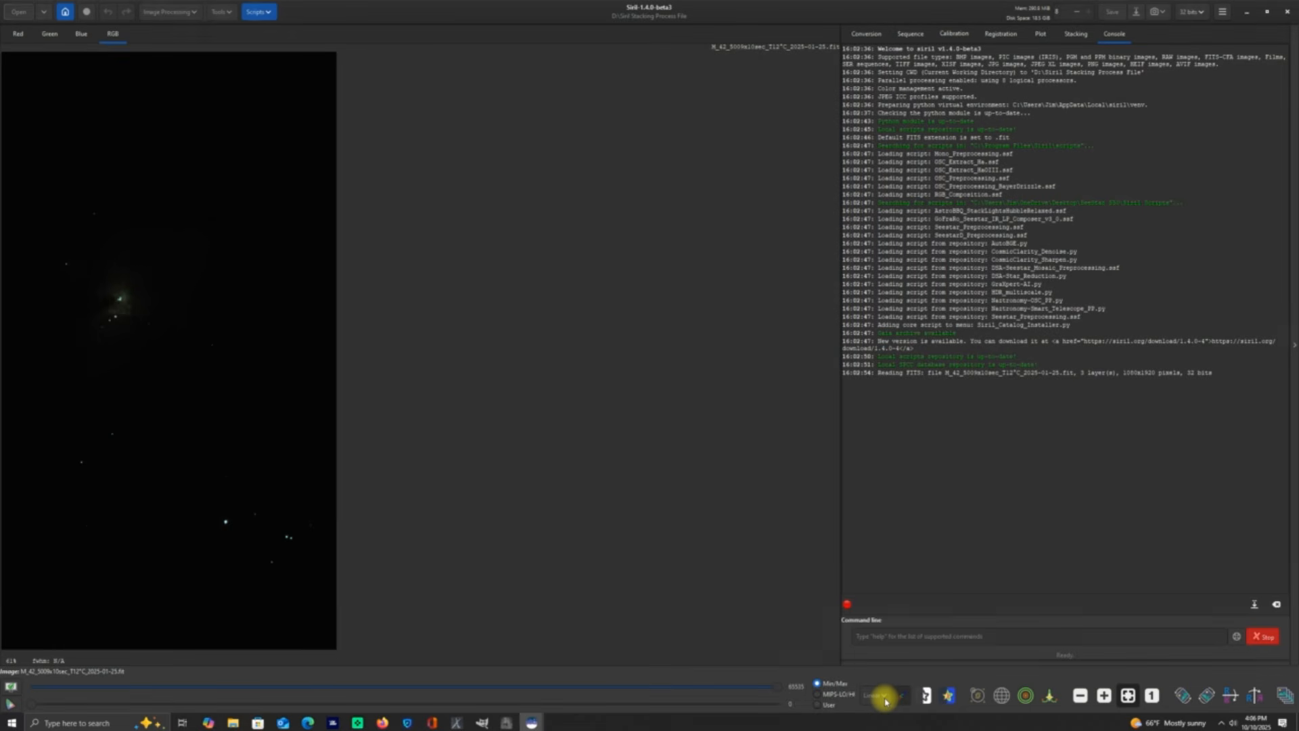
click(868, 653)
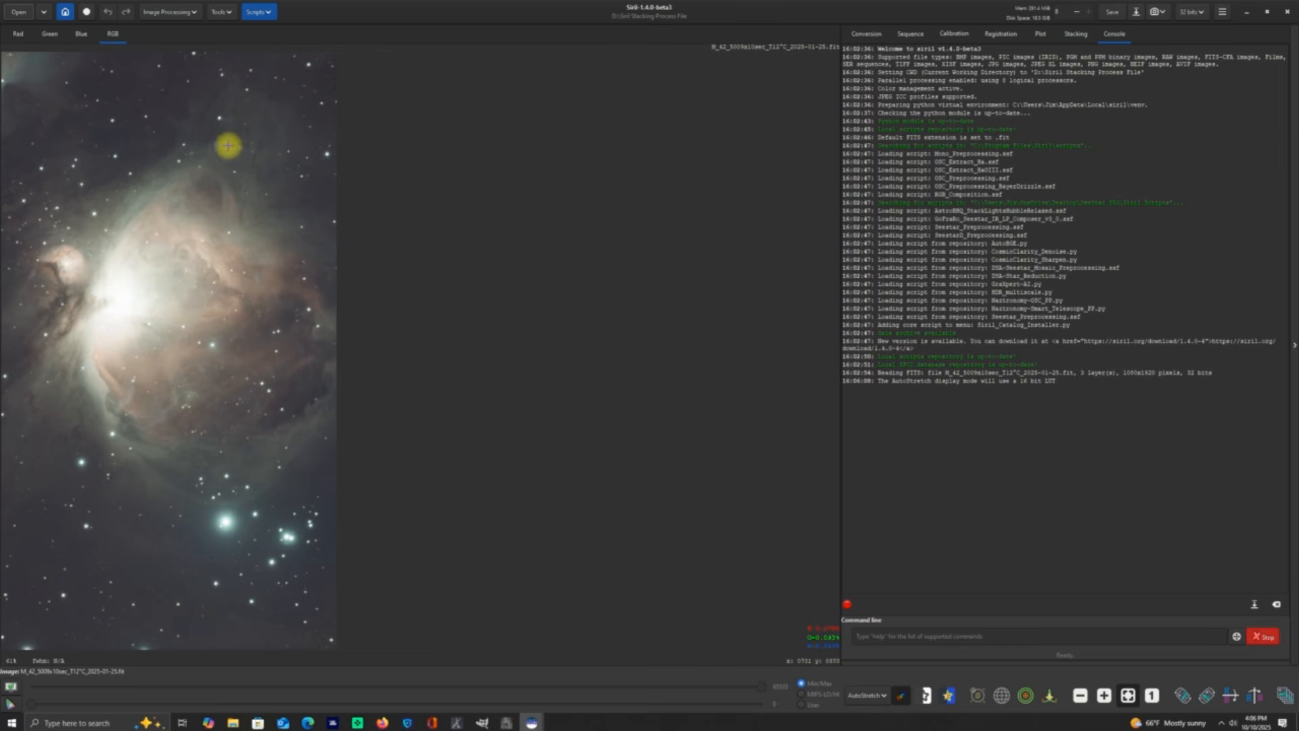
click(196, 13)
click(139, 59)
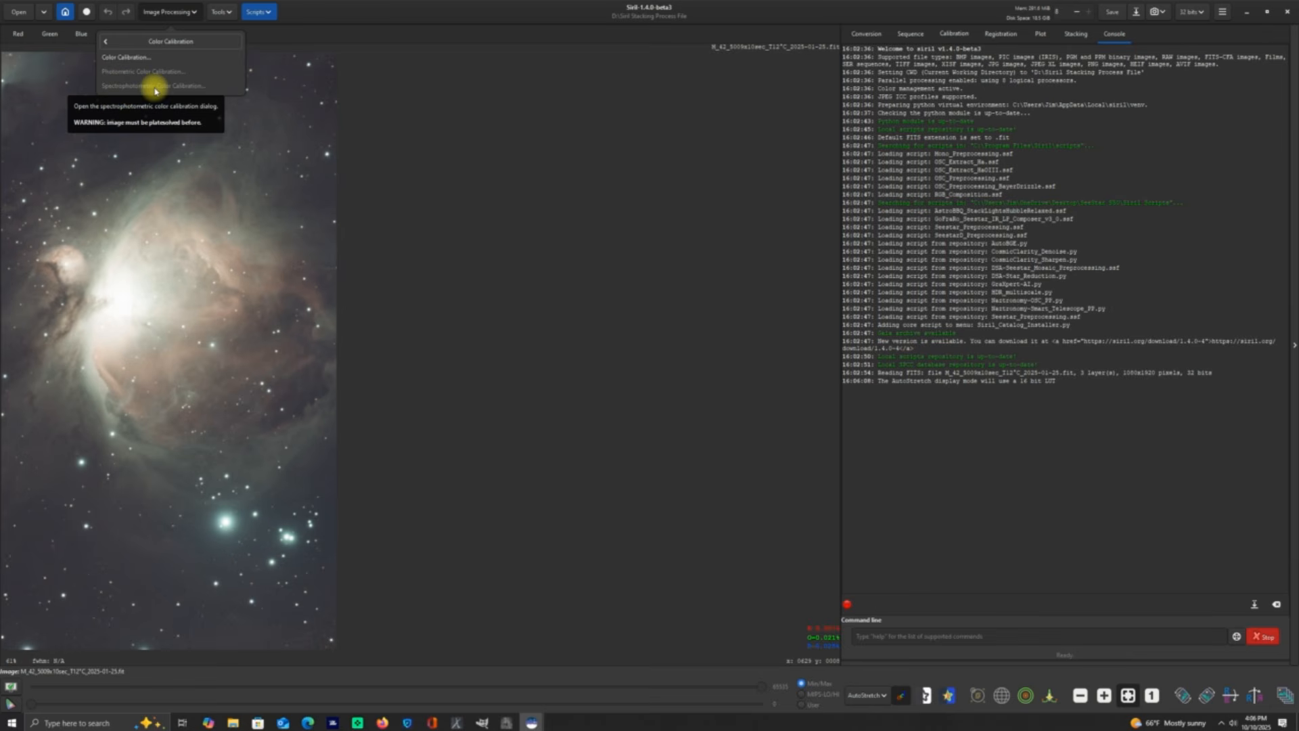
click(404, 112)
Step: Plate-solve the image with the Image Plate Solver, keeping its existing coordinates, focal length and automatic catalogue settings
click(227, 13)
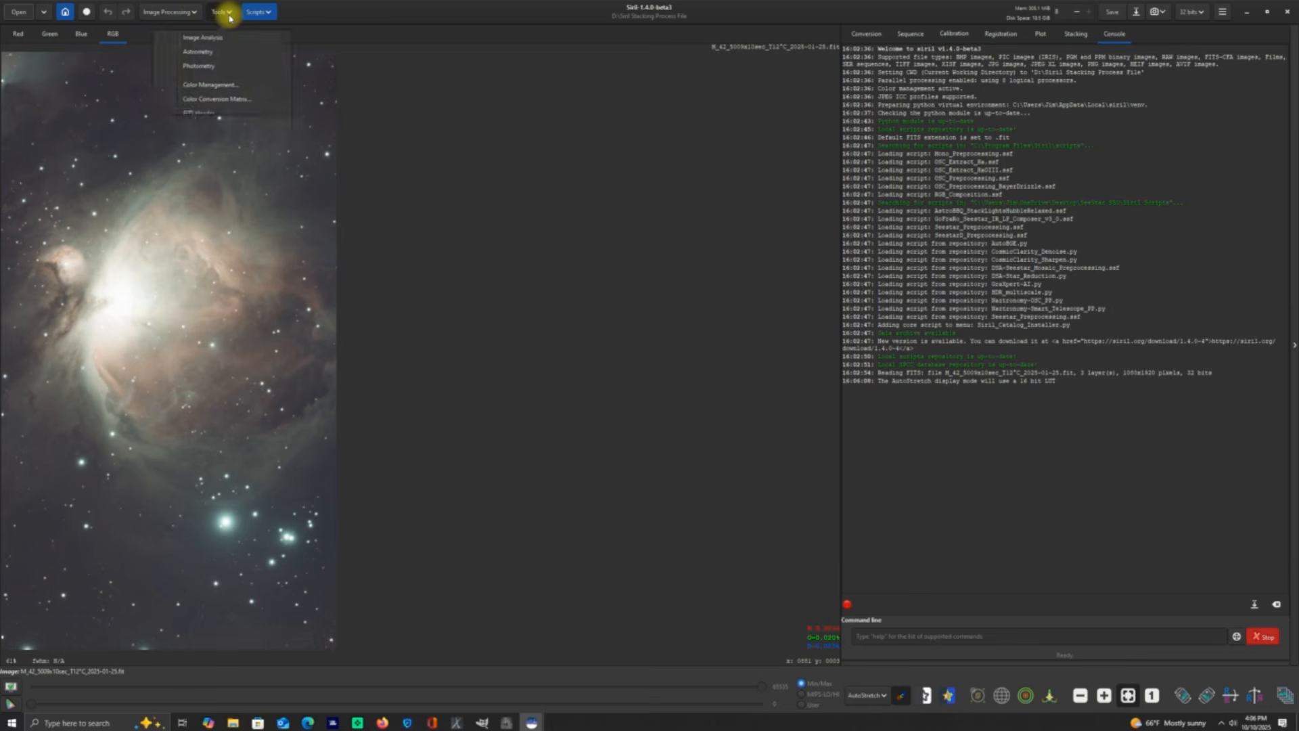
click(186, 53)
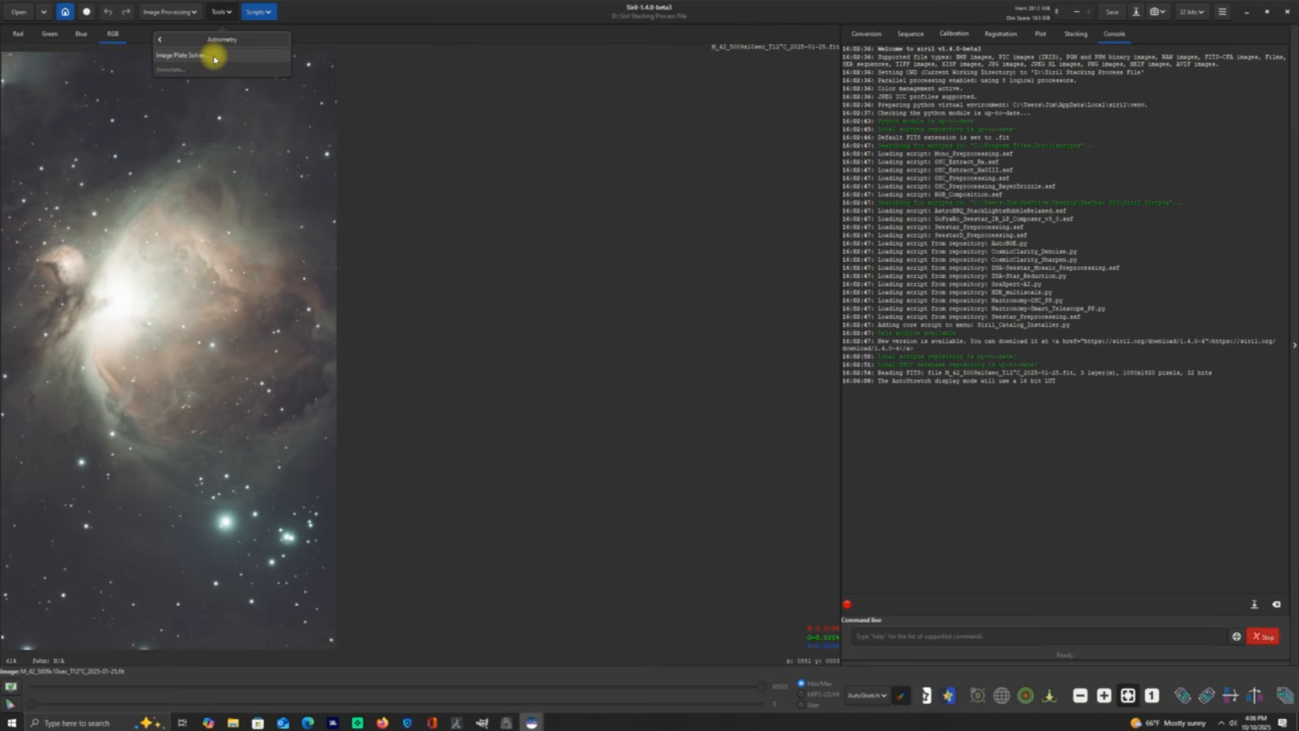
click(214, 56)
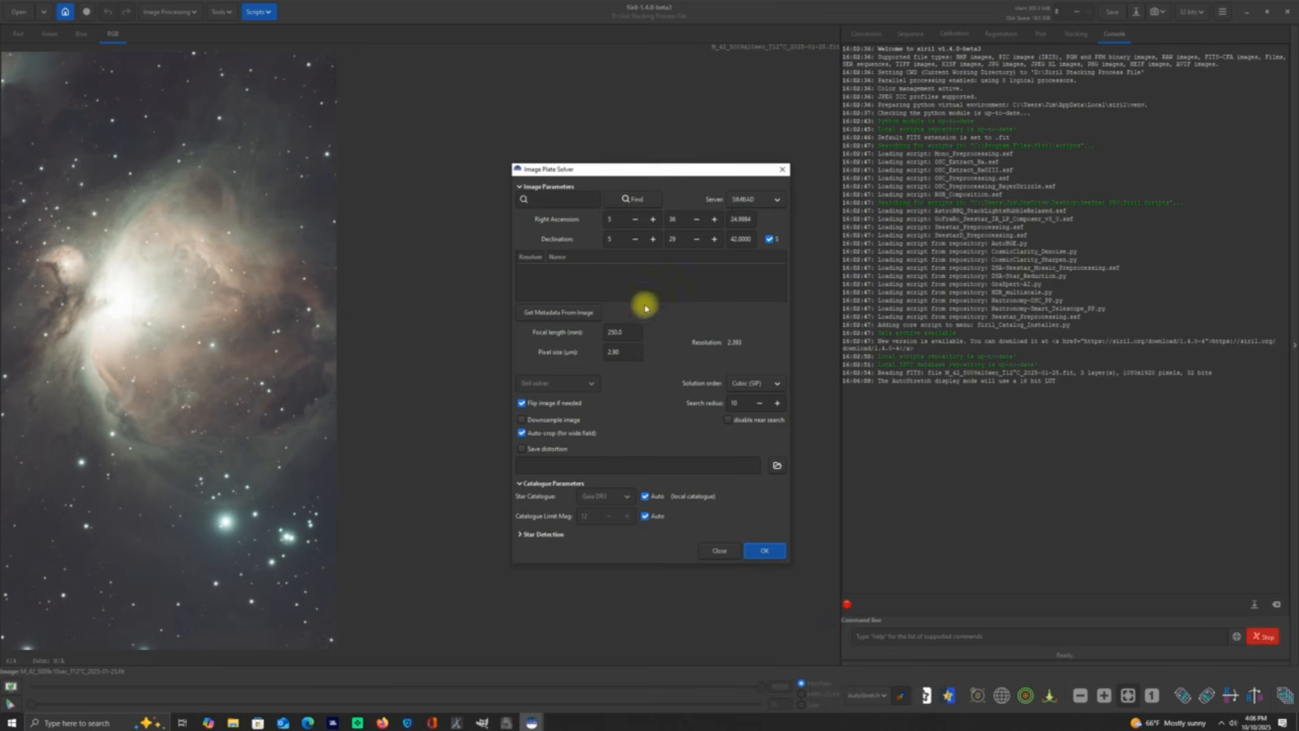
click(765, 551)
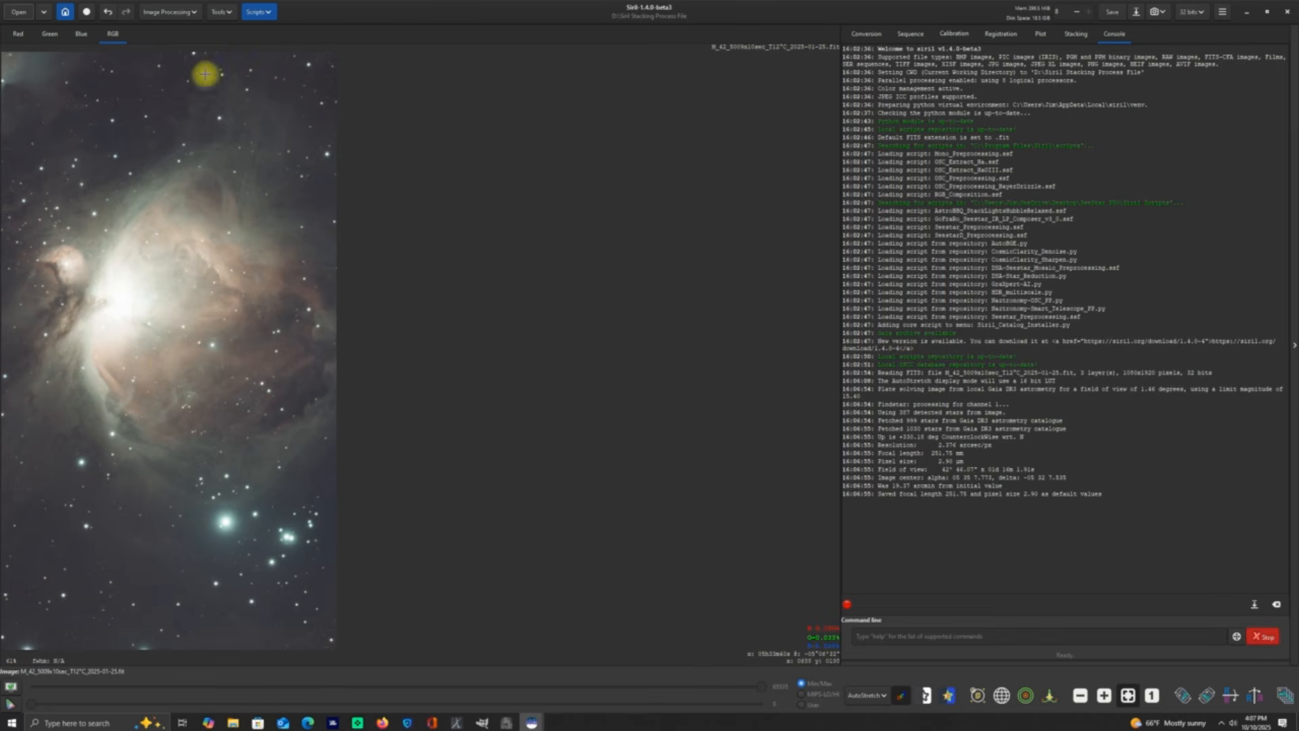
Step: Run Spectrophotometric Color Calibration with the ZWO Seestar S50 sensor, ZWO Seestar LP filter and Average Spiral Galaxy reference, and save the image
click(193, 12)
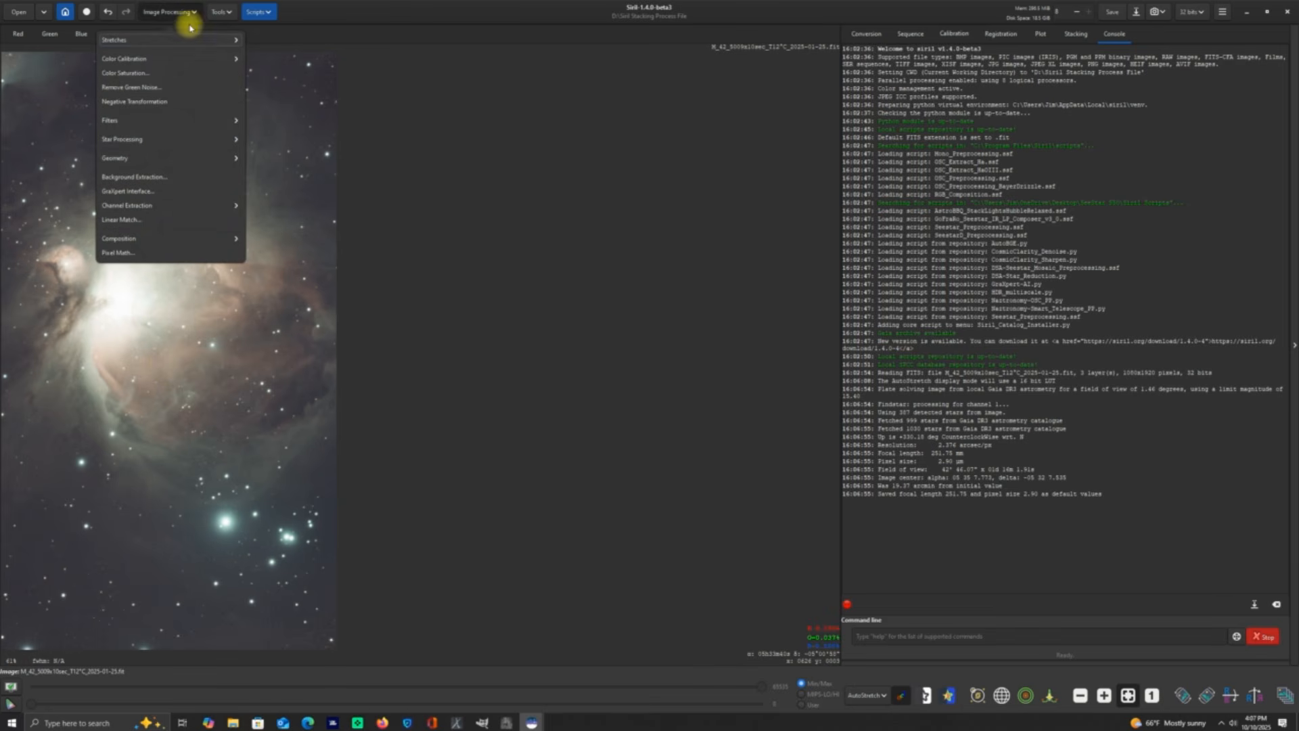
click(142, 57)
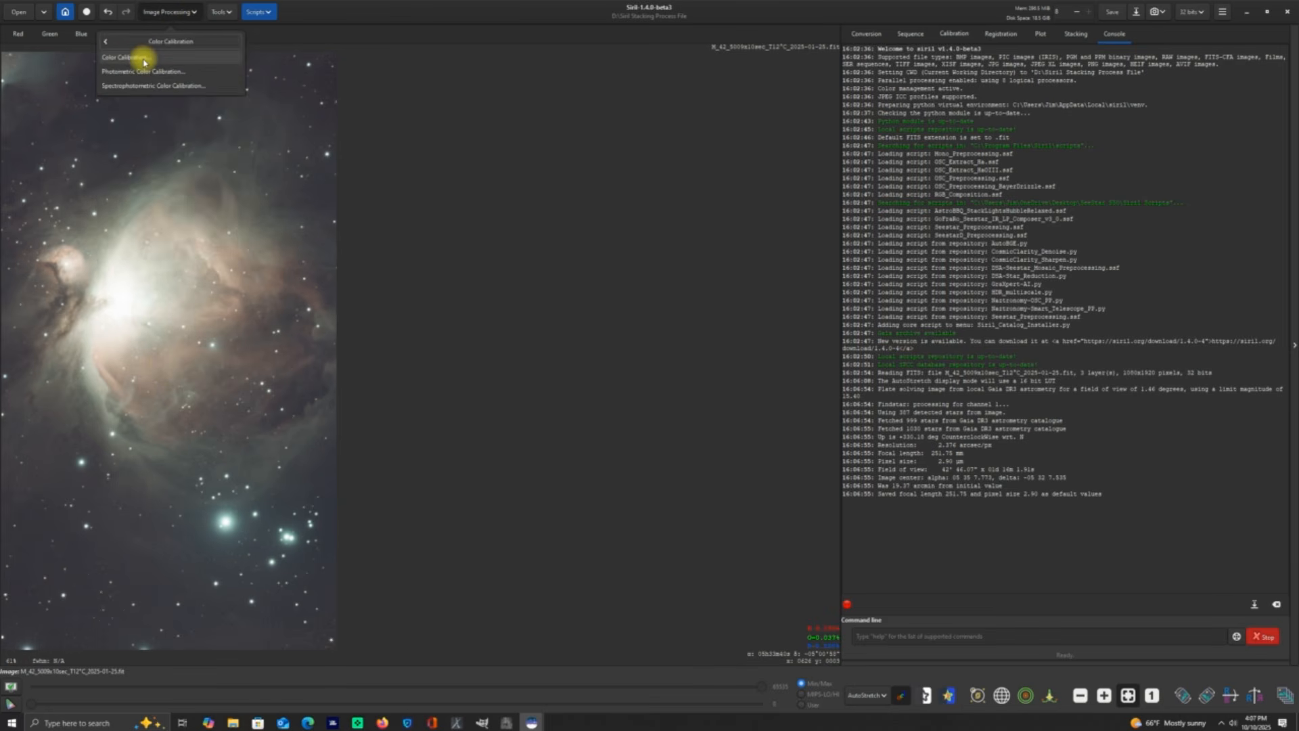
click(188, 88)
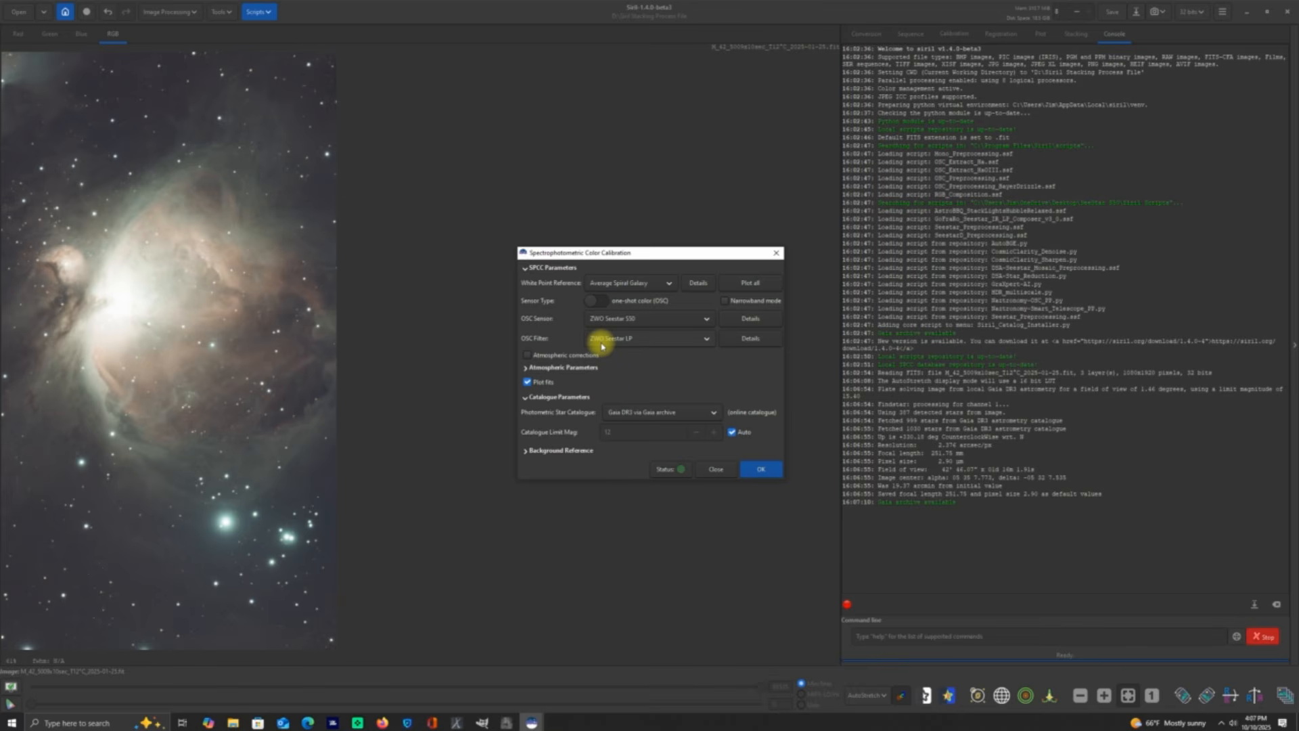
click(707, 339)
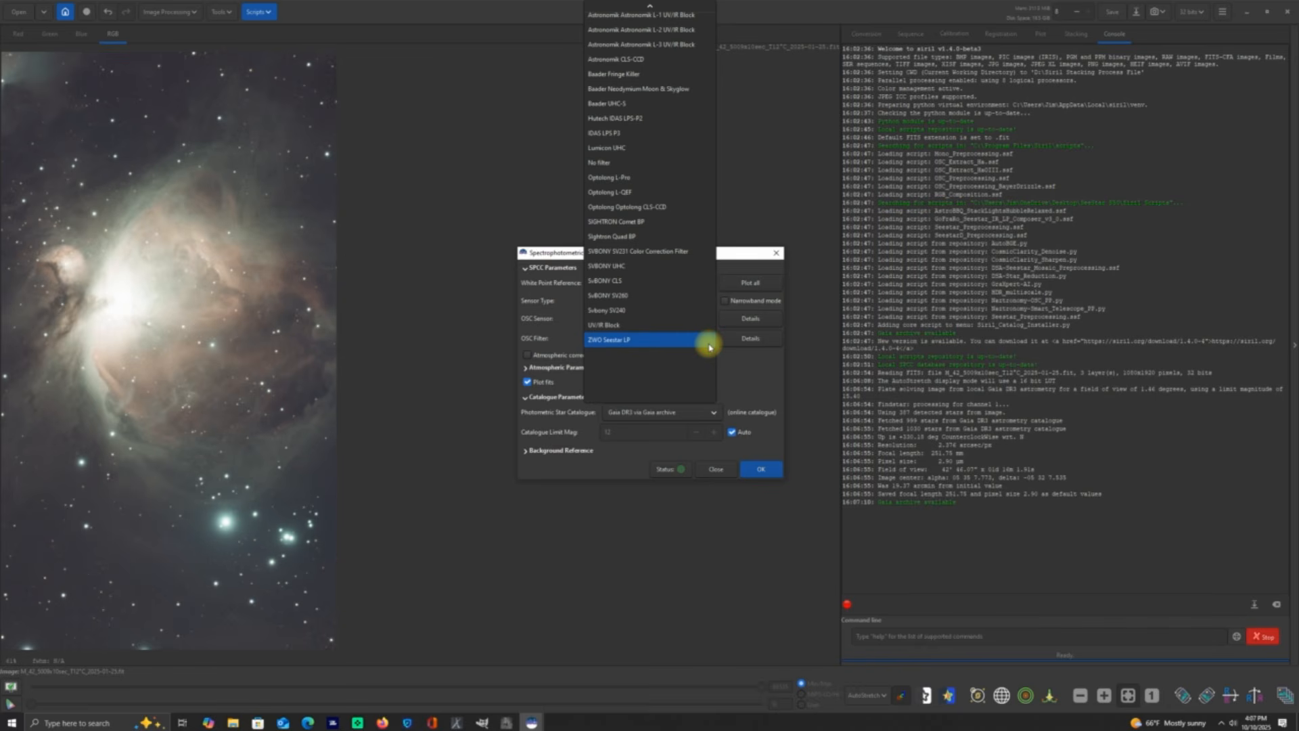
click(709, 347)
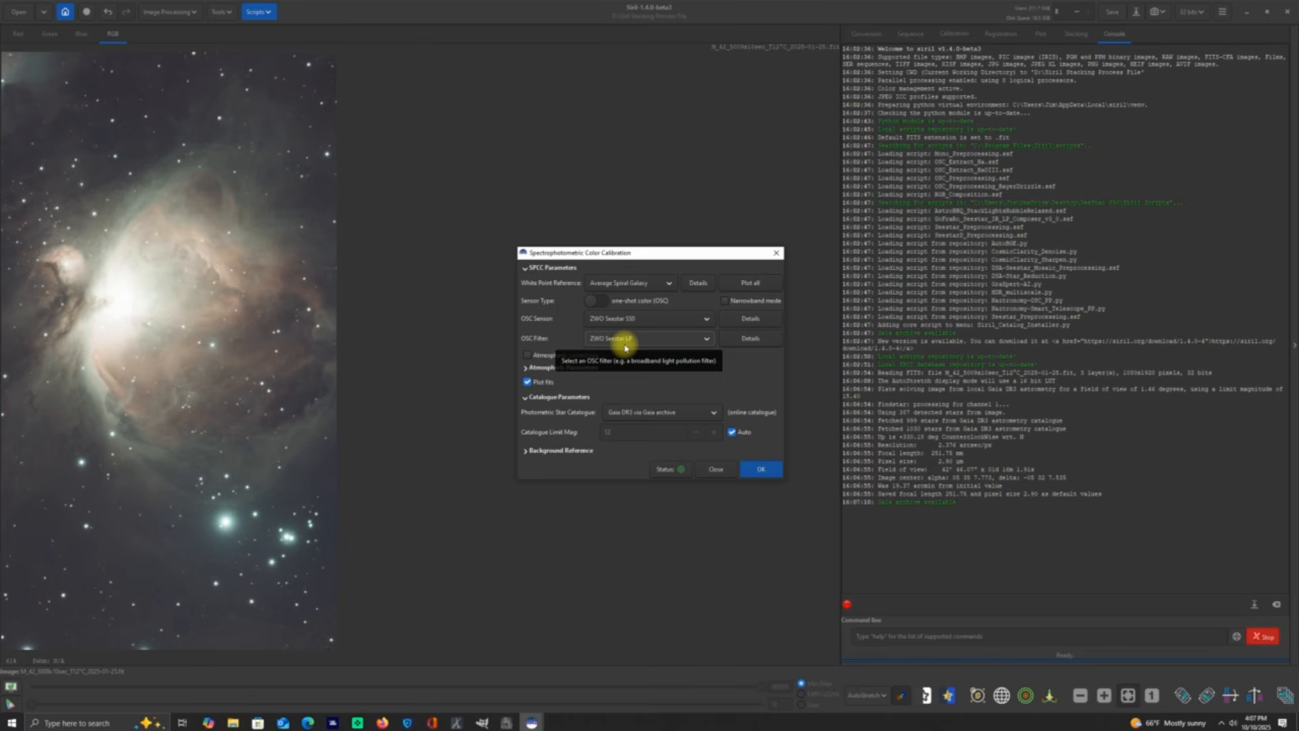
click(765, 476)
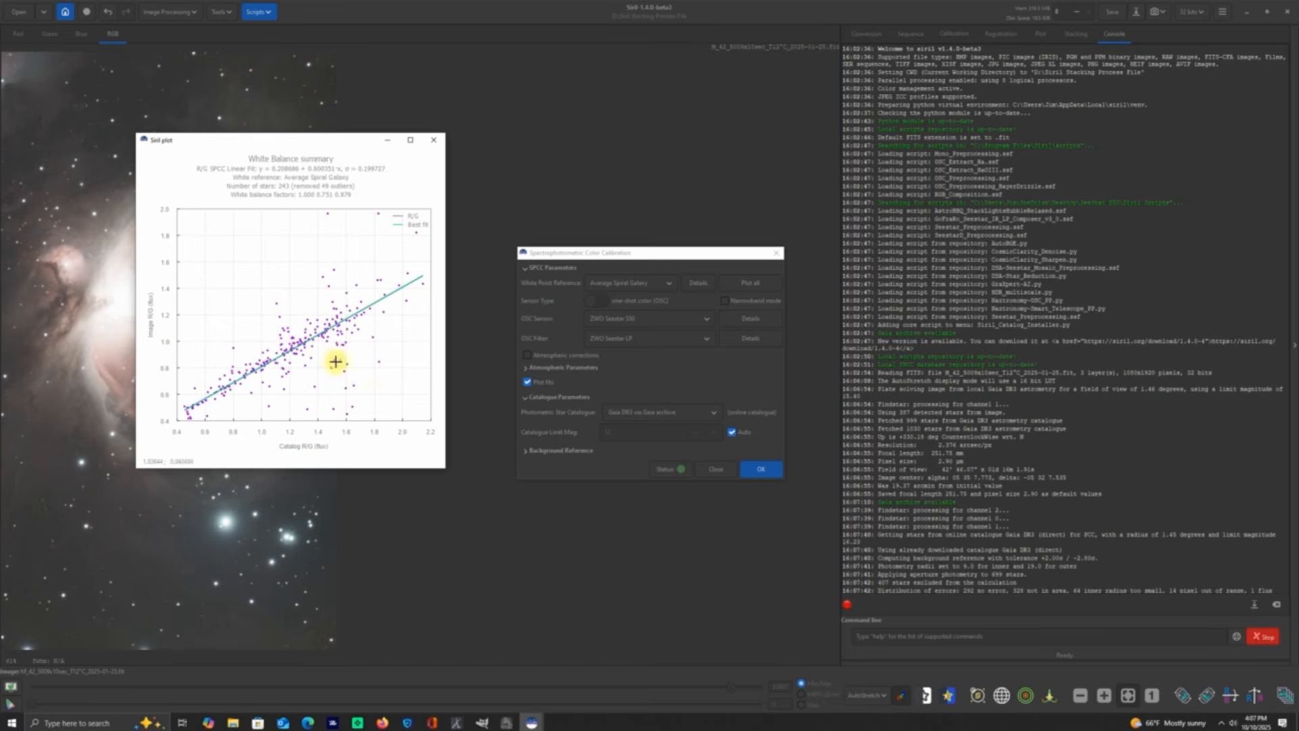
click(719, 471)
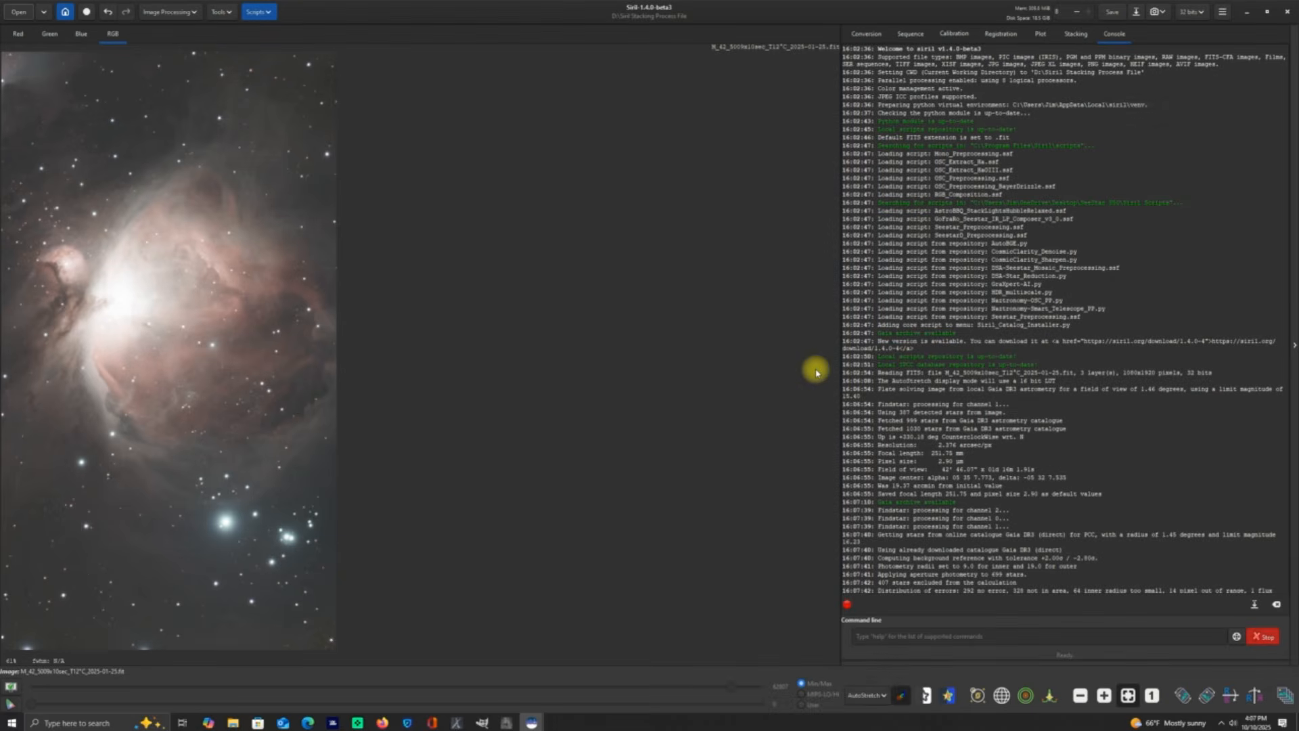
click(1110, 13)
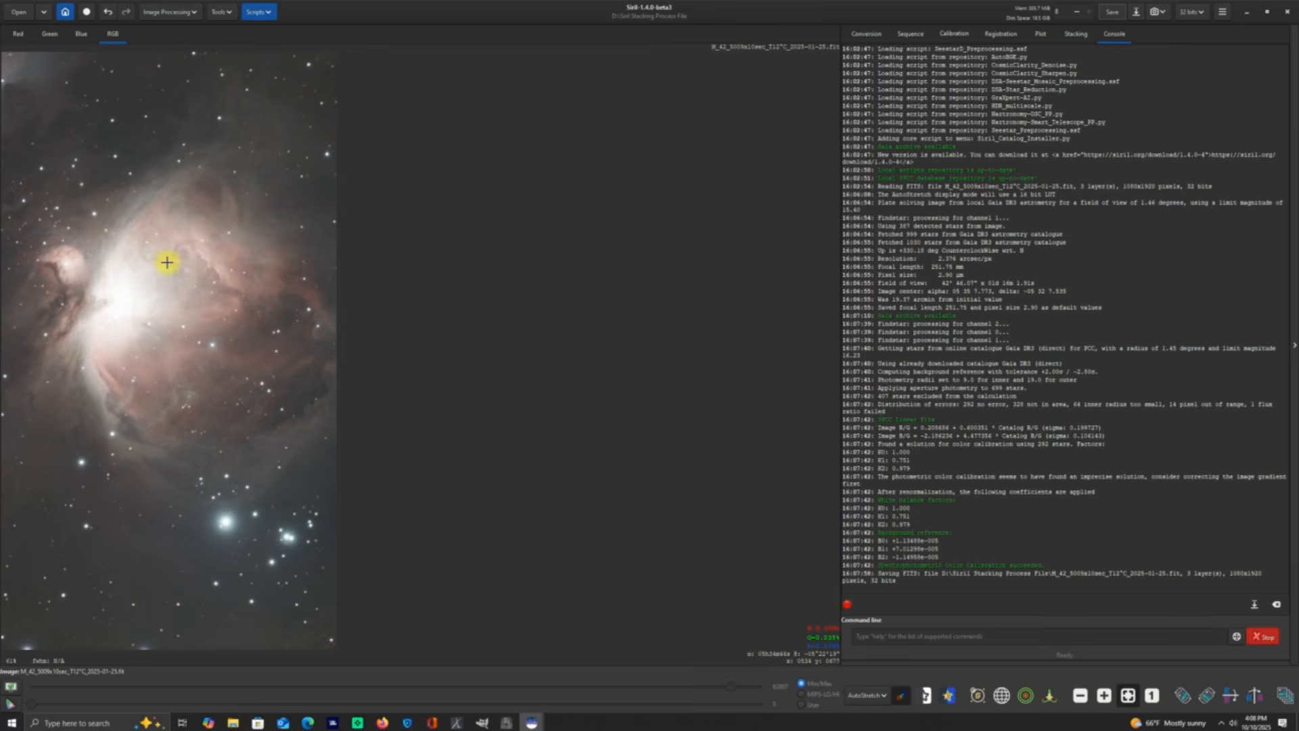
Step: Undo and redo the photometric color calibration to compare before and after, and save the calibrated image
click(109, 13)
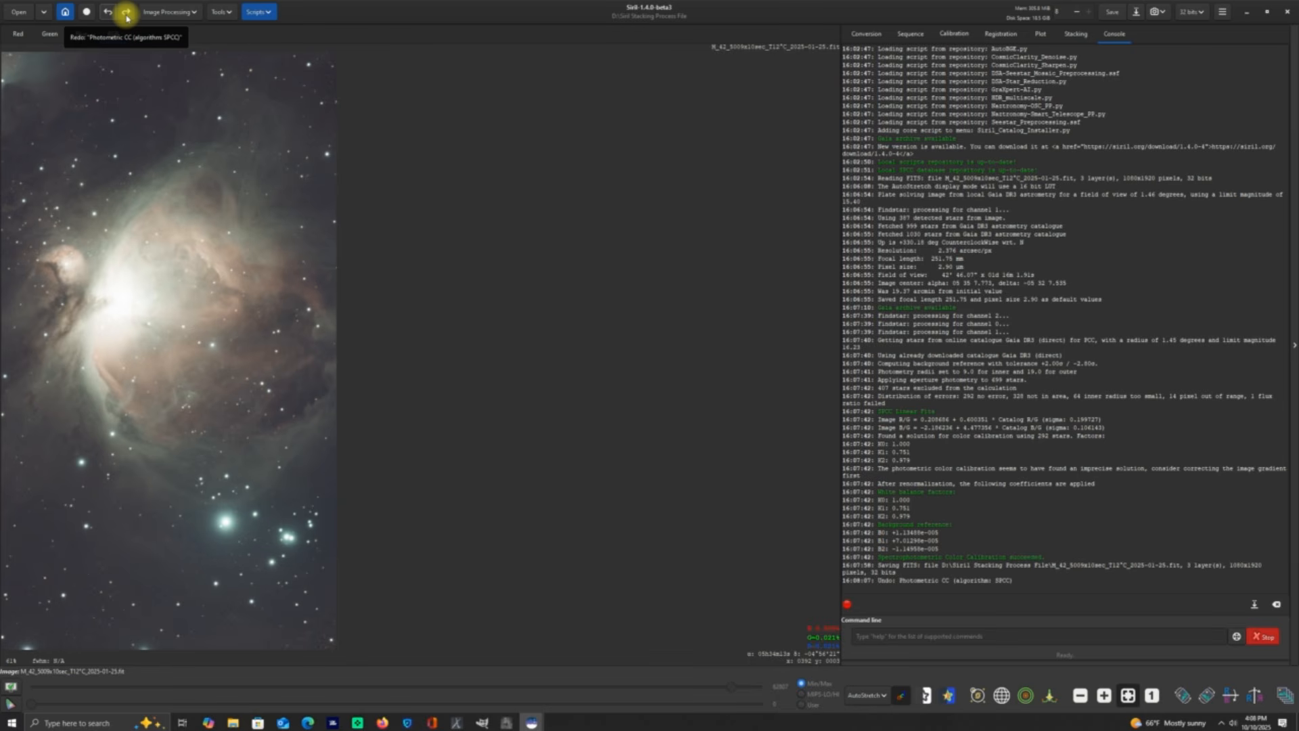
click(127, 13)
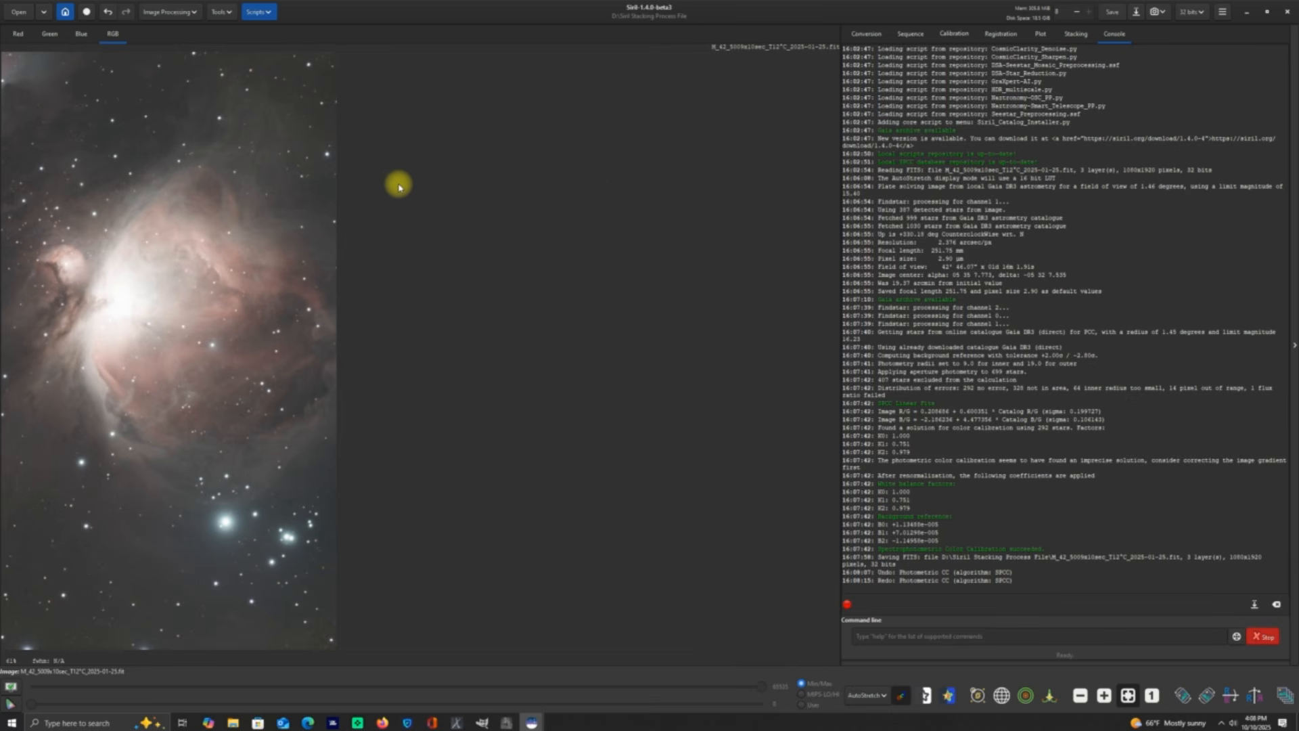
click(1110, 13)
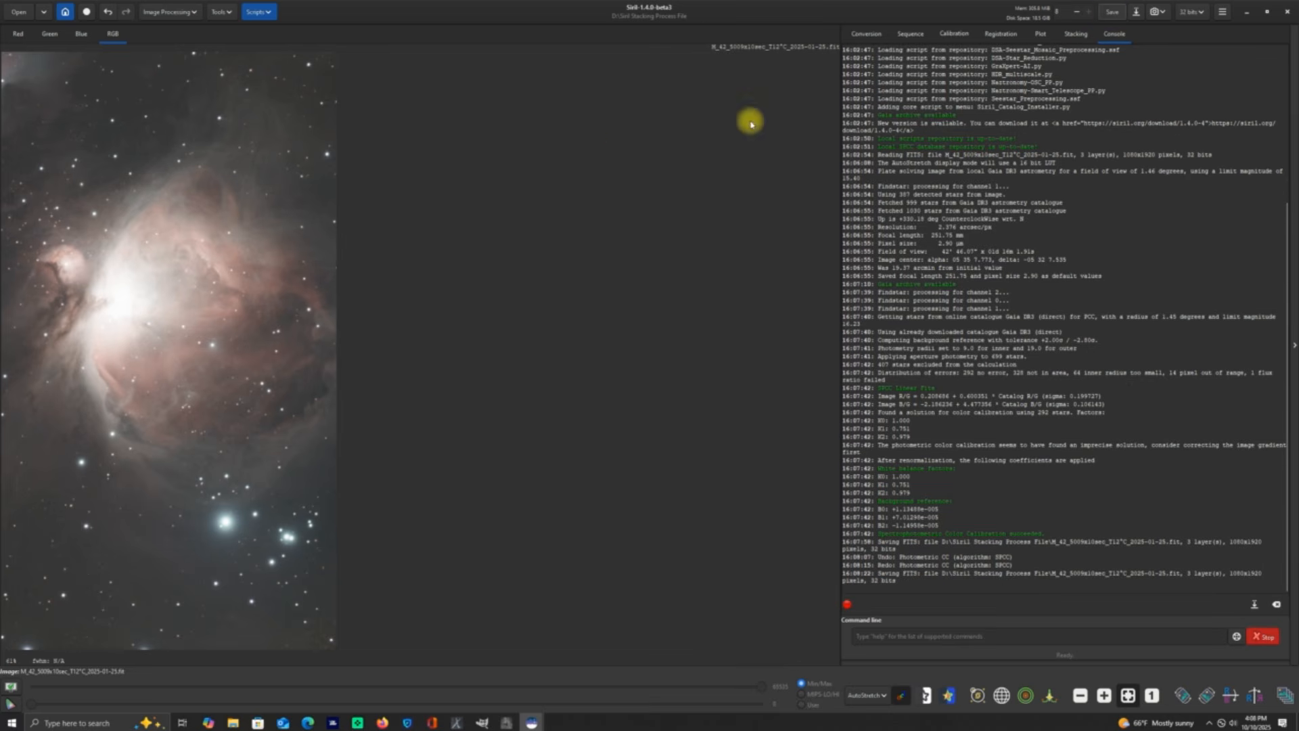
Step: Remove the stars with StarNet, with linear pre-stretch and star mask generation enabled, and save the starless image
click(195, 15)
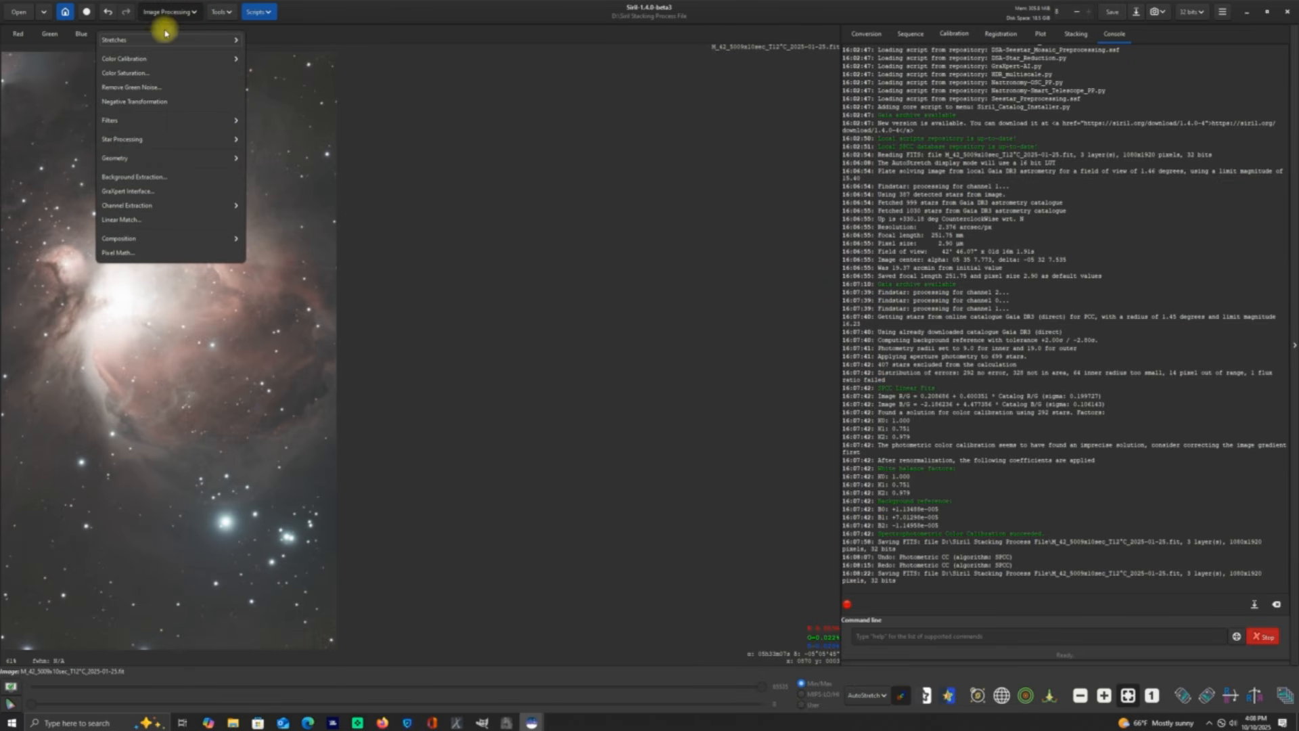
click(122, 138)
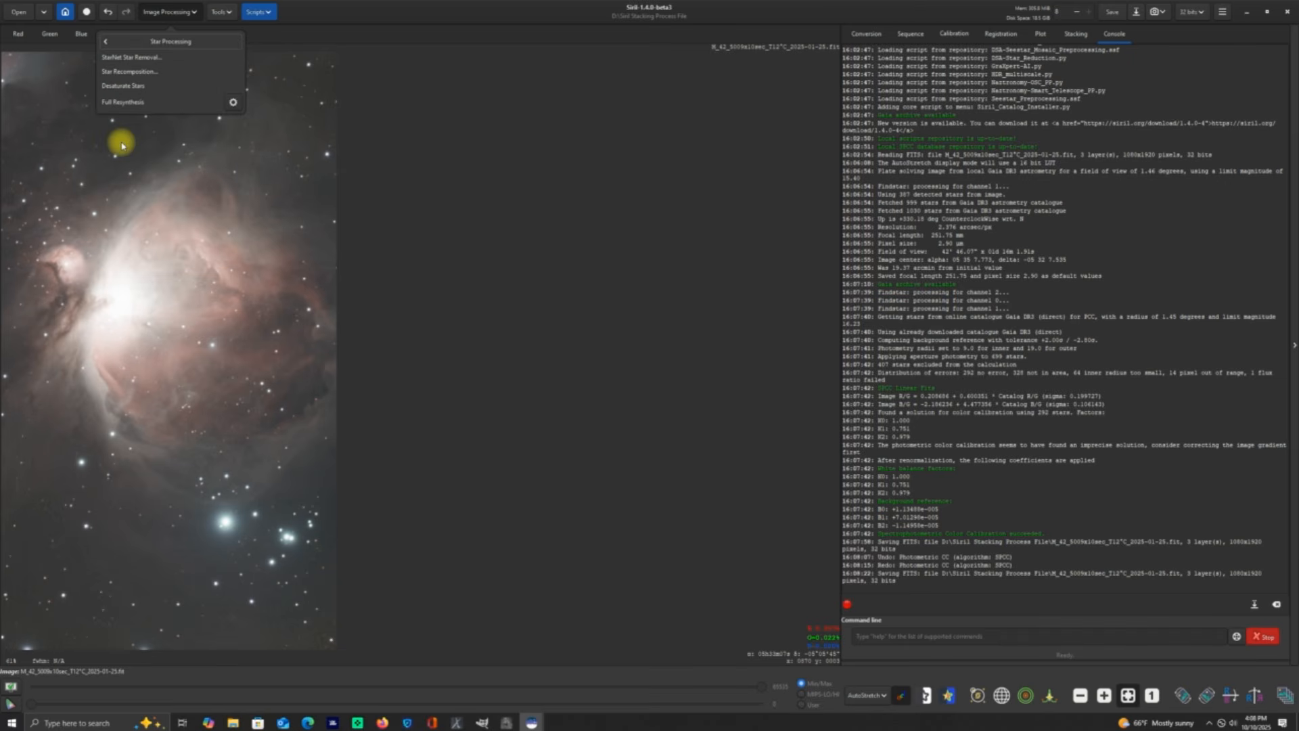
click(133, 59)
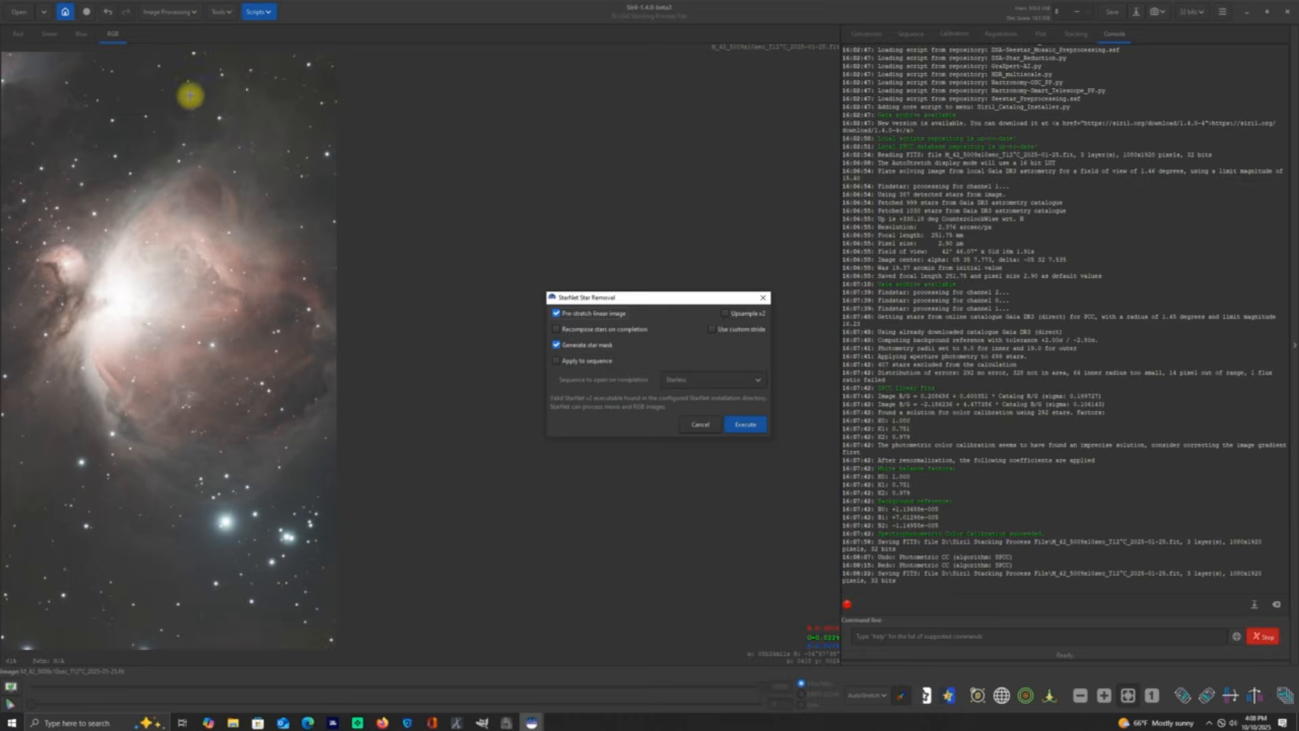
click(746, 424)
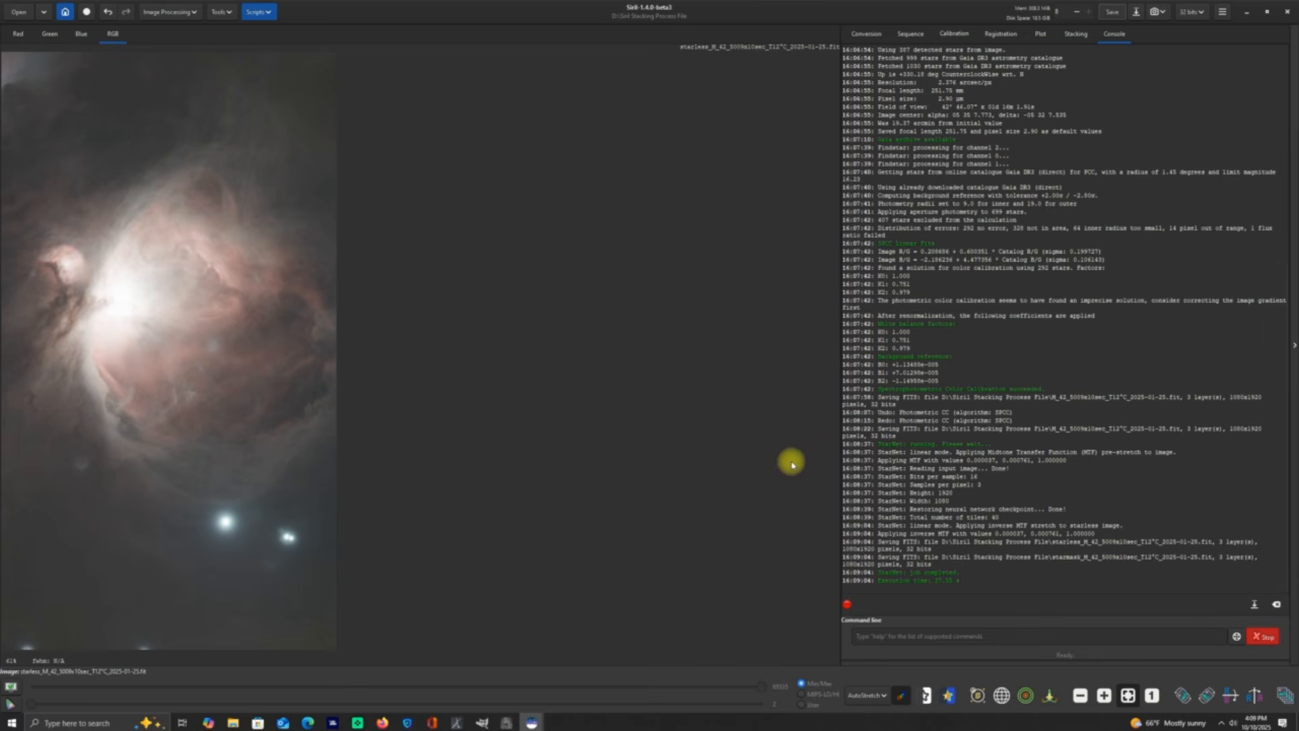
click(1112, 11)
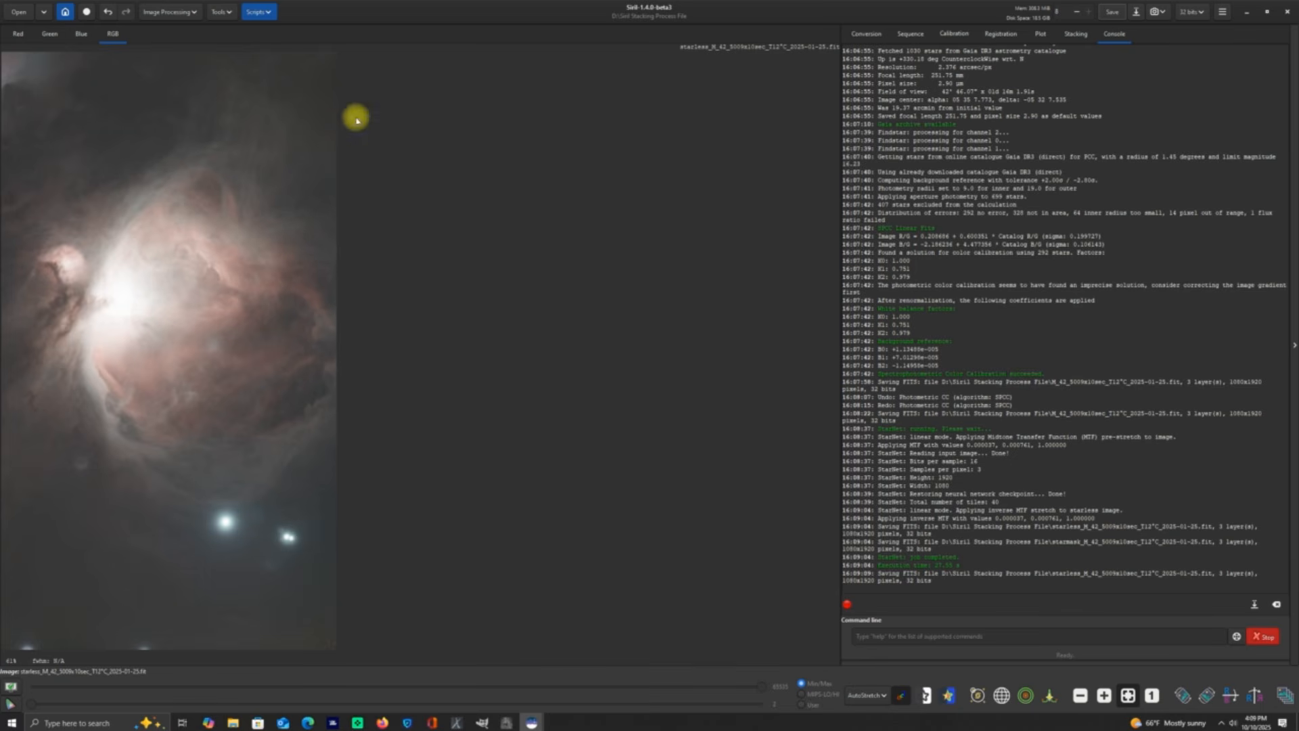
click(268, 15)
mouse_move(283, 48)
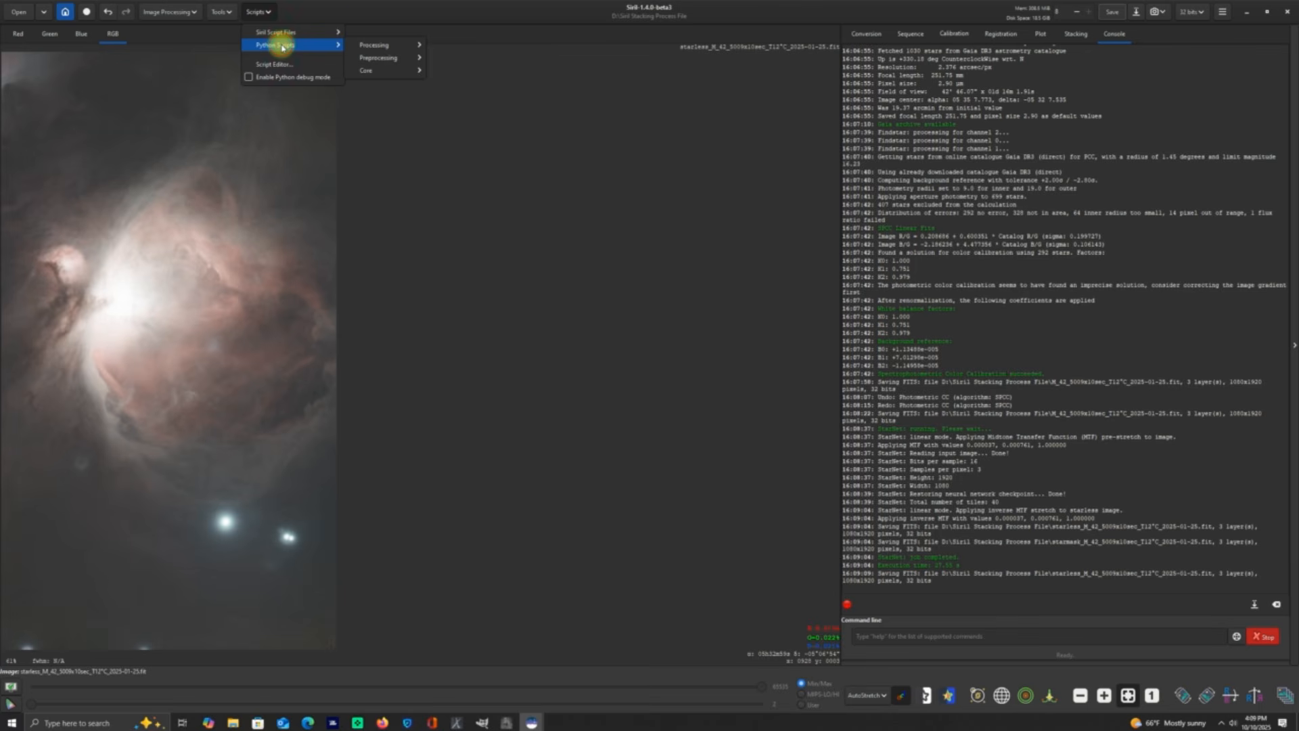
mouse_move(374, 48)
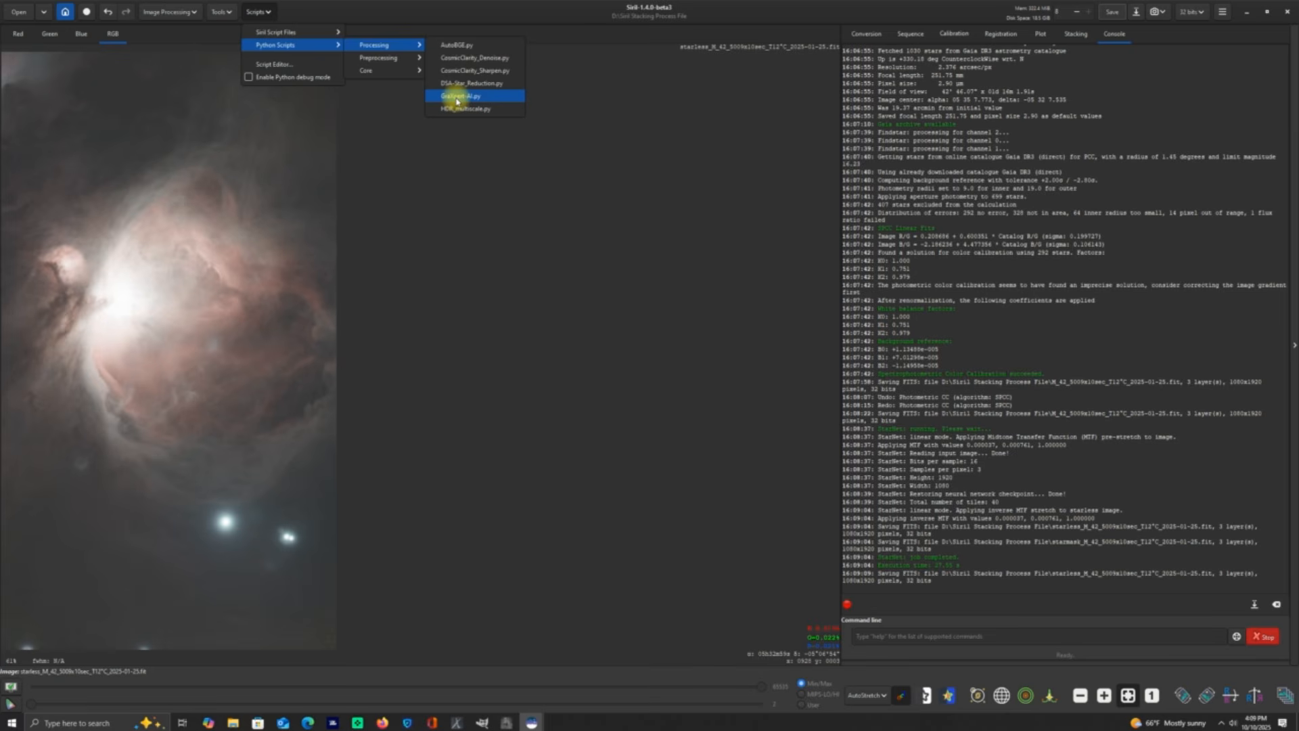
click(465, 273)
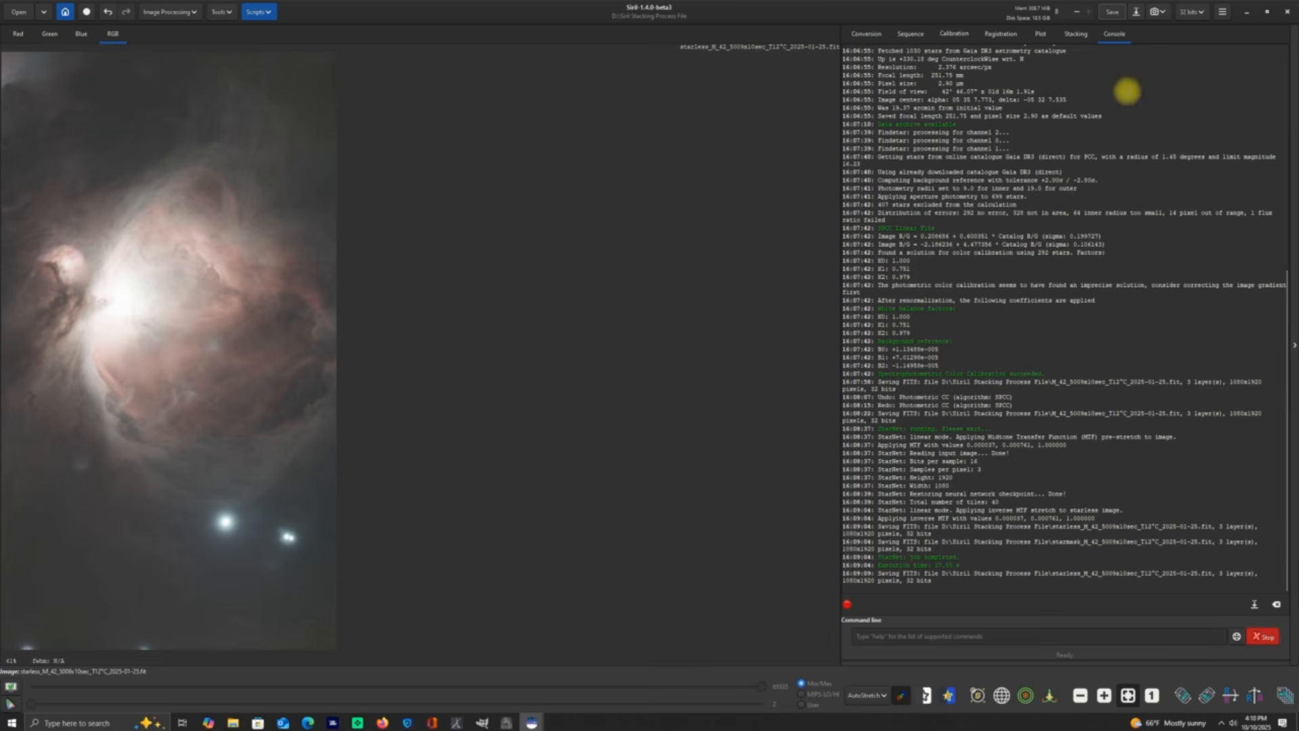
Step: Begin saving the starless image as a new file in TIFF format
click(1137, 13)
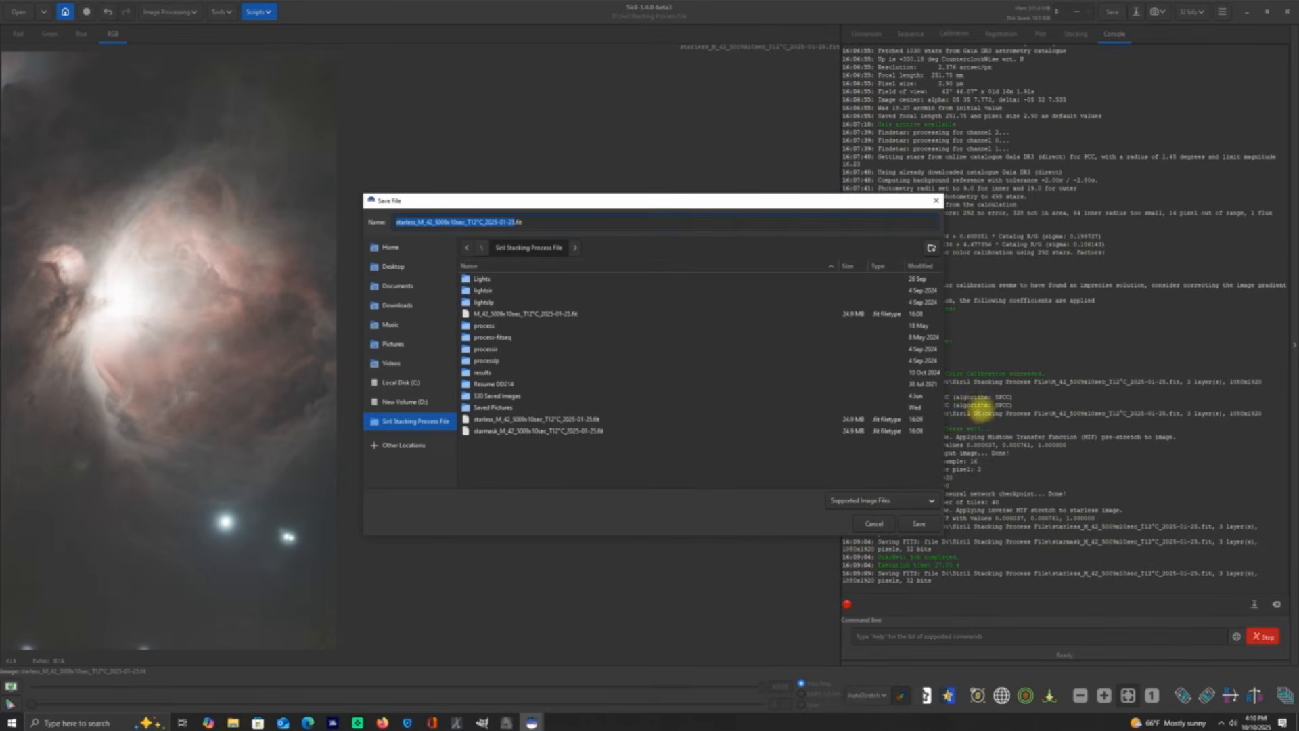
click(926, 501)
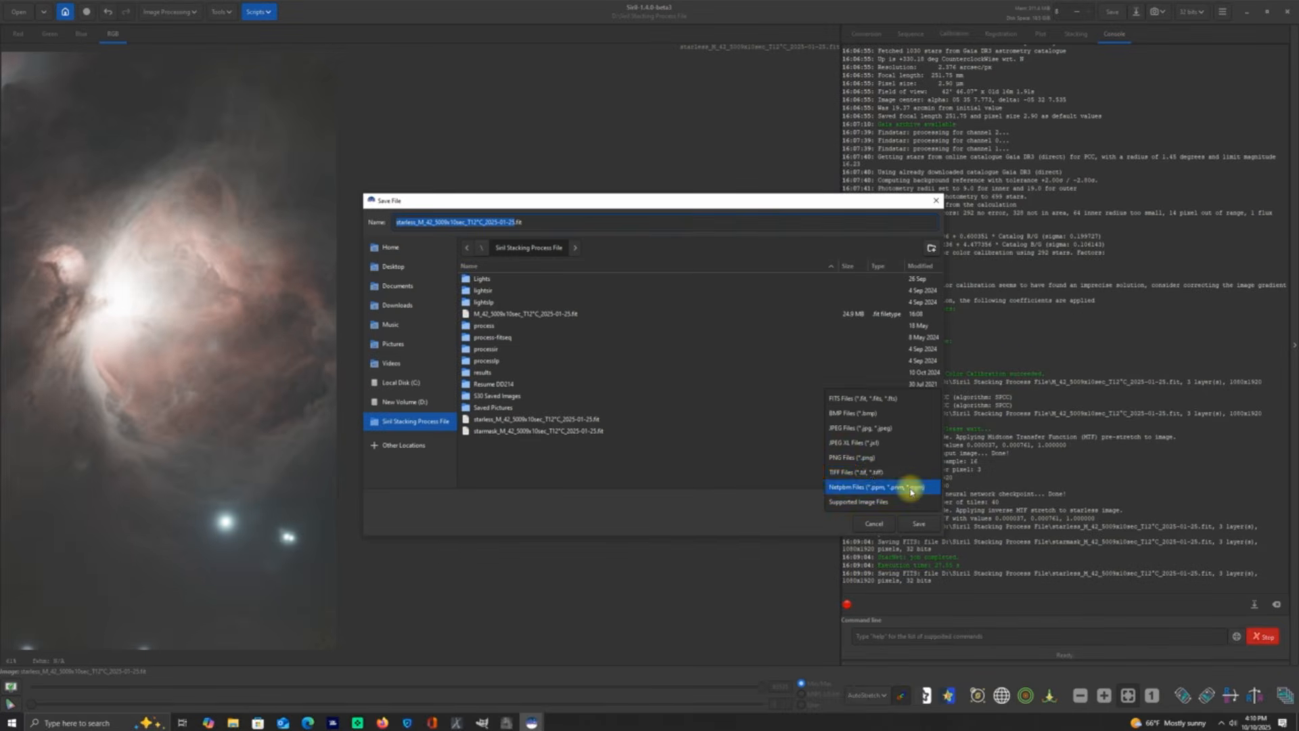
click(870, 474)
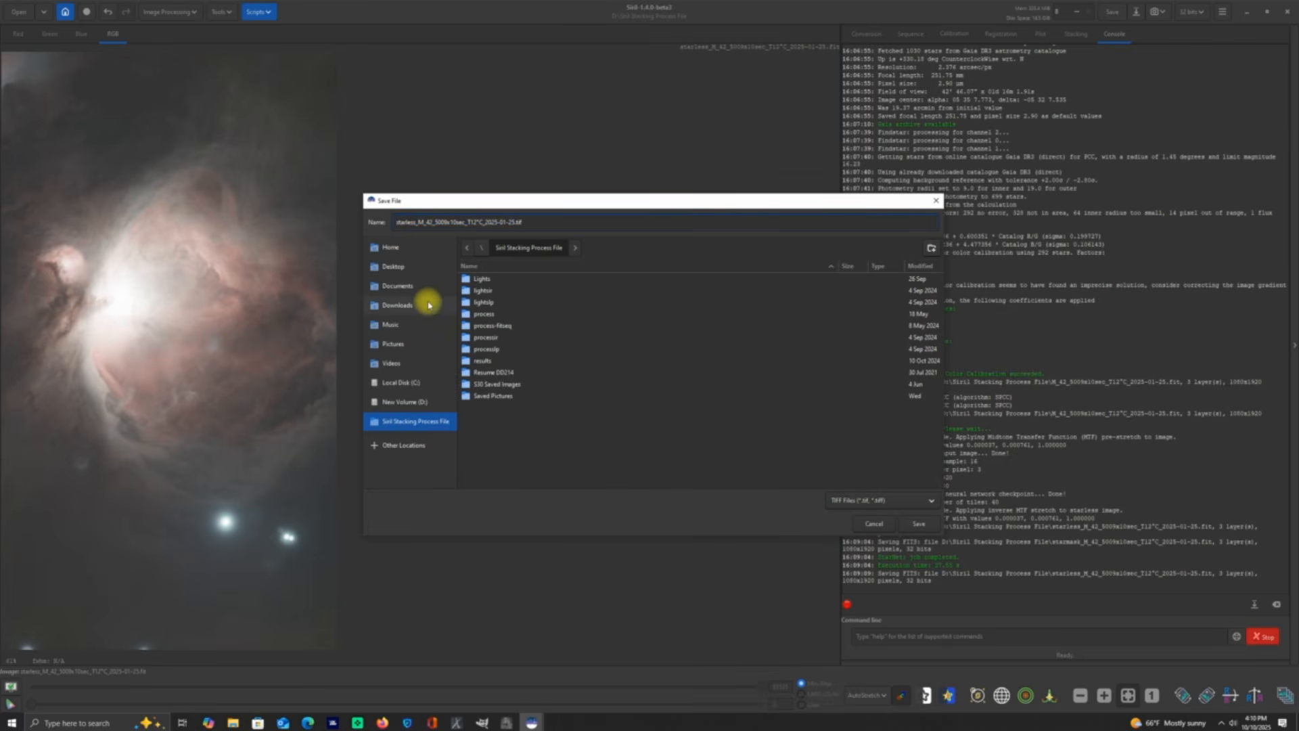
Step: Save the starless image as an uncompressed 32-bit floating point TIFF in the Desktop's YouTube Work > Tiff Holder folder, keeping the non-linear viewer mode
click(396, 266)
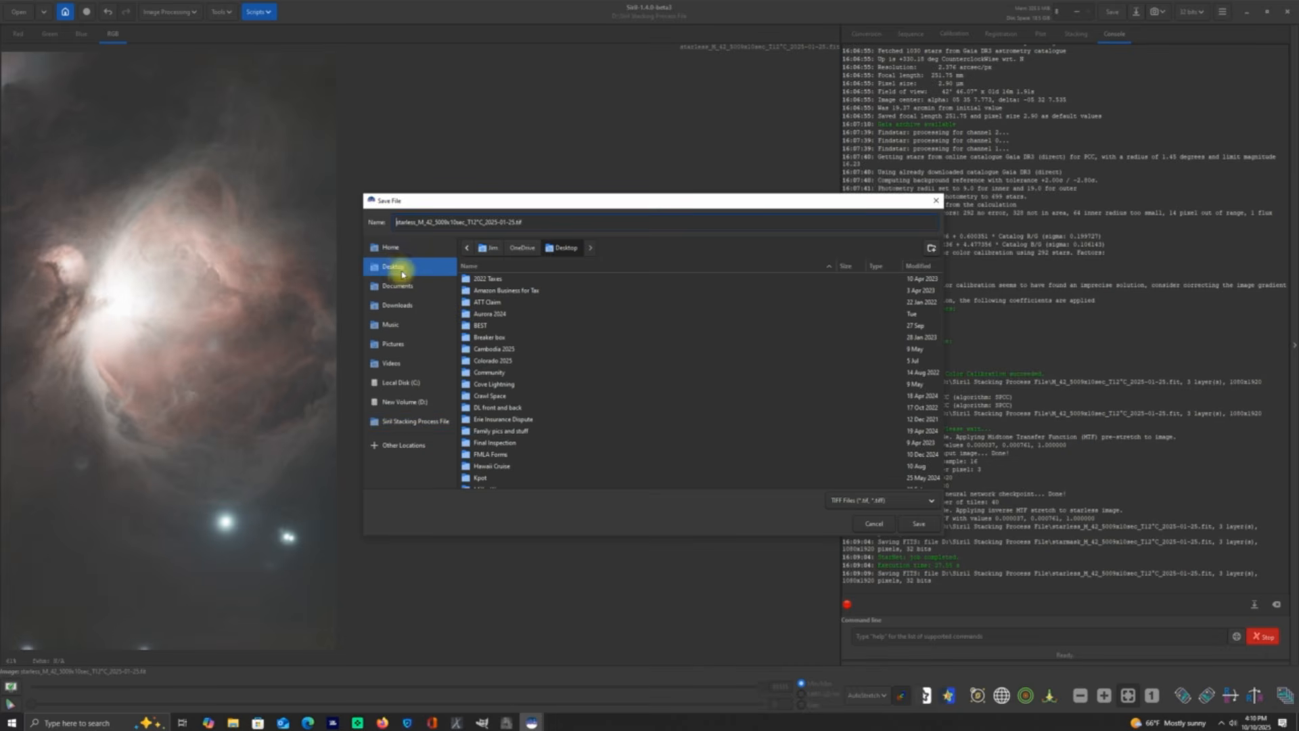
drag(942, 323, 917, 469)
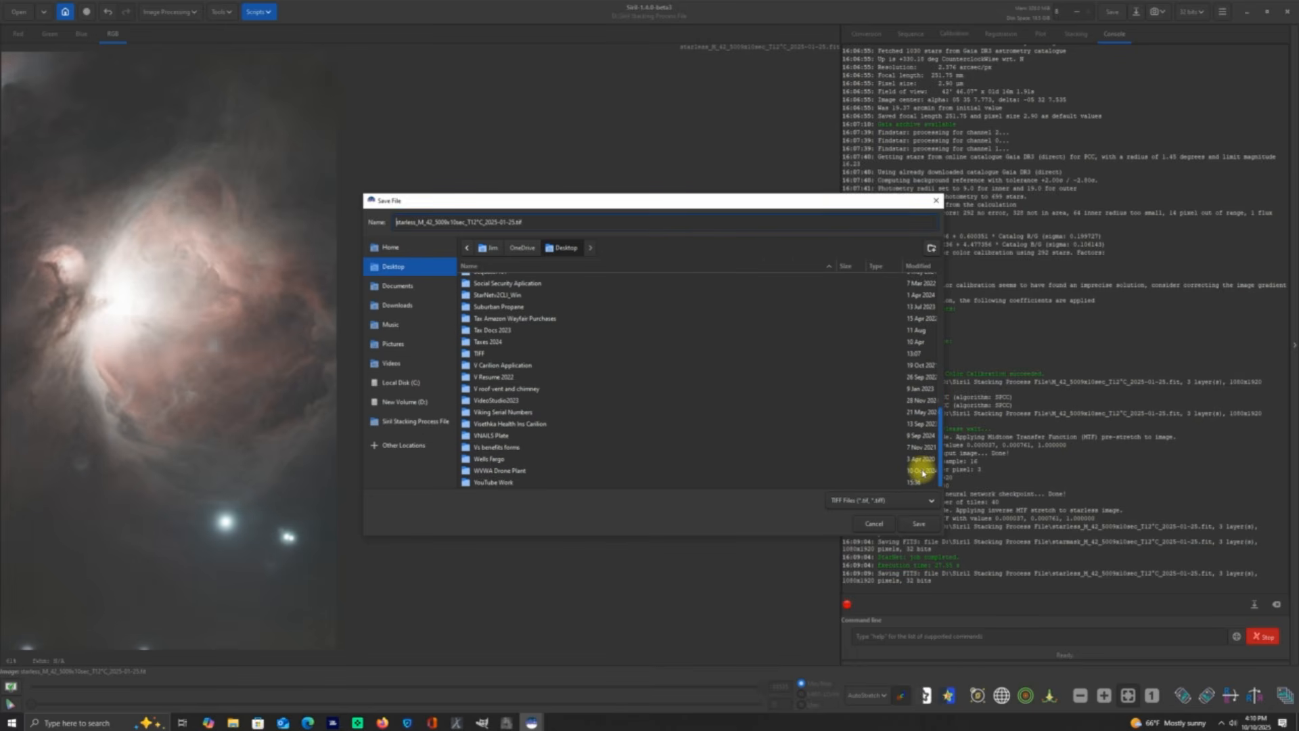
double_click(507, 483)
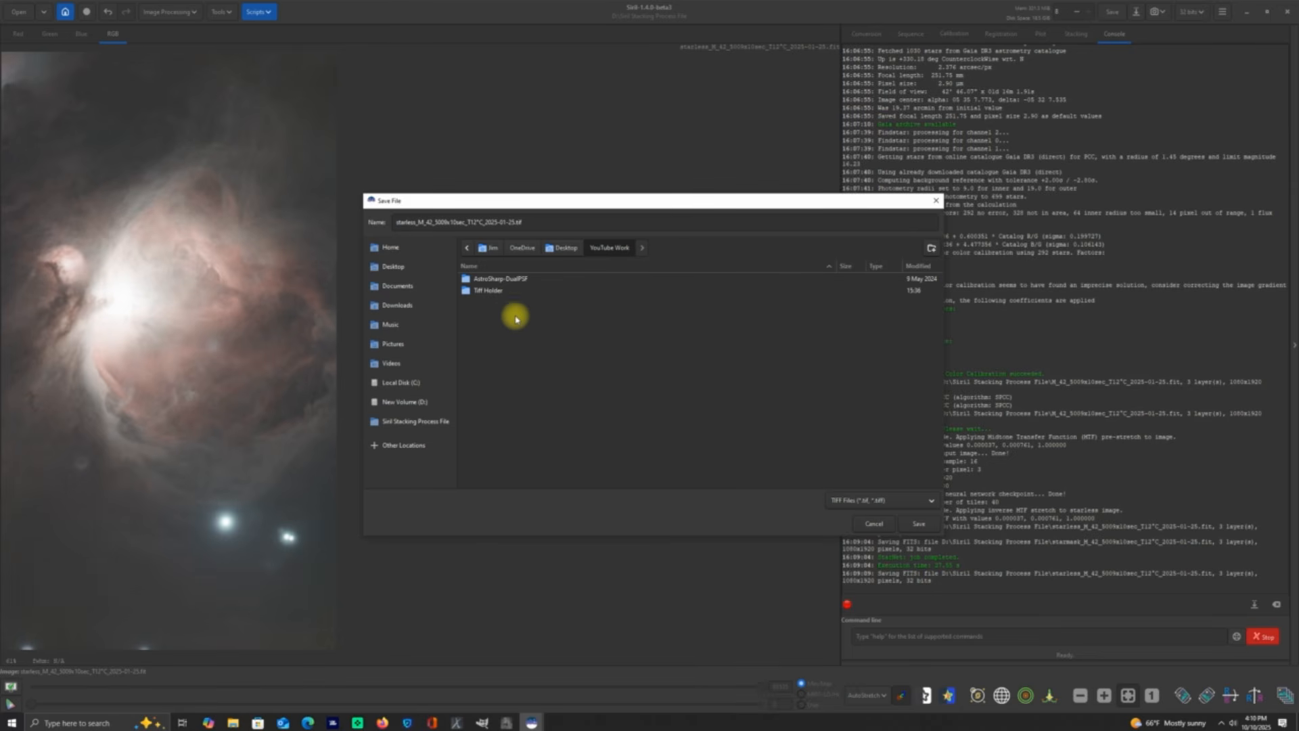
double_click(485, 292)
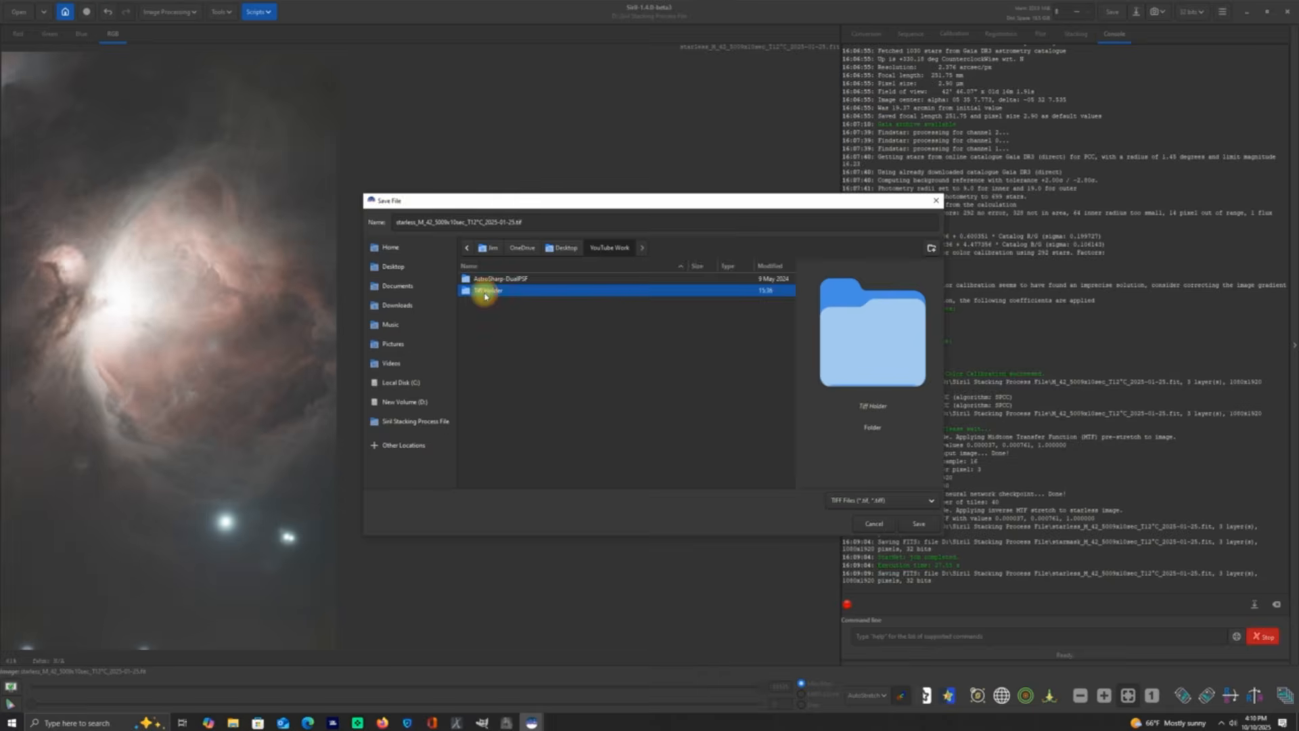
click(919, 524)
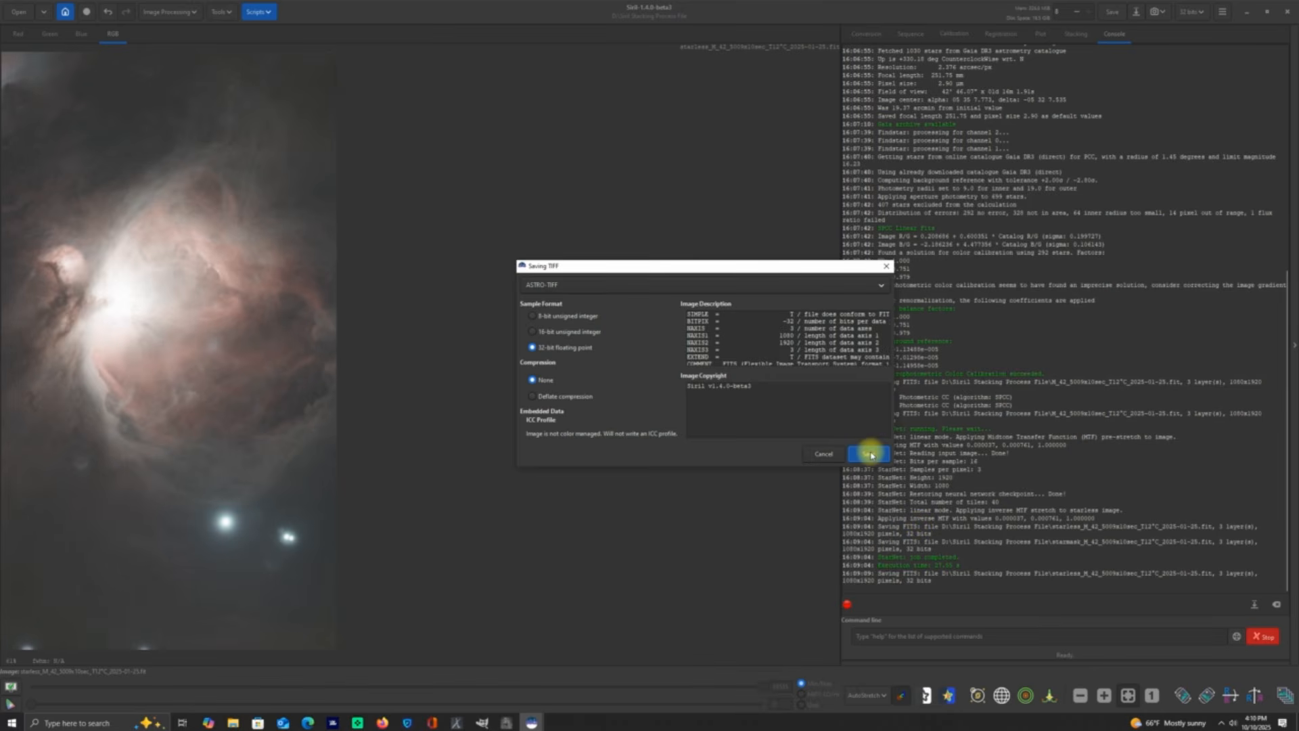
click(871, 454)
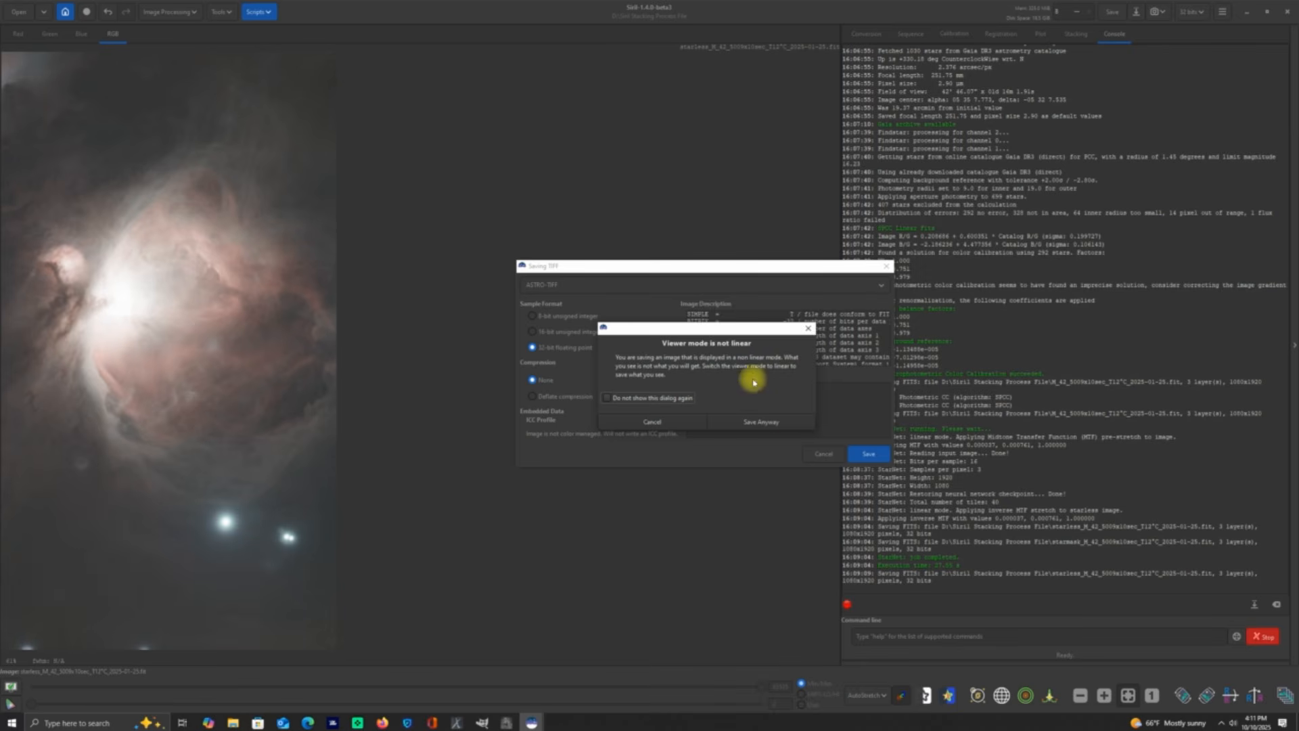
click(769, 423)
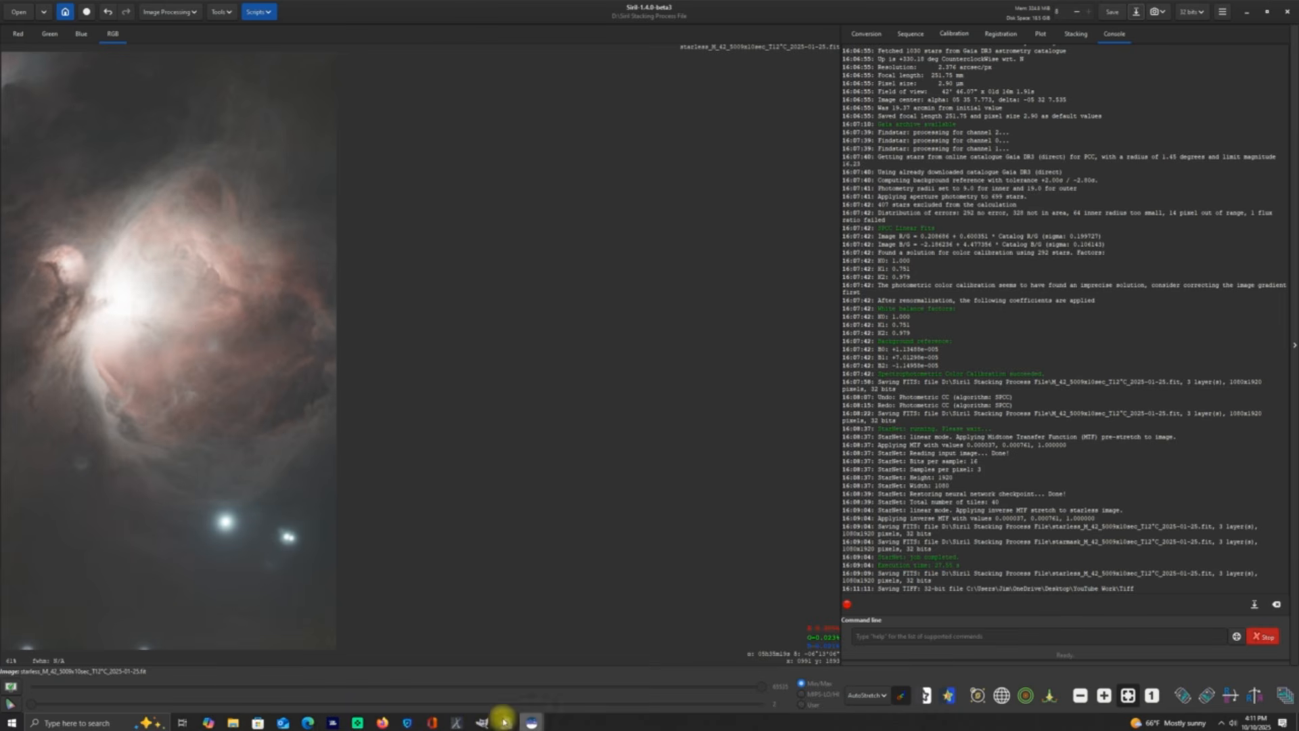
Step: Switch to GraXpert and load the starless M42 TIFF from the Desktop's YouTube Work > Tiff Holder folder
click(450, 722)
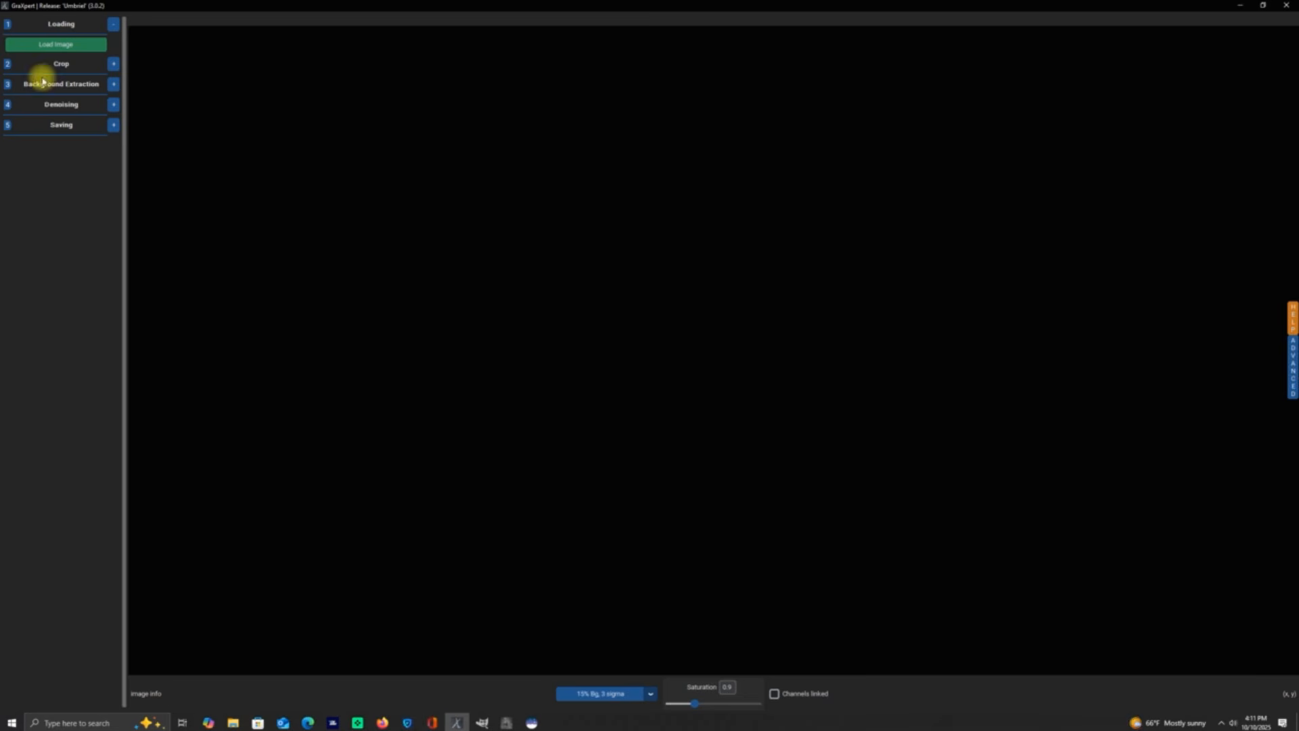
click(58, 44)
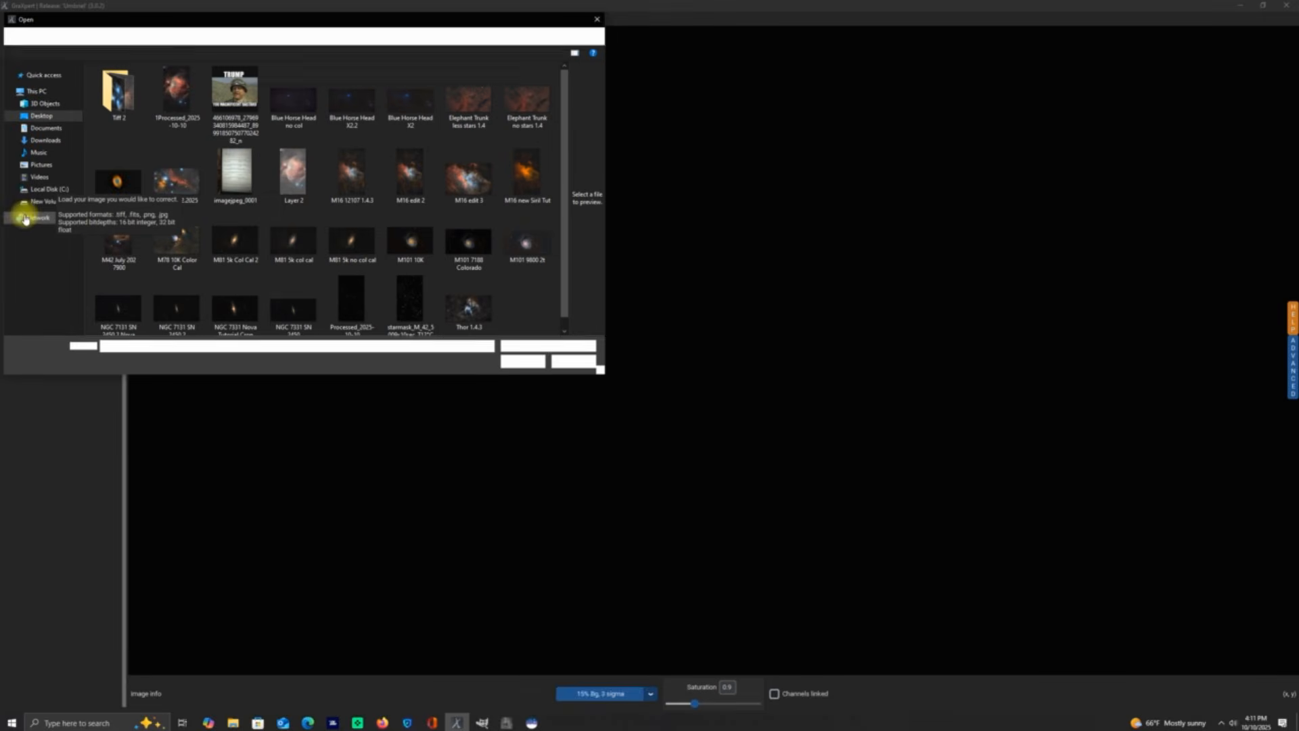
click(42, 119)
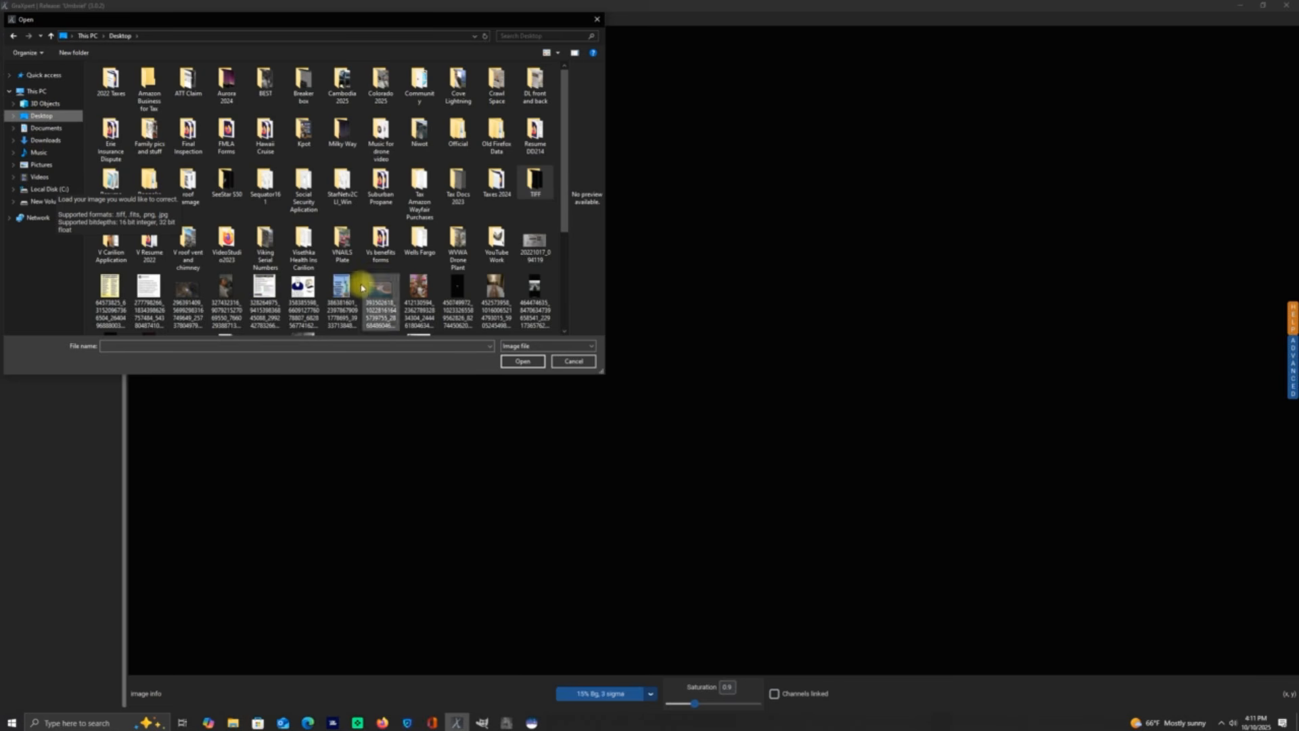
double_click(496, 245)
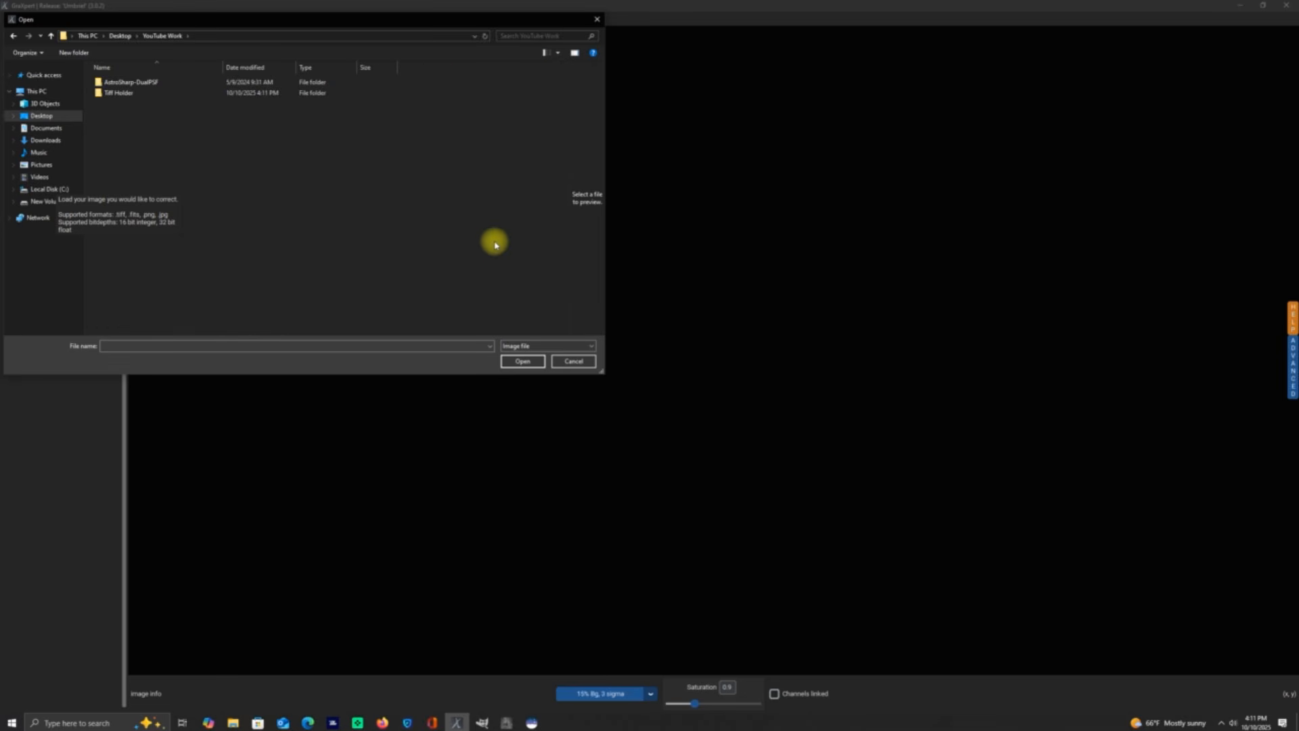
double_click(129, 96)
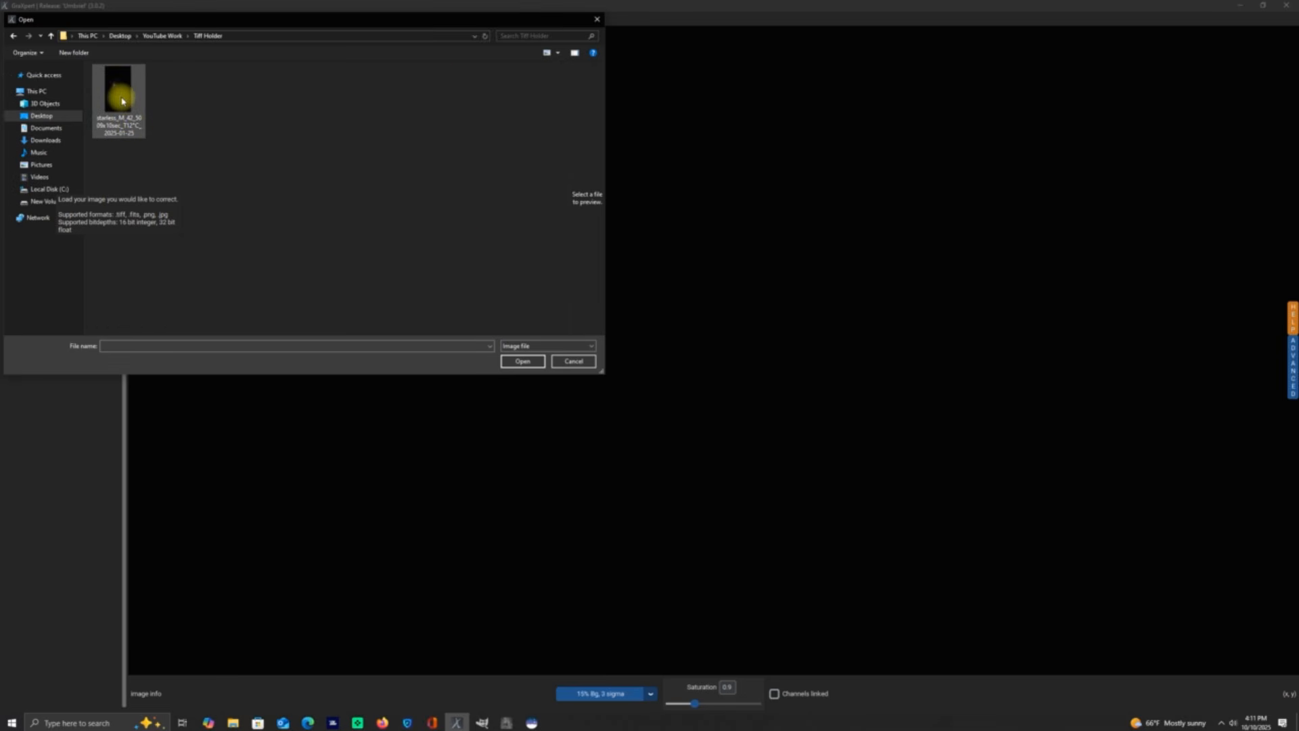
double_click(128, 111)
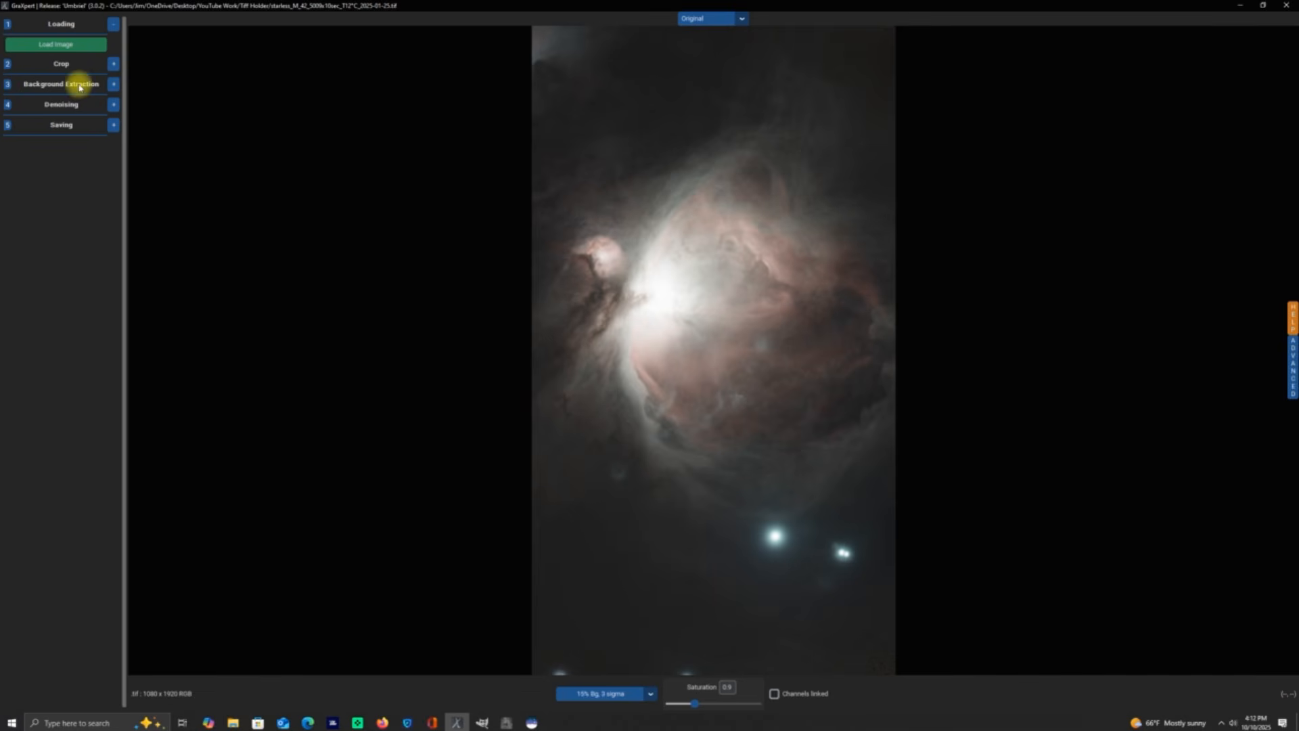
Step: Run background extraction on the image with the AI interpolation method and smoothing set to 1
click(114, 84)
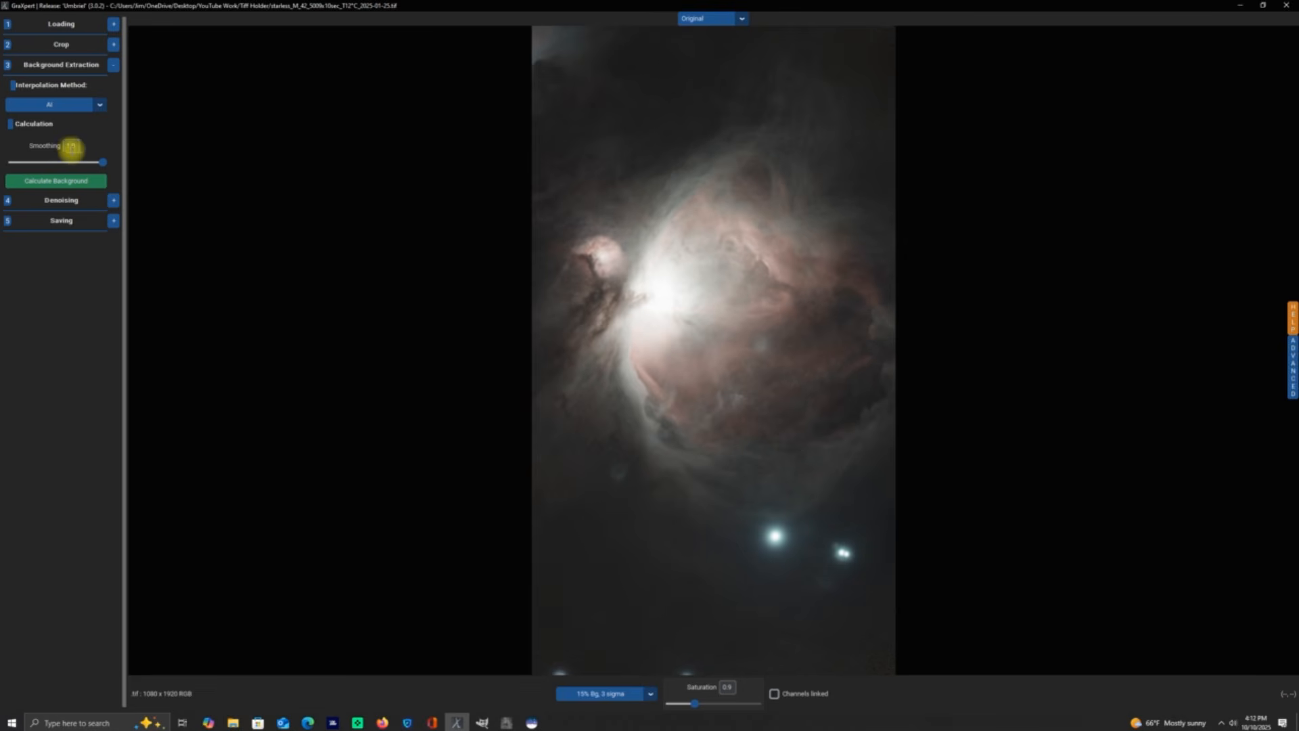
mouse_move(100, 163)
mouse_down()
mouse_move(54, 167)
mouse_move(110, 162)
mouse_up()
click(74, 179)
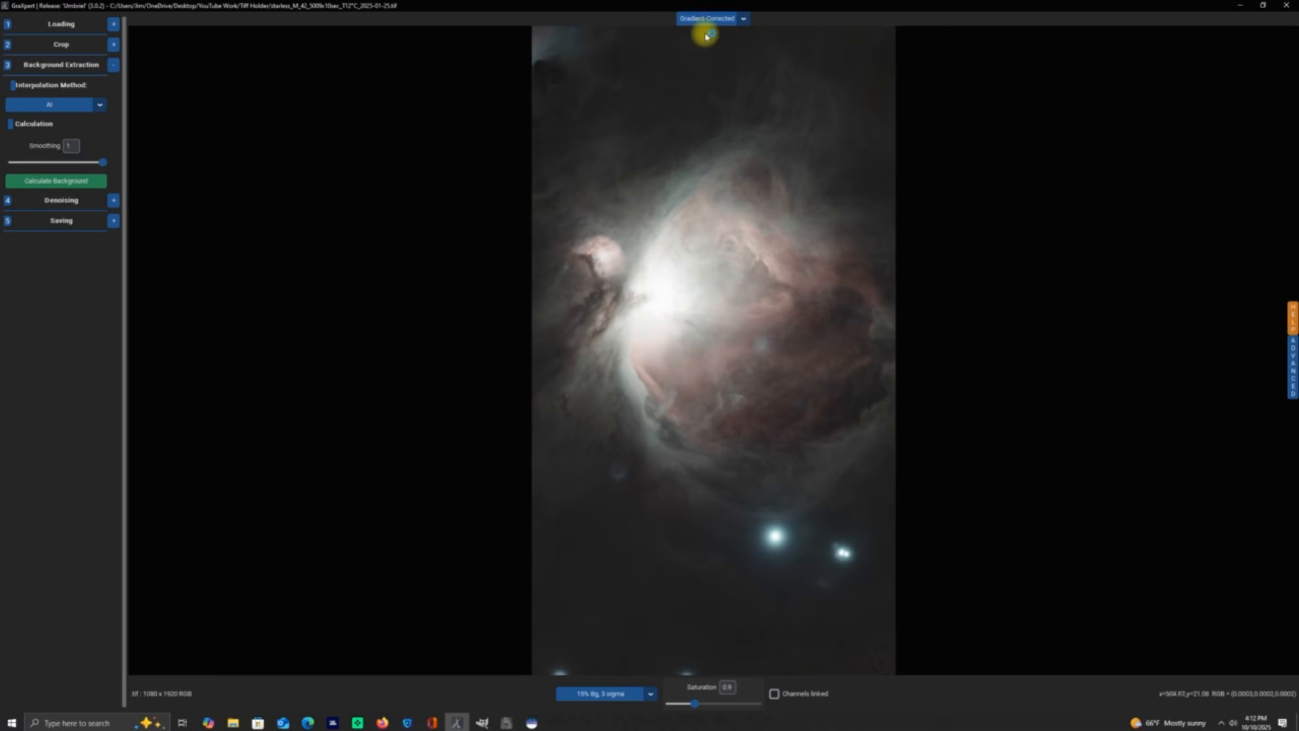
Step: Inspect the extracted background model and return the display to the gradient-corrected image
click(744, 19)
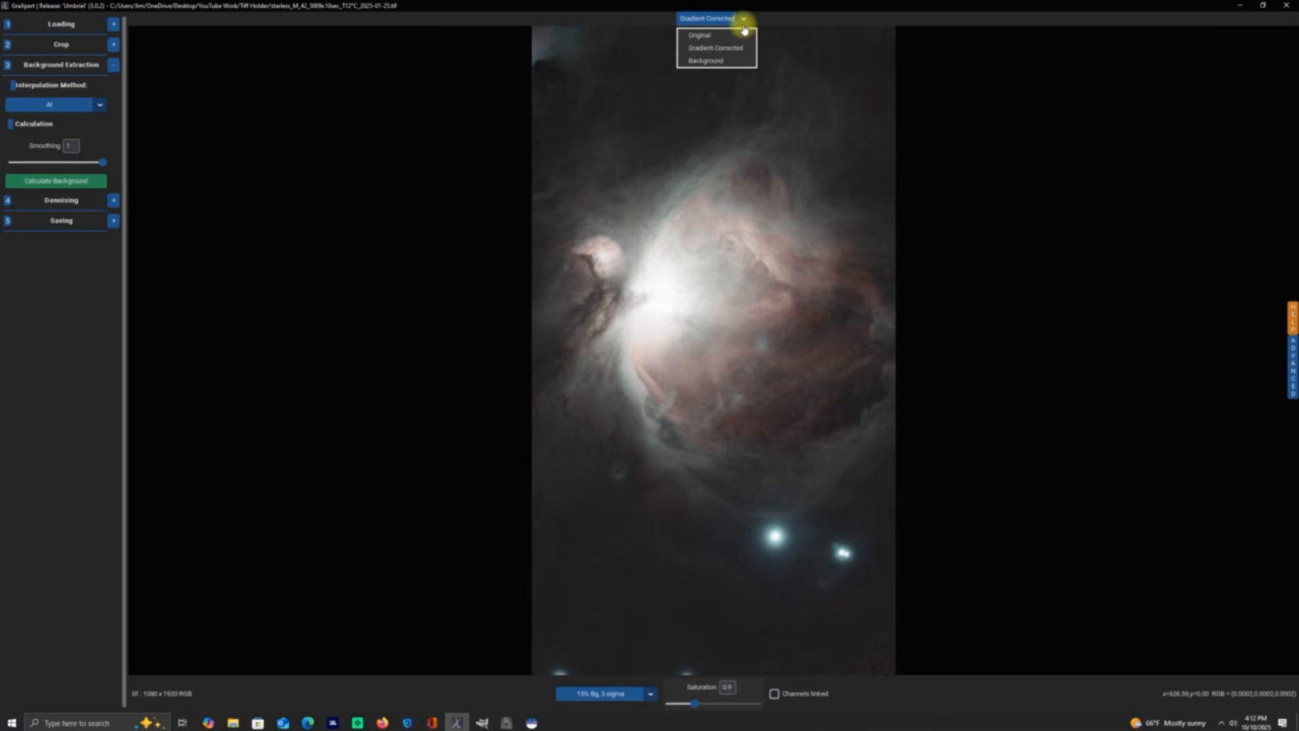
click(723, 61)
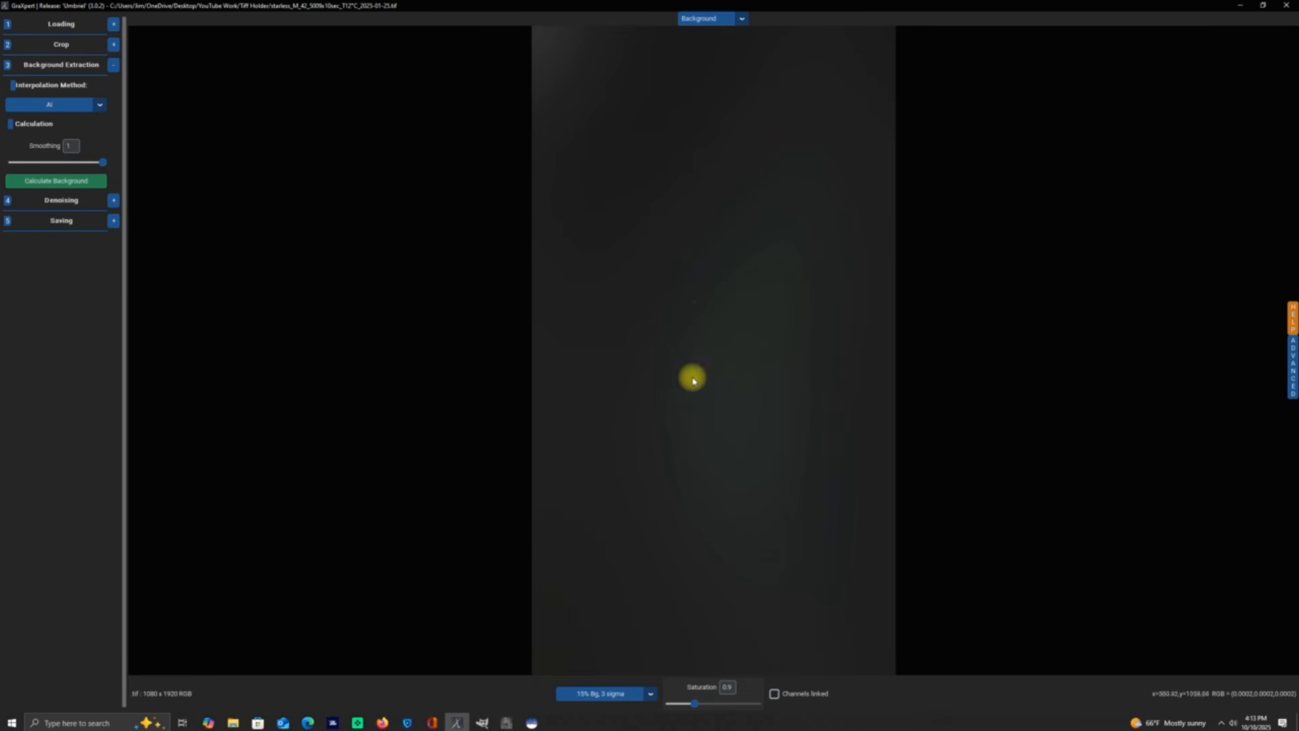
click(742, 19)
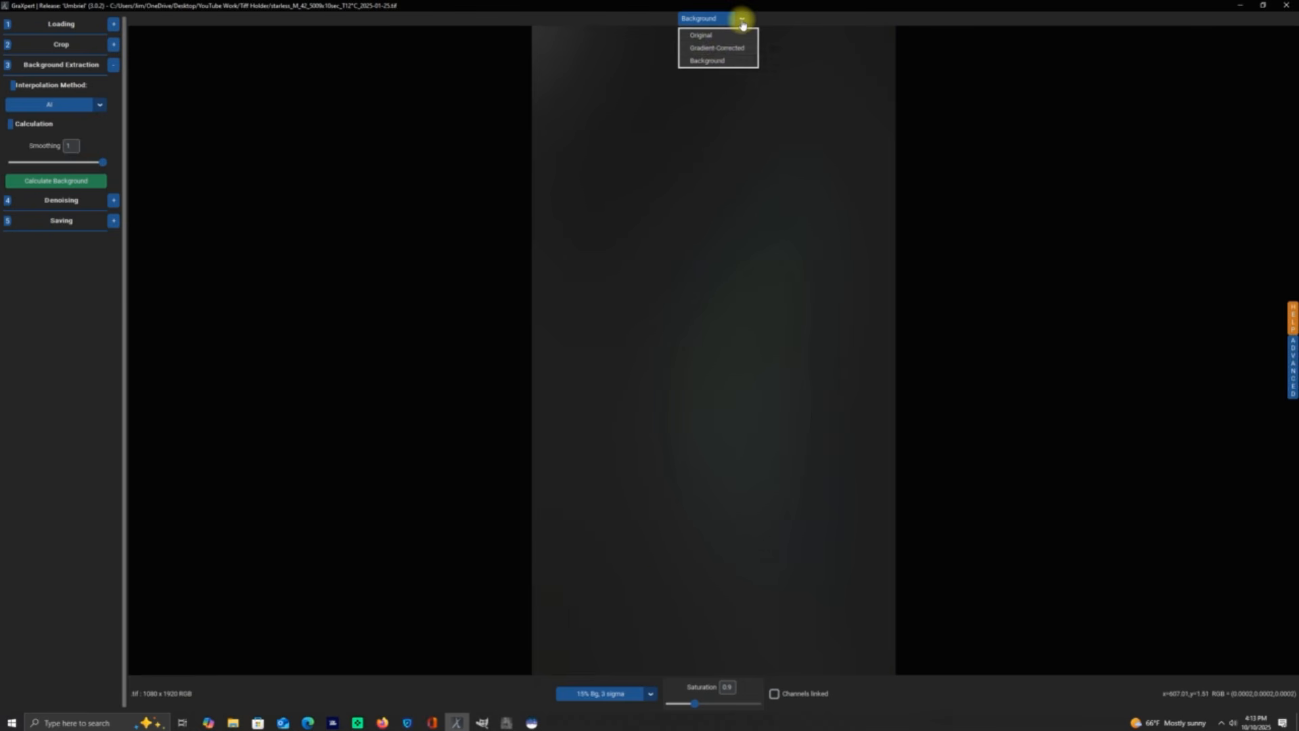
click(720, 49)
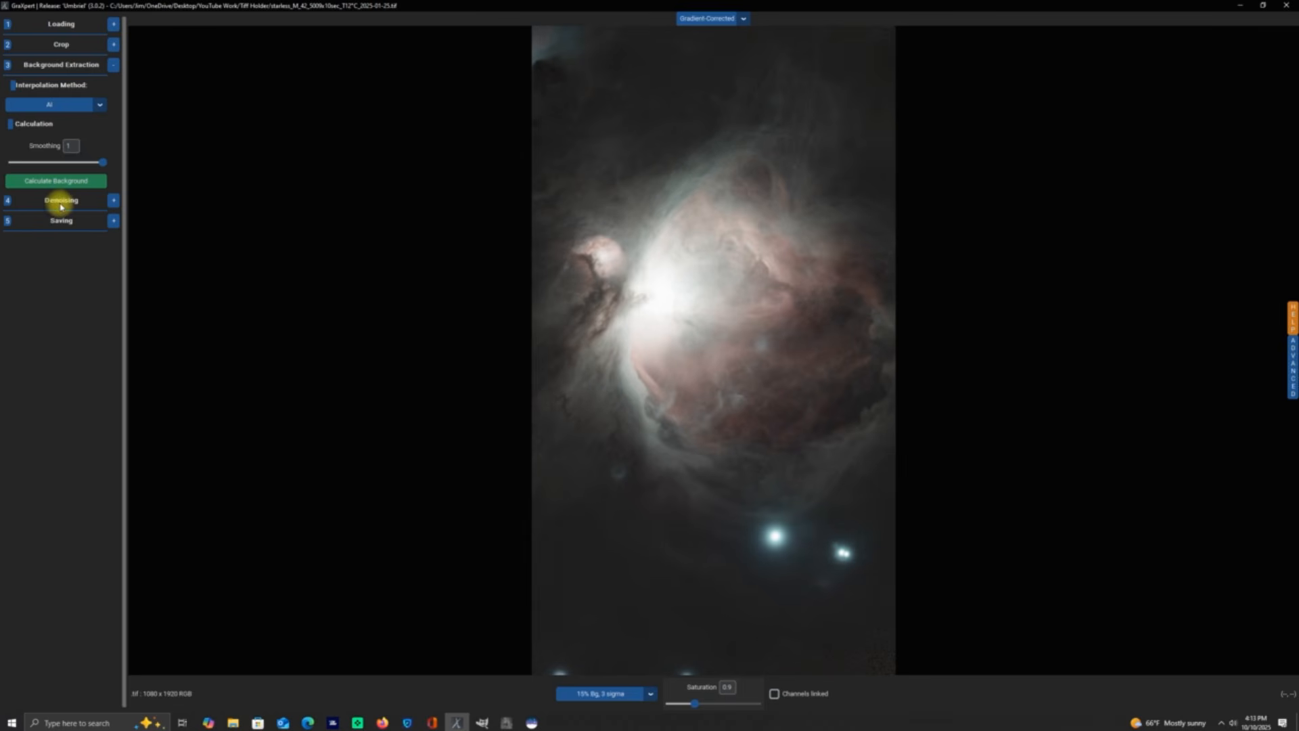
Step: Denoise the image at strength 1.0 and save the processed result as a 32-bit TIFF in the Tiff Holder folder
click(113, 202)
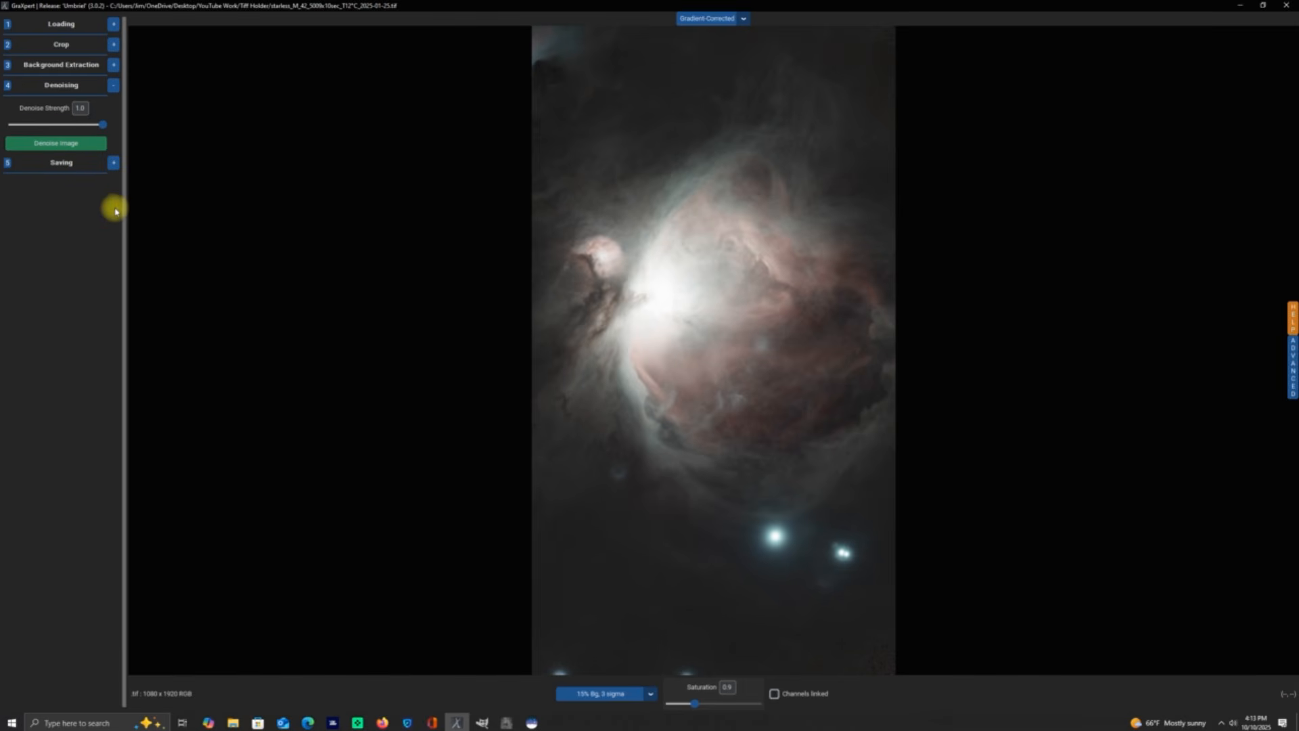
click(59, 144)
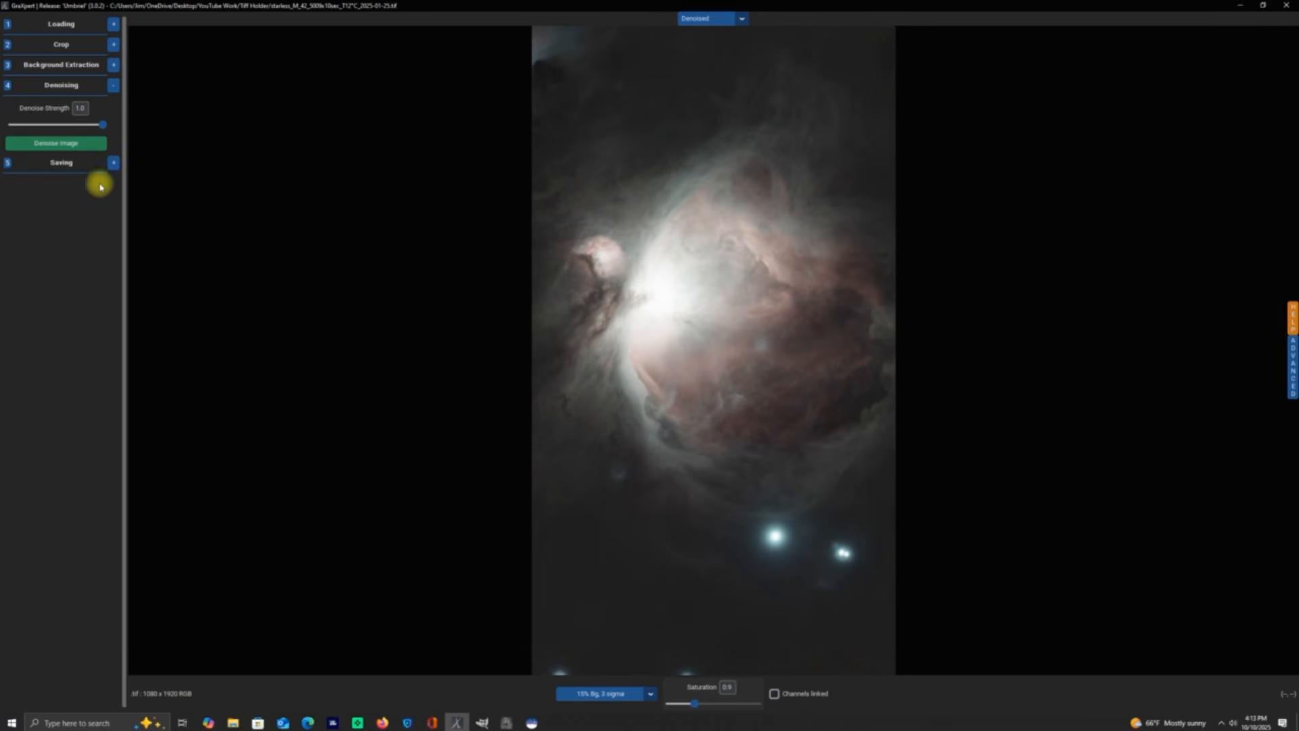
click(113, 165)
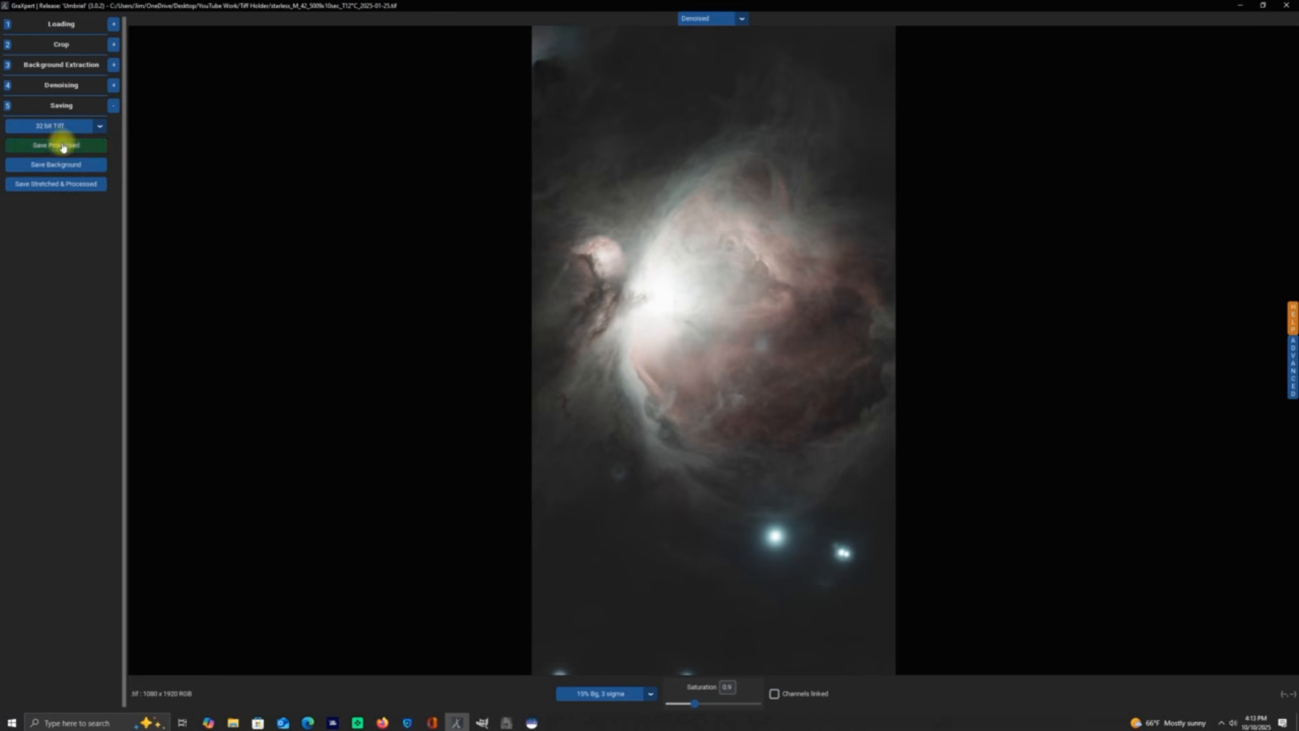
click(70, 147)
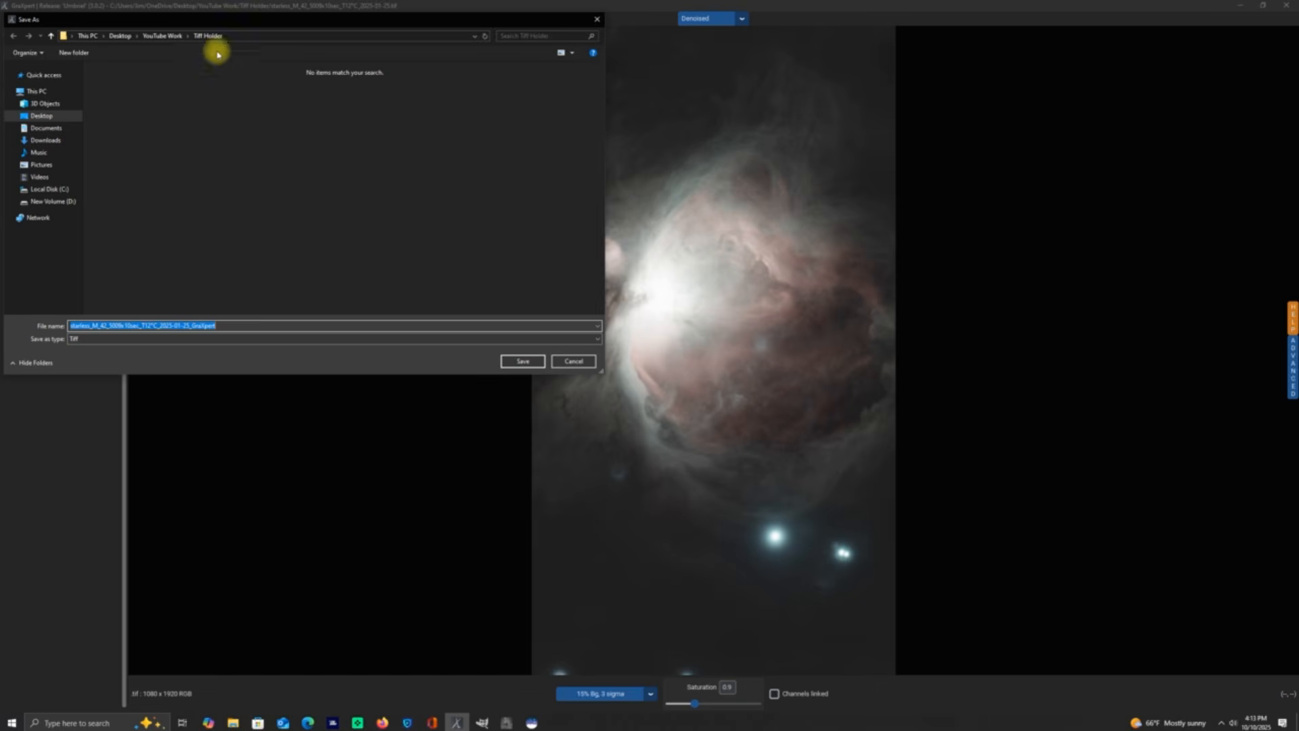
click(518, 361)
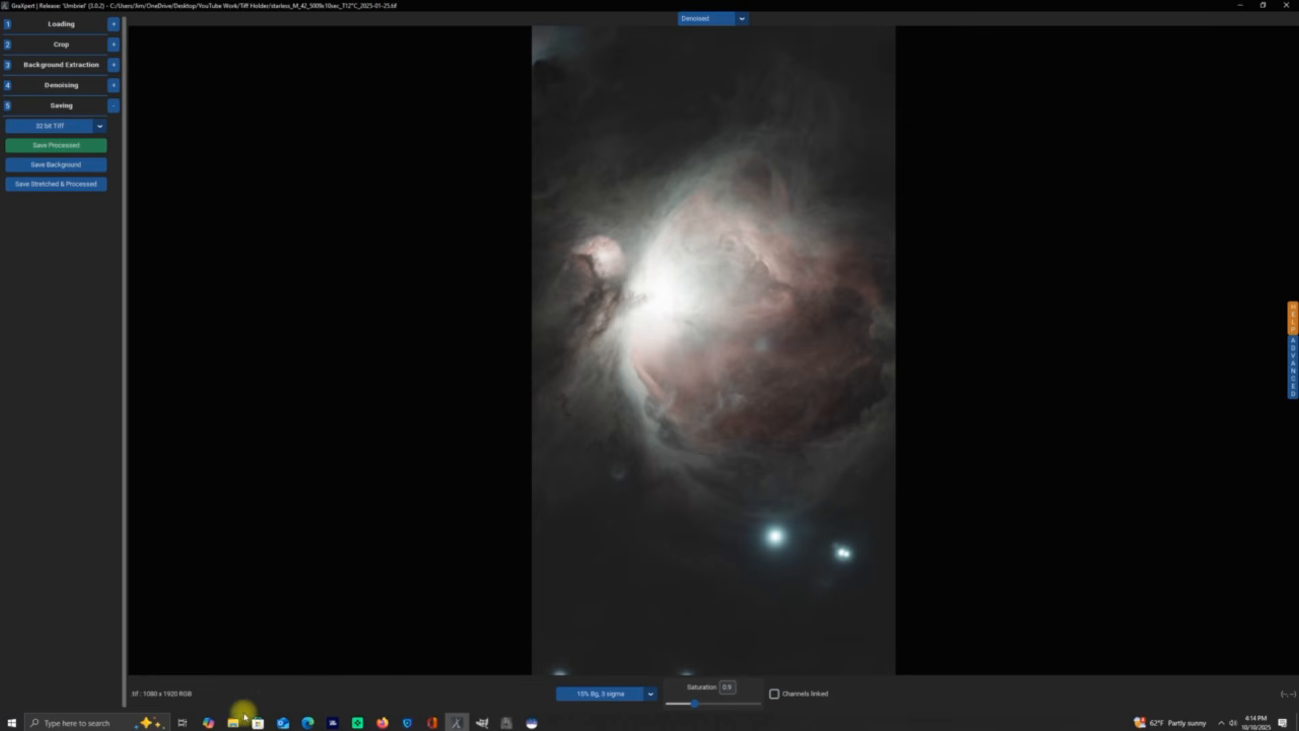
Step: In File Explorer, delete the original starless TIFF from the Tiff Holder folder, leaving only the GraXpert version
click(232, 725)
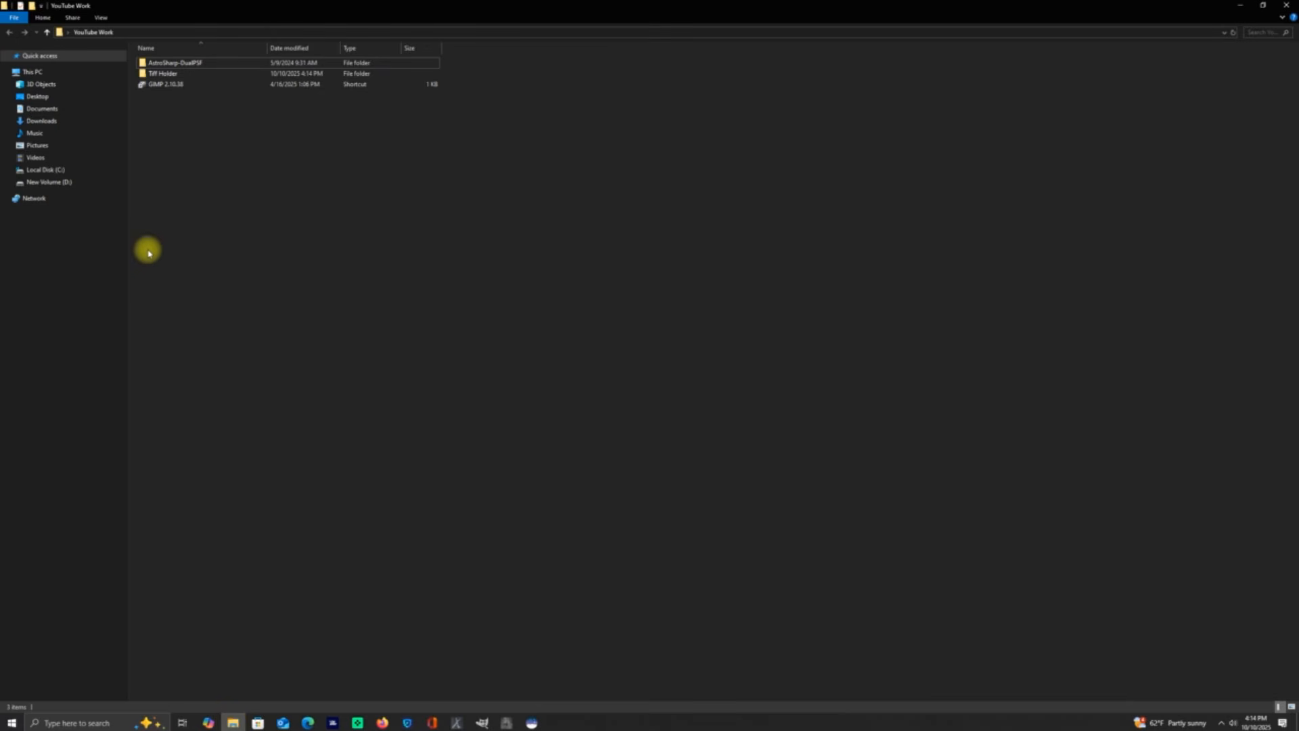
double_click(167, 80)
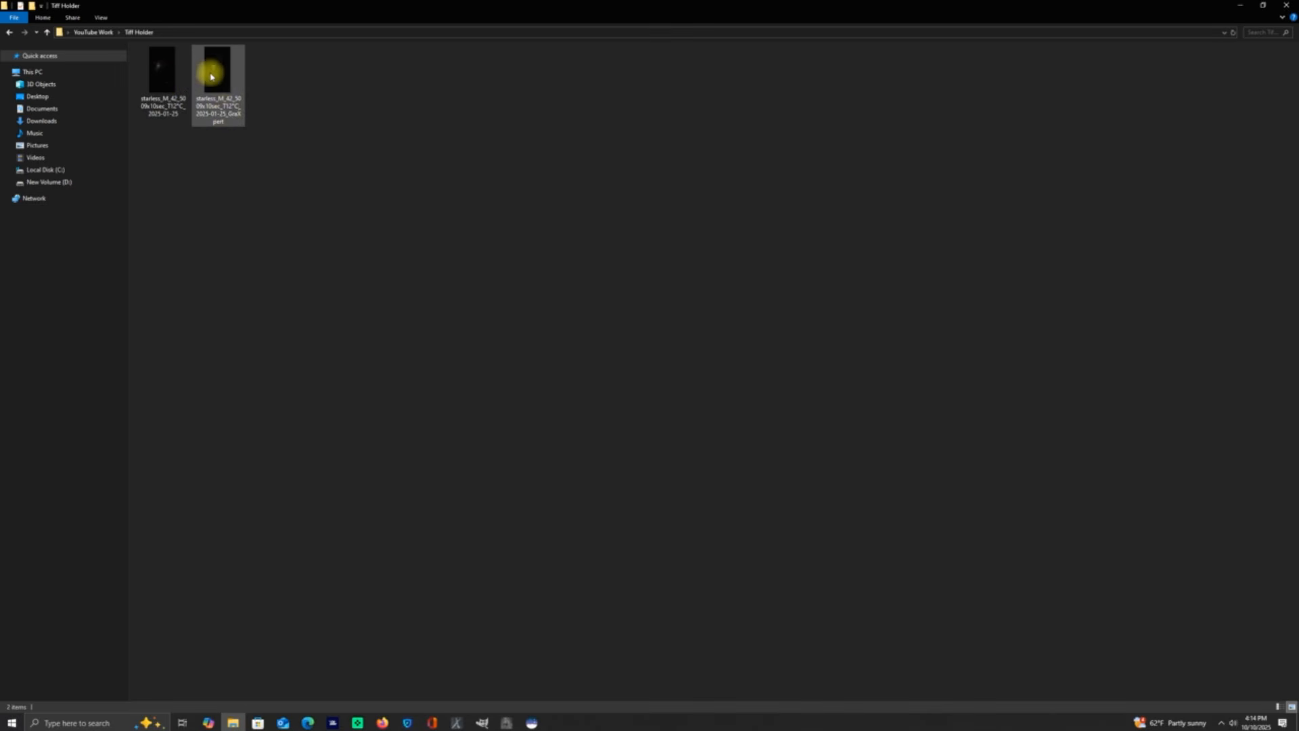
mouse_move(203, 61)
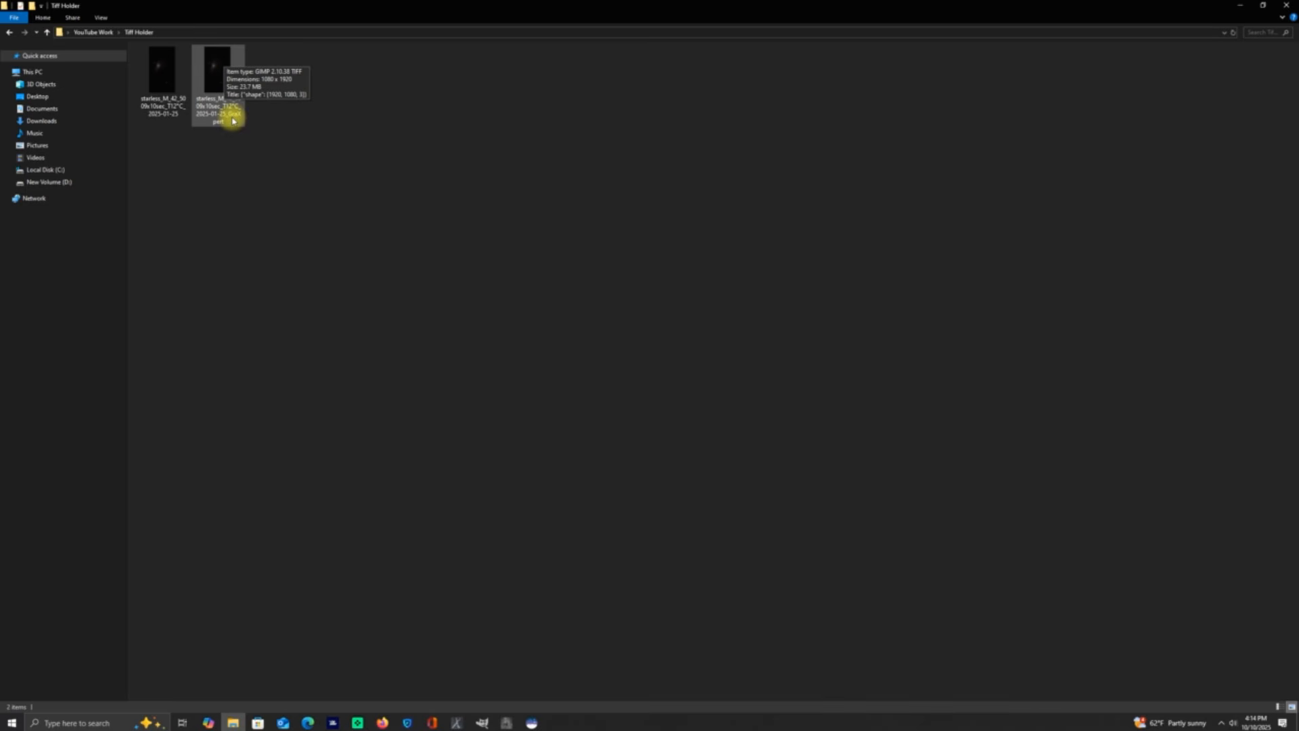
click(215, 116)
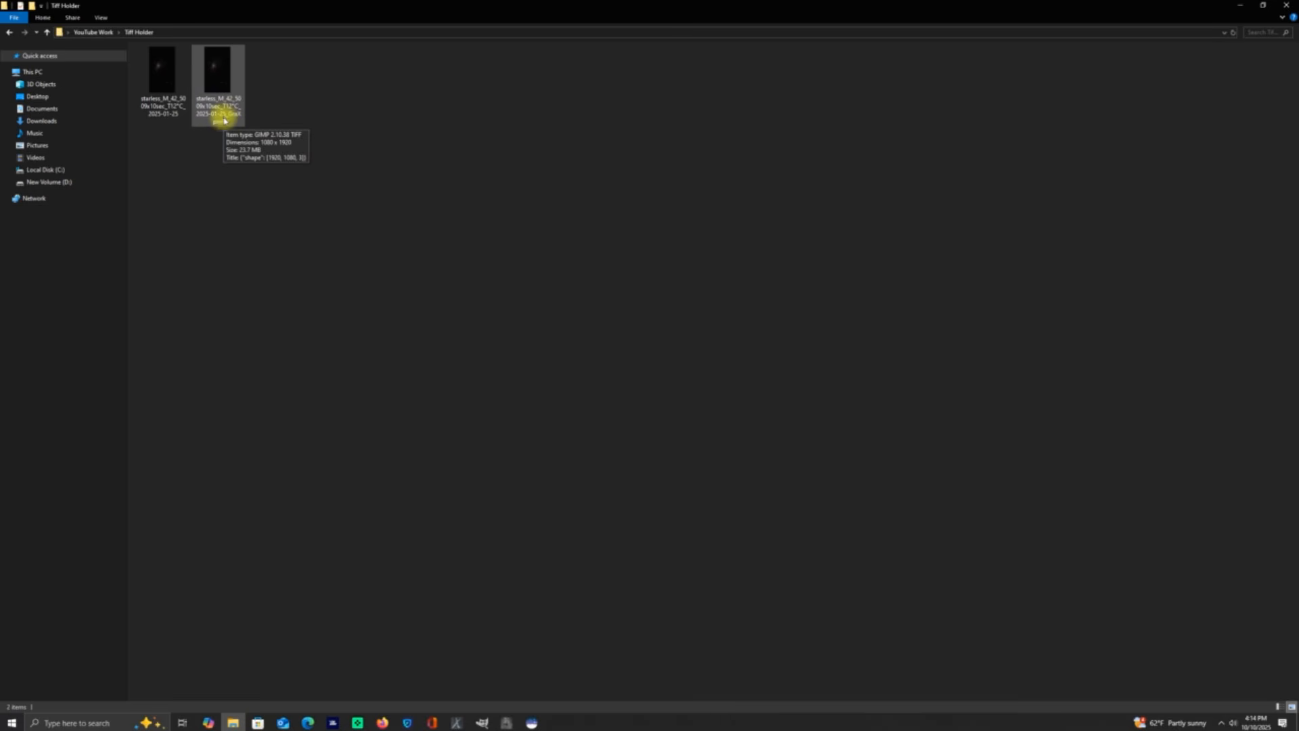
click(148, 91)
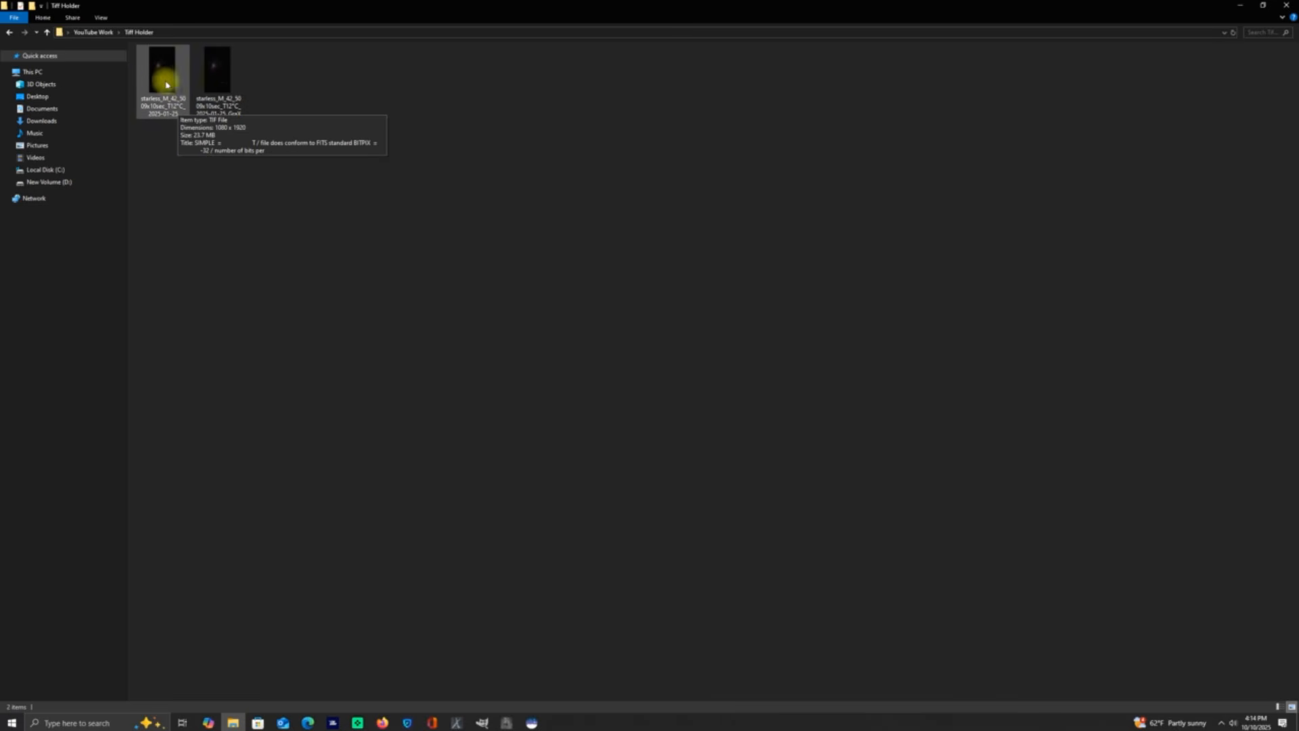
click(192, 194)
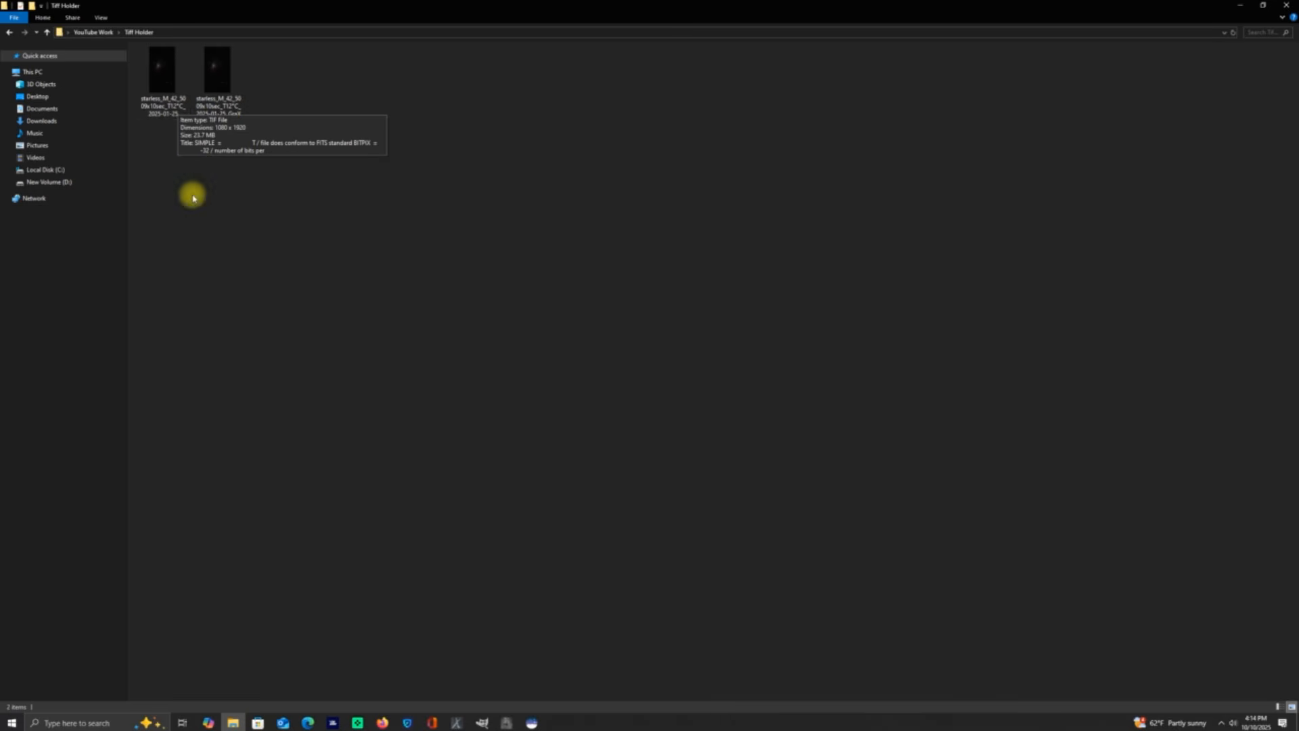
click(164, 92)
right_click(162, 86)
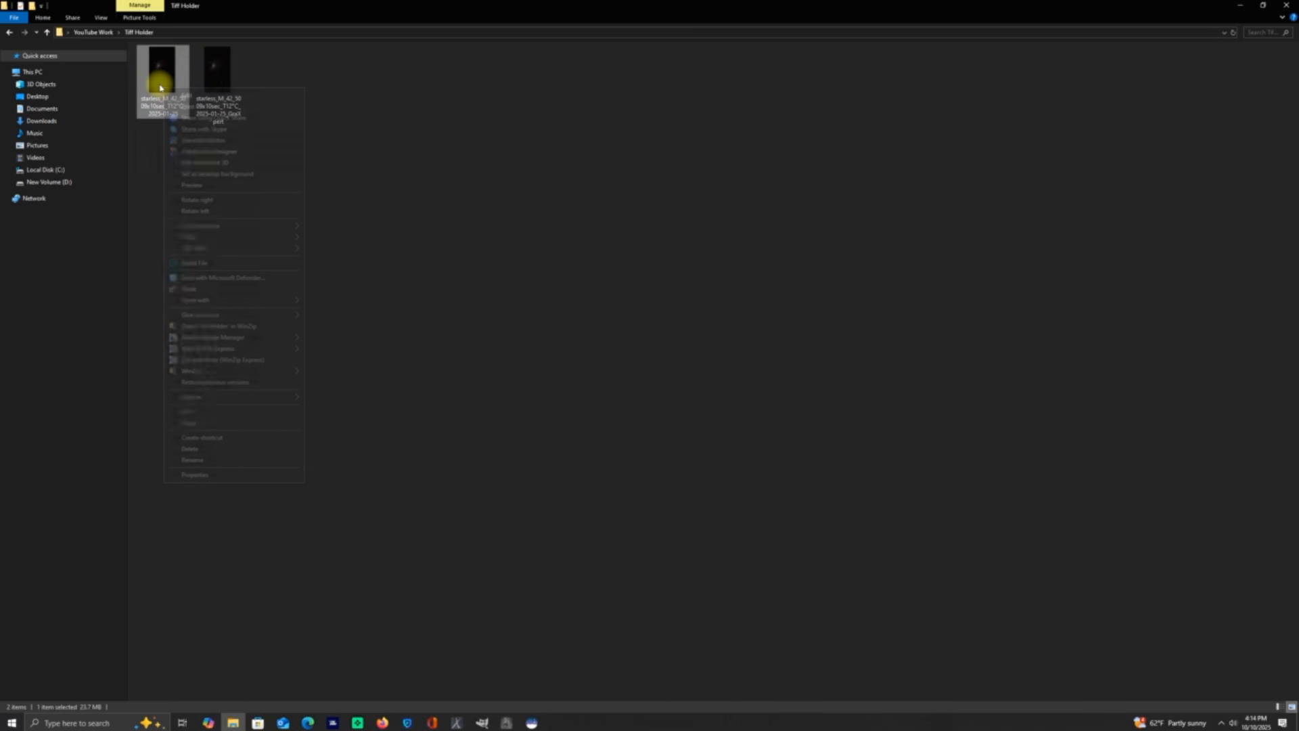
click(191, 449)
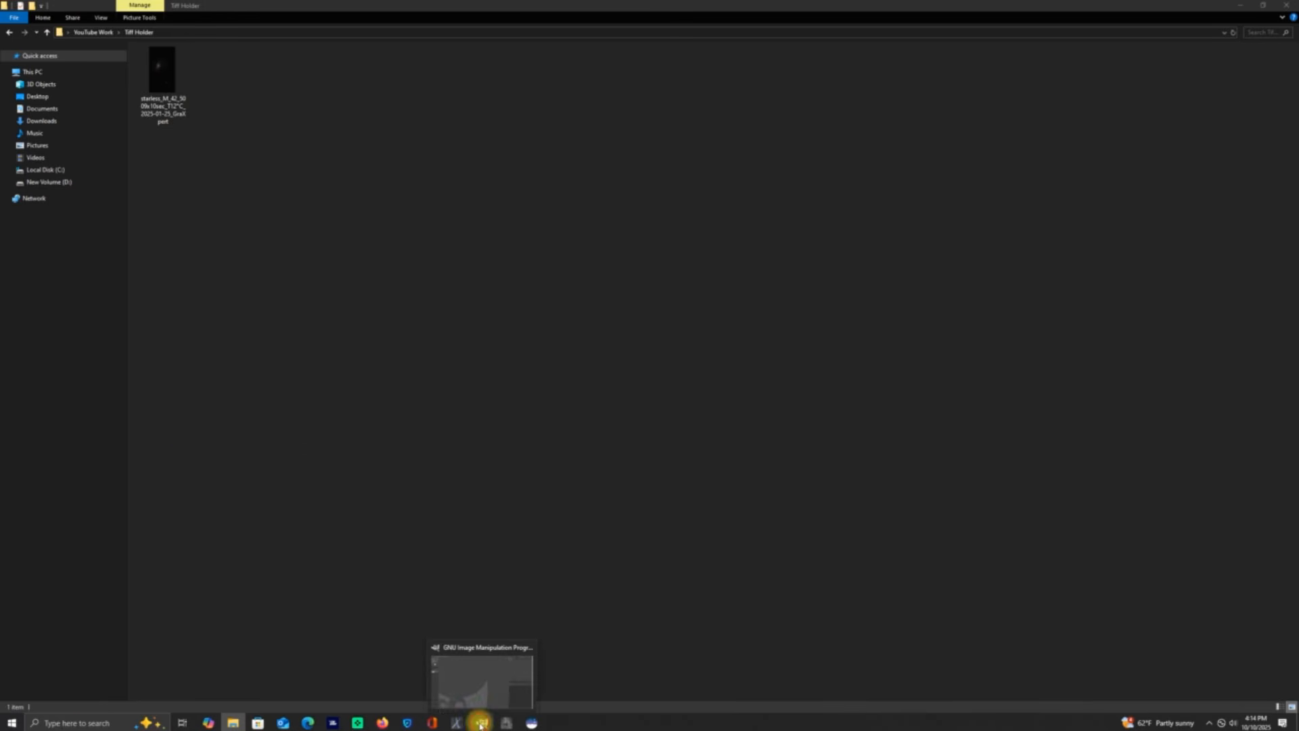
Step: Switch to GIMP and open the starless M42 GraXpert TIFF from the Tiff Holder folder inside YouTube Work on the desktop
click(480, 725)
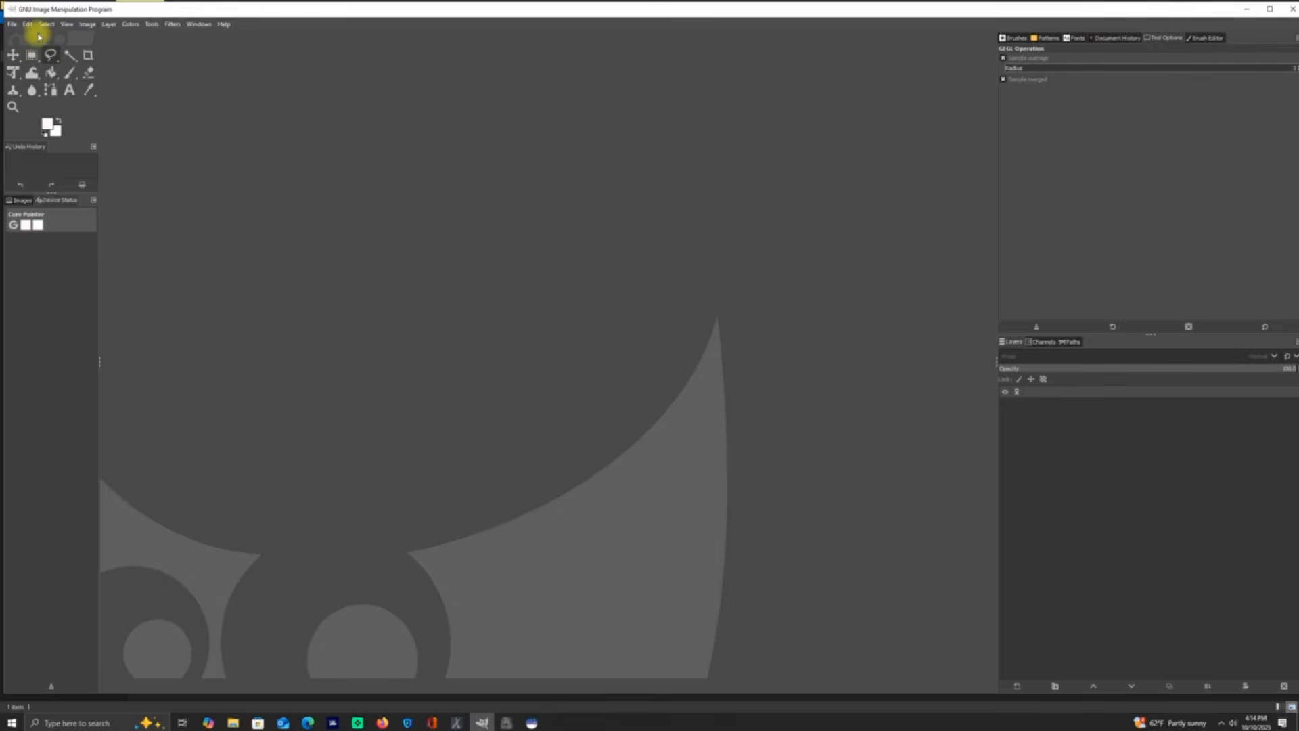
click(10, 24)
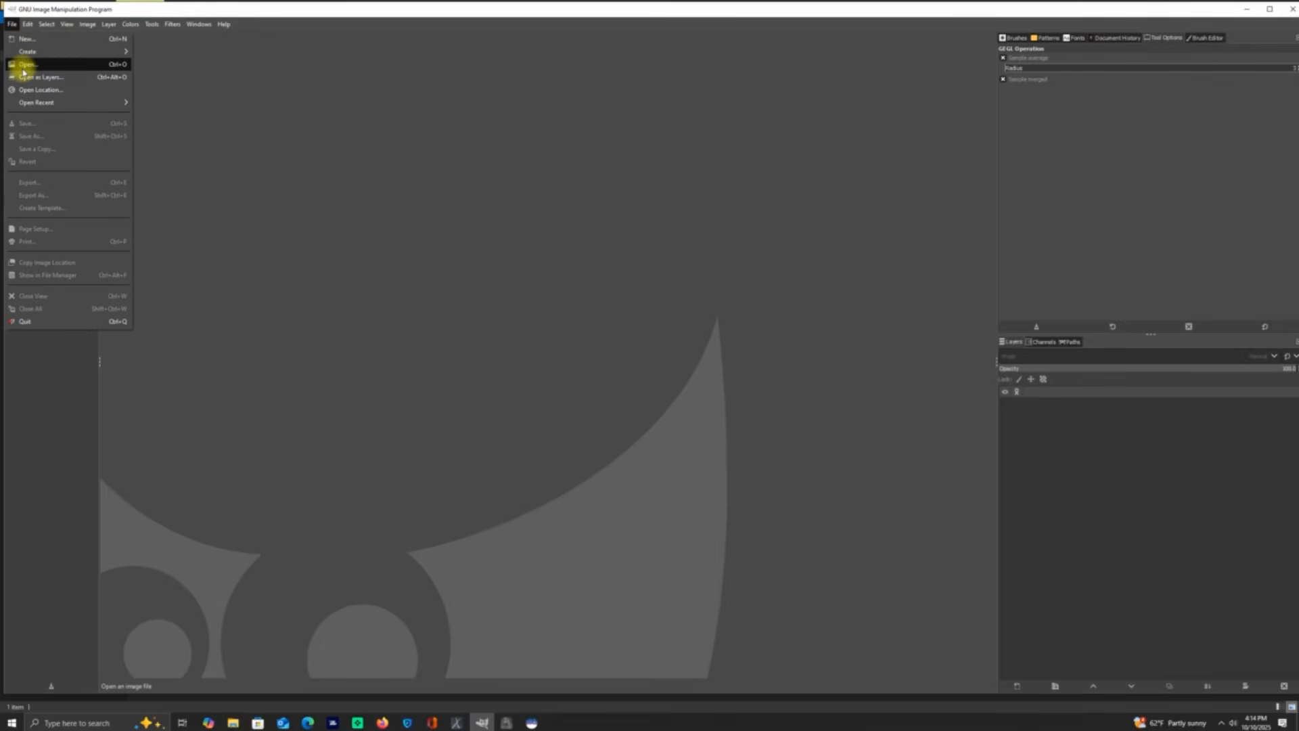
click(25, 65)
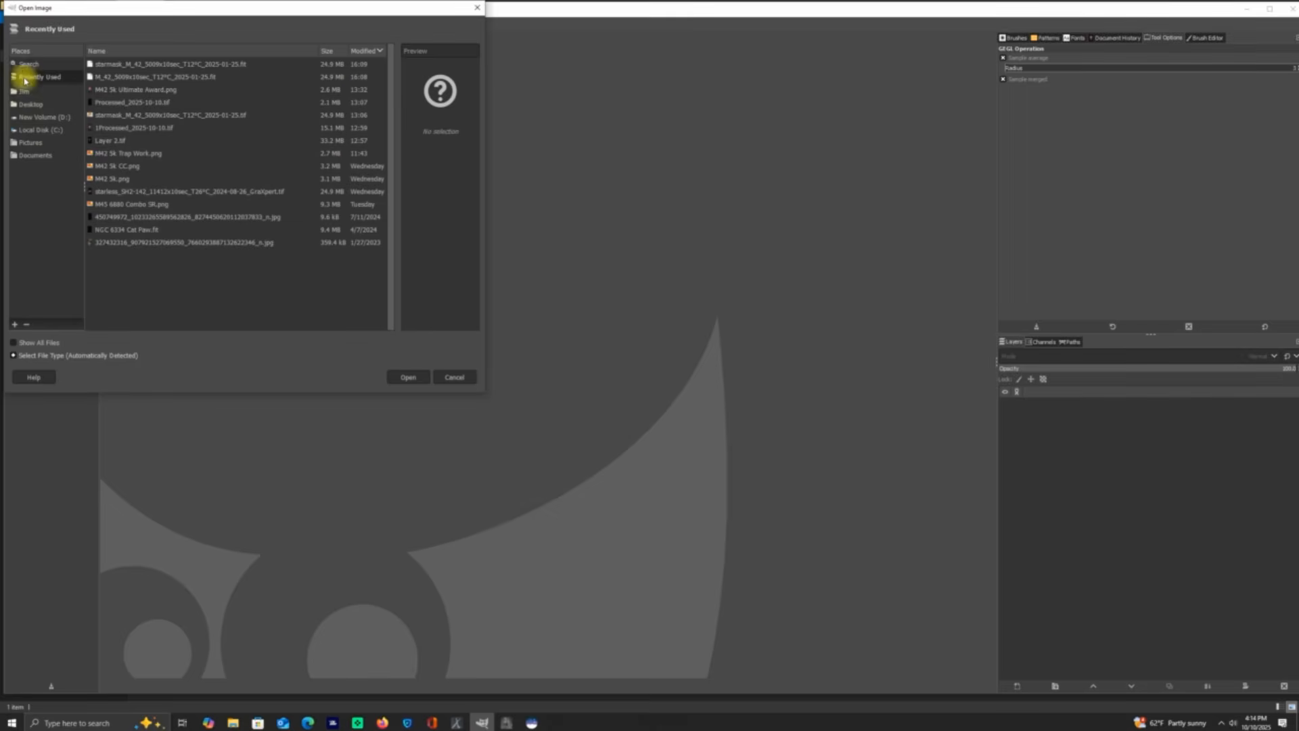
click(30, 105)
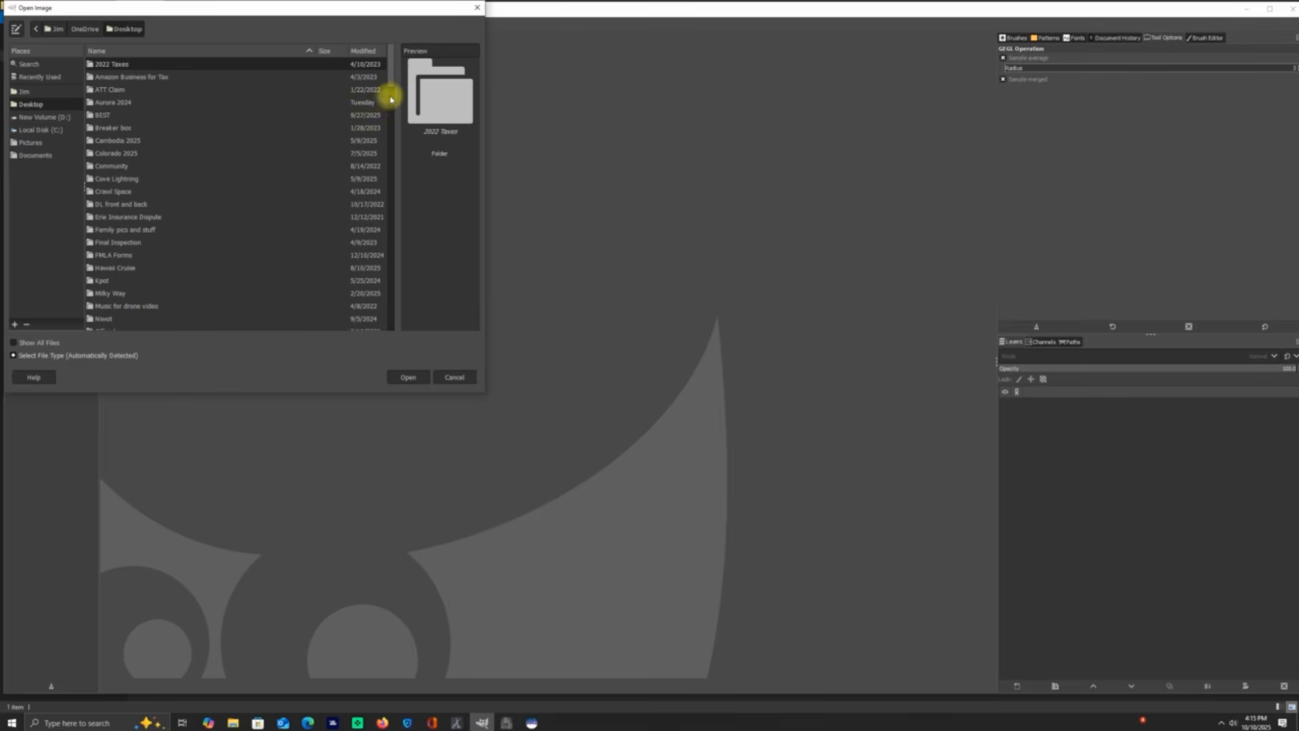
scroll(391, 90, down, 15)
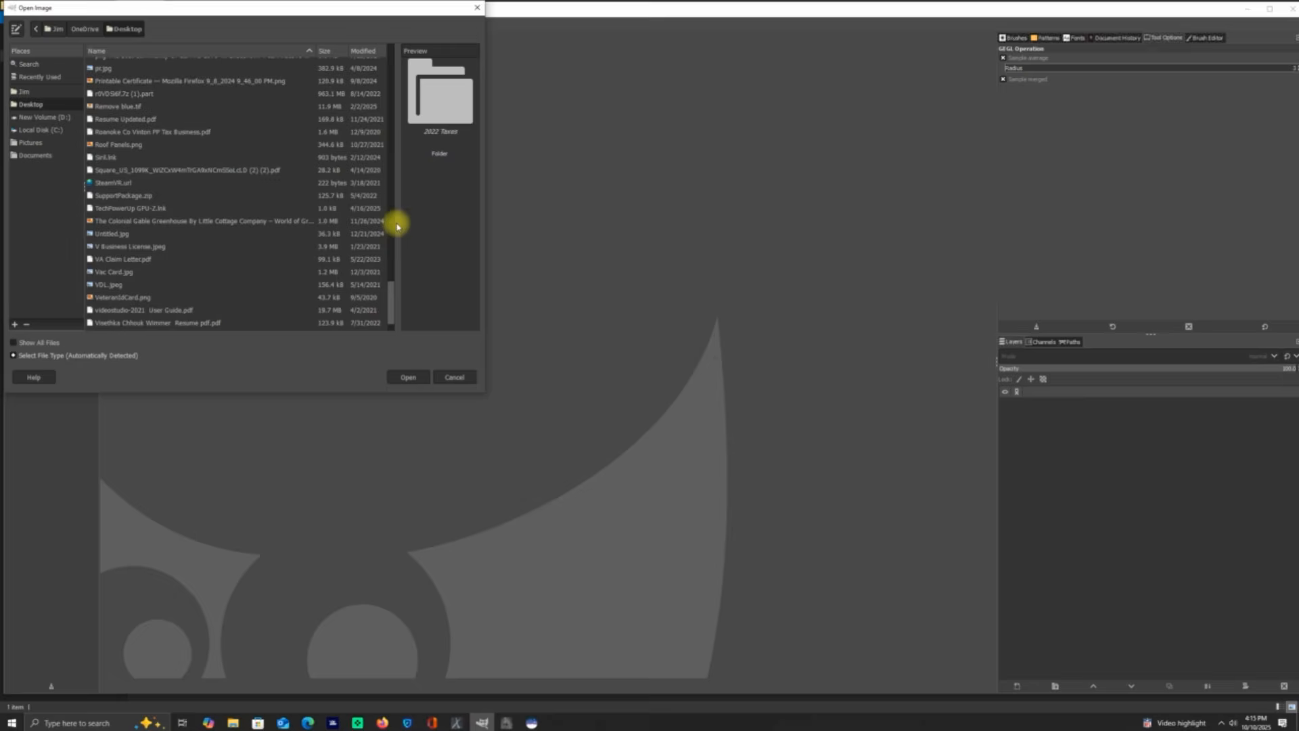
drag(390, 296, 395, 139)
click(126, 159)
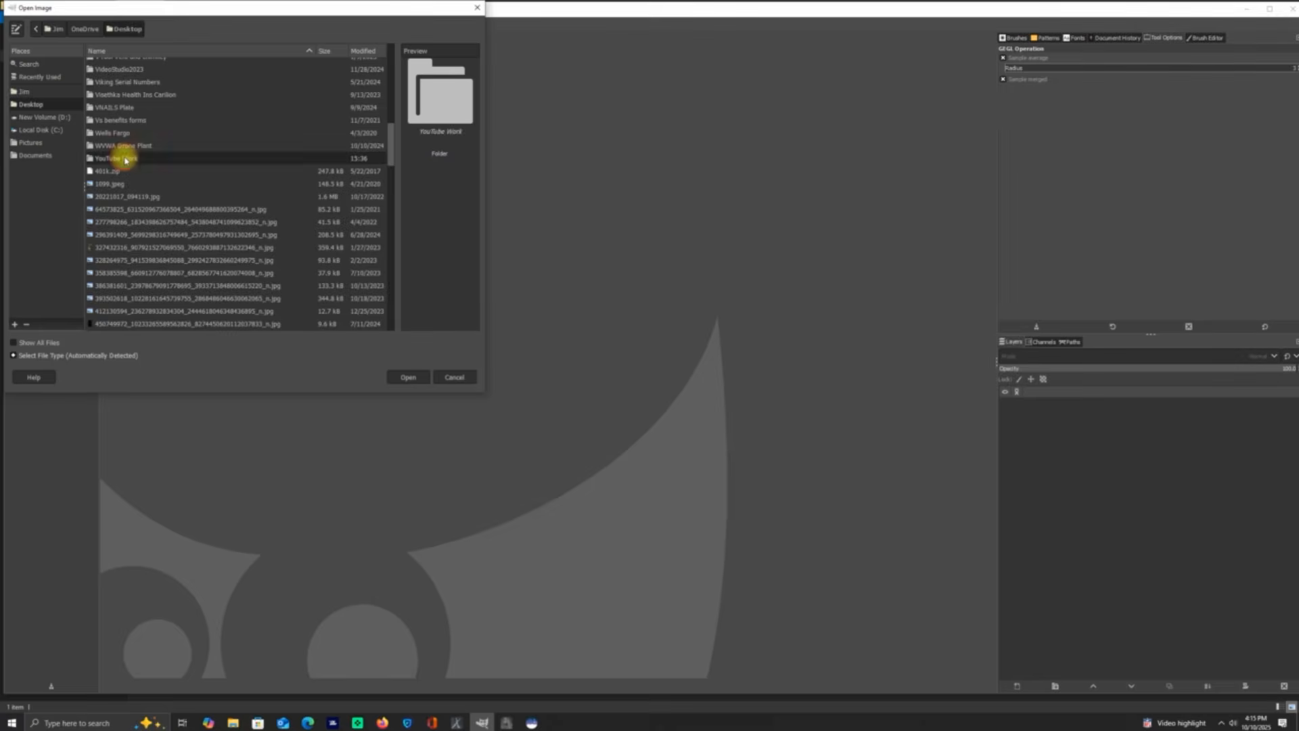
double_click(126, 159)
click(116, 79)
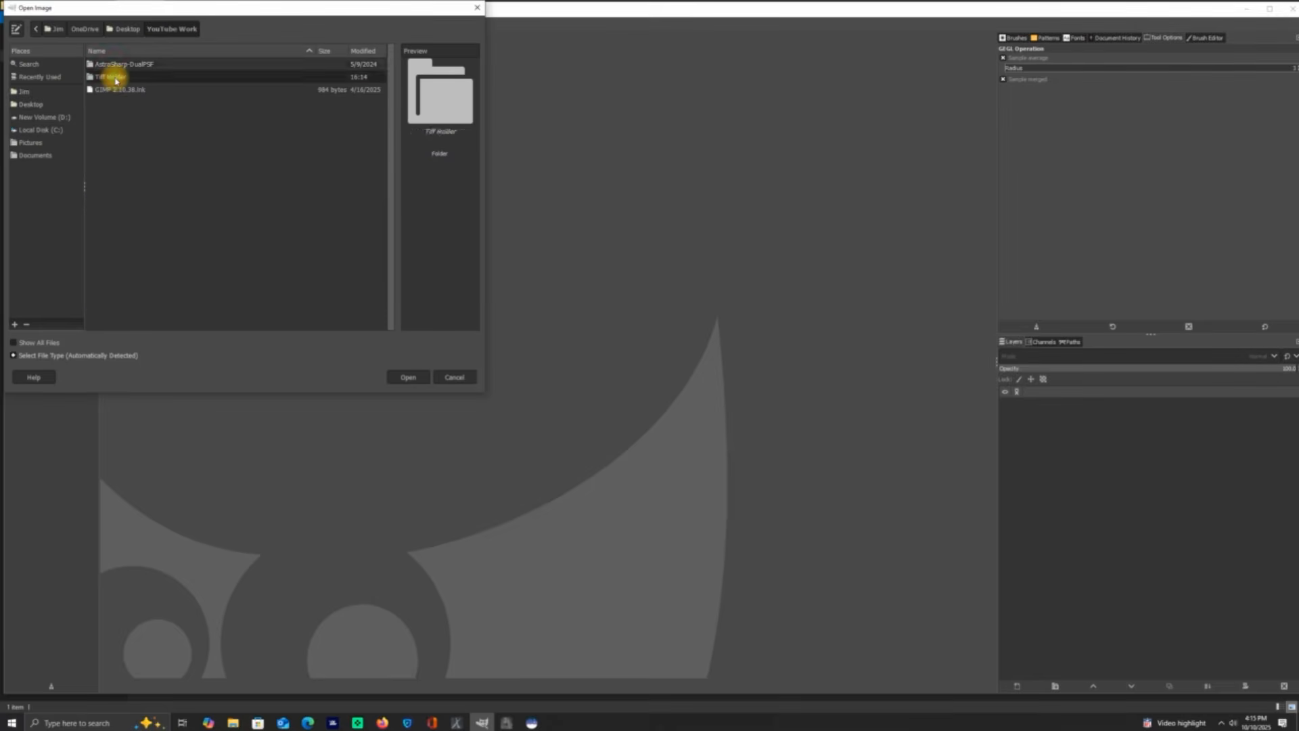
double_click(116, 79)
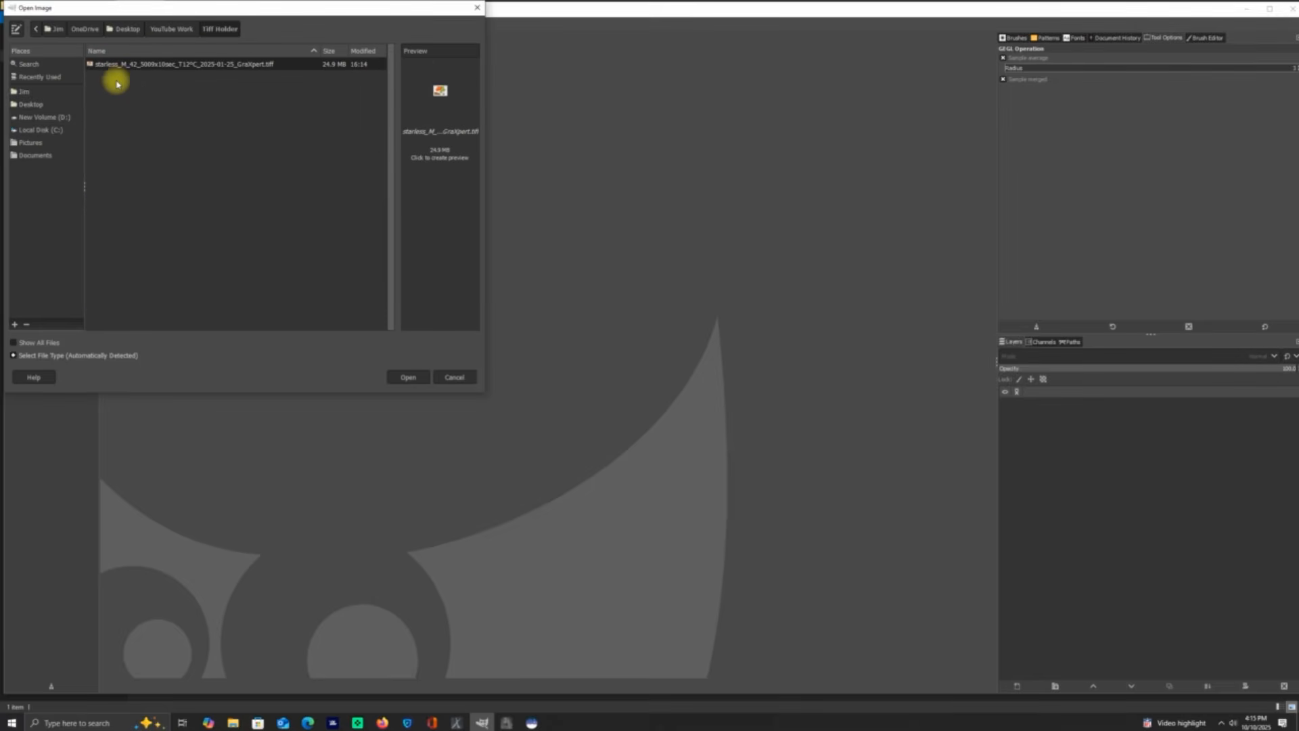
double_click(262, 67)
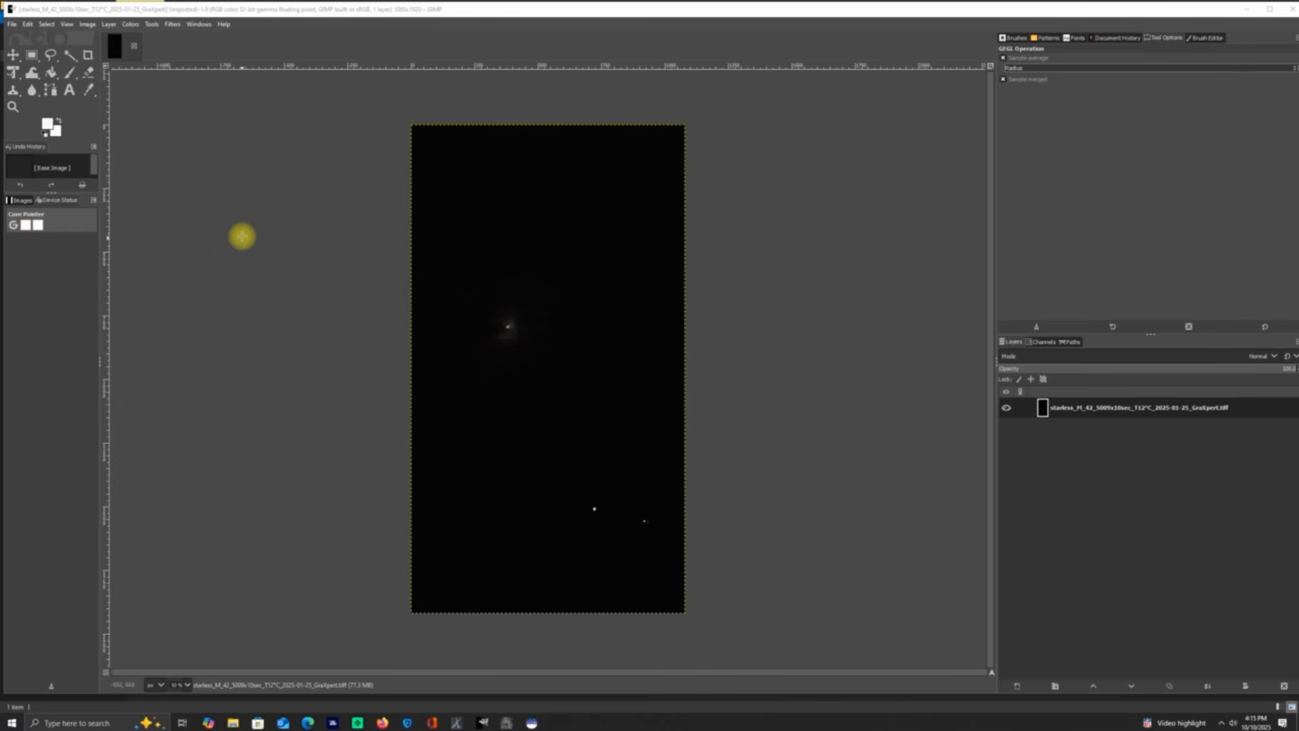
Step: Export the image in Flexible Image Transport System (.fit) format to the Siril Stacking Process File folder on the D: drive
click(12, 25)
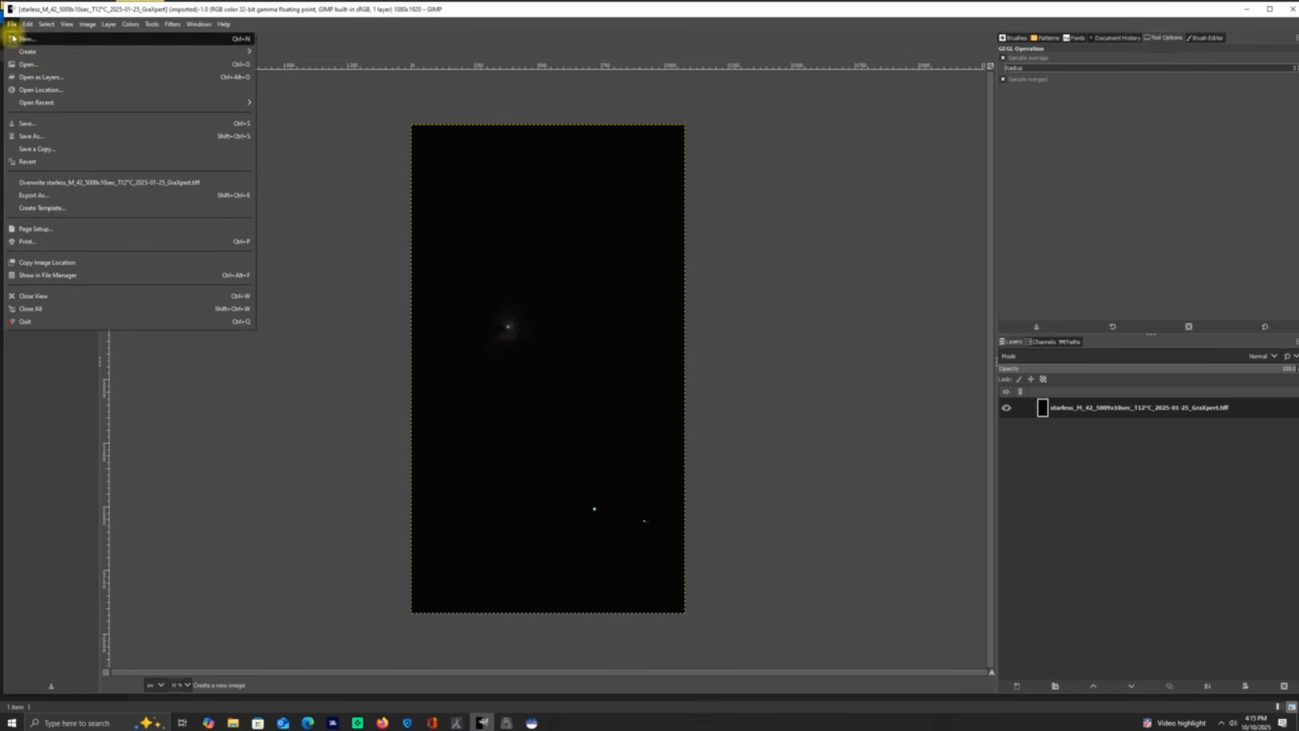
click(39, 196)
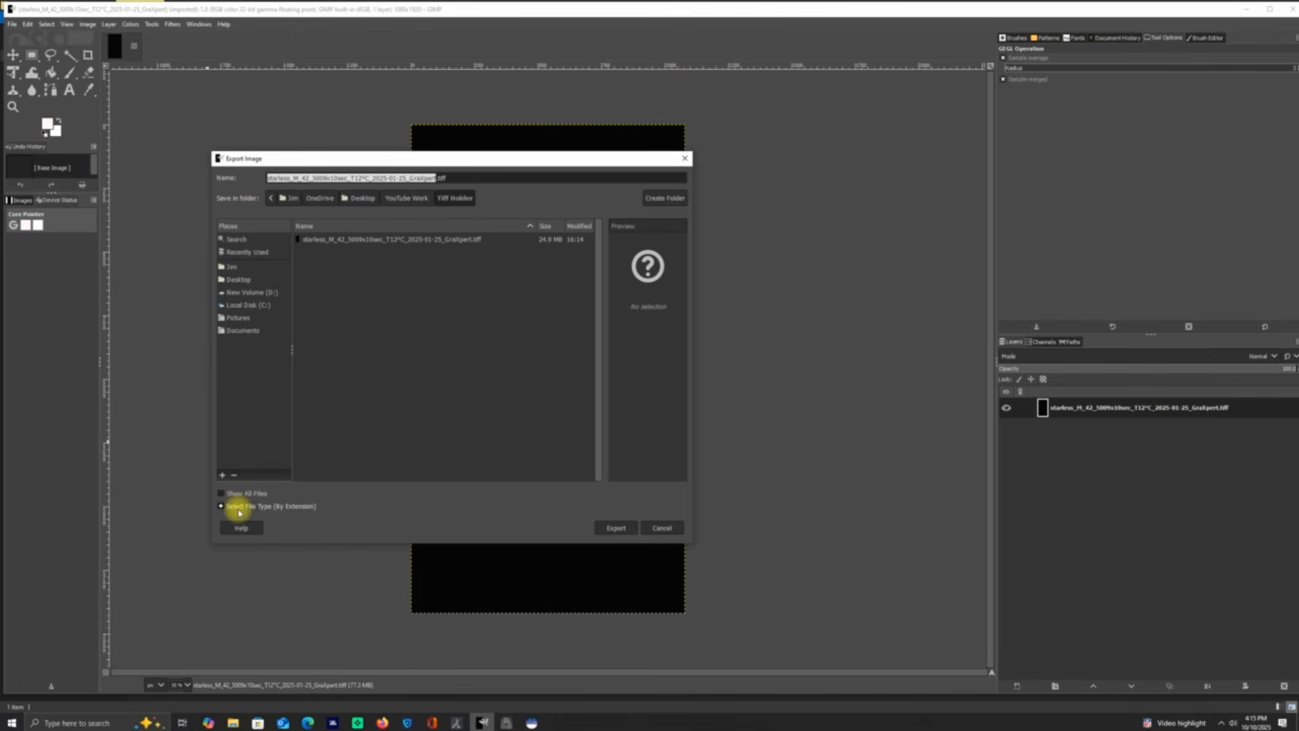
click(241, 507)
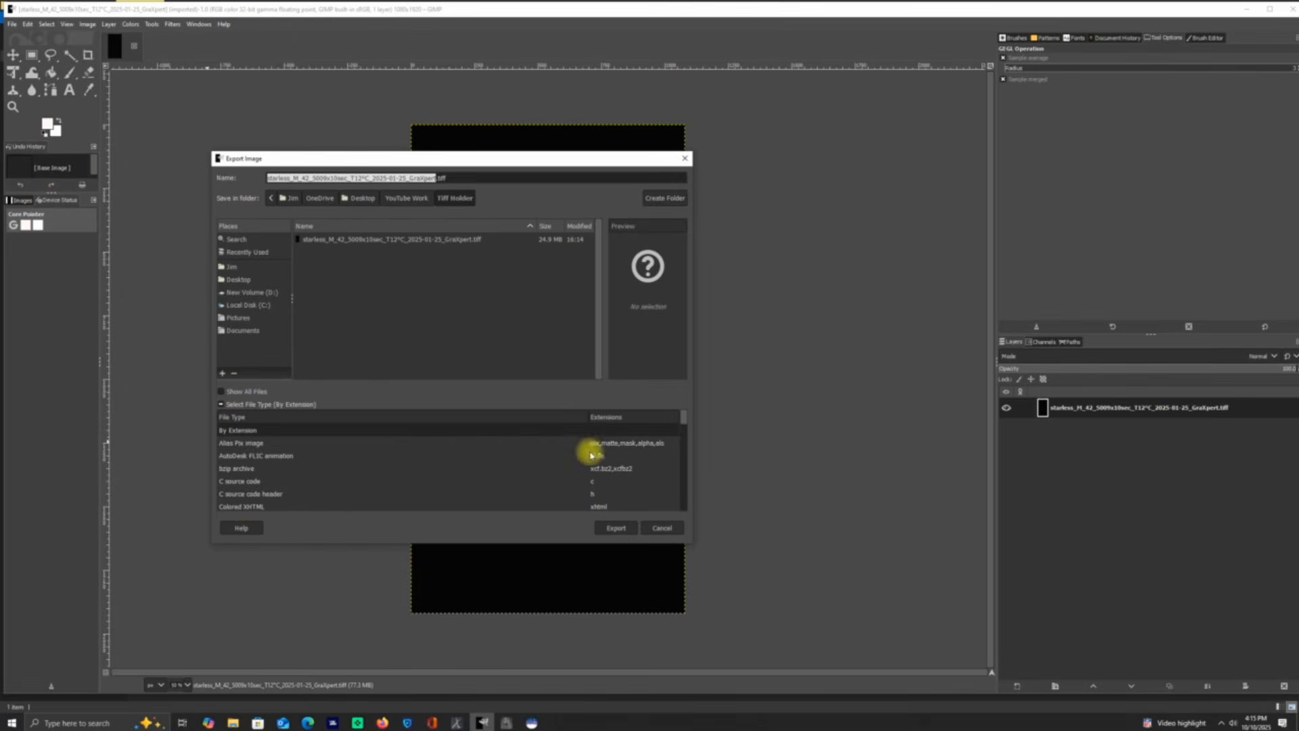
scroll(683, 423, down, 3)
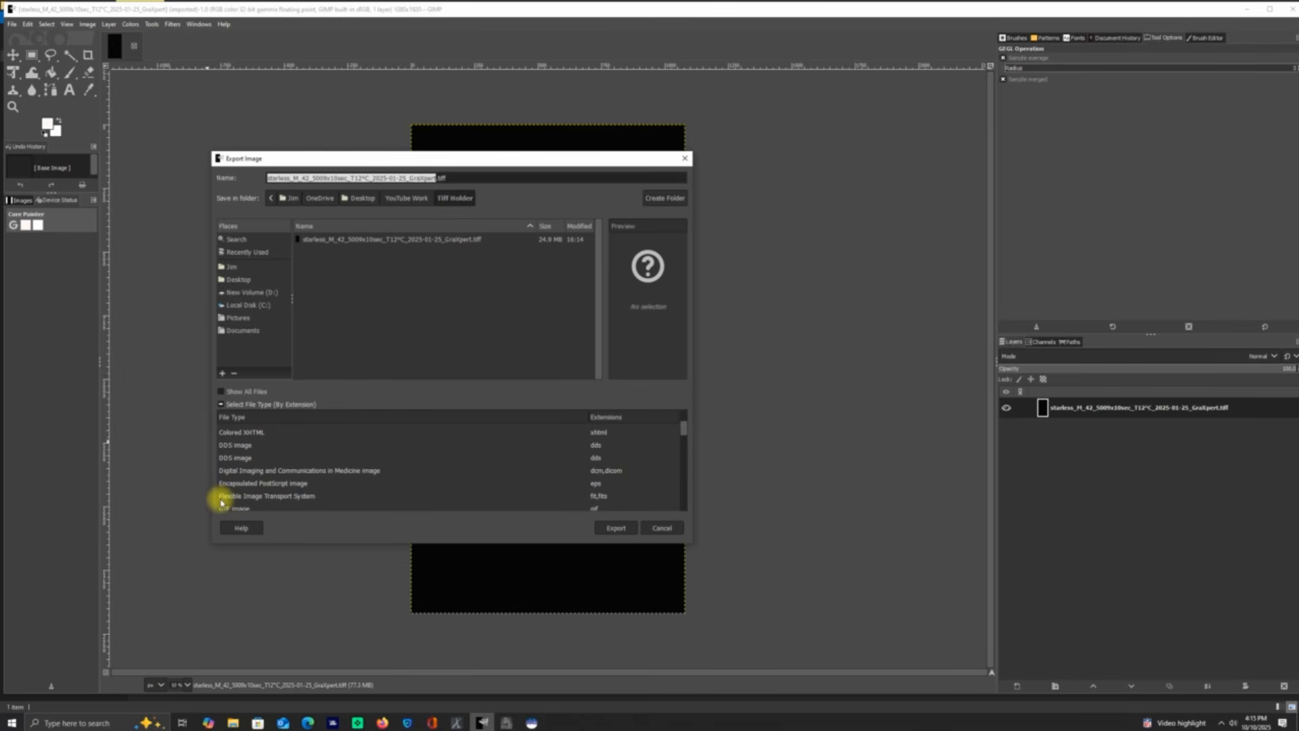
click(290, 498)
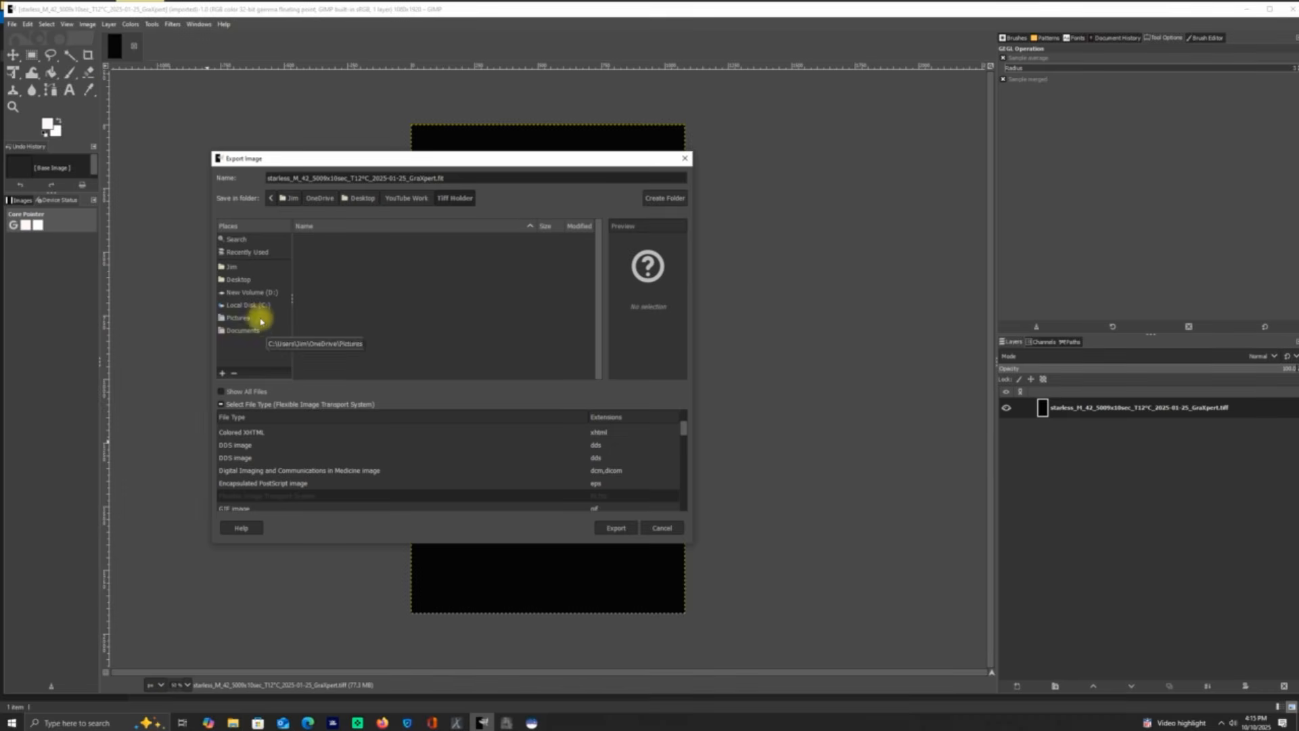
click(264, 297)
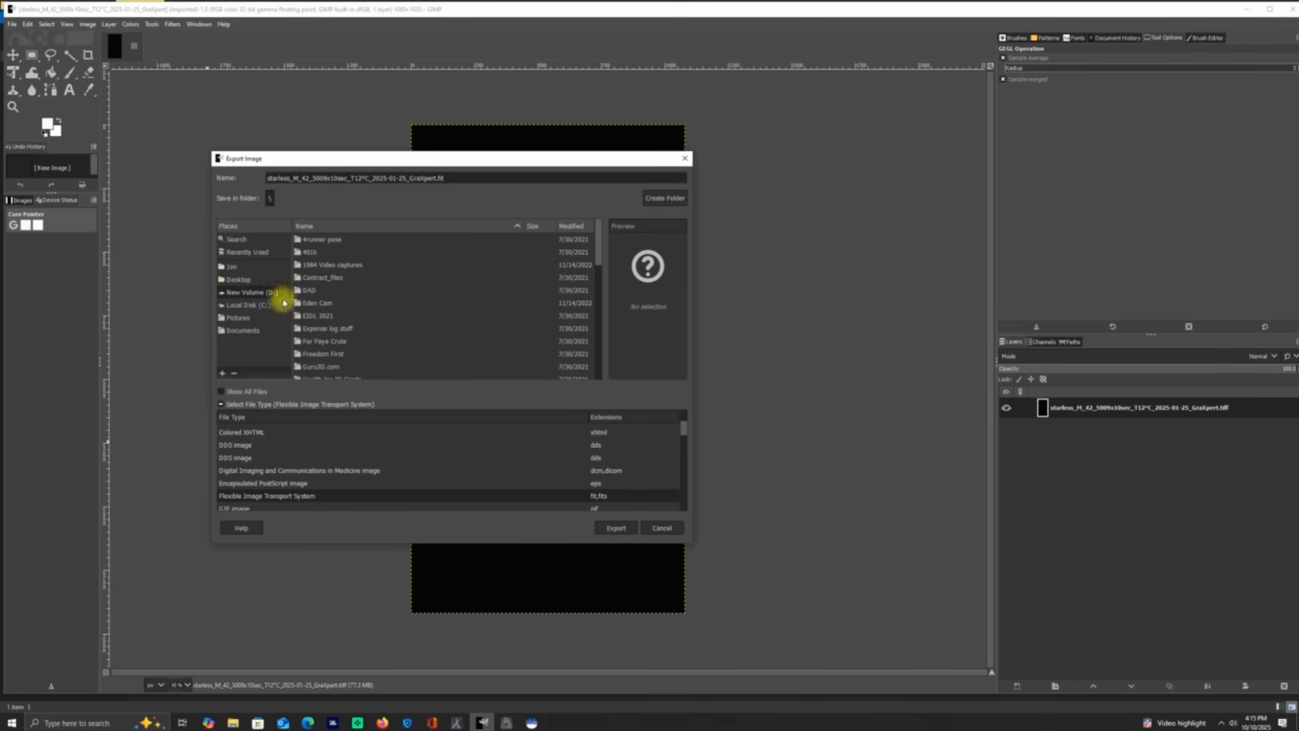
drag(599, 257, 604, 350)
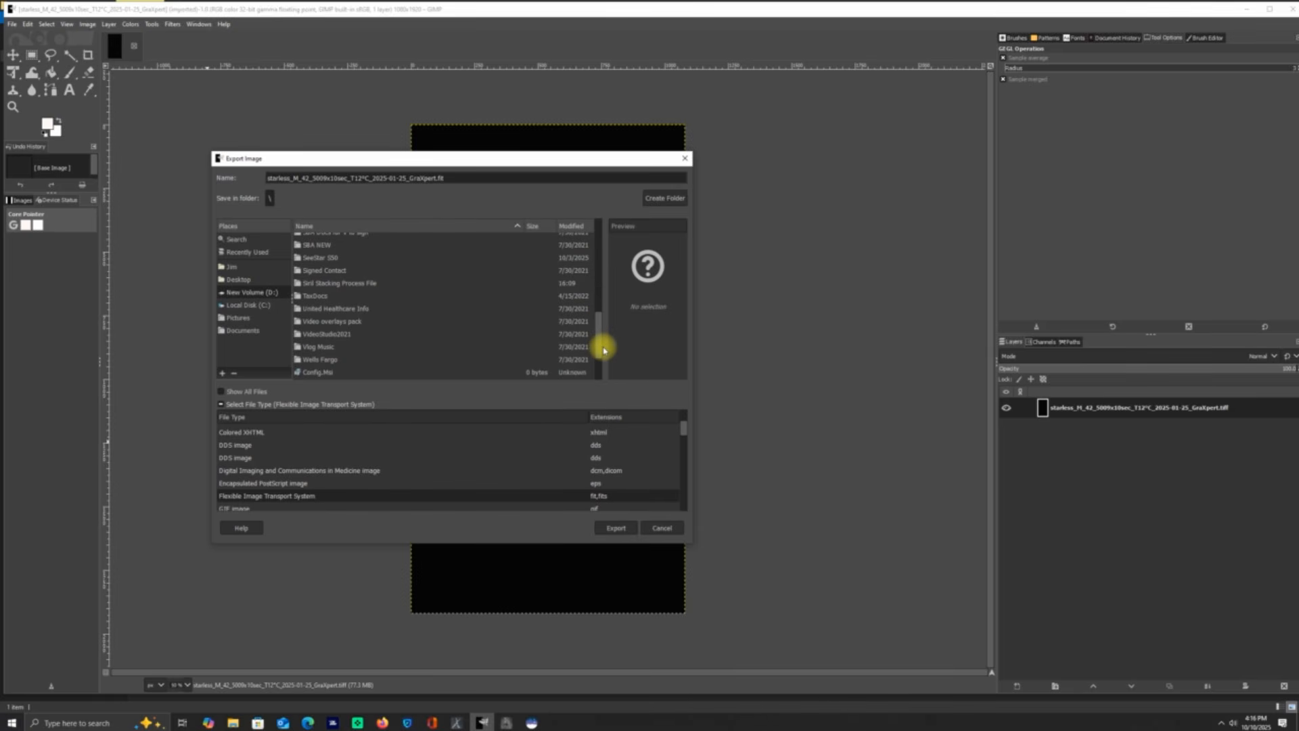
double_click(349, 286)
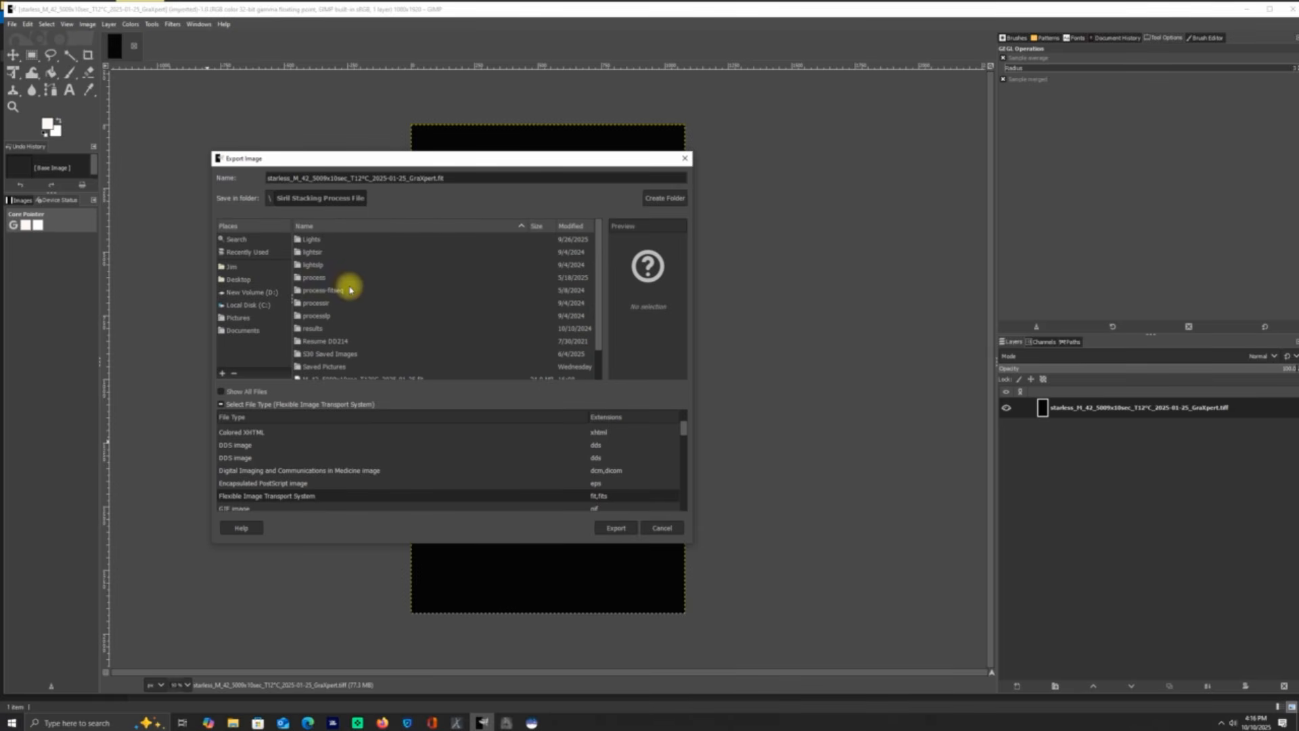
click(616, 528)
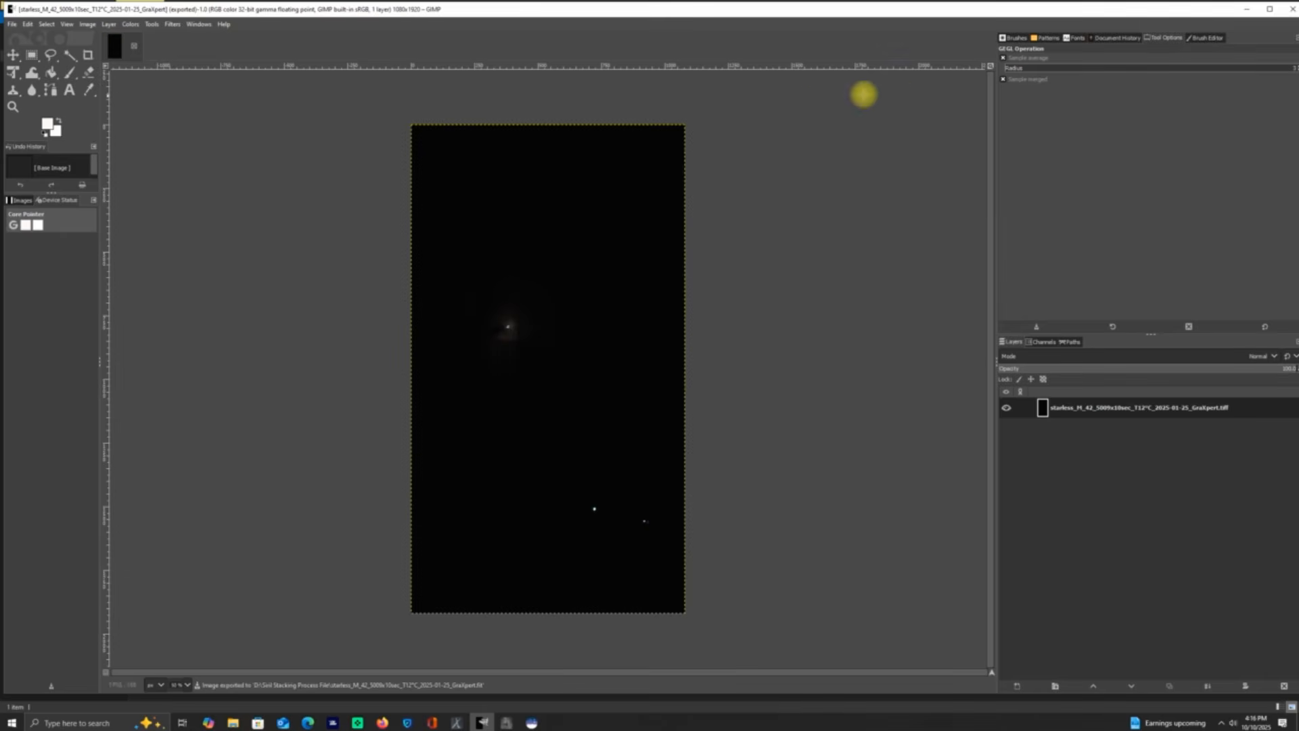
Step: Switch to the main Siril window, open the starless GraXpert .fit file and set the display mode to Linear
click(533, 723)
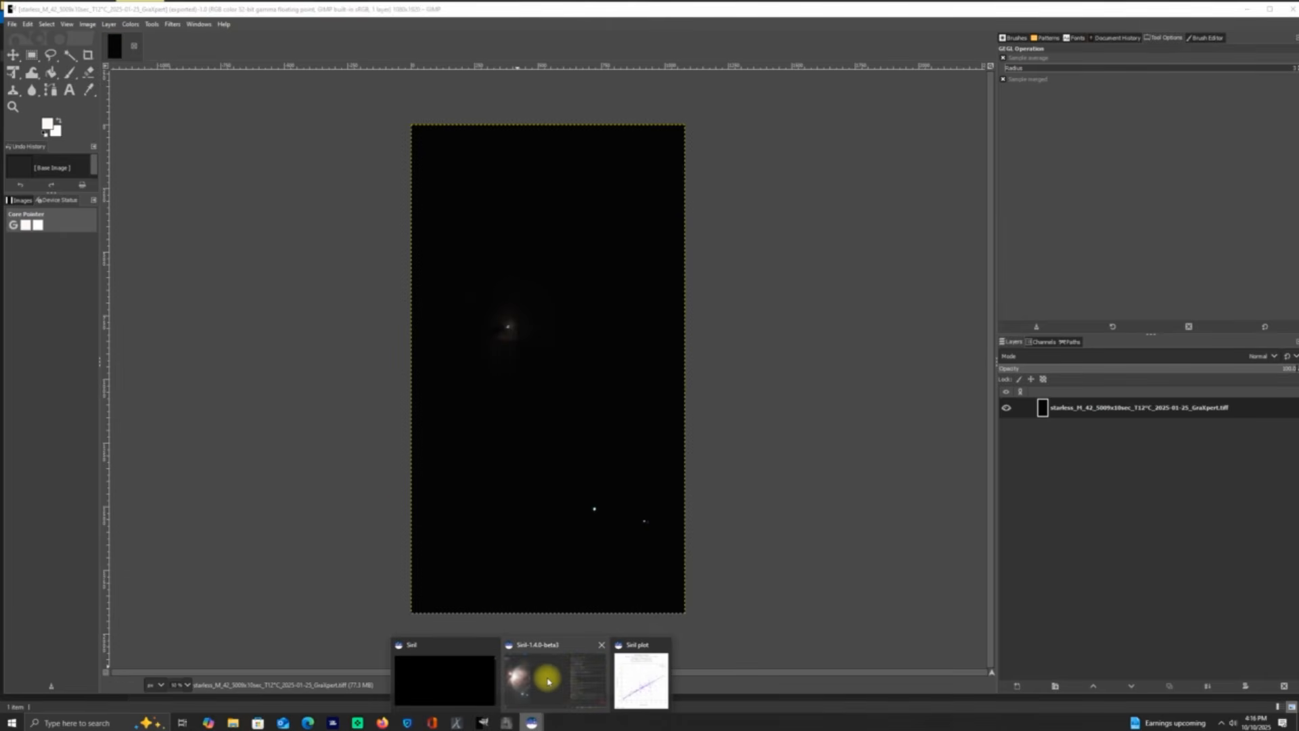
click(545, 675)
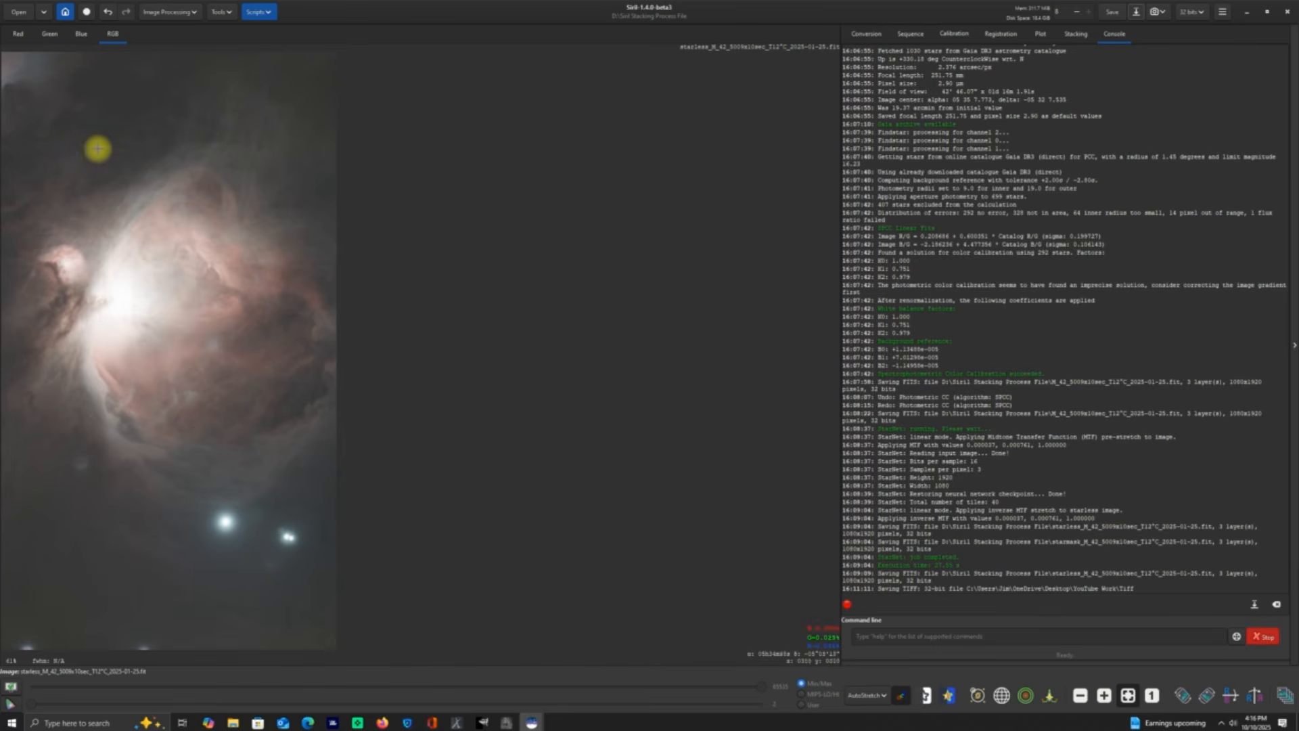
click(21, 14)
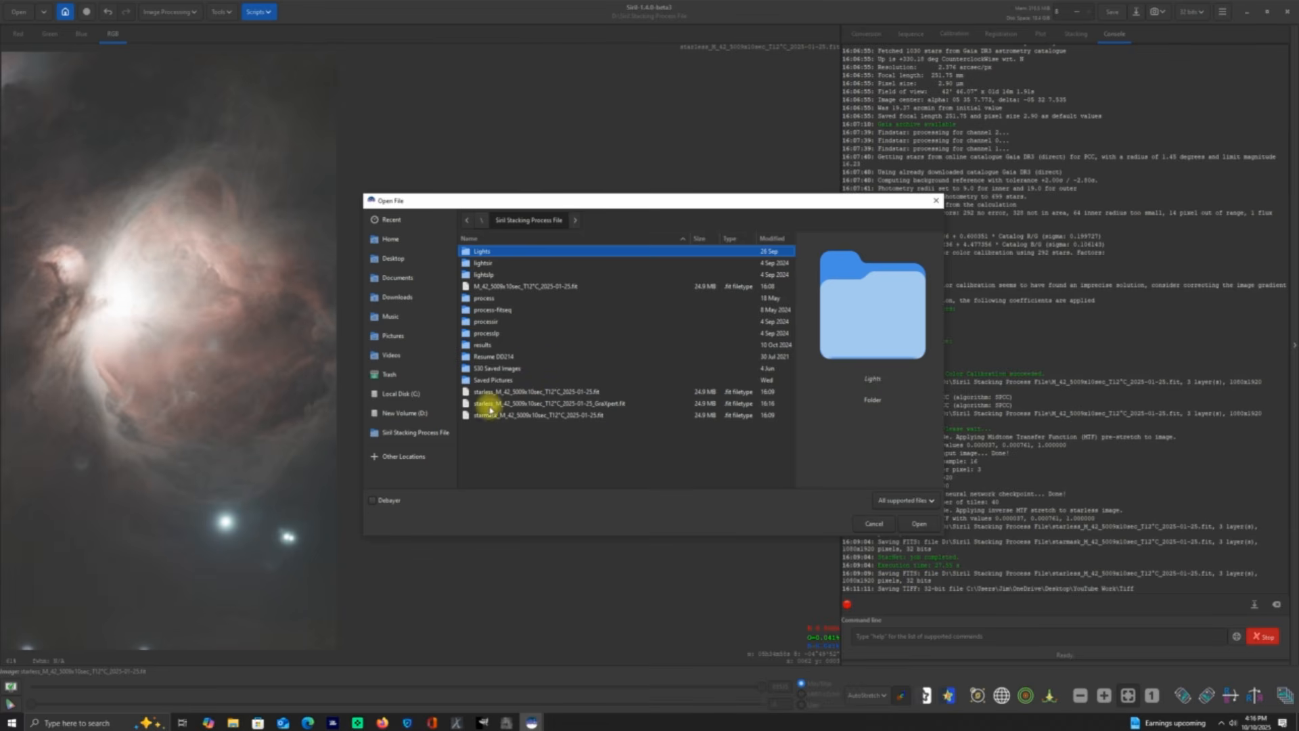
double_click(611, 404)
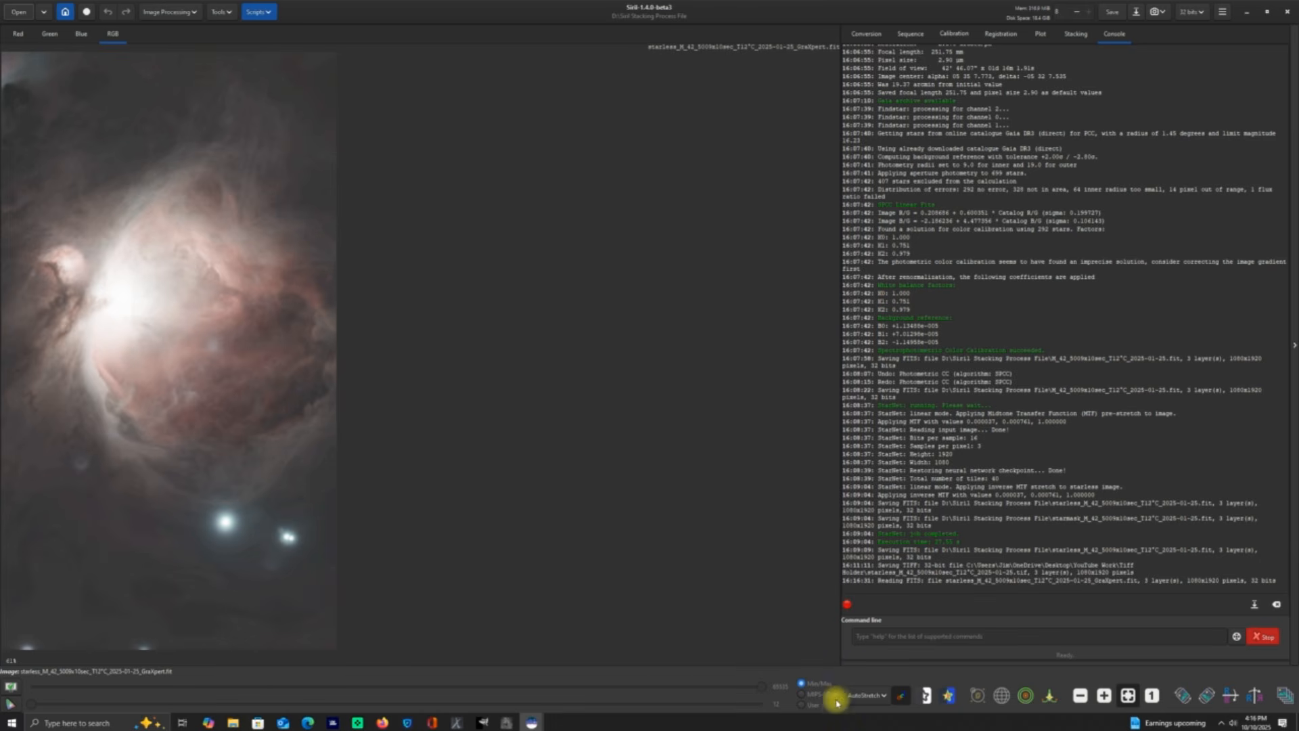
click(884, 699)
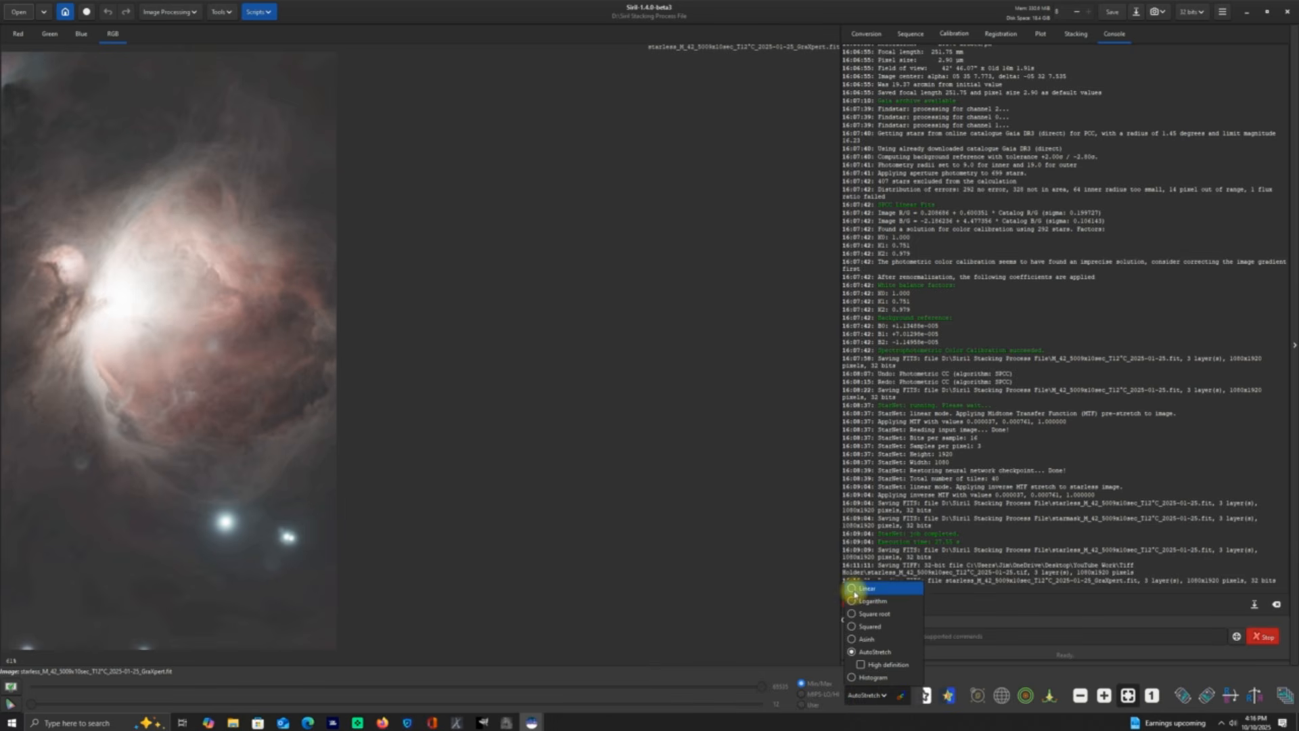
click(866, 588)
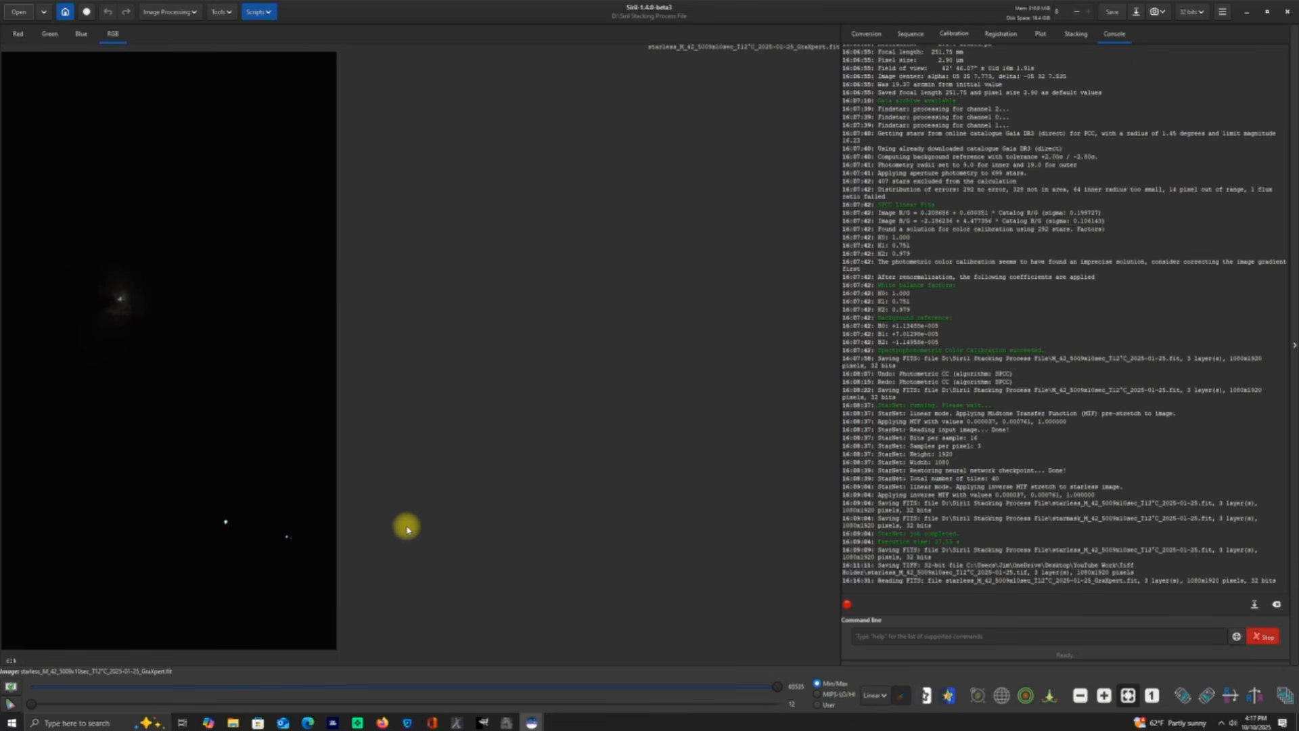
Step: Apply a Generalised Hyperbolic Stretch with a stretch factor of about 1.504 to the starless image
click(194, 15)
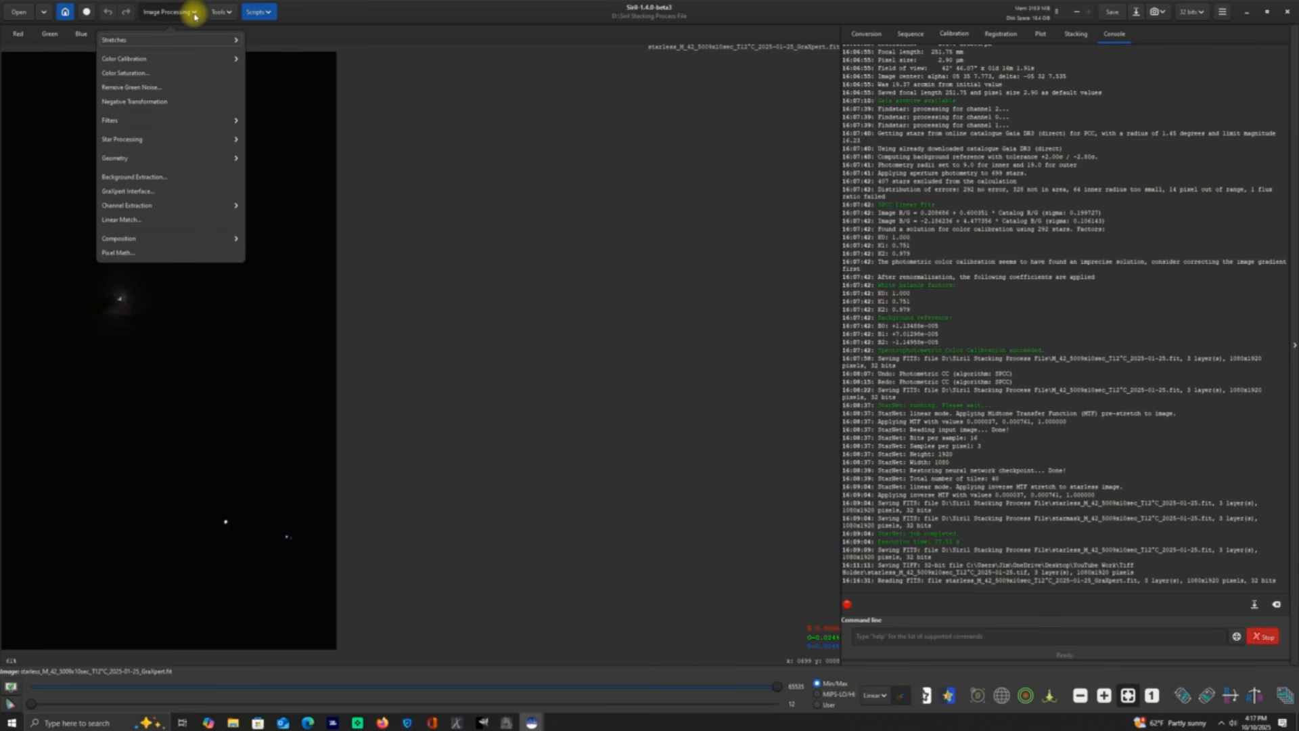
click(138, 41)
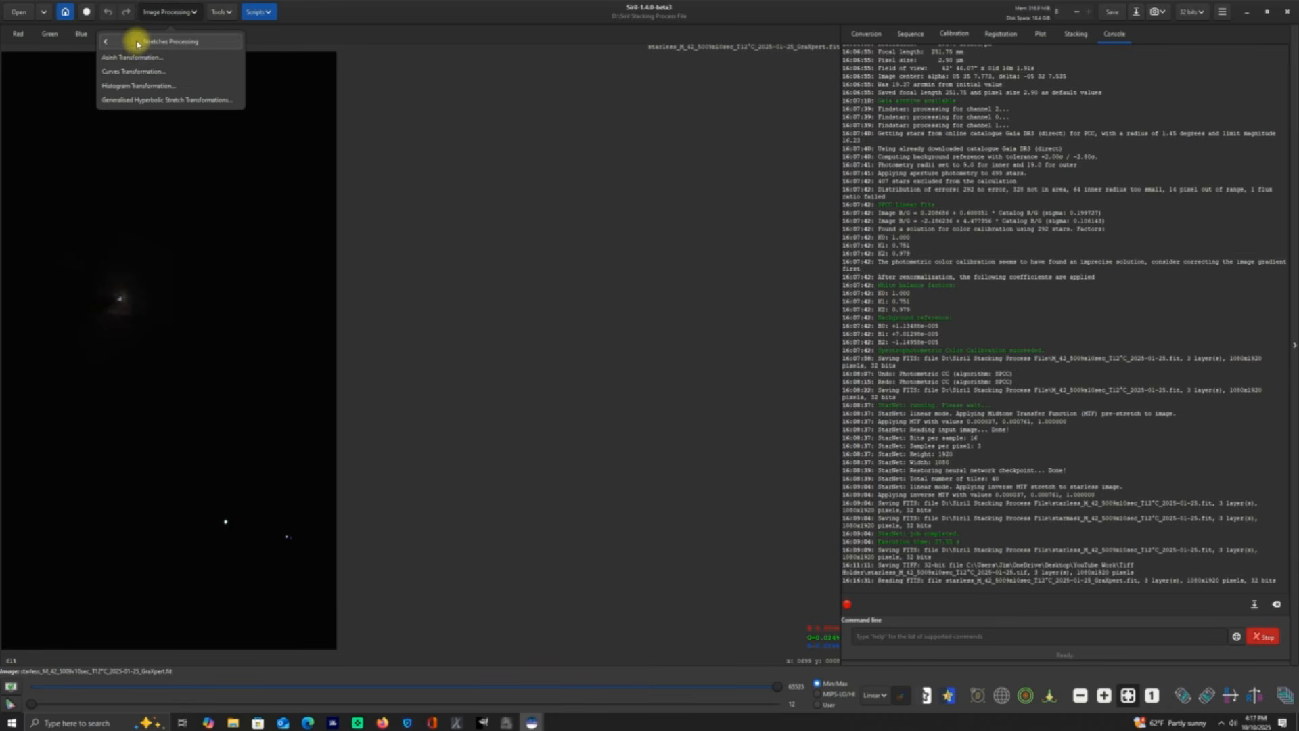
click(146, 103)
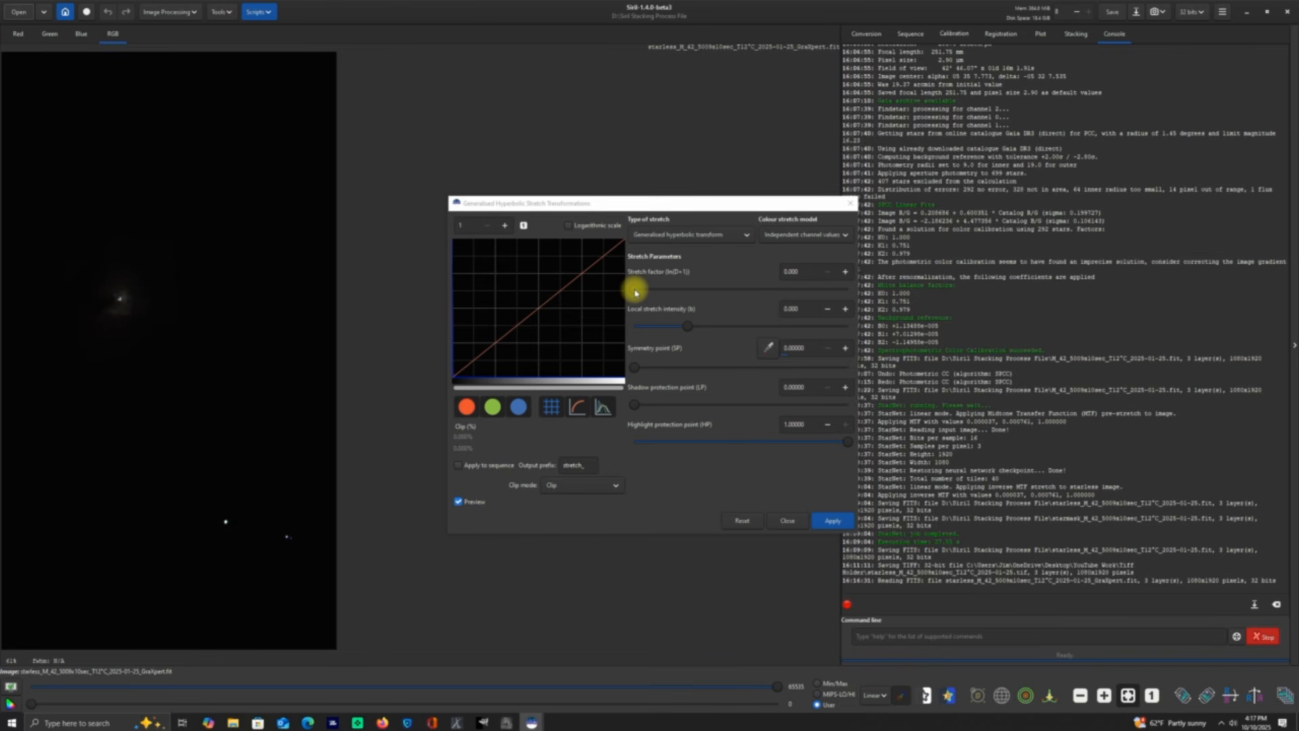
drag(635, 292, 666, 289)
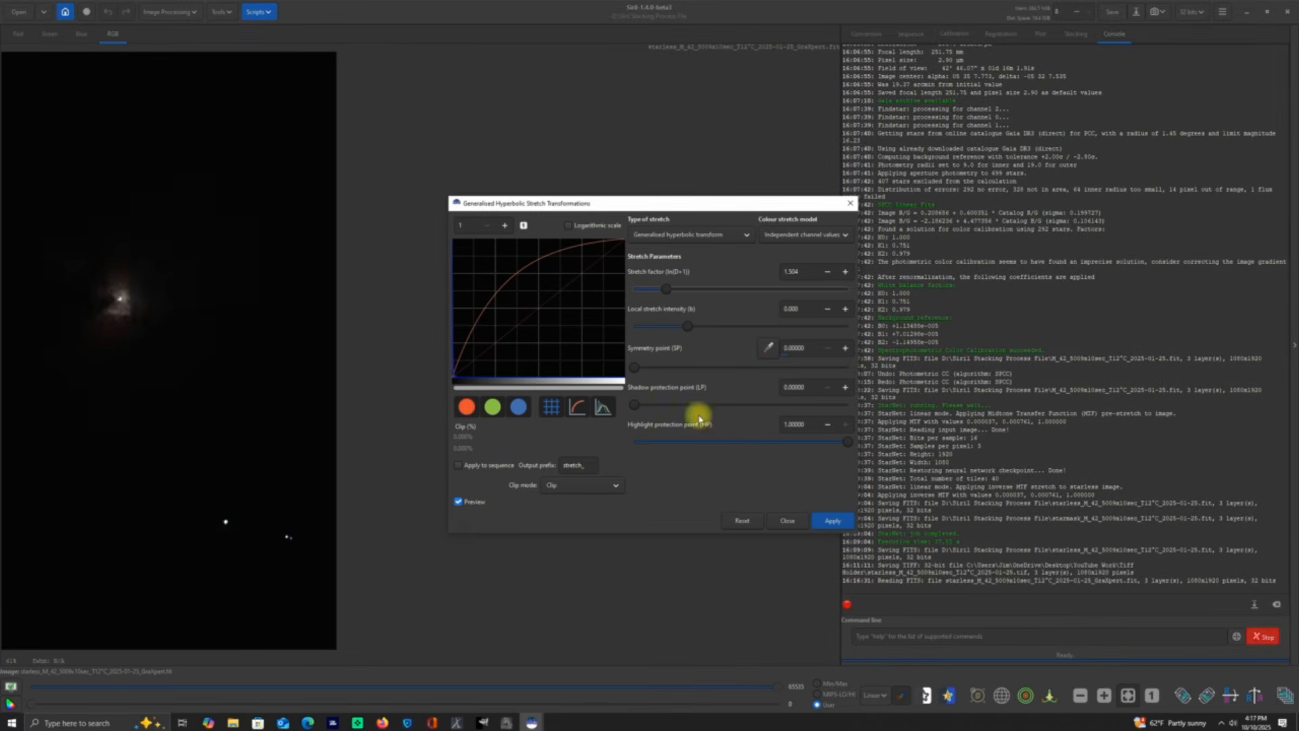
click(834, 525)
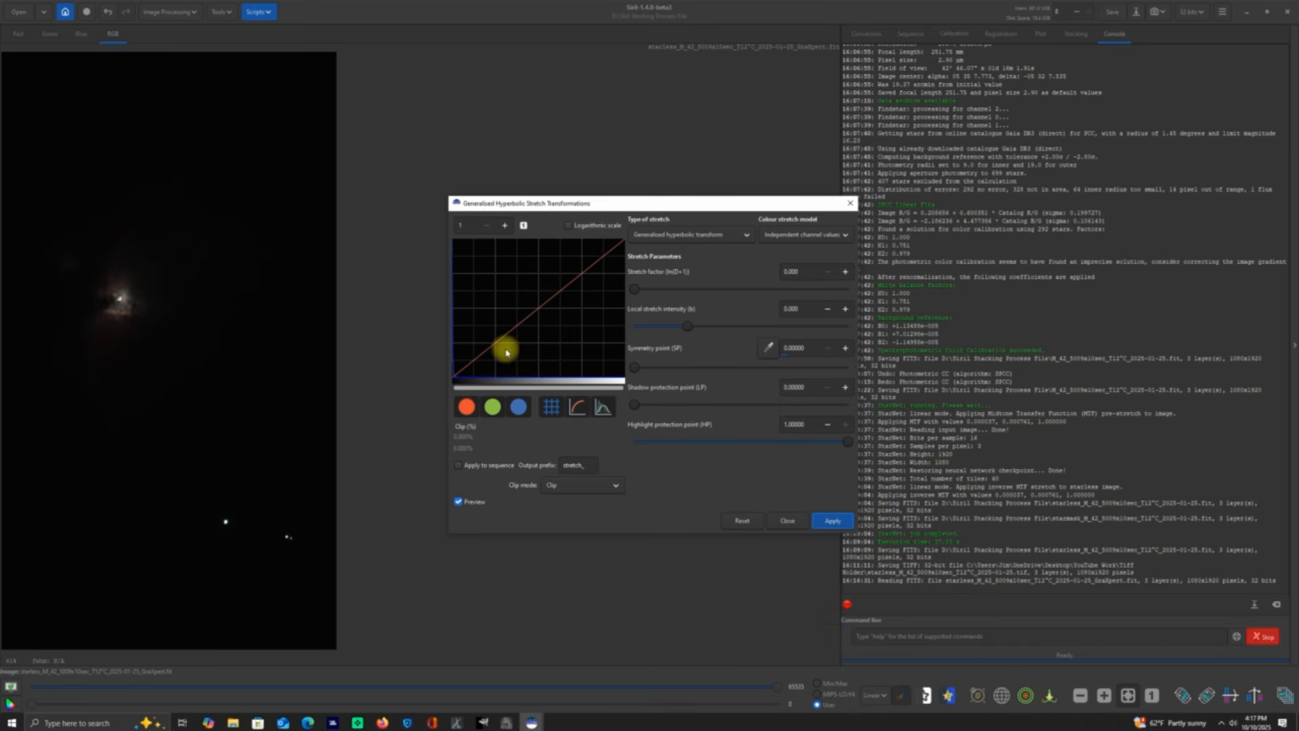
Step: Apply a stretch of about 0.811 with the symmetry point sampled just below the nebula core, followed by one of about 0.740 with symmetry point 0
click(115, 336)
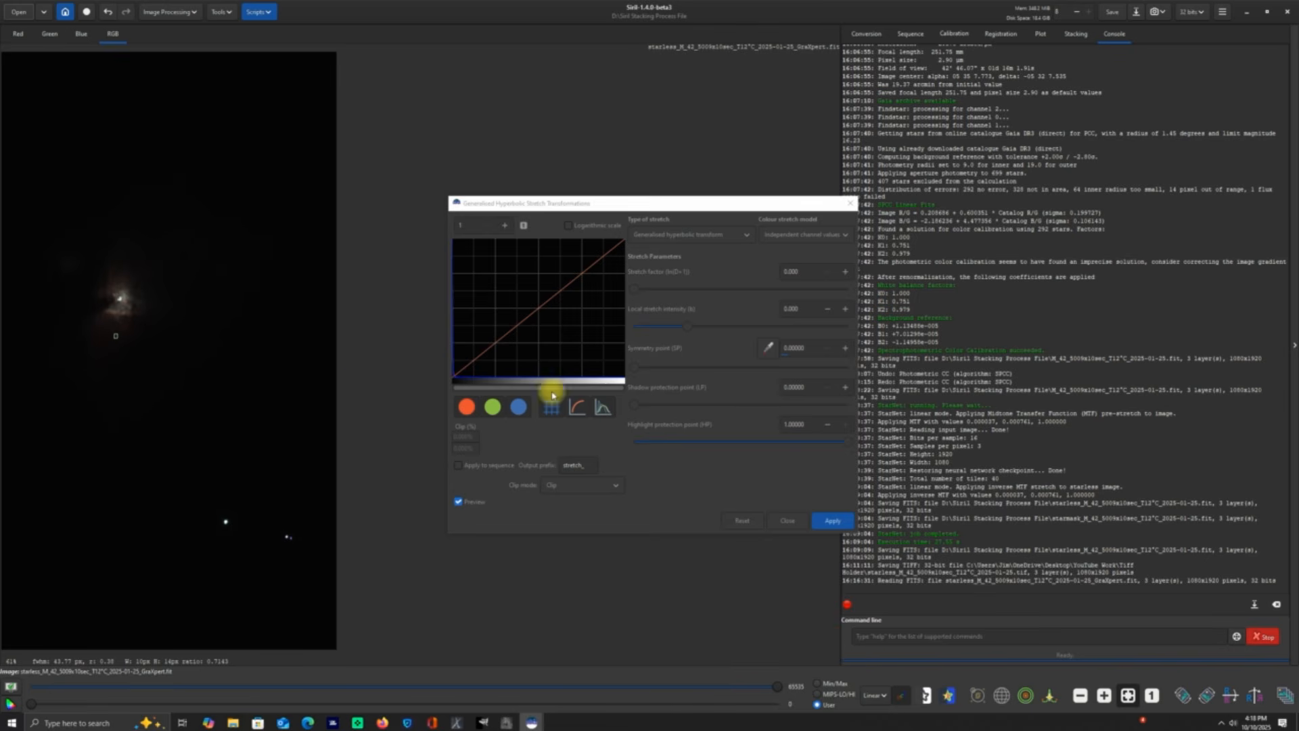
click(767, 351)
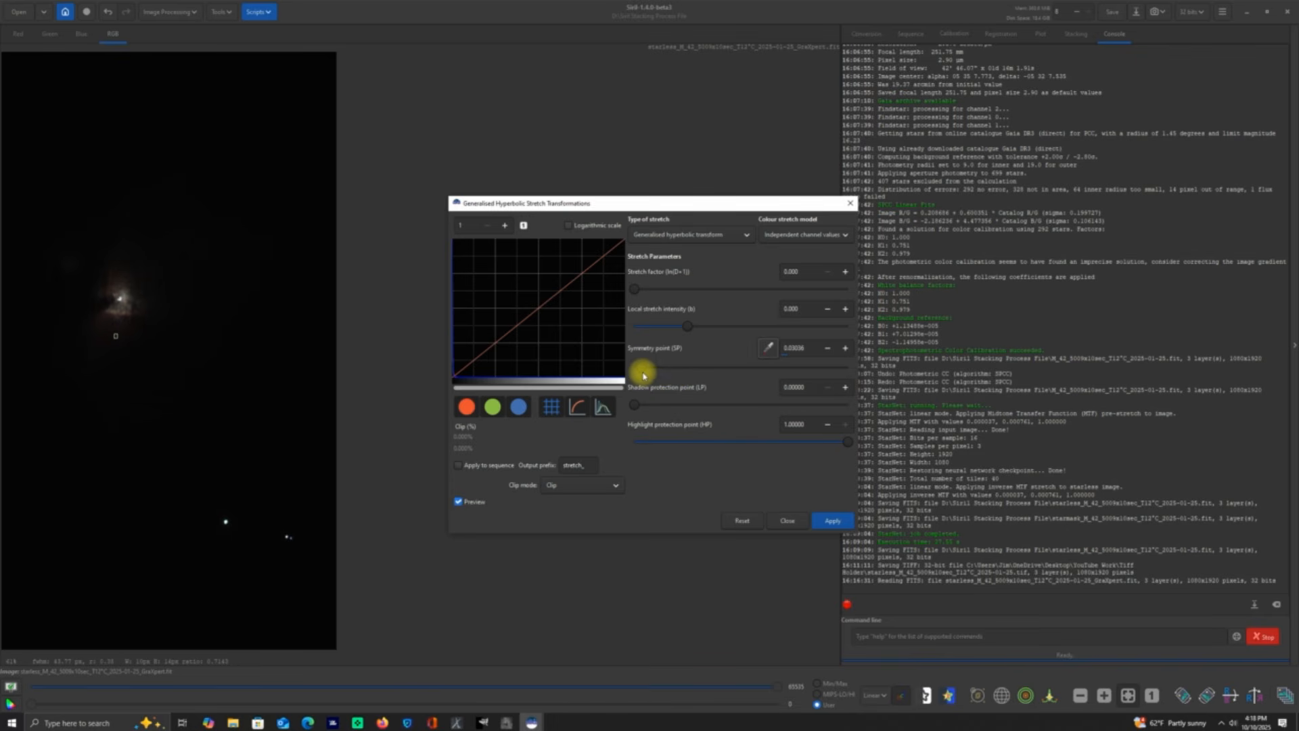
drag(636, 296, 652, 291)
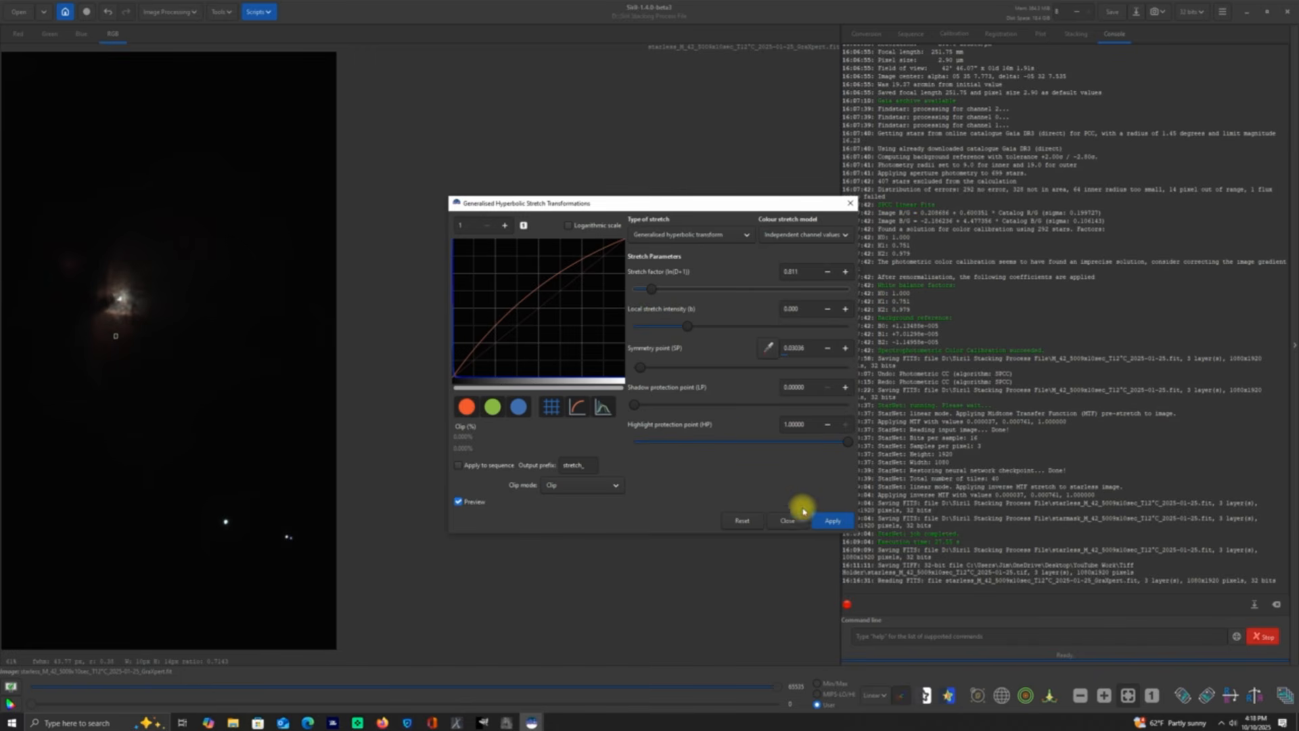
click(829, 521)
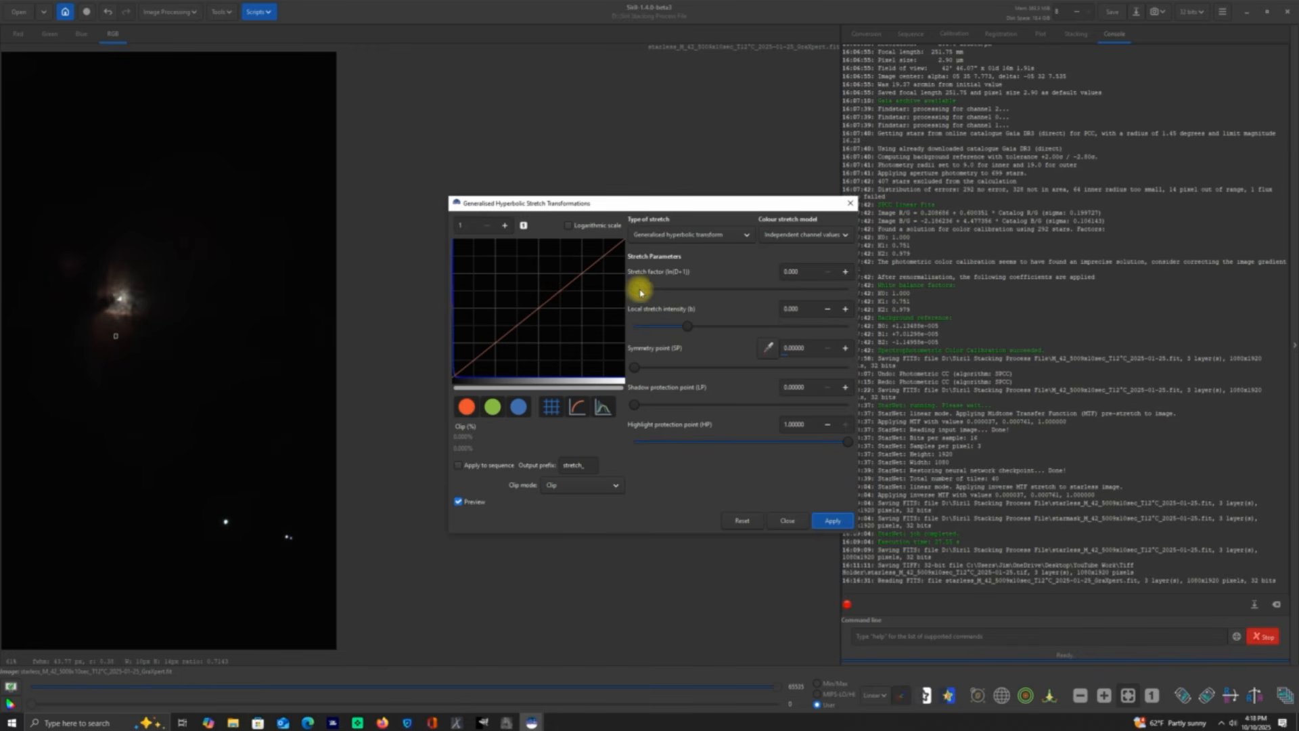
drag(635, 289, 651, 290)
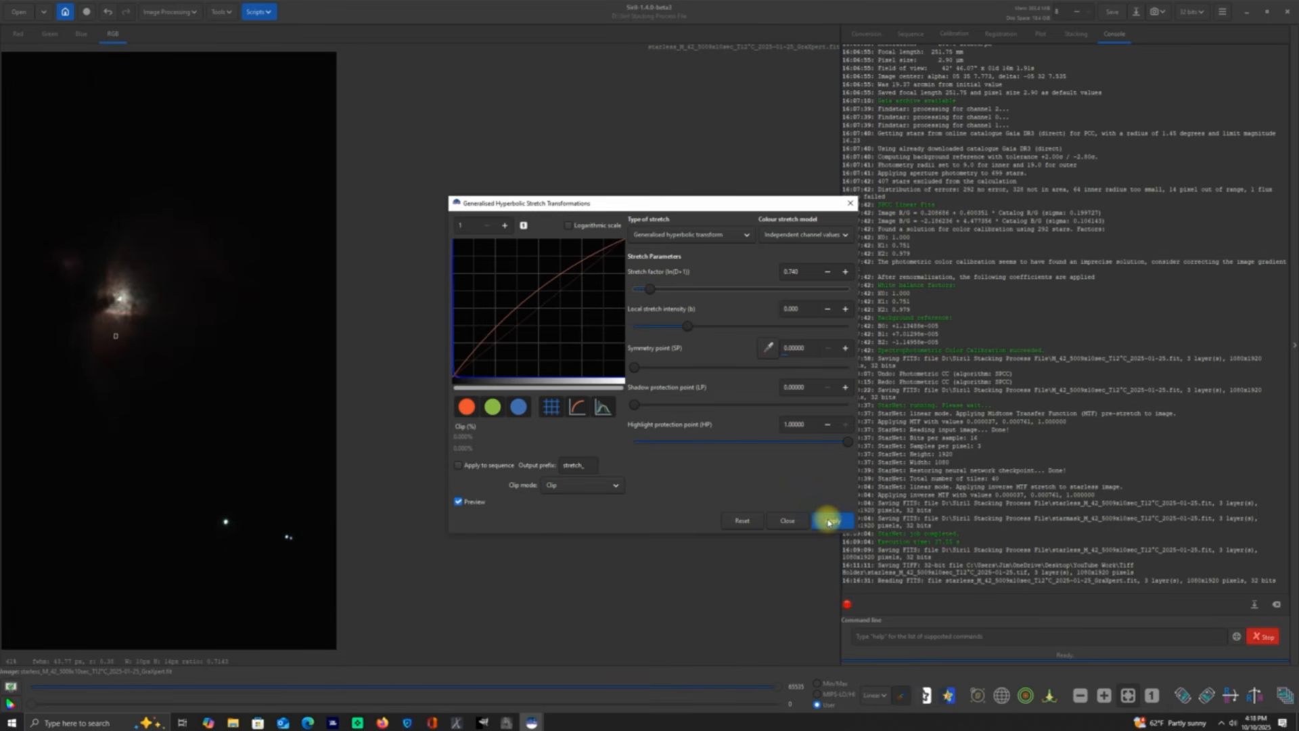
click(829, 520)
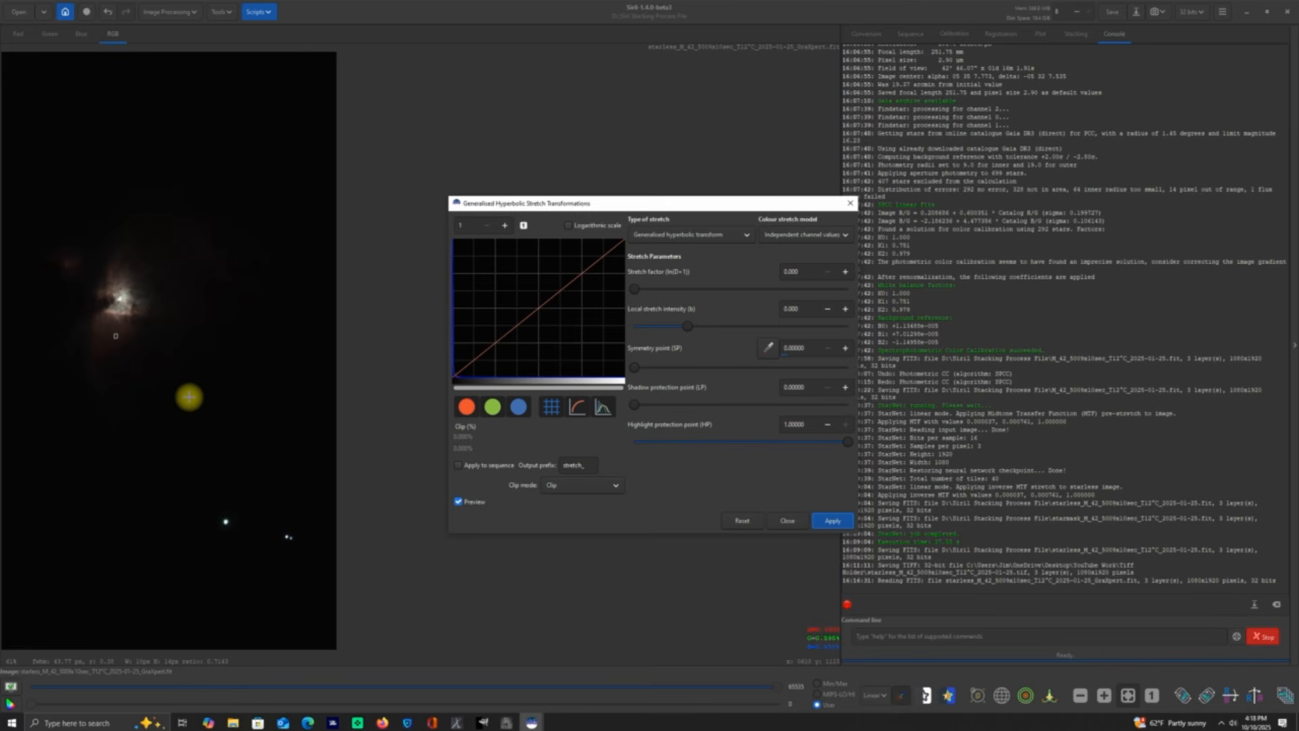
Step: Clear the selection on the image and close the Generalised Hyperbolic Stretch dialog
click(215, 411)
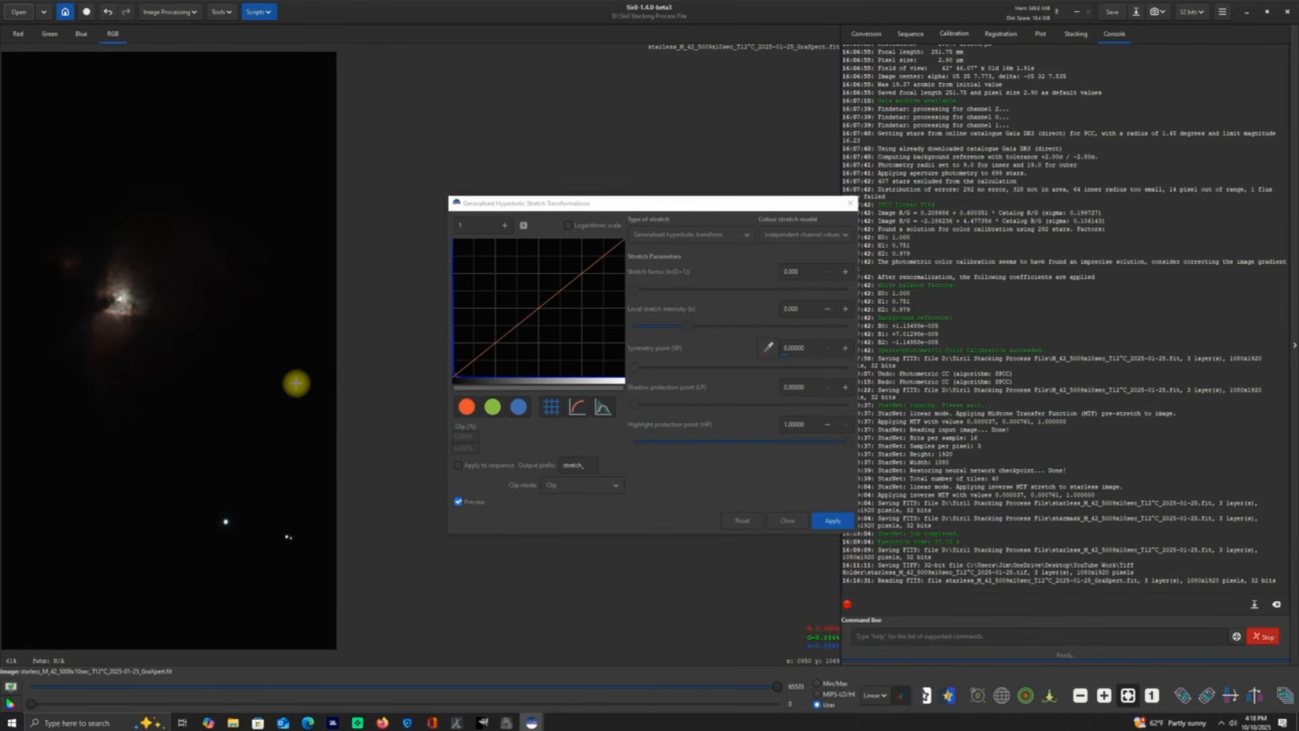
click(835, 523)
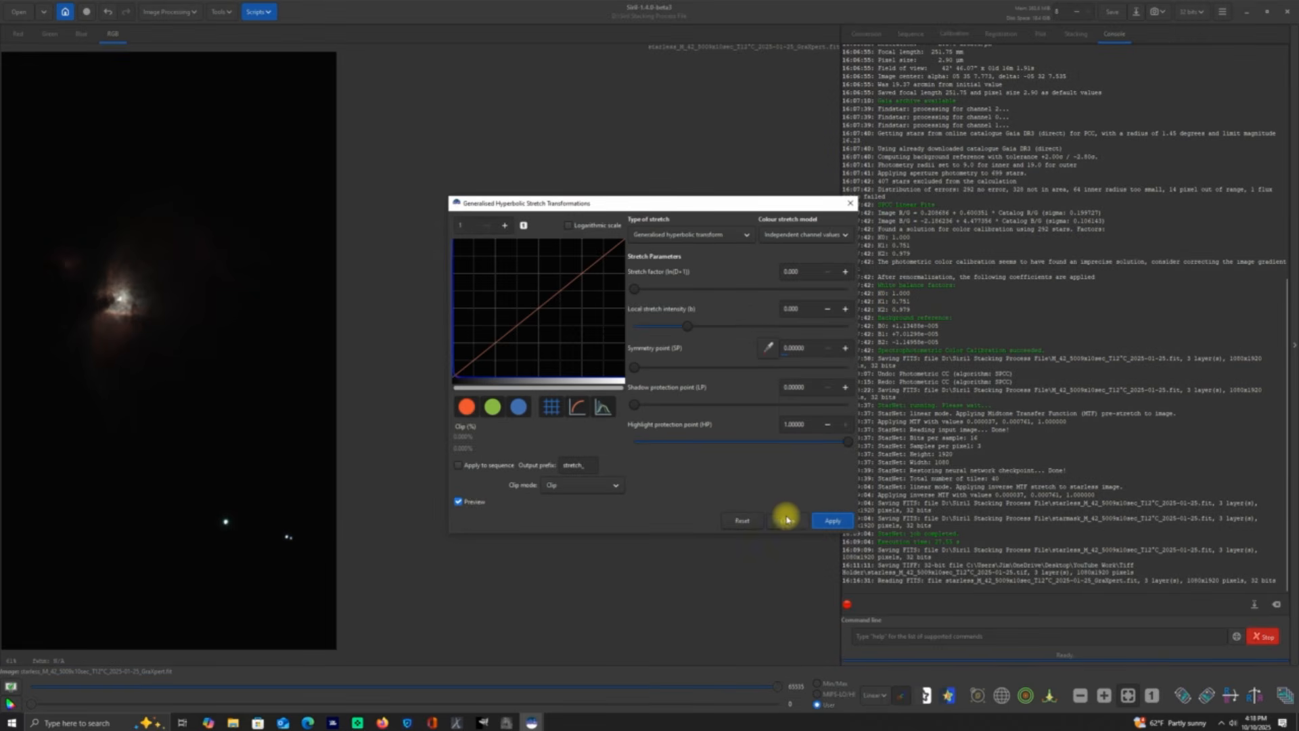
click(784, 522)
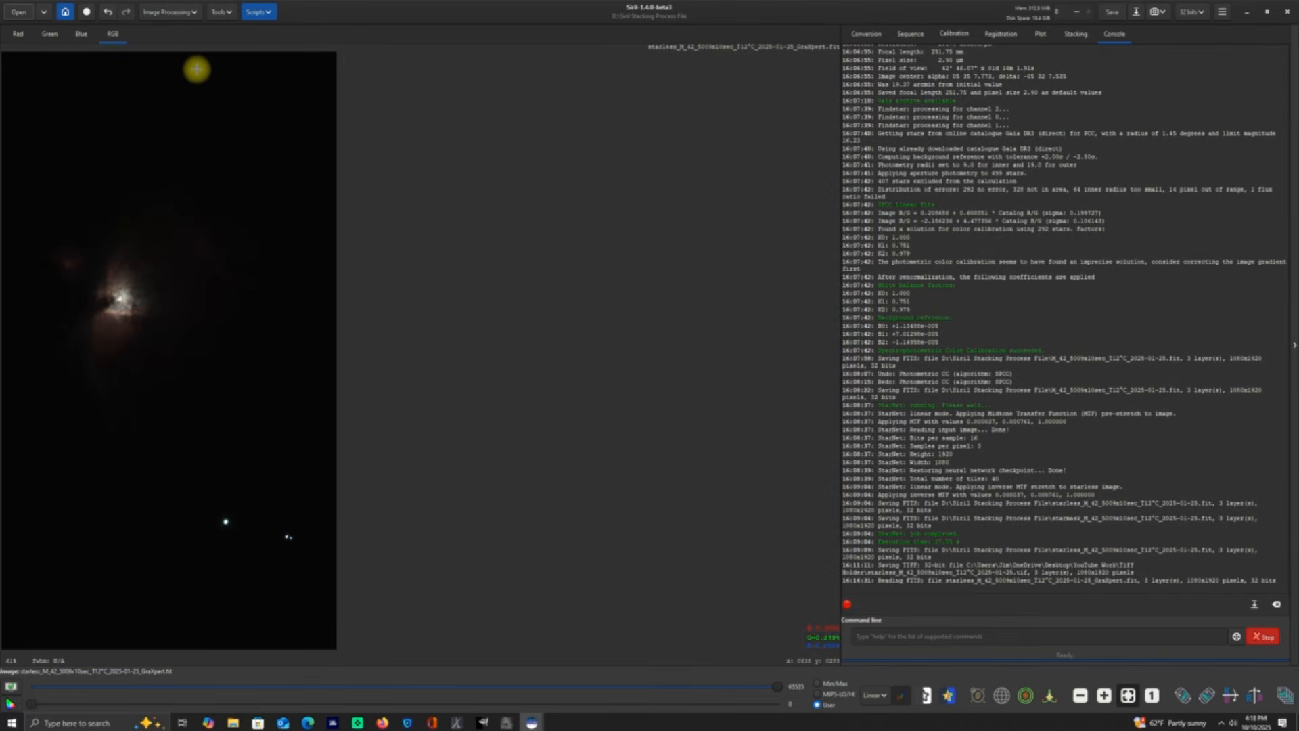
Step: Apply a cubic spline Curves Transformation with points at about X 0.75, Y 0.67 and X 0.25, Y 0.38
click(194, 14)
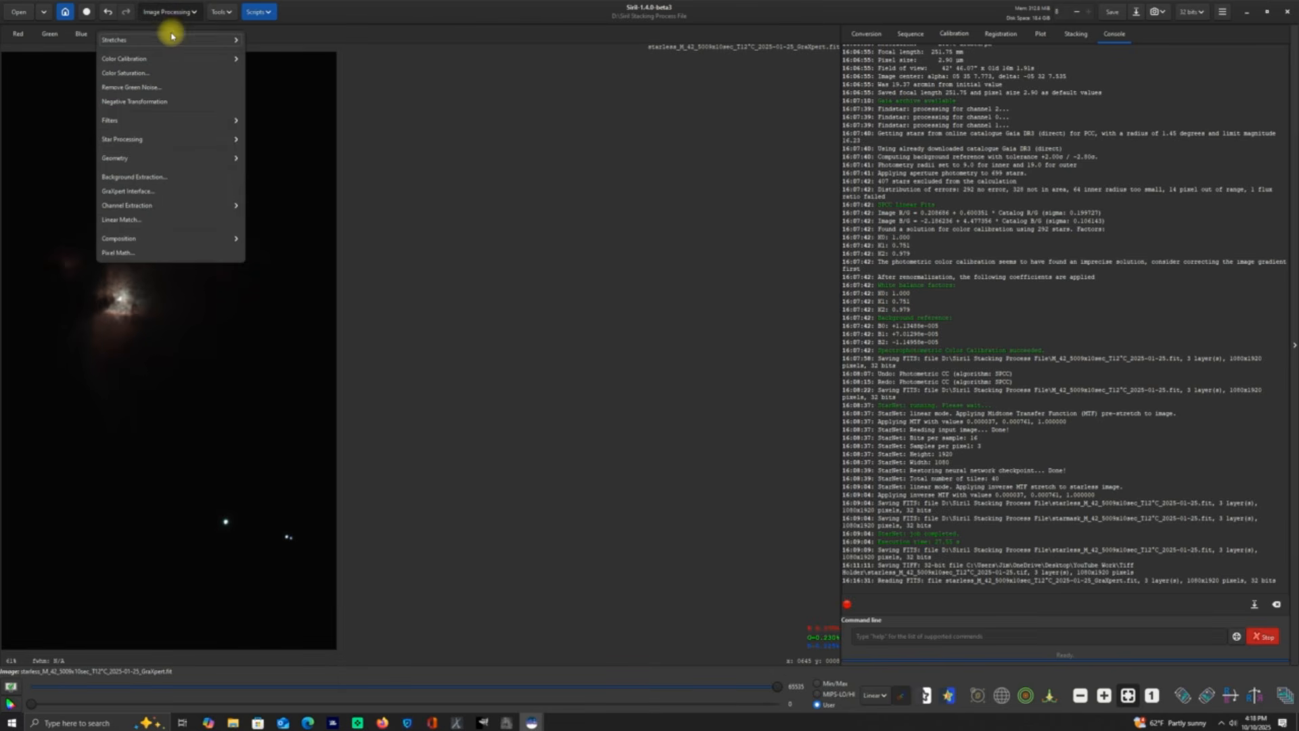
click(138, 40)
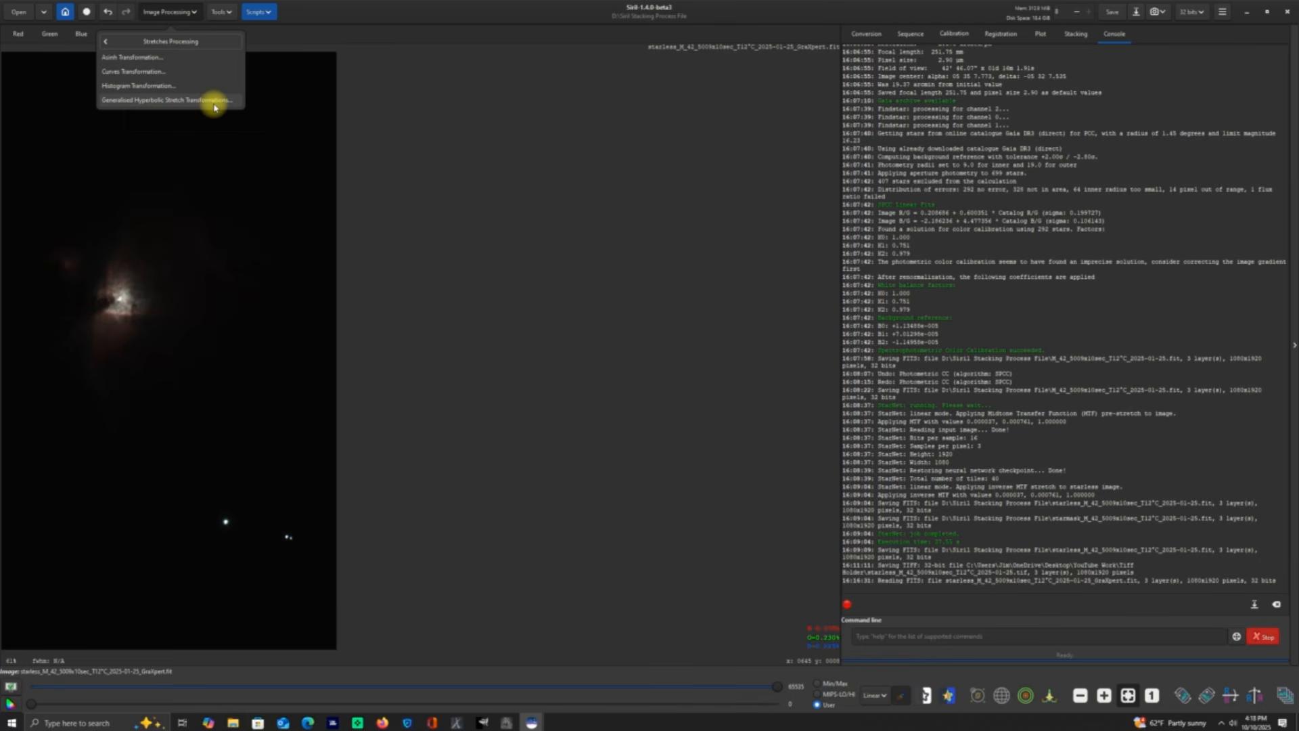
click(132, 72)
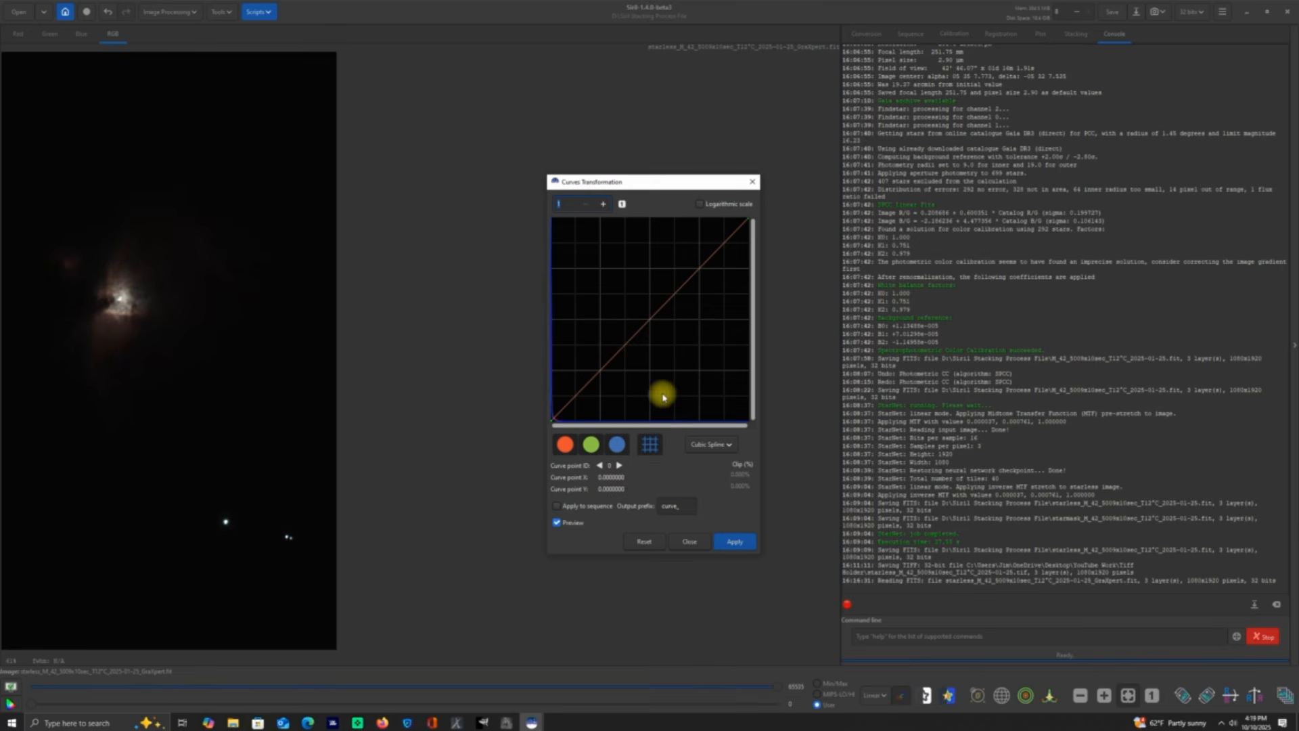
drag(656, 180, 545, 140)
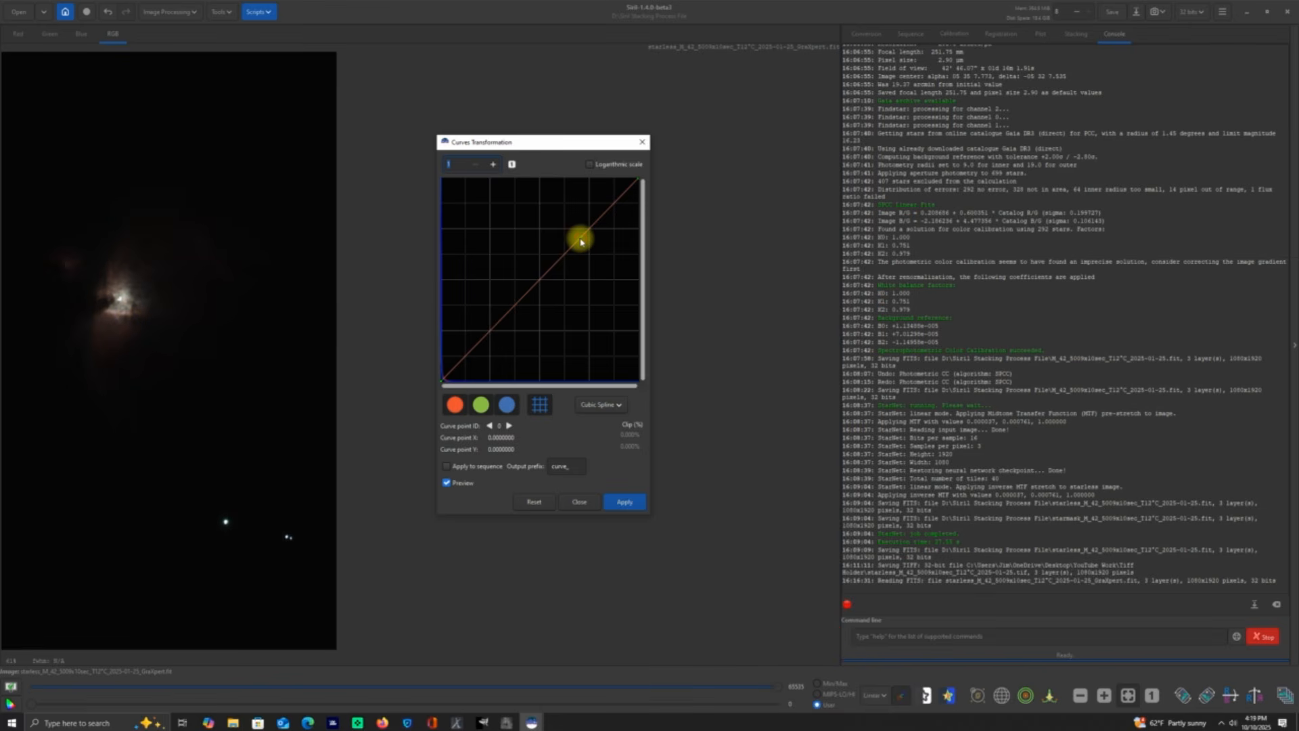
drag(584, 244, 590, 249)
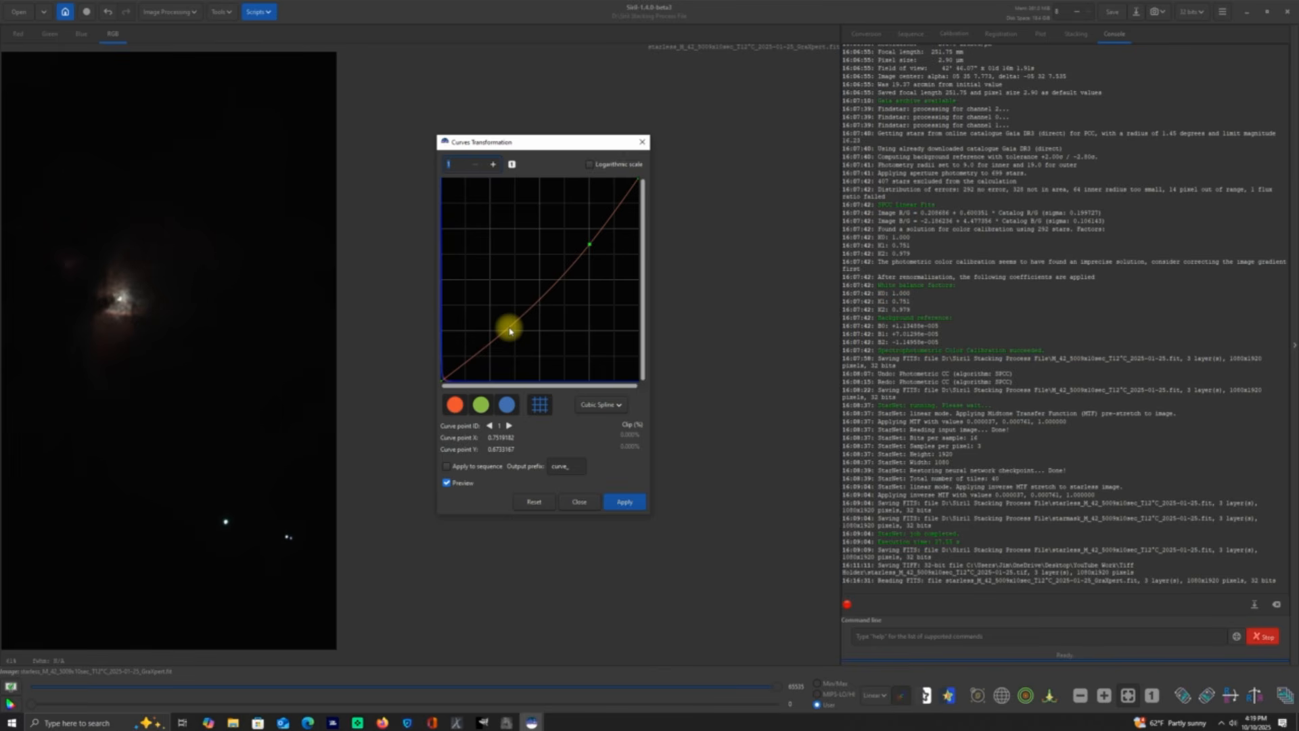
drag(509, 332, 491, 310)
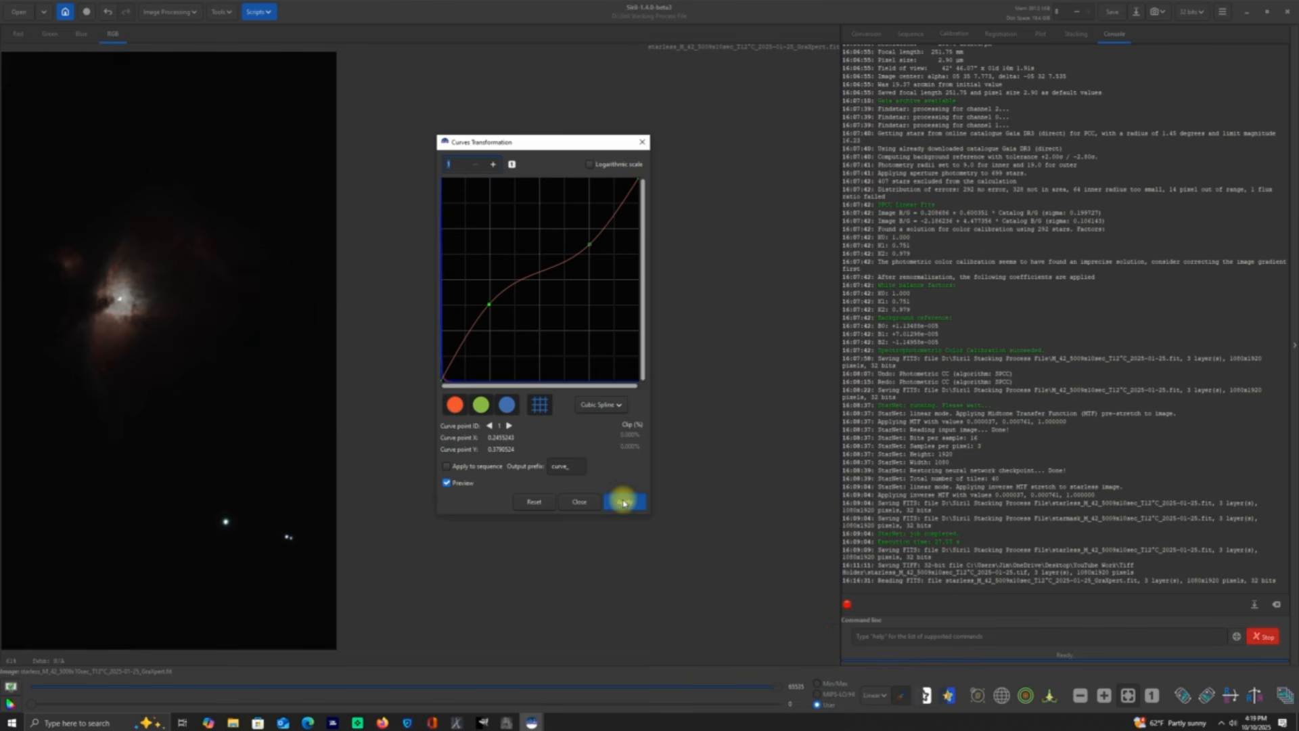
click(623, 502)
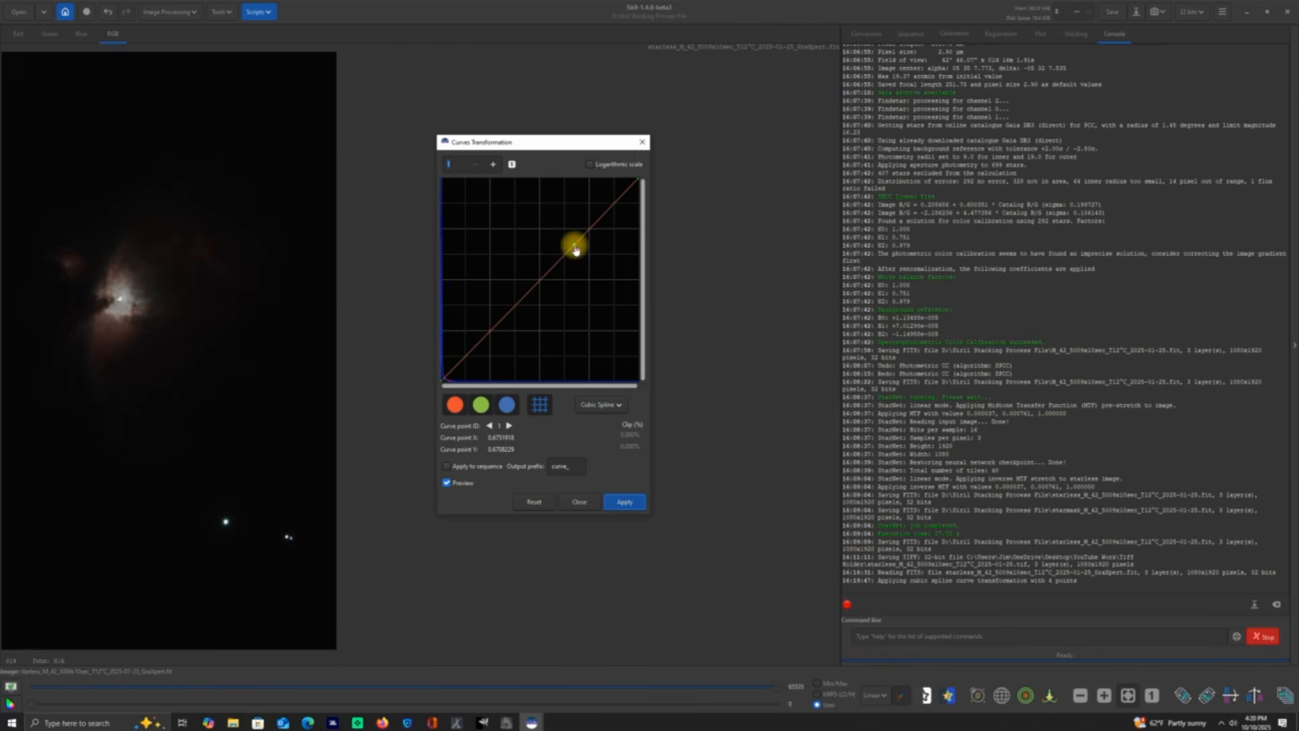
Step: Apply a second cubic spline curve with points at about X 0.70, Y 0.62 and X 0.23, Y 0.33
drag(575, 250, 580, 258)
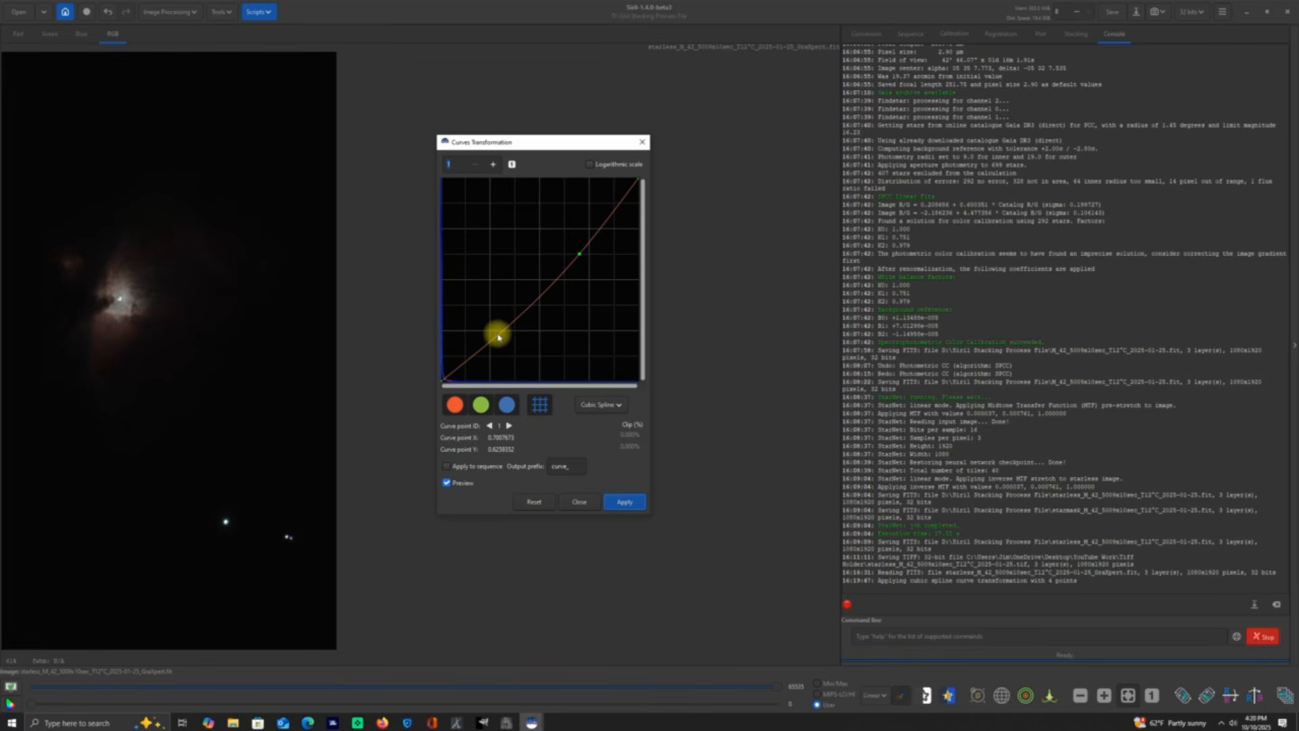
drag(498, 338, 492, 328)
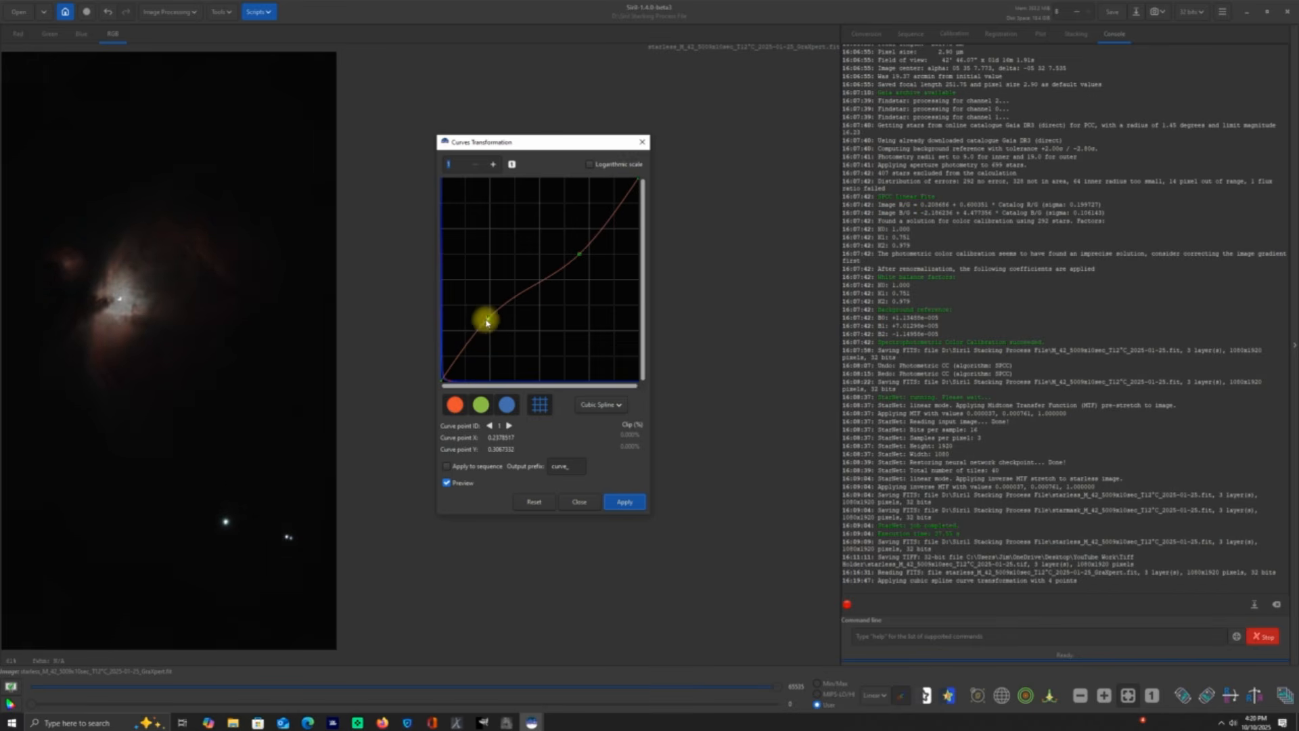
drag(490, 324, 487, 319)
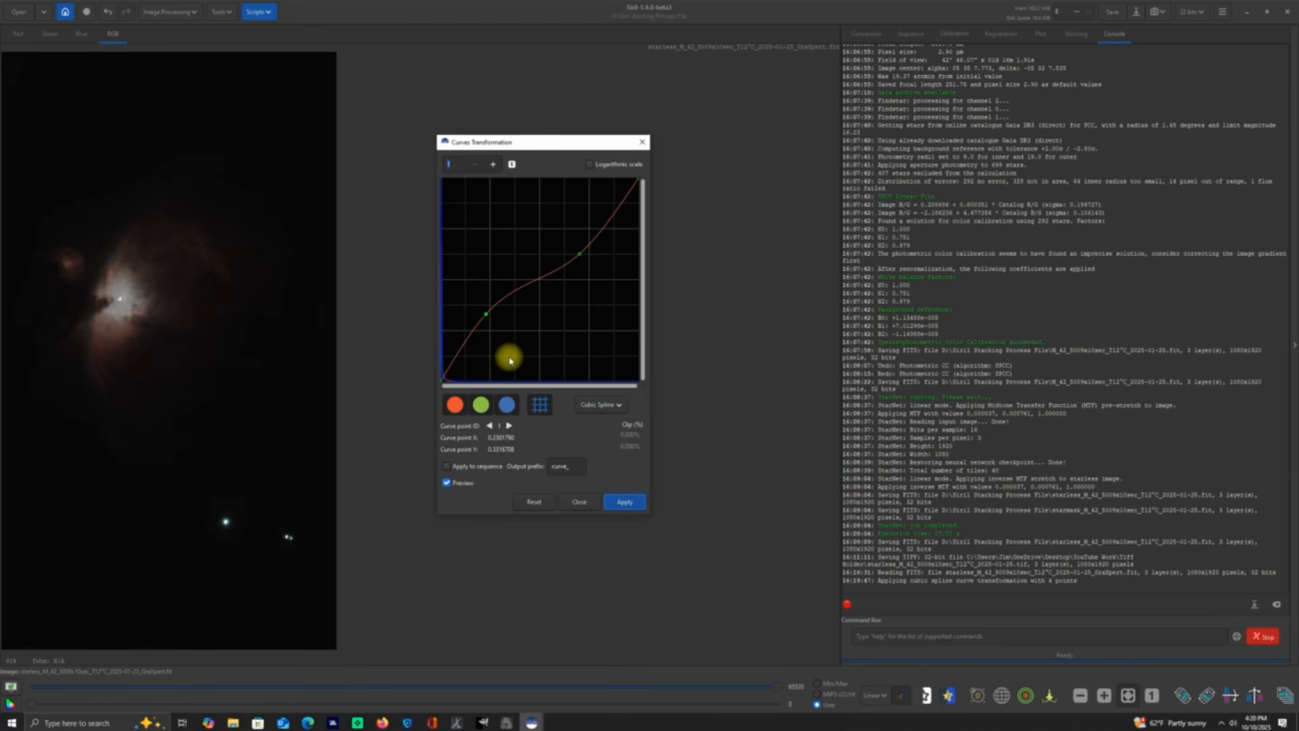
click(623, 501)
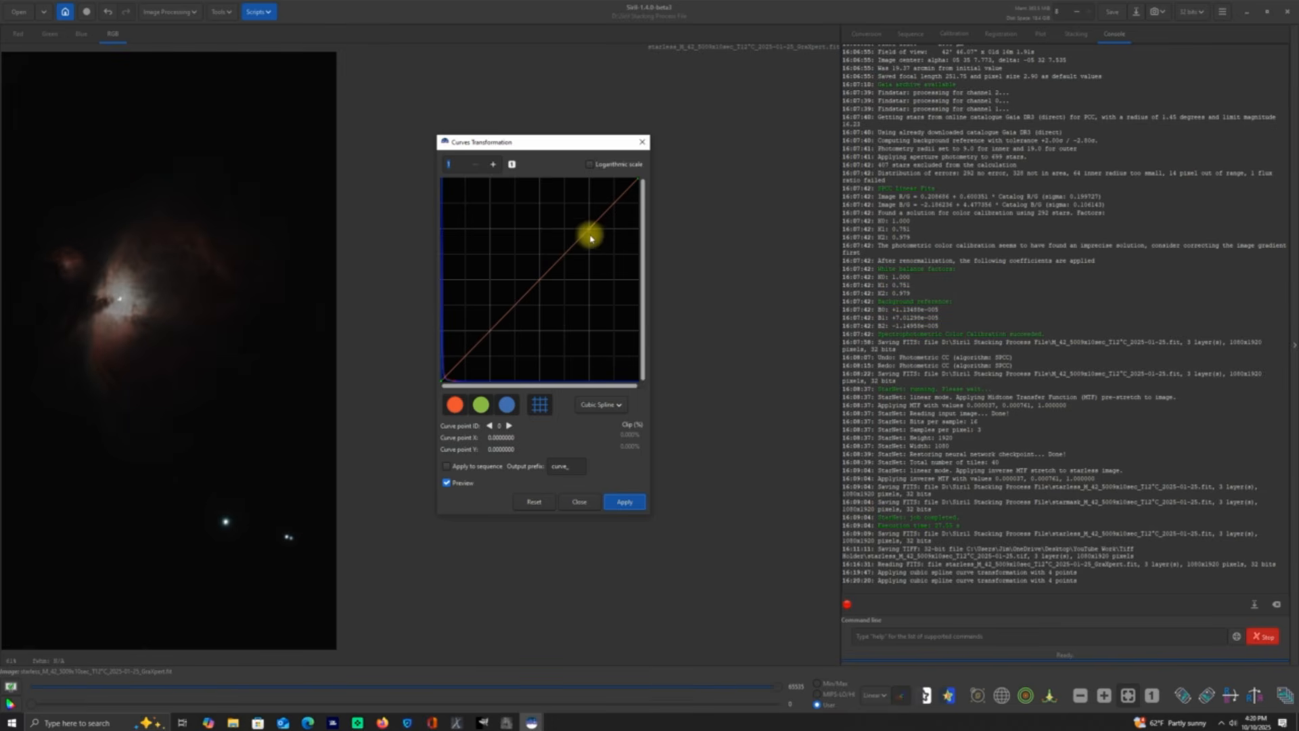
drag(583, 239, 589, 251)
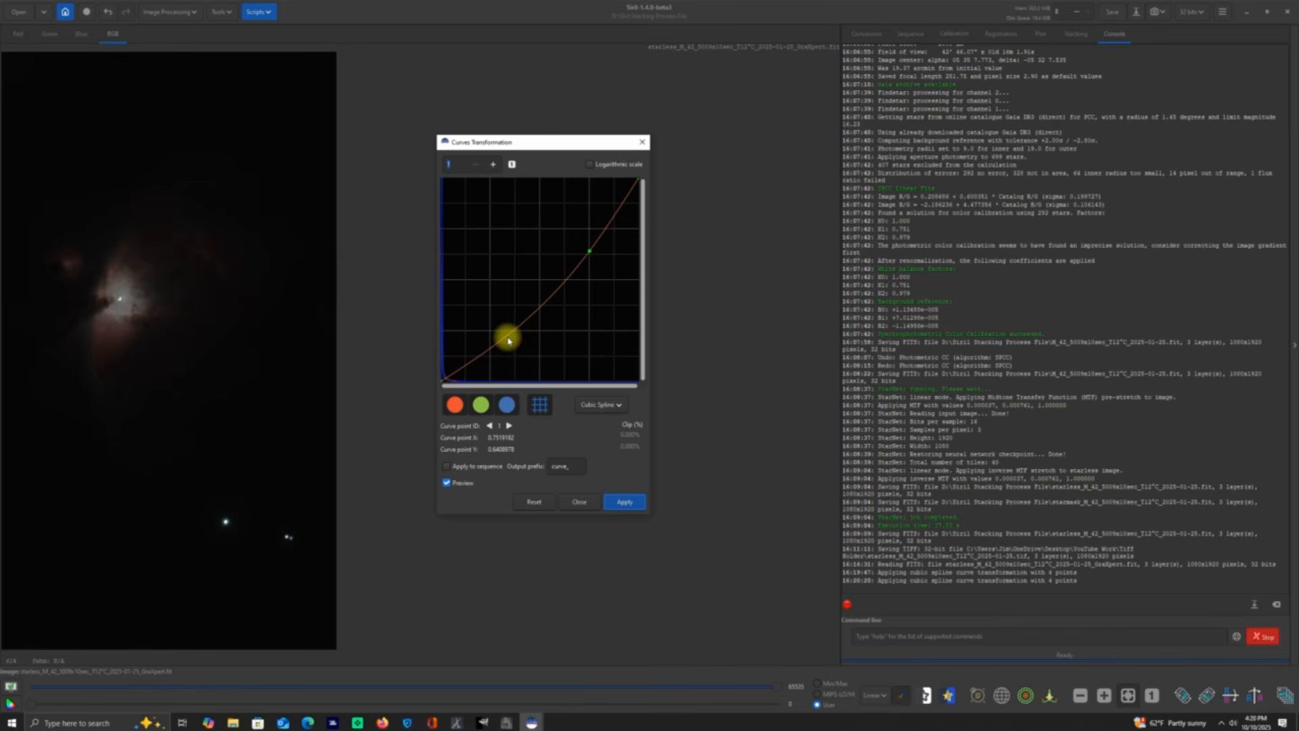
drag(508, 338, 498, 317)
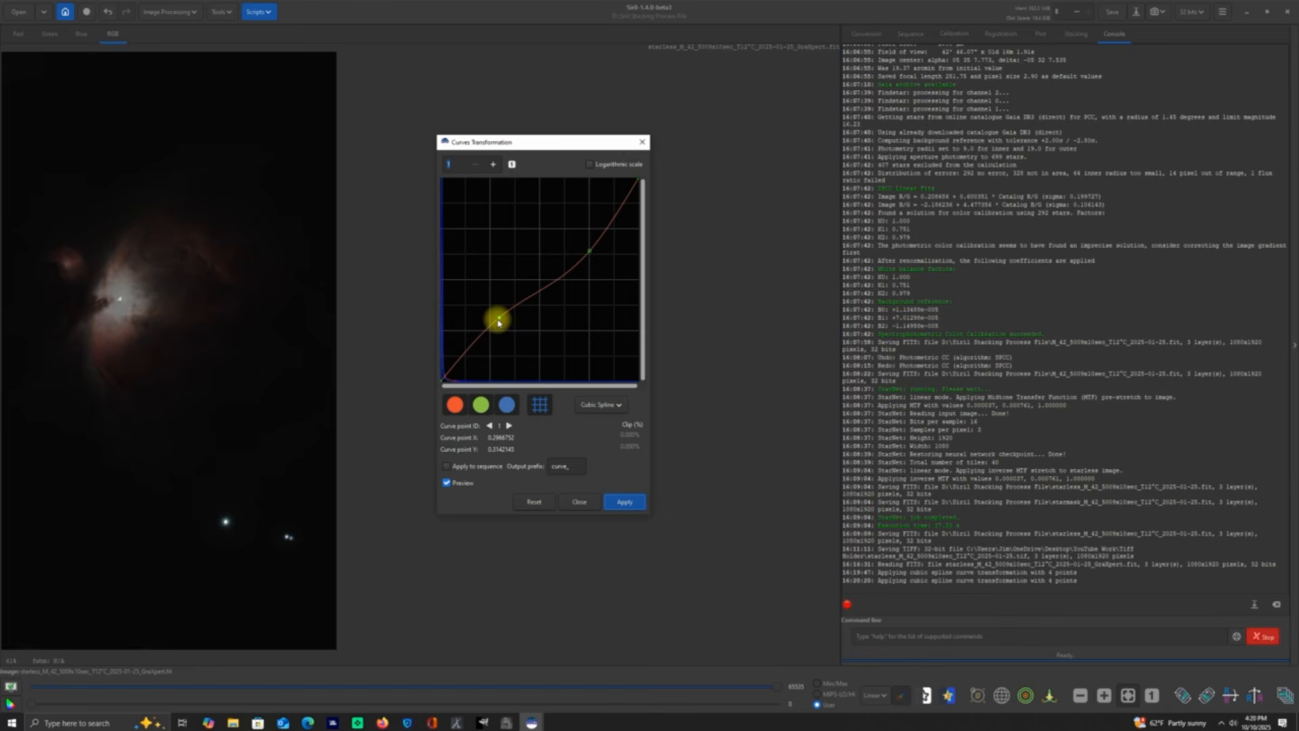
drag(502, 322, 492, 312)
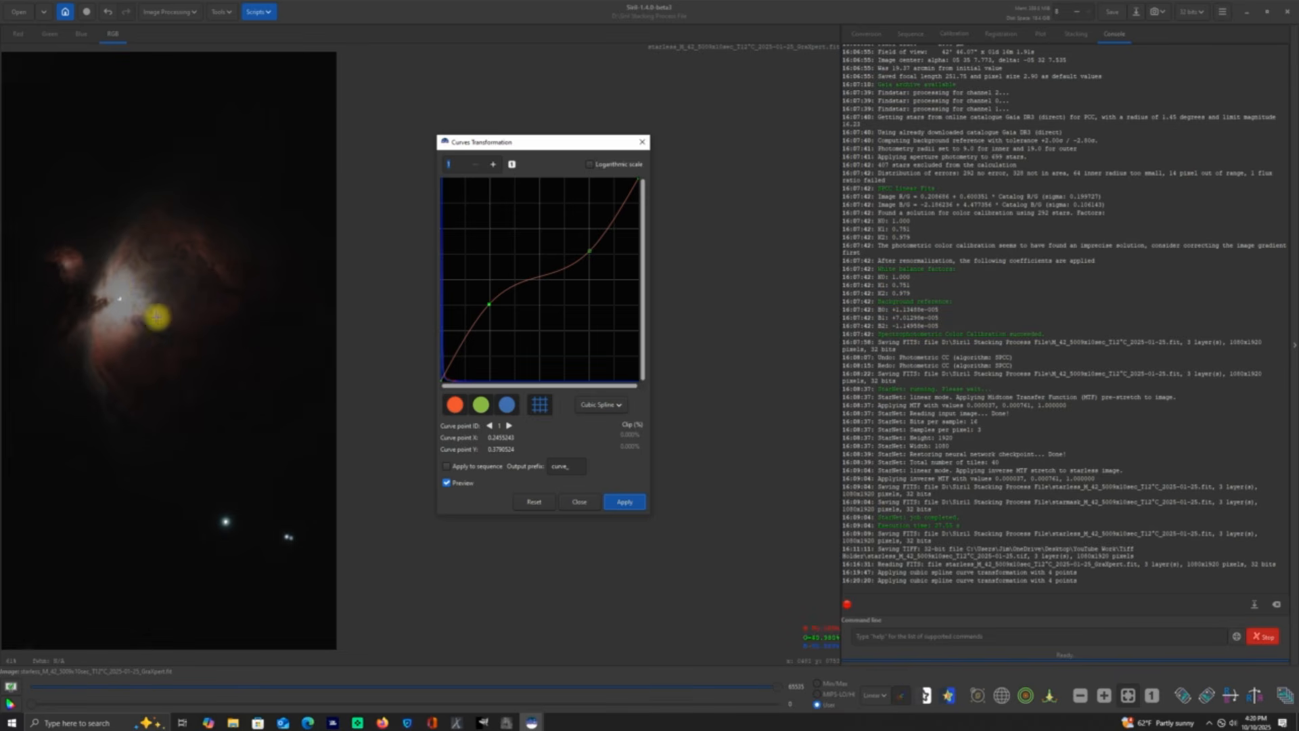
click(534, 502)
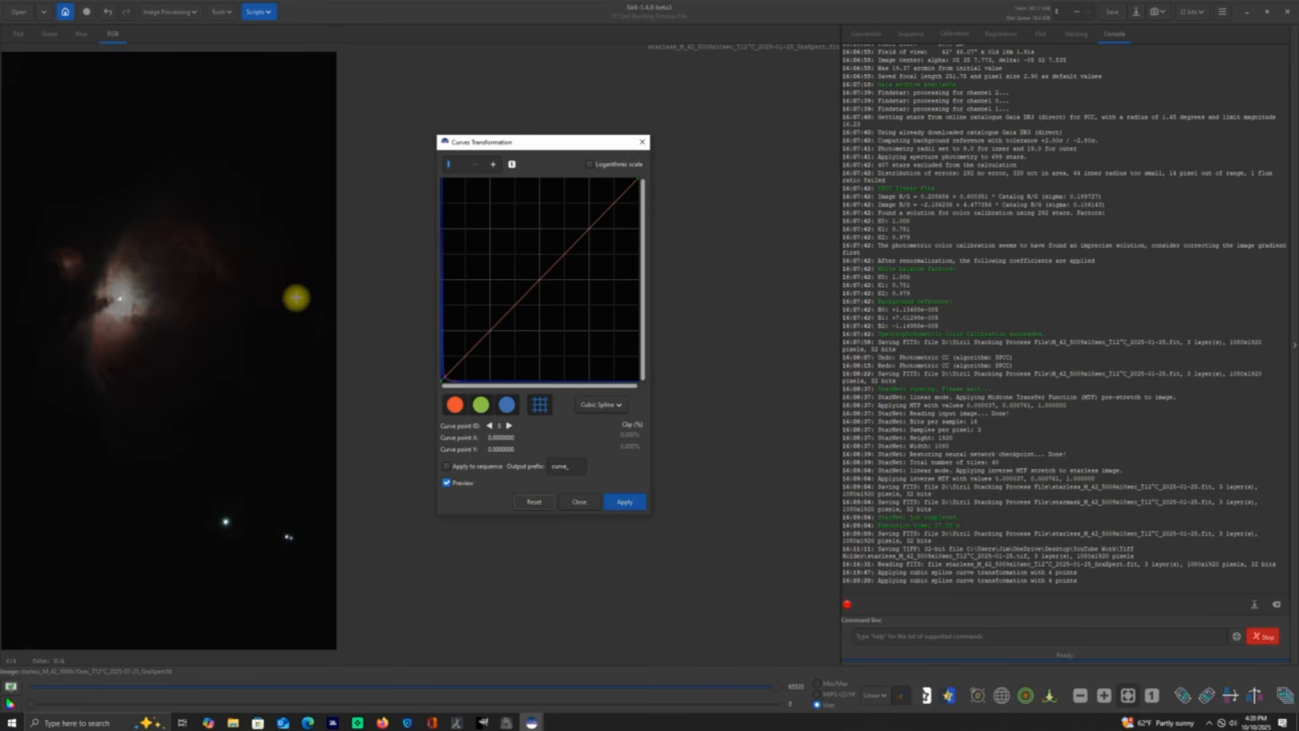
click(586, 232)
click(493, 331)
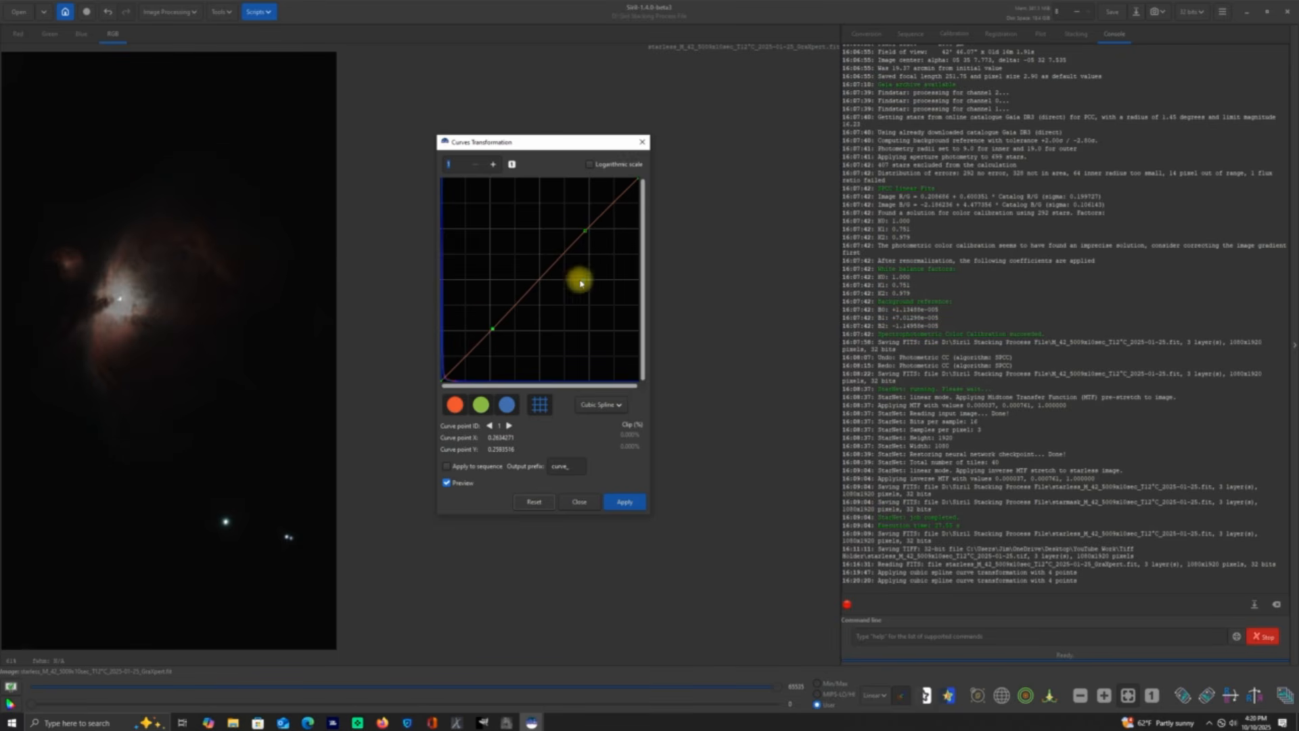
drag(586, 235, 606, 264)
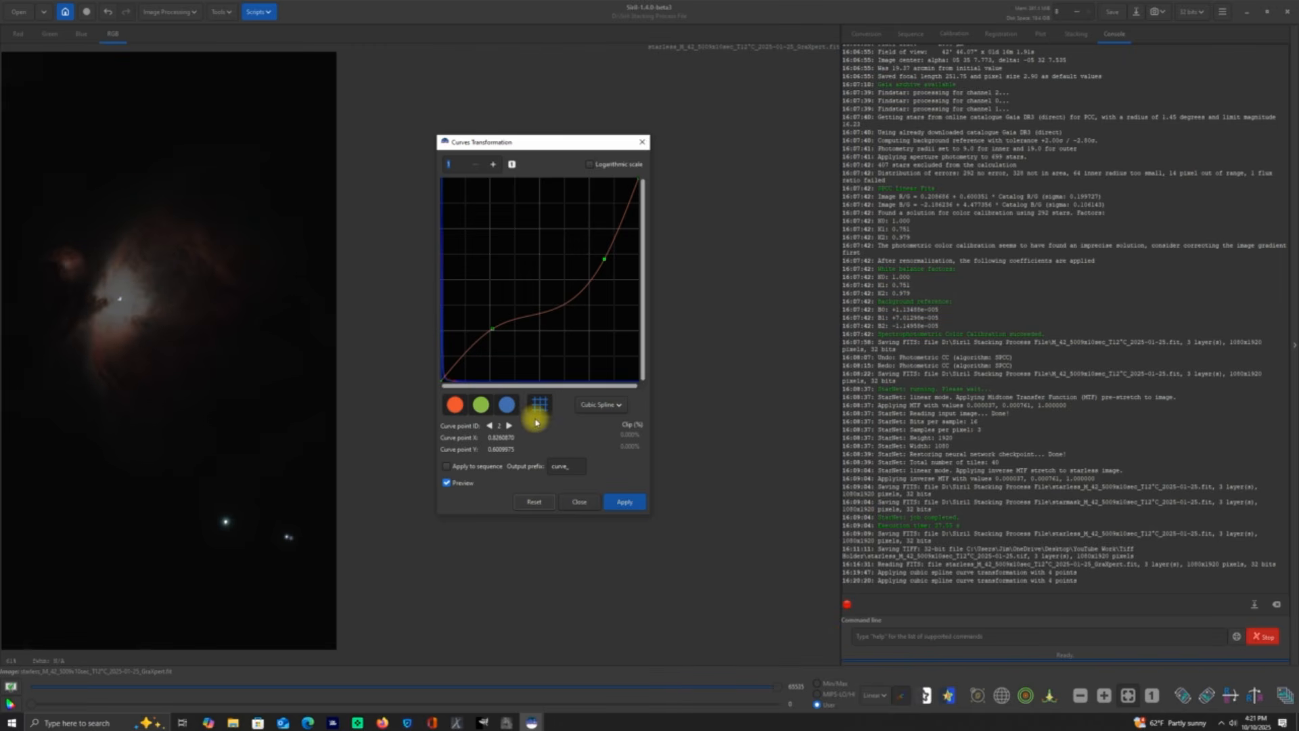
click(532, 501)
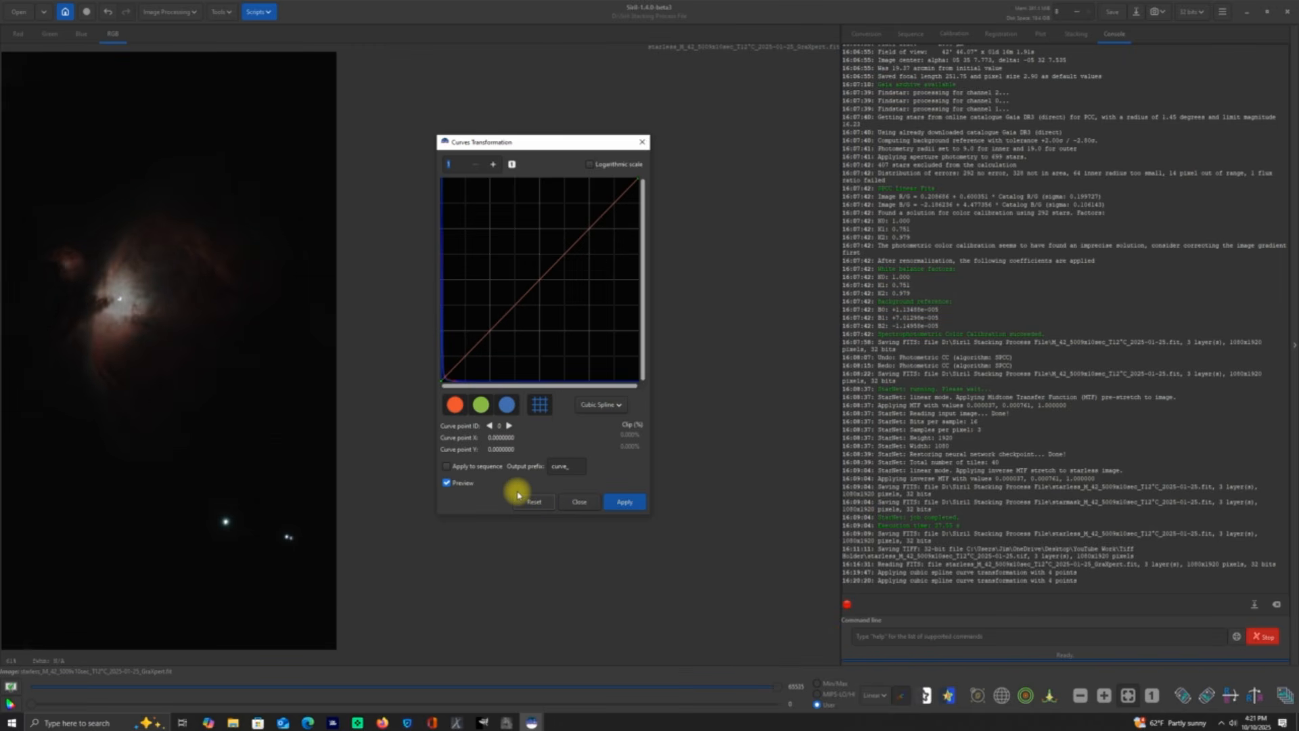
Step: Apply the reset straight-line curve and close the Curves Transformation dialog
click(624, 501)
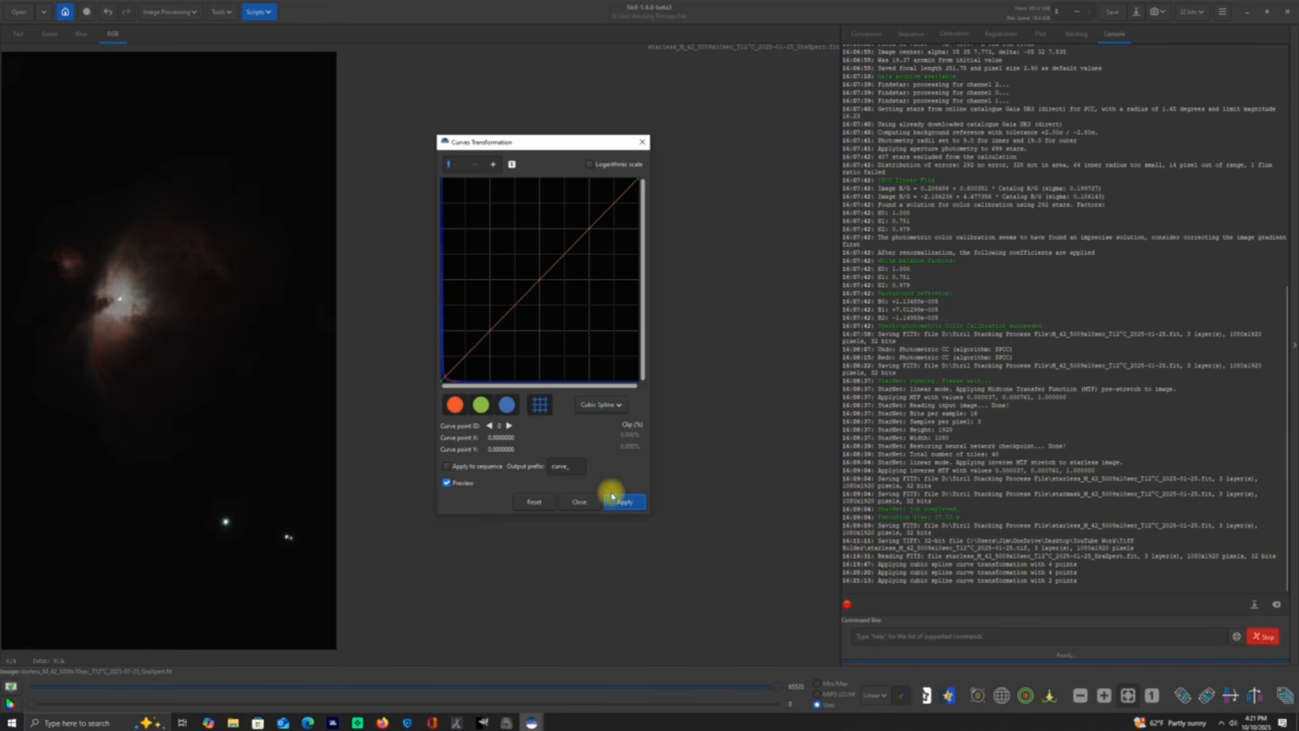
click(620, 502)
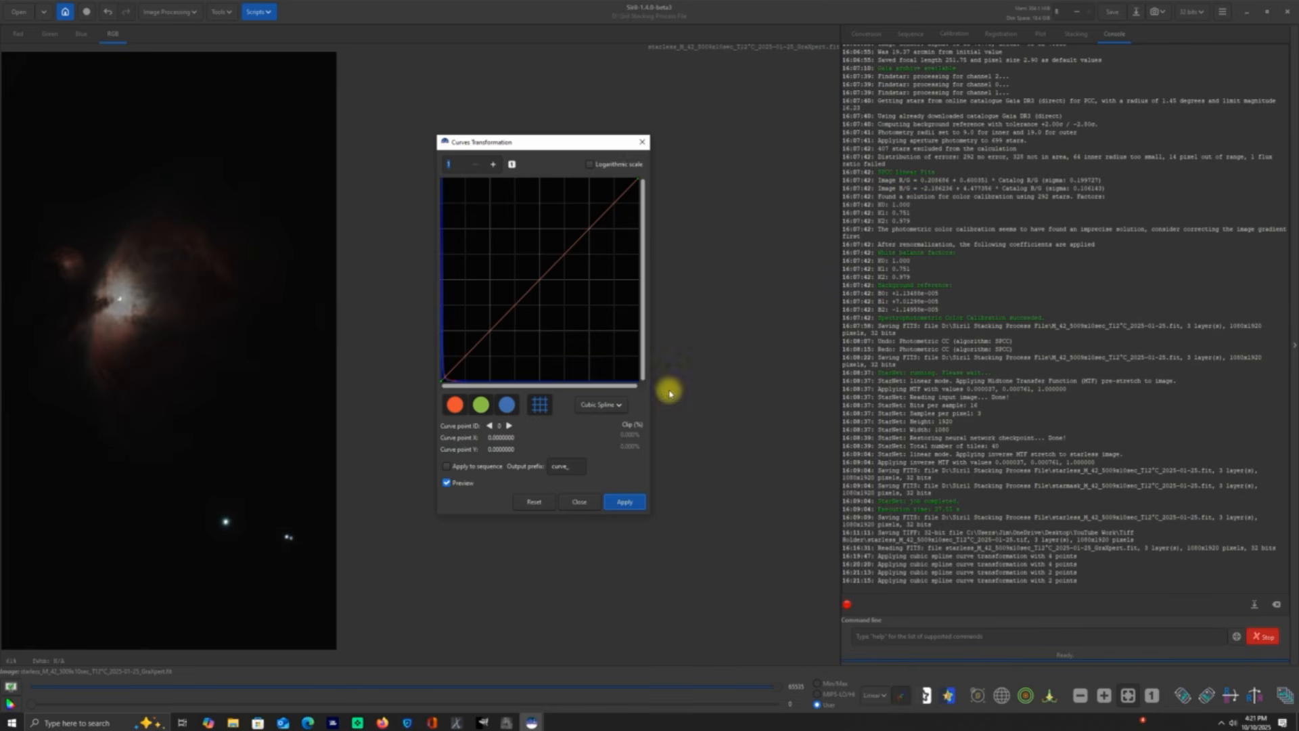
click(580, 501)
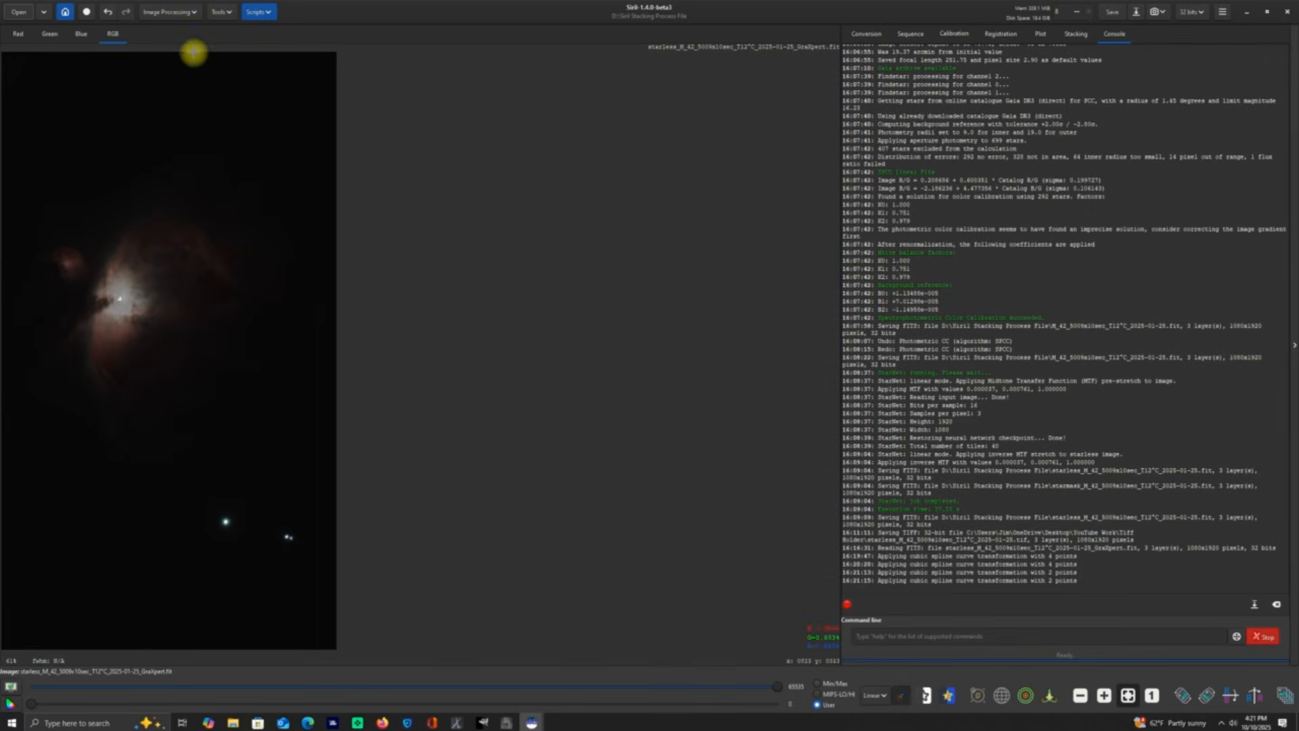
Step: Start a Generalised Hyperbolic Stretch with the colour stretch model set to Human weighted luminance
click(195, 13)
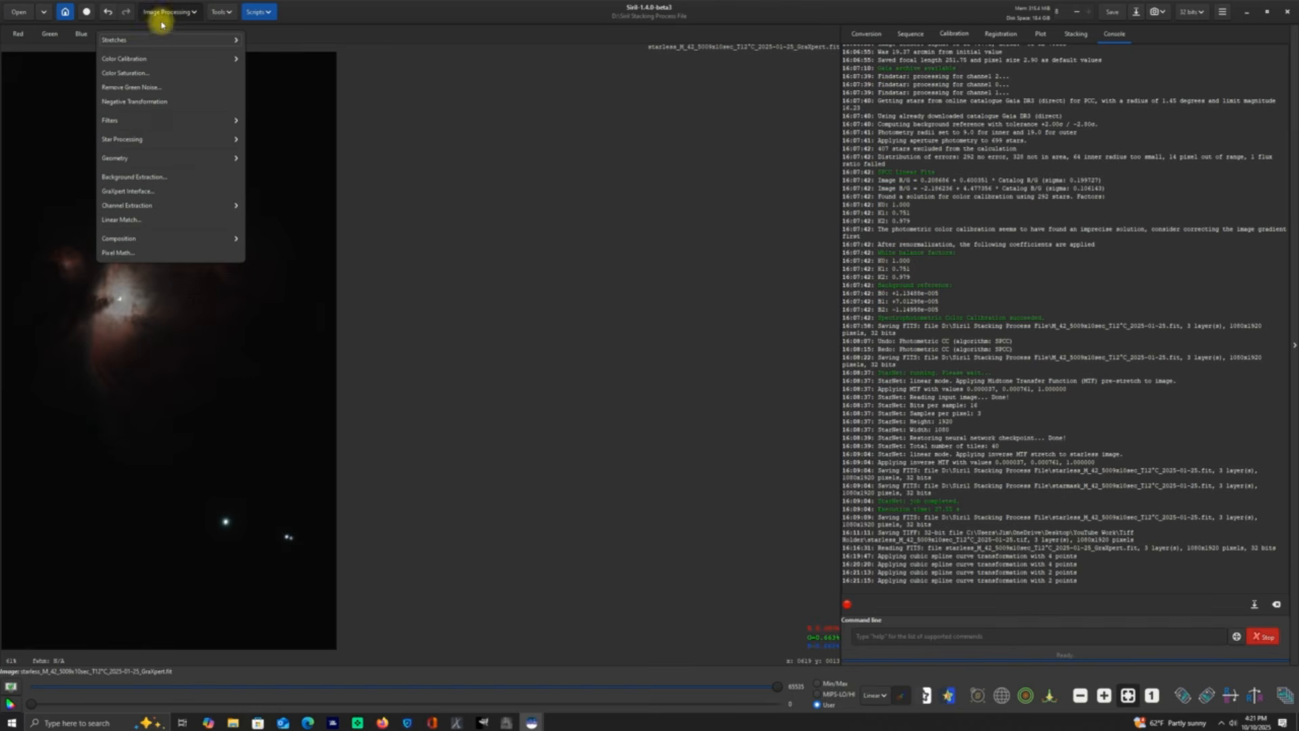
click(149, 41)
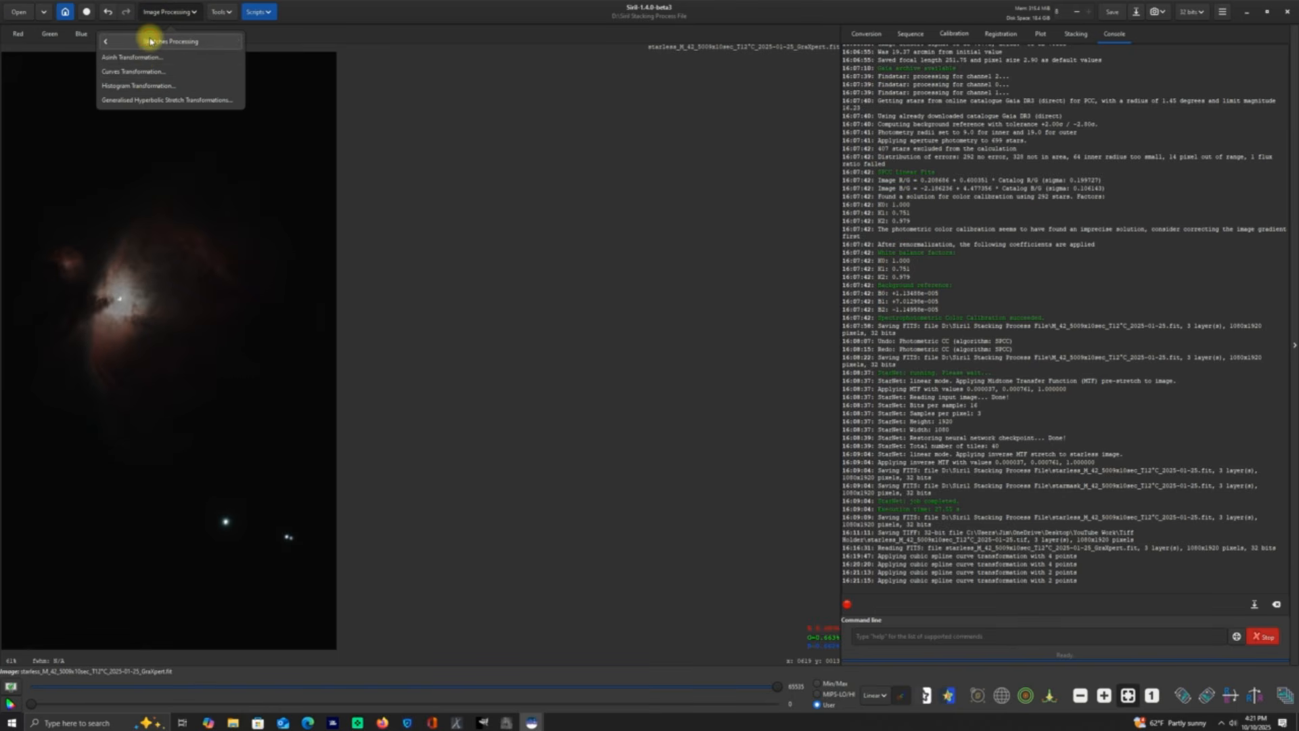
click(149, 101)
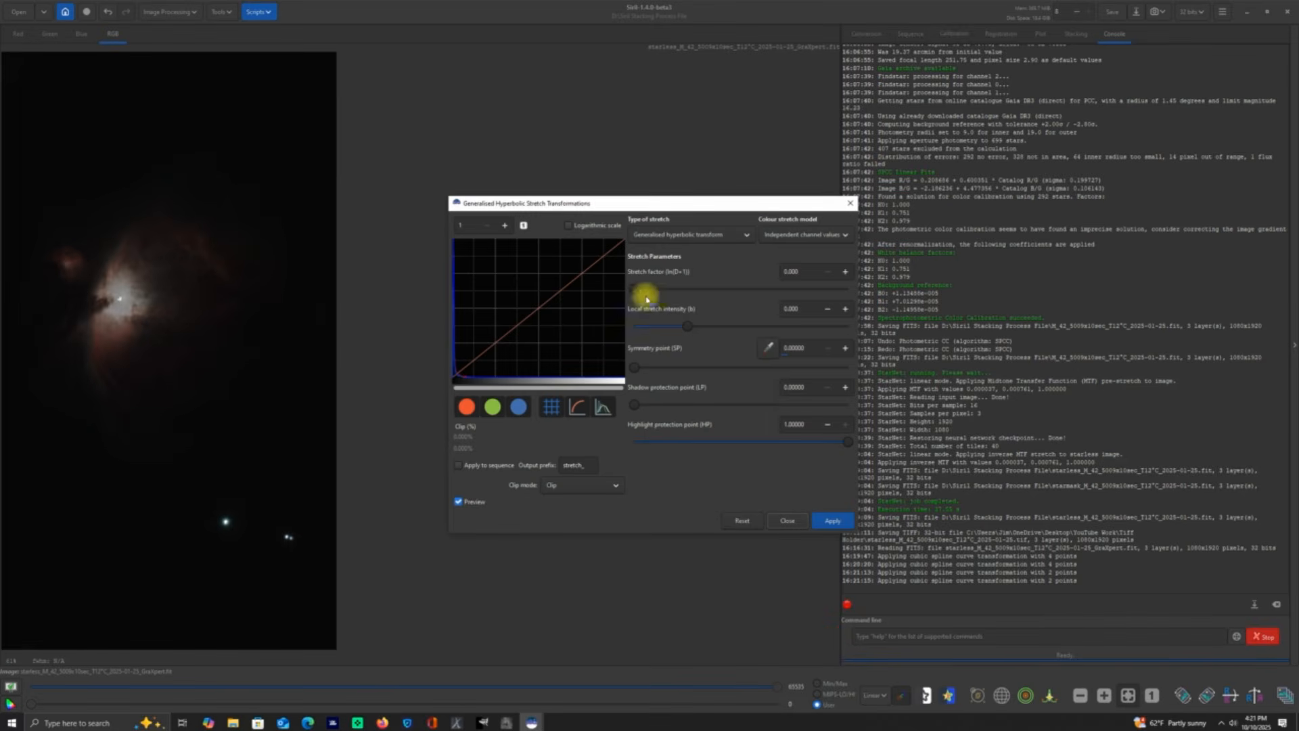
click(846, 240)
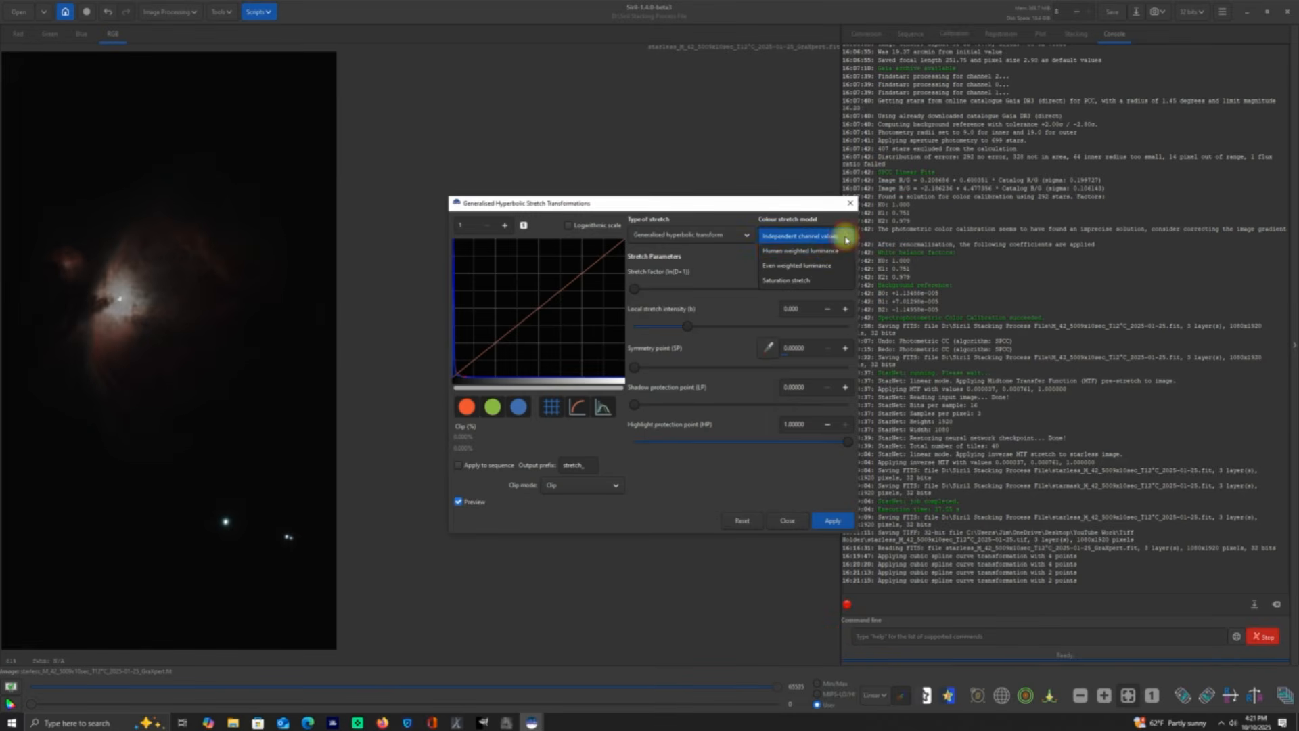
click(834, 252)
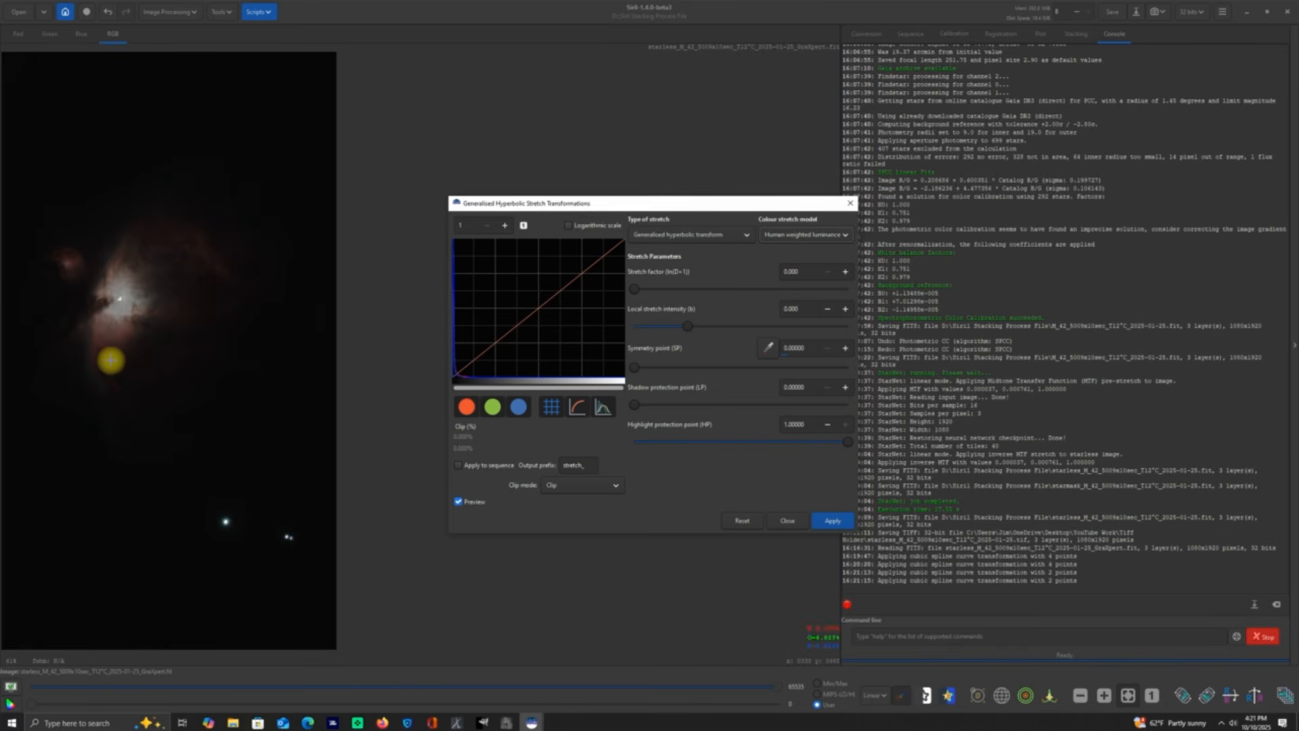
Step: Sample the symmetry point from the faint area below the nebula core, about 0.056, and apply a stretch factor of about 1.05
click(111, 361)
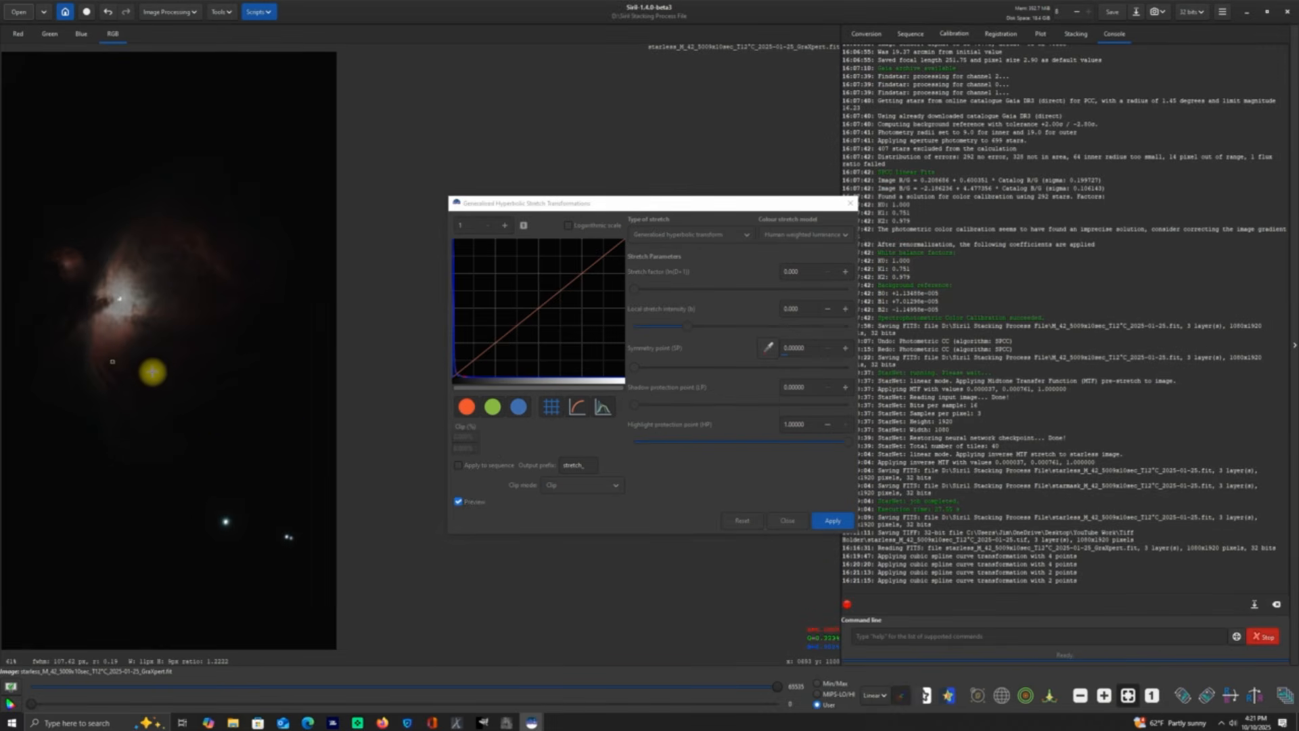
click(765, 351)
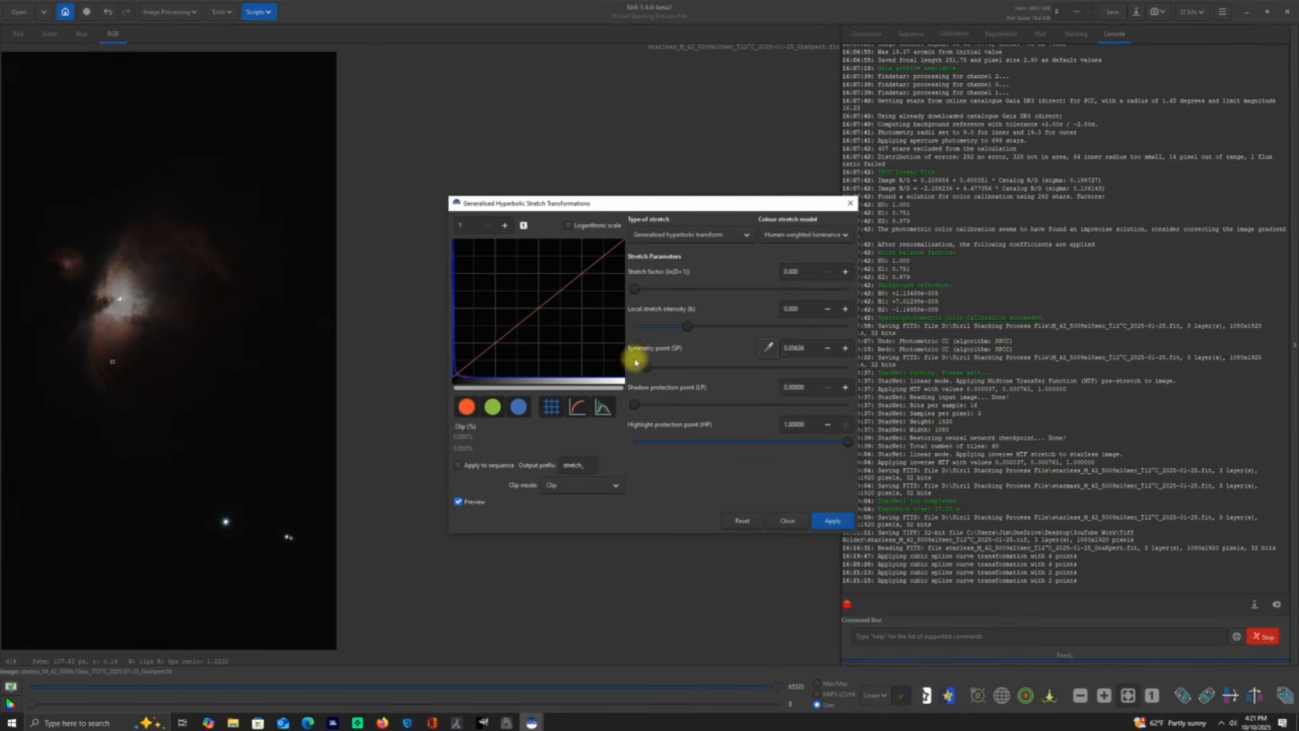
drag(640, 294, 657, 292)
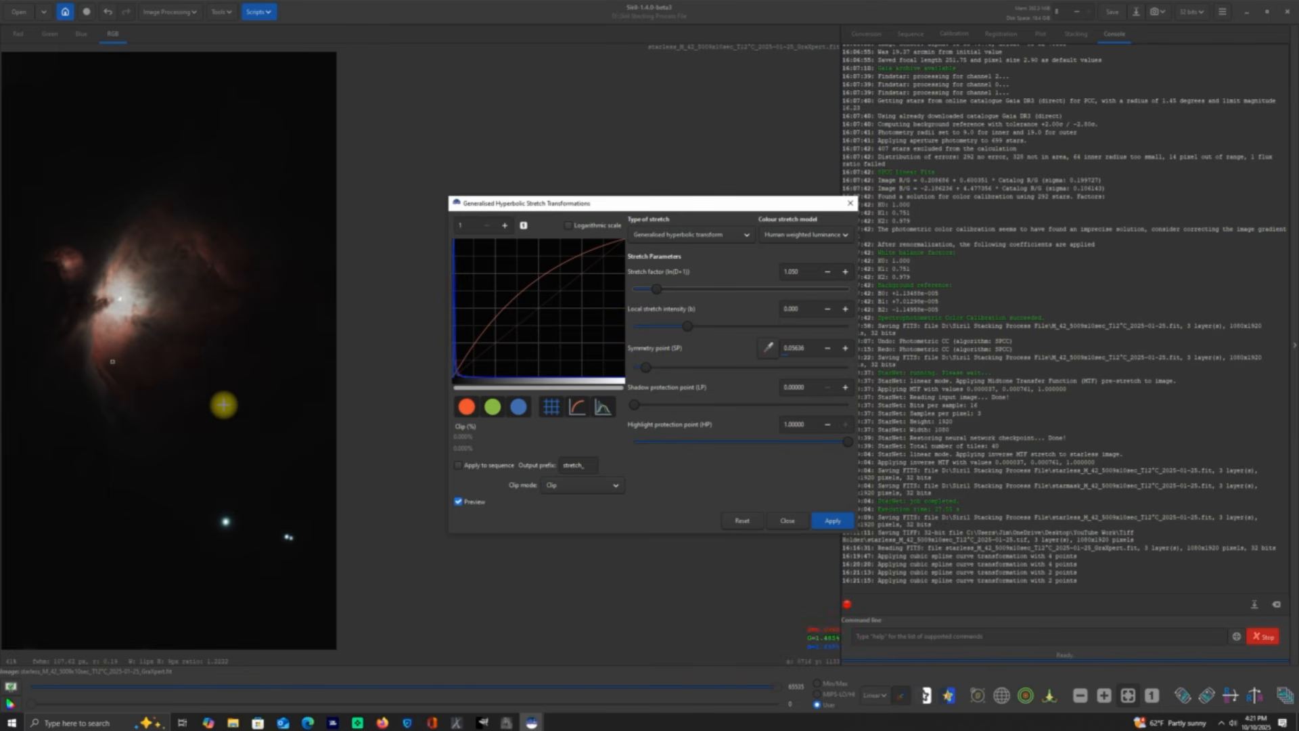
click(224, 405)
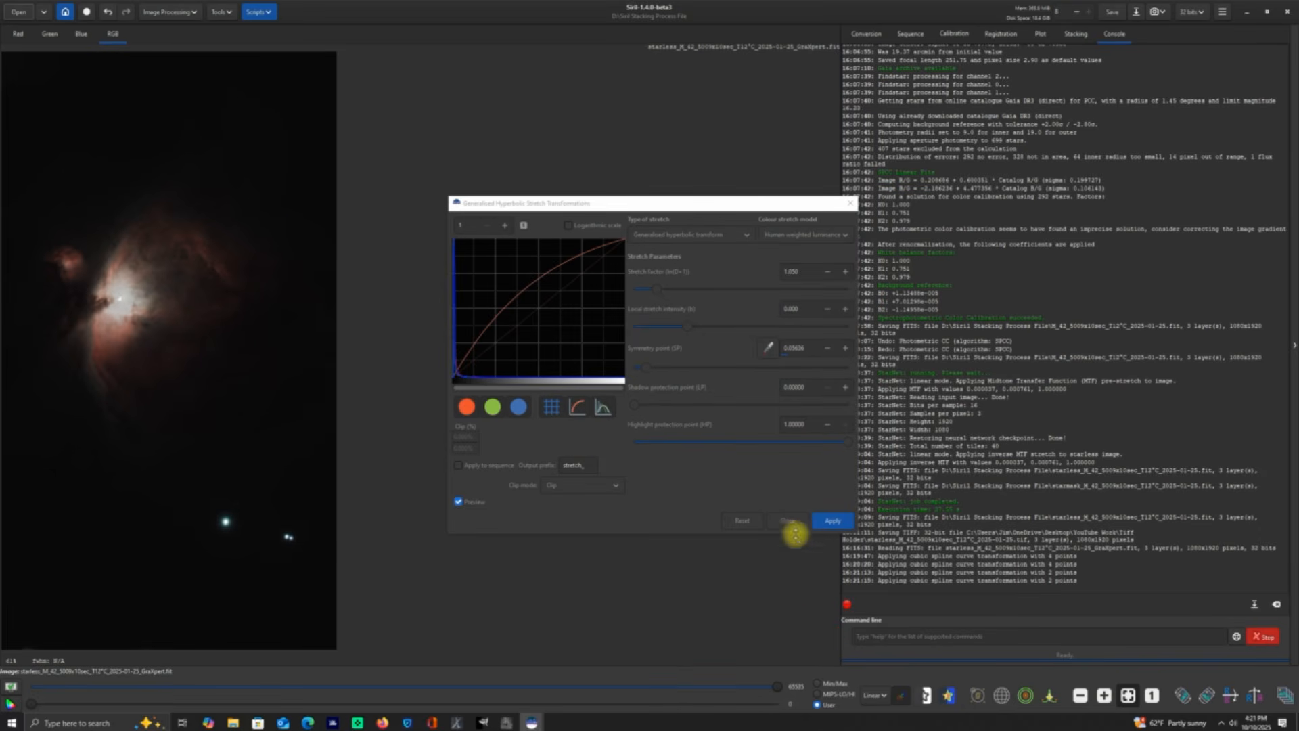
click(833, 522)
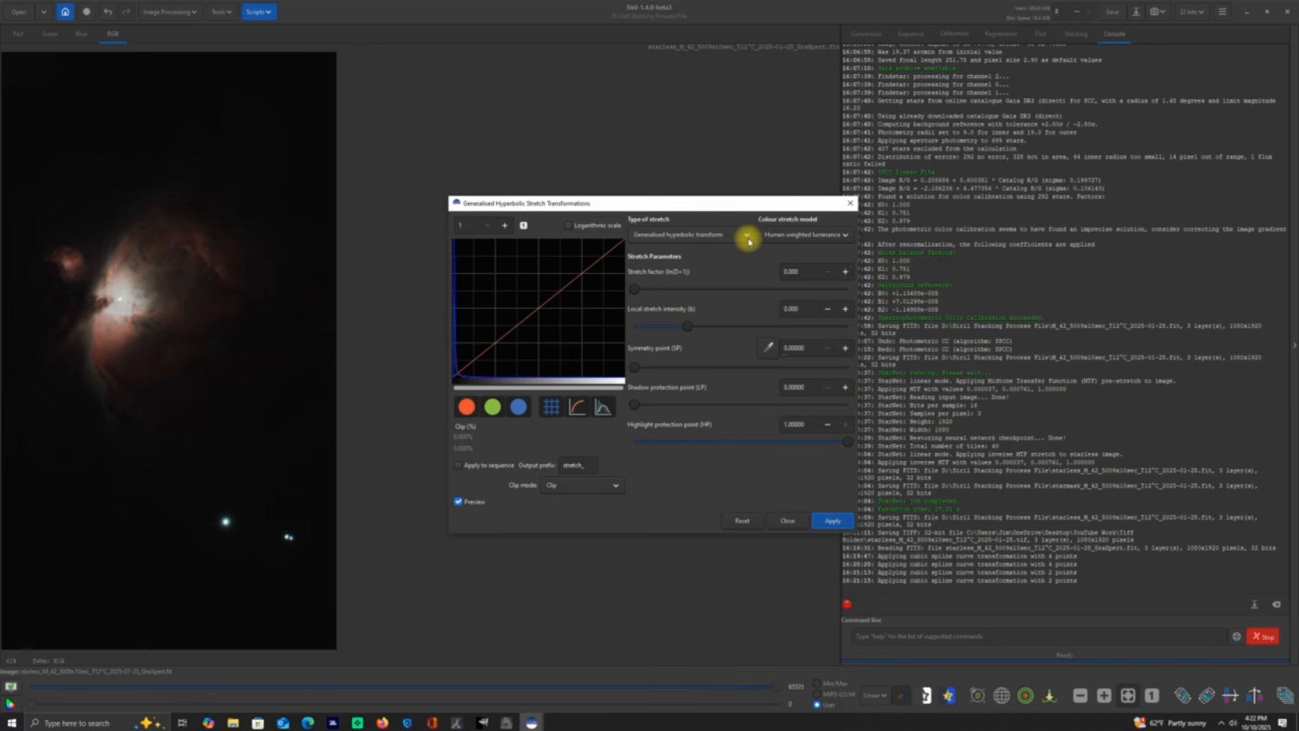
Step: Apply a Linear stretch (BP shift) with the black point at 0.009 and close the stretch dialog
click(747, 236)
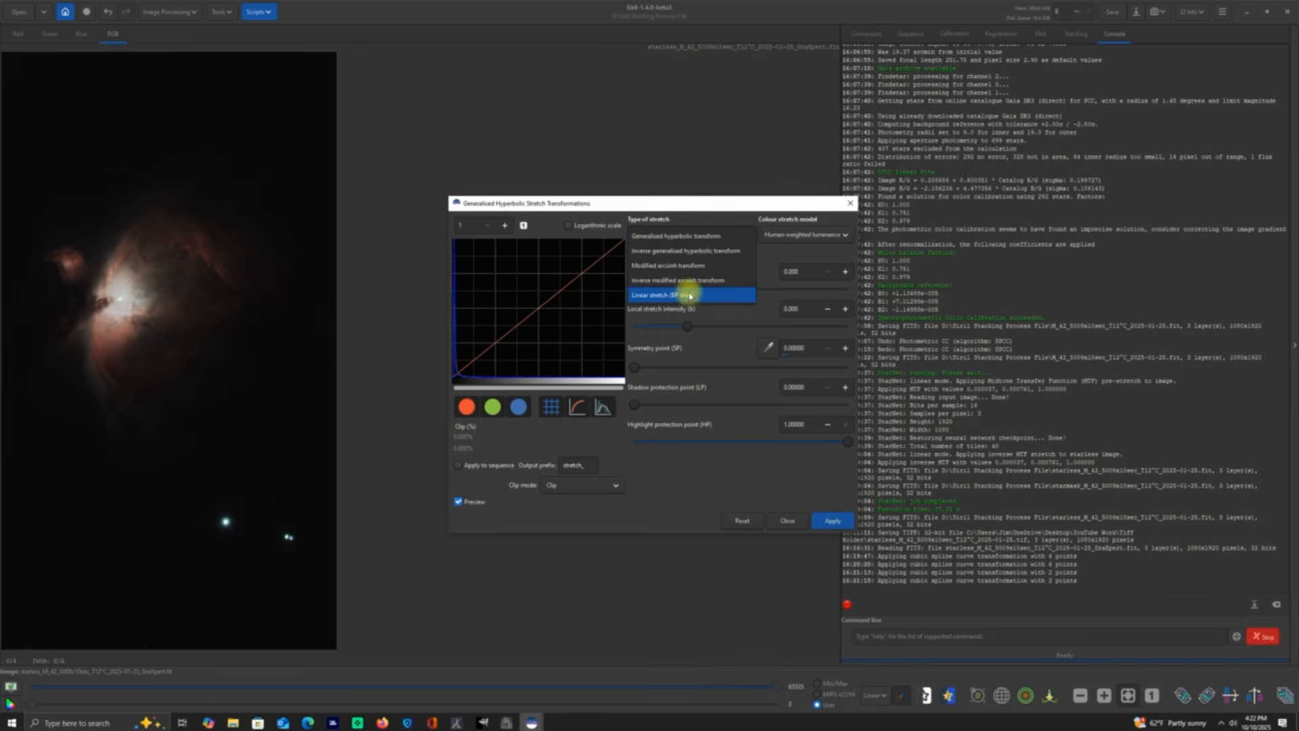
click(690, 296)
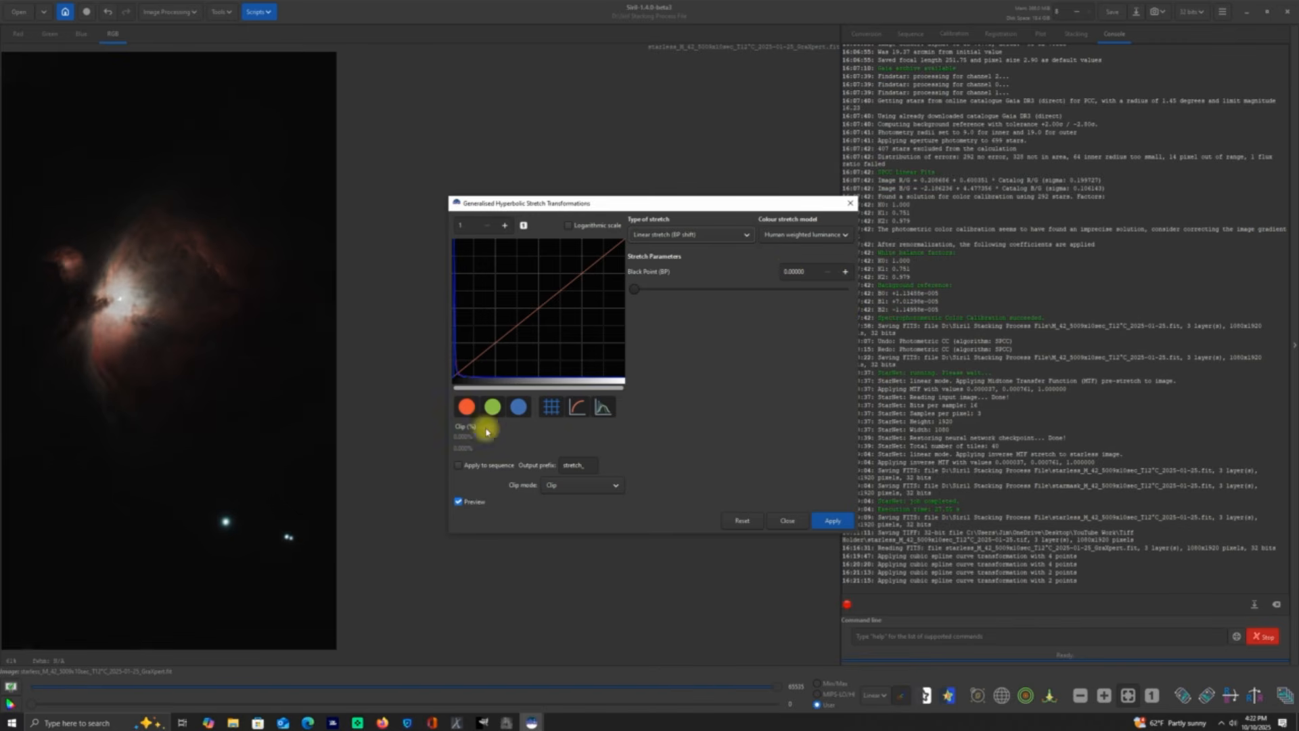
click(846, 274)
click(845, 274)
click(846, 274)
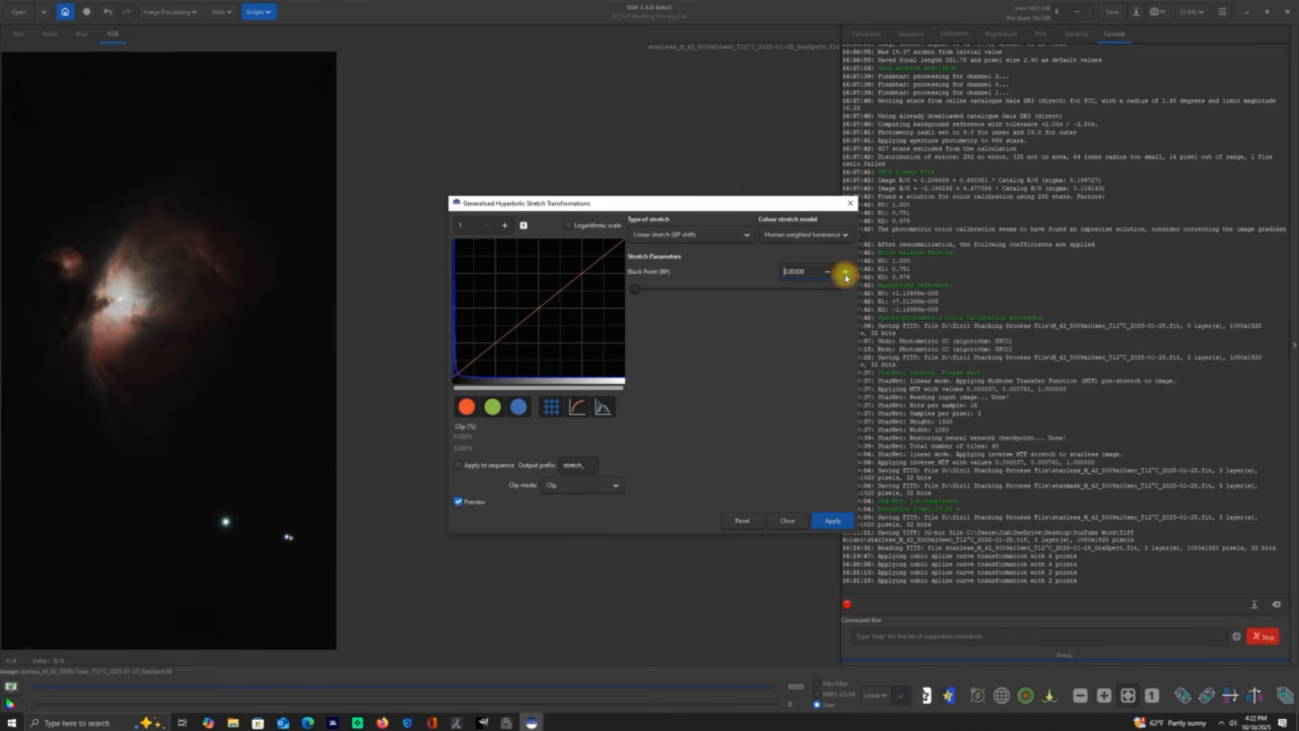
click(845, 274)
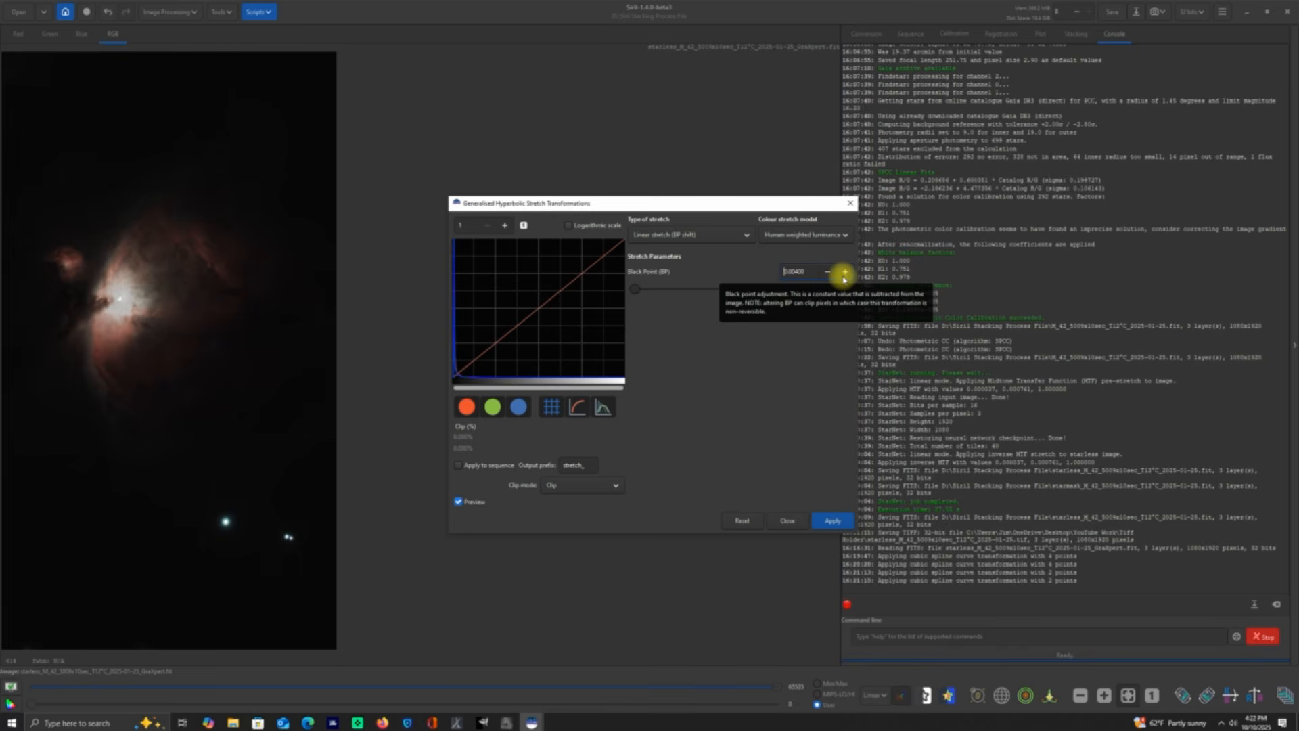
click(846, 274)
click(846, 274)
click(846, 274)
click(845, 274)
click(845, 274)
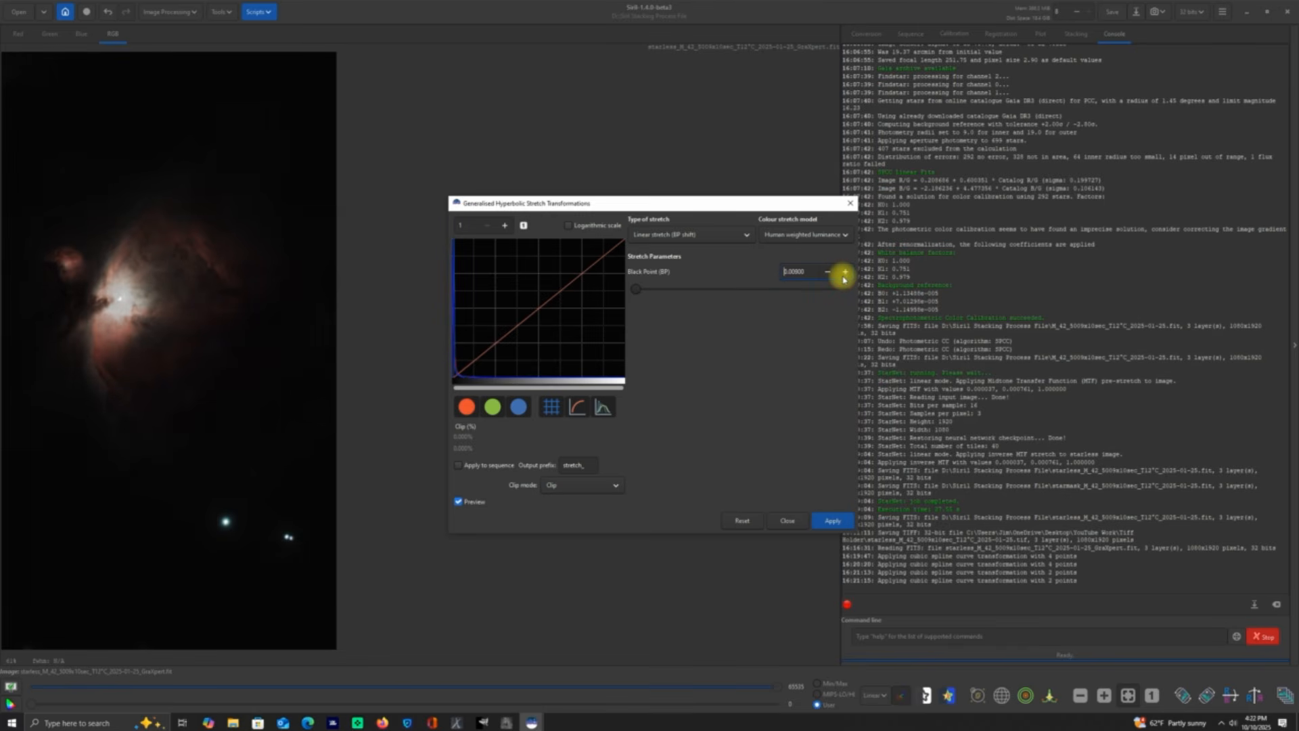
click(845, 274)
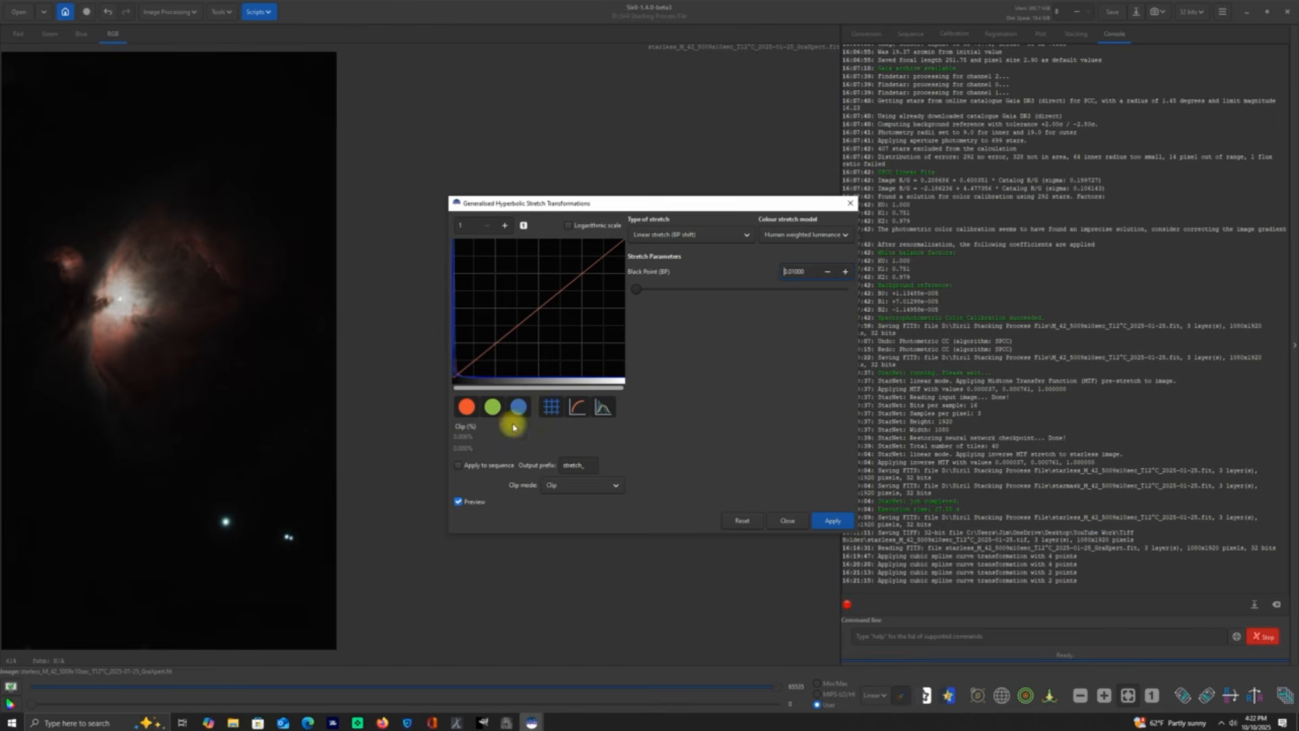
click(826, 272)
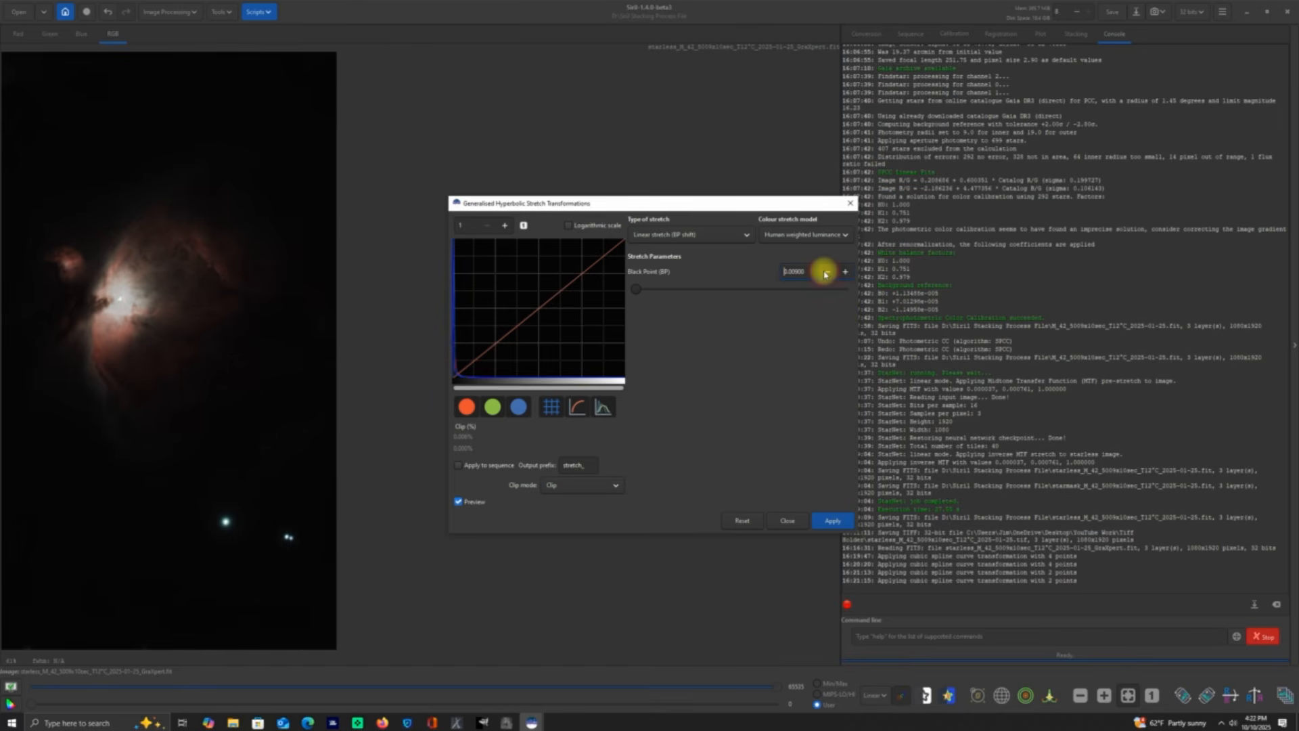
click(830, 521)
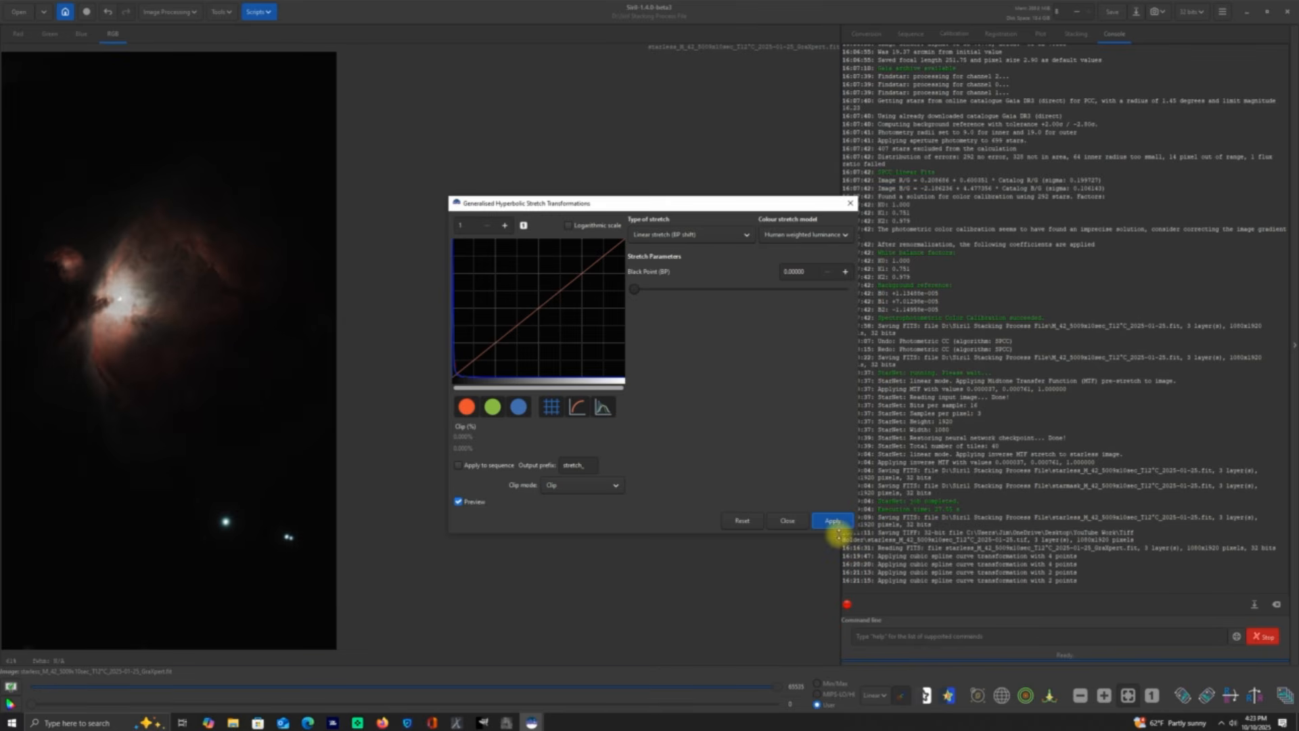
click(783, 523)
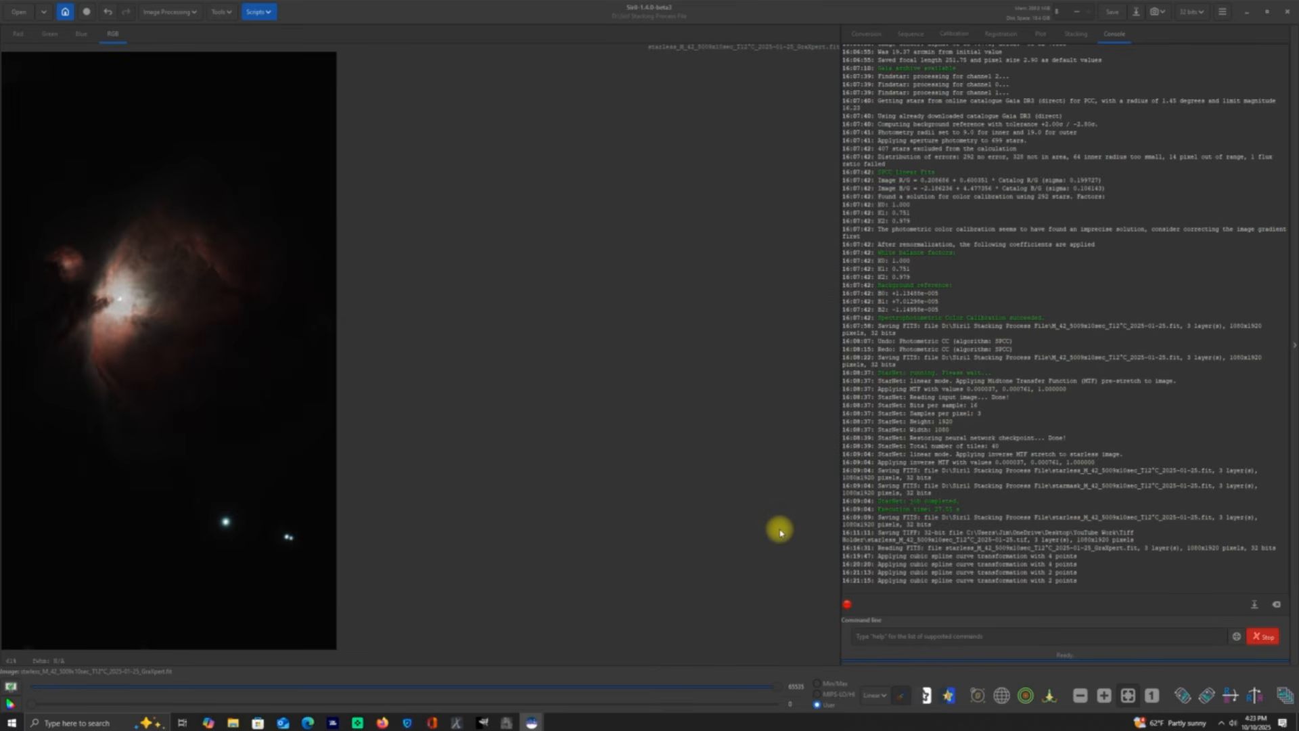
Step: Save the current FITS image and start saving a TIFF copy named Layer 2
click(1113, 14)
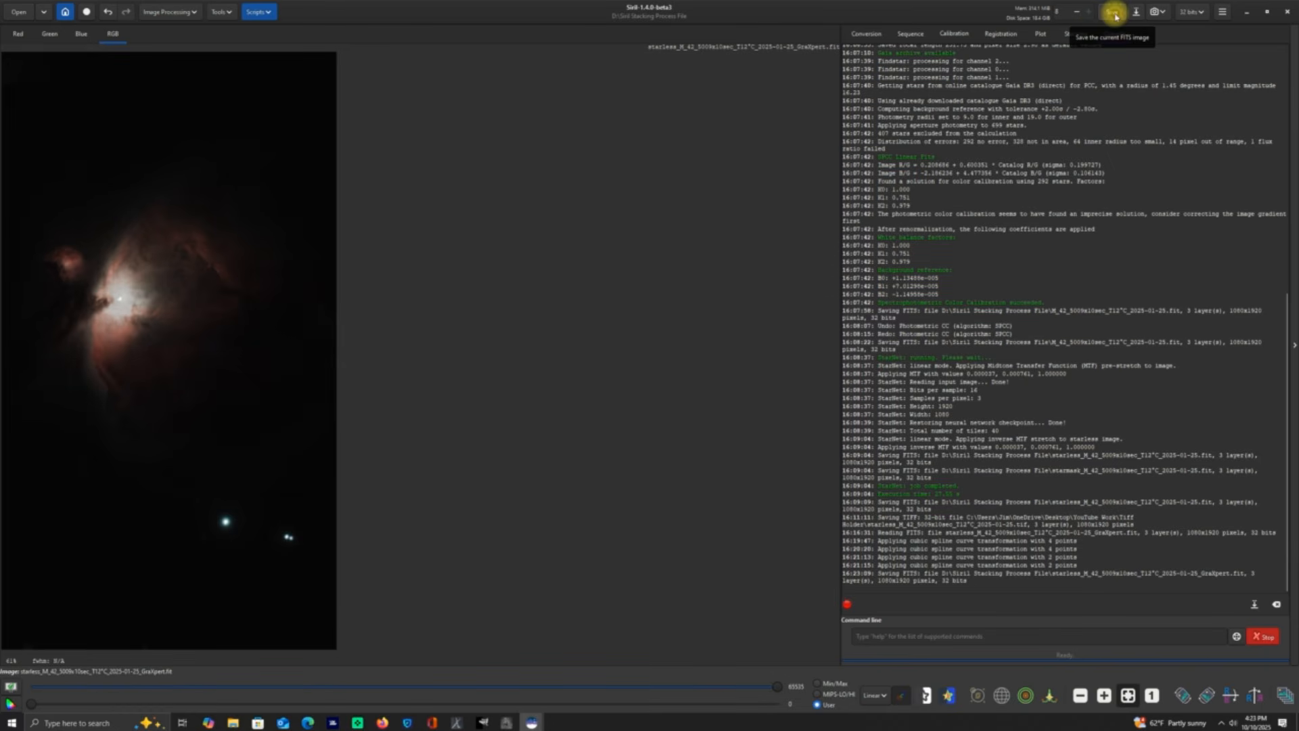
click(1127, 13)
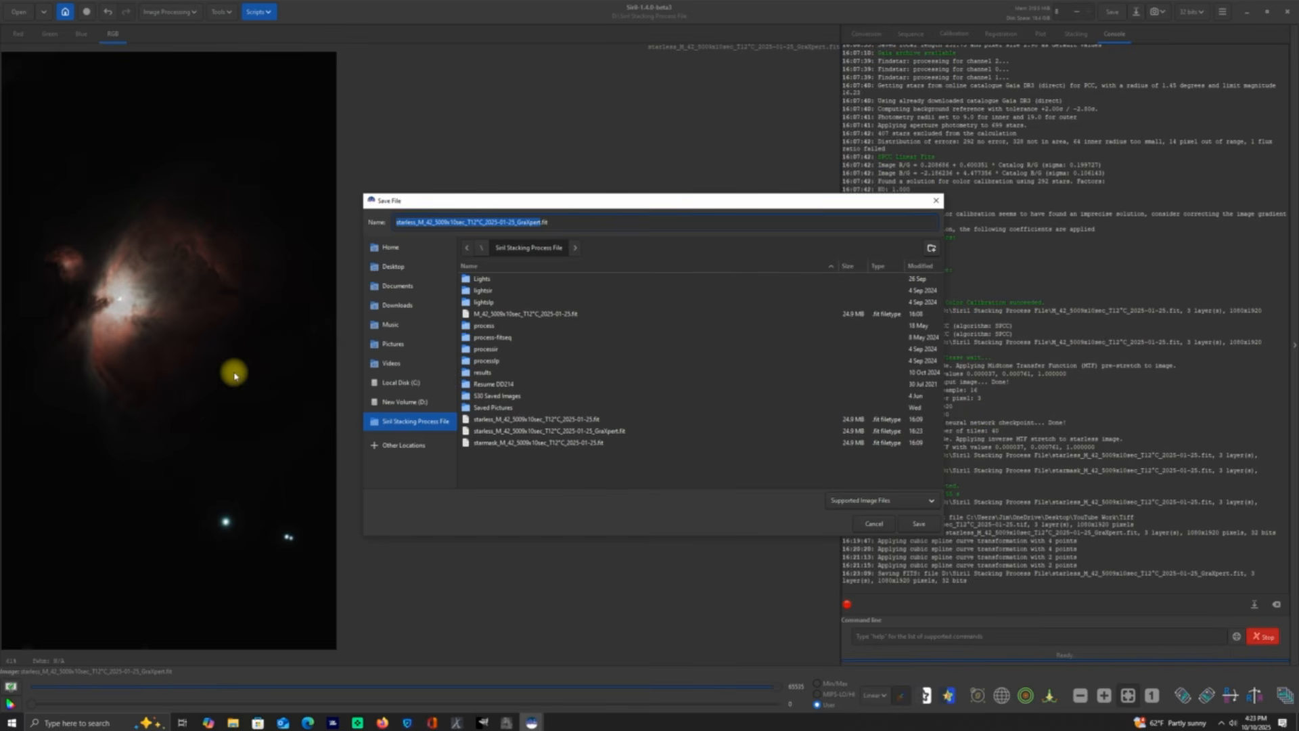
click(934, 502)
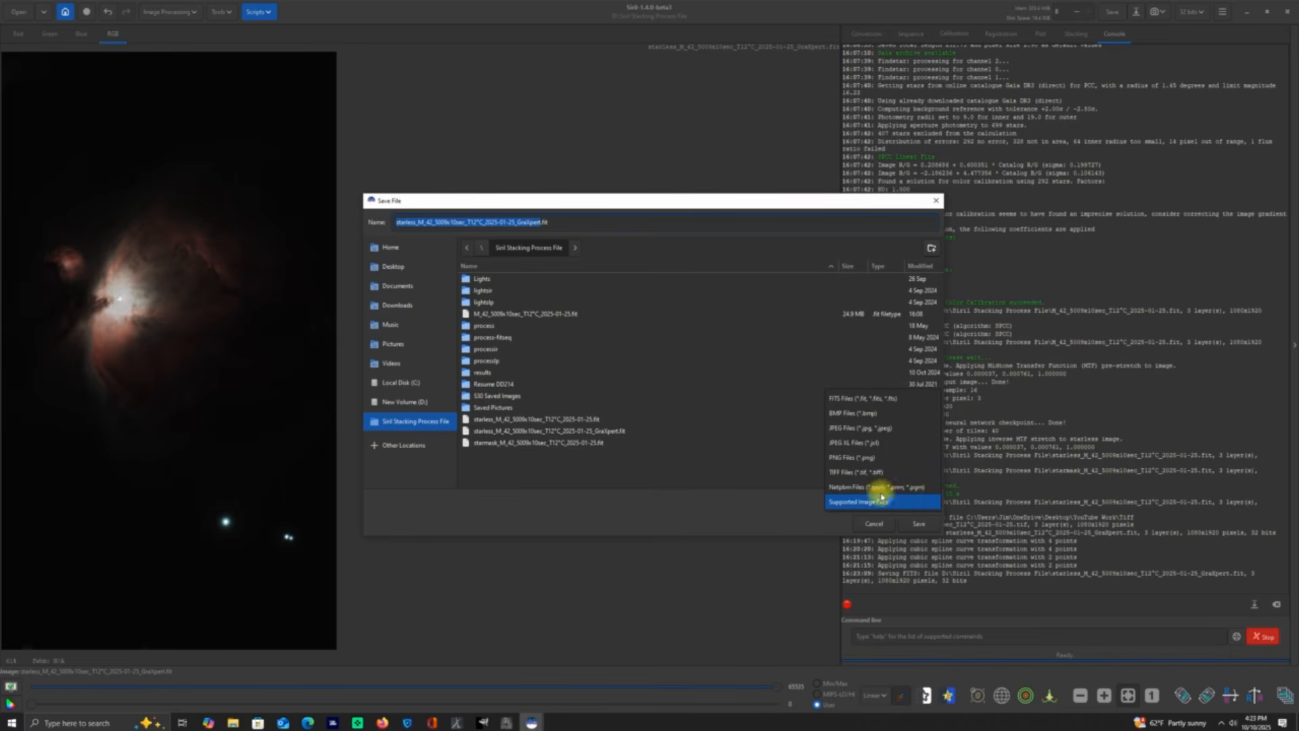
click(858, 479)
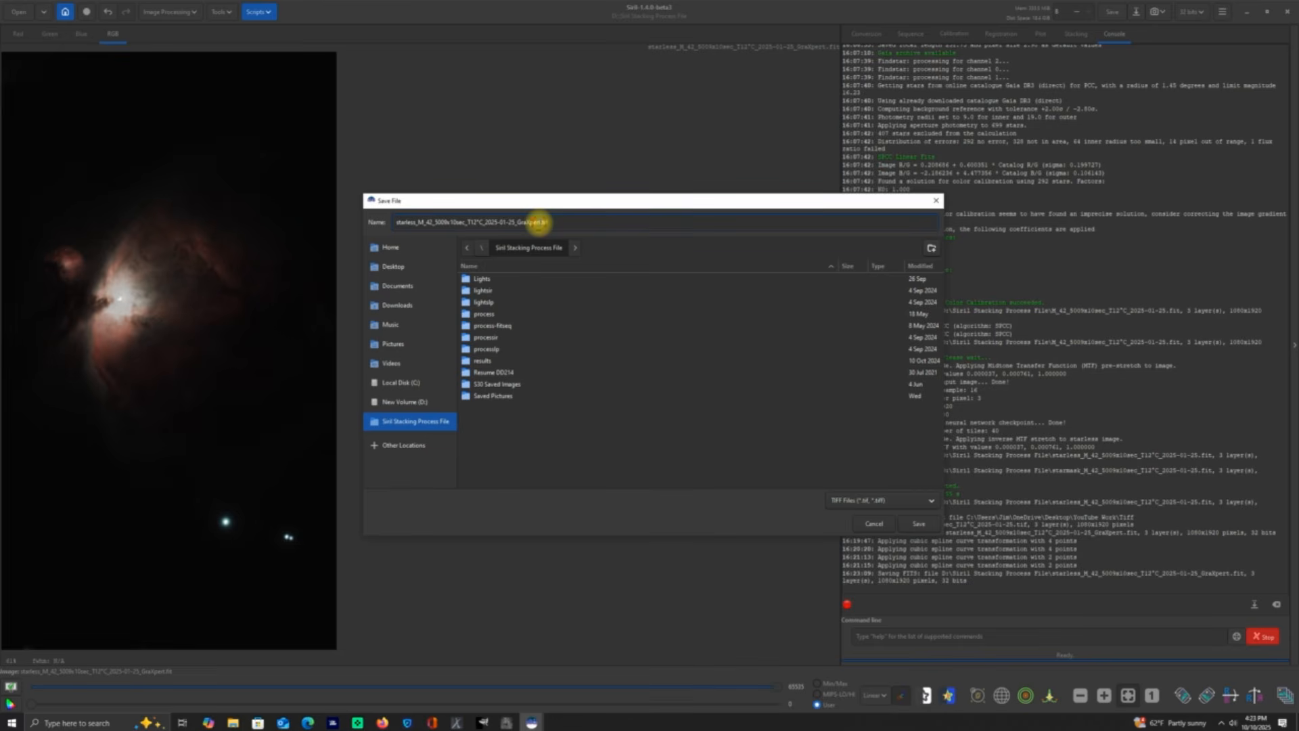
drag(539, 222, 411, 225)
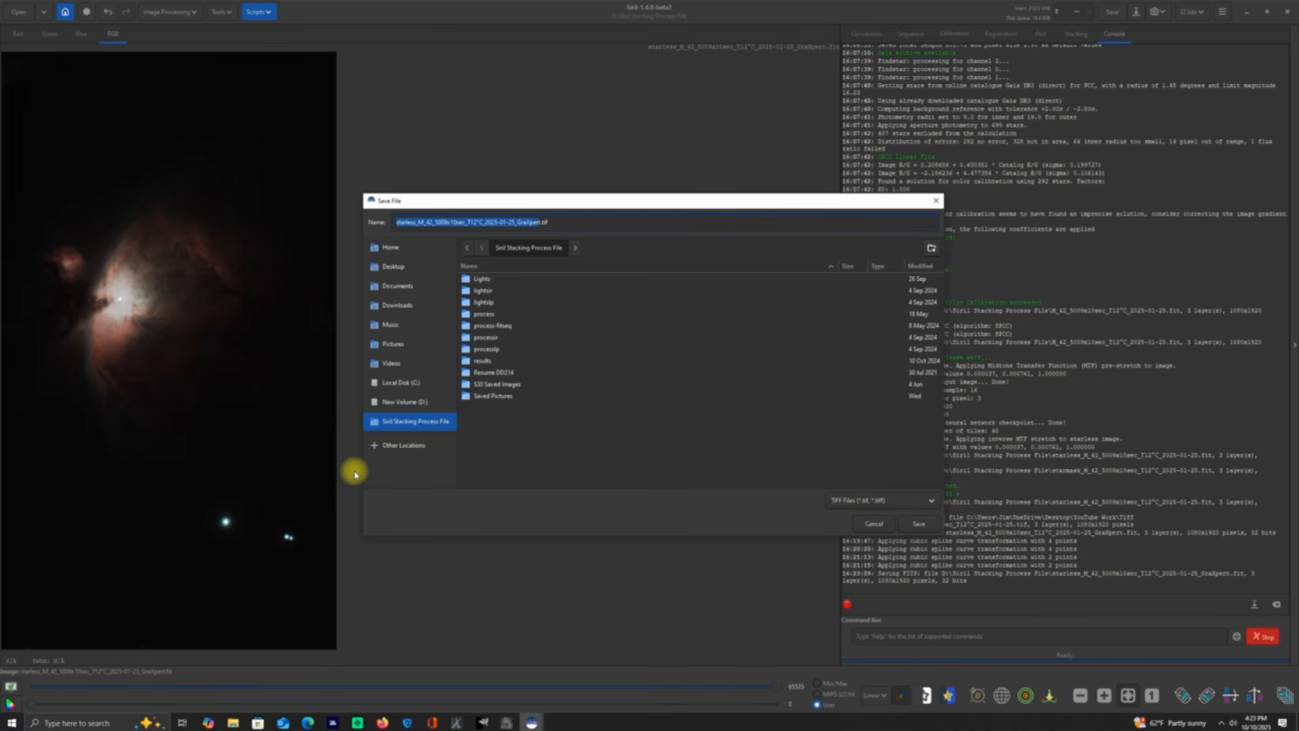
text(Layer 2)
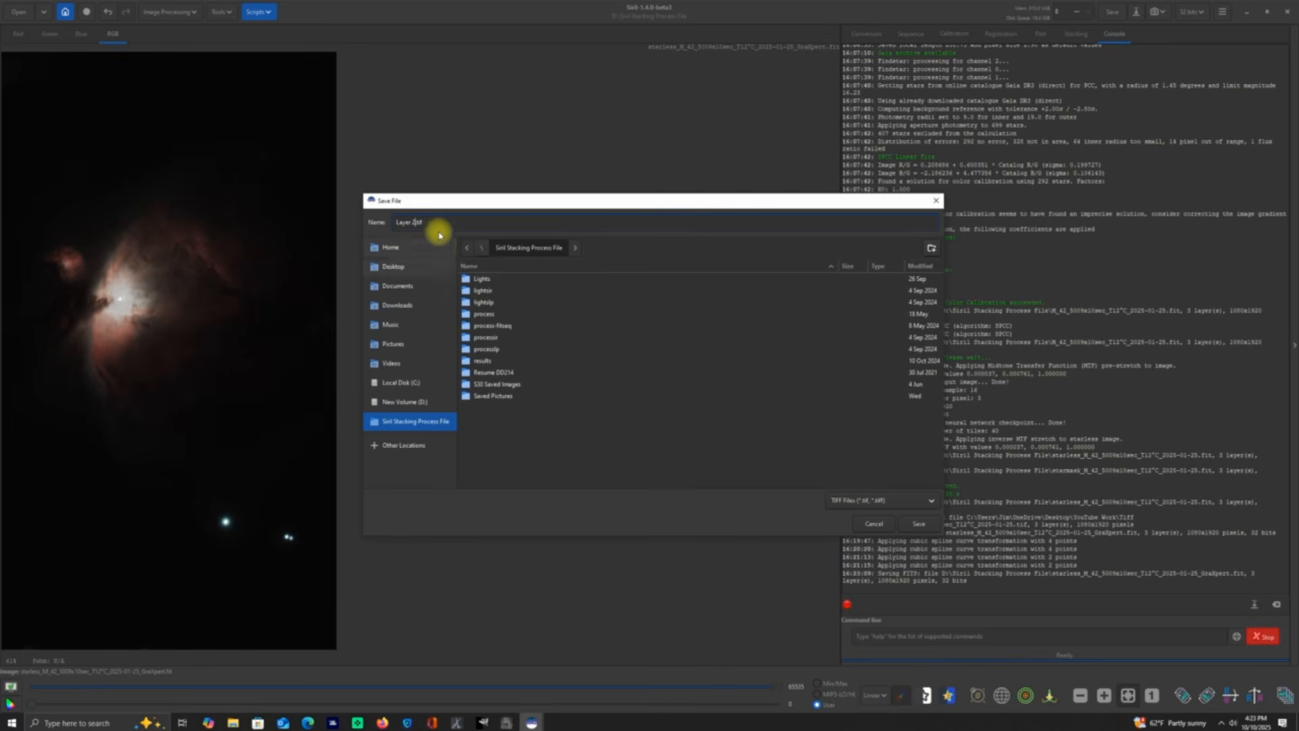
Step: Save the TIFF copy into the Tiff Holder folder inside YouTube Work on the Desktop
click(391, 266)
click(390, 268)
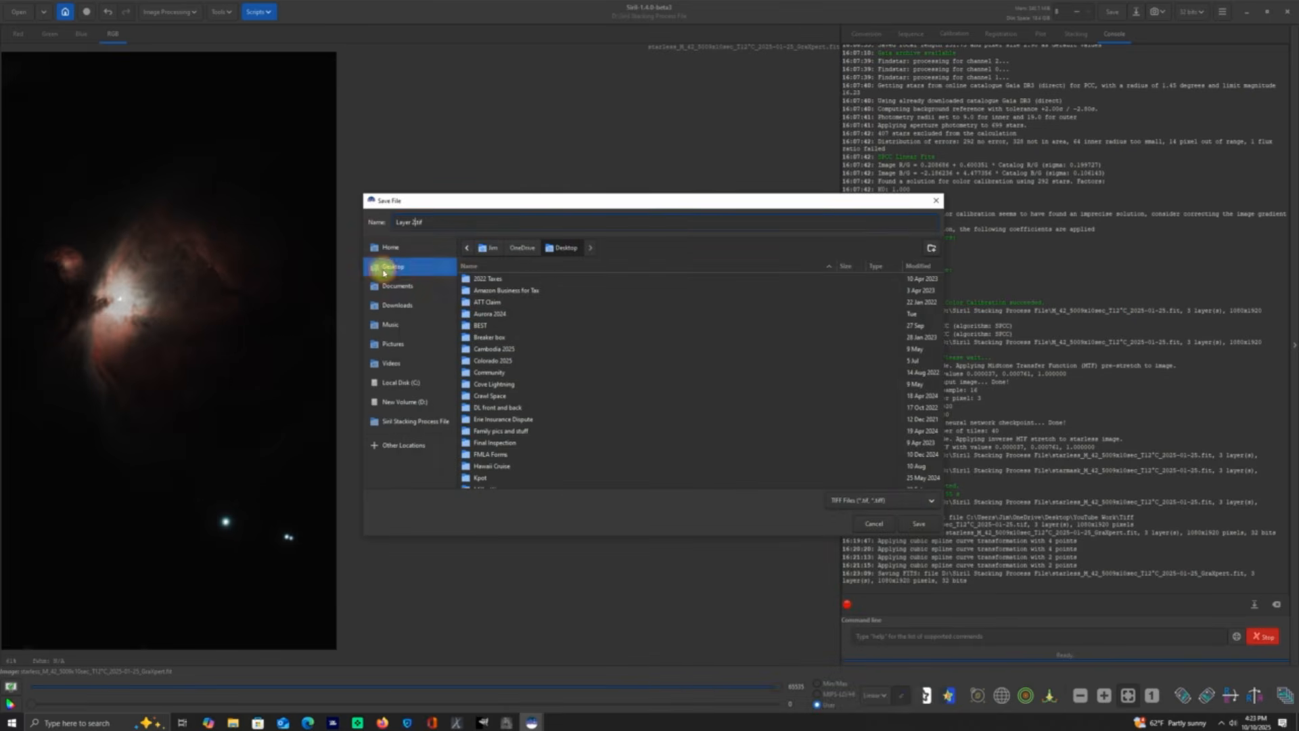
drag(941, 314, 940, 452)
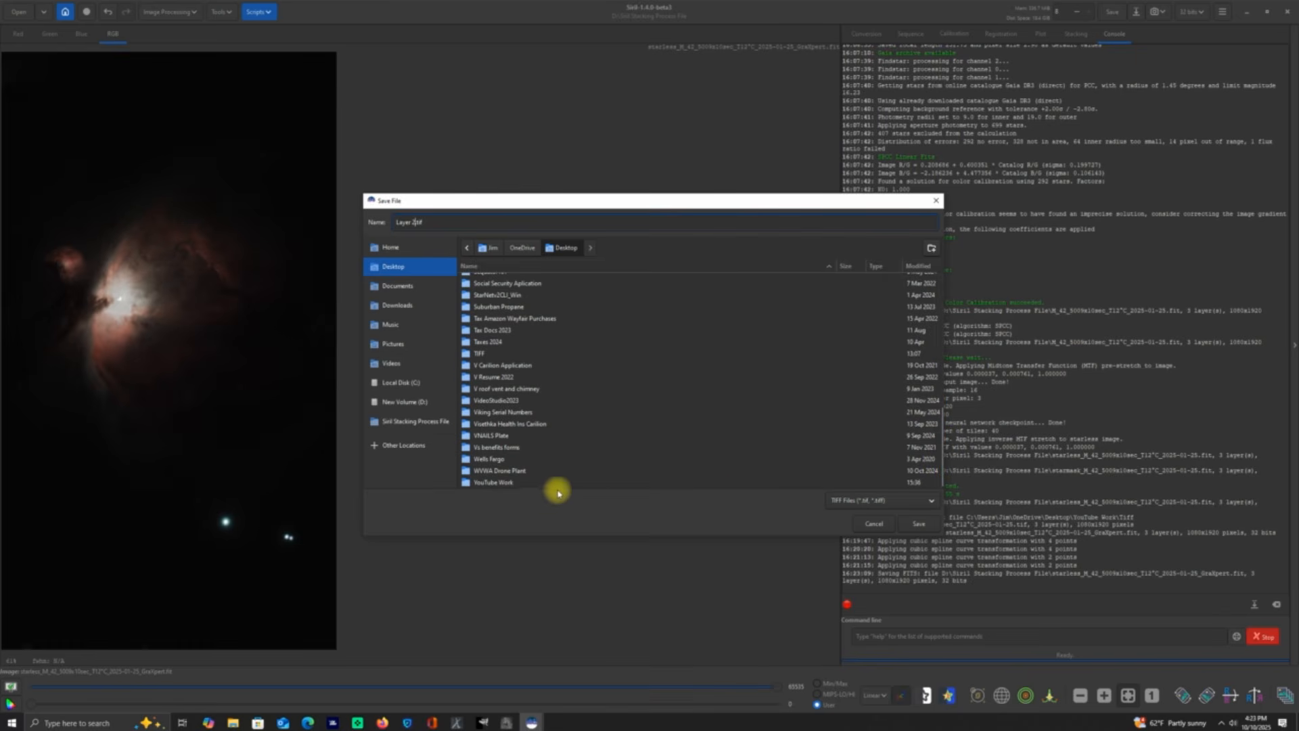
double_click(506, 483)
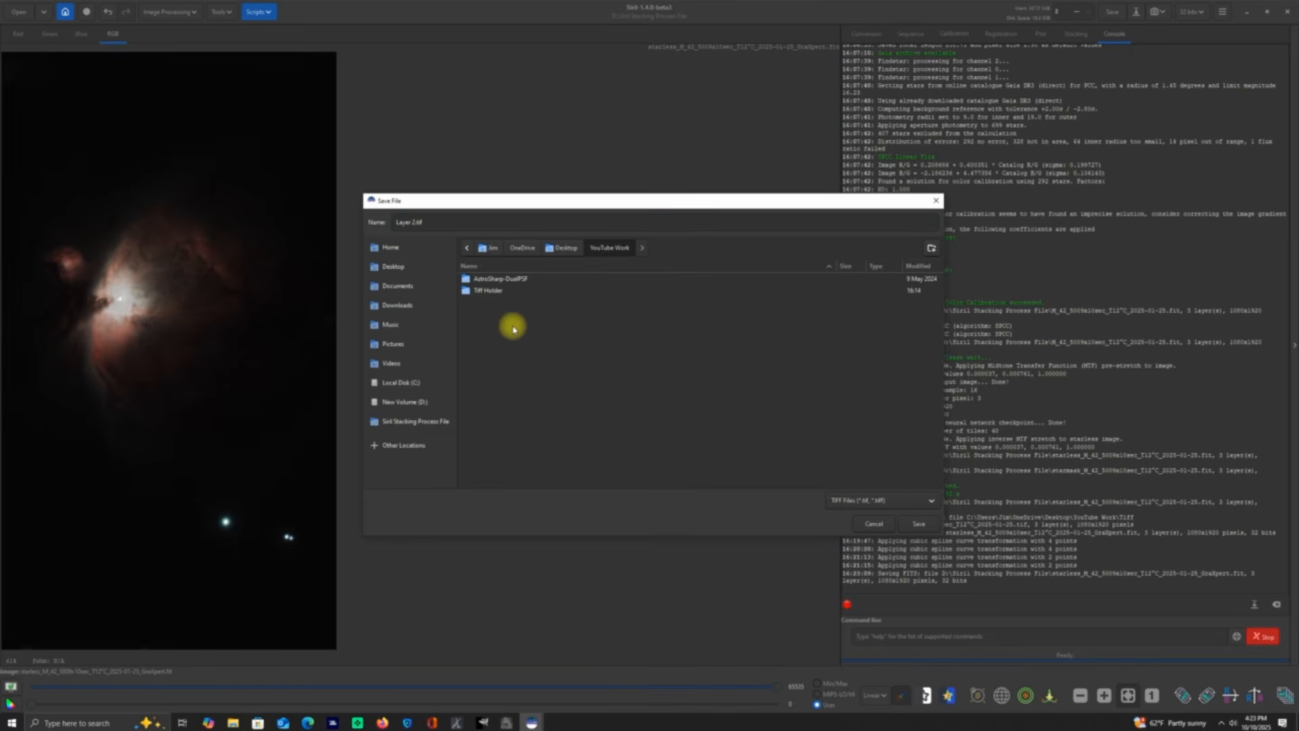
double_click(490, 291)
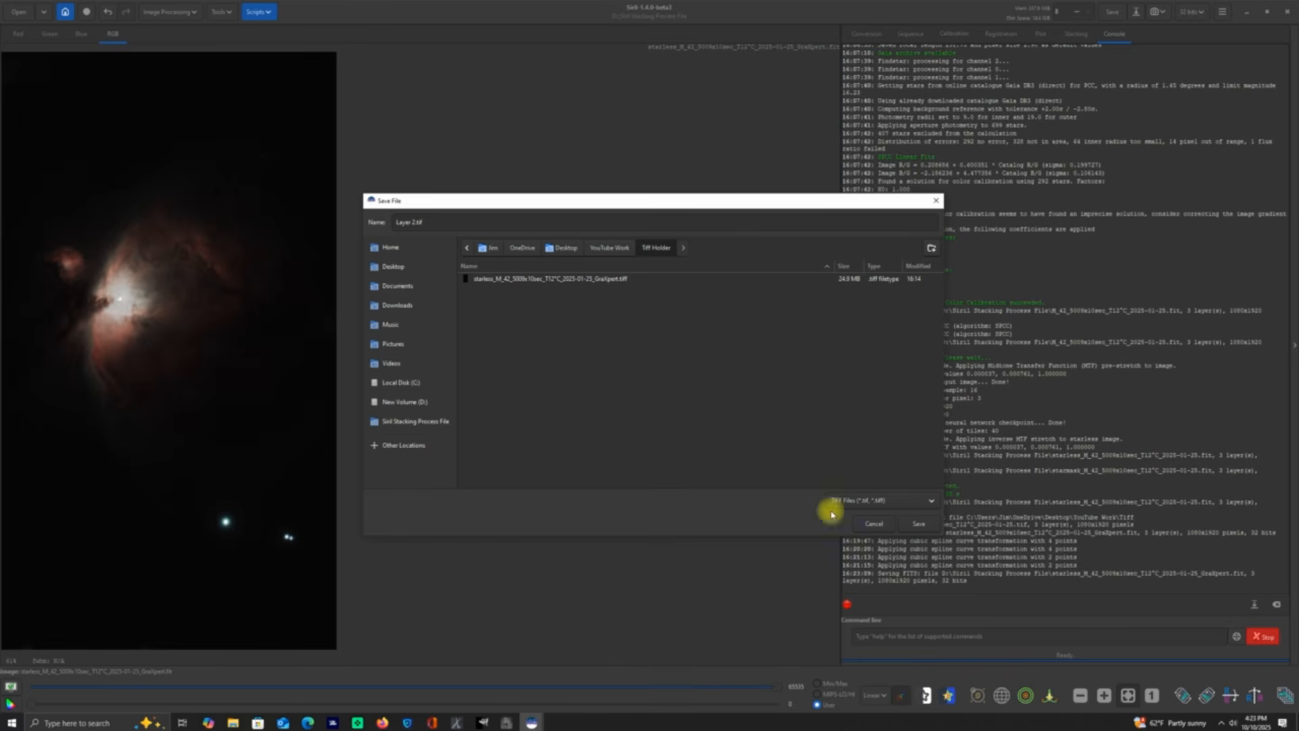
click(922, 525)
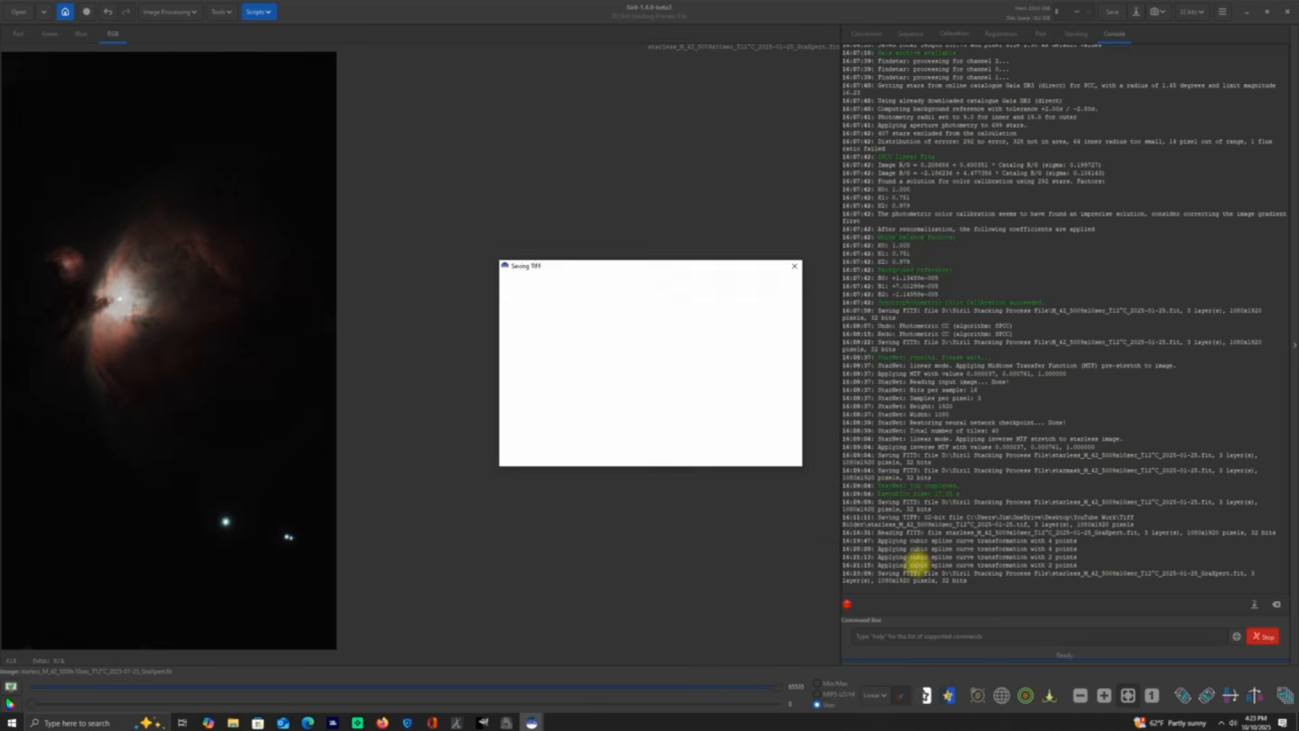
click(778, 454)
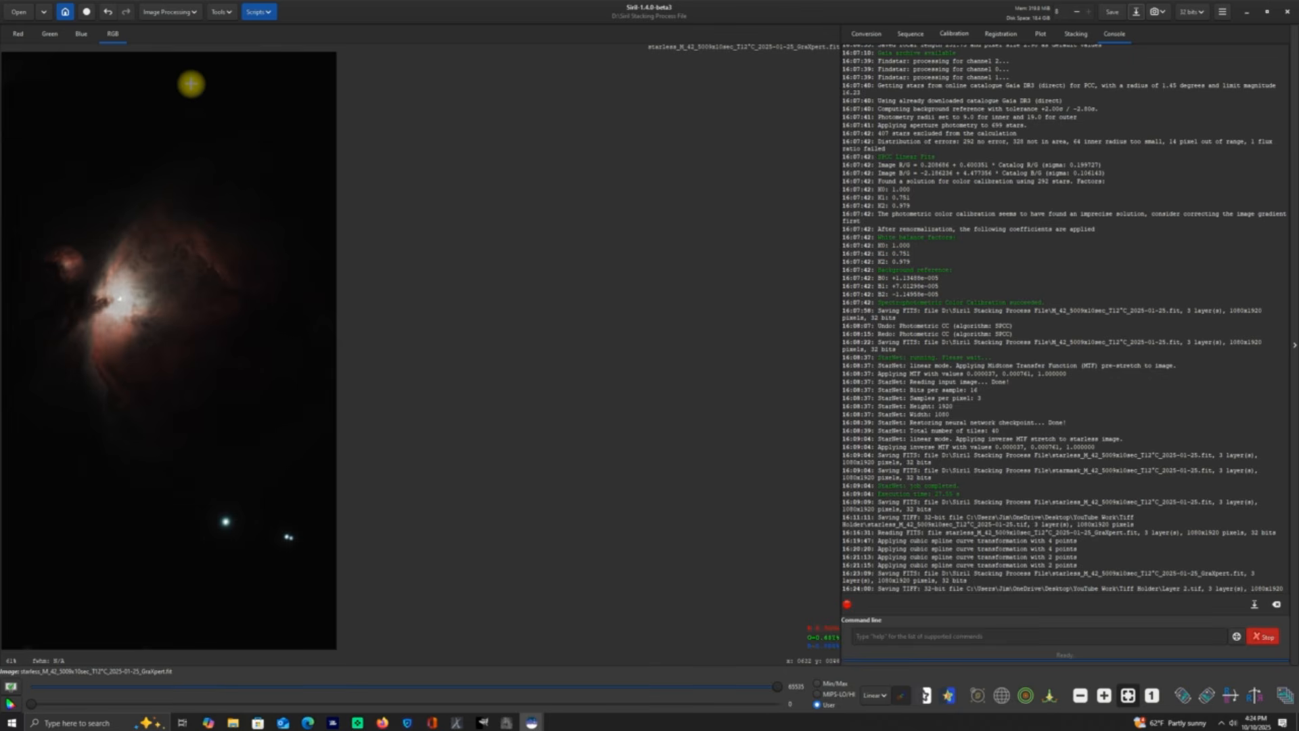
Step: Start another Generalised Hyperbolic Stretch with the colour stretch model set to Human weighted luminance
click(195, 12)
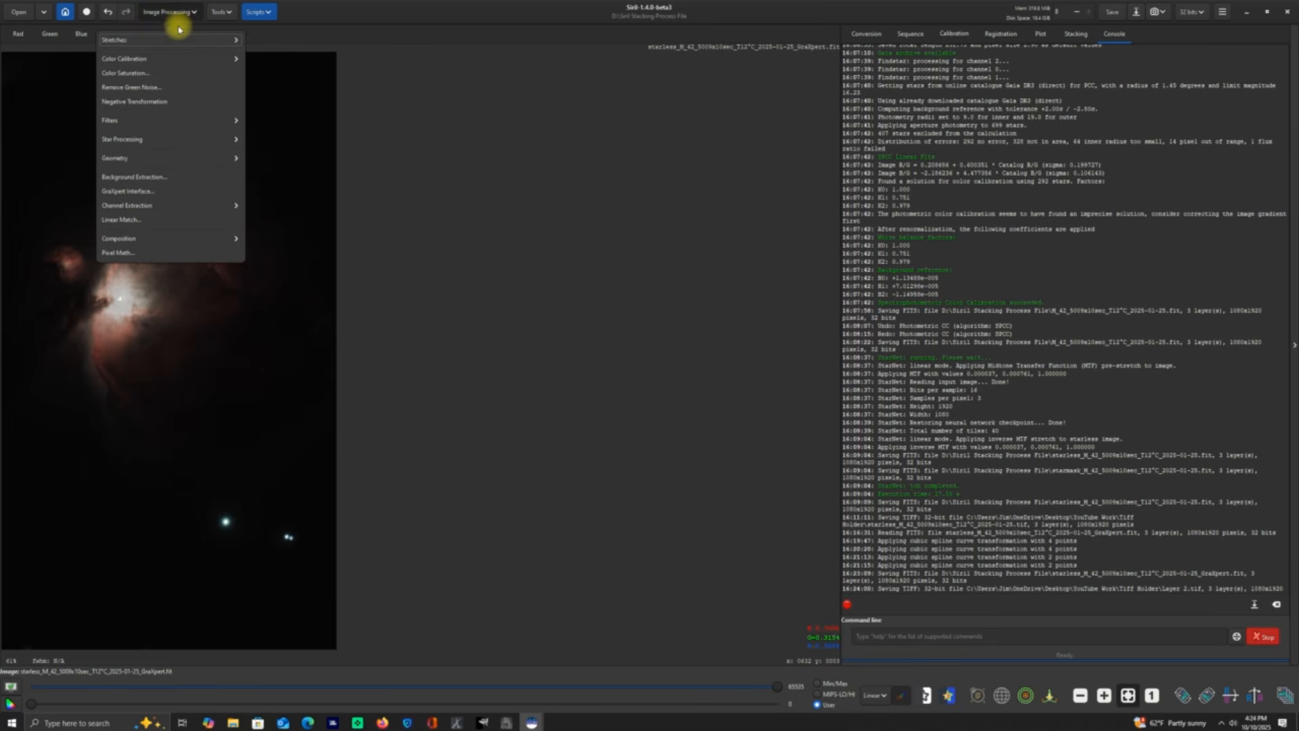
click(174, 40)
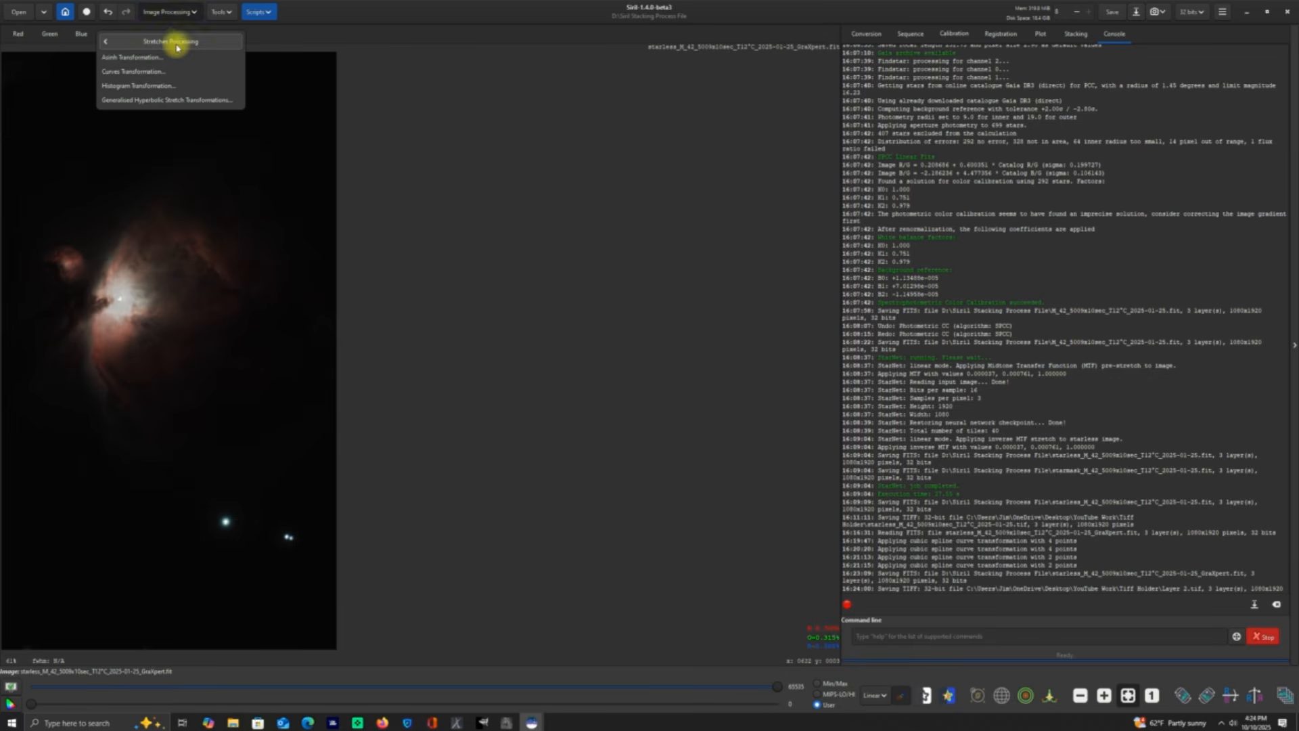
click(167, 102)
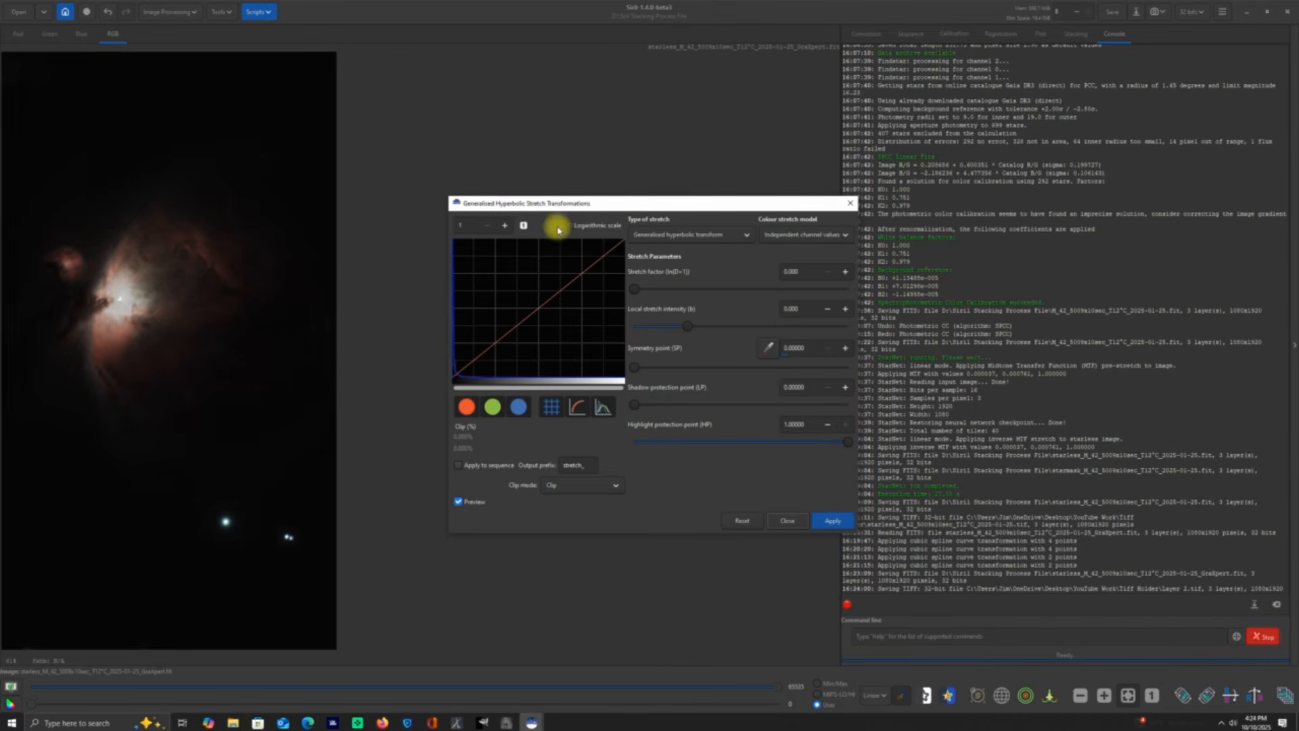
click(846, 236)
click(819, 251)
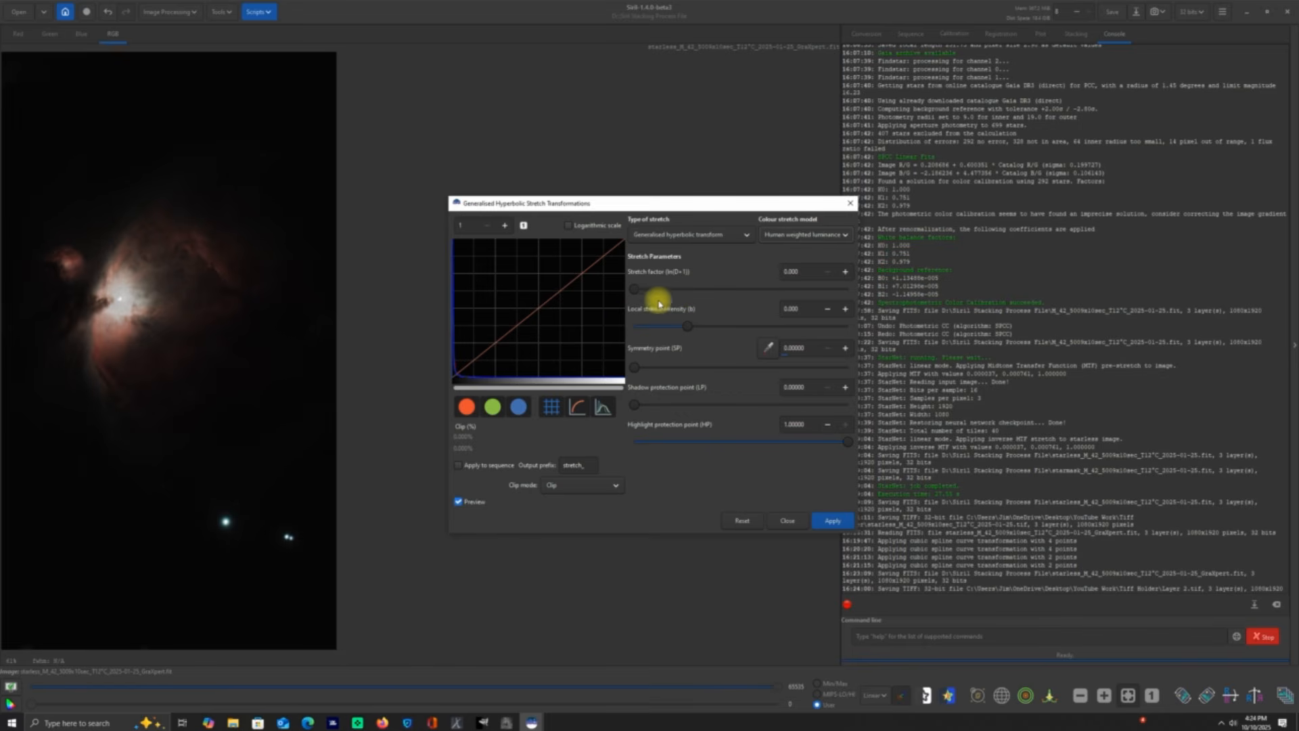
Step: Sample the symmetry point from the faint nebulosity below the core, about 0.051, and apply a stretch factor of about 1.575
click(148, 358)
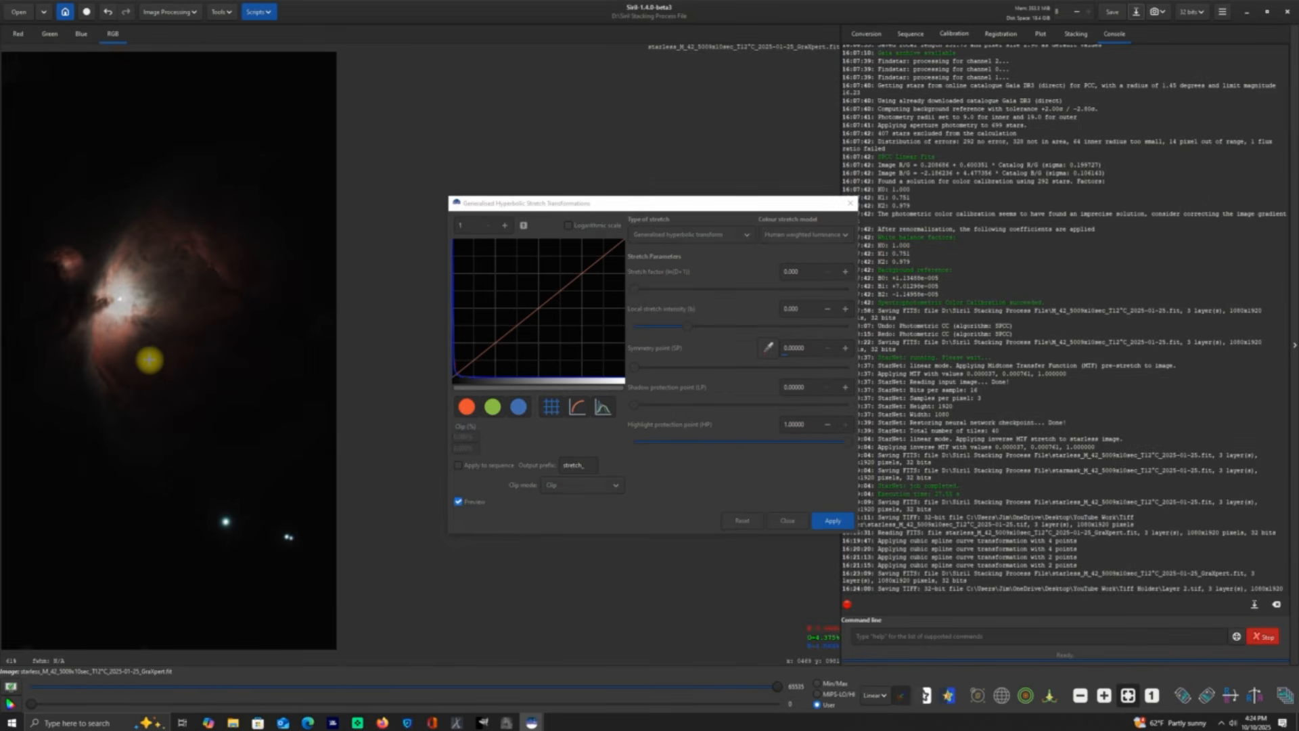
click(151, 359)
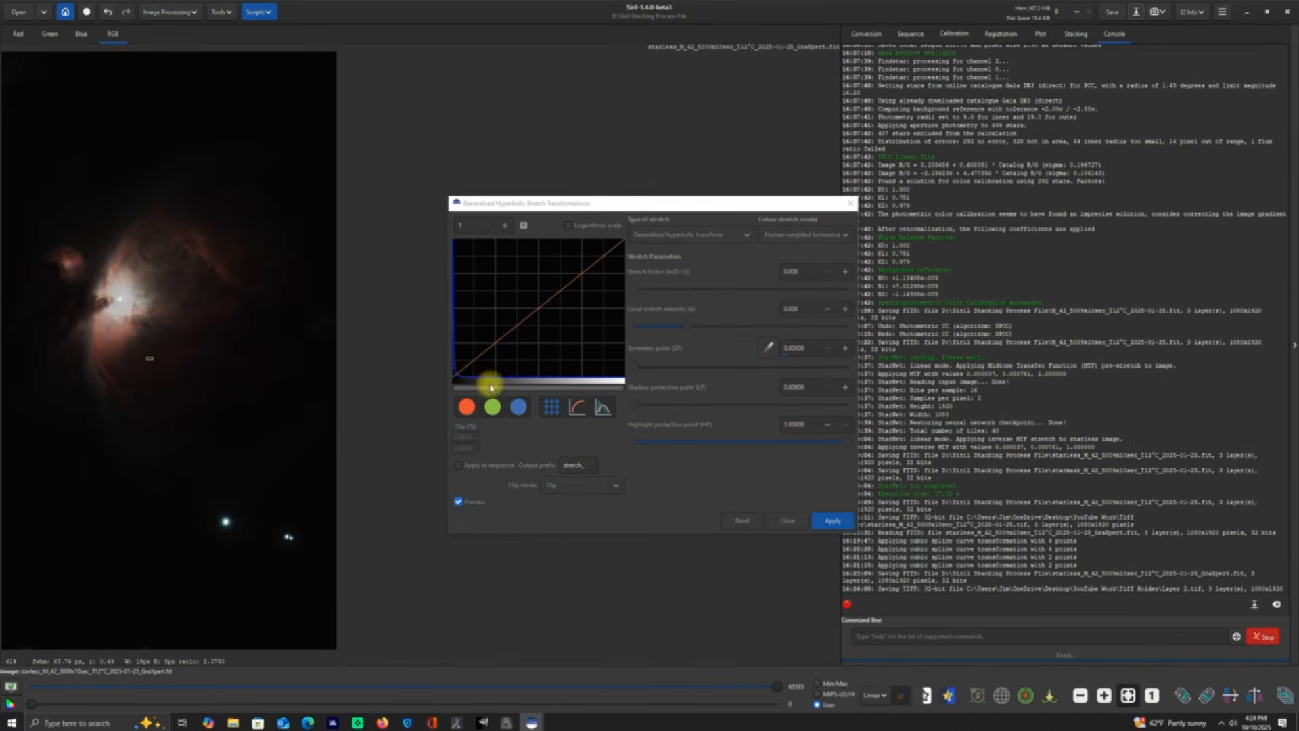
click(771, 349)
drag(636, 290, 669, 290)
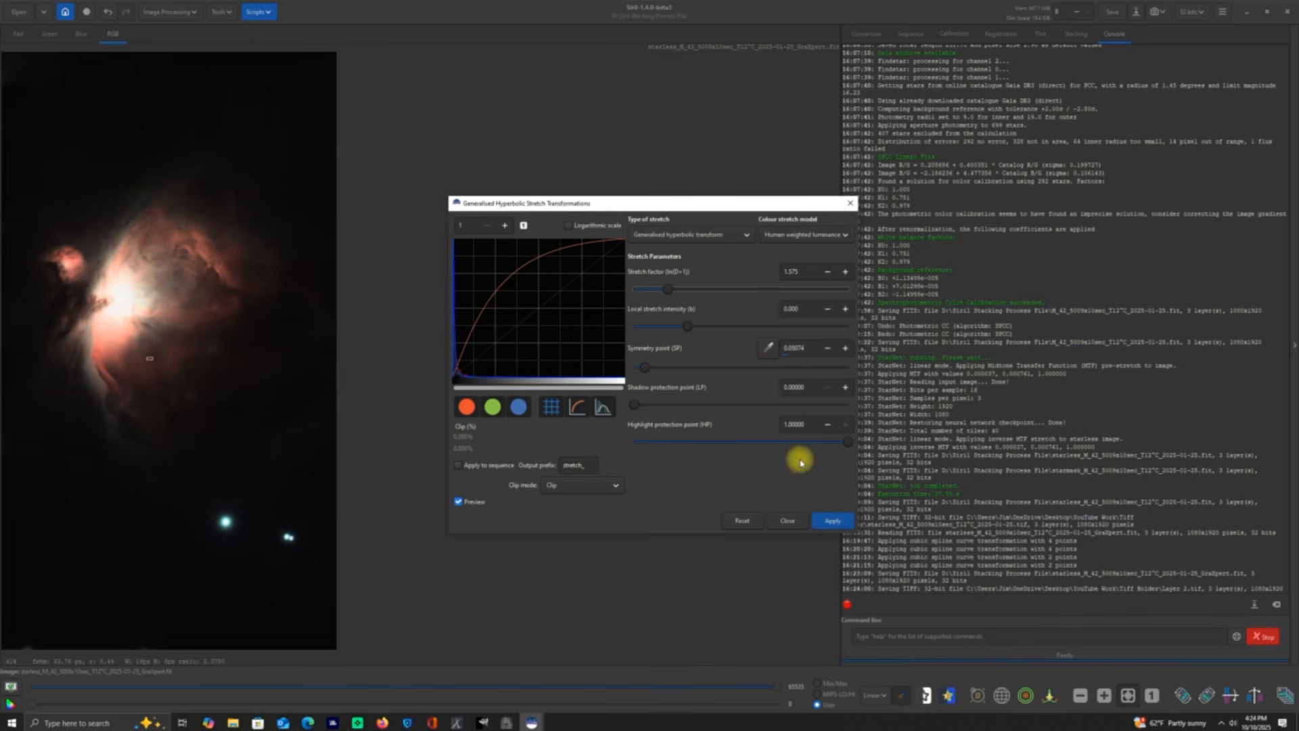
click(834, 524)
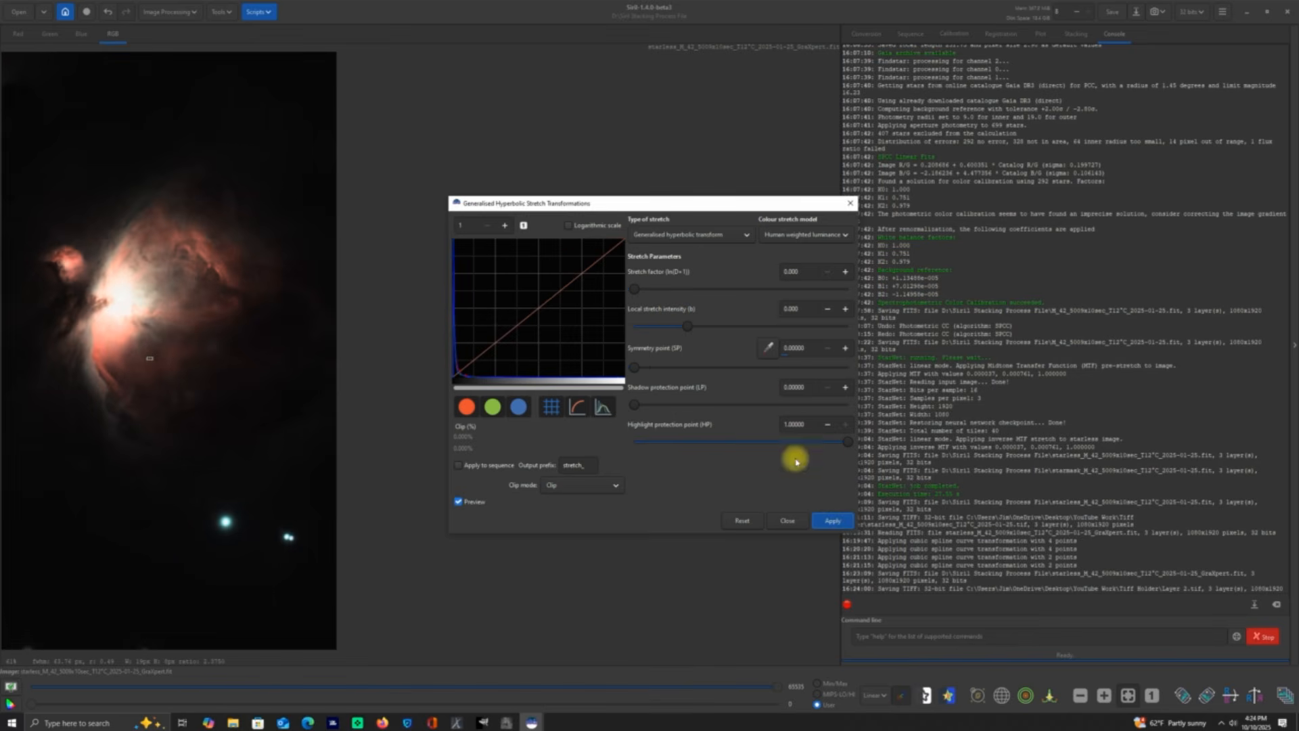
Step: Apply a second hyperbolic stretch with a raised stretch factor to brighten the outer nebula, and clear the sample selection
drag(635, 290, 669, 291)
click(833, 521)
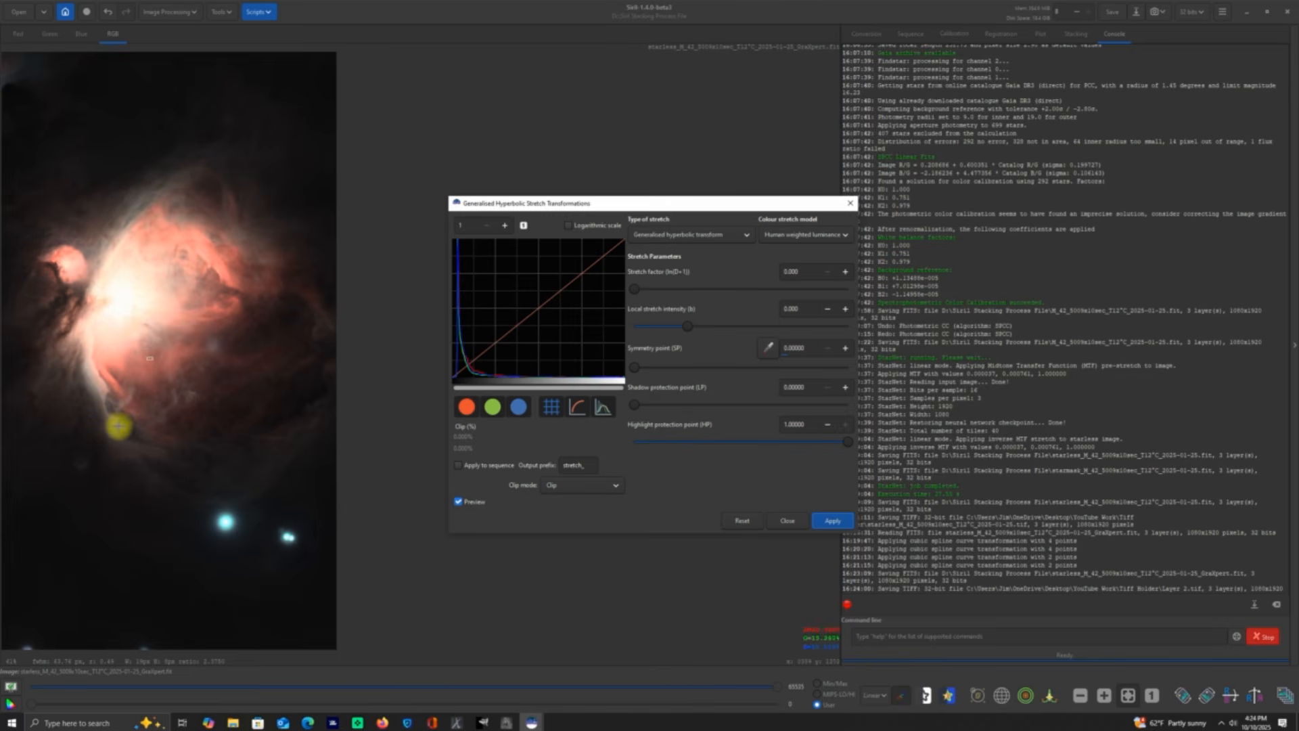
click(150, 358)
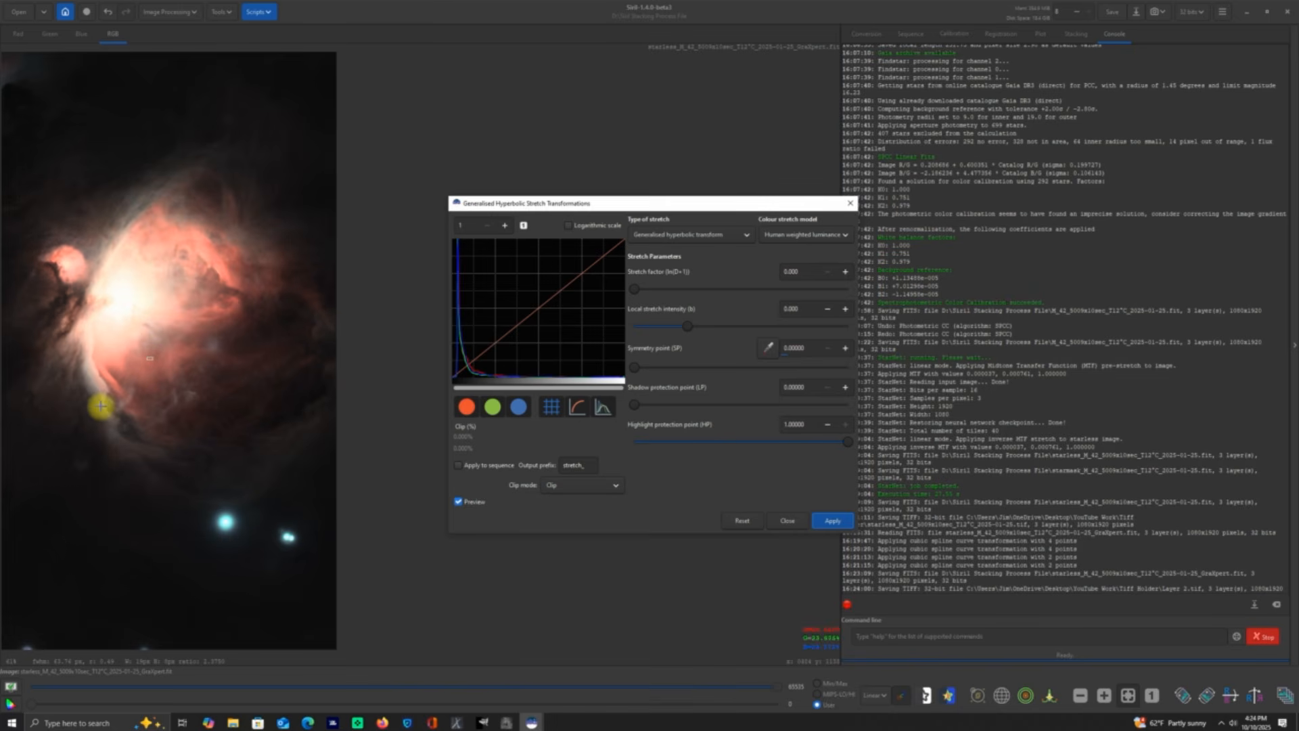
click(99, 406)
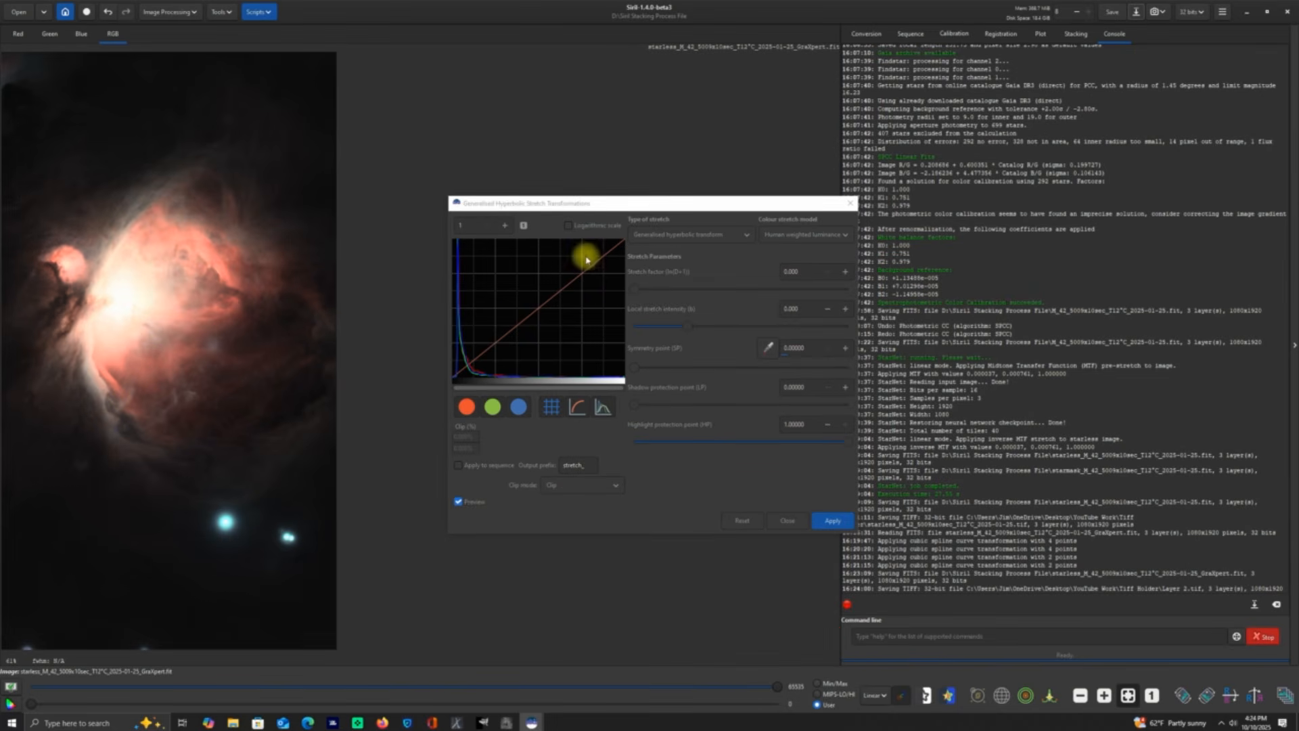
Step: Examine the stretched histogram on a logarithmic scale and return it to the linear scale
click(569, 225)
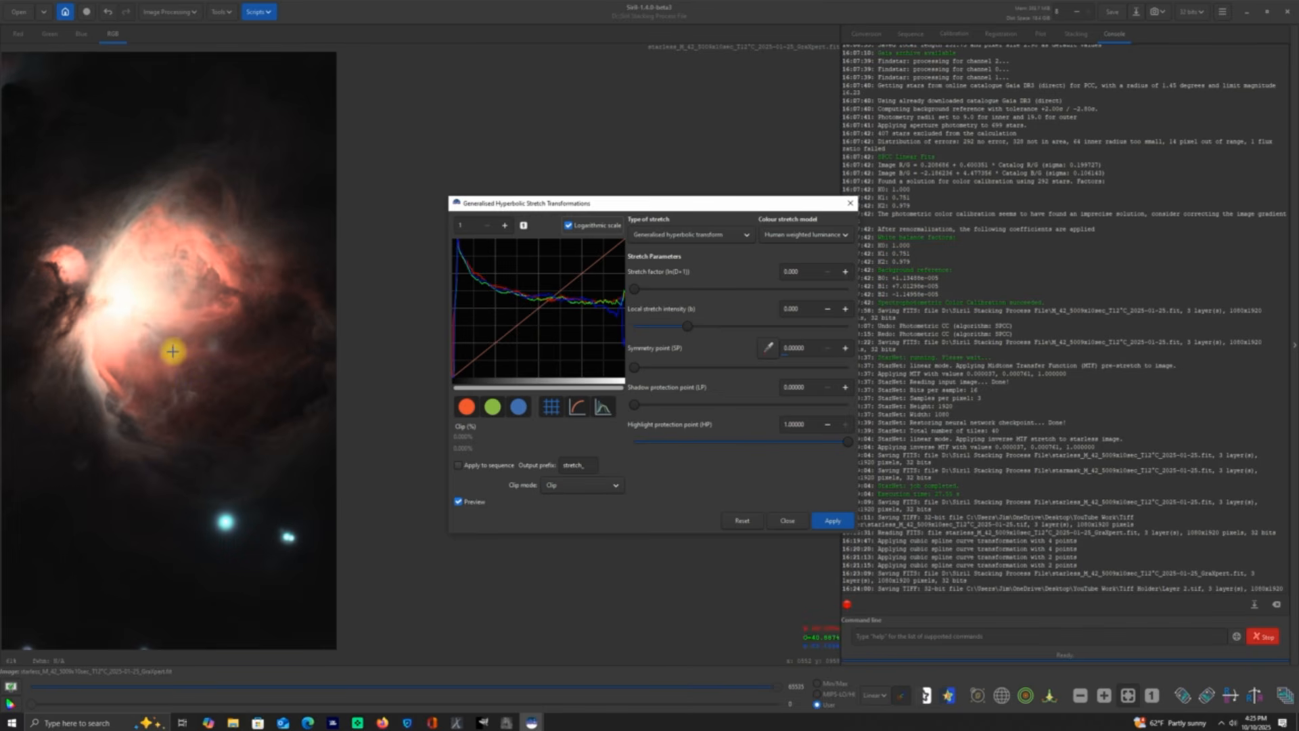
click(567, 225)
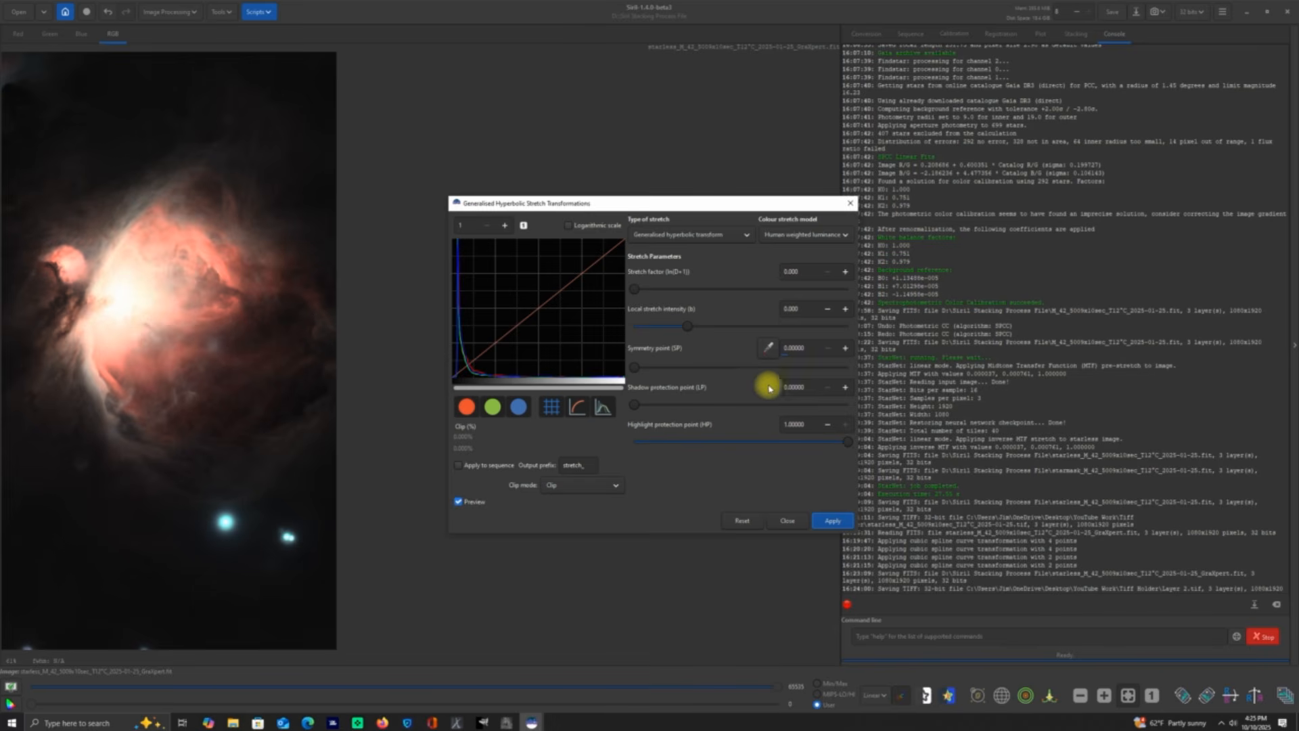
Step: Darken the background with a small linear black point shift and save the stretched FITS image
click(747, 234)
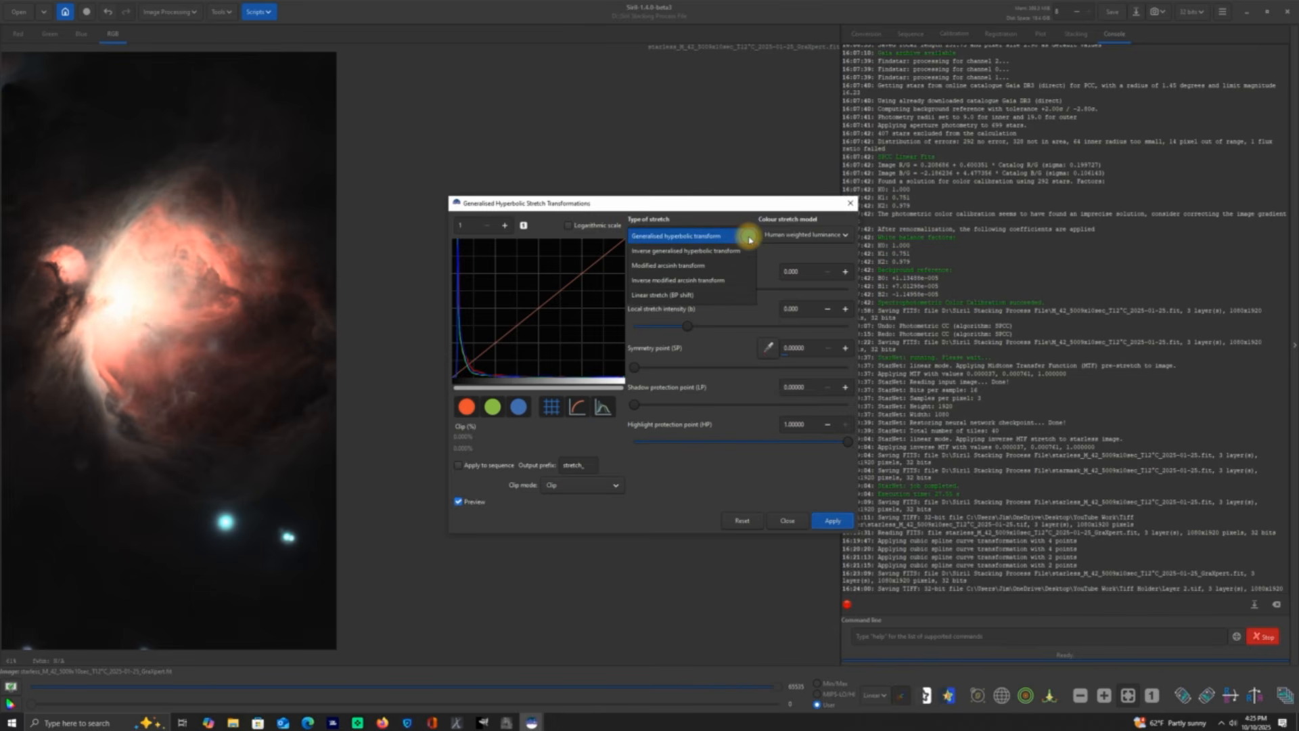
click(685, 300)
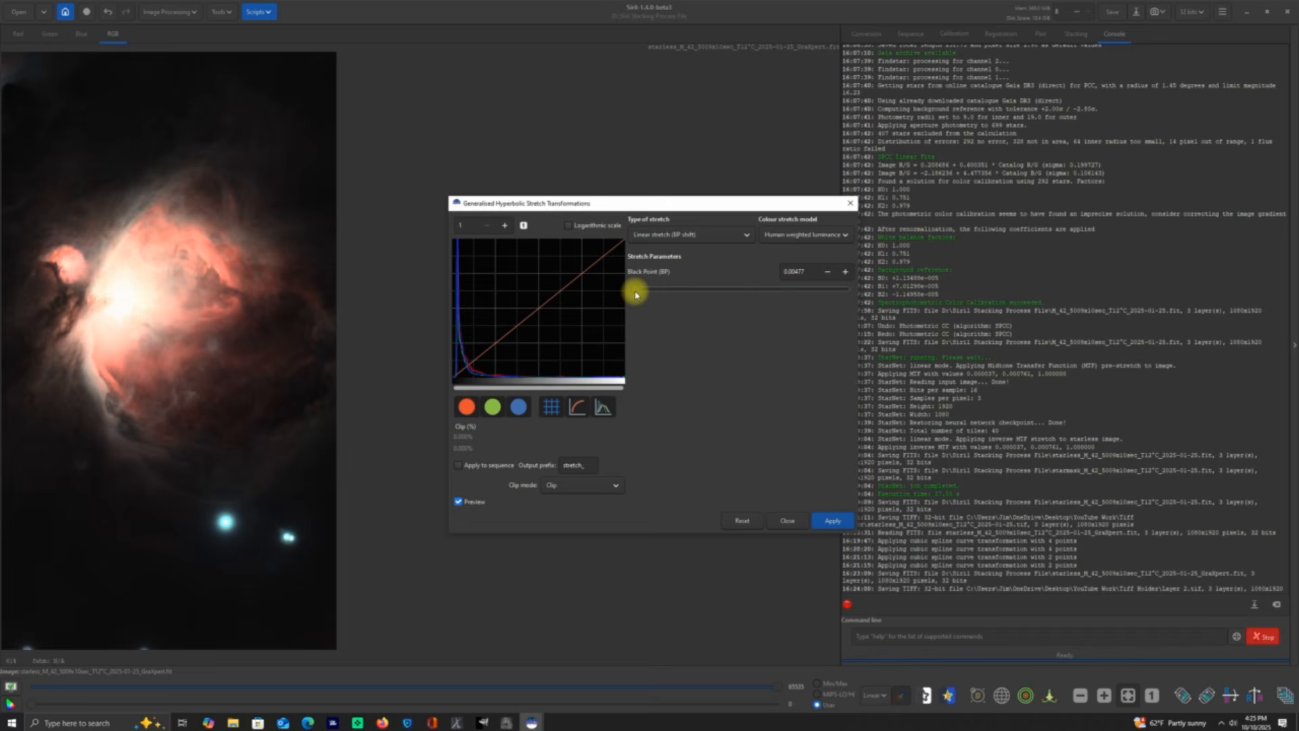
click(827, 272)
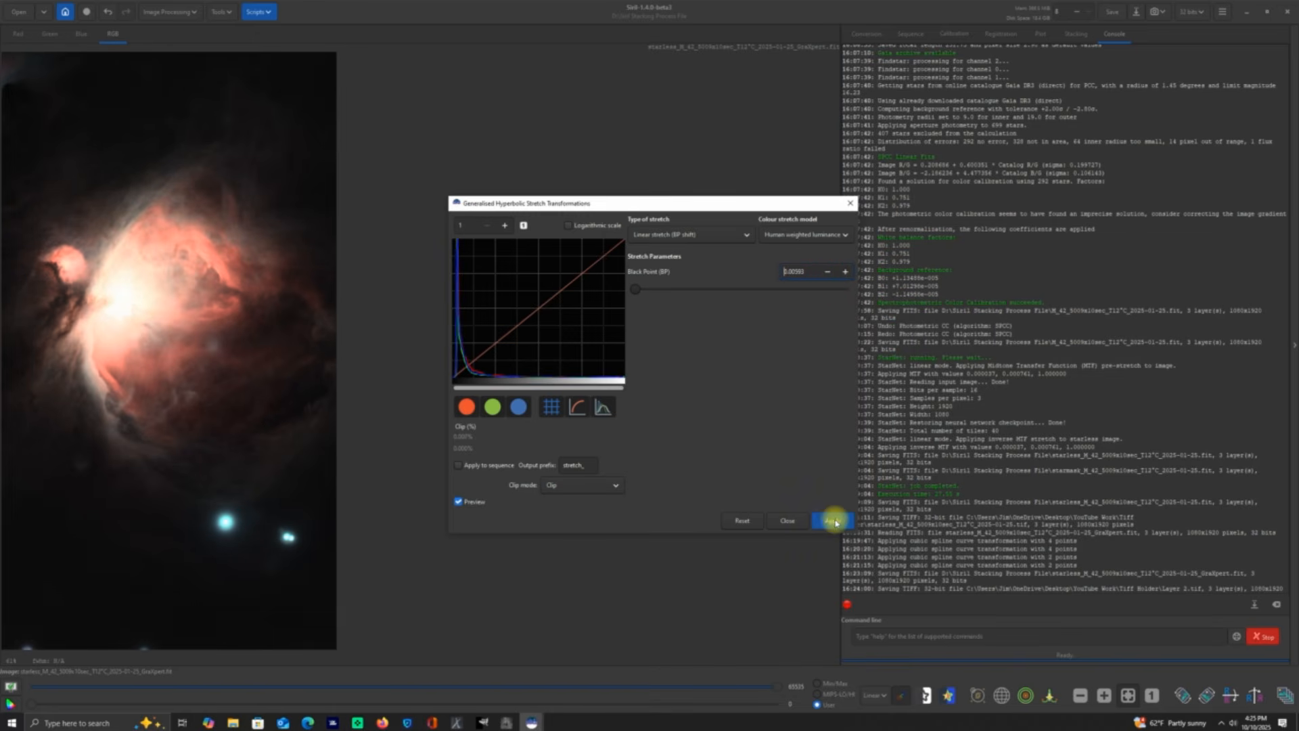
click(789, 519)
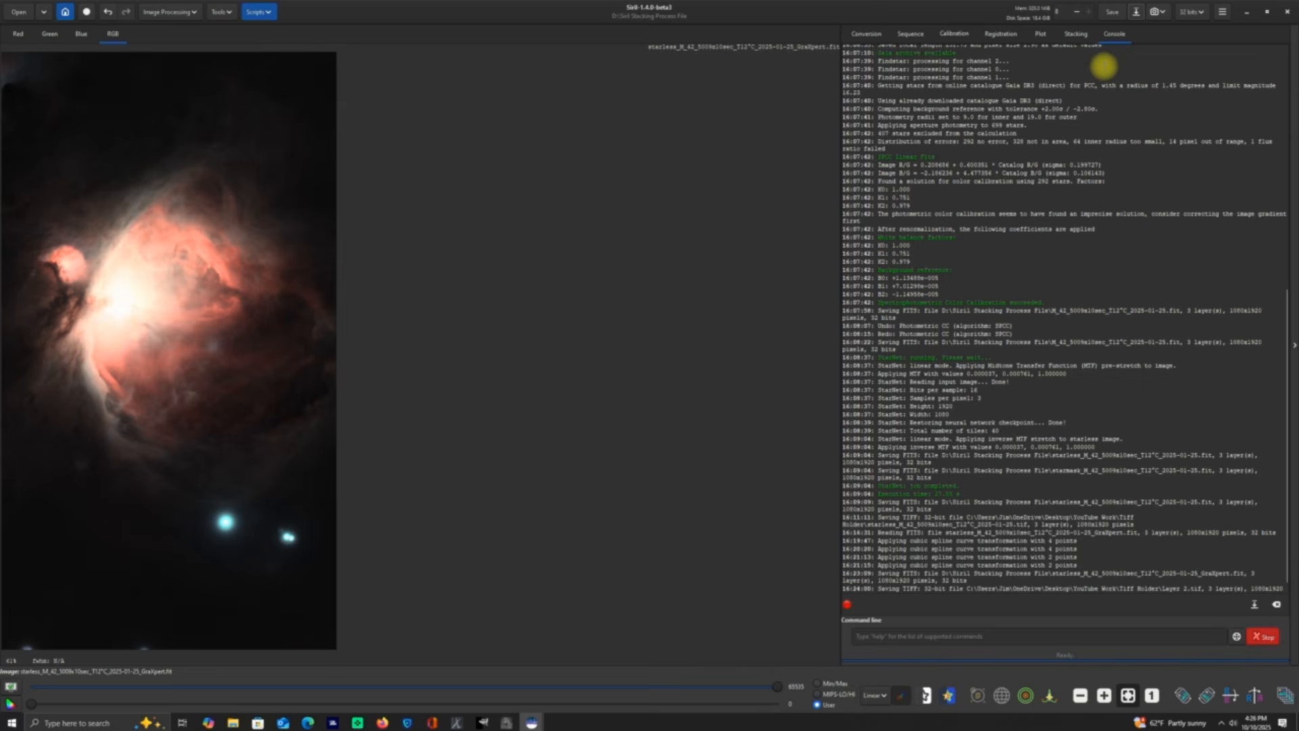
click(1113, 11)
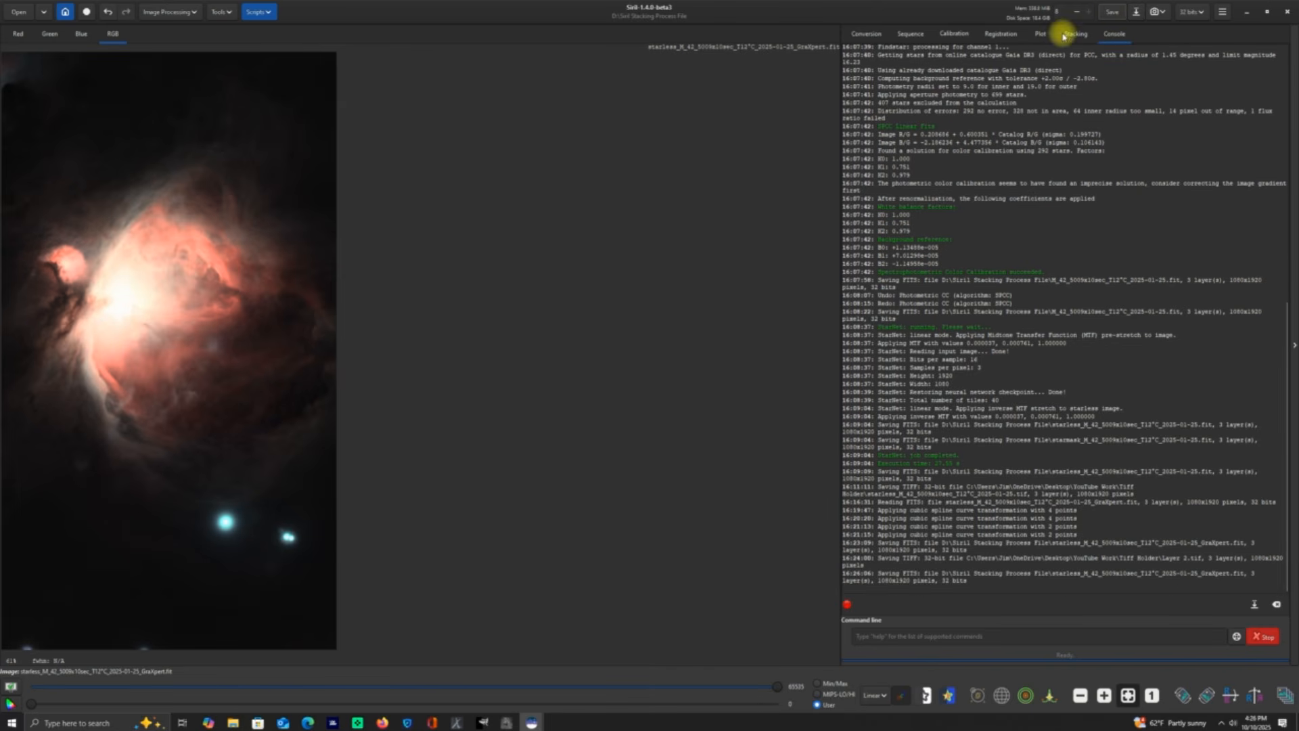
Step: Save the image as a TIFF under its existing base name in the desktop's YouTube Work/Tiff Holder folder
click(1138, 12)
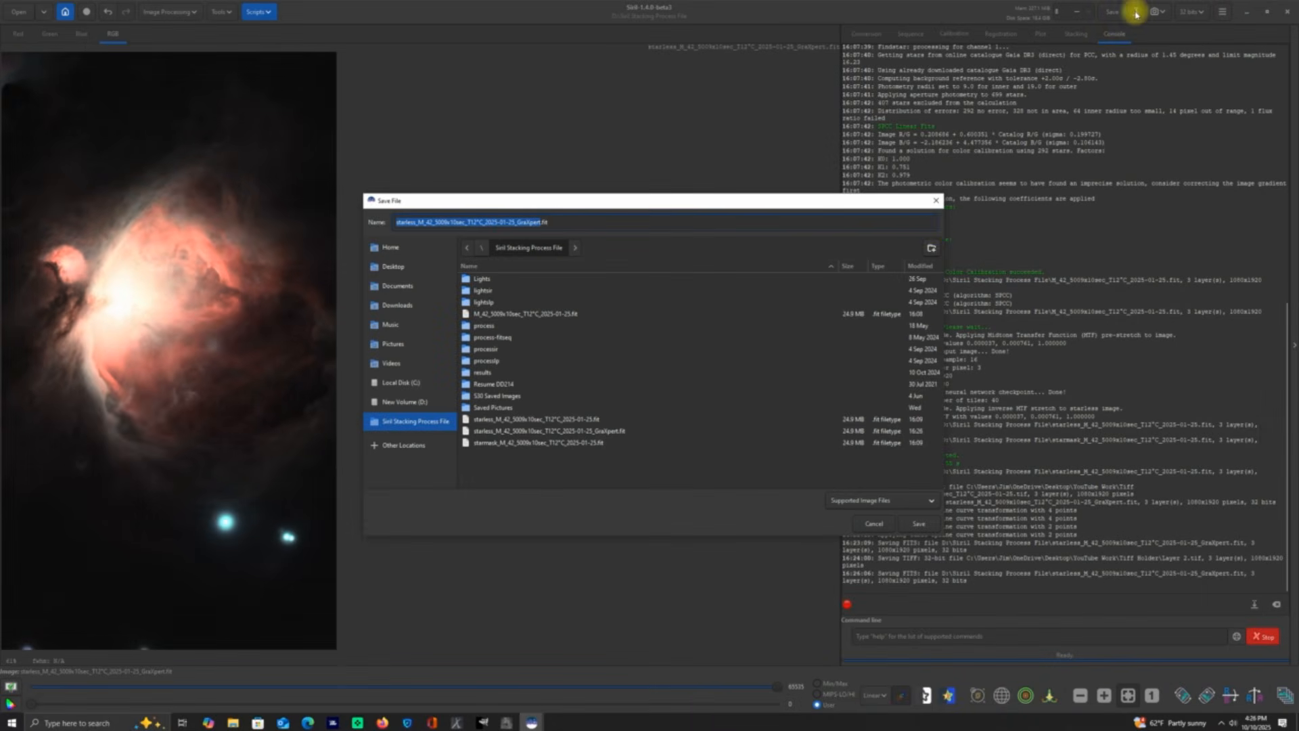
click(934, 504)
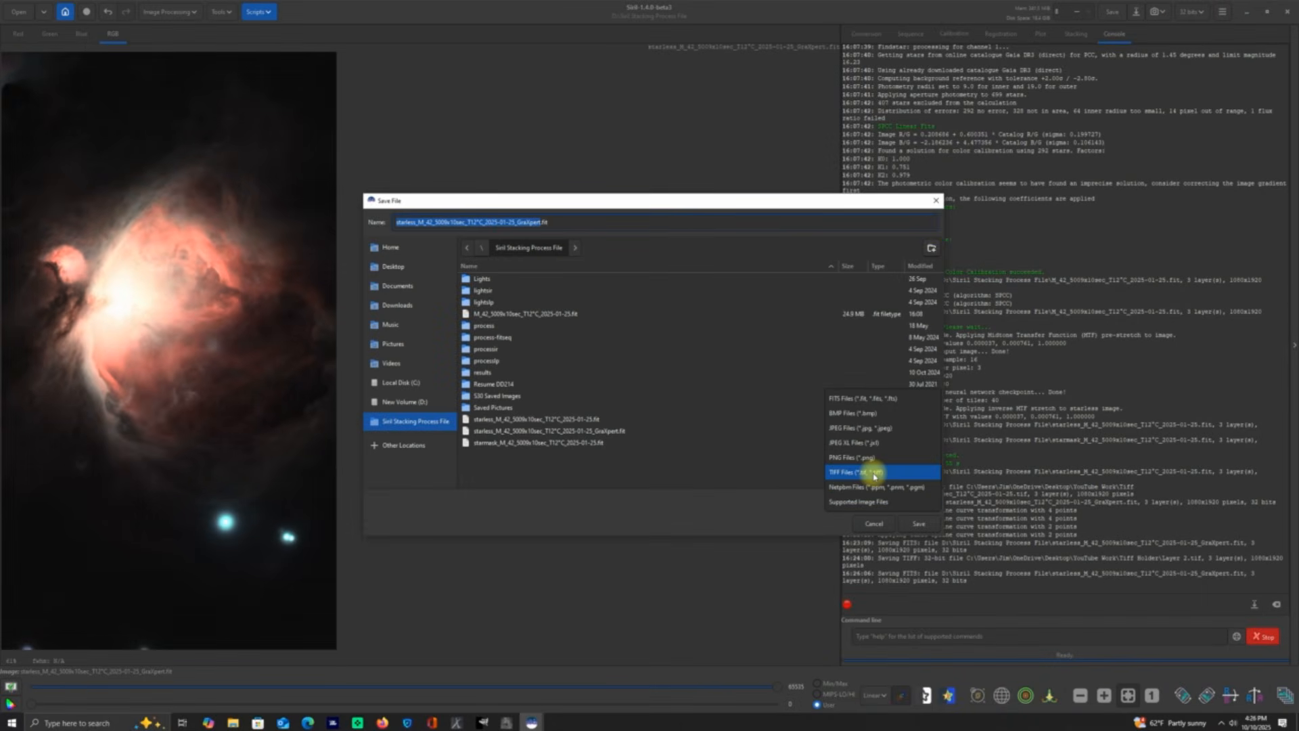
click(874, 476)
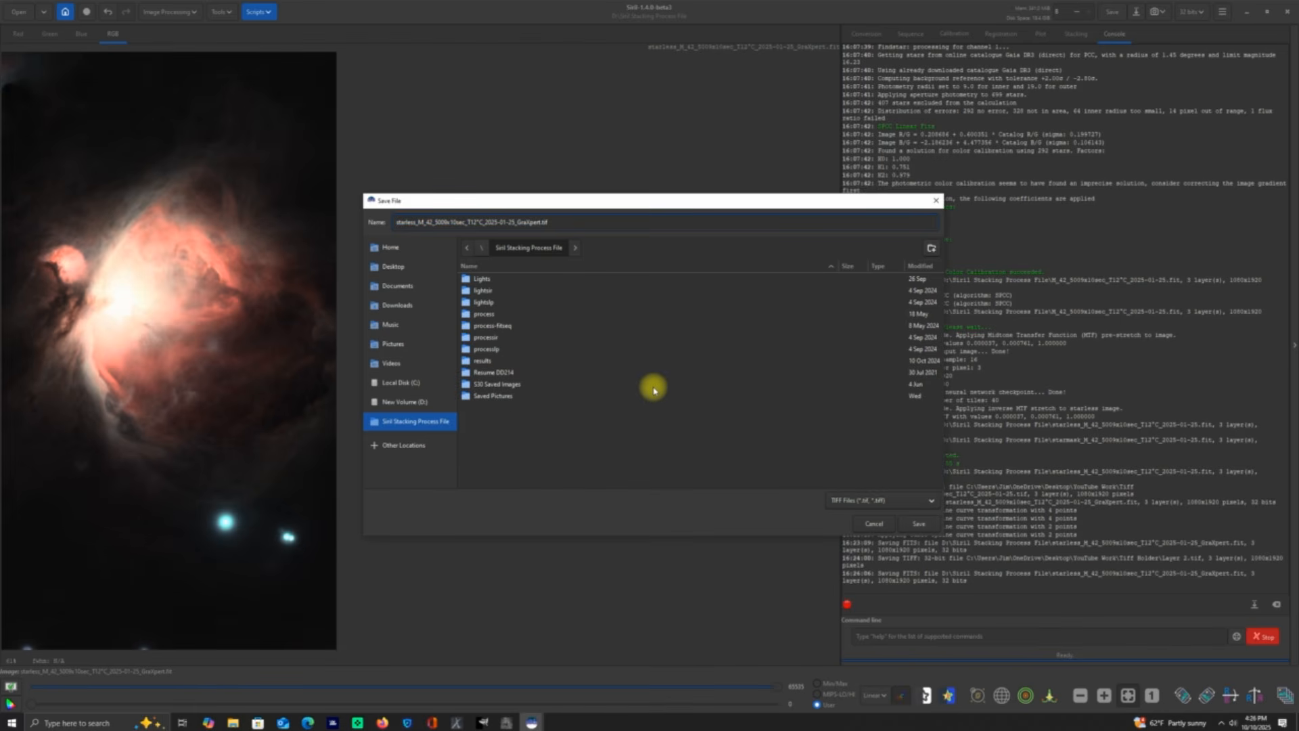
click(400, 267)
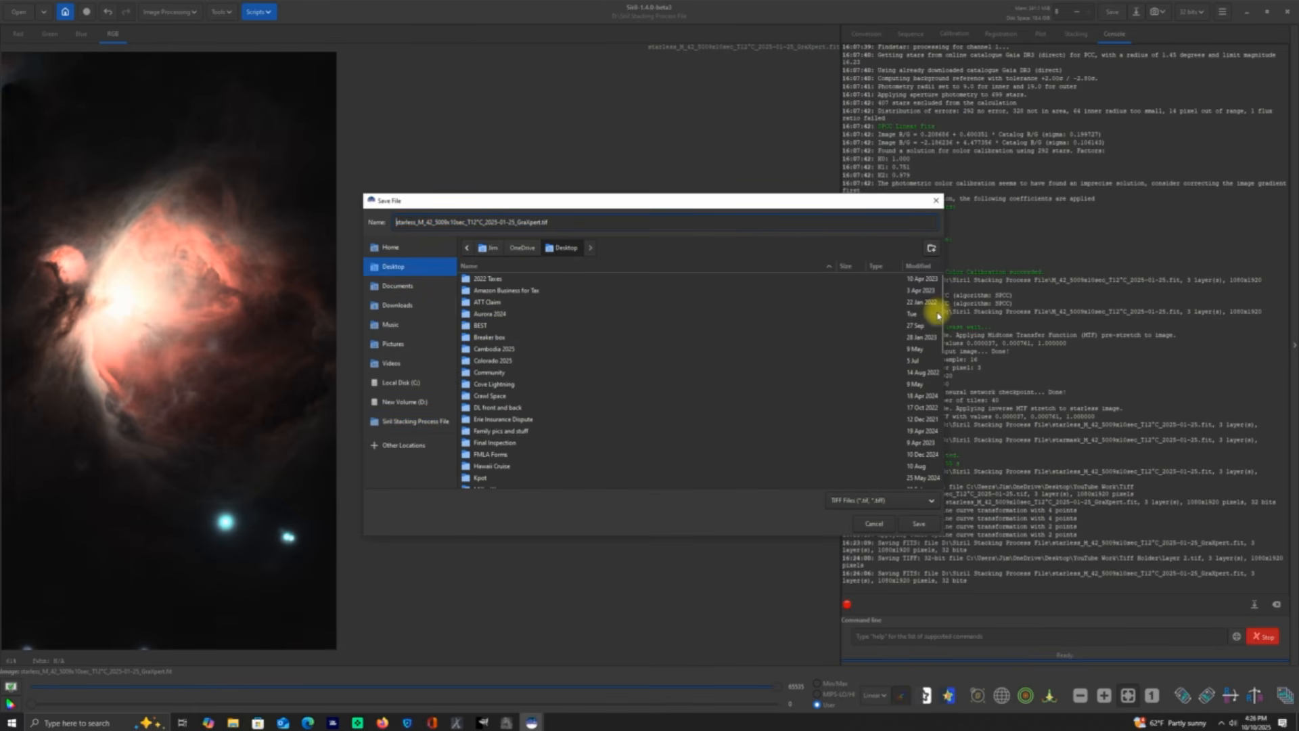
drag(940, 318, 910, 482)
double_click(499, 482)
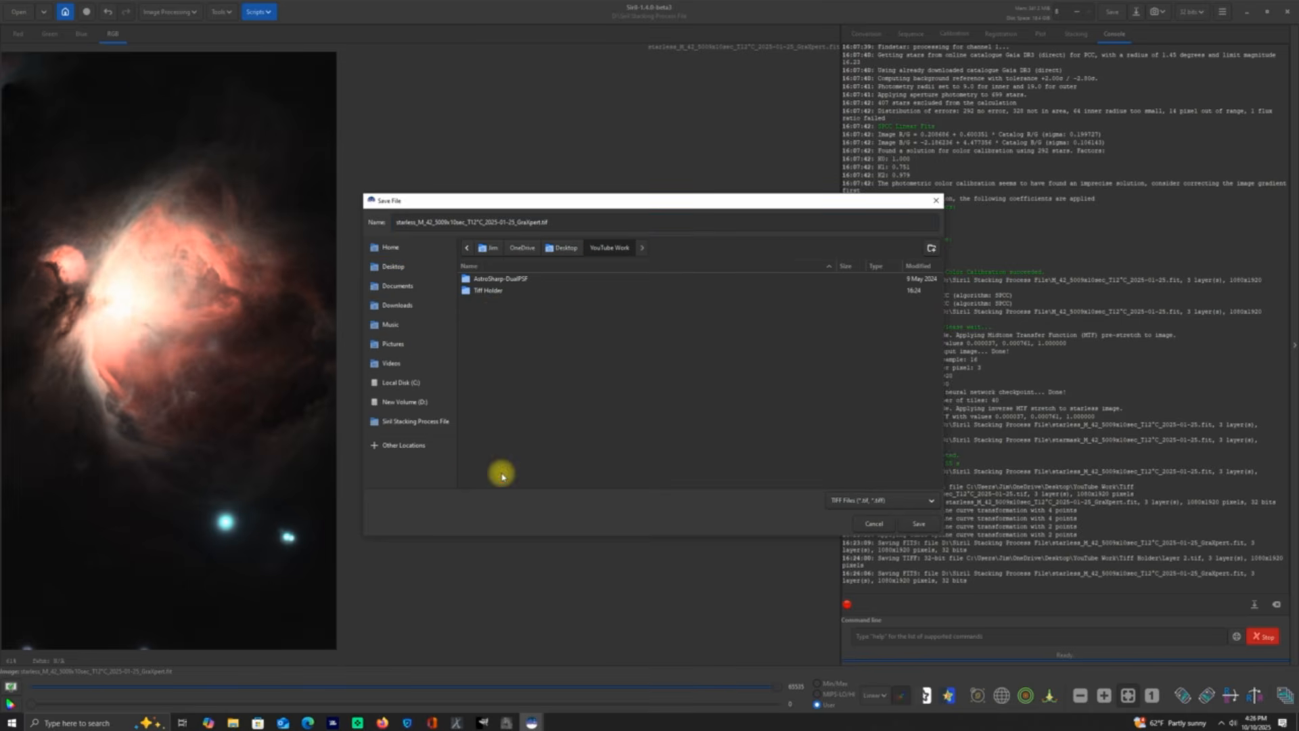
double_click(492, 290)
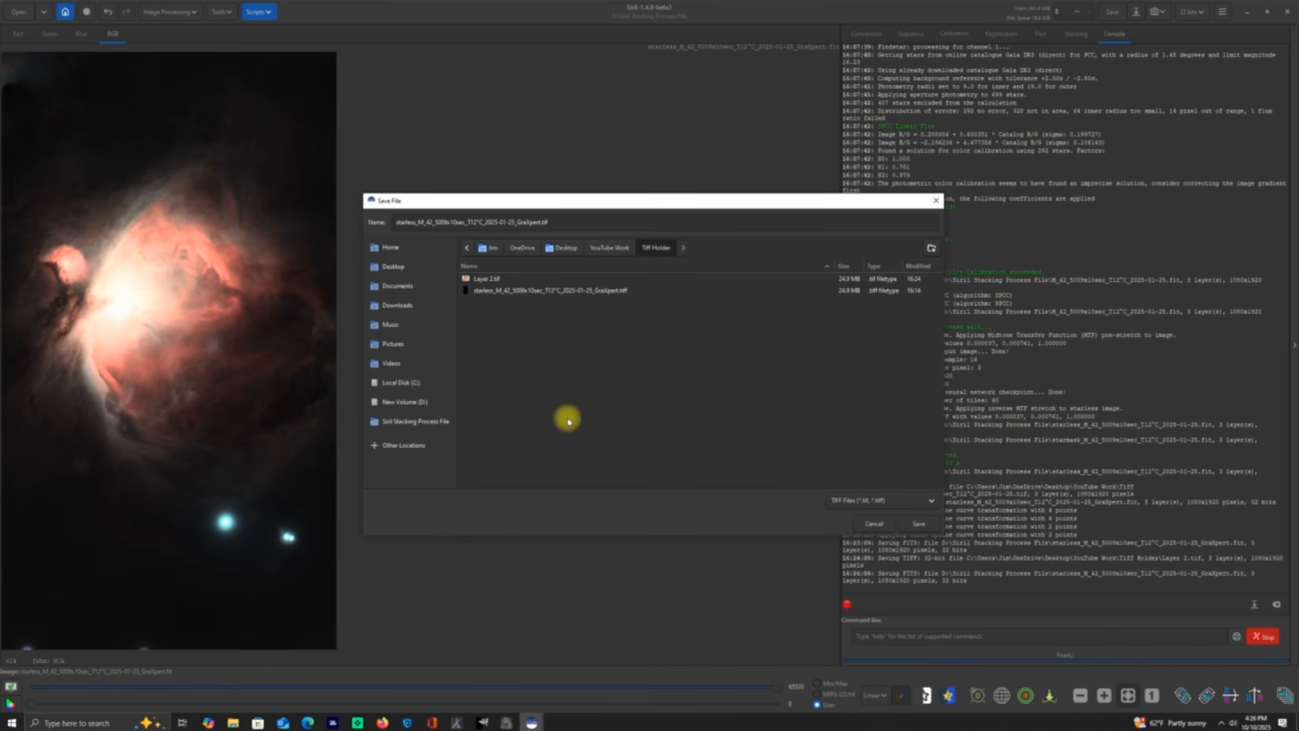
click(919, 525)
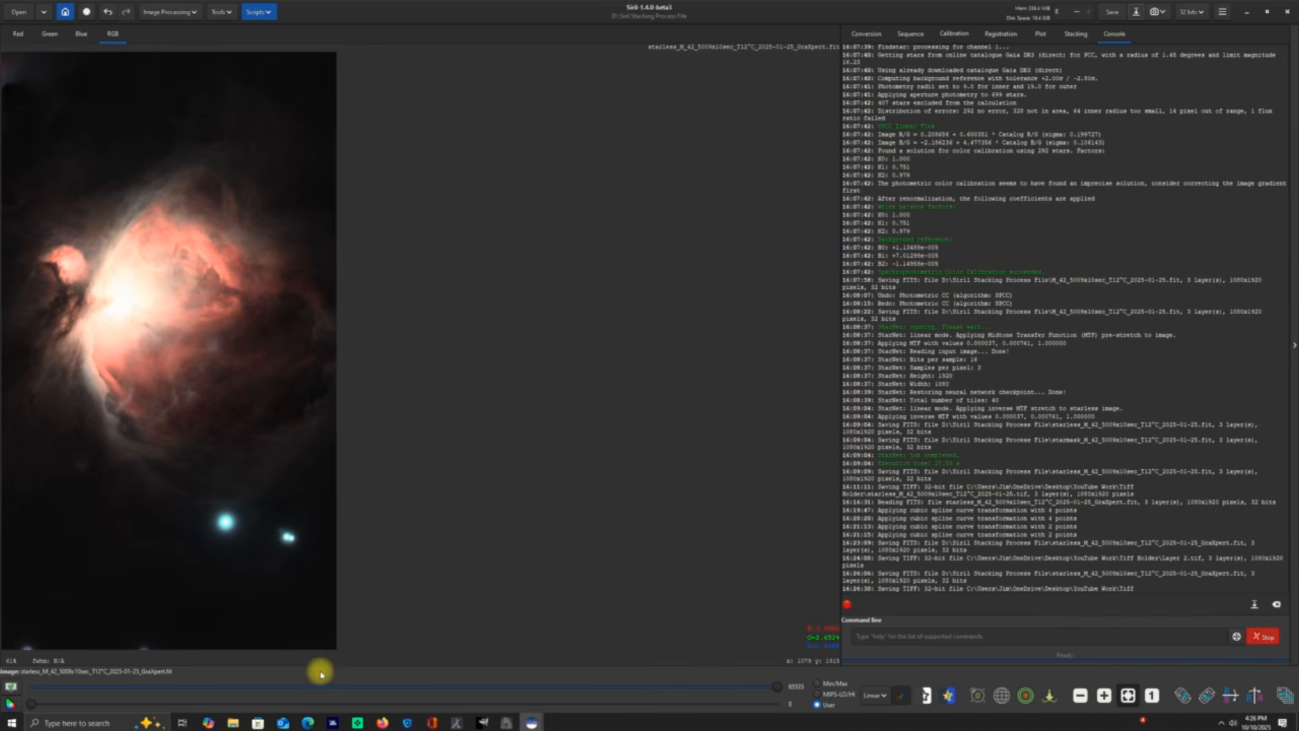
Step: Switch to GIMP and open Layer 2.tif from the desktop's YouTube Work/Tiff Holder folder, keeping its embedded color profile
click(233, 722)
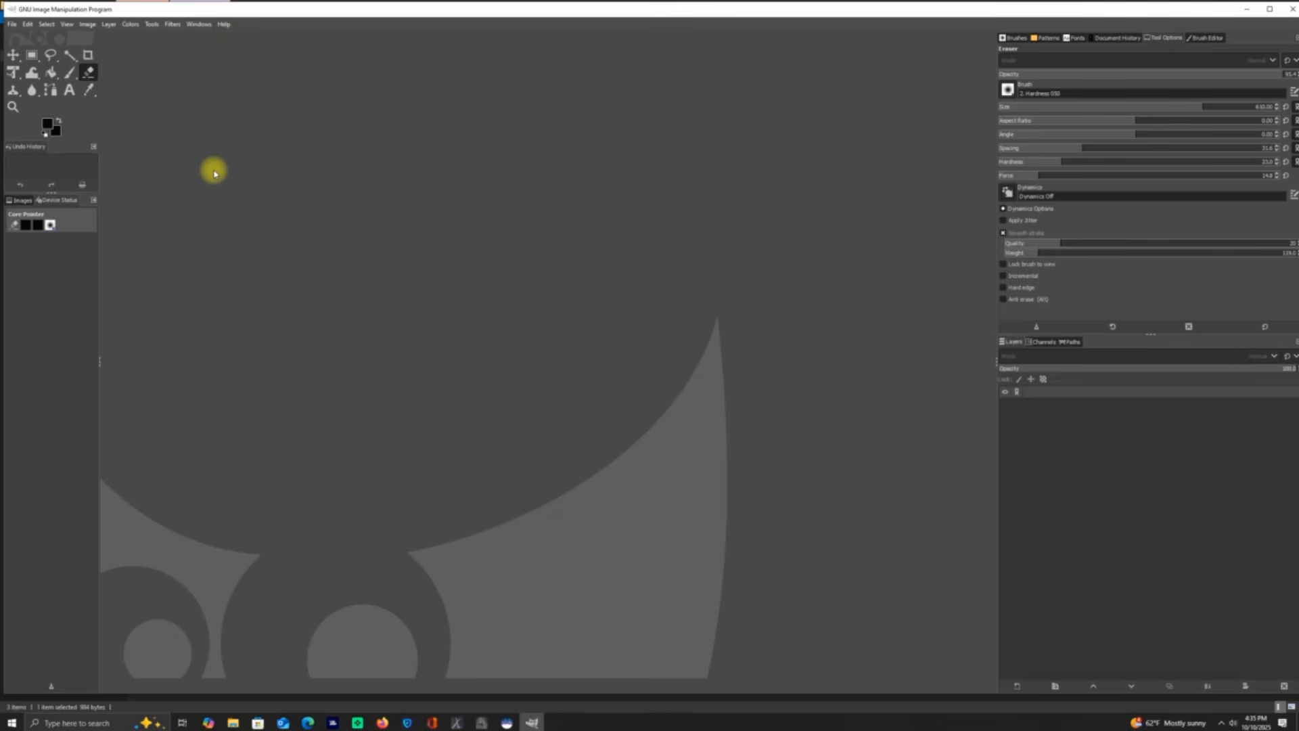
click(12, 27)
click(31, 67)
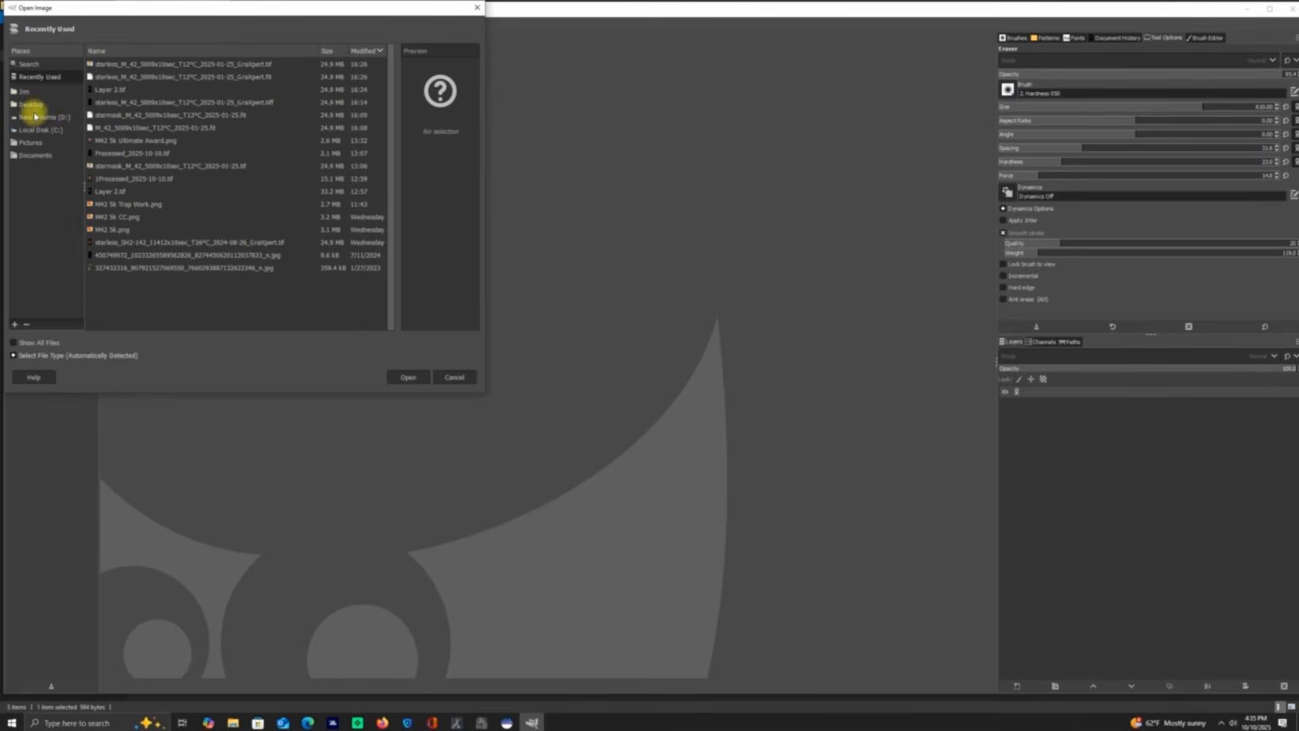
click(32, 105)
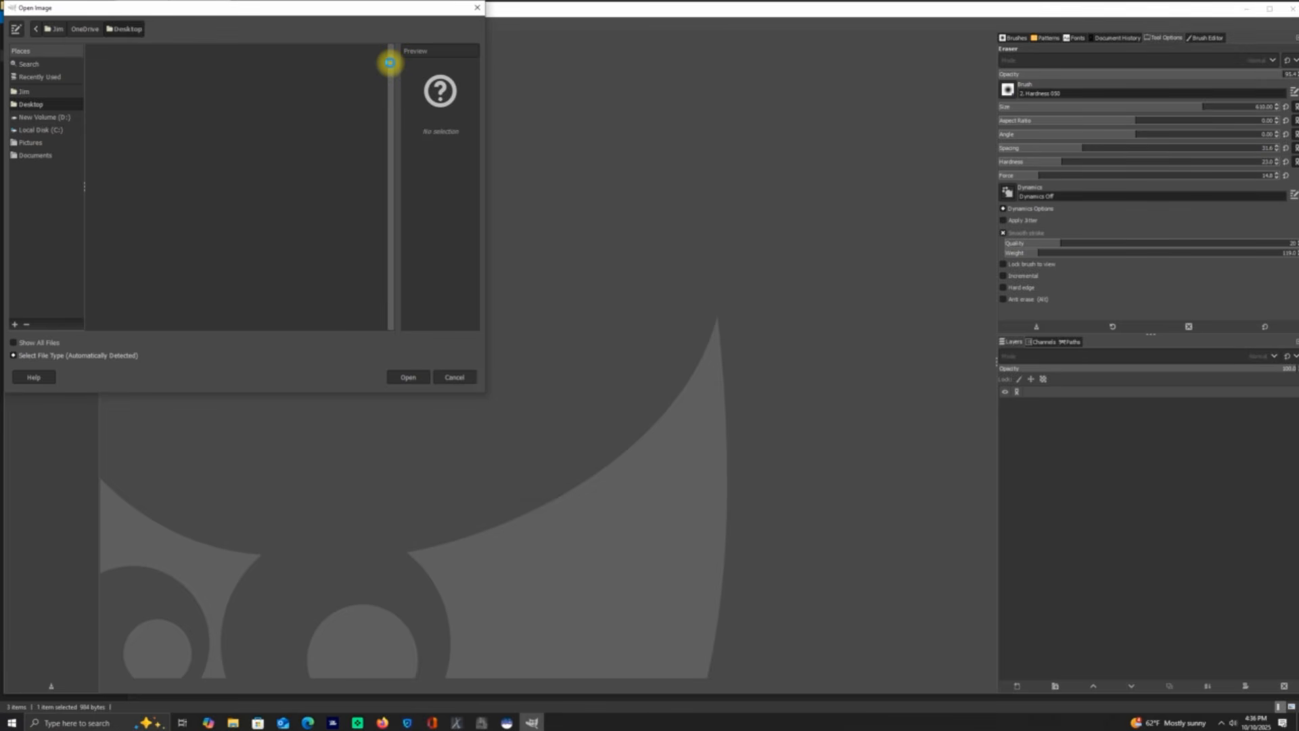
drag(390, 62, 395, 127)
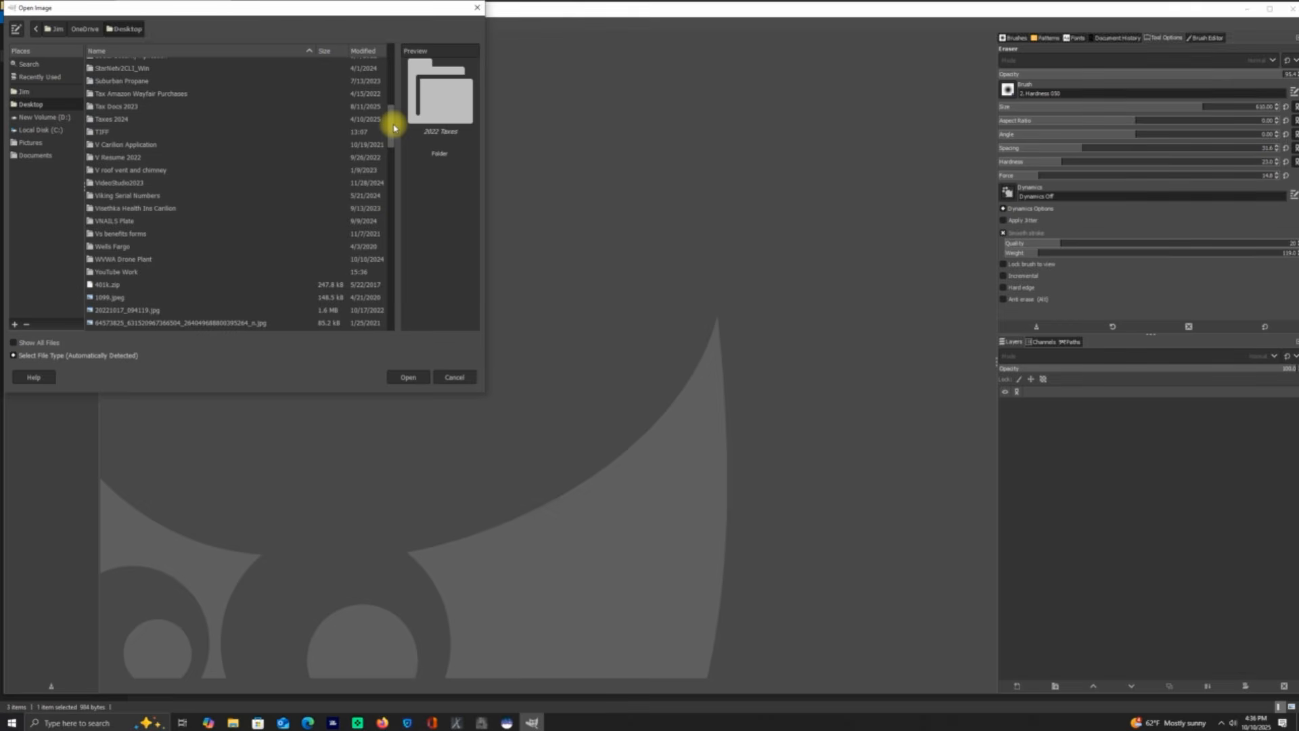
double_click(130, 273)
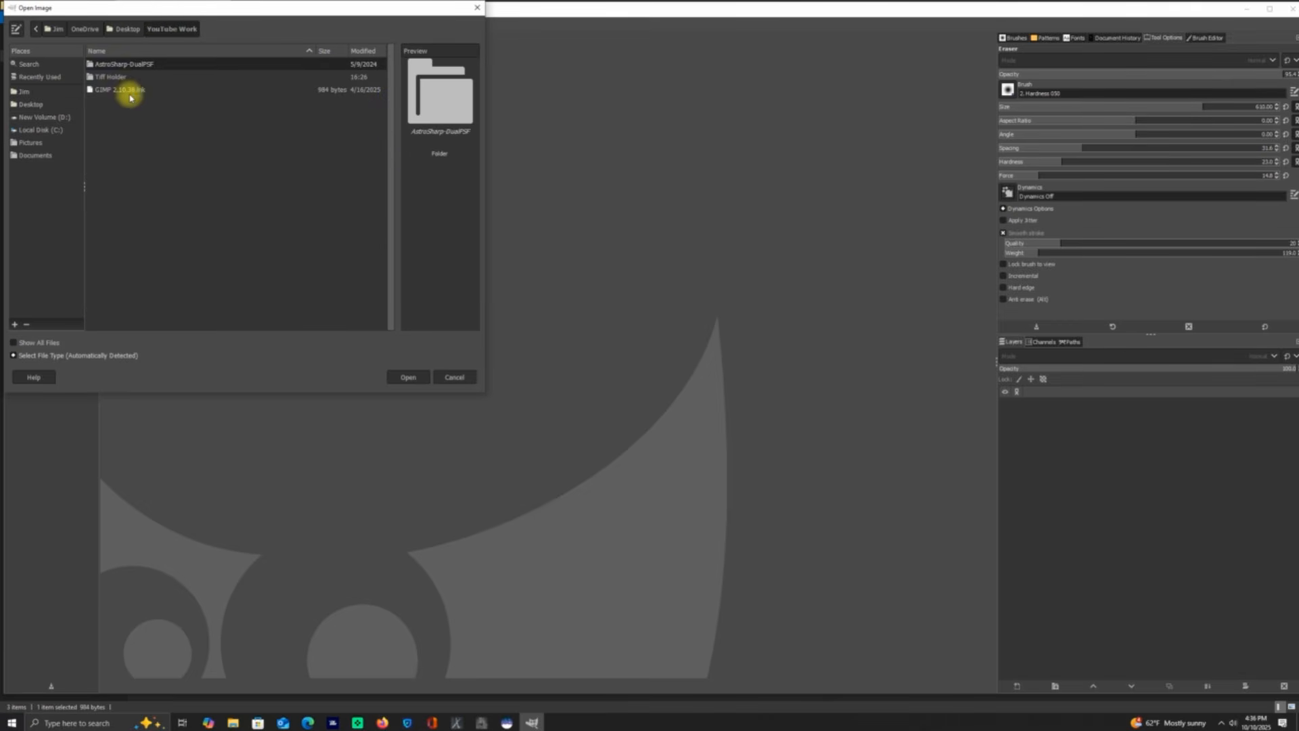
double_click(109, 77)
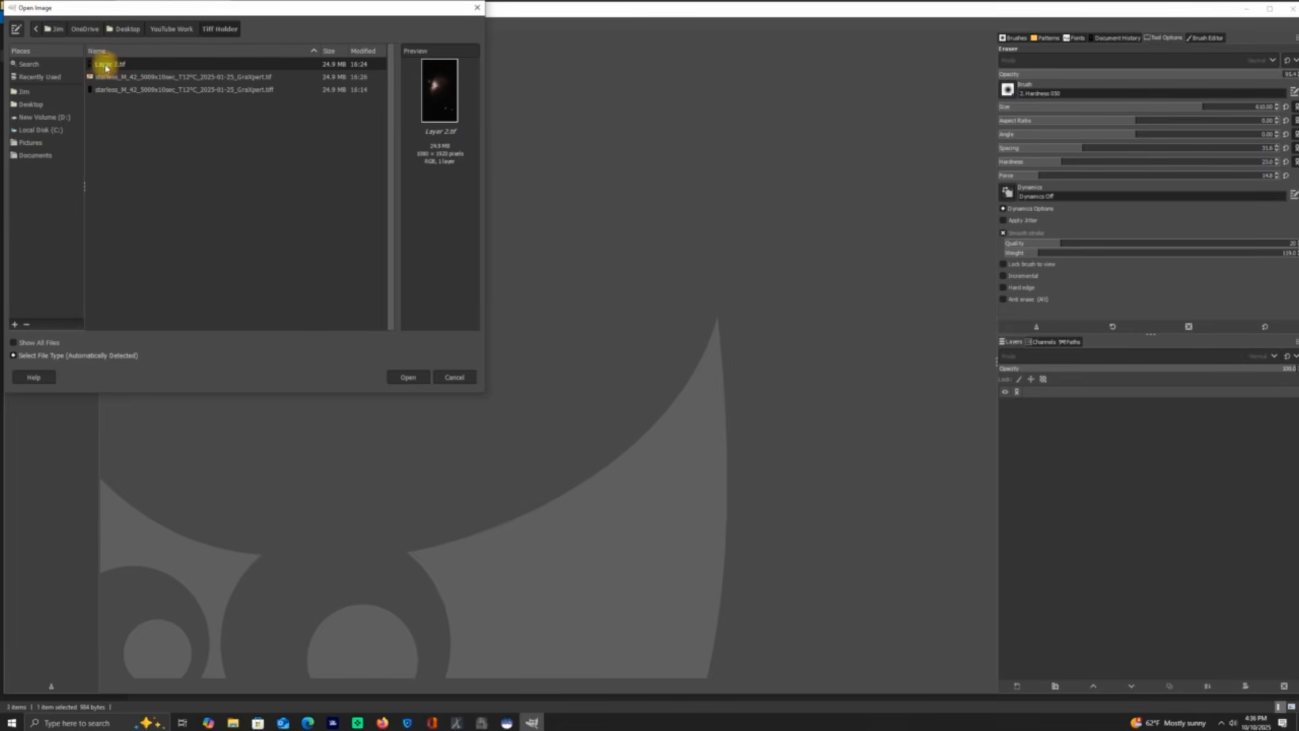
double_click(106, 65)
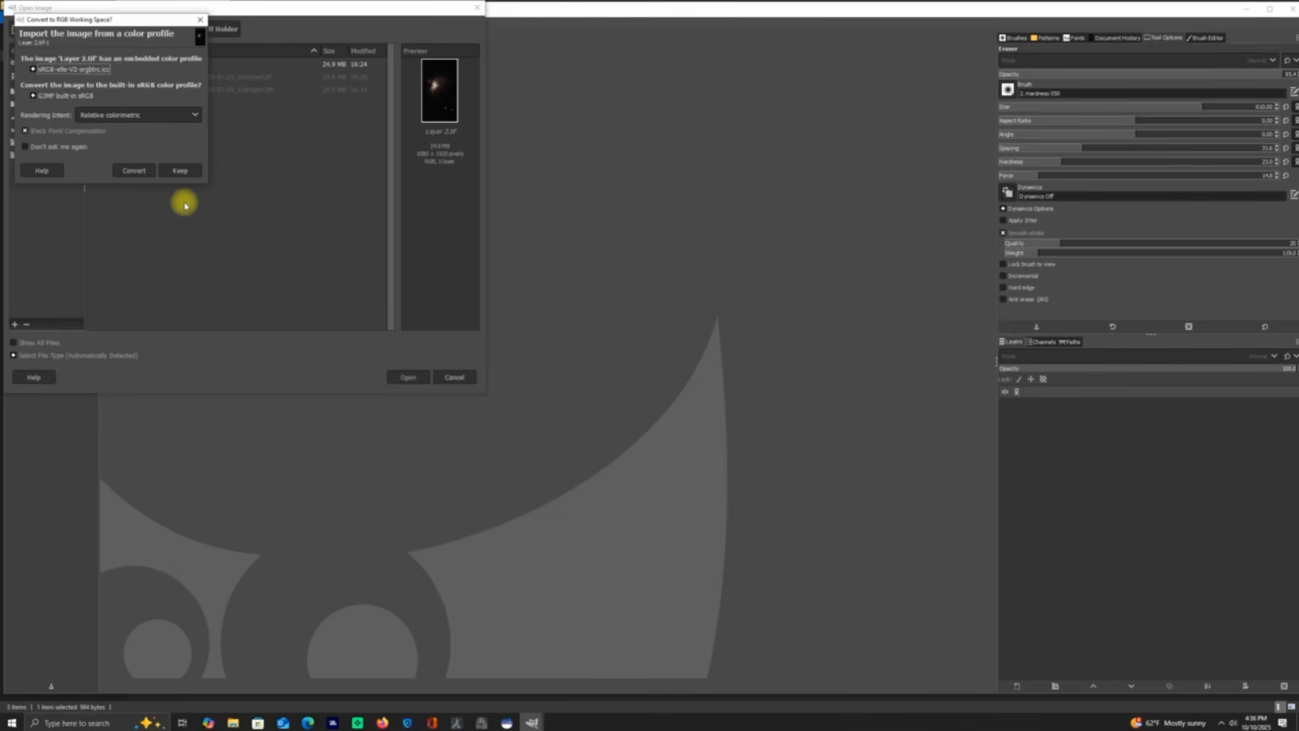
click(180, 169)
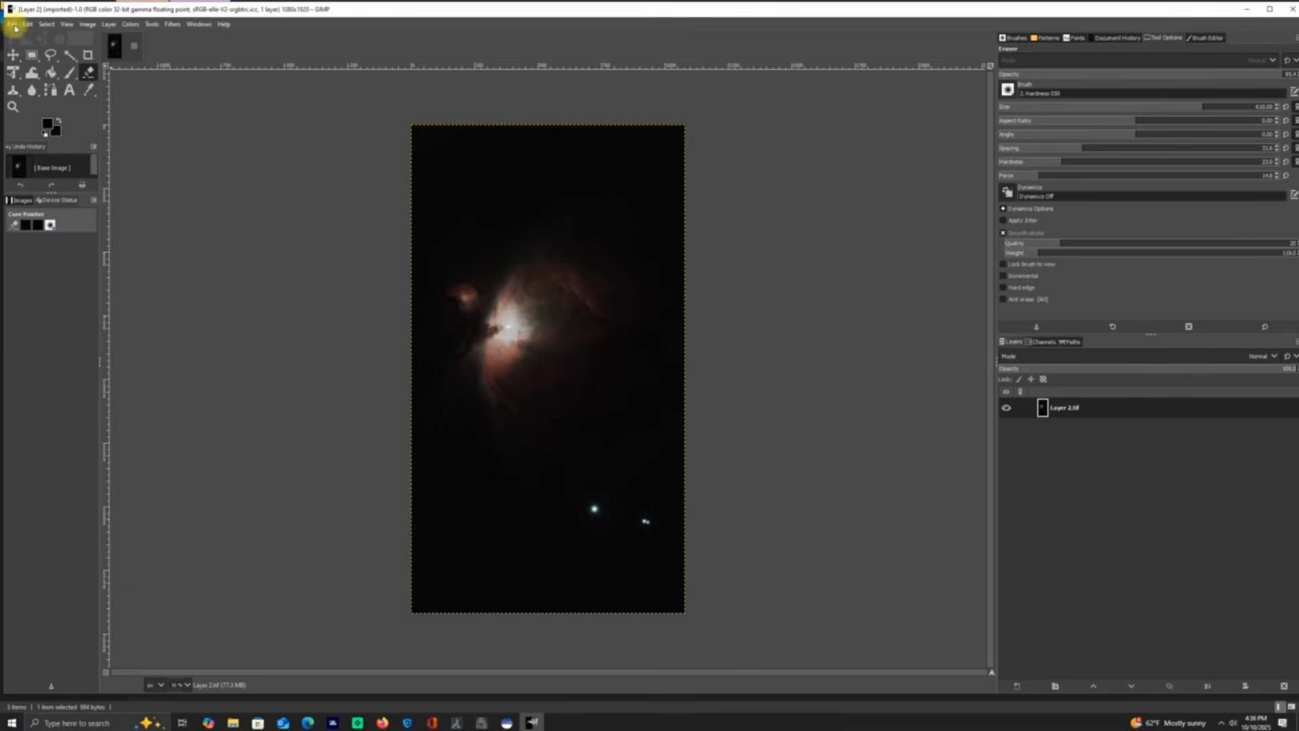
Step: Import starless_M_42_5009x10sec_T12°C_2025-01-25_GraXpert.tif as a layer above Layer 2.tif, keeping its embedded color profile
click(15, 27)
click(27, 79)
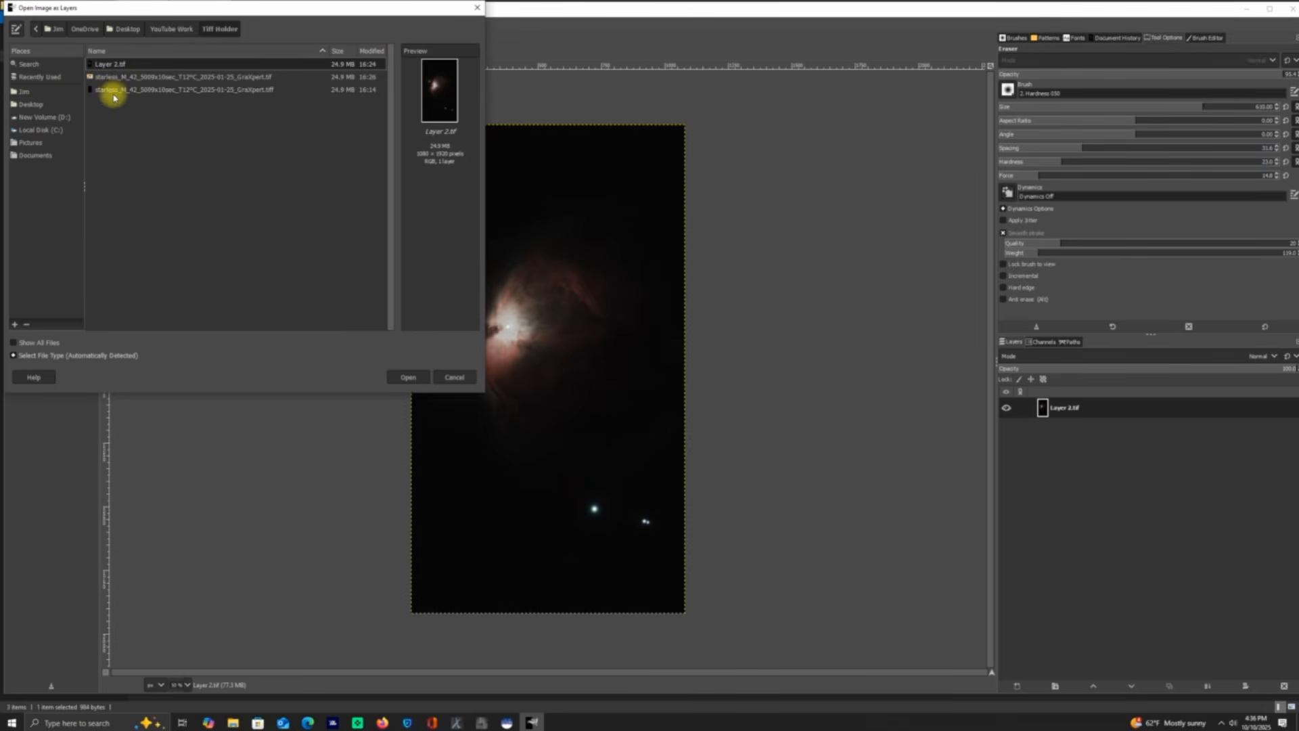
double_click(222, 79)
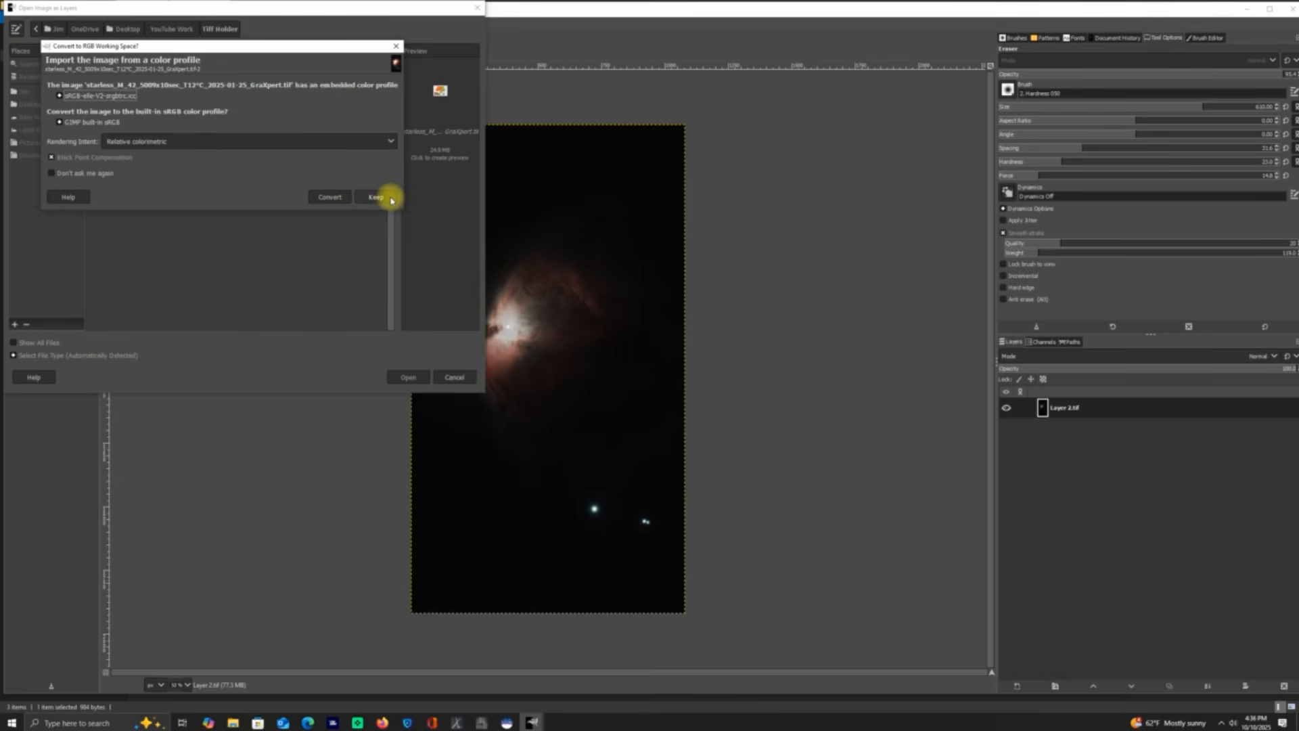
click(376, 197)
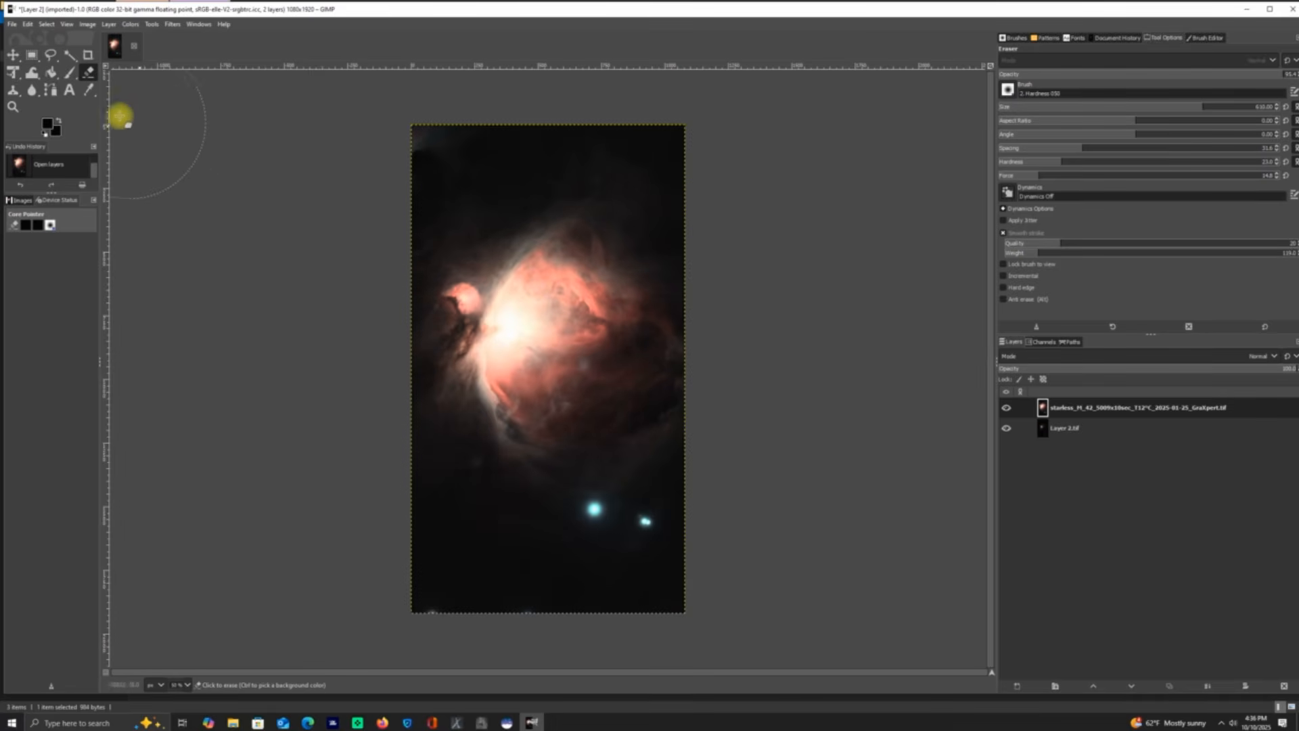
Step: Add a layer mask to the bright starless layer, initialized to Black (full transparency) with Invert mask enabled
click(67, 28)
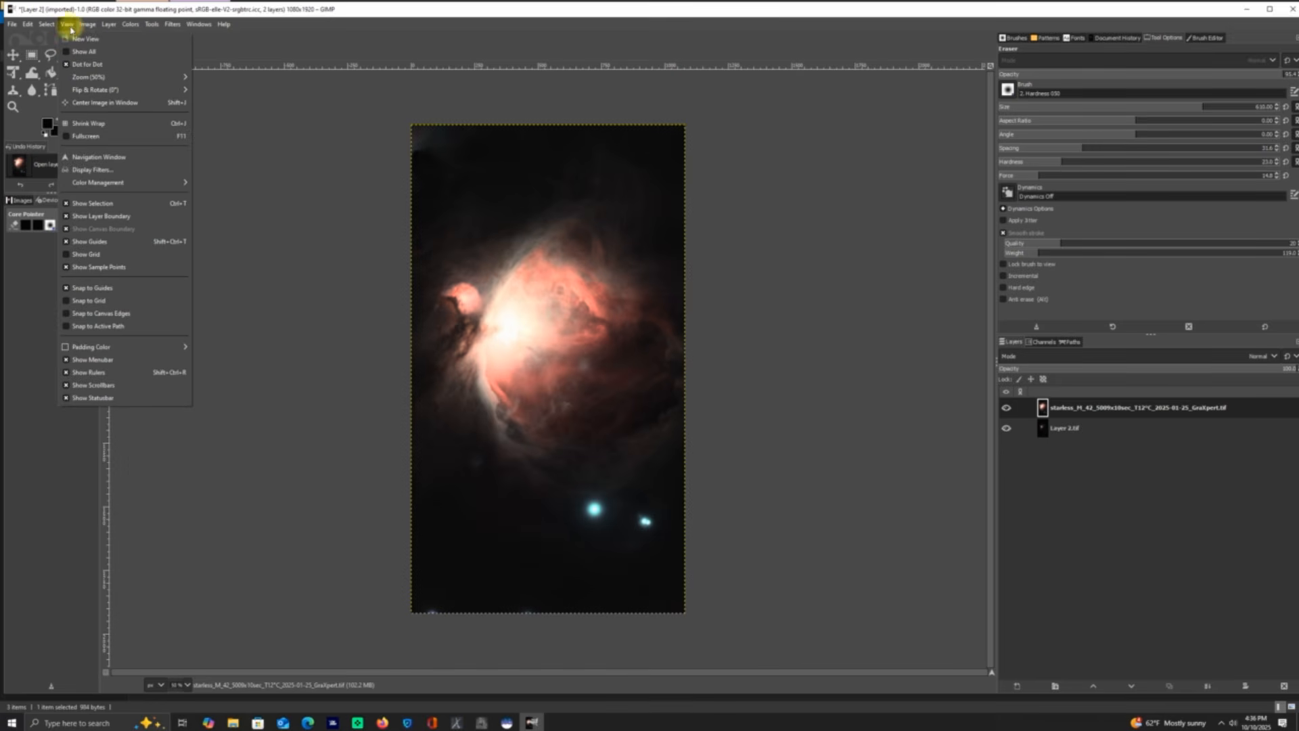
mouse_move(104, 82)
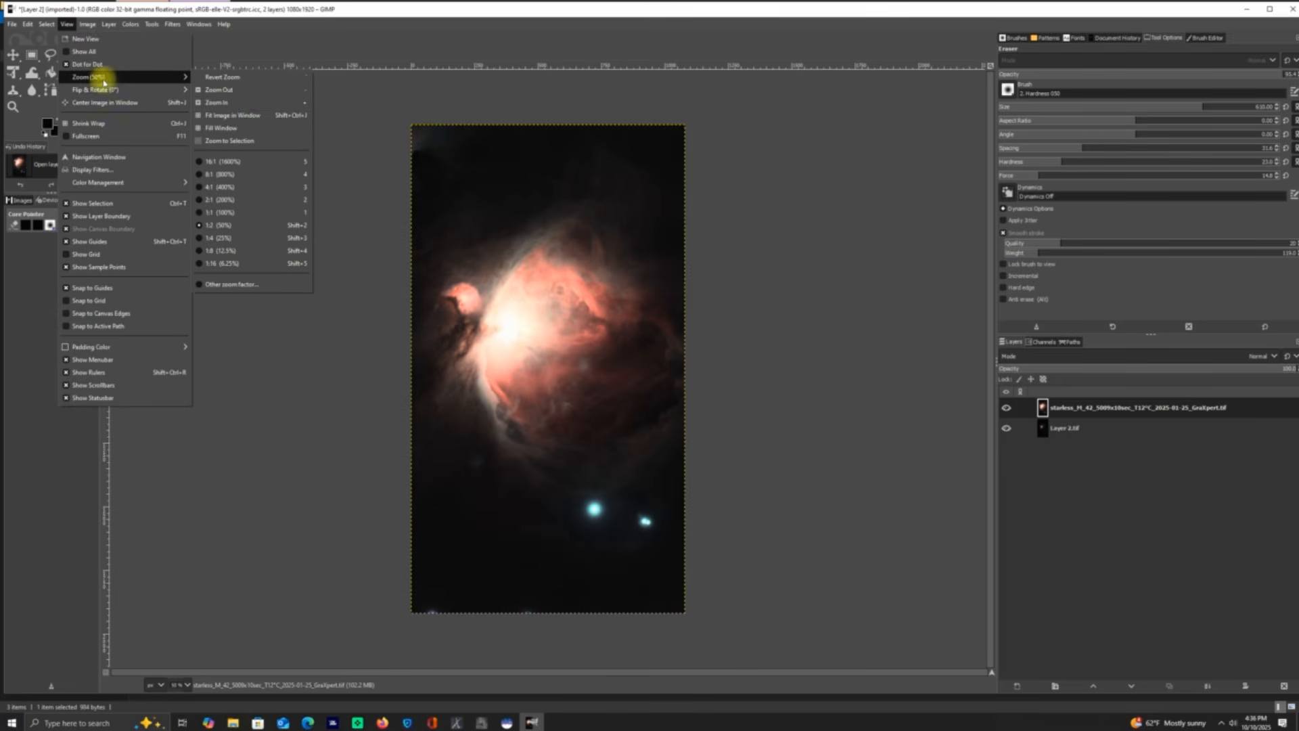
click(229, 128)
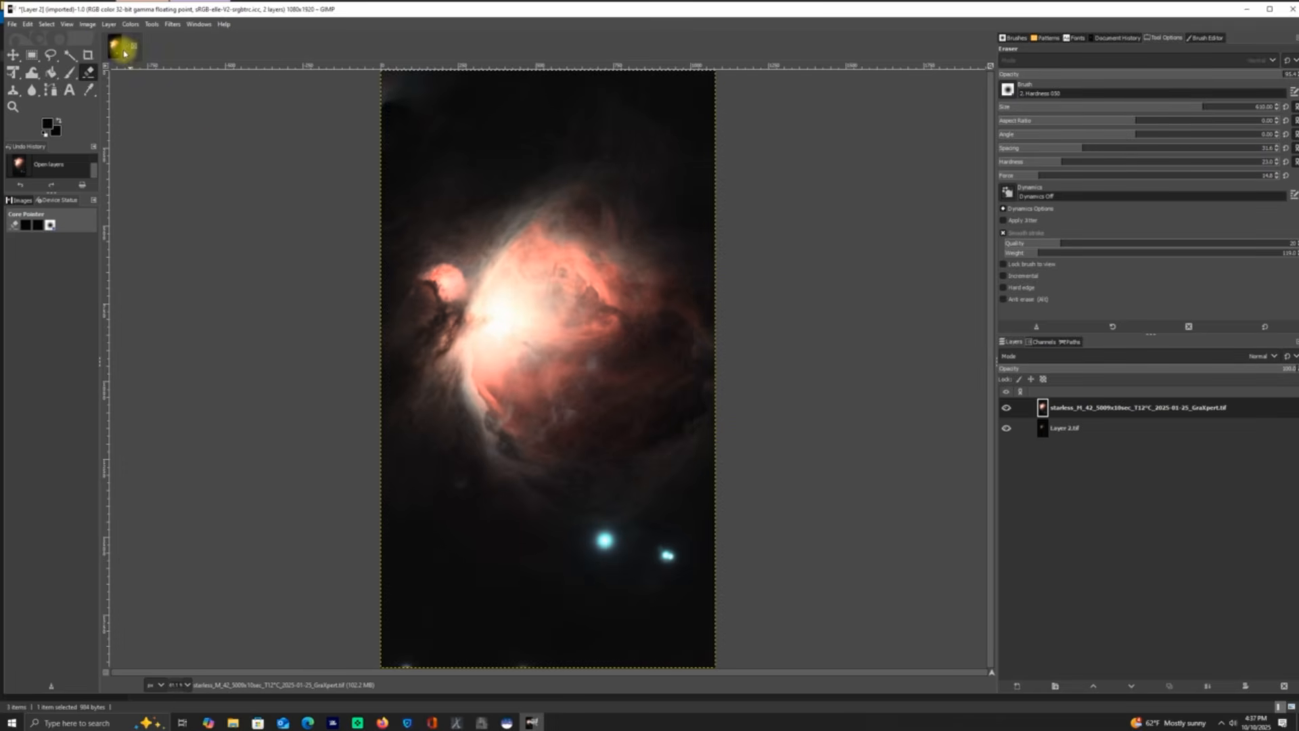
click(108, 25)
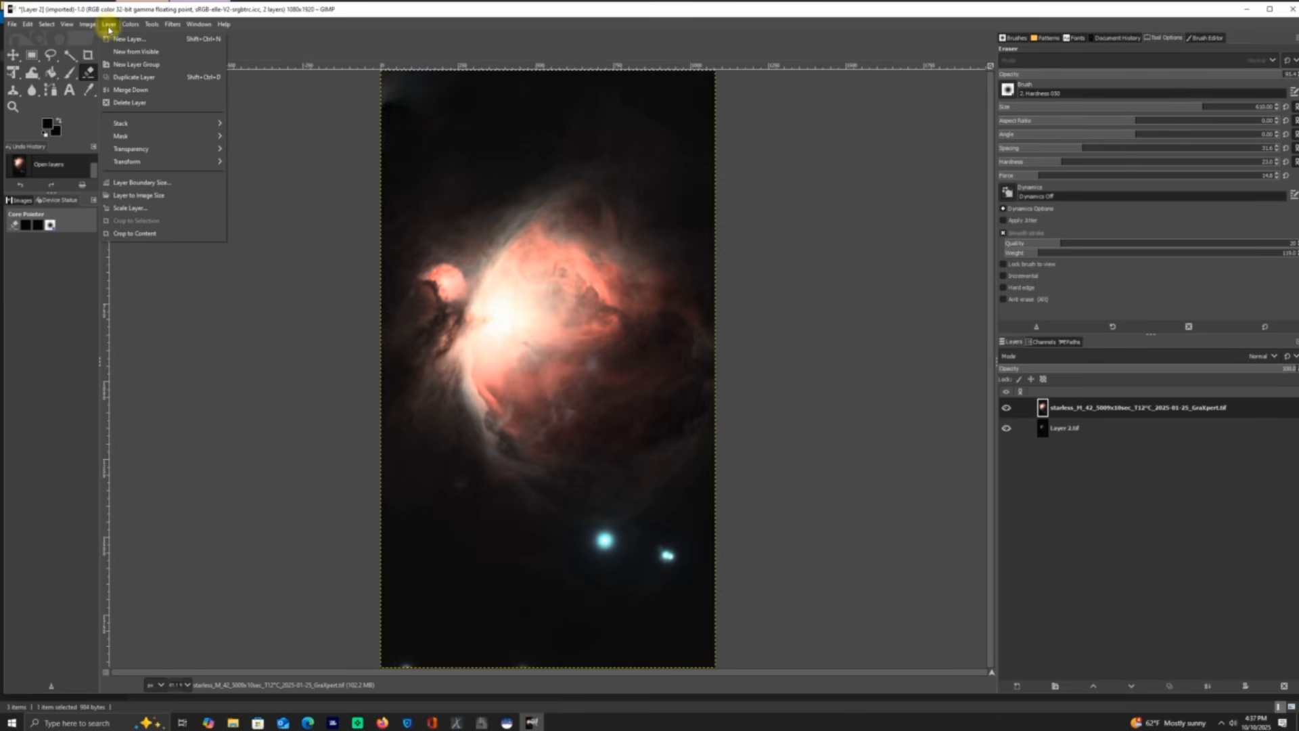
mouse_move(123, 137)
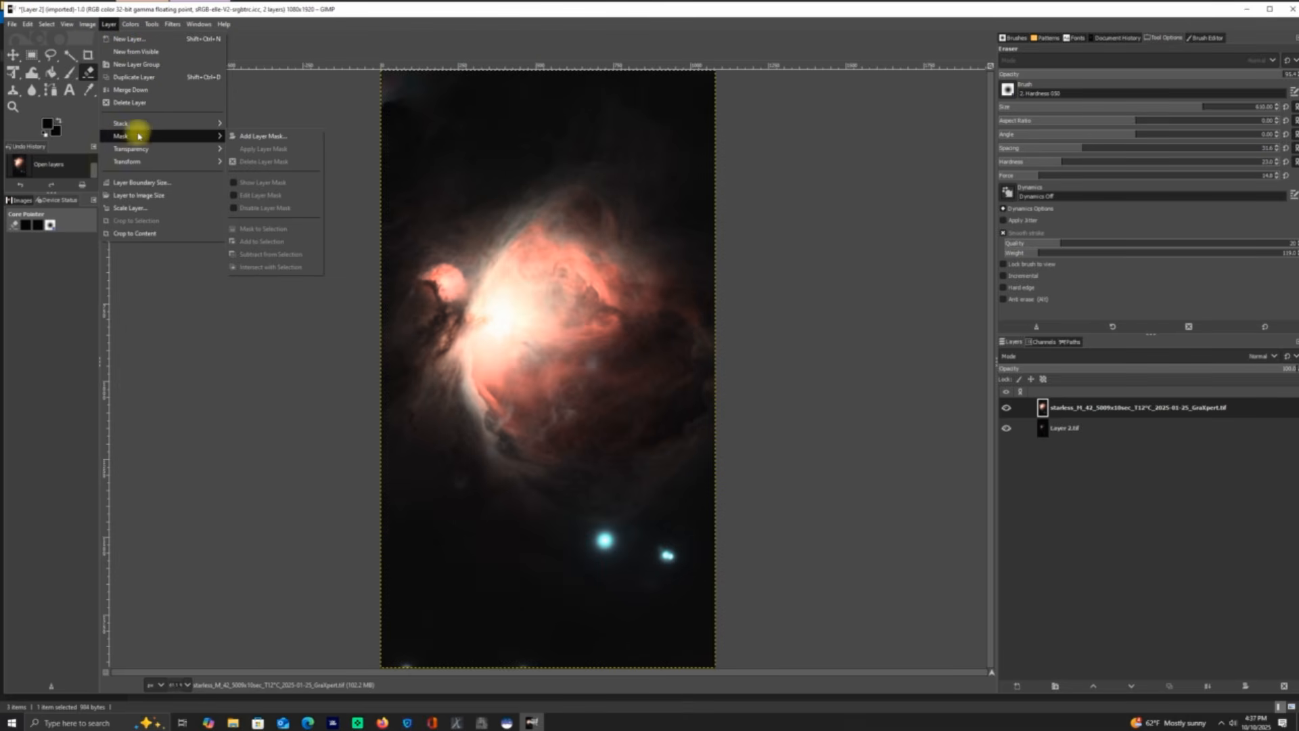
click(251, 135)
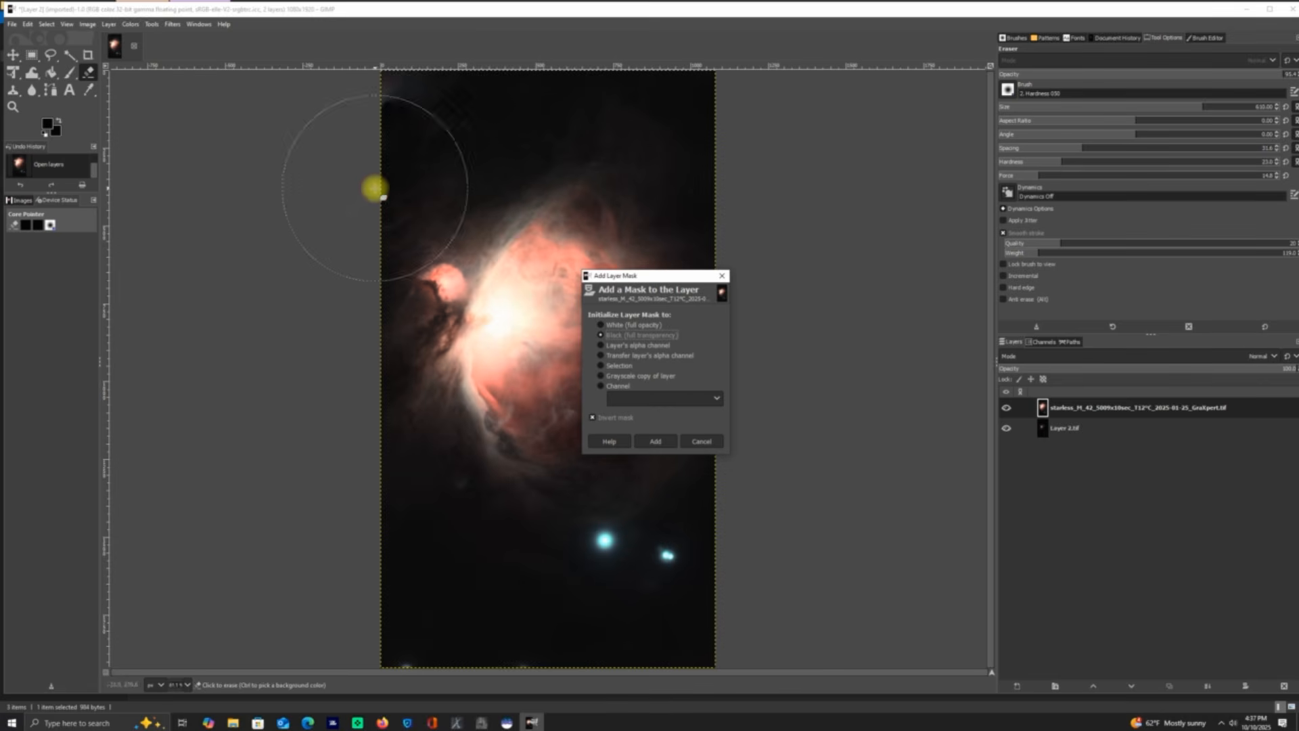
click(668, 443)
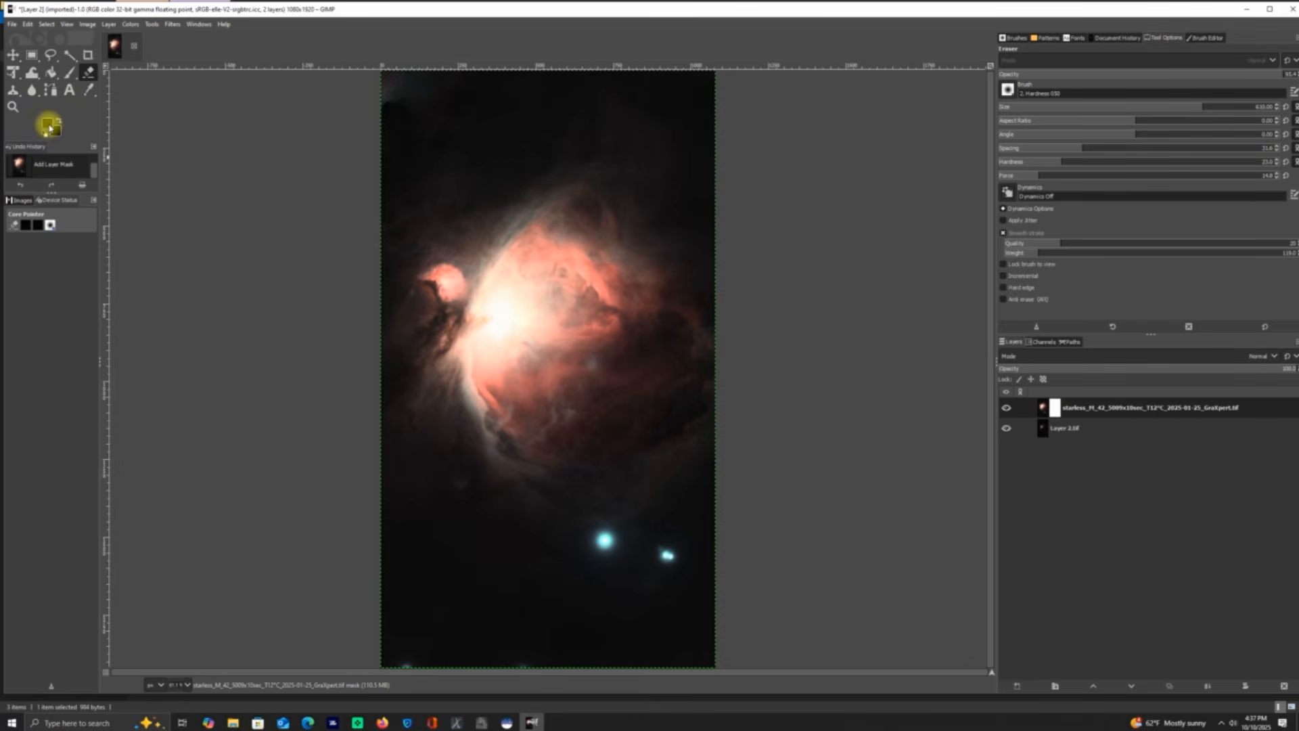
Step: Set the foreground color to black
click(48, 126)
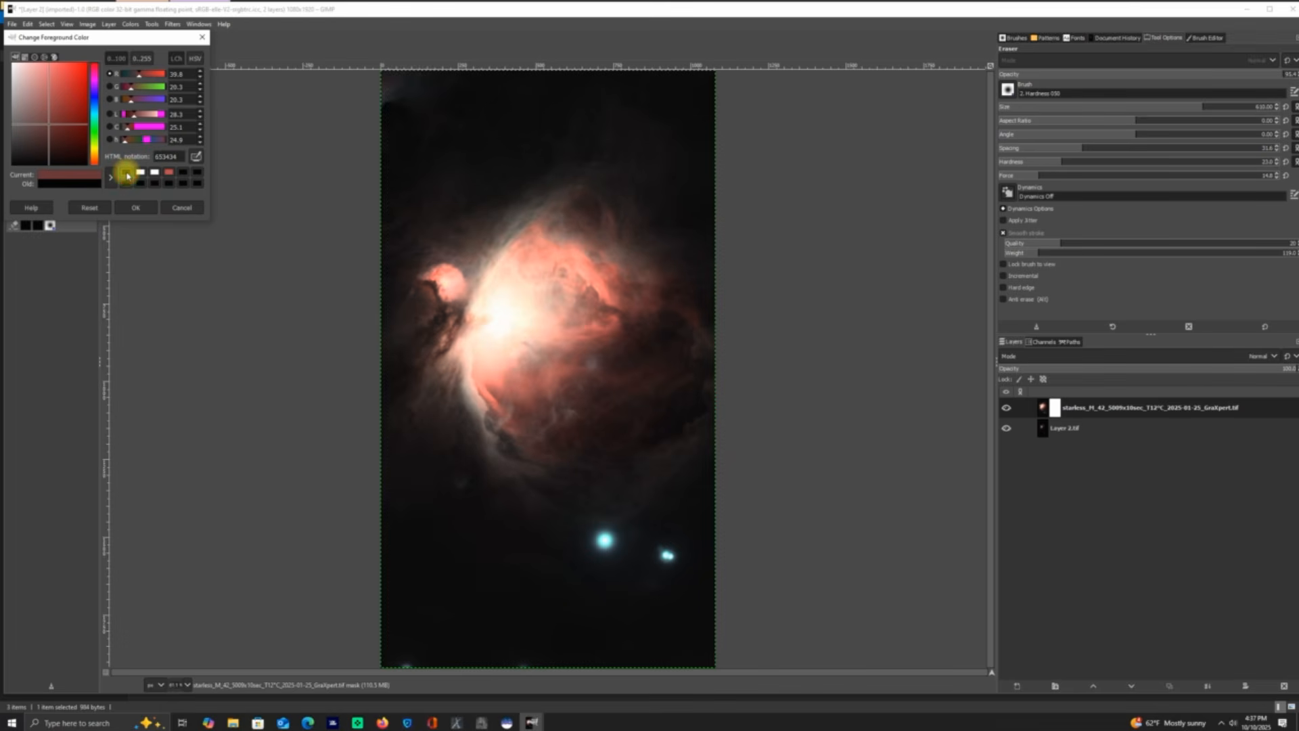
click(127, 174)
click(136, 208)
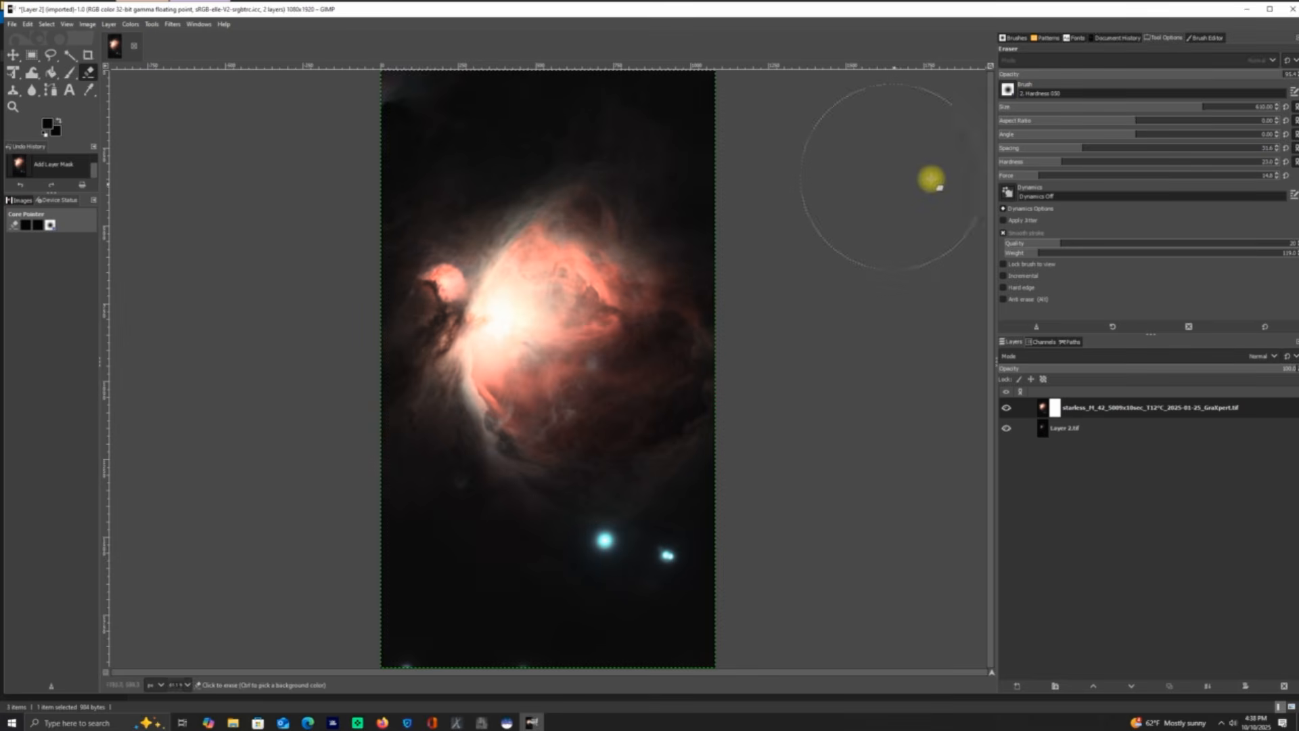
Step: Set the eraser size to 518 and erase the bright layer's mask over the nebula's blown-out core
mouse_move(1203, 109)
mouse_down()
mouse_move(1160, 96)
mouse_move(1201, 101)
mouse_move(1183, 106)
mouse_up()
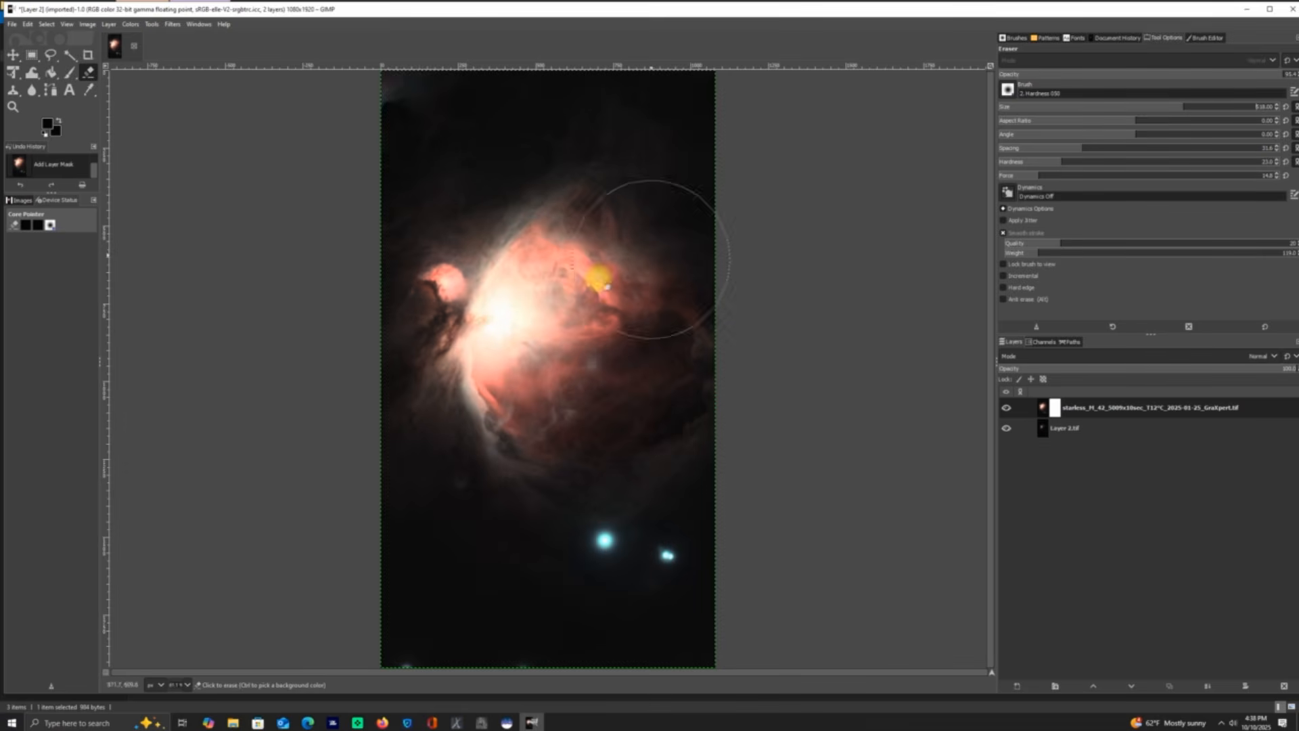
click(484, 313)
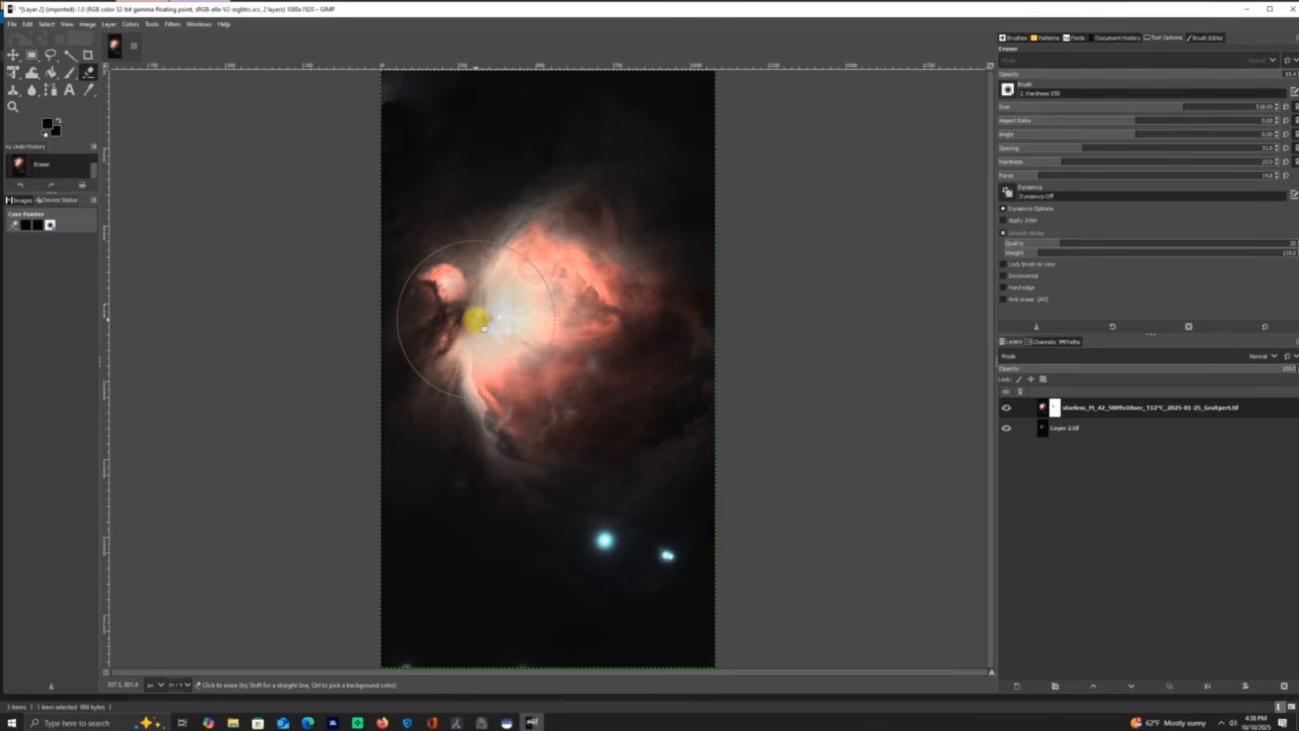
click(476, 319)
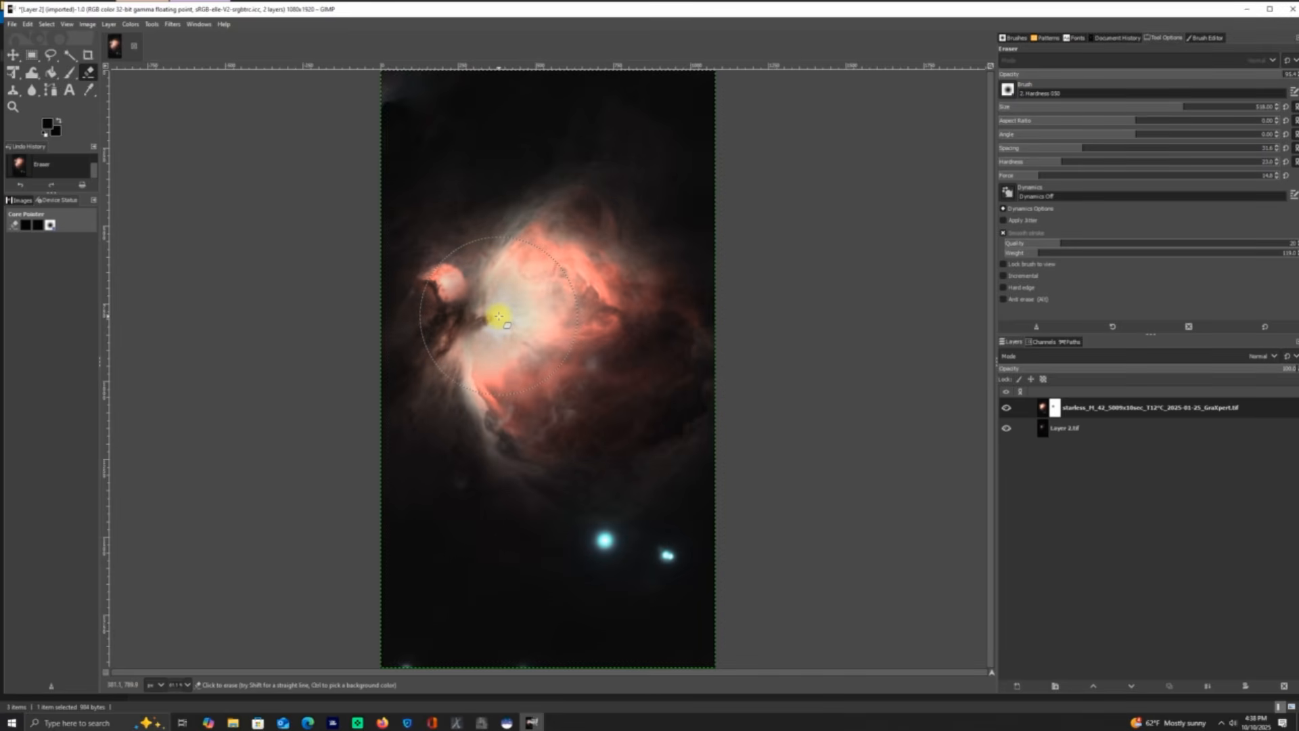
click(499, 316)
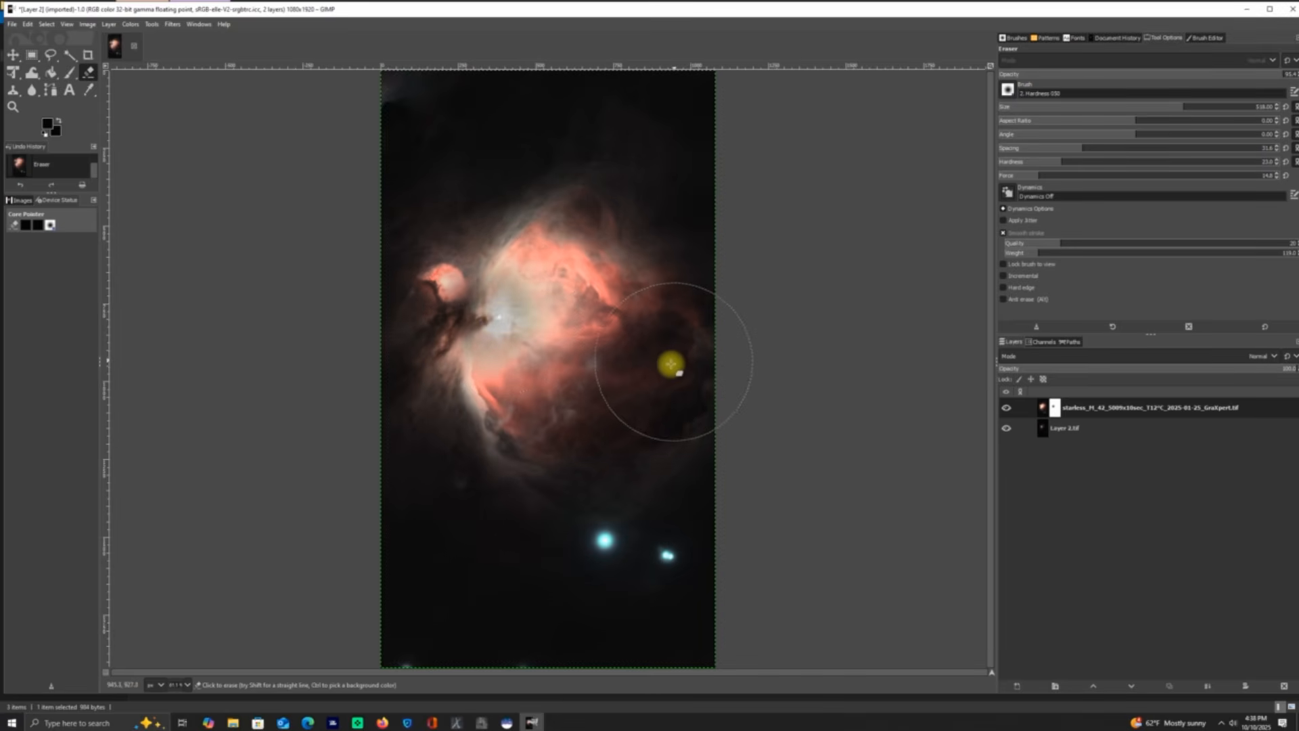
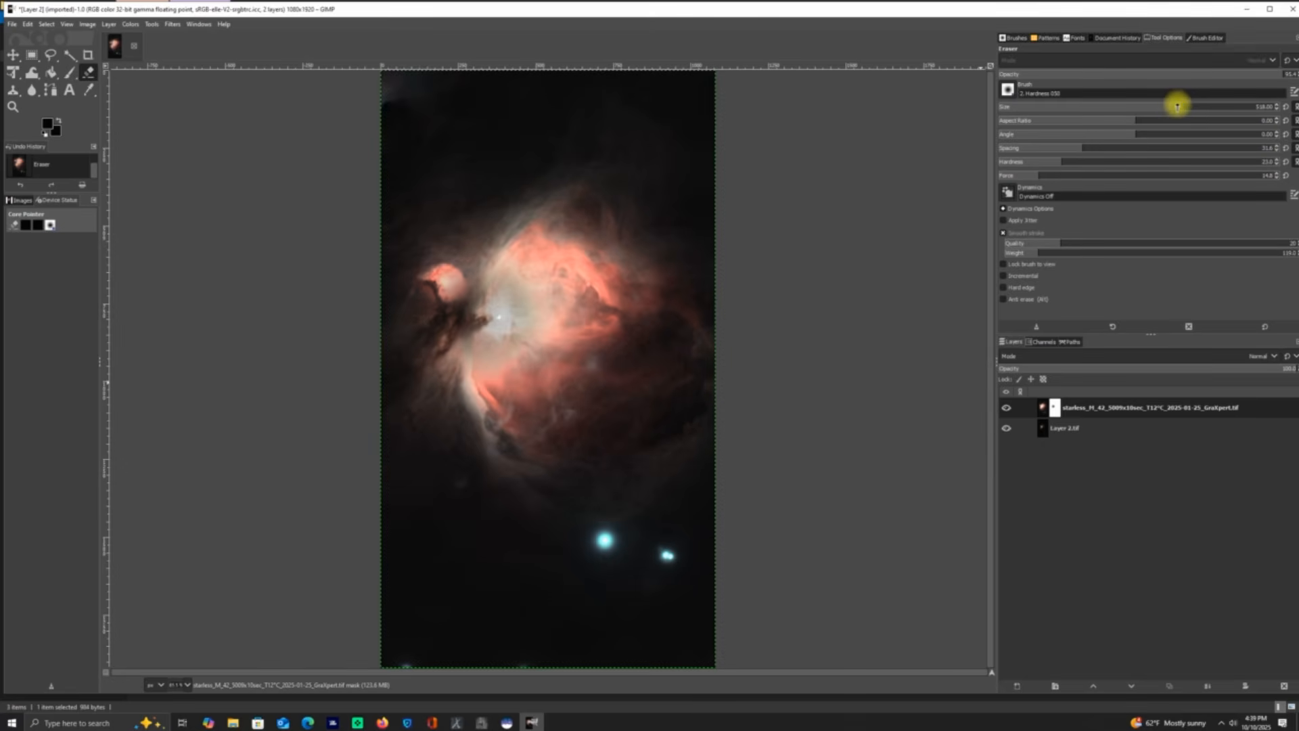
Step: Reduce the eraser size to 187 and erase the mask over the bright blue star glows below the nebula
drag(1181, 105, 1145, 103)
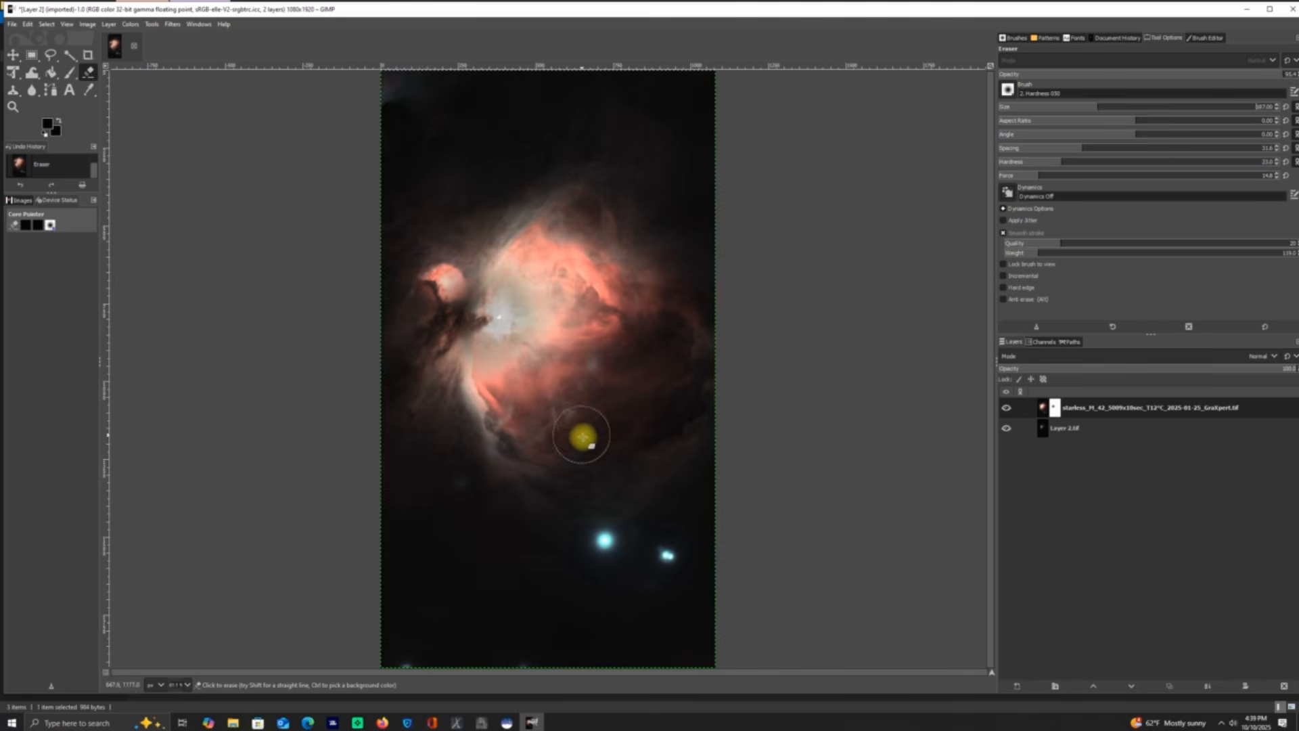
drag(586, 549, 605, 539)
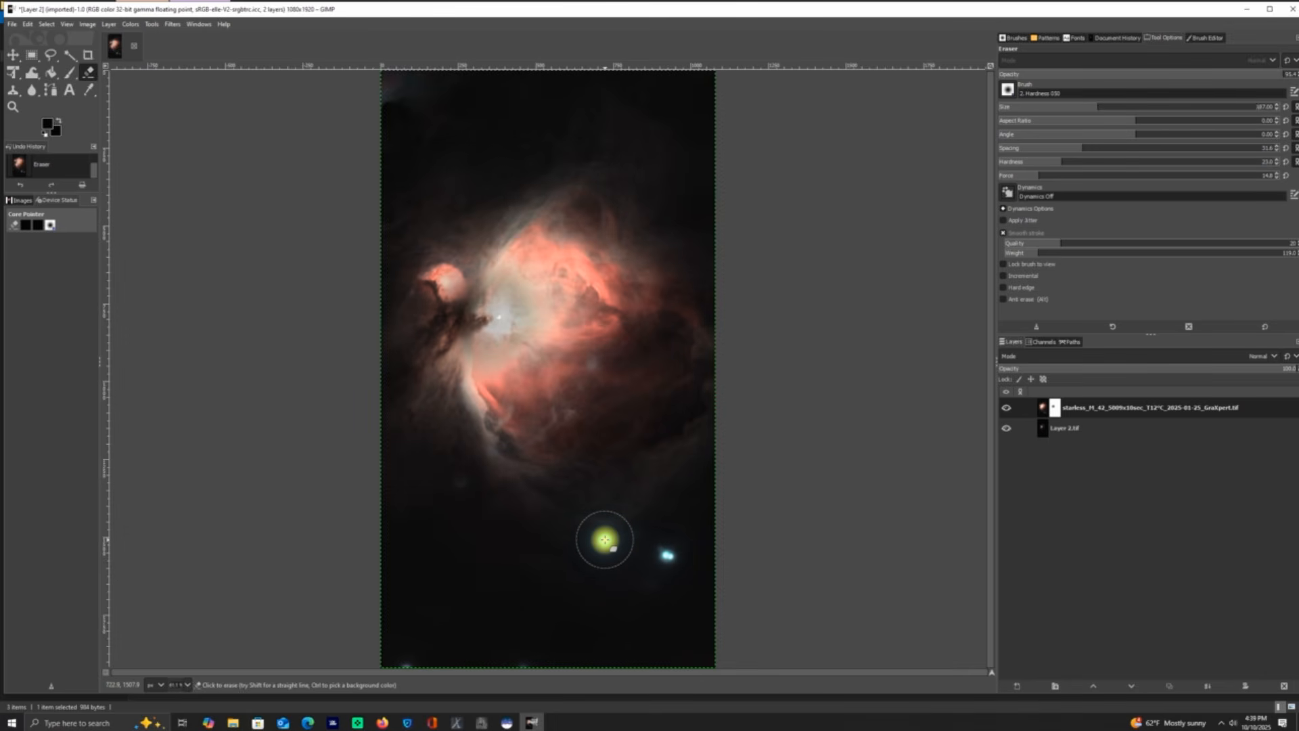
mouse_move(605, 539)
mouse_down()
mouse_move(604, 539)
mouse_move(679, 576)
mouse_move(667, 555)
mouse_move(810, 605)
mouse_move(606, 543)
mouse_up()
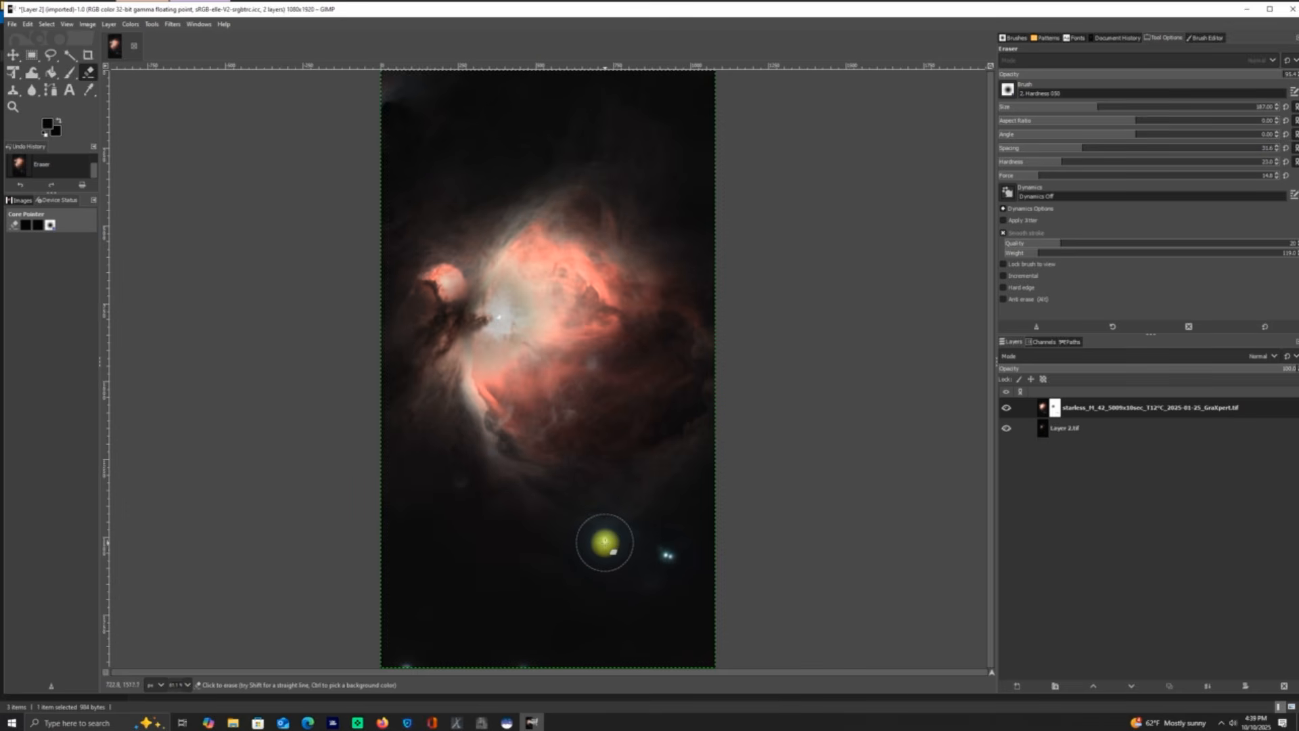
mouse_move(605, 542)
mouse_down()
mouse_move(728, 590)
mouse_move(670, 553)
mouse_move(561, 543)
mouse_move(604, 540)
mouse_move(731, 594)
mouse_up()
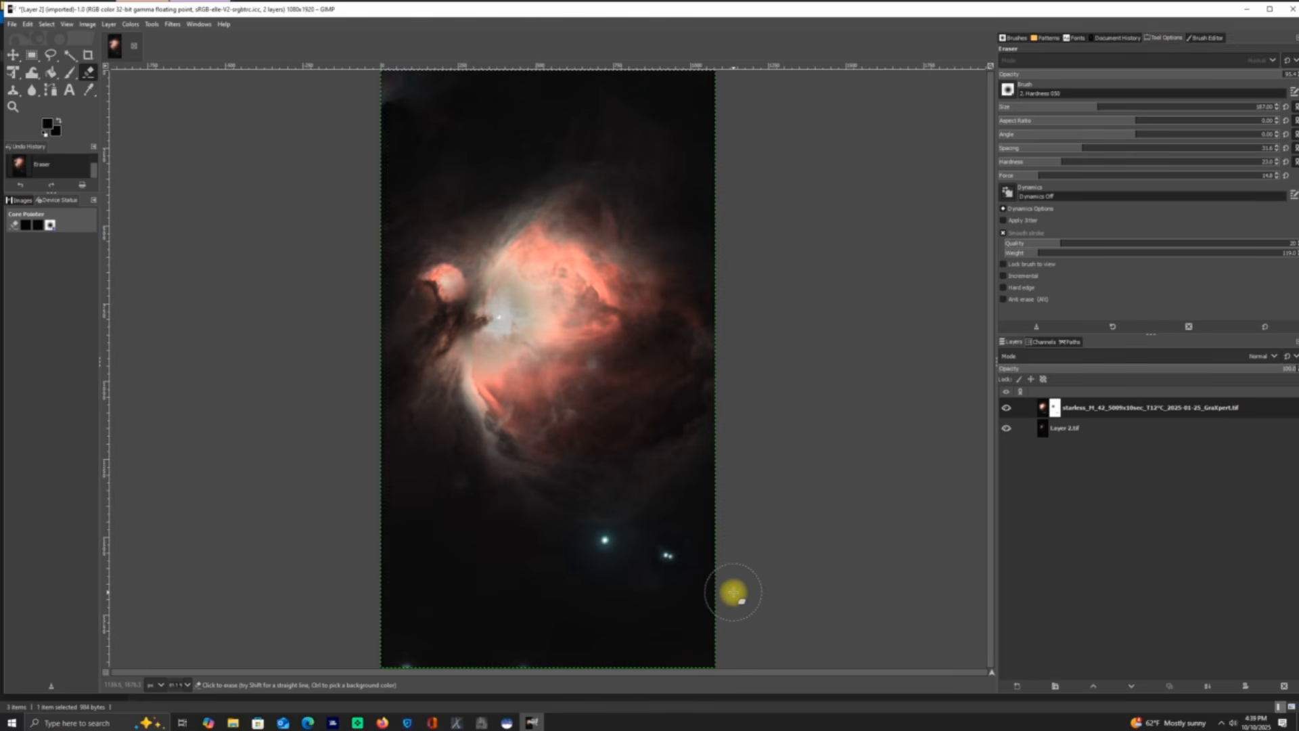
drag(733, 593, 605, 542)
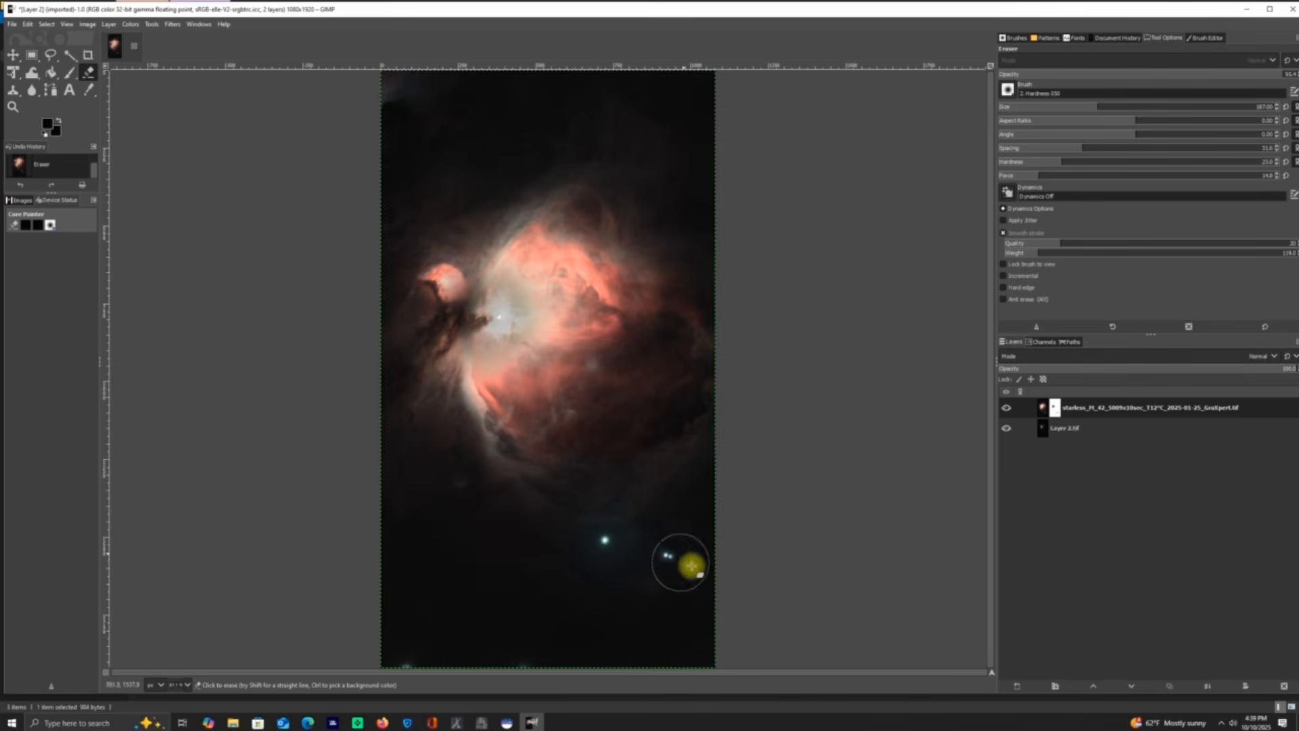
click(669, 555)
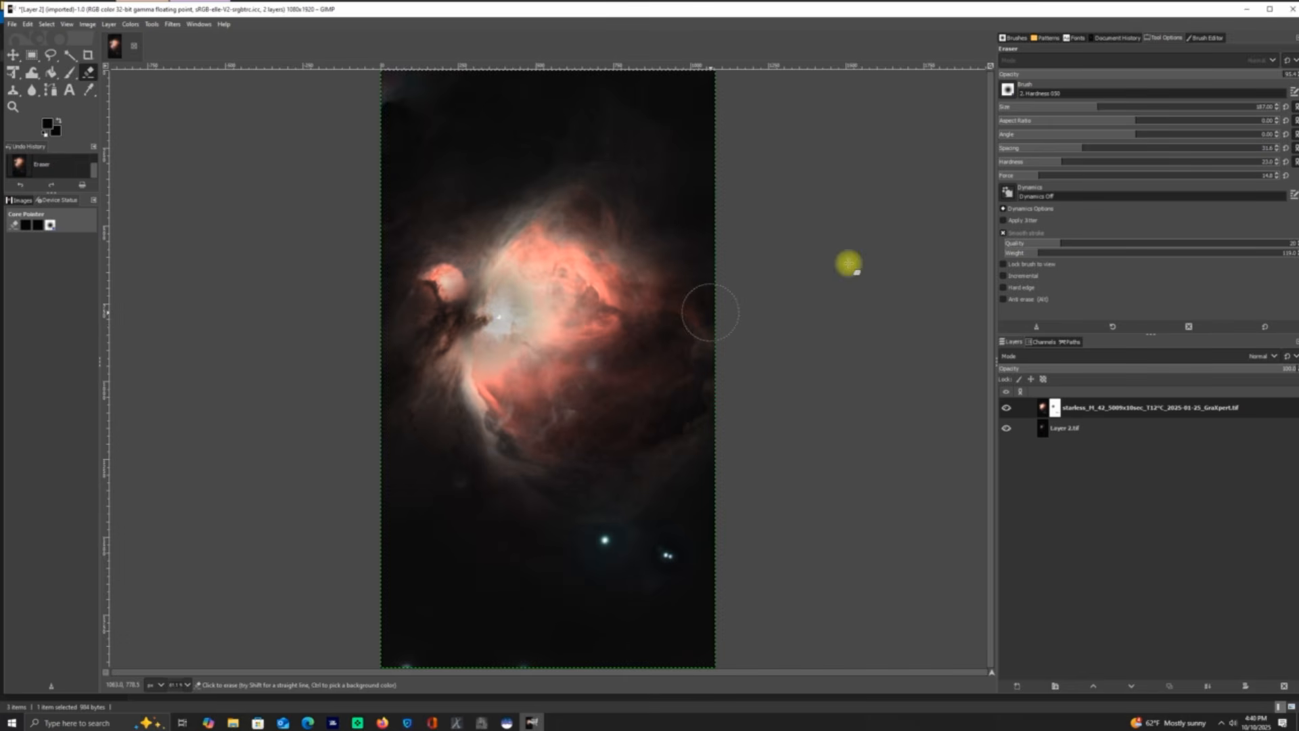
Step: Erase the mask over the core once more with the eraser size at 680, and merge the bright layer down onto Layer 2.tif
drag(1099, 102, 1216, 103)
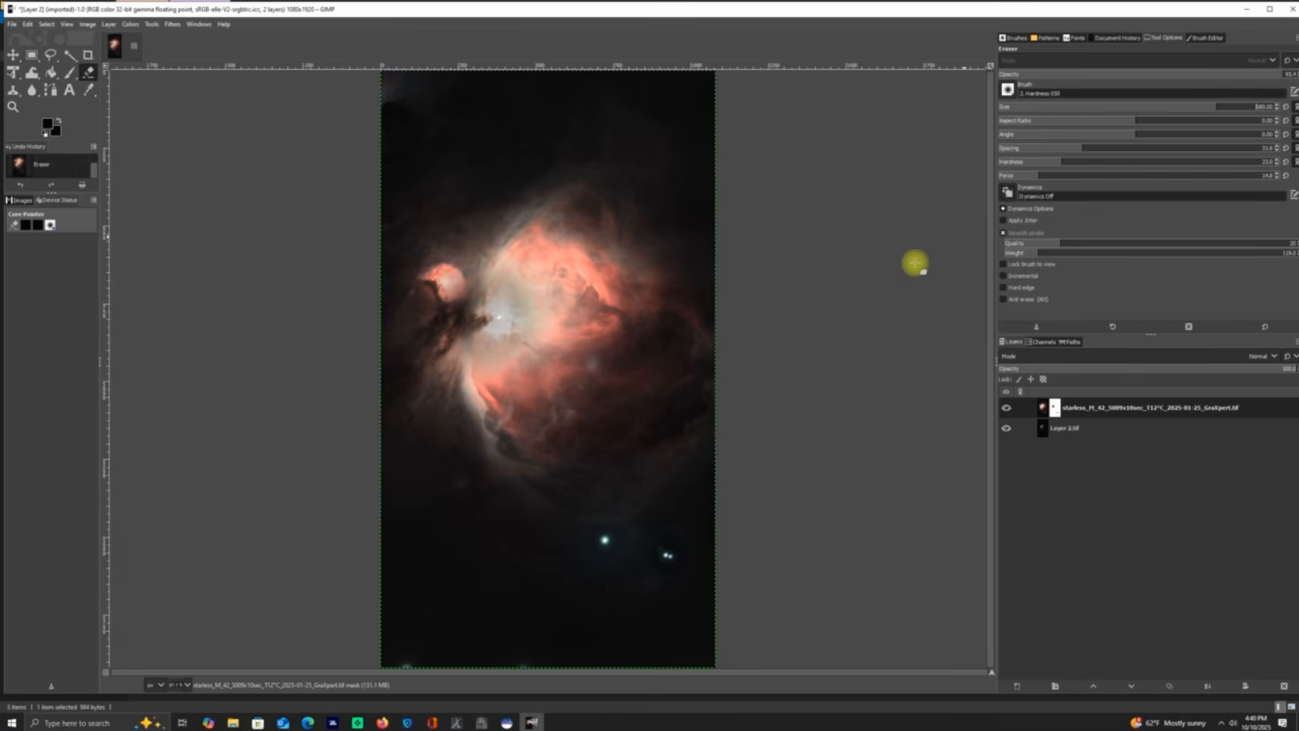
click(499, 315)
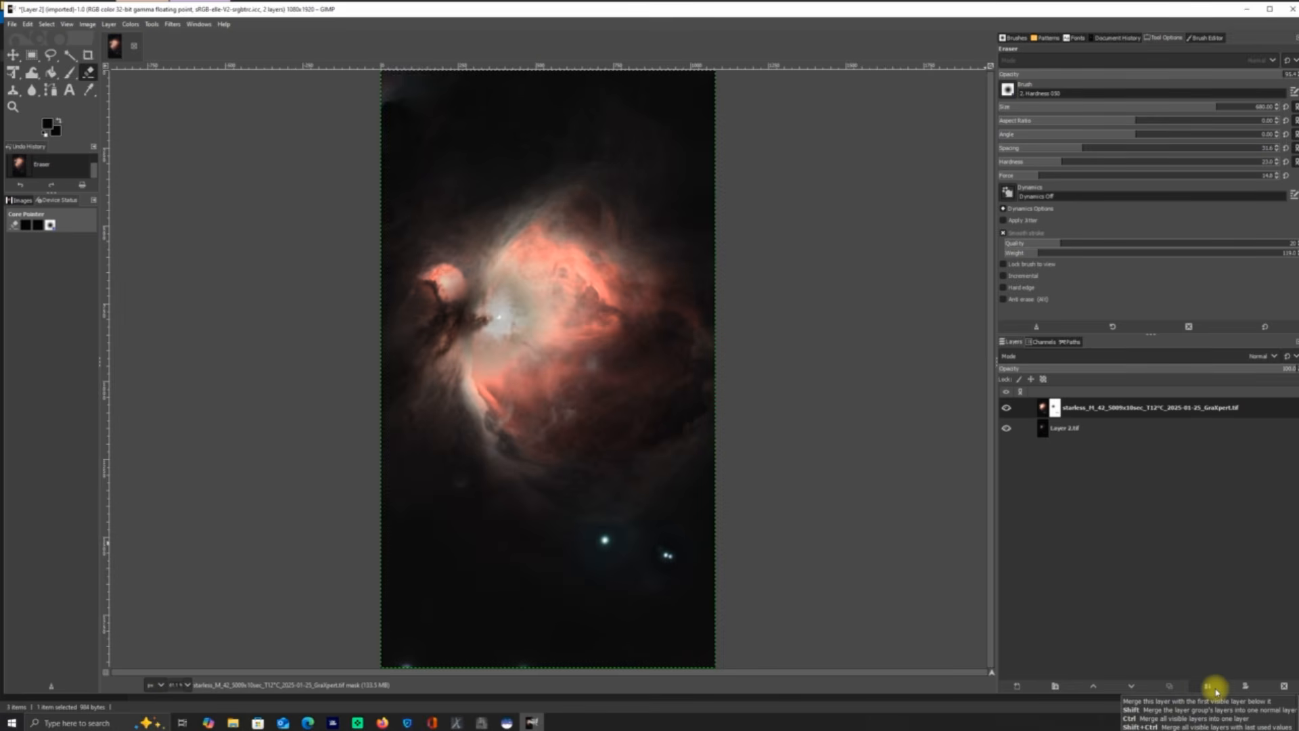
click(1208, 687)
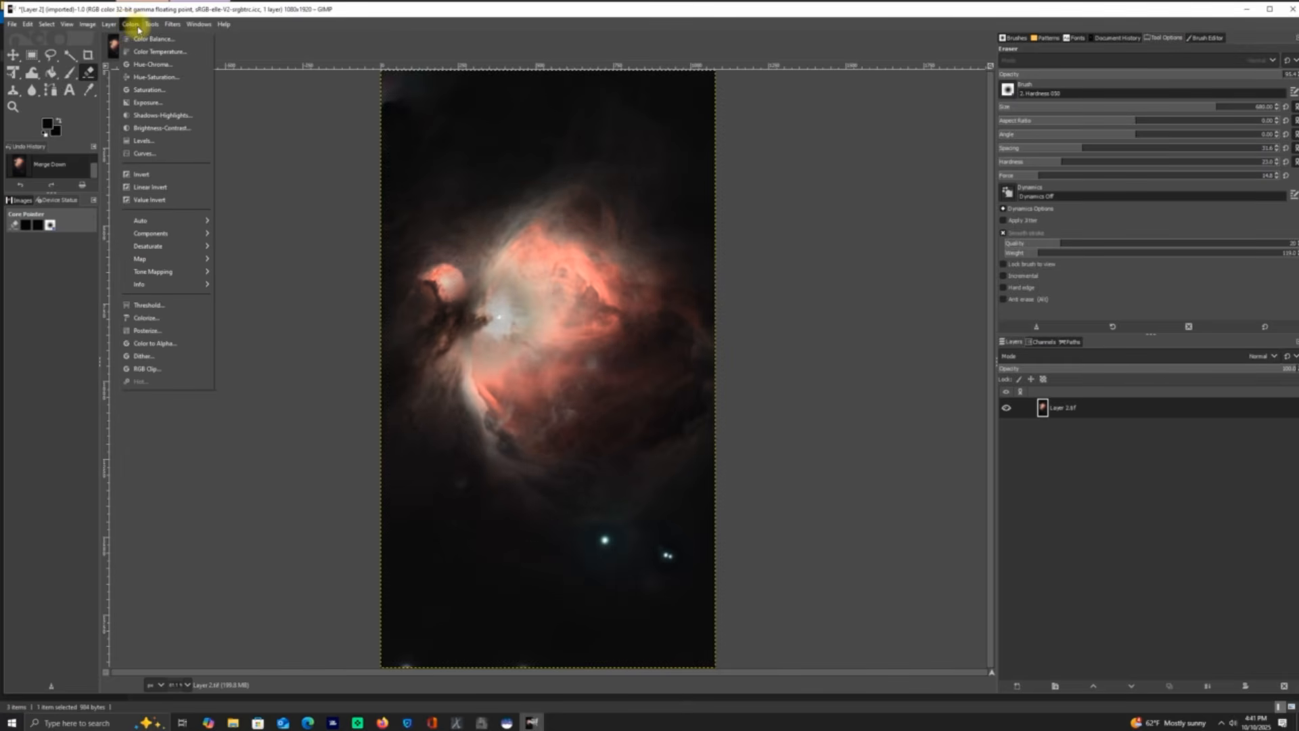
Step: Apply a Saturation adjustment to the merged layer with a scale of 1.320
click(147, 91)
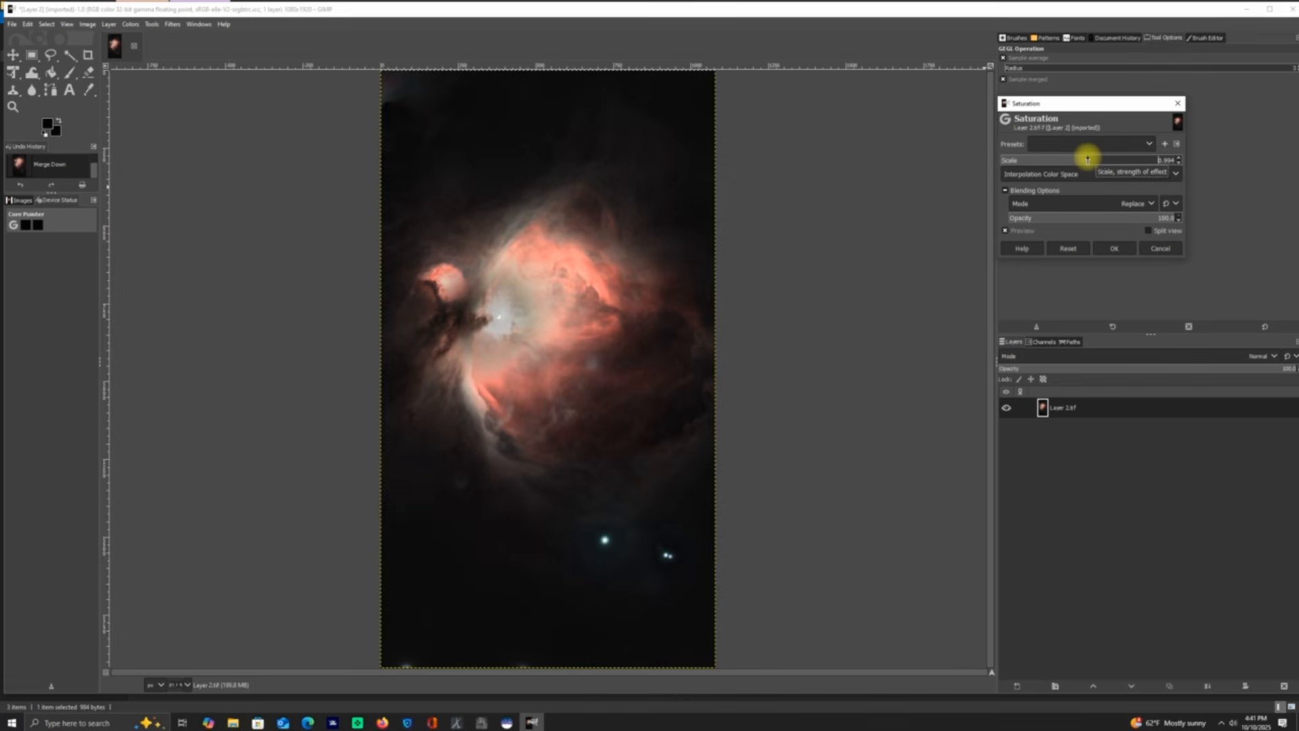
drag(1122, 163, 1053, 165)
click(1069, 248)
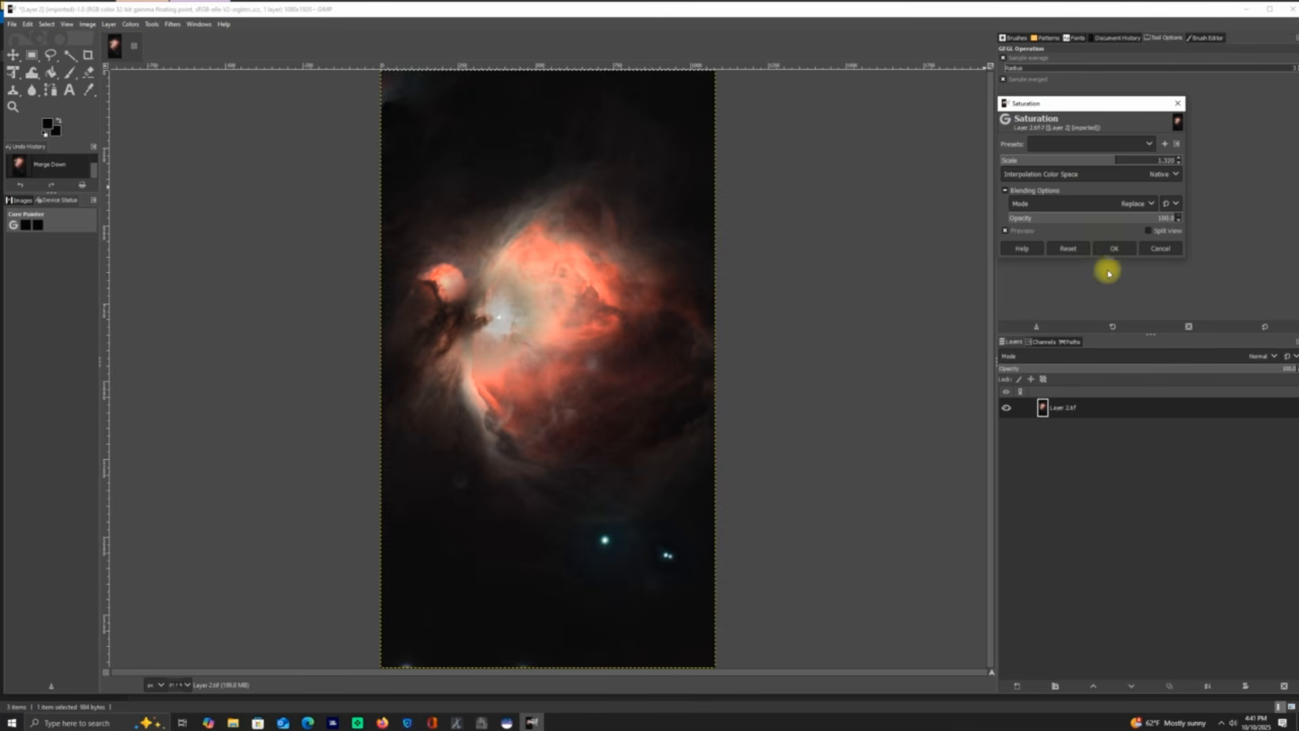
click(1116, 250)
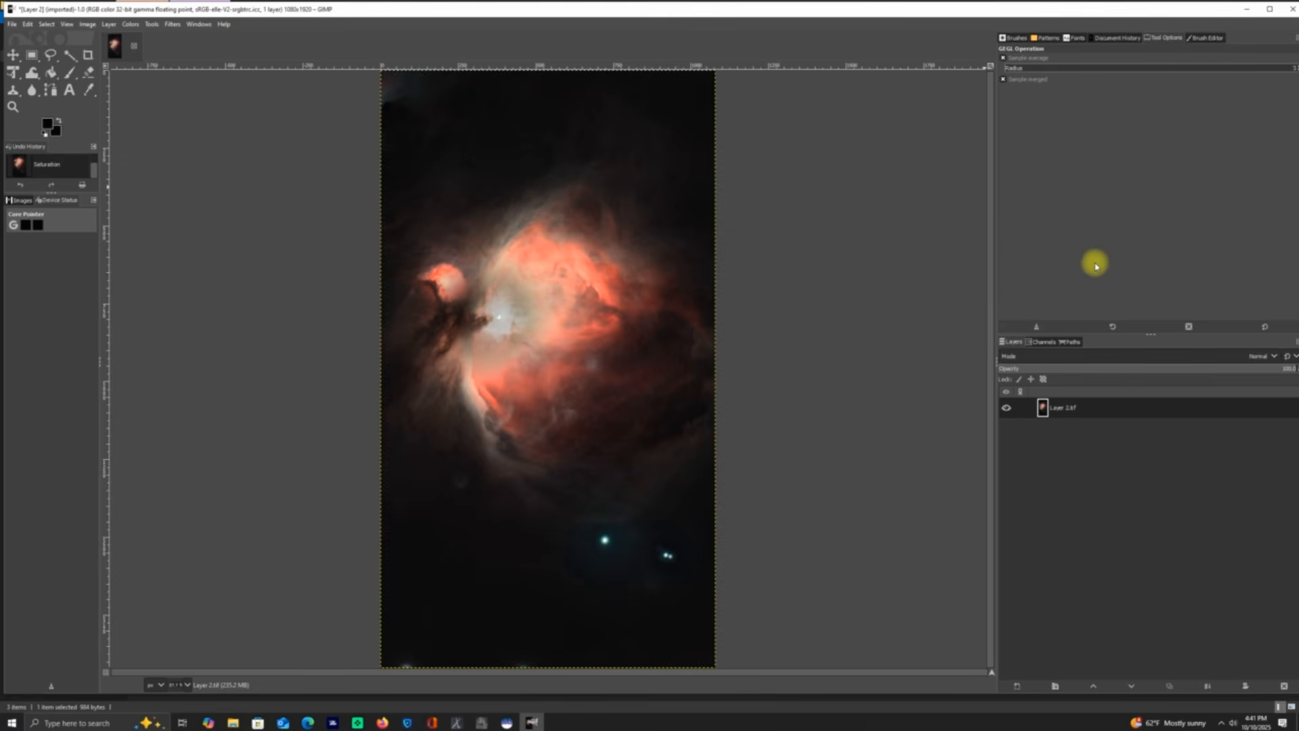
Step: Start a Shadows-Highlights adjustment on the merged layer and set Shadows to 68.29
click(130, 25)
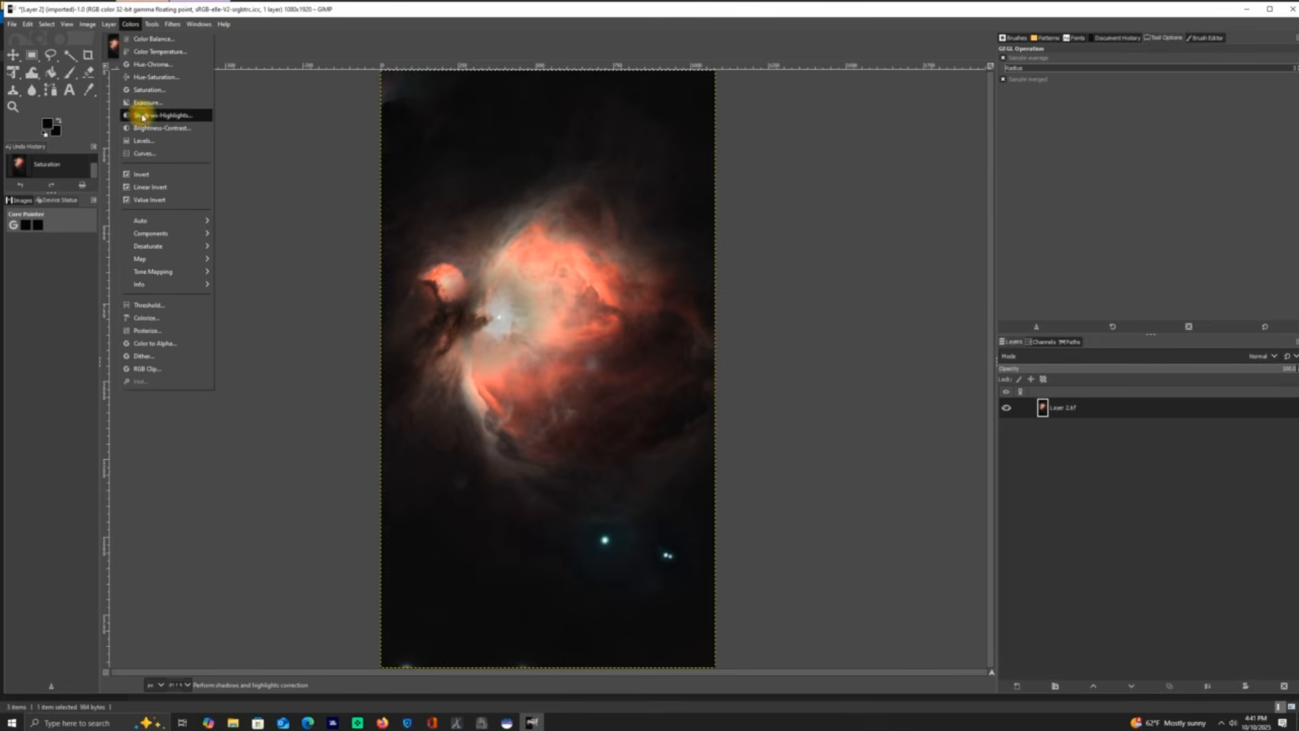
click(143, 117)
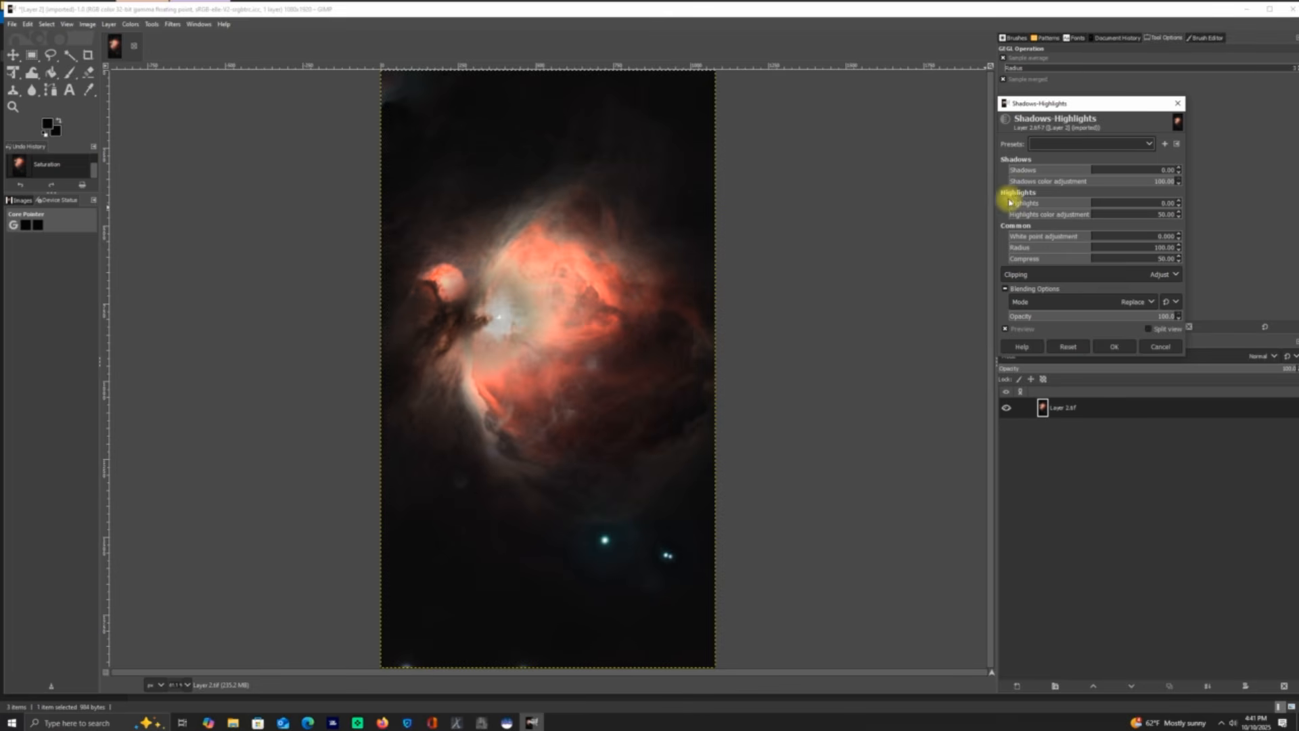
click(1092, 169)
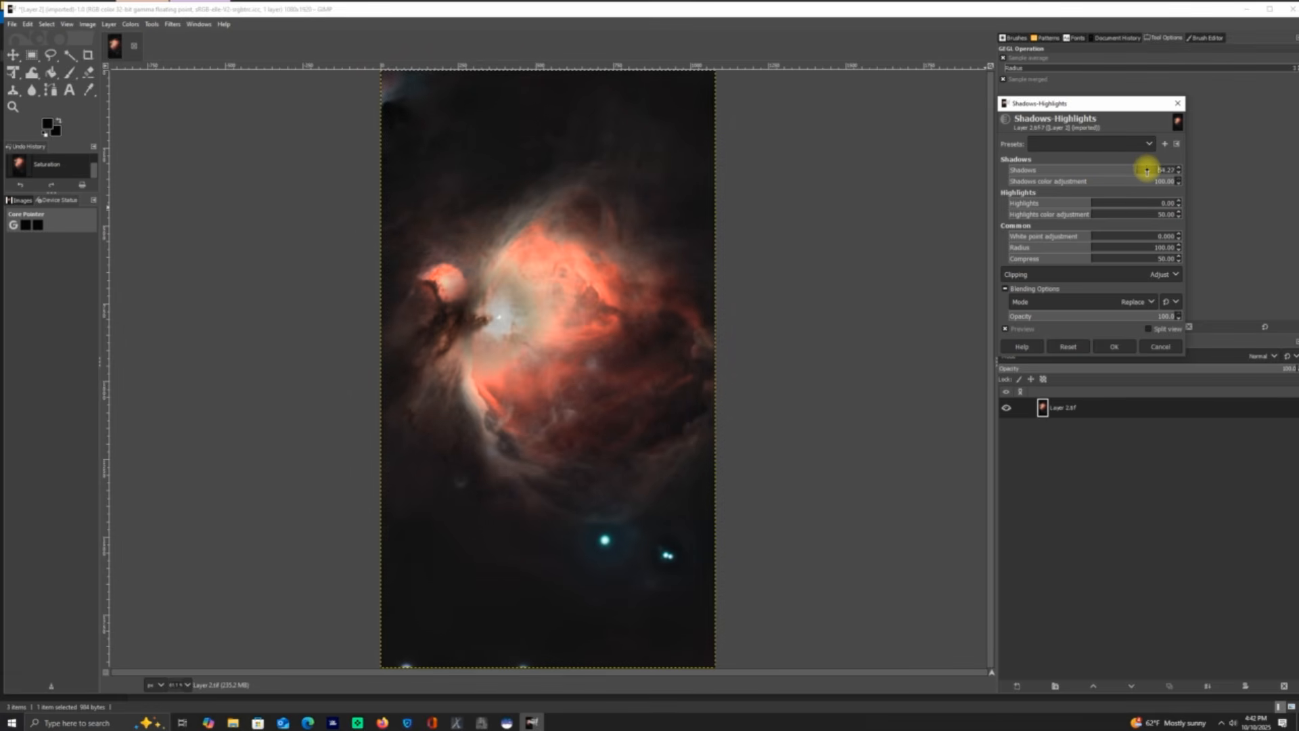
drag(1147, 171, 1148, 171)
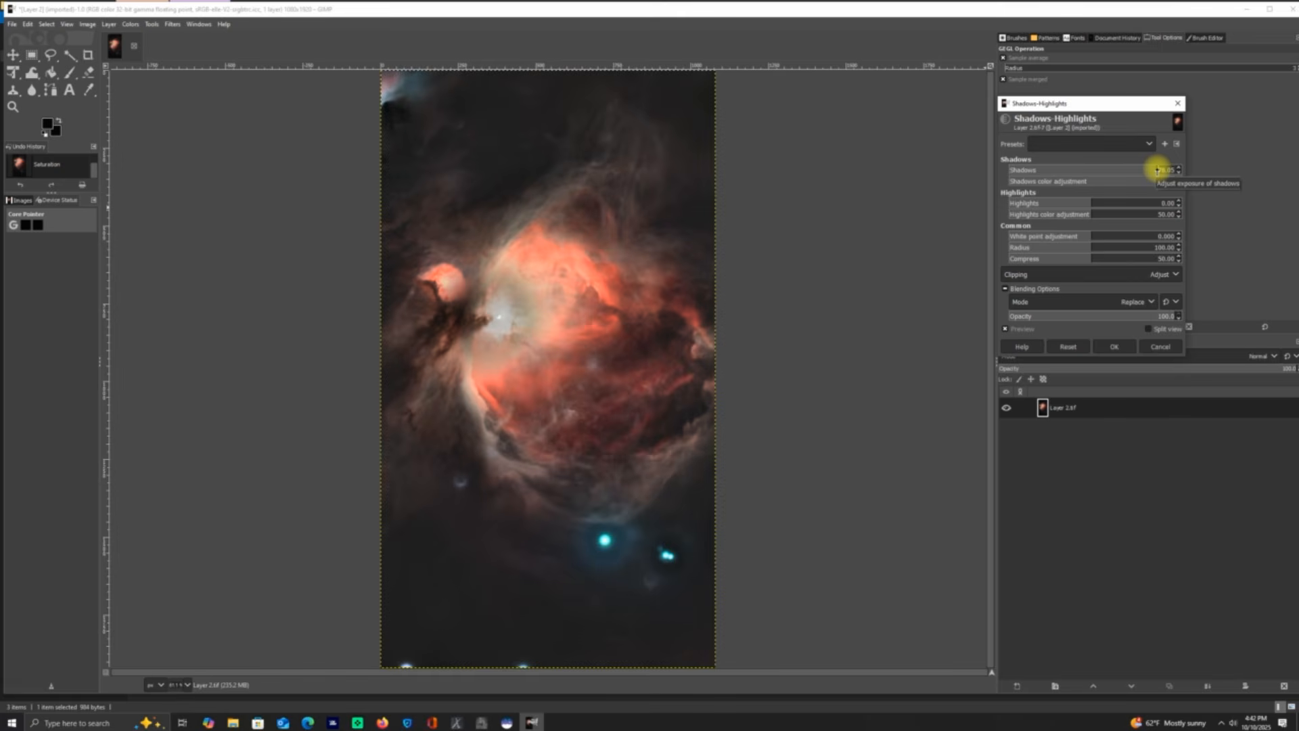
drag(1157, 170, 1164, 170)
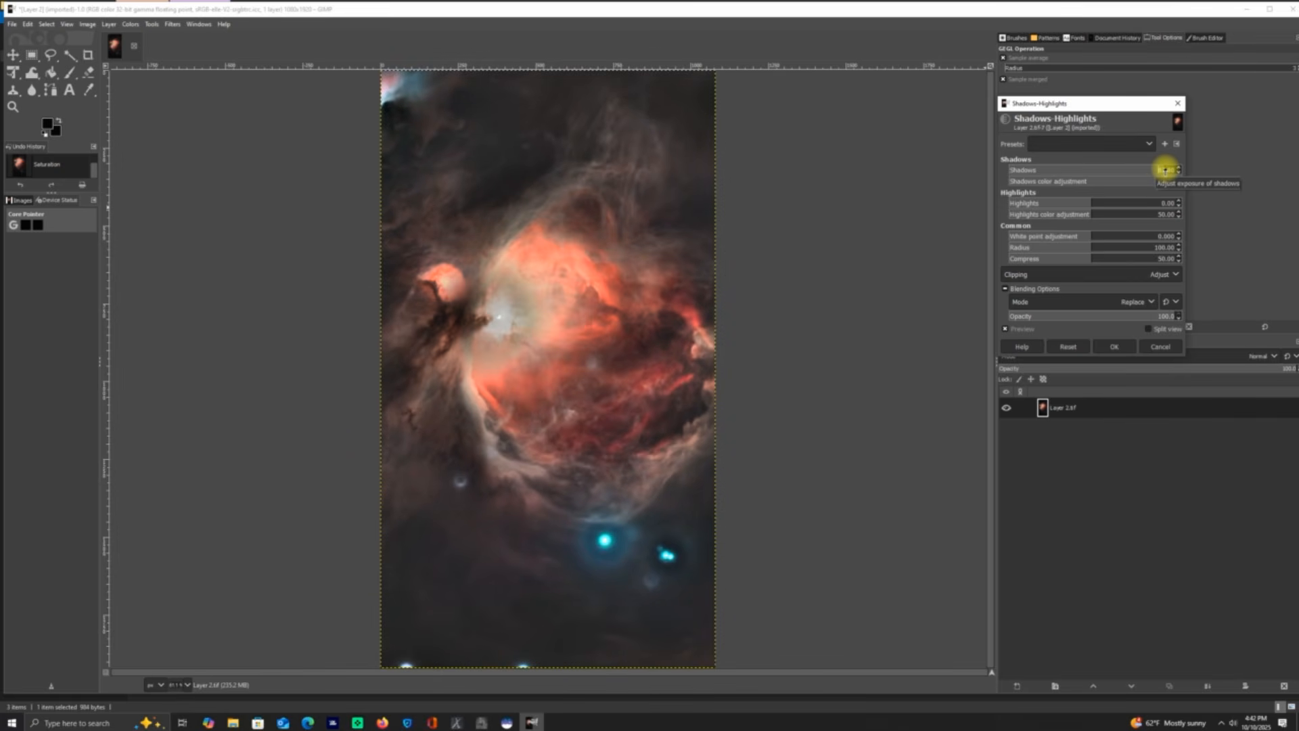
drag(1164, 170, 1169, 171)
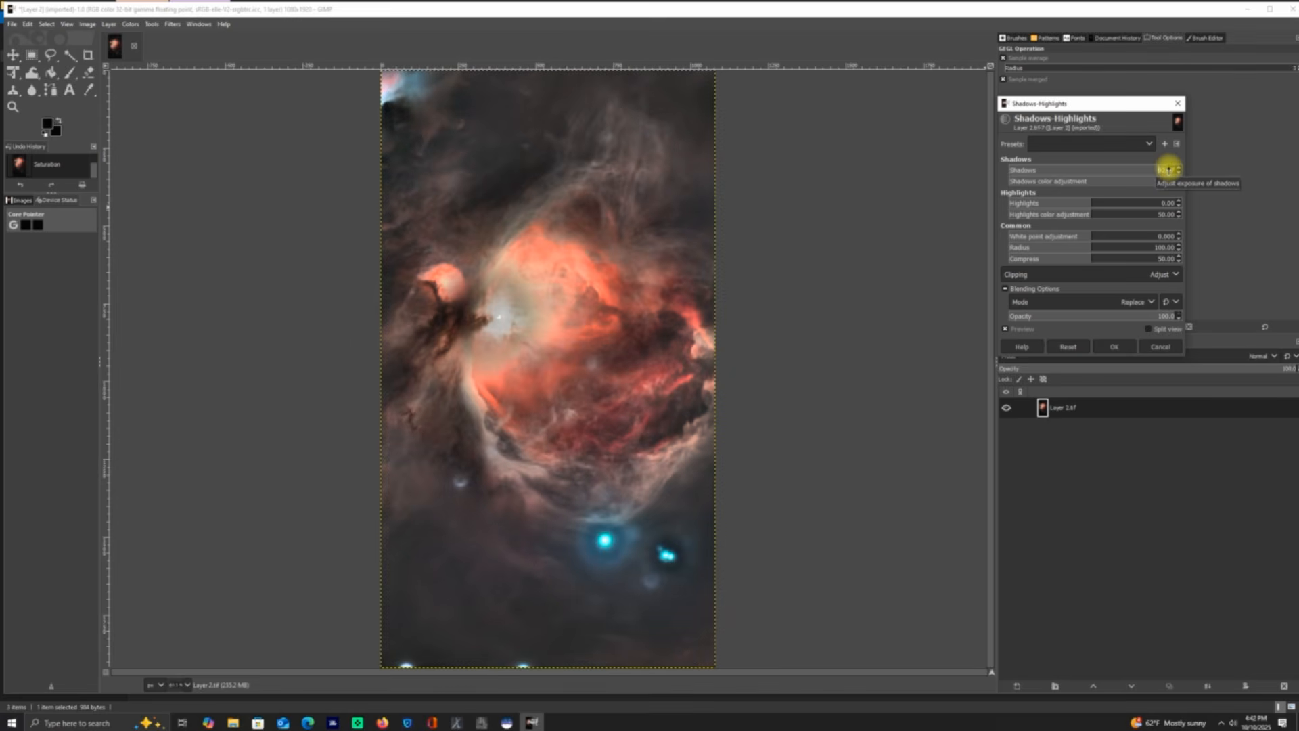
drag(1170, 170, 1167, 170)
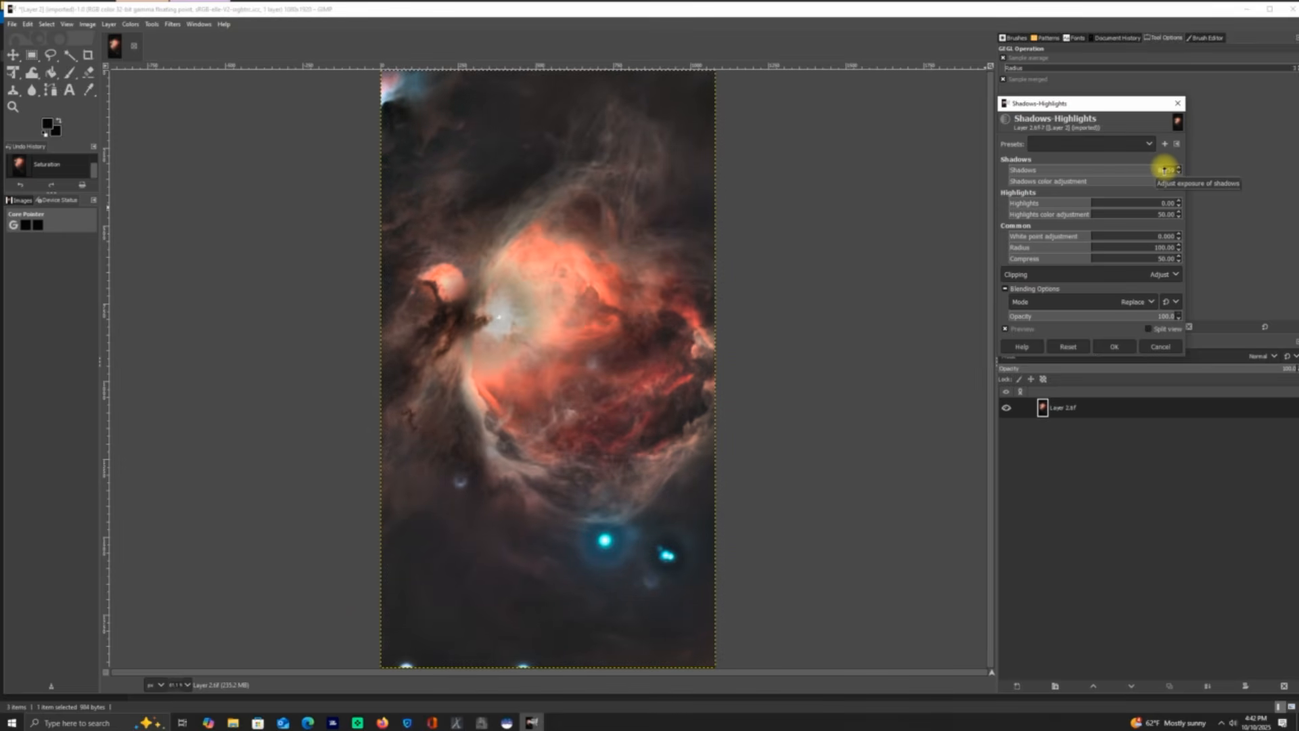
mouse_move(1165, 169)
mouse_down()
mouse_move(1186, 169)
mouse_move(1144, 169)
mouse_up()
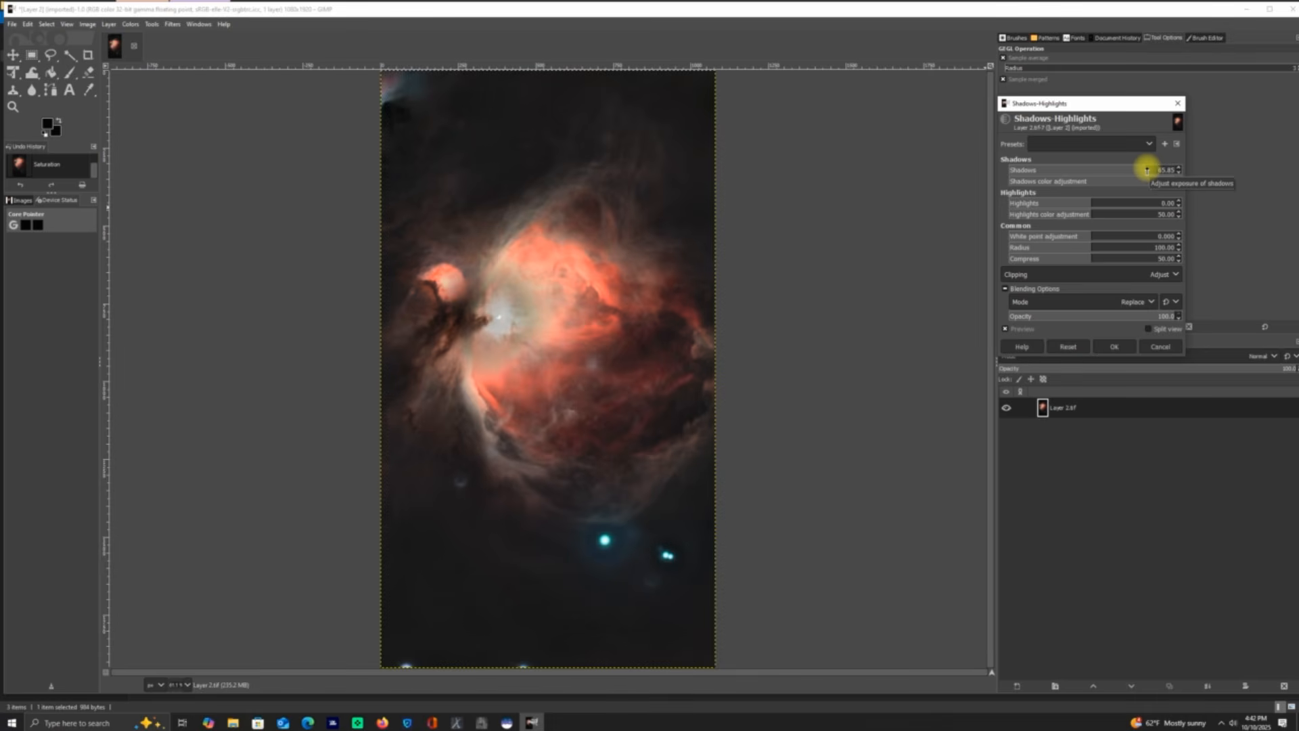
drag(1147, 169, 1151, 177)
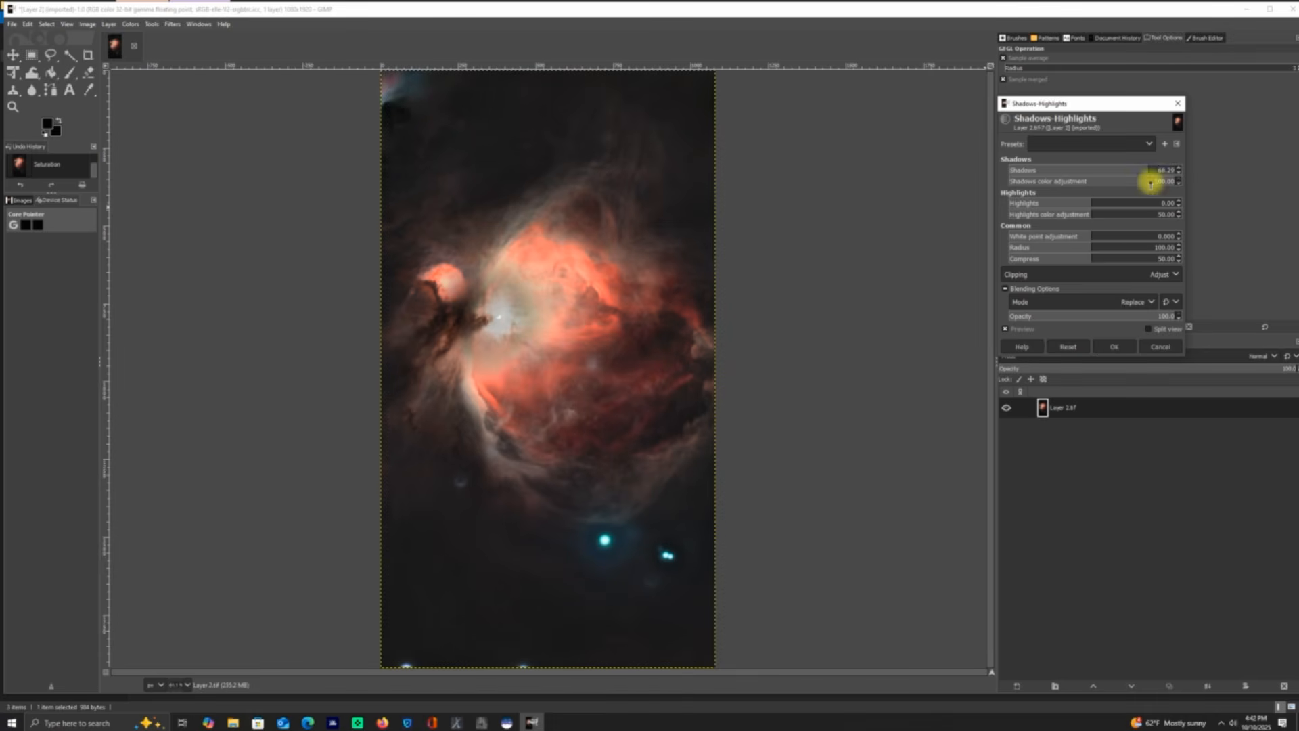
Step: Set White point adjustment to 5.488 and Highlights to -70.73, and apply the Shadows-Highlights adjustment
click(1090, 235)
drag(1090, 235, 1204, 232)
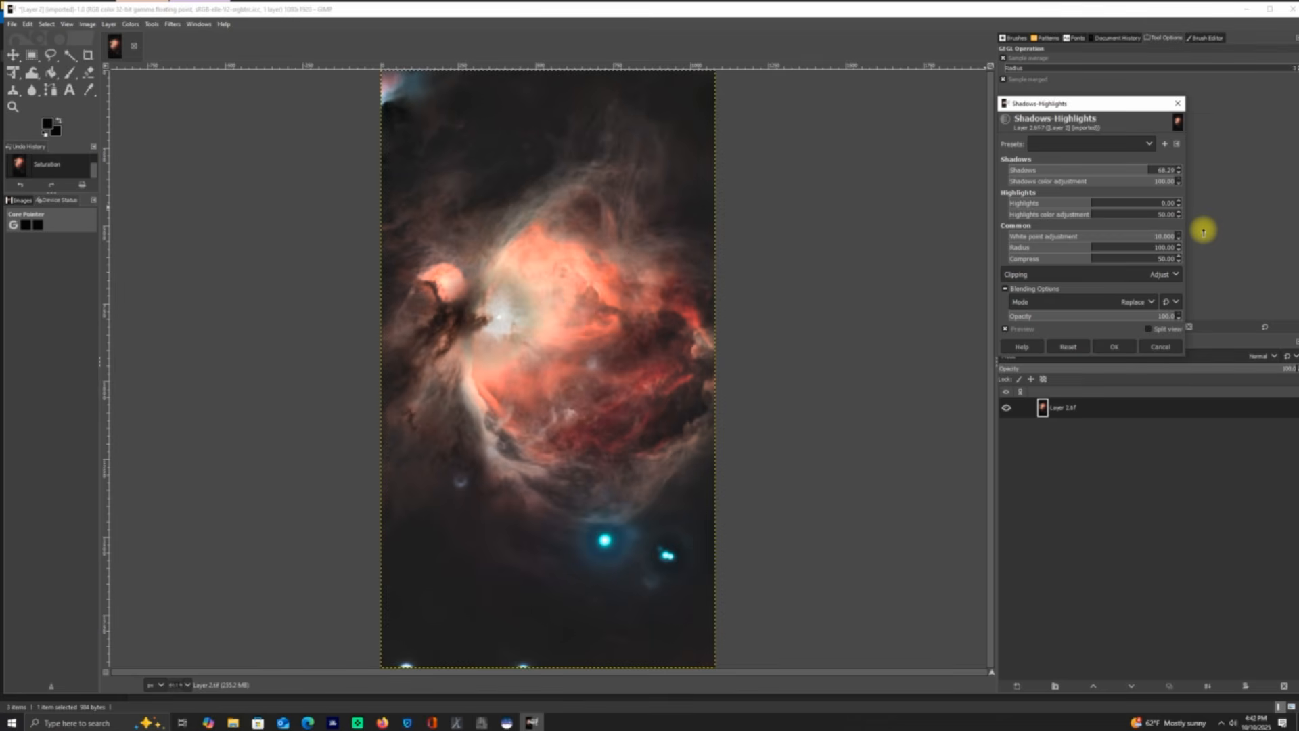
drag(1204, 231, 1141, 235)
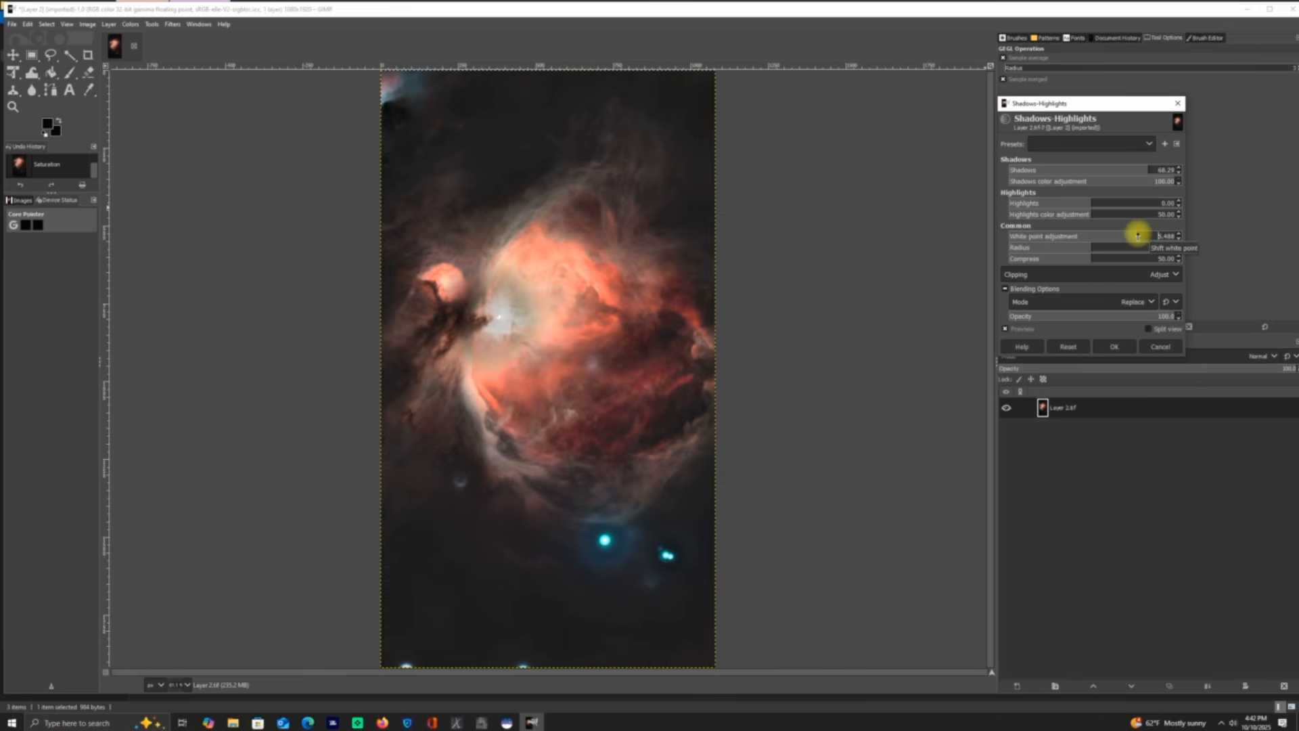
drag(1094, 204, 990, 207)
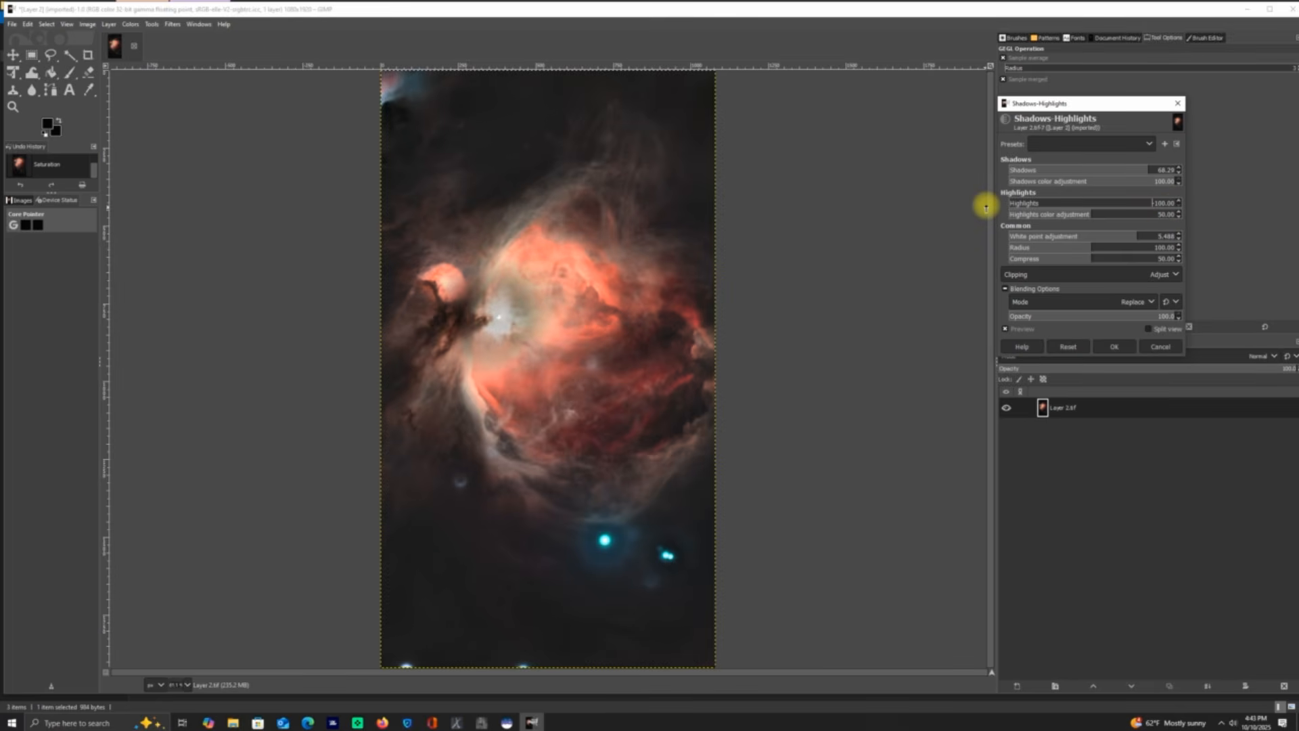
drag(990, 207, 1033, 205)
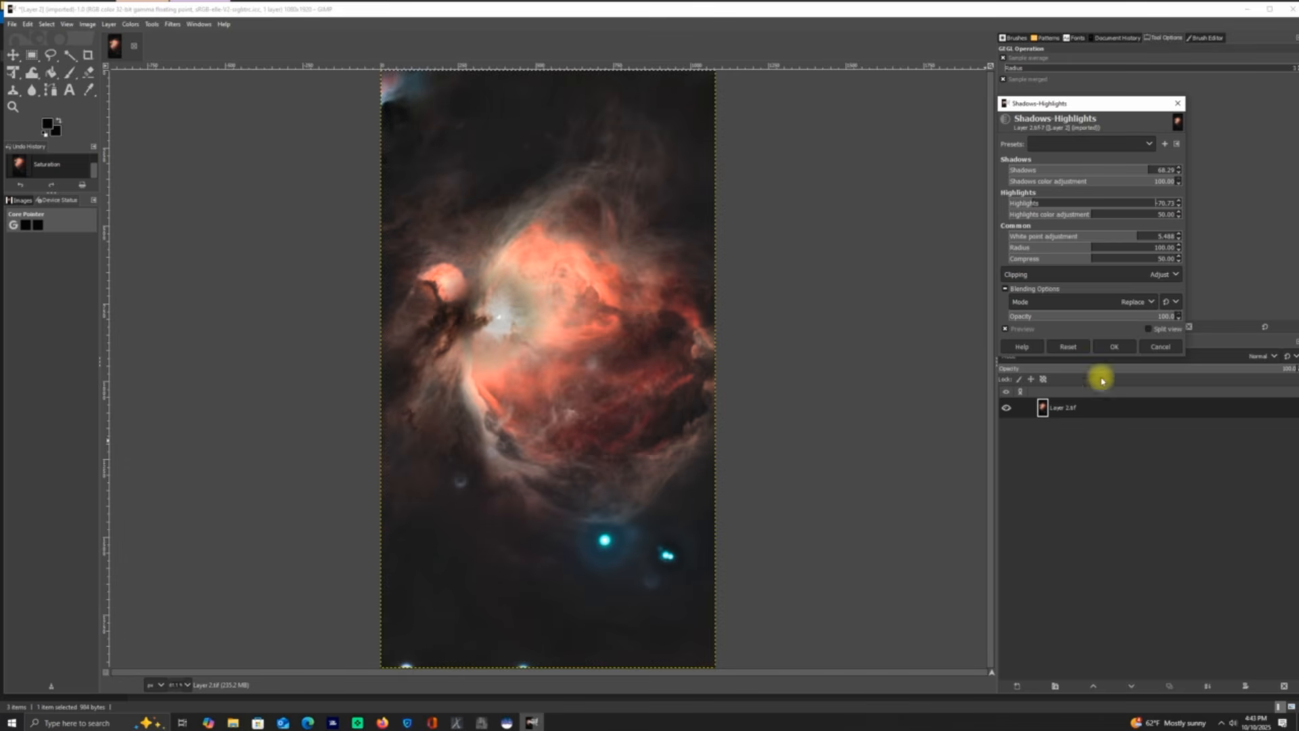
click(1115, 348)
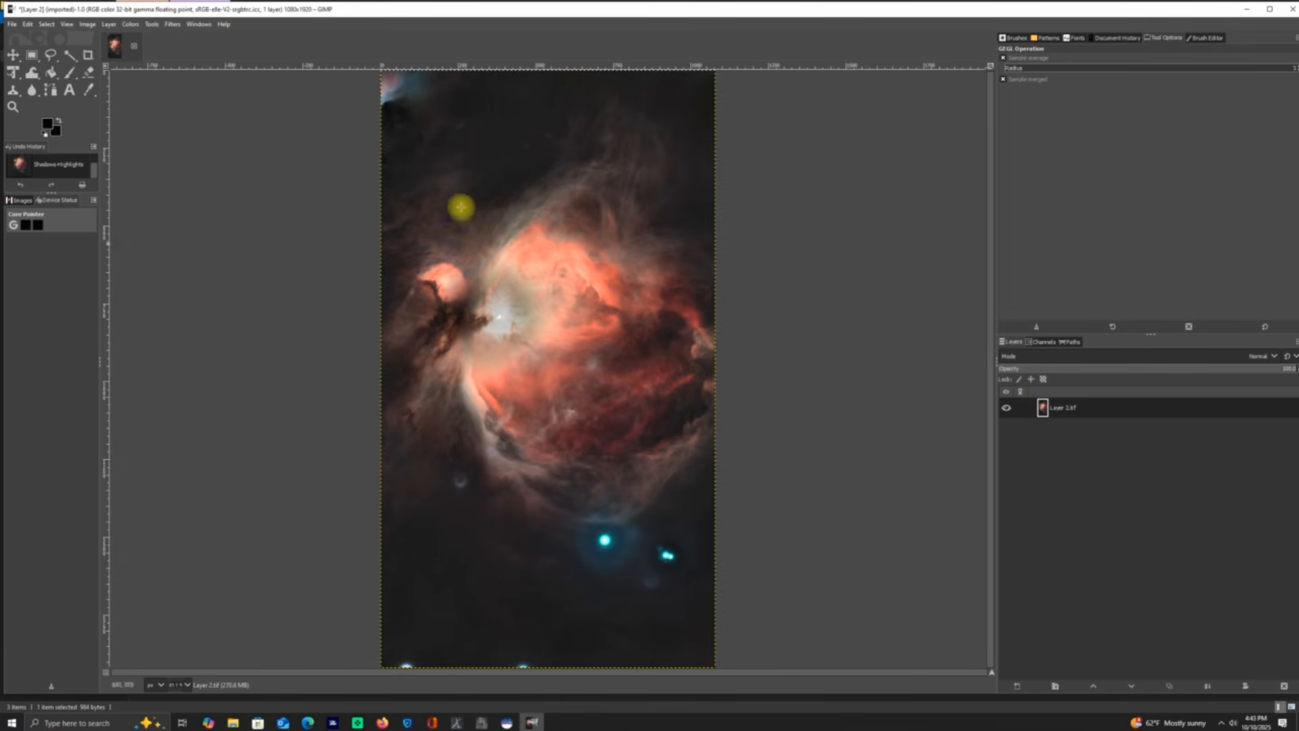
click(173, 25)
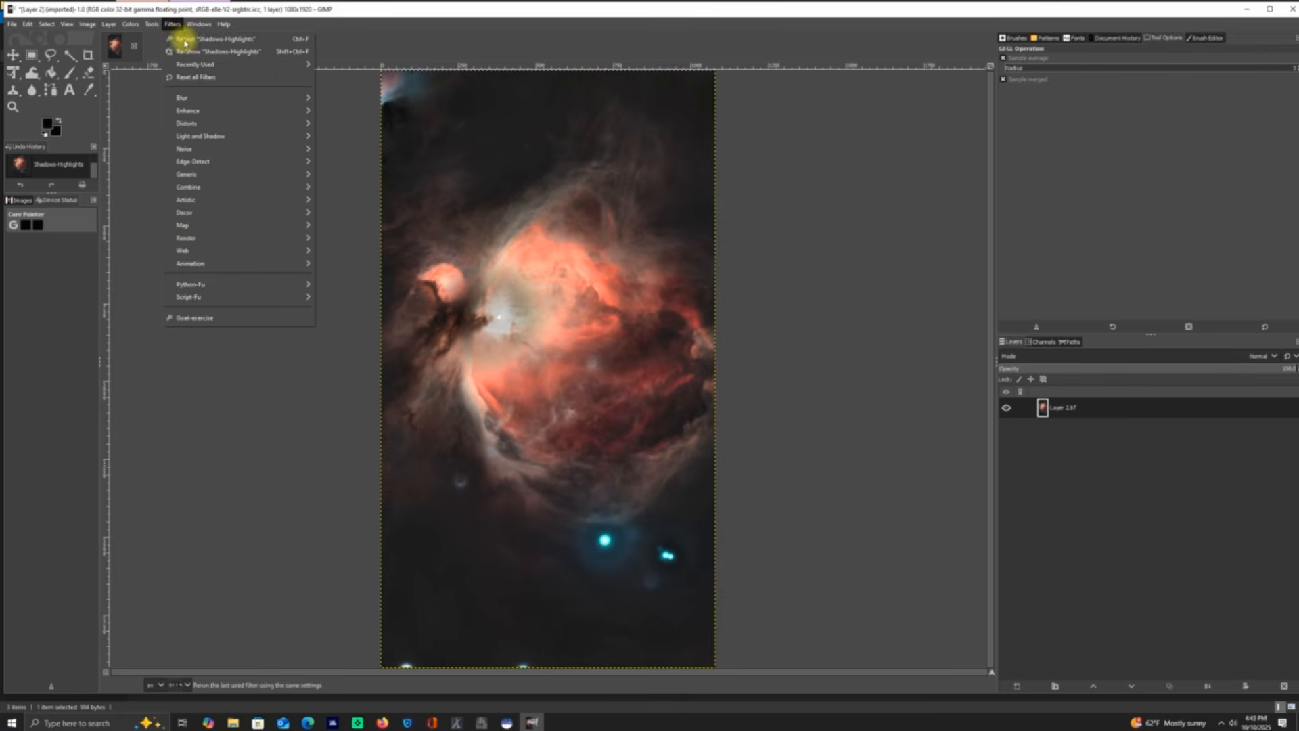
mouse_move(237, 113)
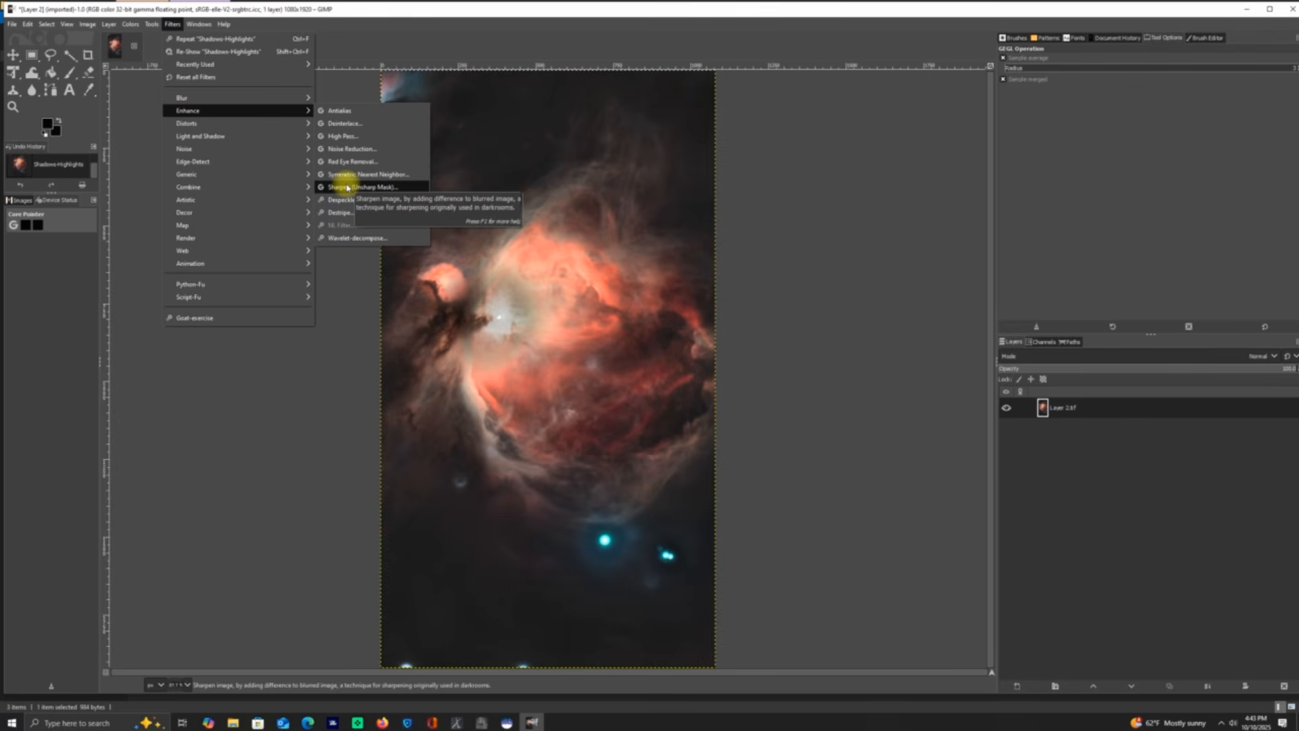
click(262, 404)
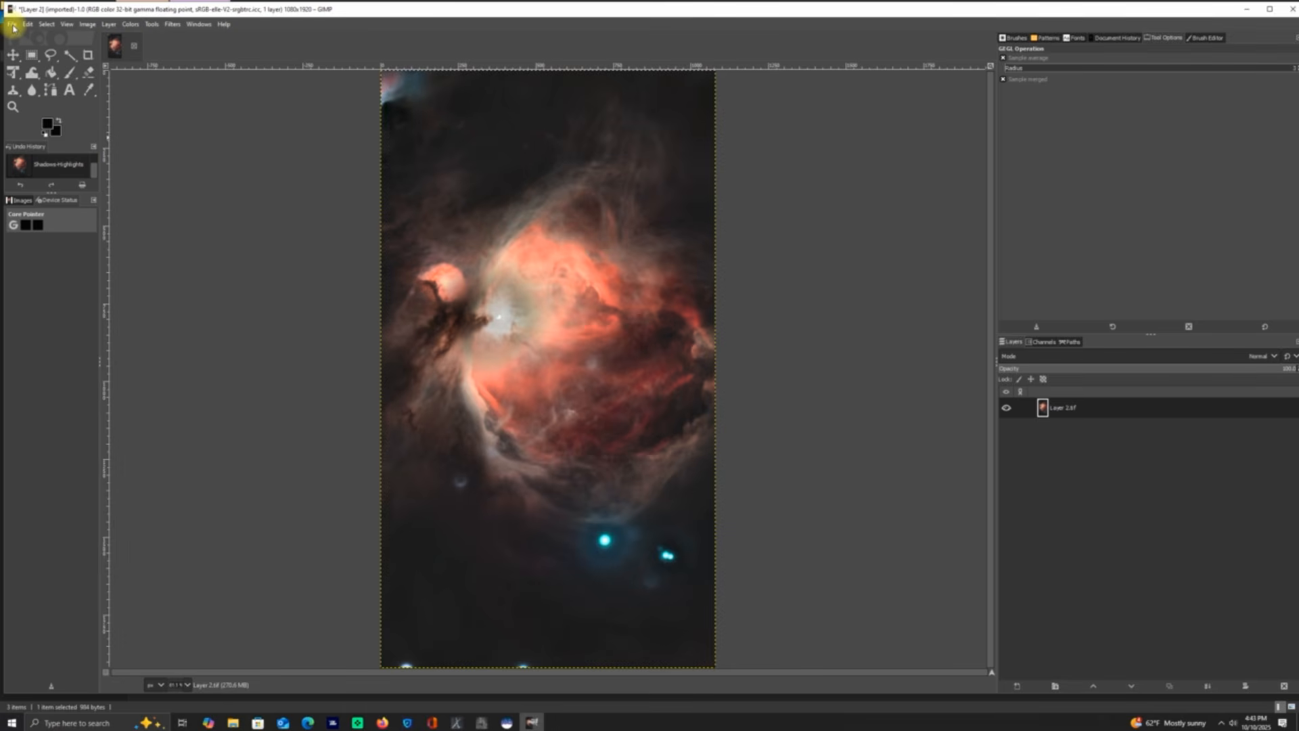
Step: Export the image as an uncompressed TIFF over the existing Layer 2.tif in the Tiff Holder folder
click(12, 26)
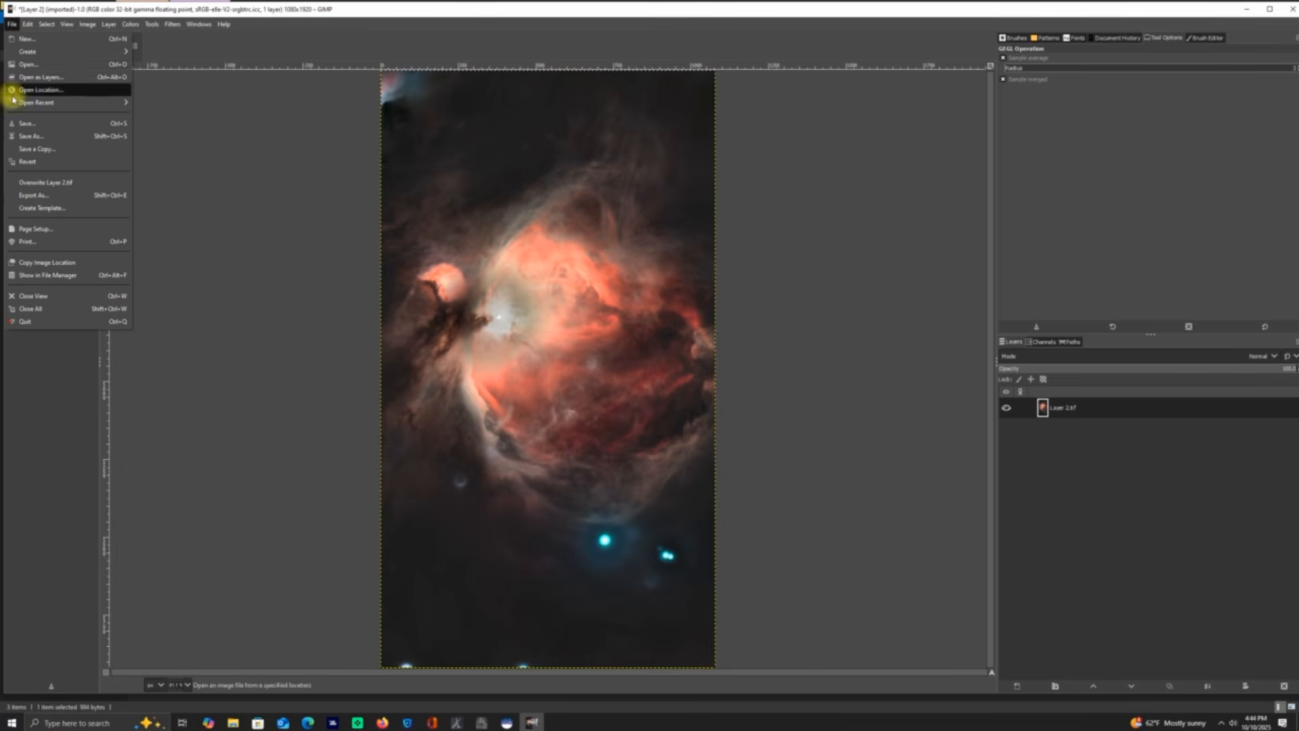
click(27, 195)
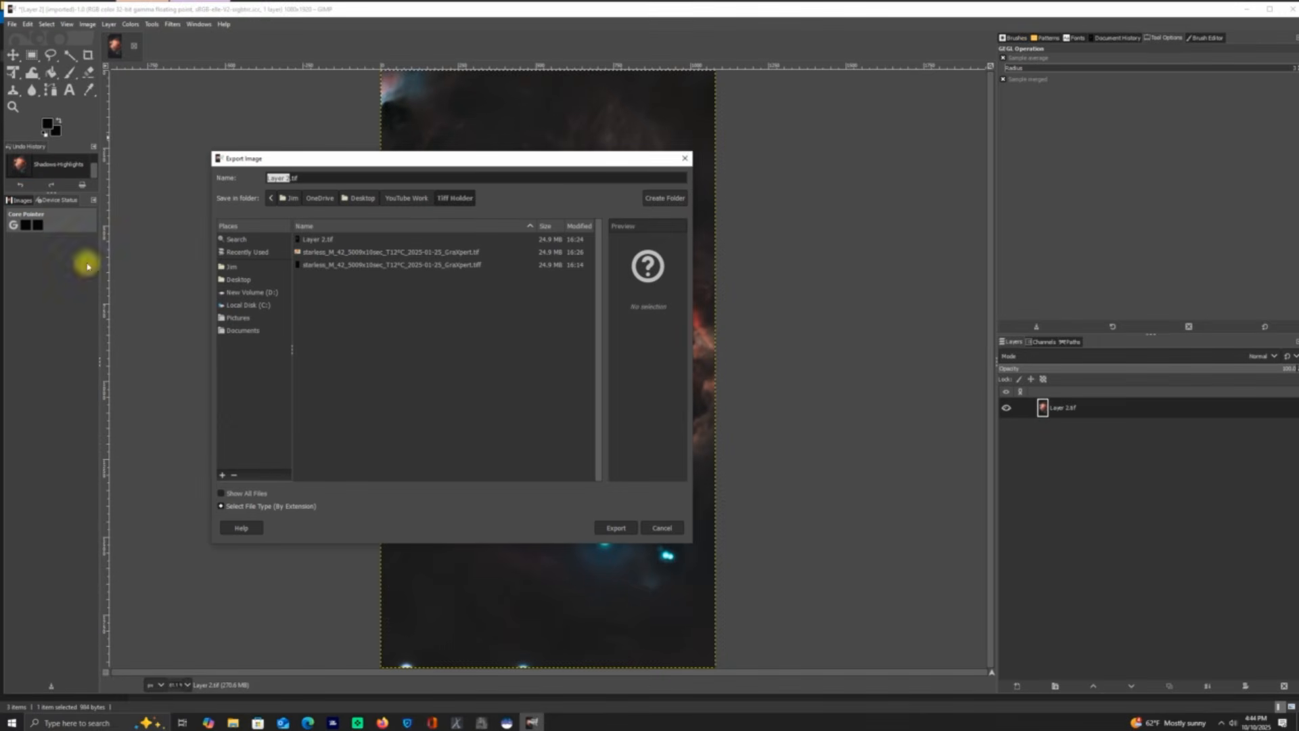
click(616, 528)
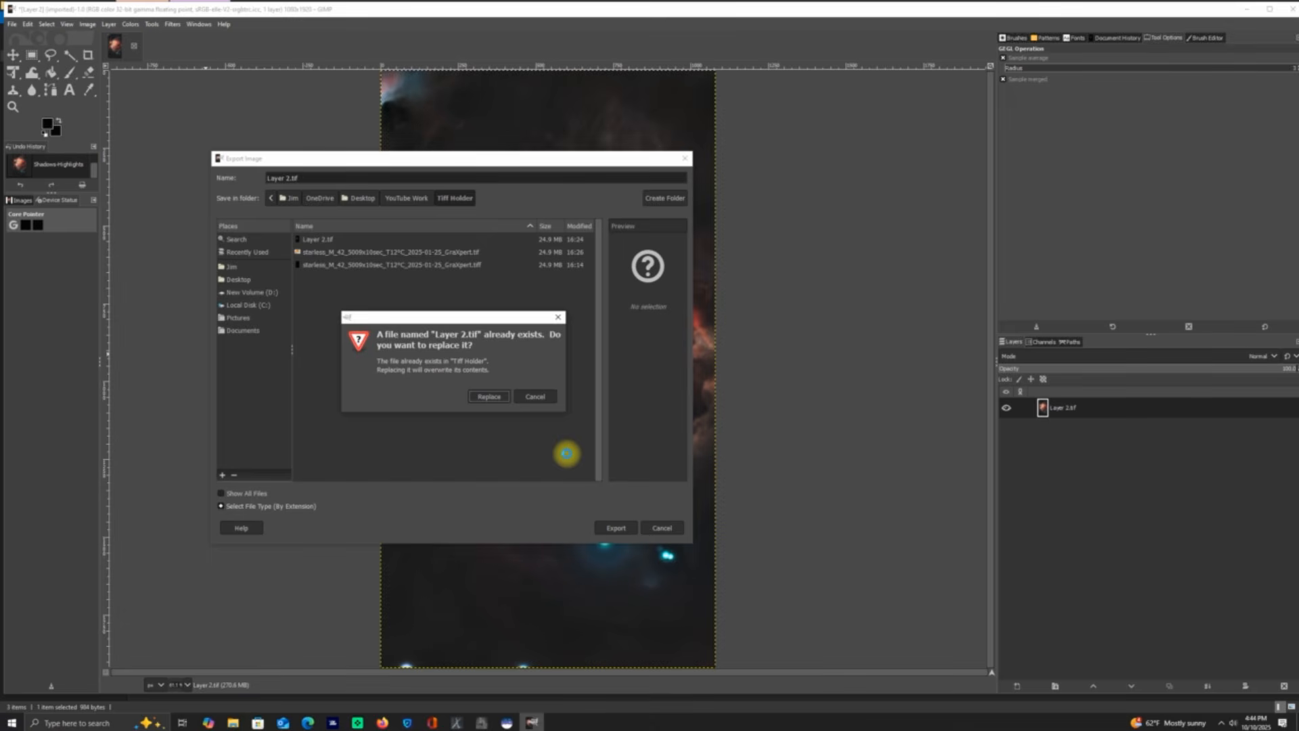
click(490, 398)
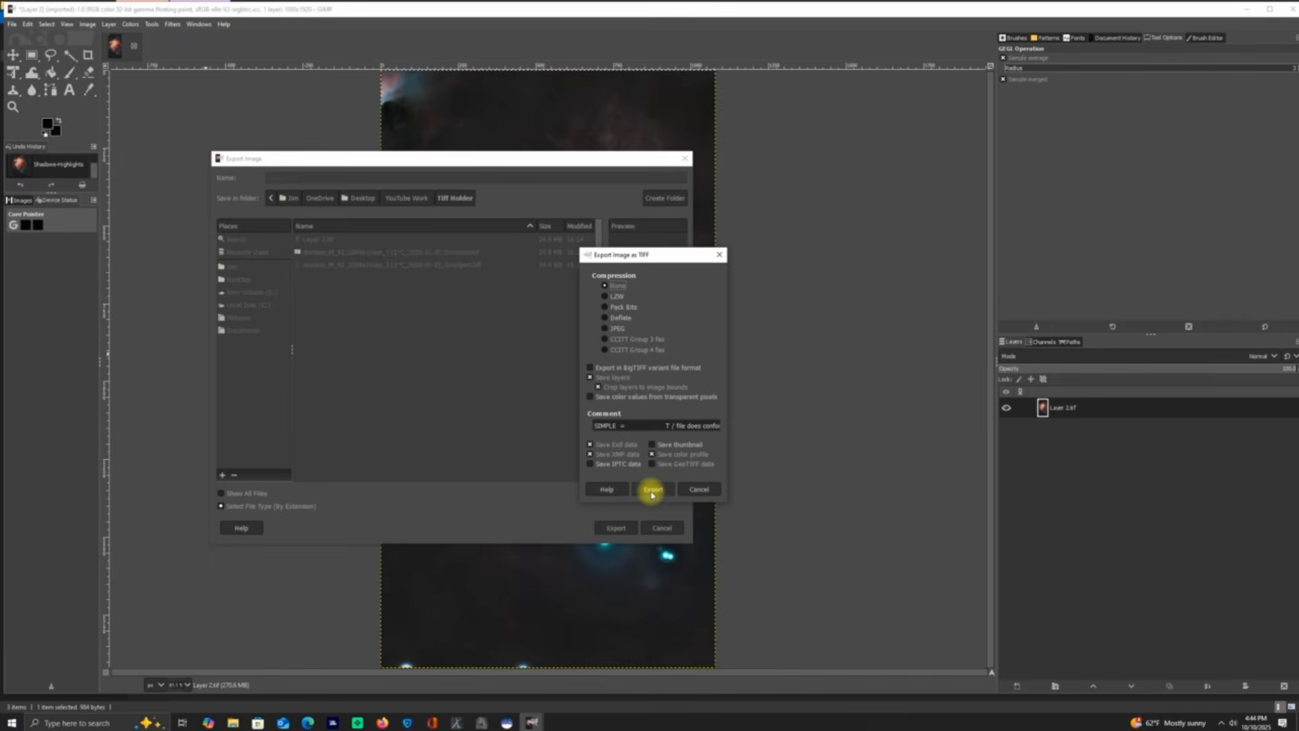
click(653, 487)
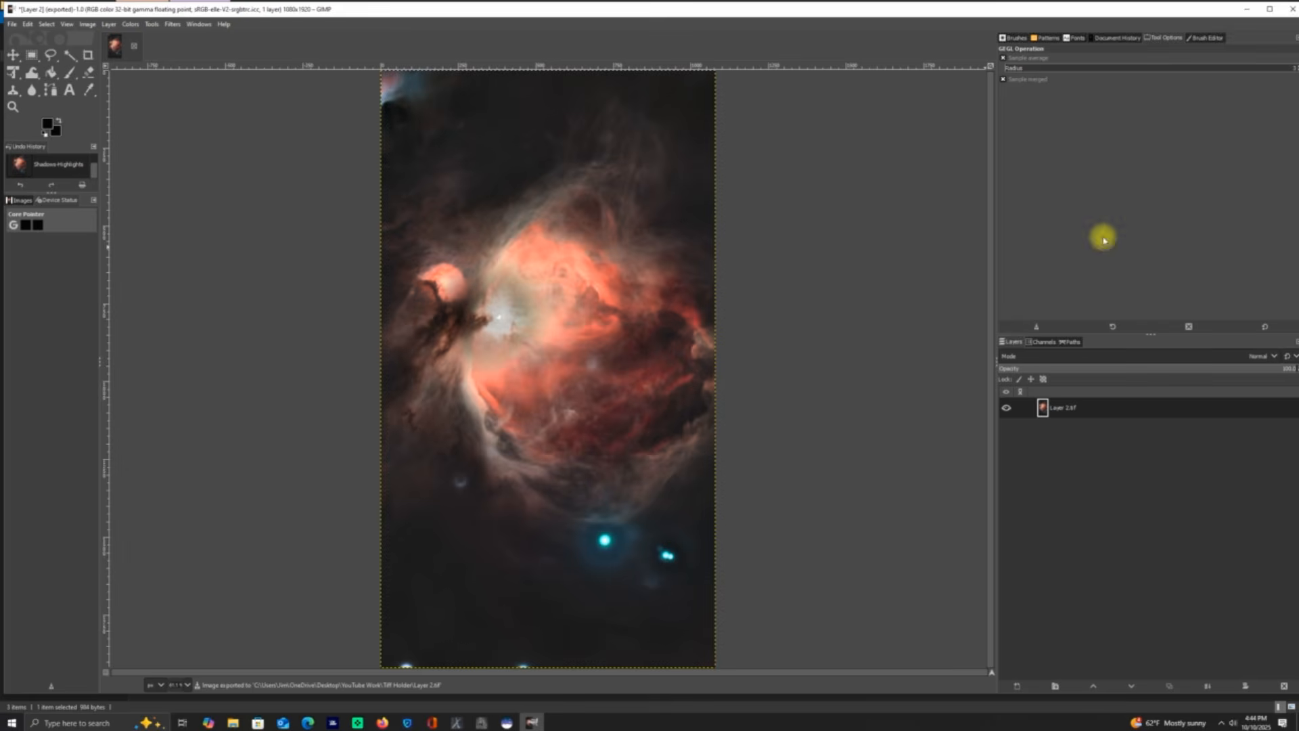
Step: Quit GIMP, discarding the unsaved changes, and switch to Deep Sky DeTools
click(1290, 9)
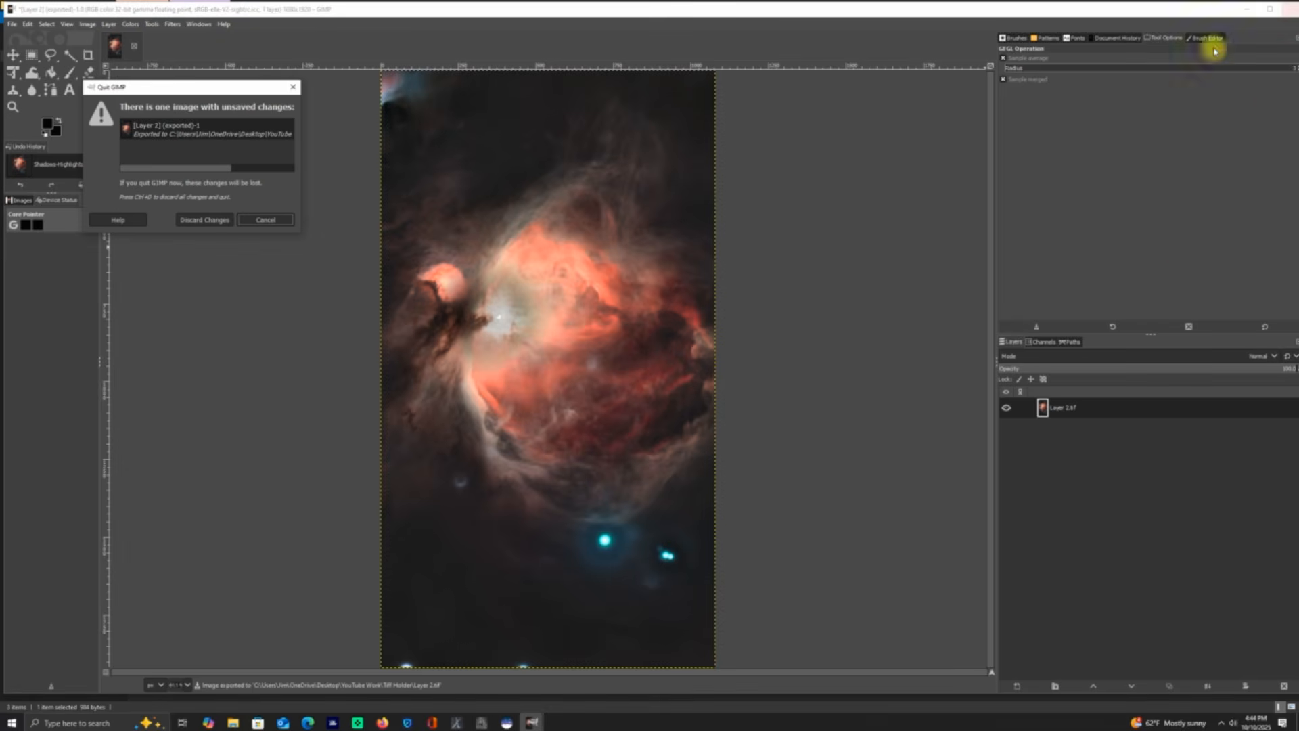
click(203, 220)
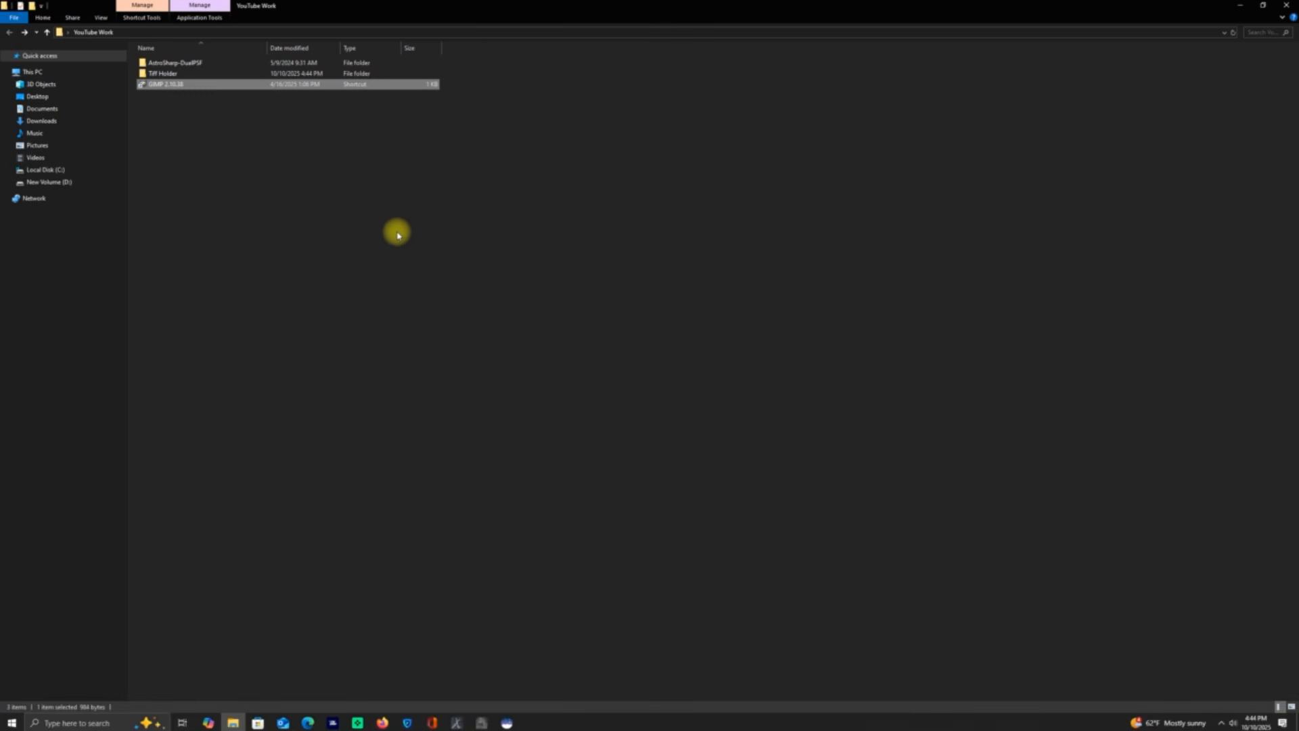
click(482, 723)
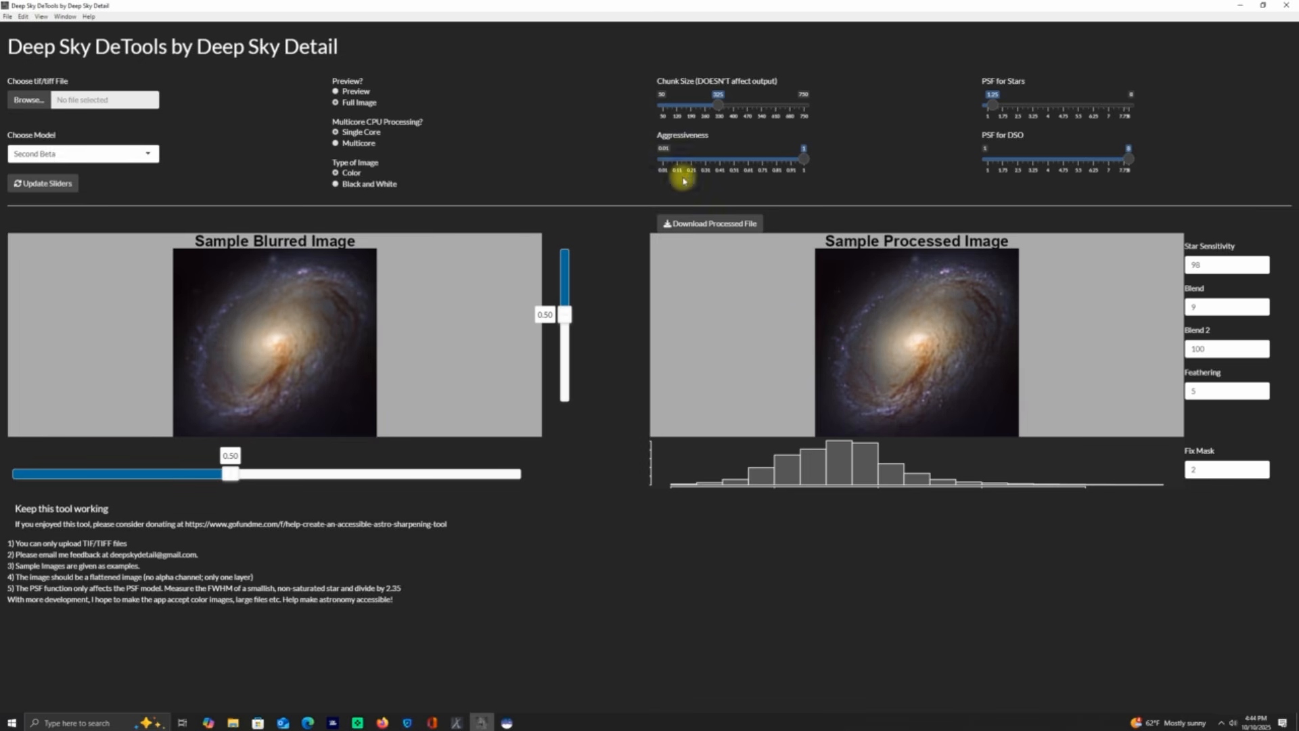
Step: Set Aggressiveness to 1, PSF for DSO to 8 and PSF for Stars to 1.75
drag(809, 165, 832, 181)
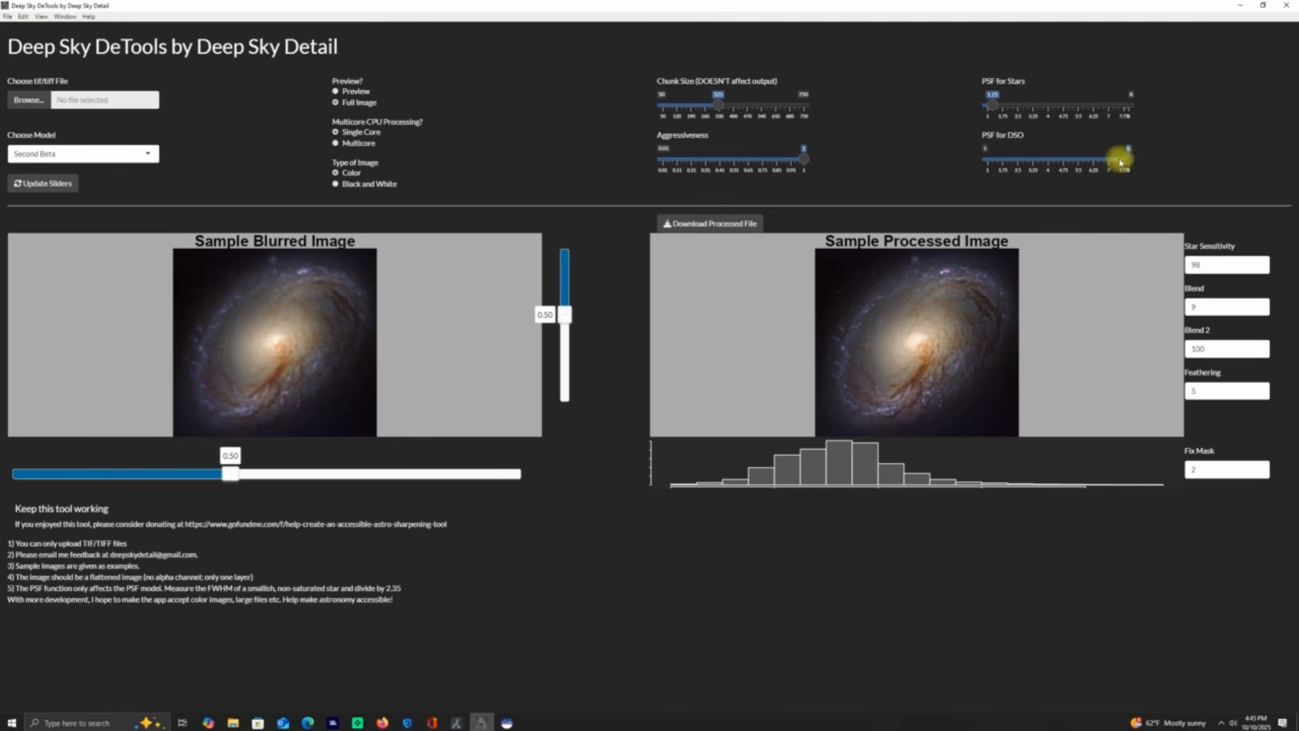
drag(1128, 159, 1184, 168)
mouse_move(1008, 108)
mouse_down()
mouse_move(979, 96)
mouse_move(1024, 101)
mouse_move(1002, 108)
mouse_up()
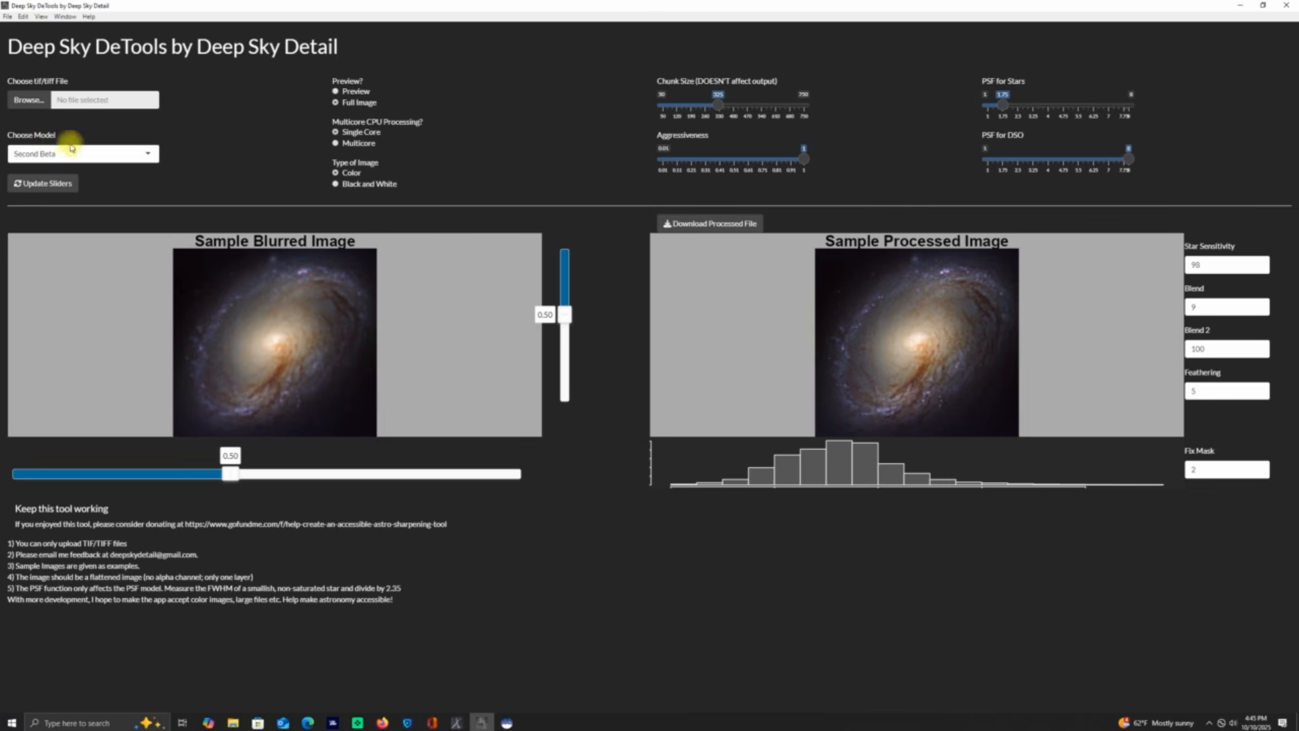
Step: Choose Second Beta as the sharpening model
click(149, 154)
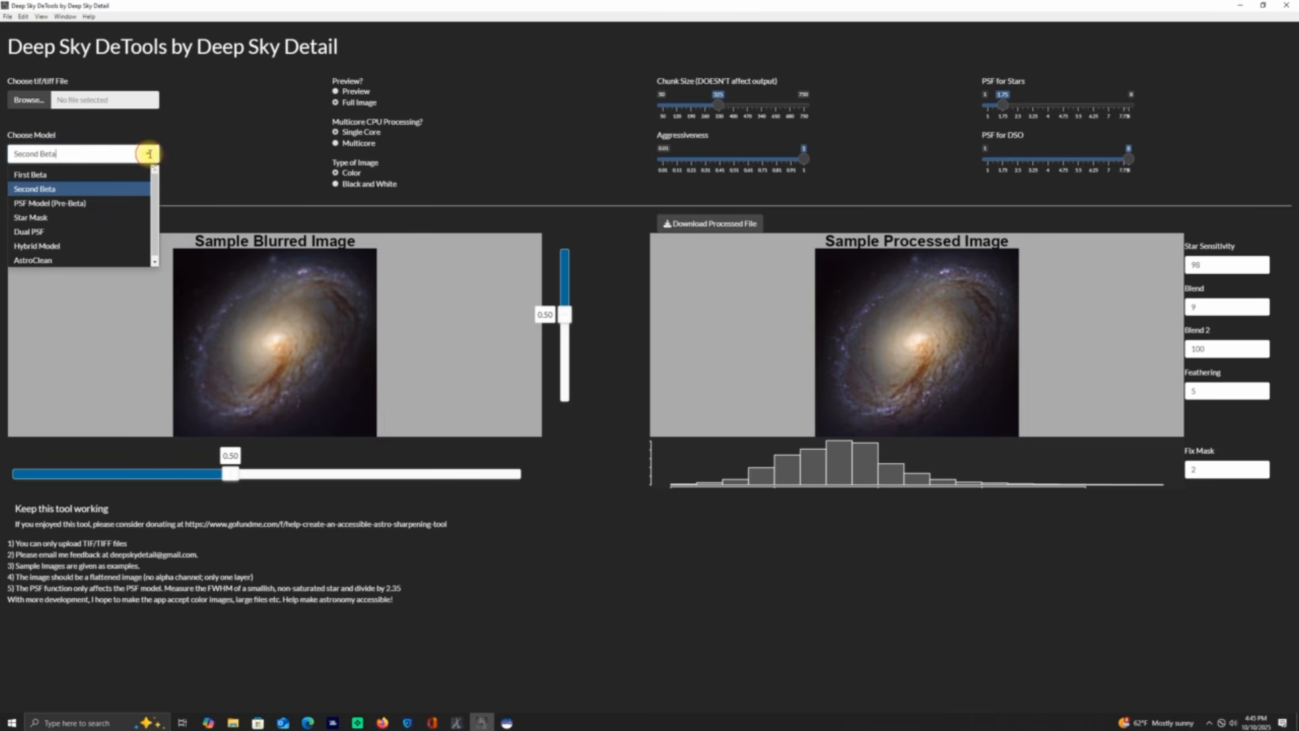
click(57, 188)
click(146, 152)
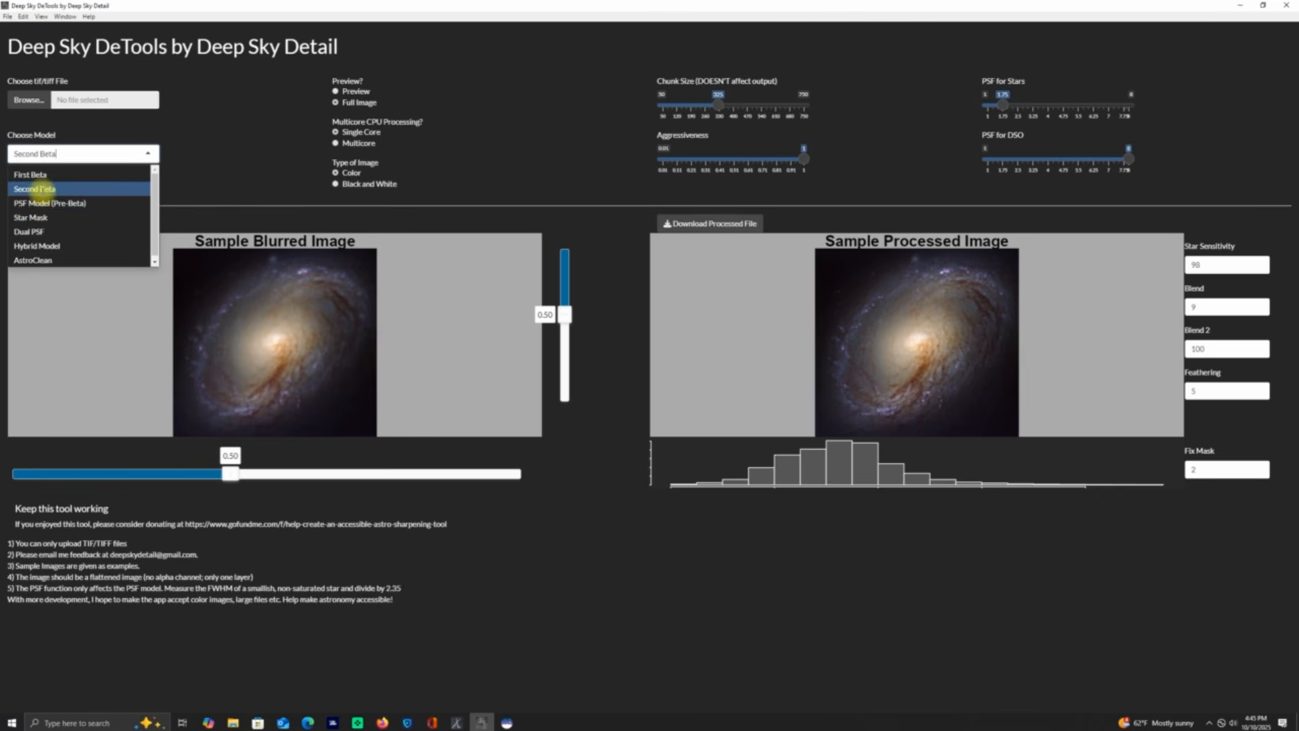
Step: Choose the Second Beta model and load the Layer 2 TIFF from the Desktop's YouTube Work > Tiff Holder folder
click(36, 189)
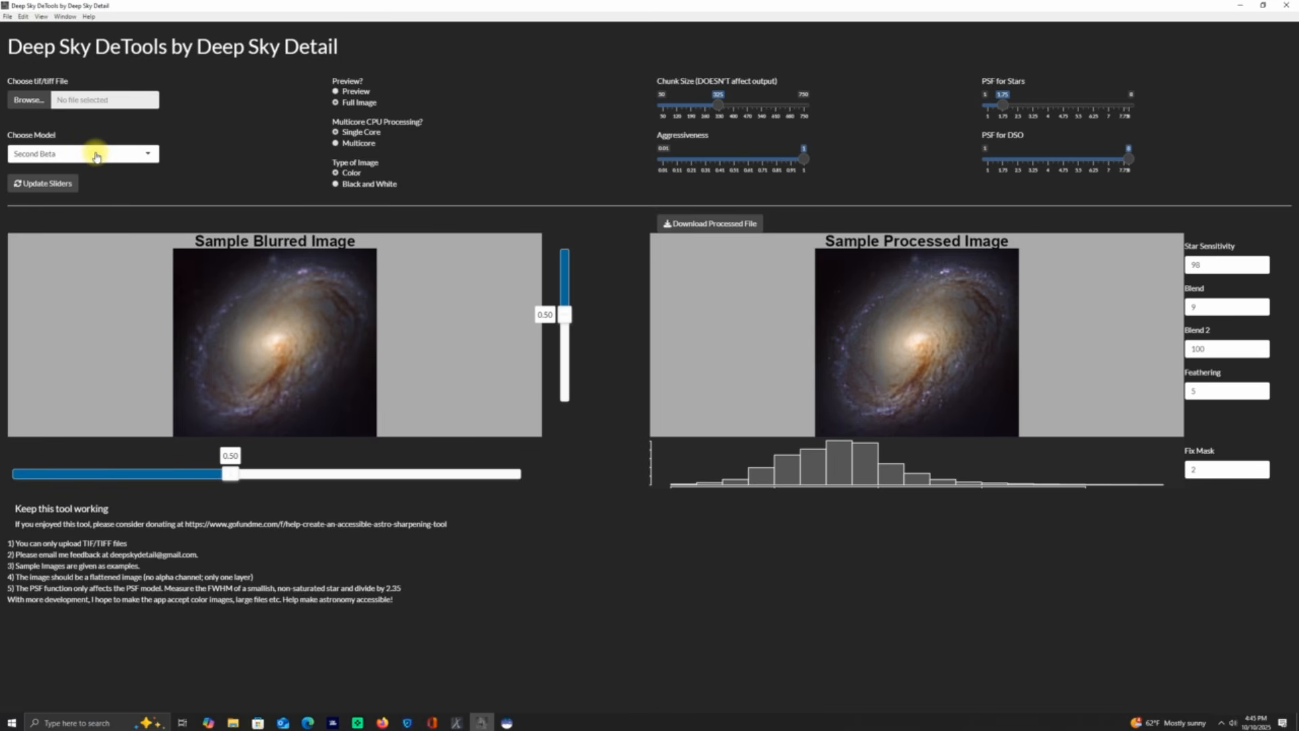
click(30, 106)
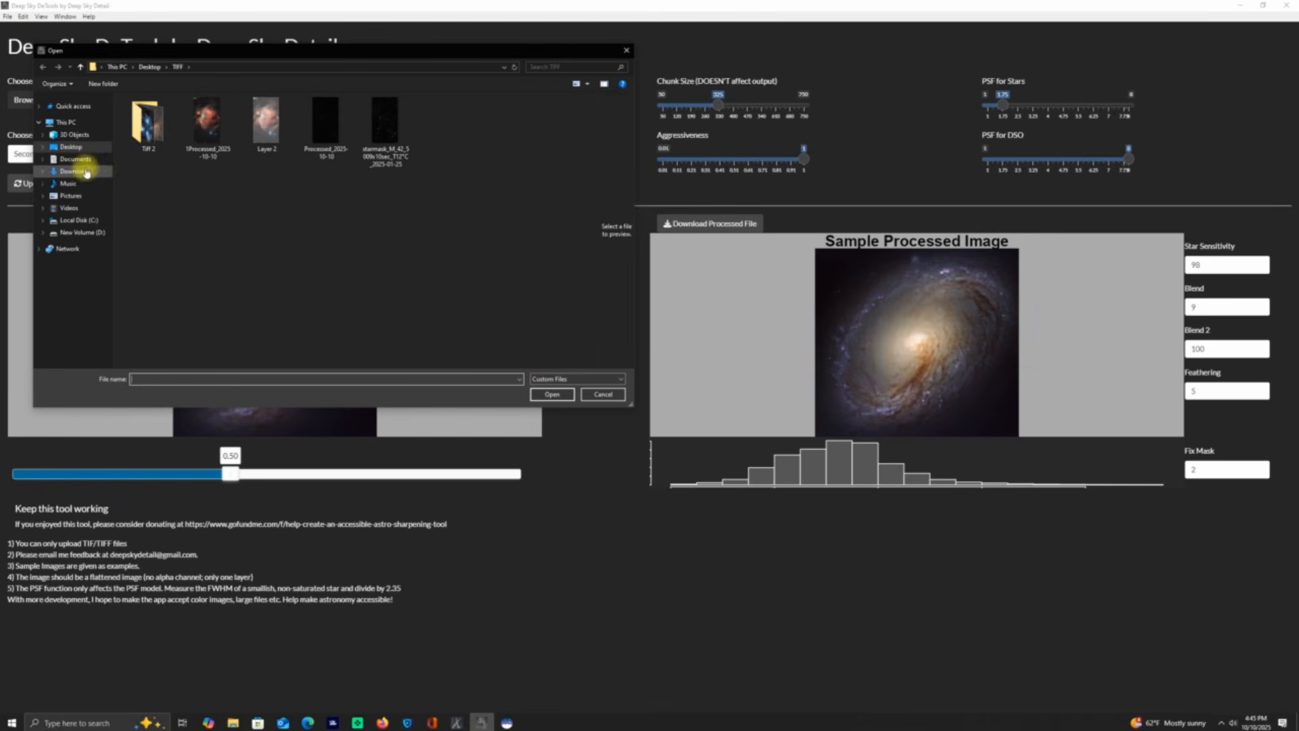
click(88, 147)
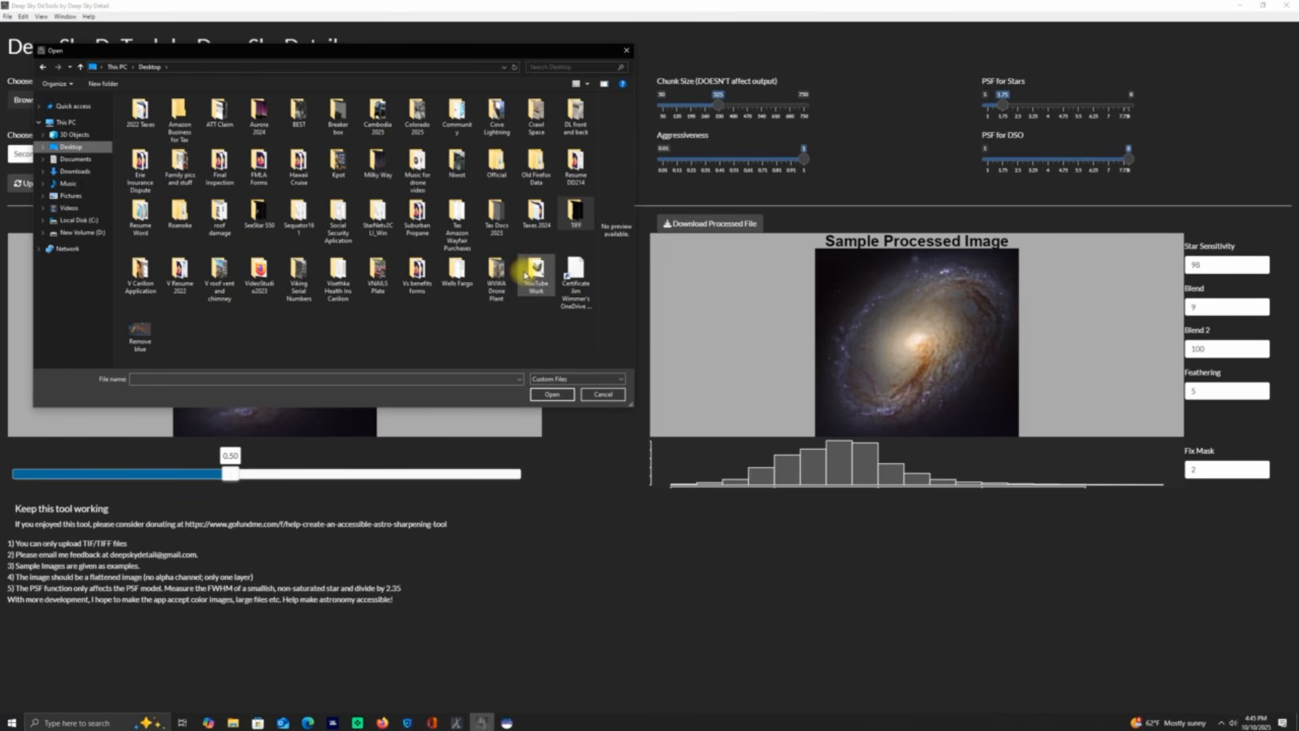
double_click(535, 271)
double_click(147, 130)
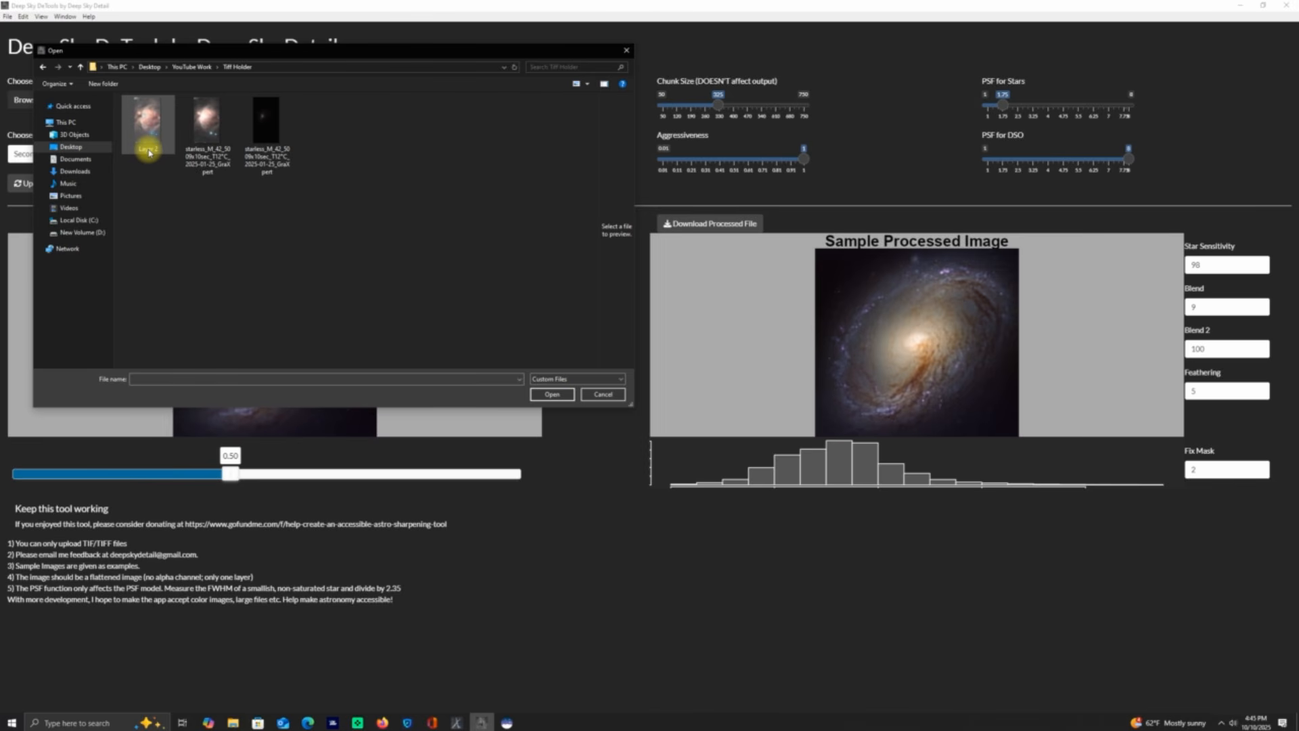
click(212, 133)
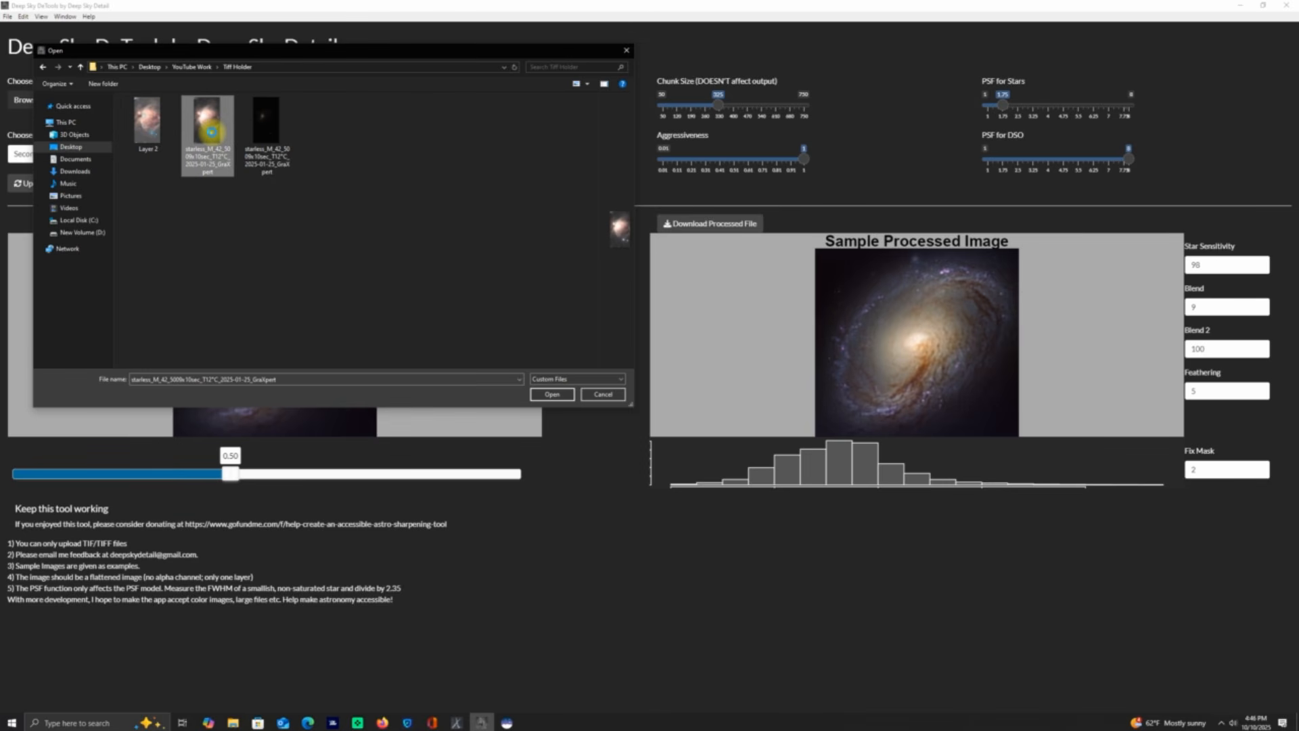
right_click(212, 134)
click(411, 136)
click(210, 129)
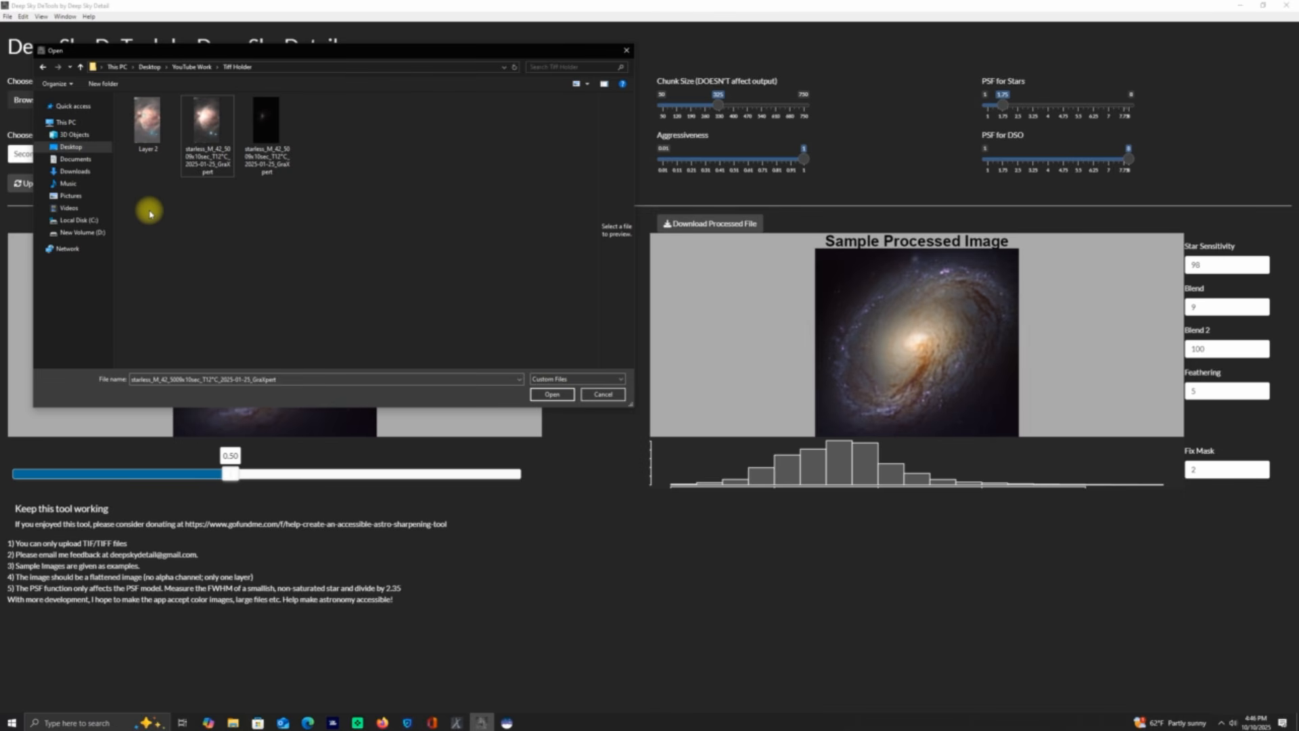
double_click(149, 136)
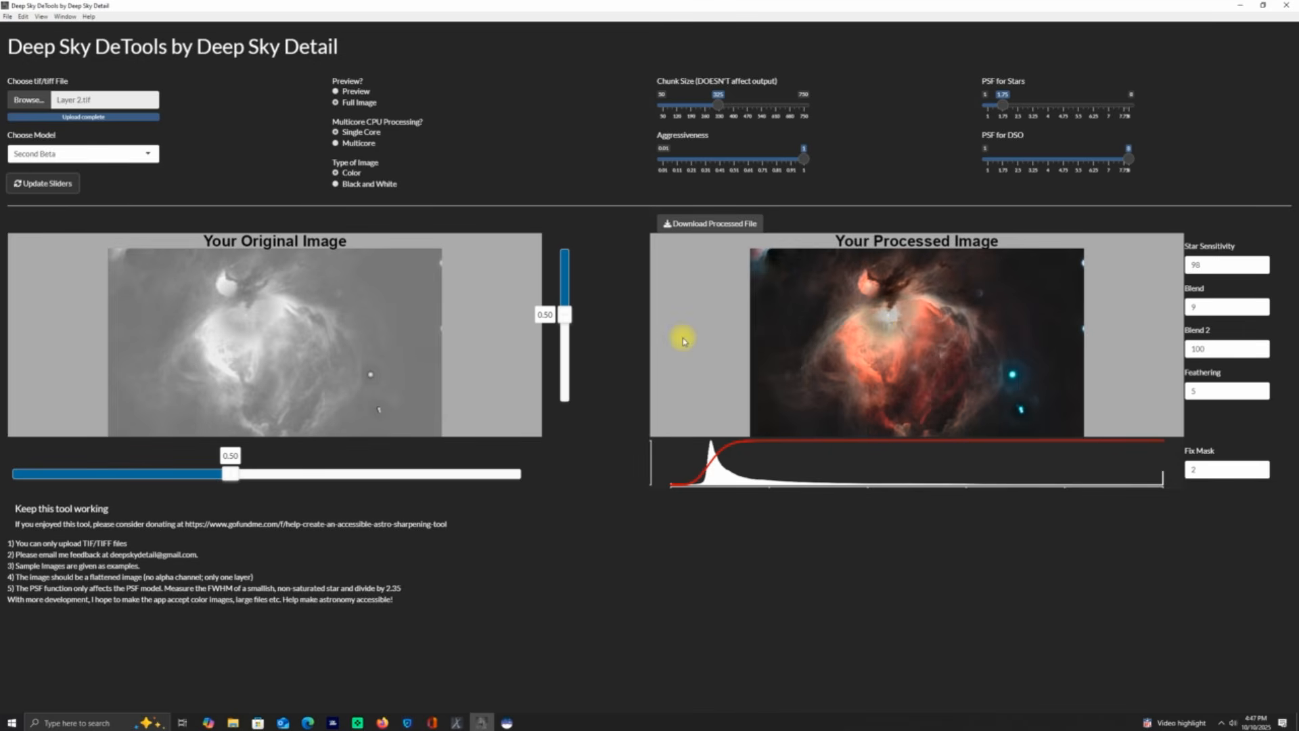
Step: Download the processed image as Processed_2025-10-10 into the YouTube Work > Tiff Holder folder and close Deep Sky DeTools
click(697, 224)
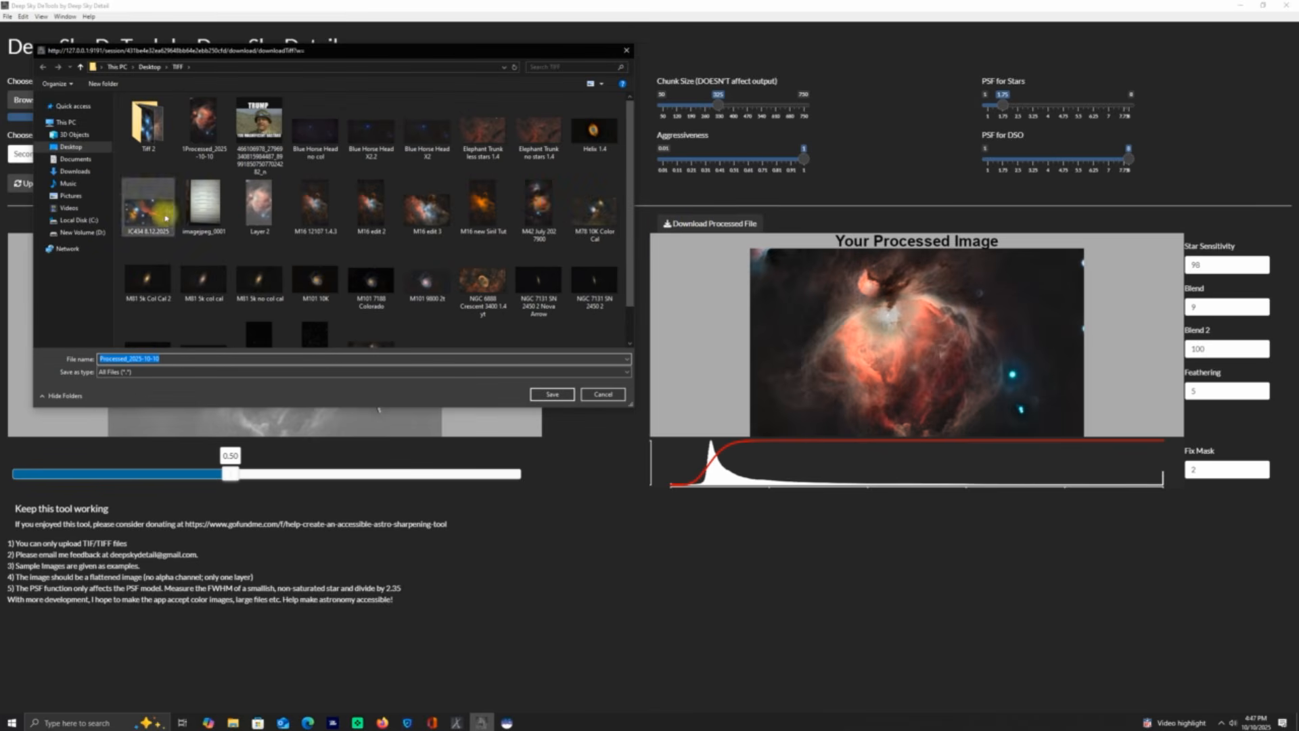
click(76, 150)
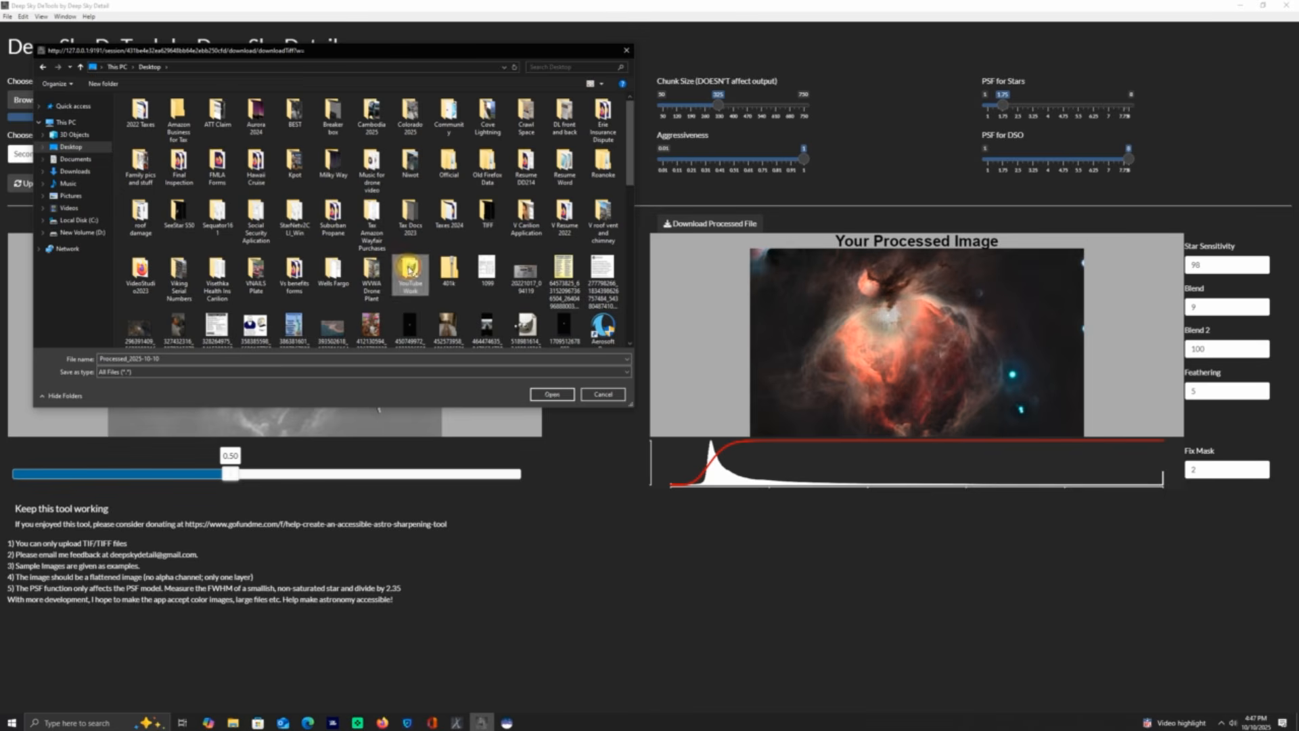
double_click(409, 263)
double_click(154, 125)
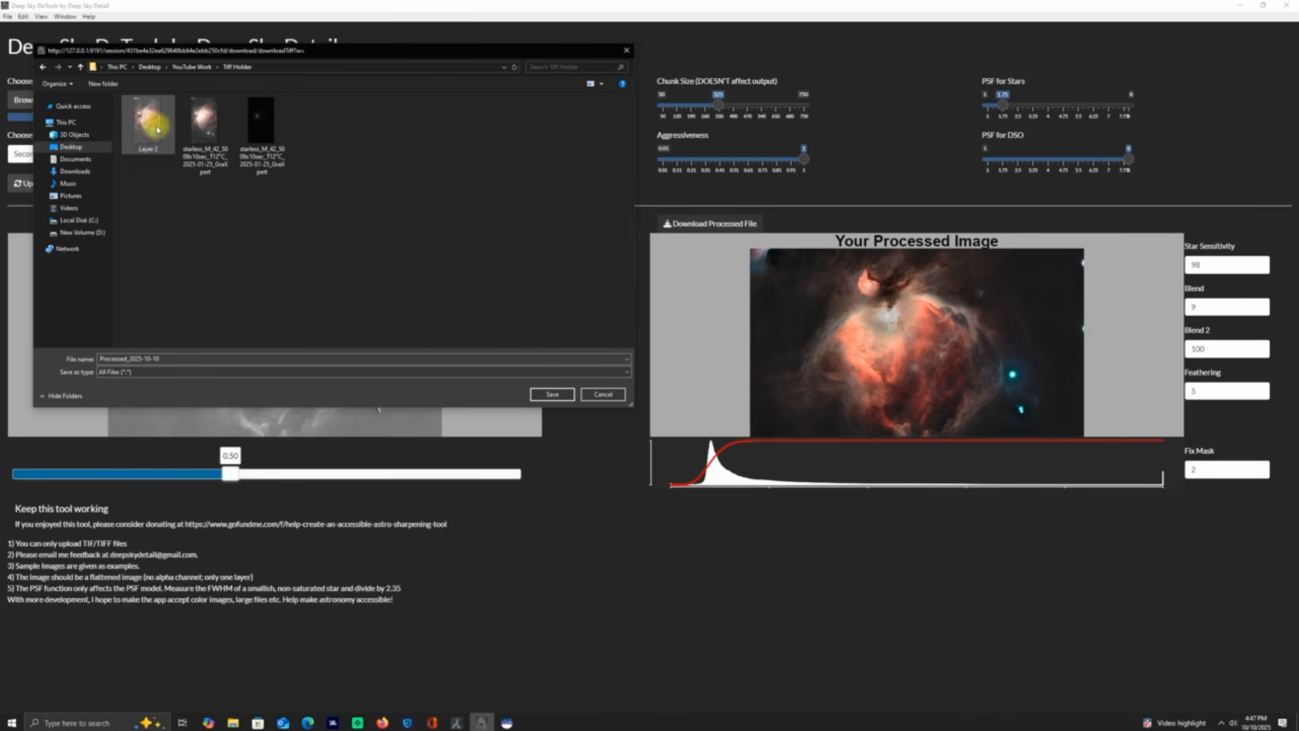
click(552, 394)
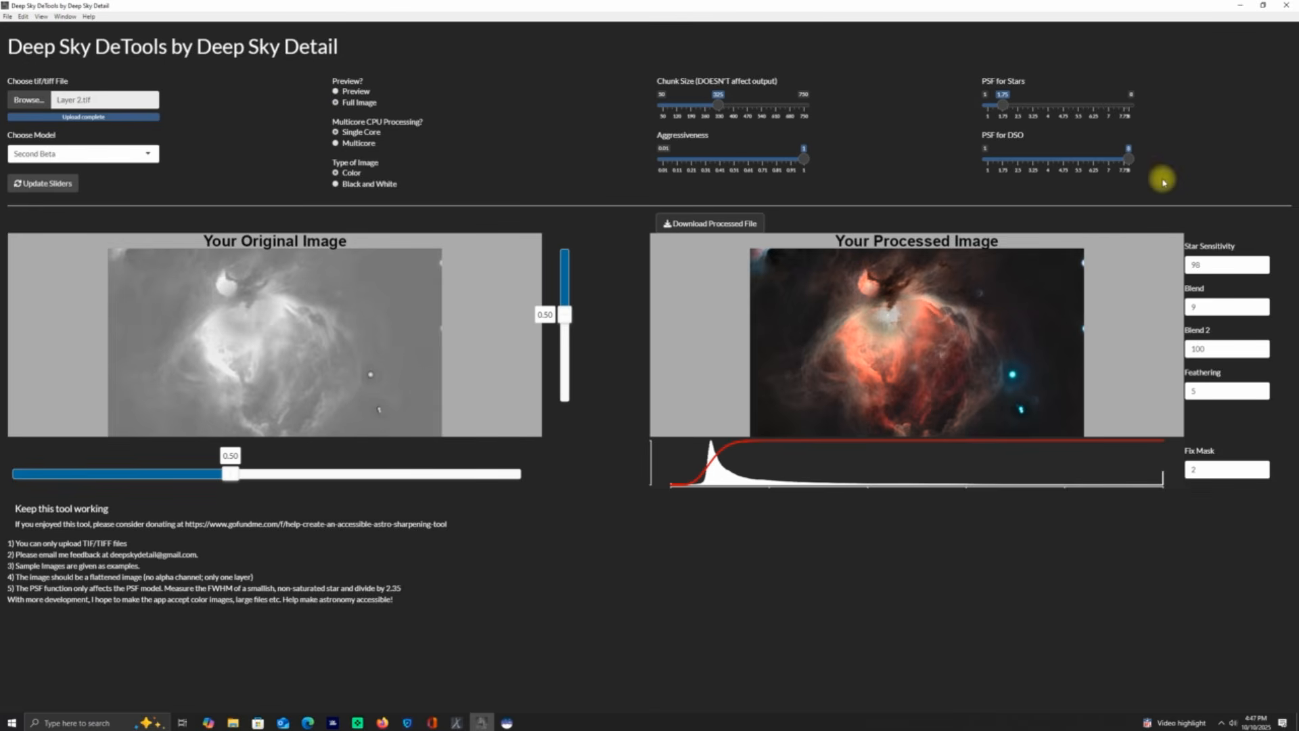
click(1289, 6)
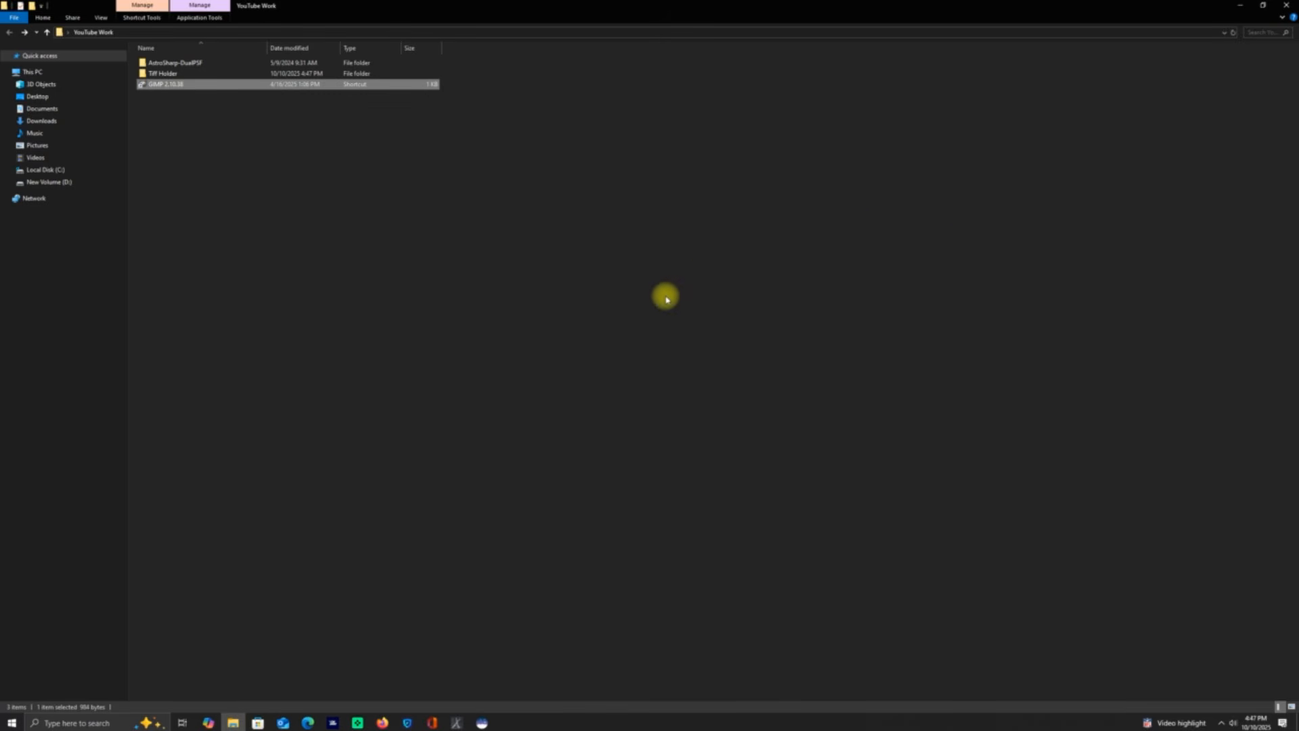
Step: Rename the processed image in the Tiff Holder folder as 1Processed_2025-10-10
double_click(171, 77)
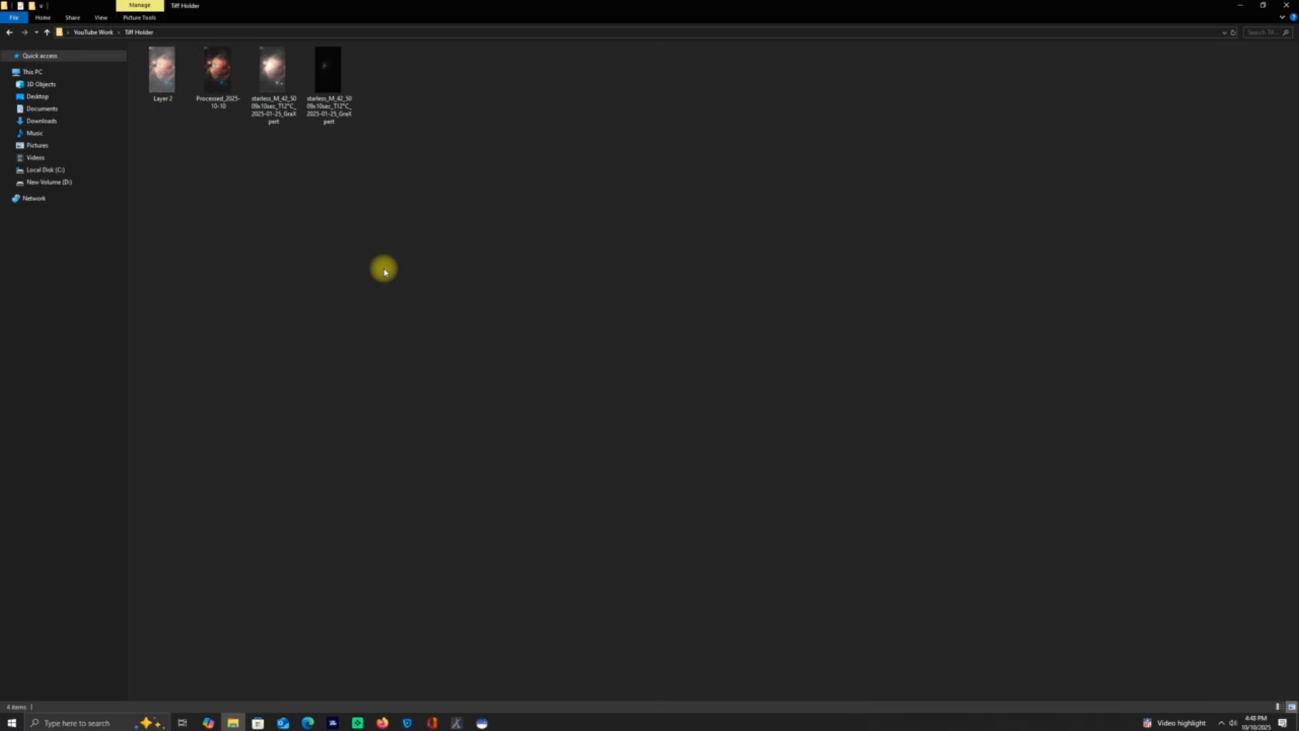
click(220, 90)
right_click(218, 85)
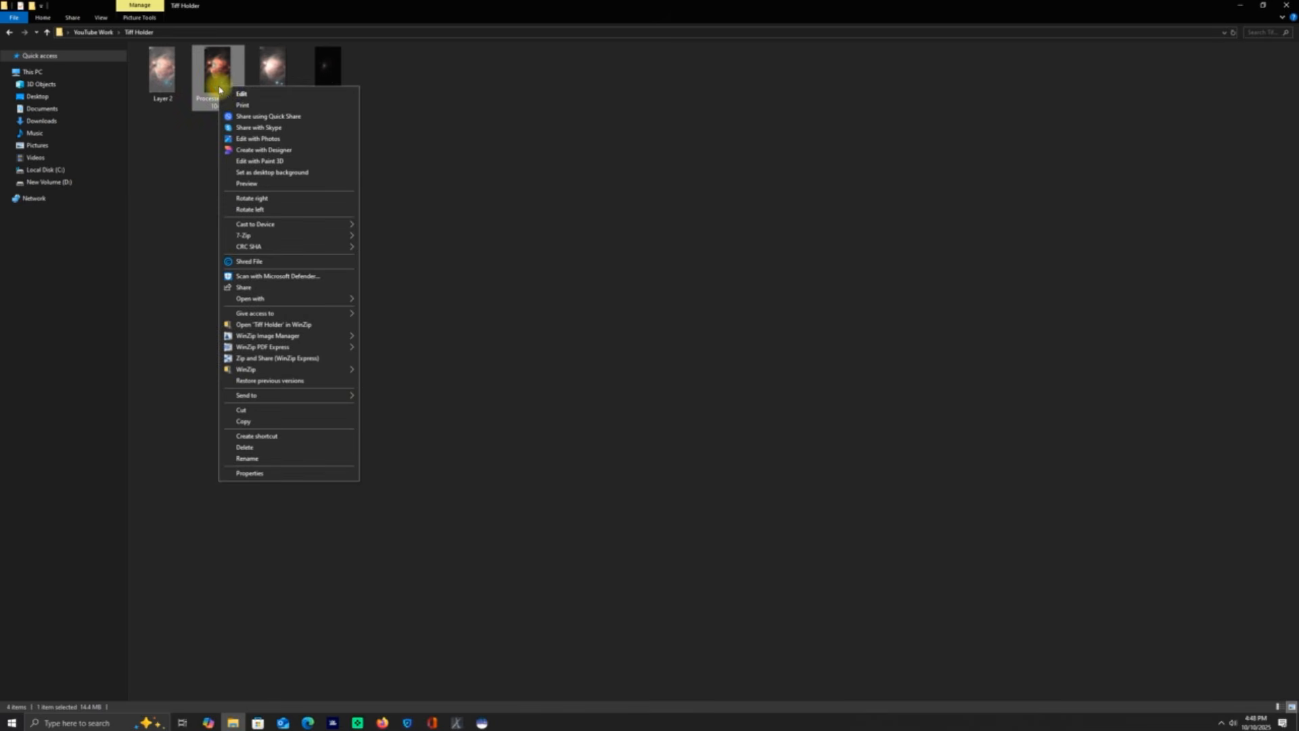
click(261, 460)
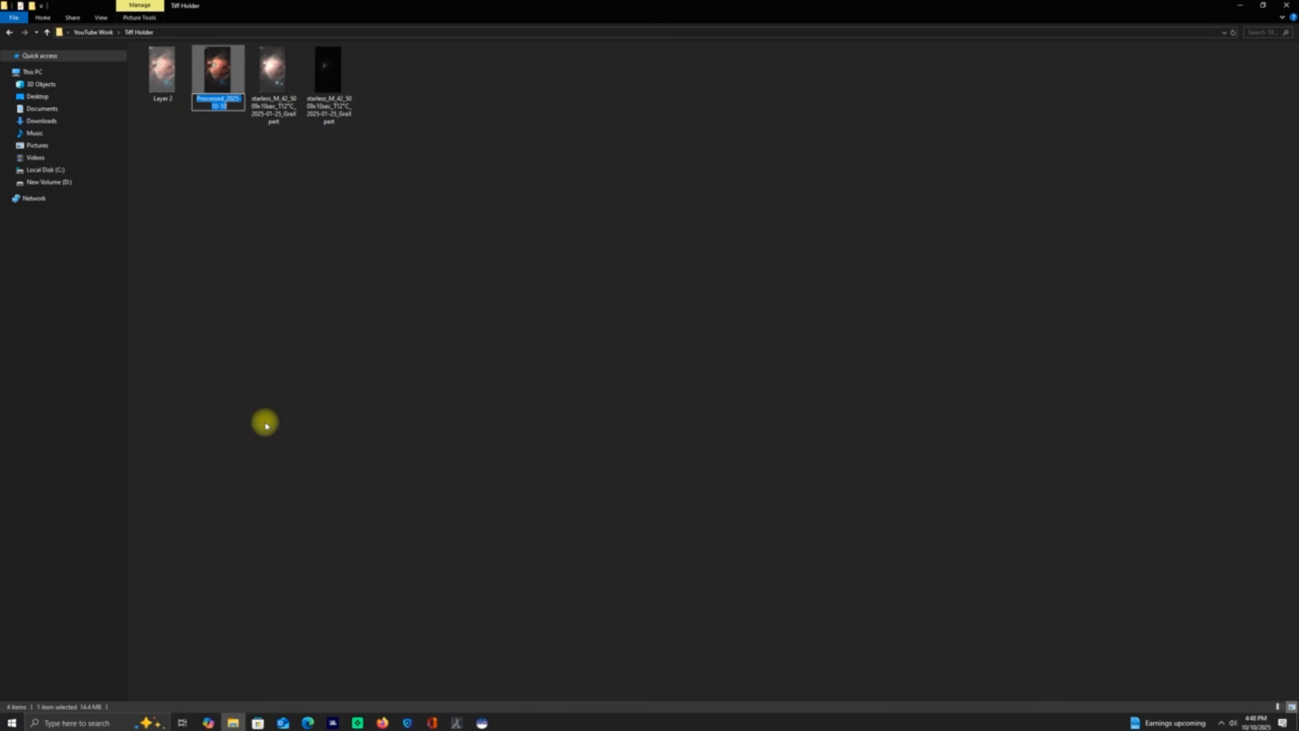
key(Escape)
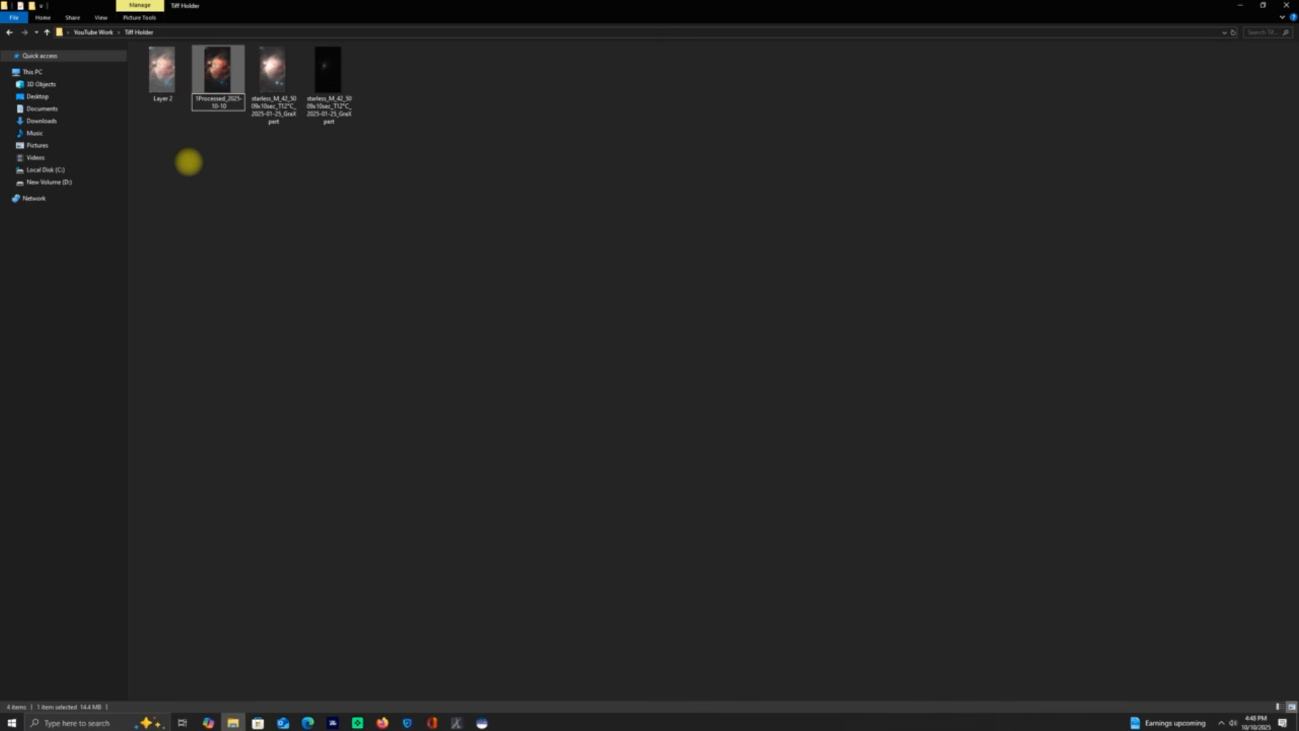
click(257, 169)
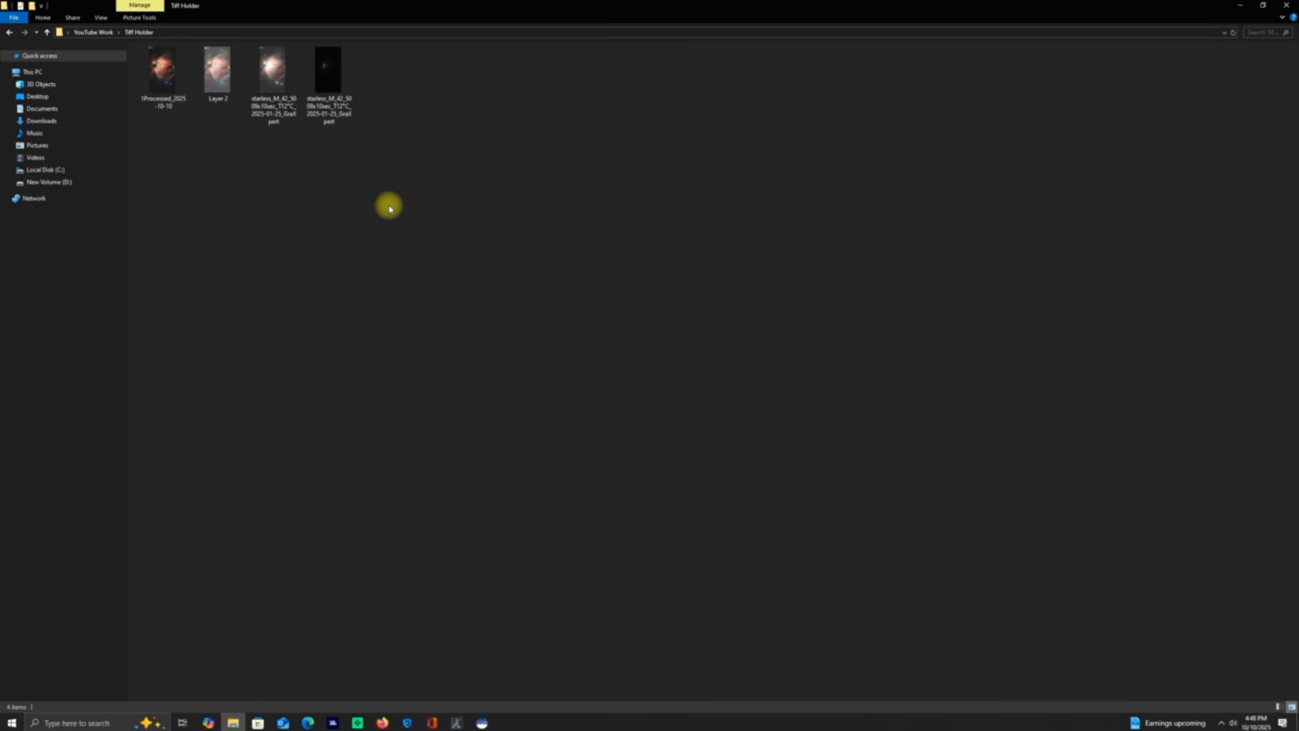
Step: View 1Processed_2025-10-10 and Layer 2 side by side to compare their detail, and close both images
double_click(164, 88)
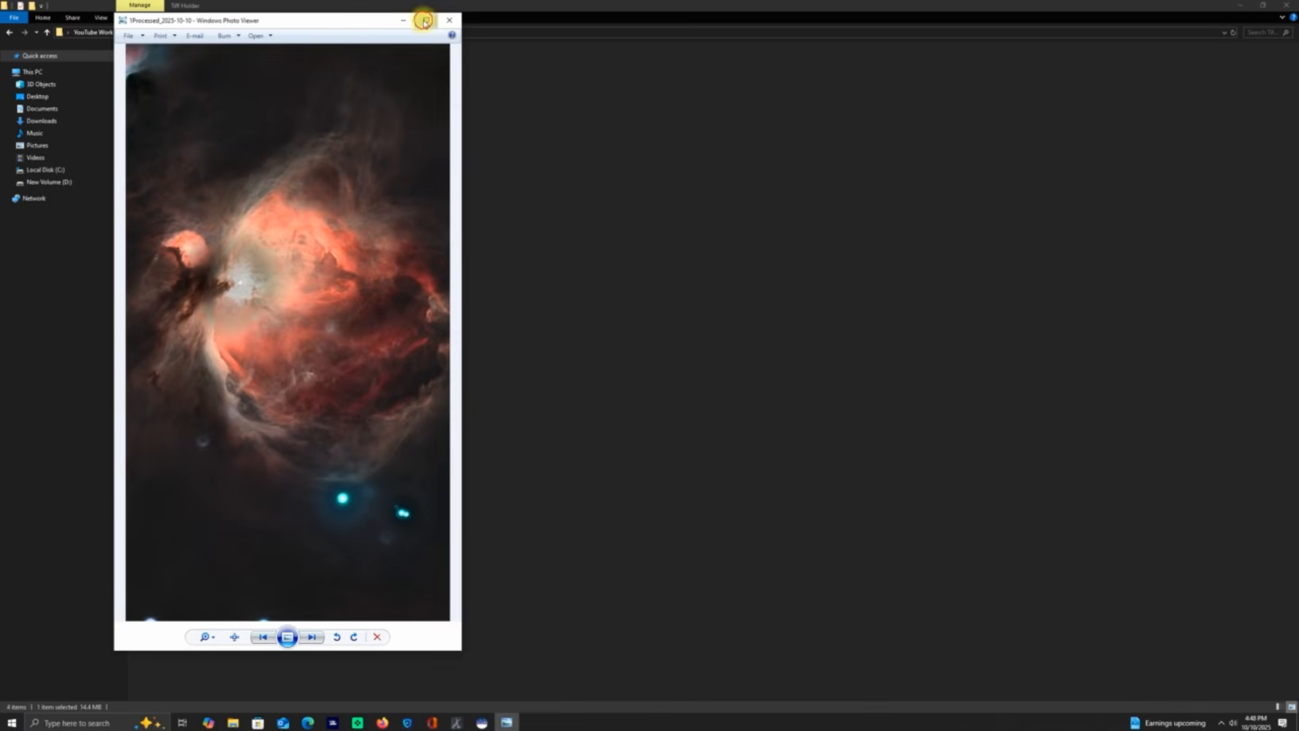
click(424, 20)
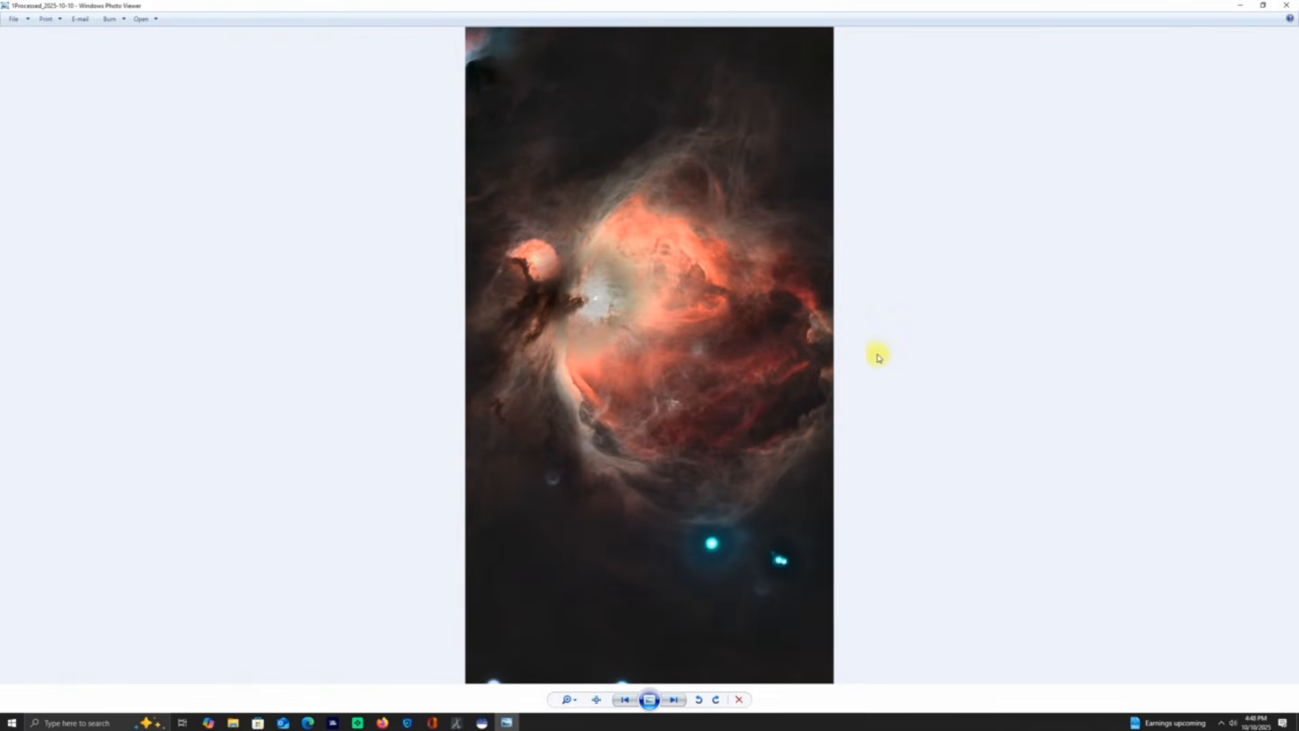
click(1264, 8)
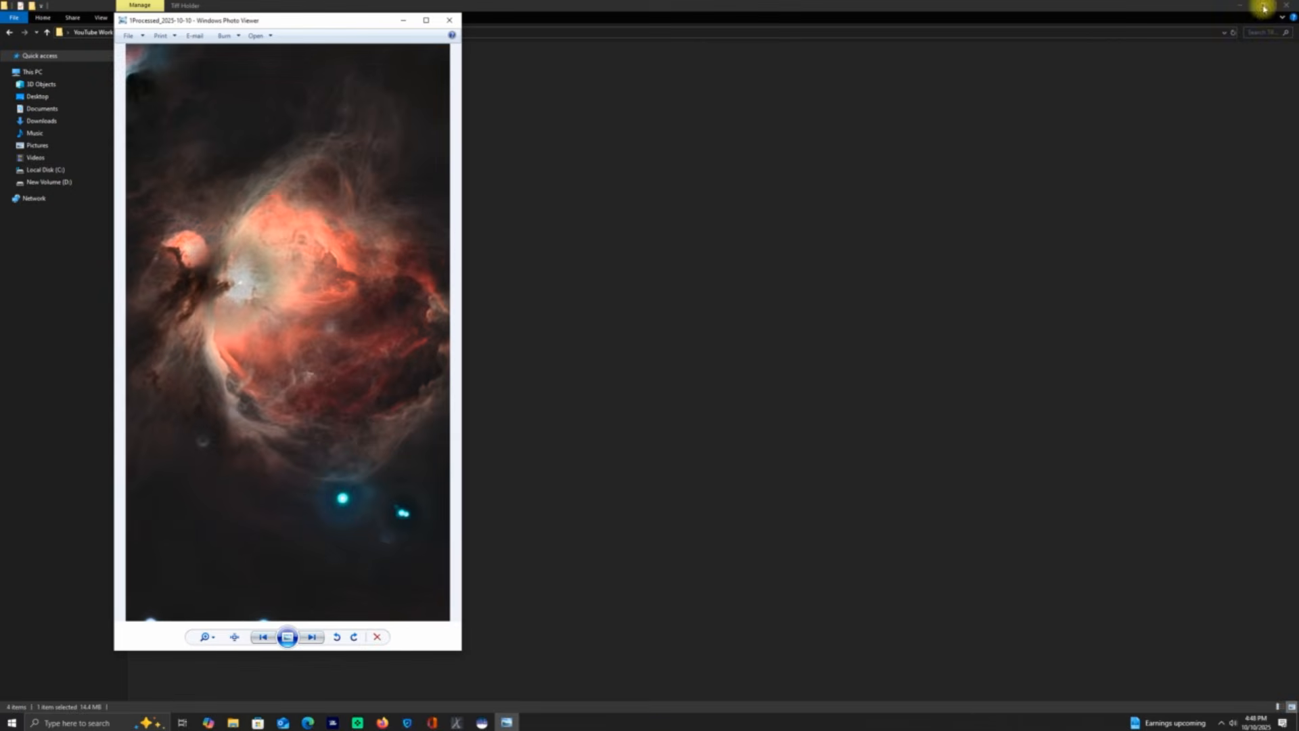
drag(362, 19, 774, 32)
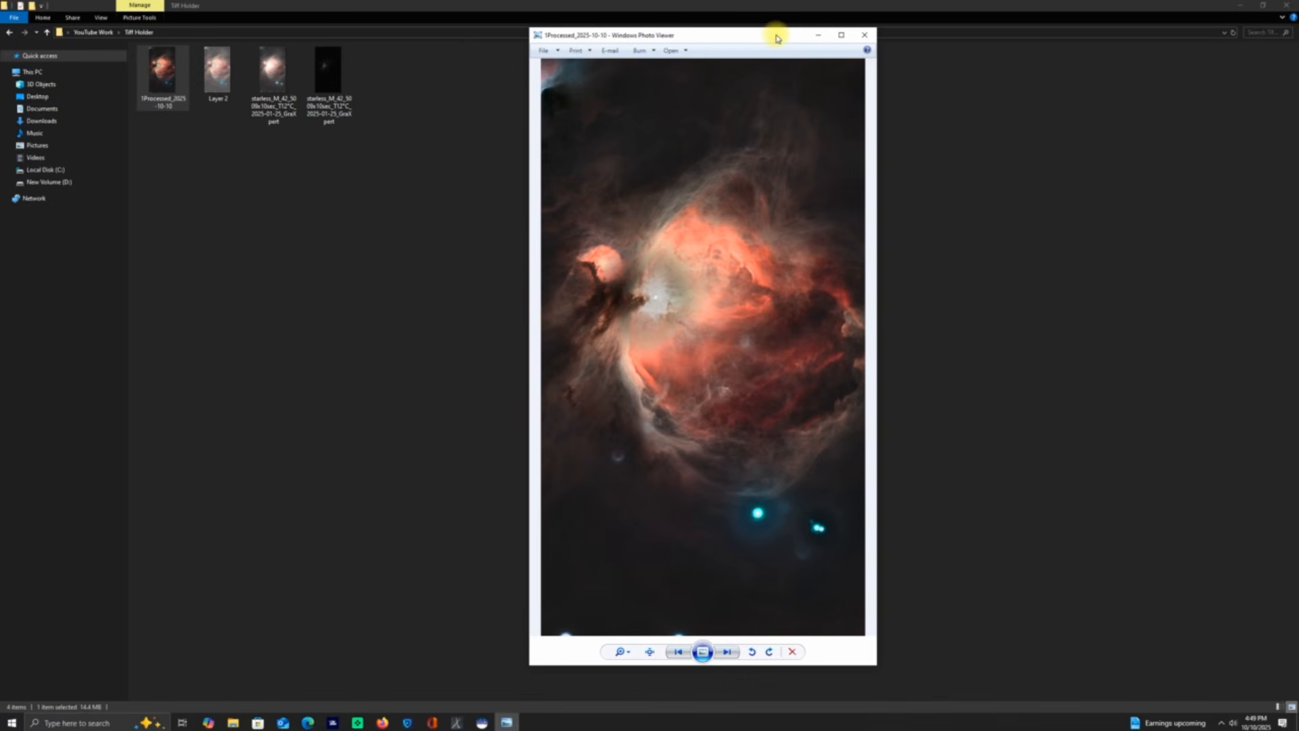
click(210, 84)
double_click(211, 84)
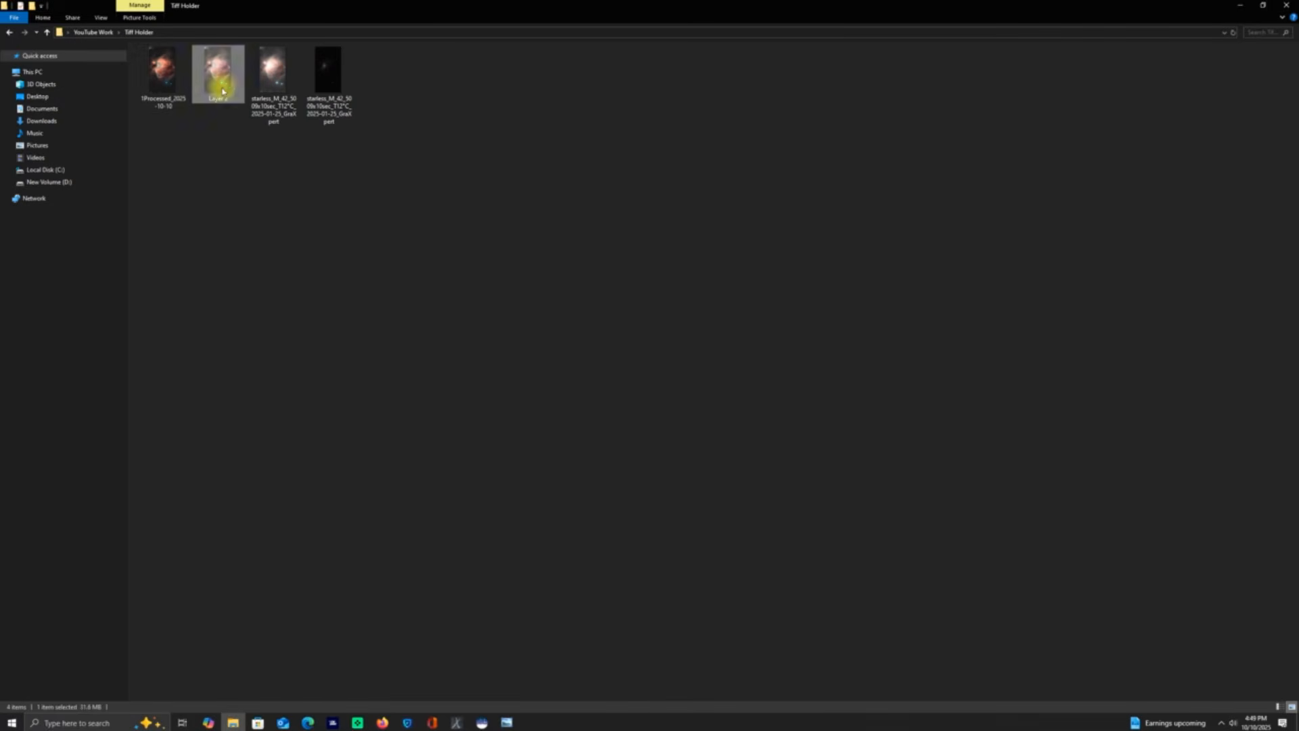
click(1240, 9)
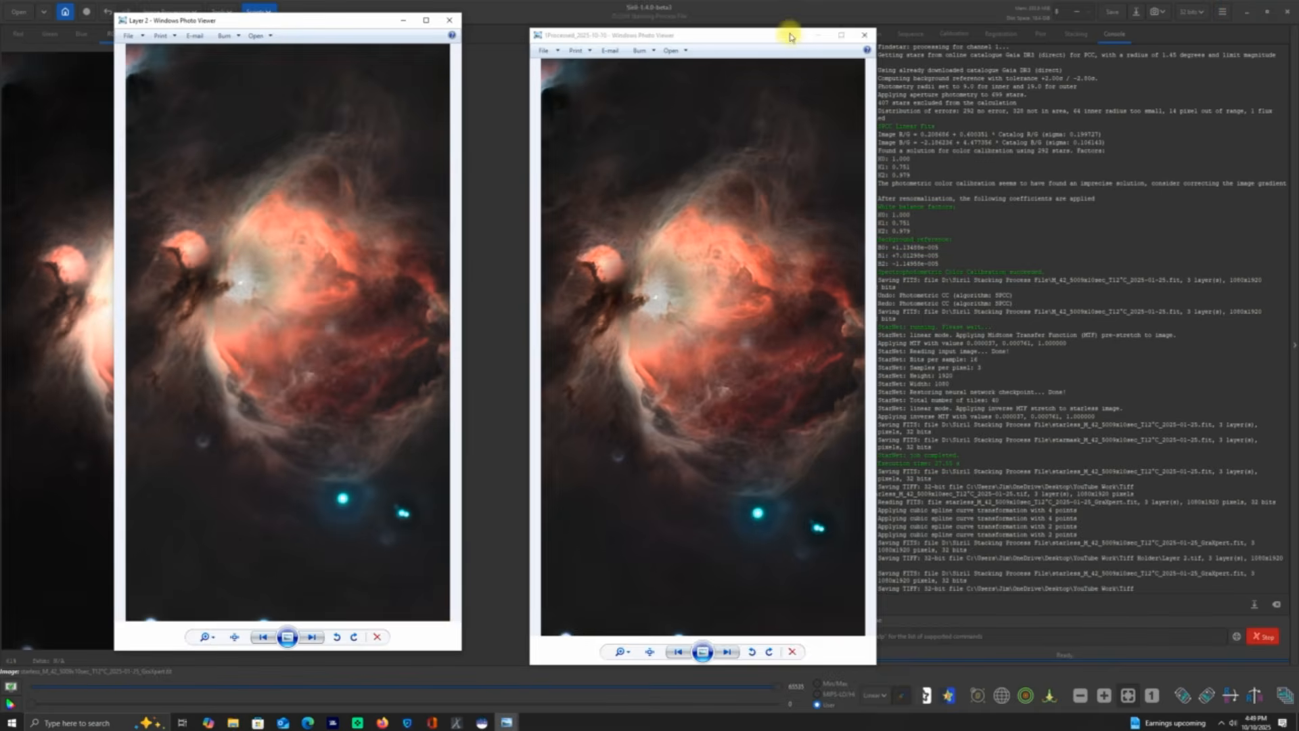
drag(624, 40, 558, 24)
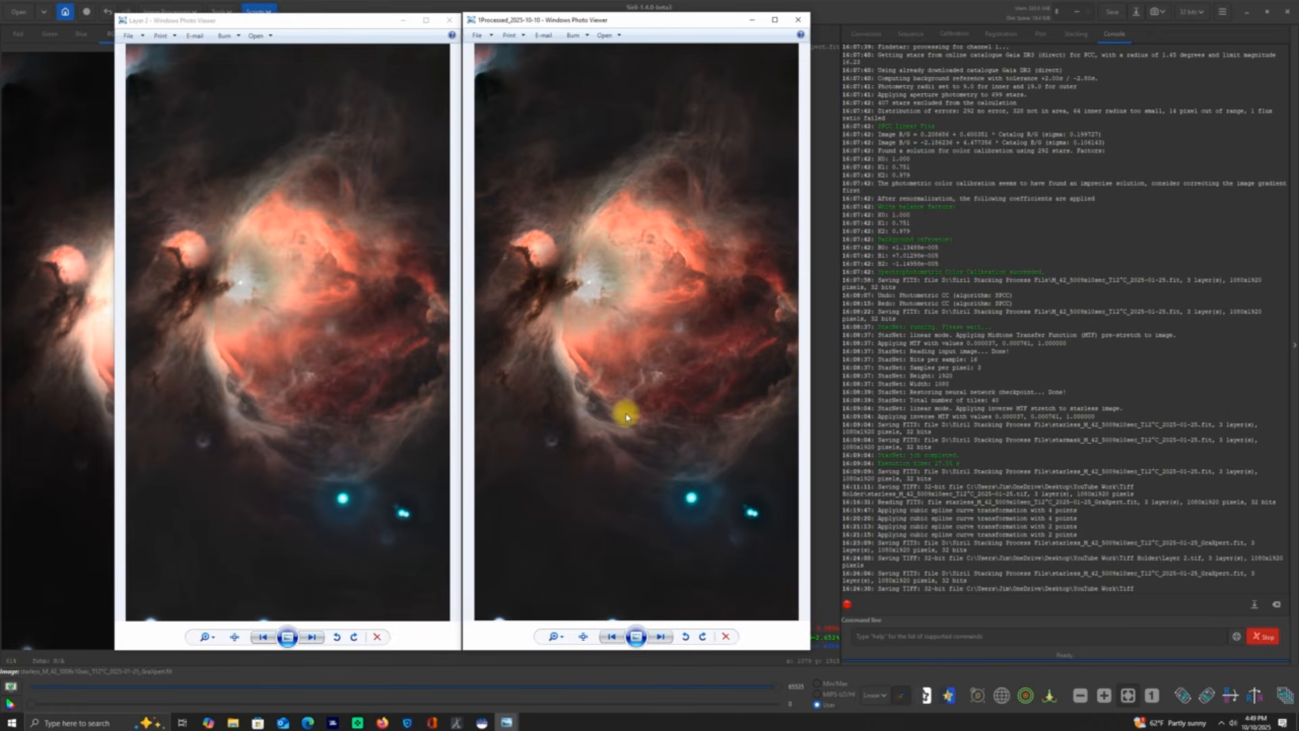
click(799, 19)
click(450, 19)
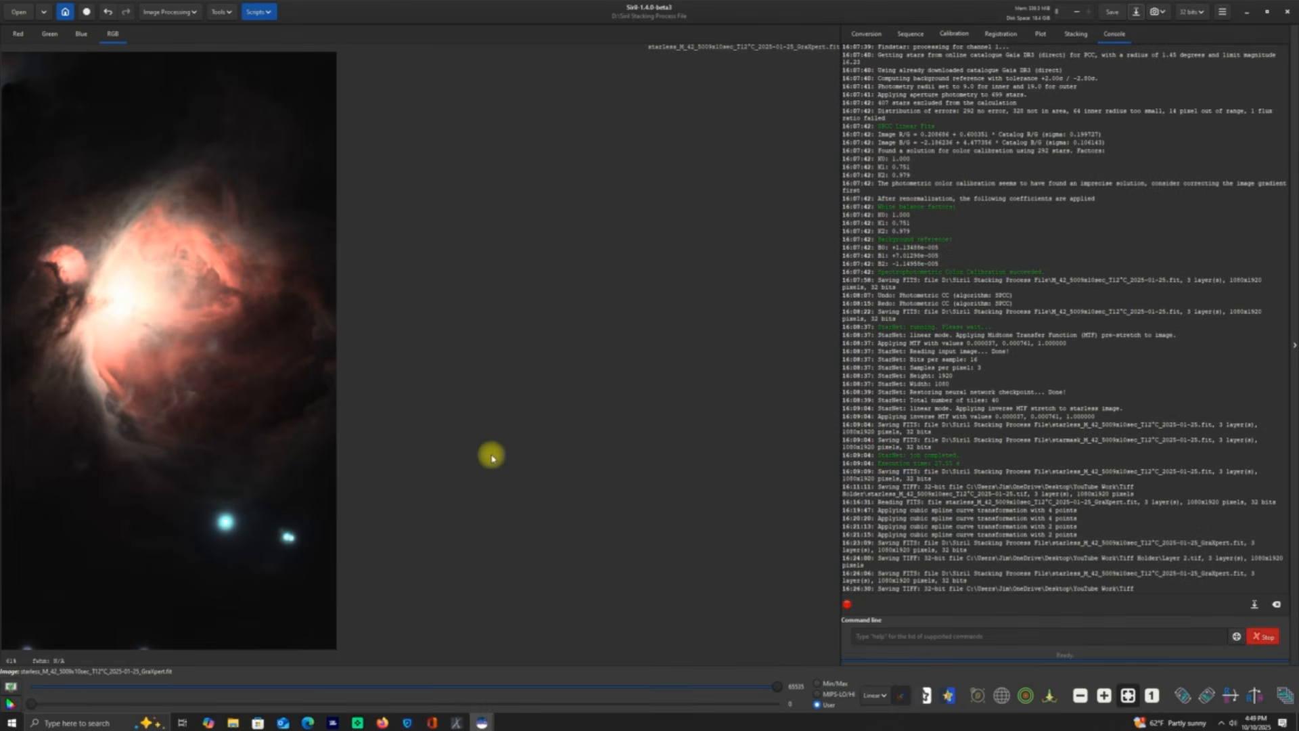
Step: Delete Layer 2 and both starless M_42 GraXpert images from the Tiff Holder folder
click(233, 723)
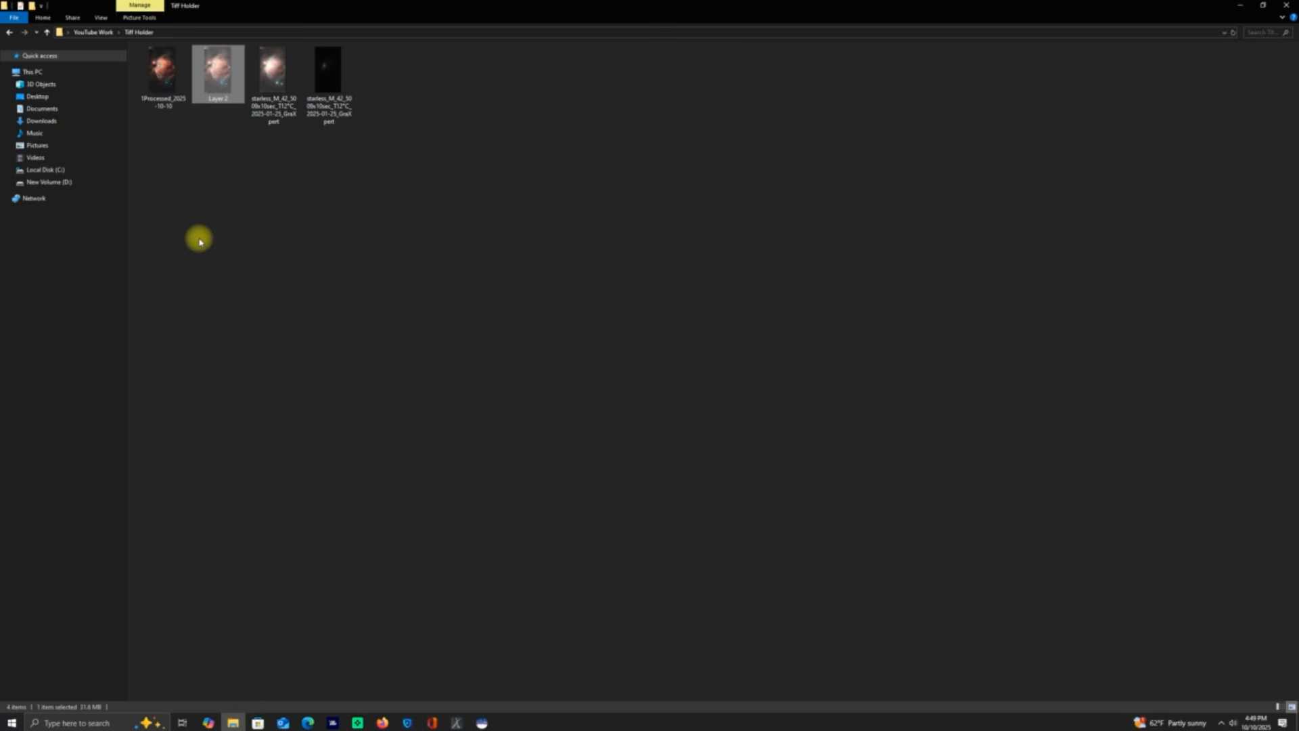
right_click(224, 76)
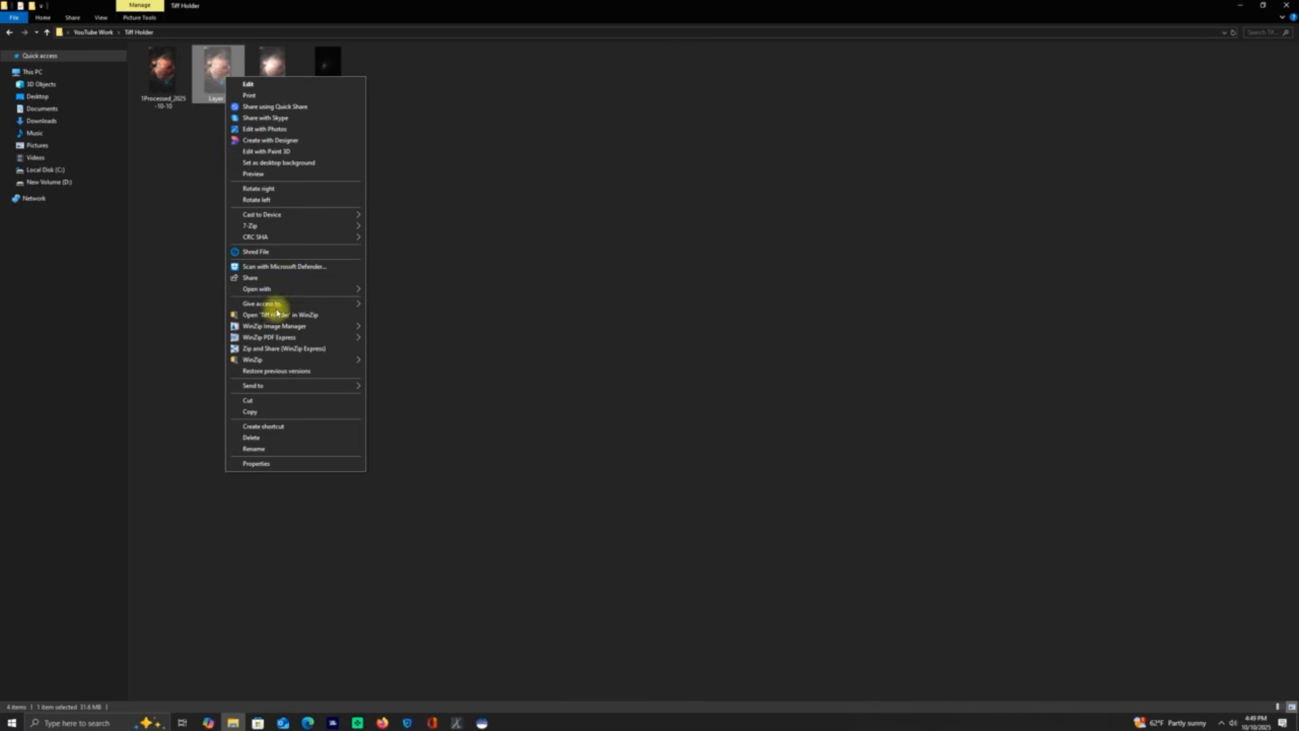
click(263, 441)
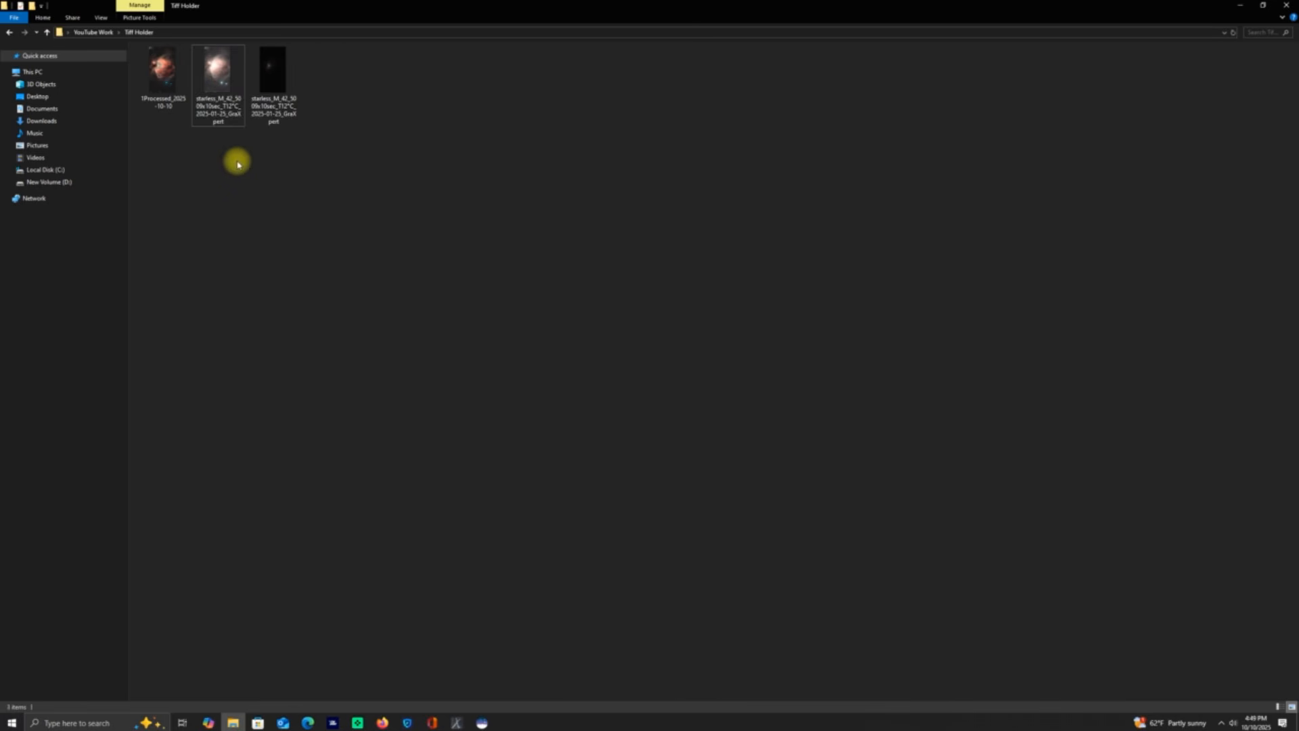
right_click(227, 82)
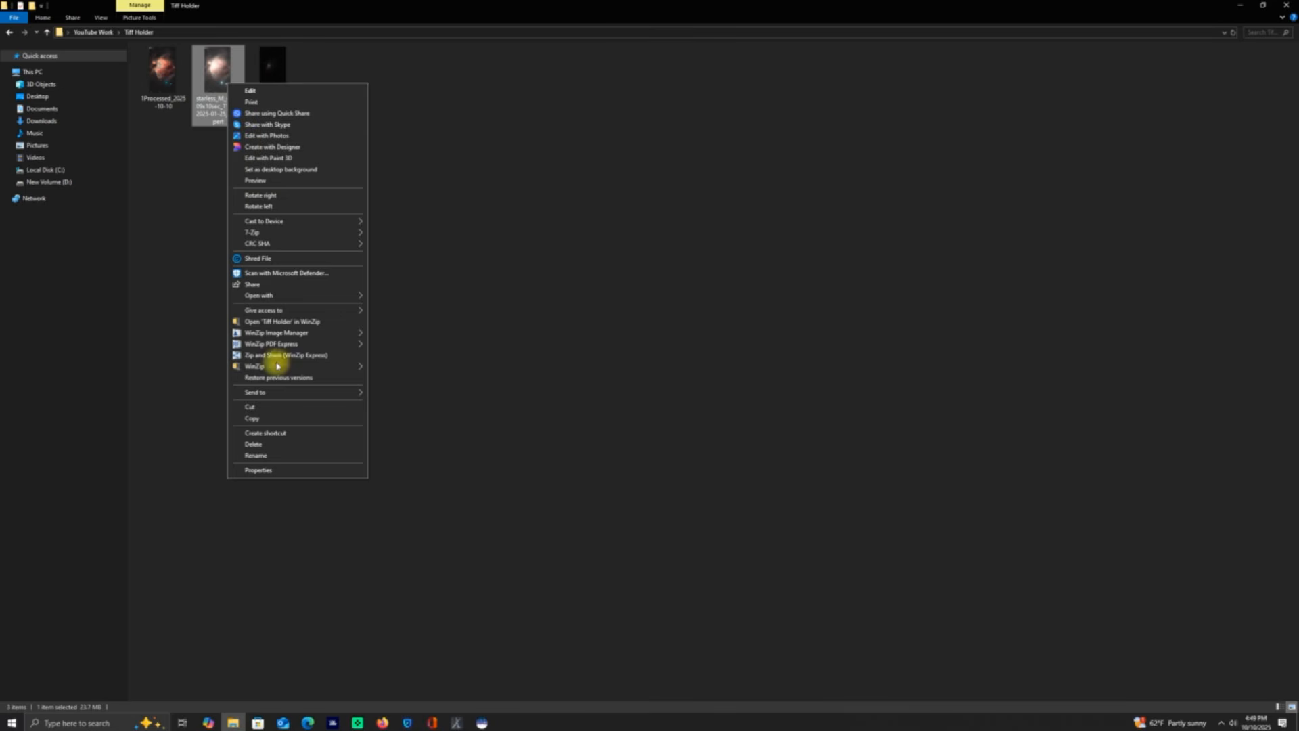
click(285, 444)
click(231, 85)
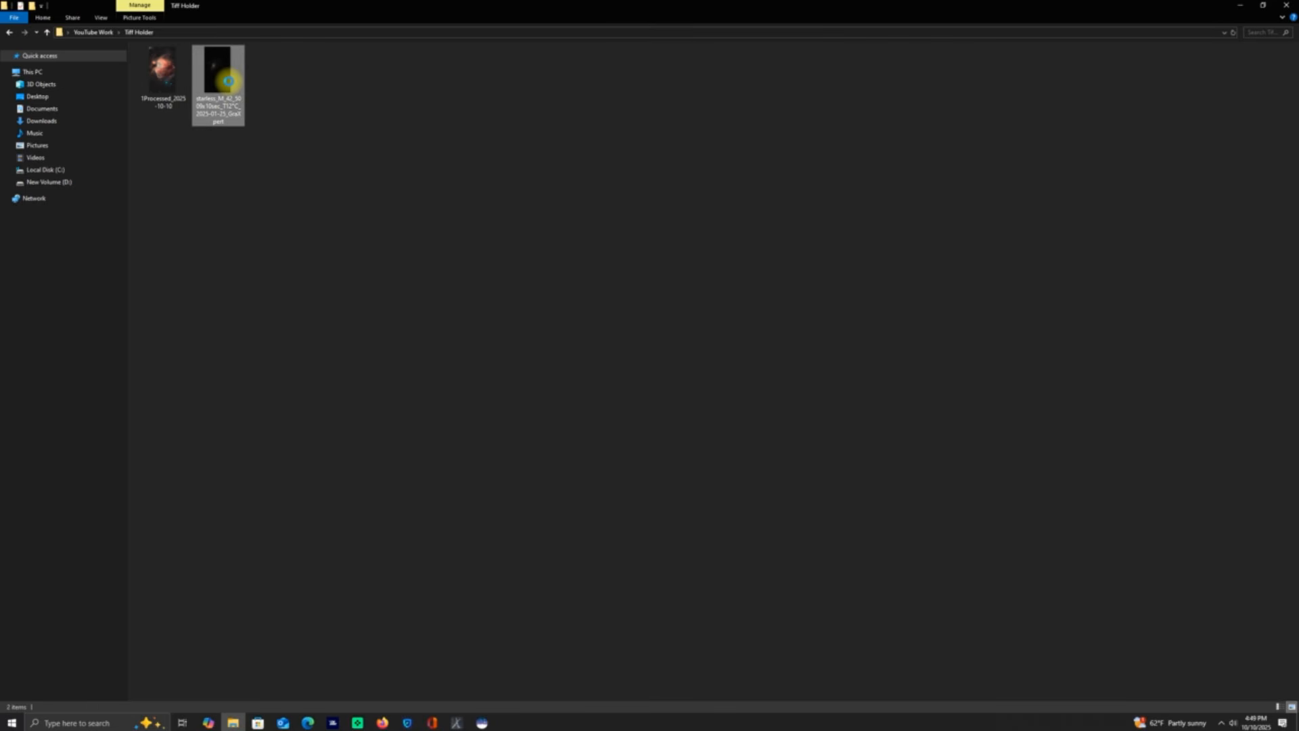
right_click(230, 85)
click(279, 444)
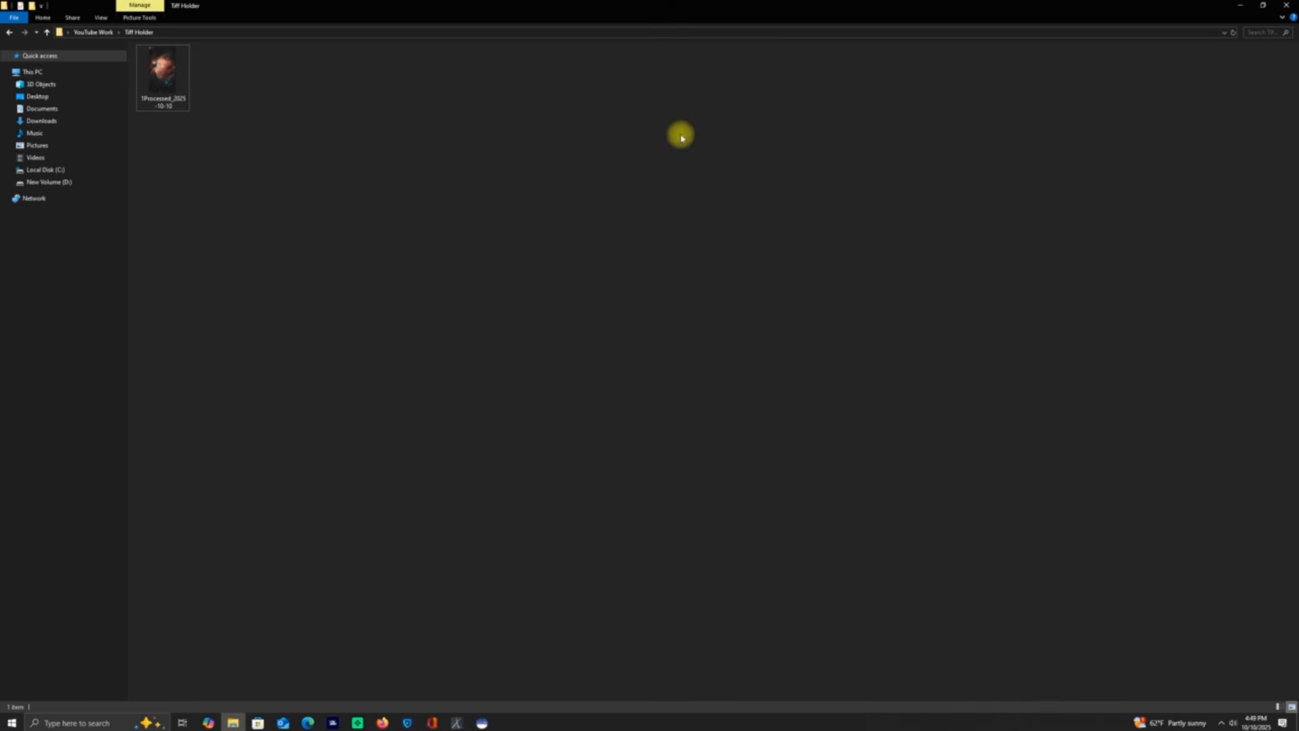
Step: Switch to GIMP from the YouTube Work folder and open 1Processed_2025-10-10.tif from the desktop's YouTube Work > Tiff Holder folder
click(9, 31)
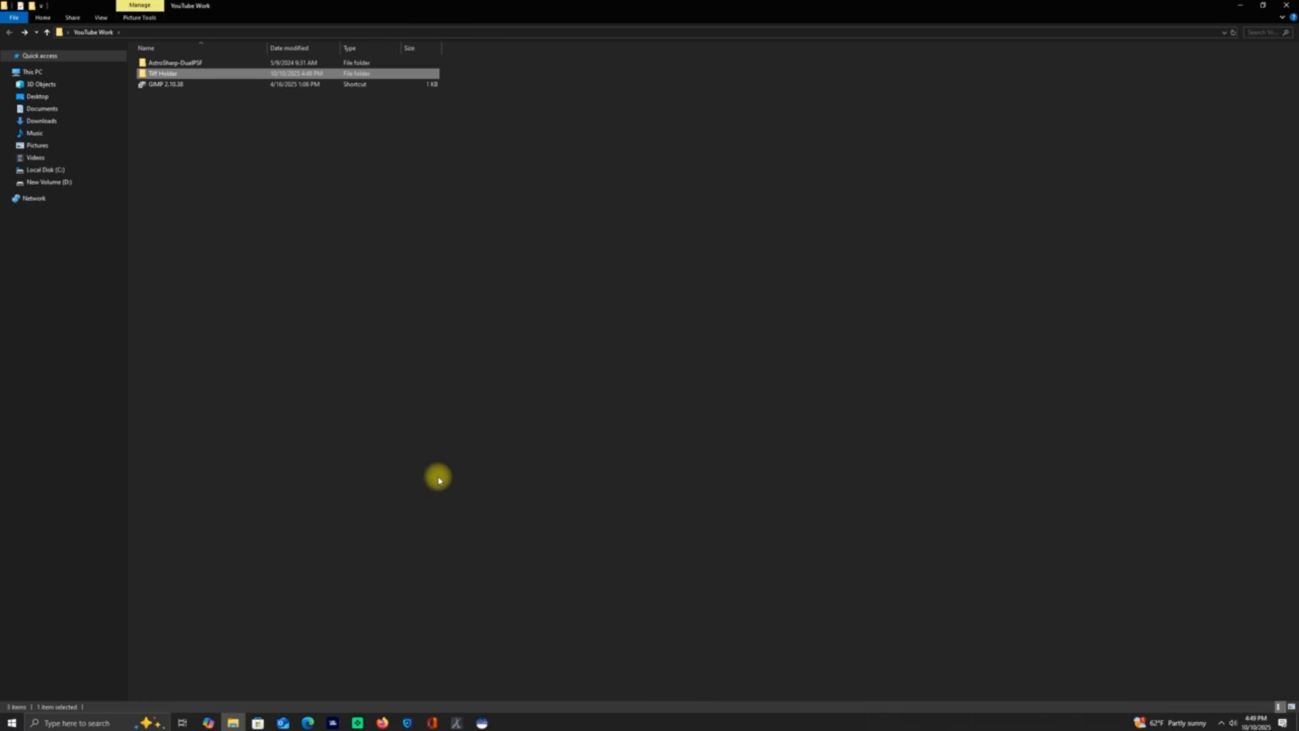
click(158, 87)
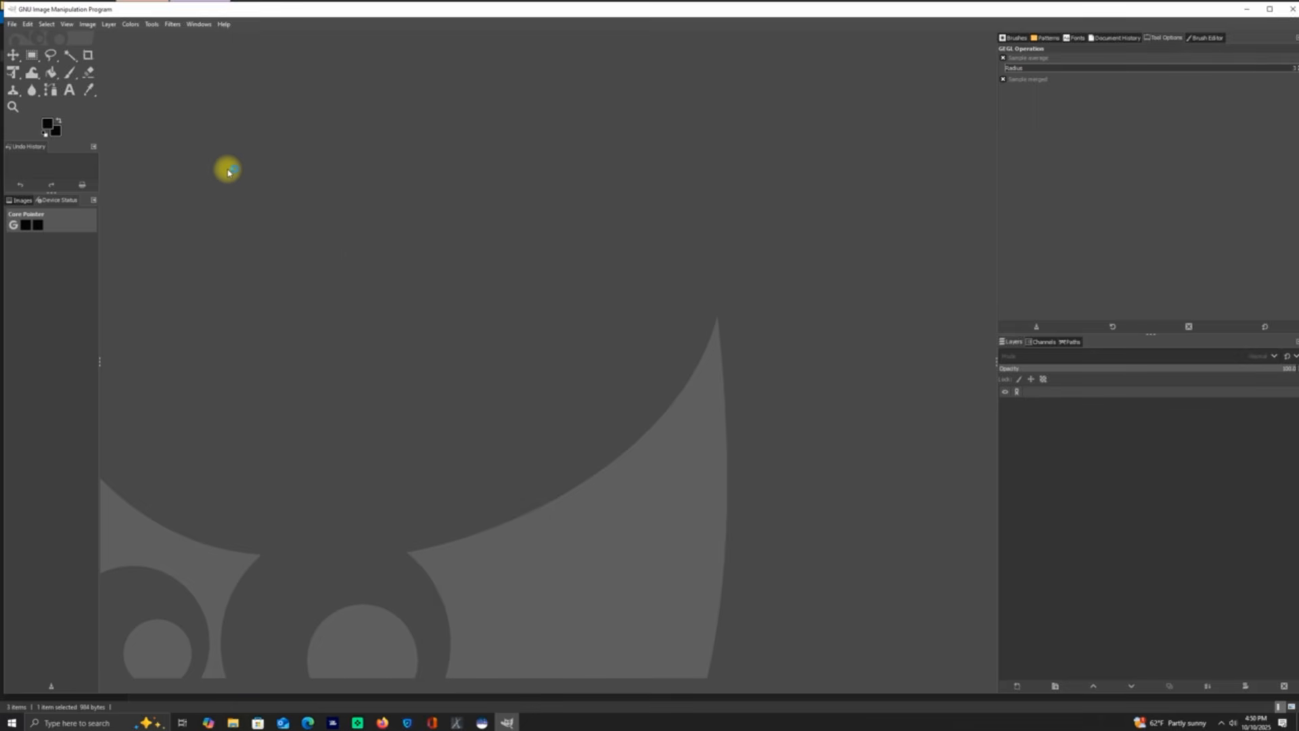
click(12, 24)
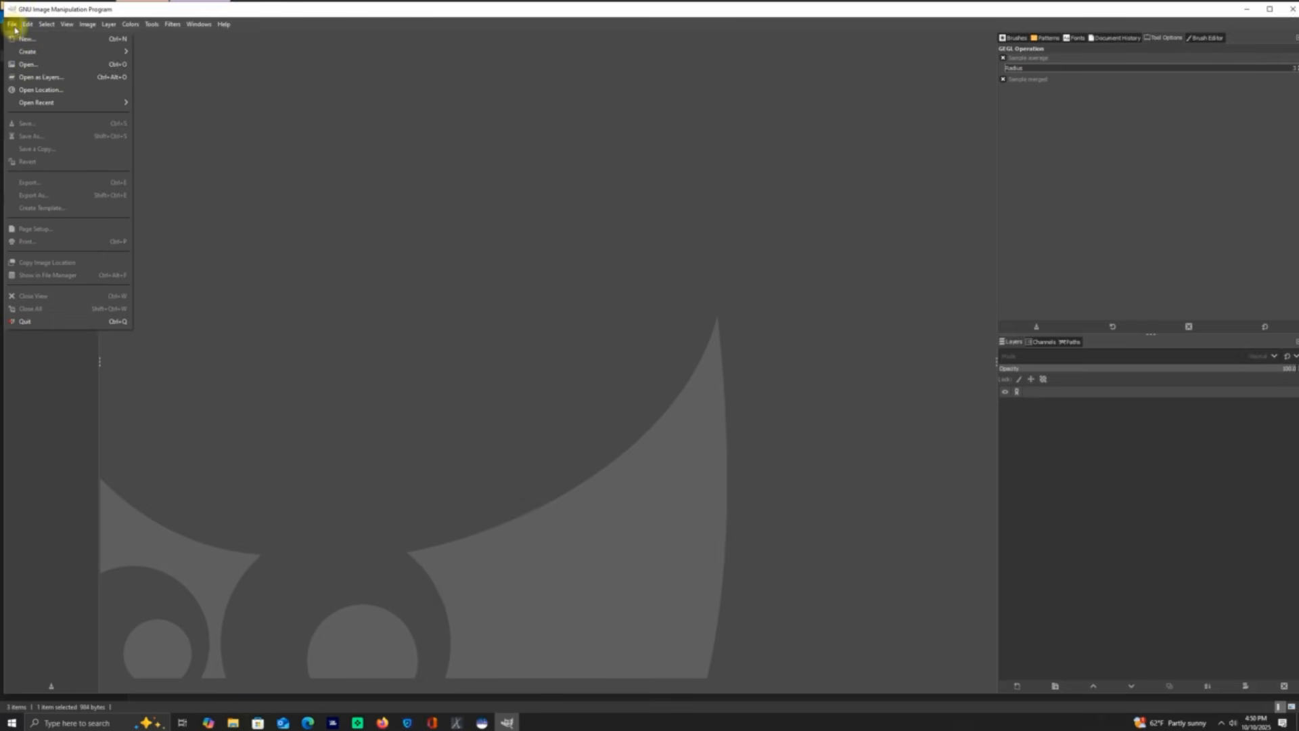
click(27, 61)
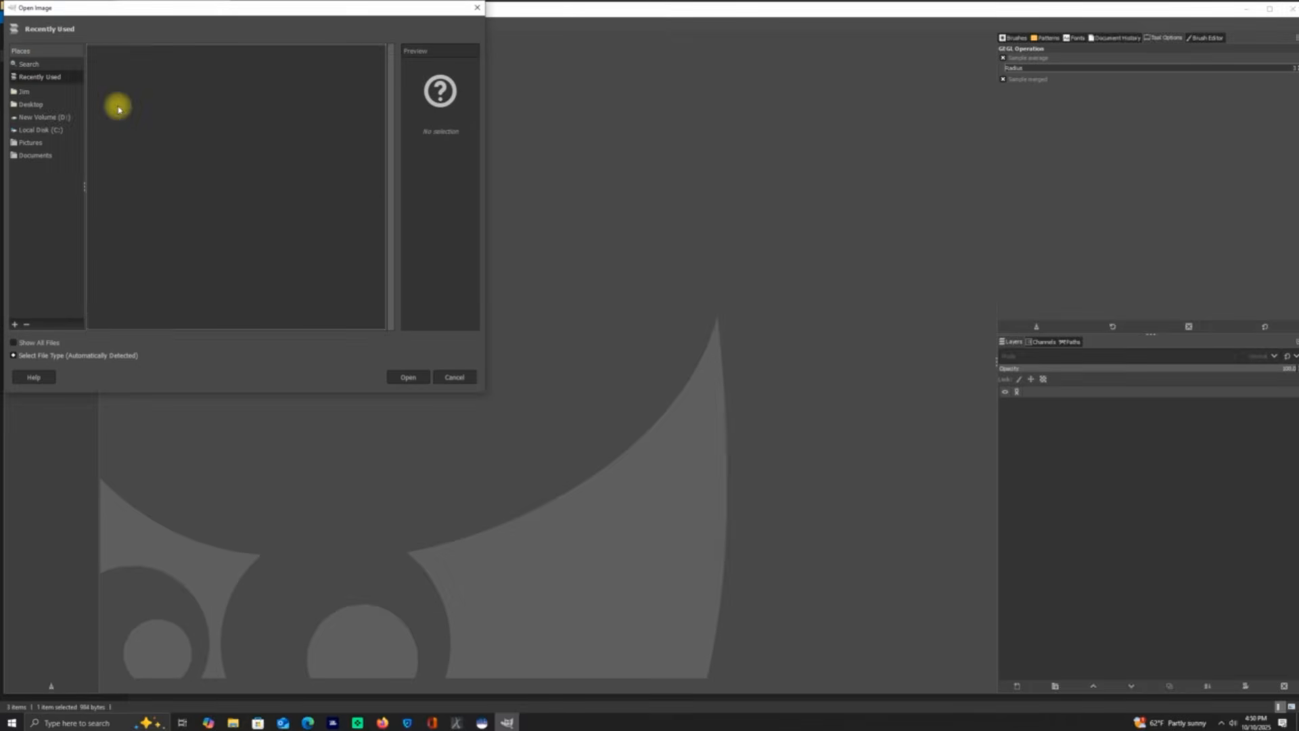
click(32, 105)
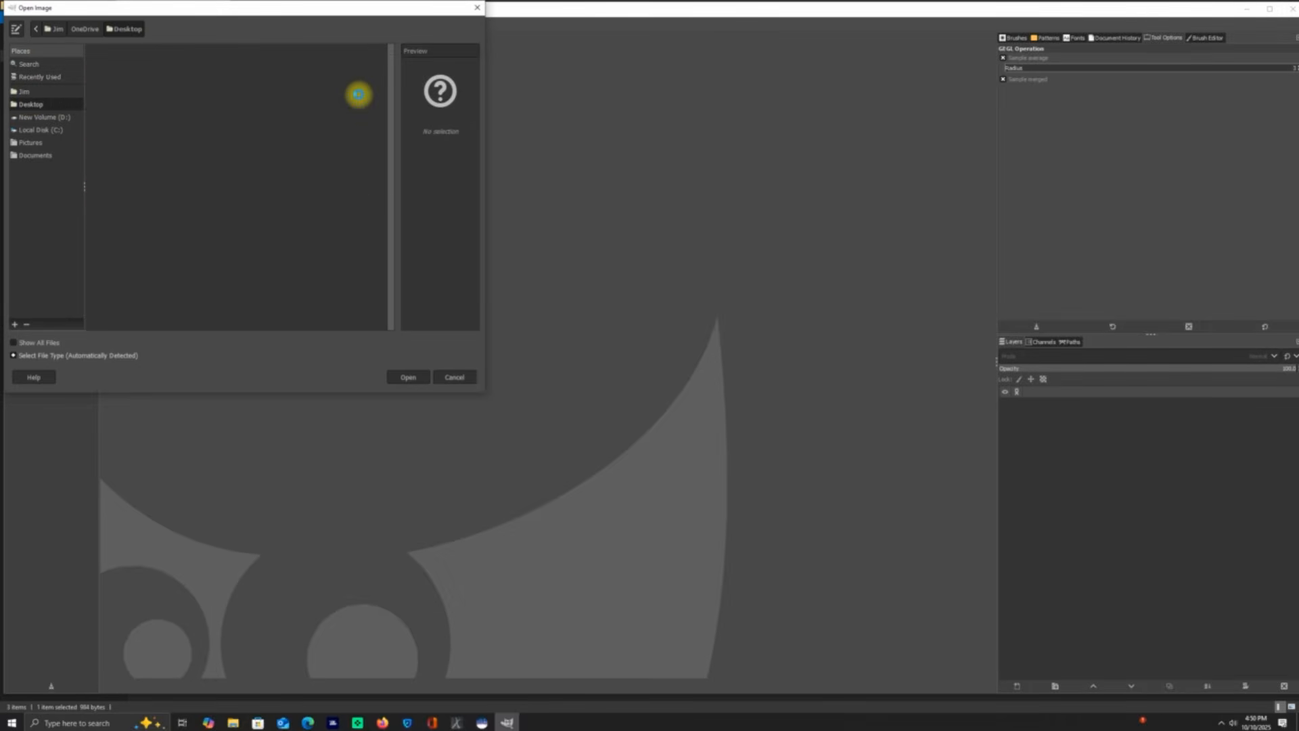
drag(390, 116, 391, 139)
double_click(112, 308)
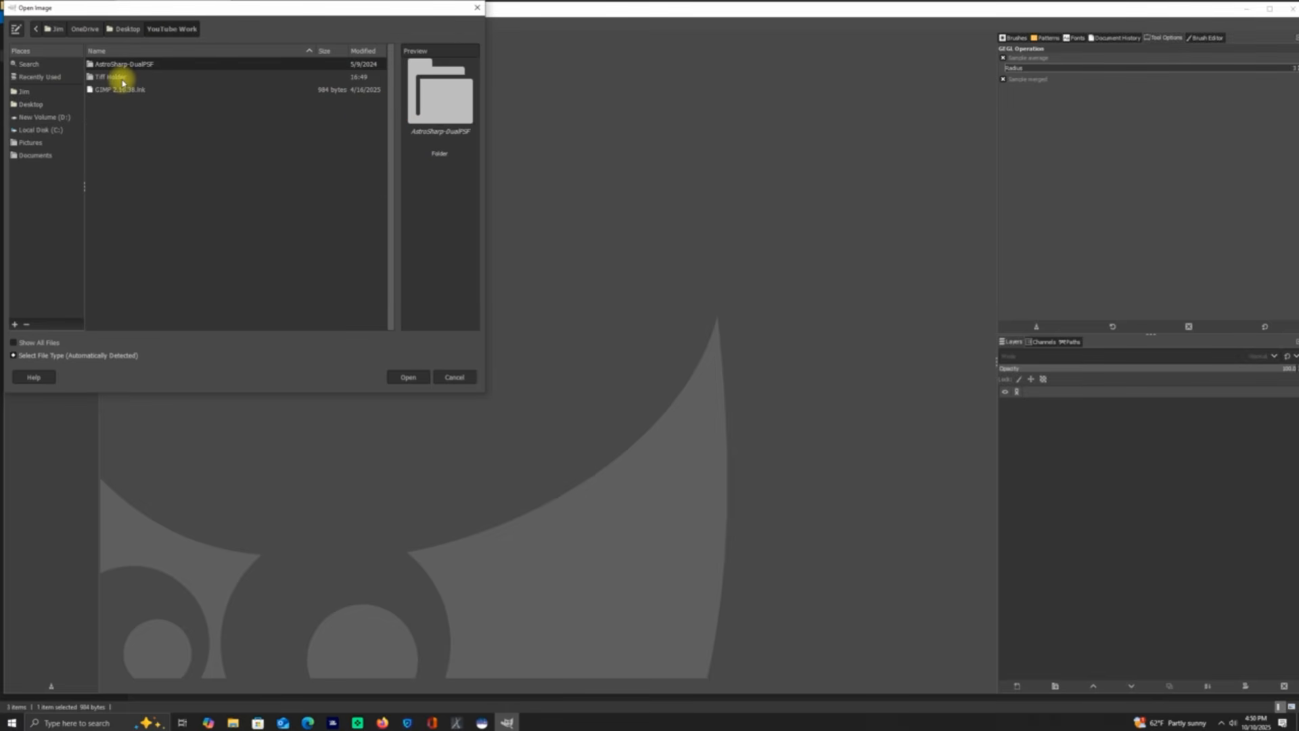
double_click(123, 78)
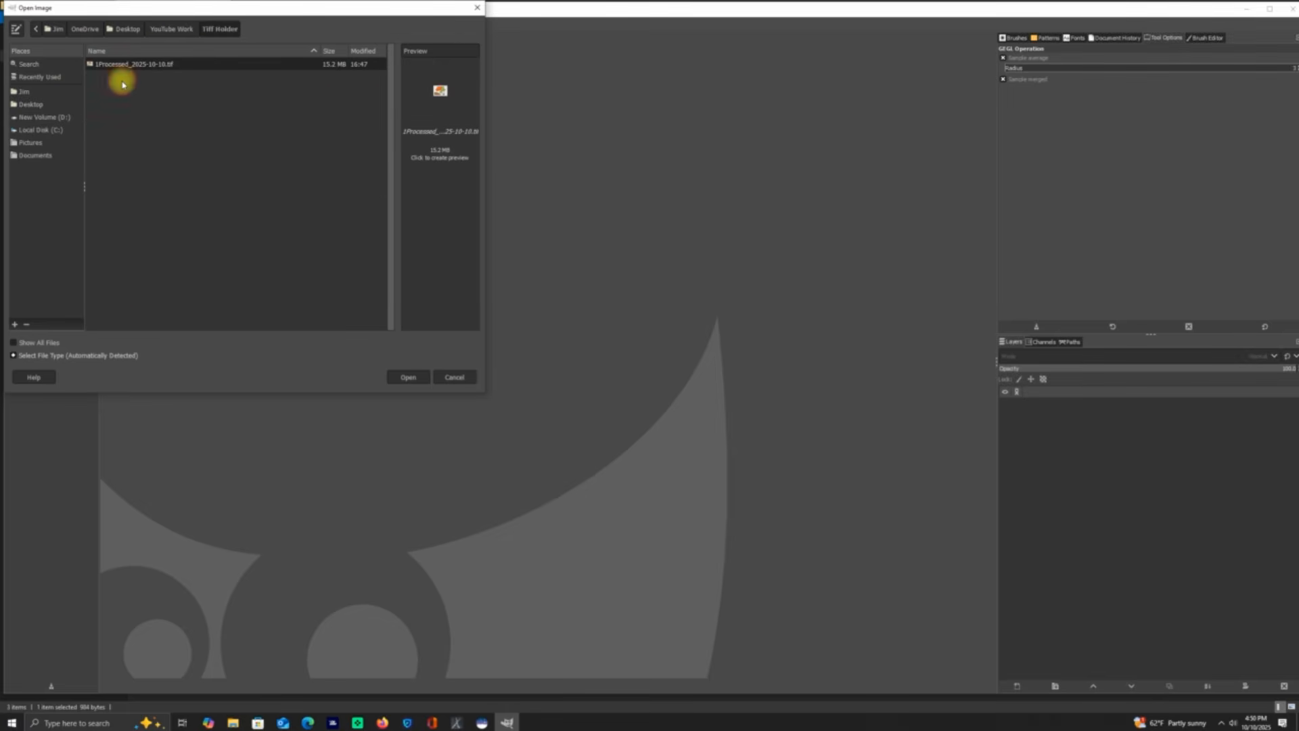
double_click(165, 65)
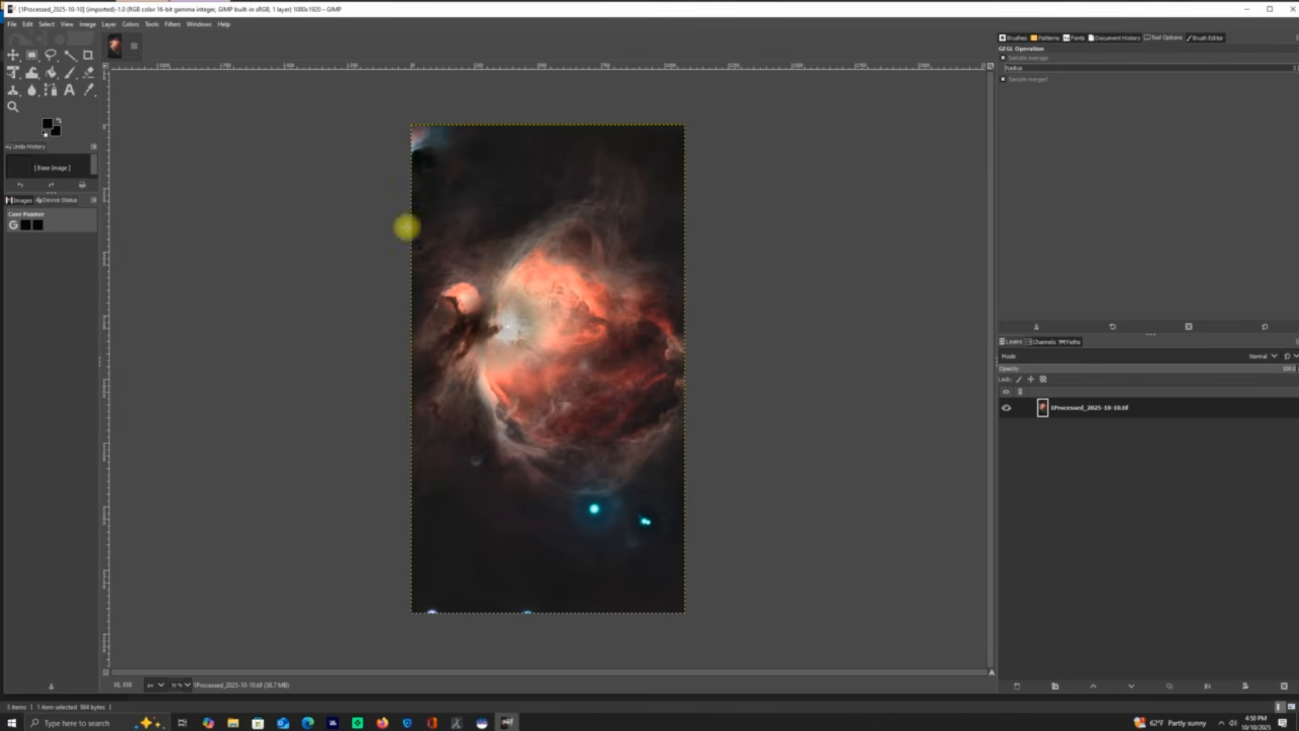
Step: Increase the nebula image's colour saturation to a scale of about 1.11 and apply it
click(66, 26)
mouse_move(128, 79)
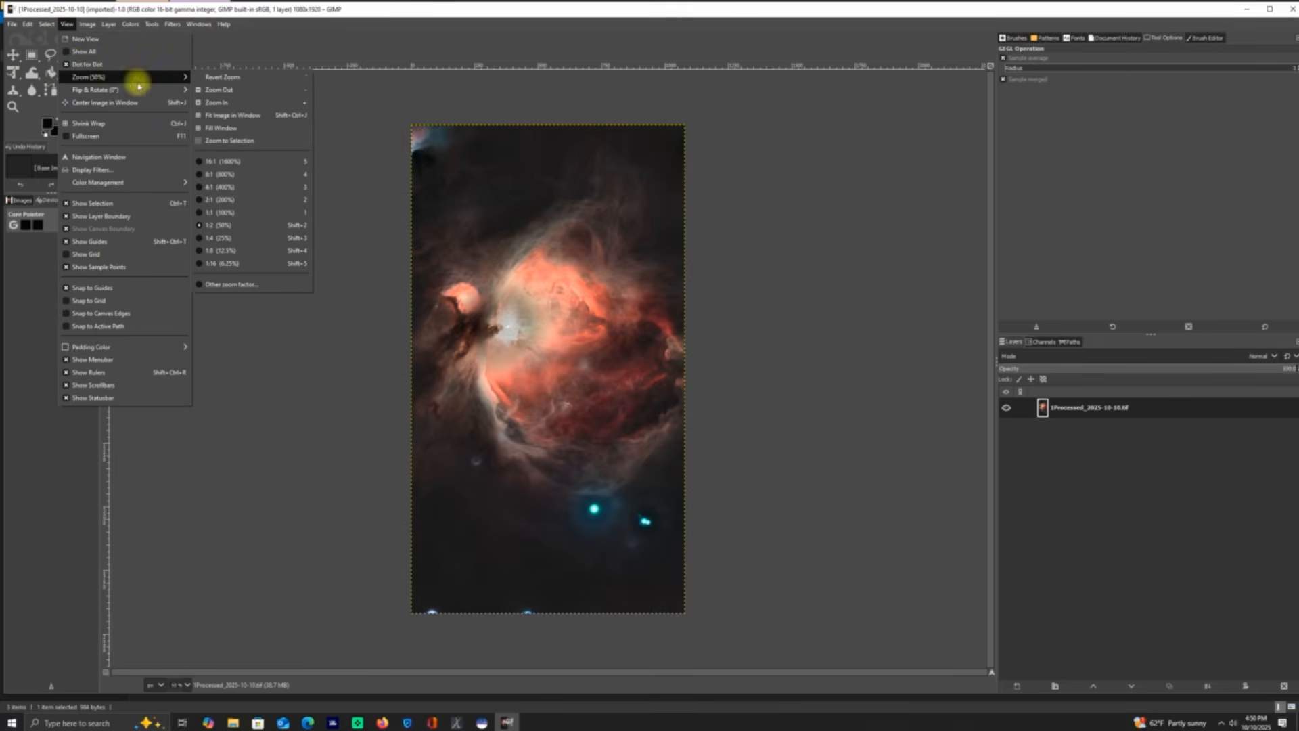
click(213, 115)
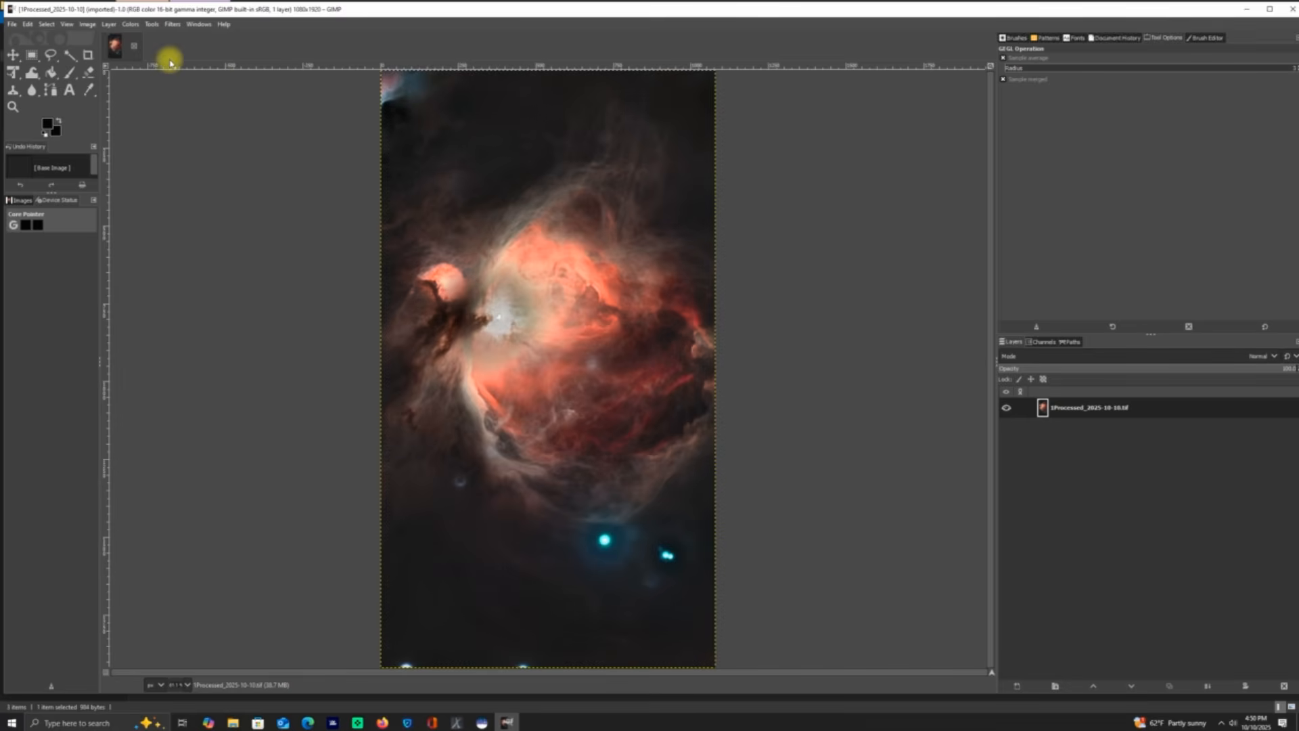
click(130, 24)
click(152, 94)
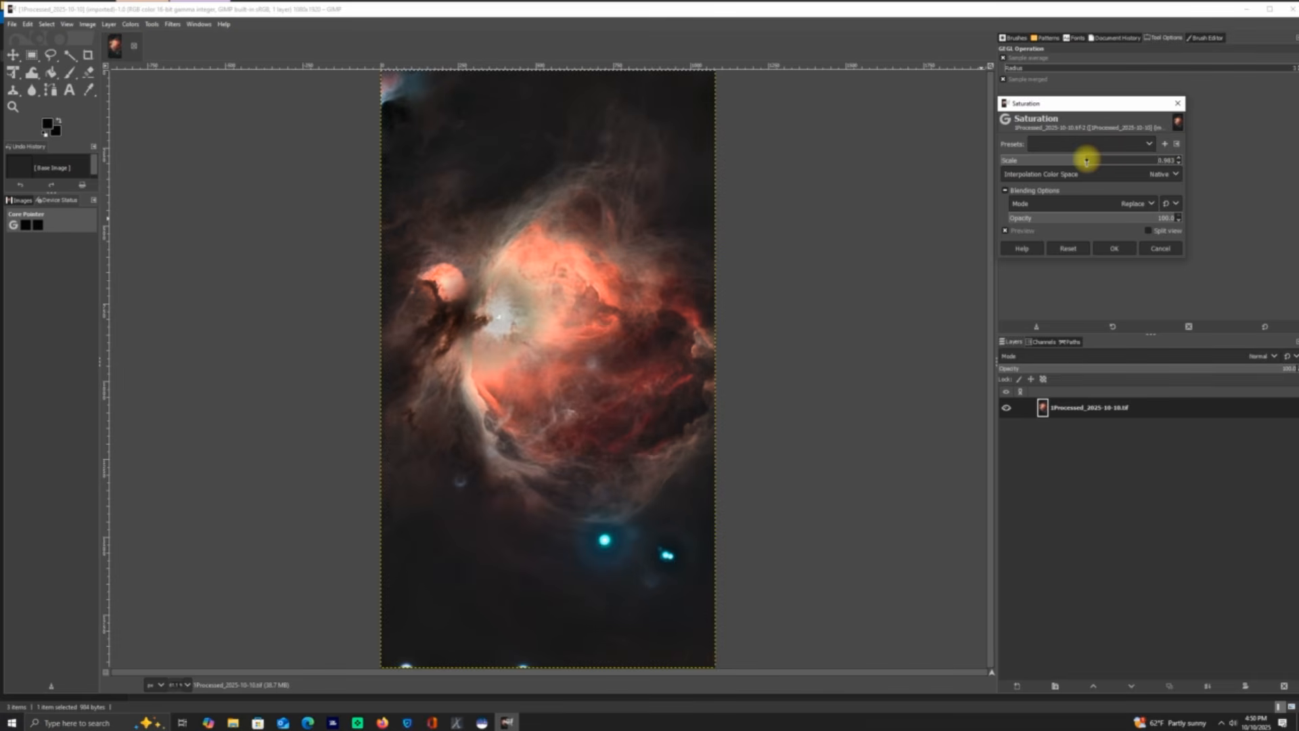
drag(1091, 160, 1128, 170)
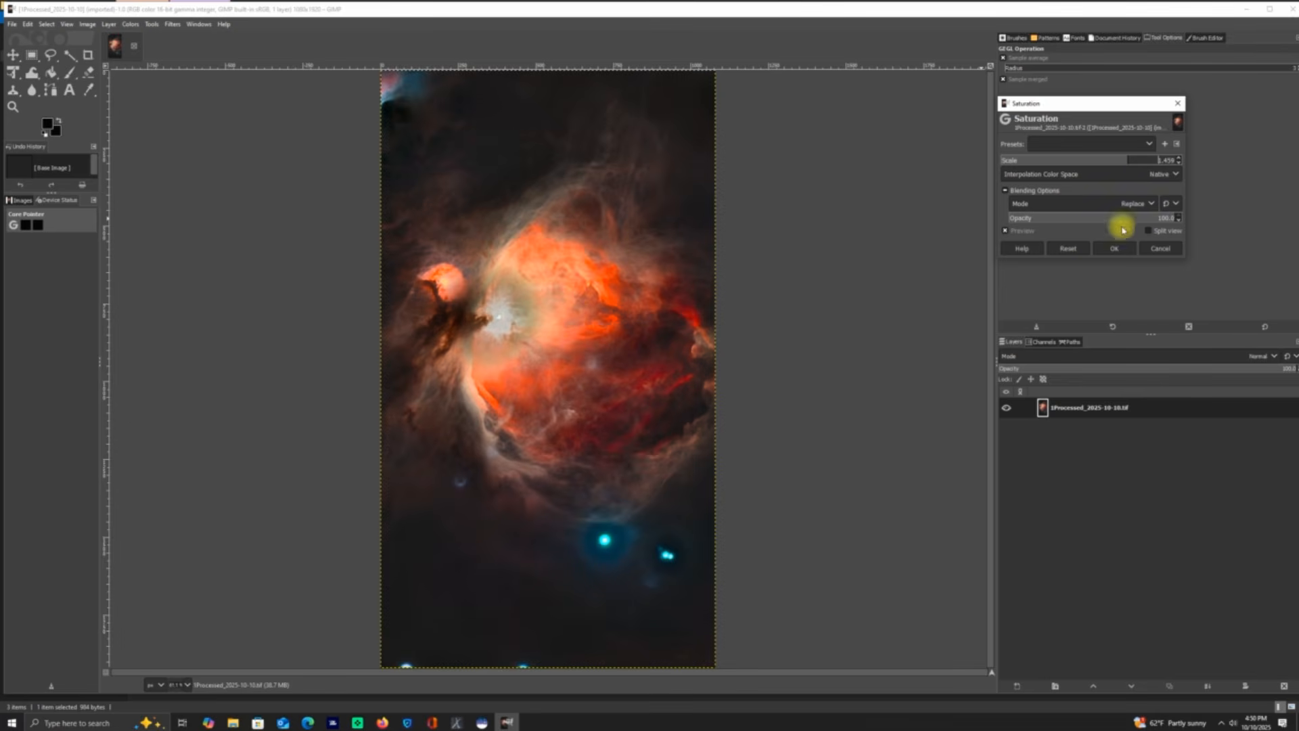
click(1070, 247)
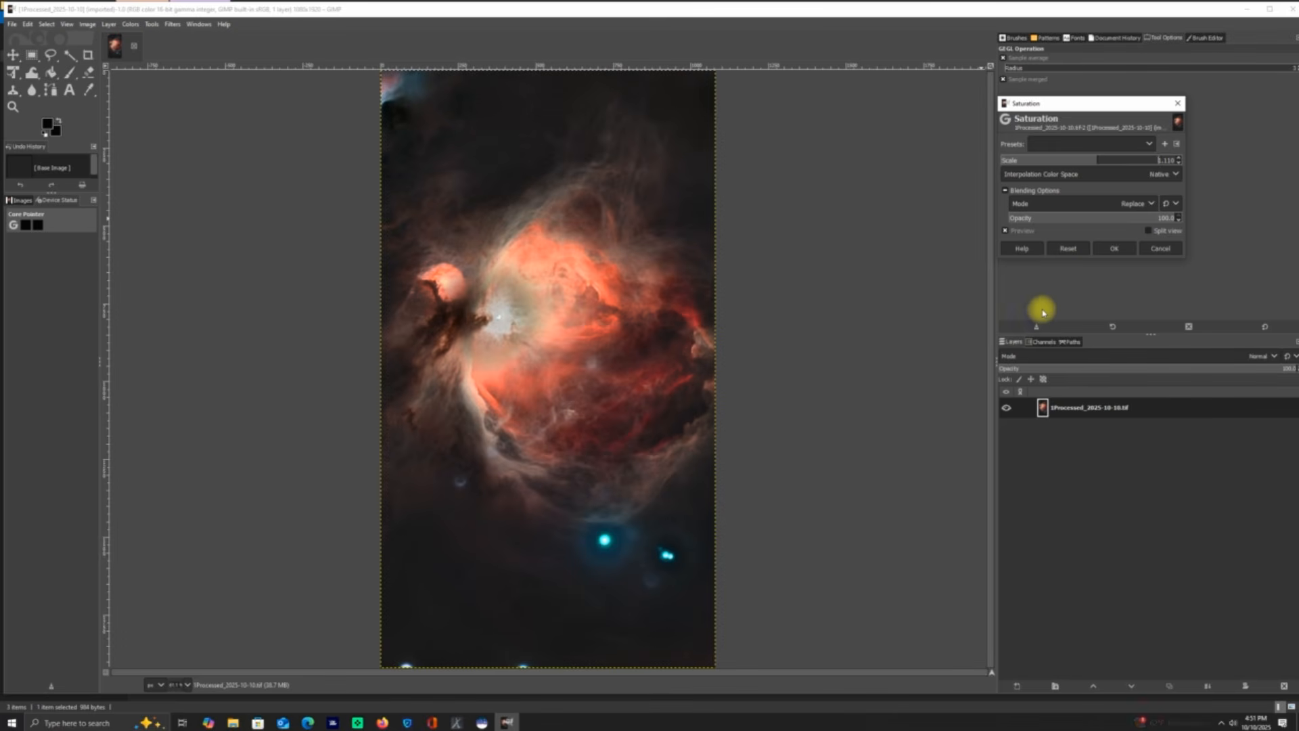
click(1110, 249)
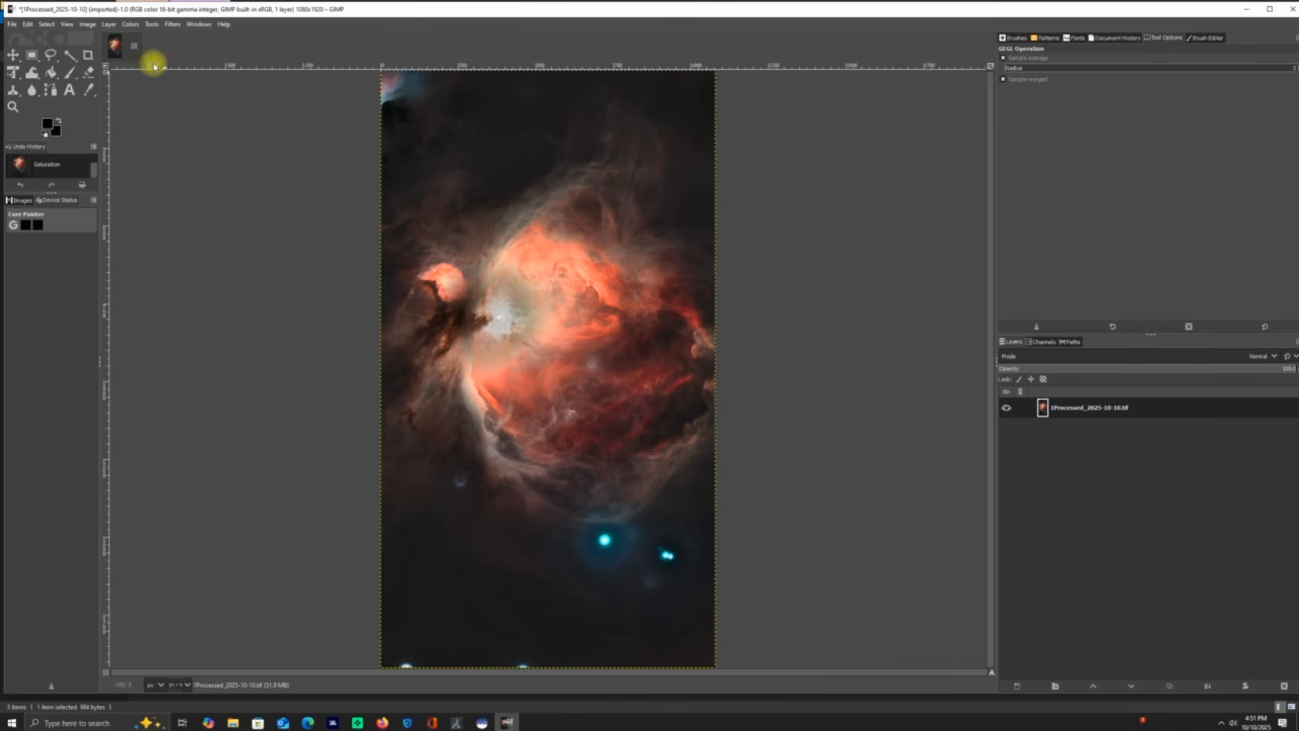
Step: Apply a Shadows-Highlights correction with shadows about 53, highlights about -64.8 and white point adjustment about -0.427
click(129, 26)
click(151, 114)
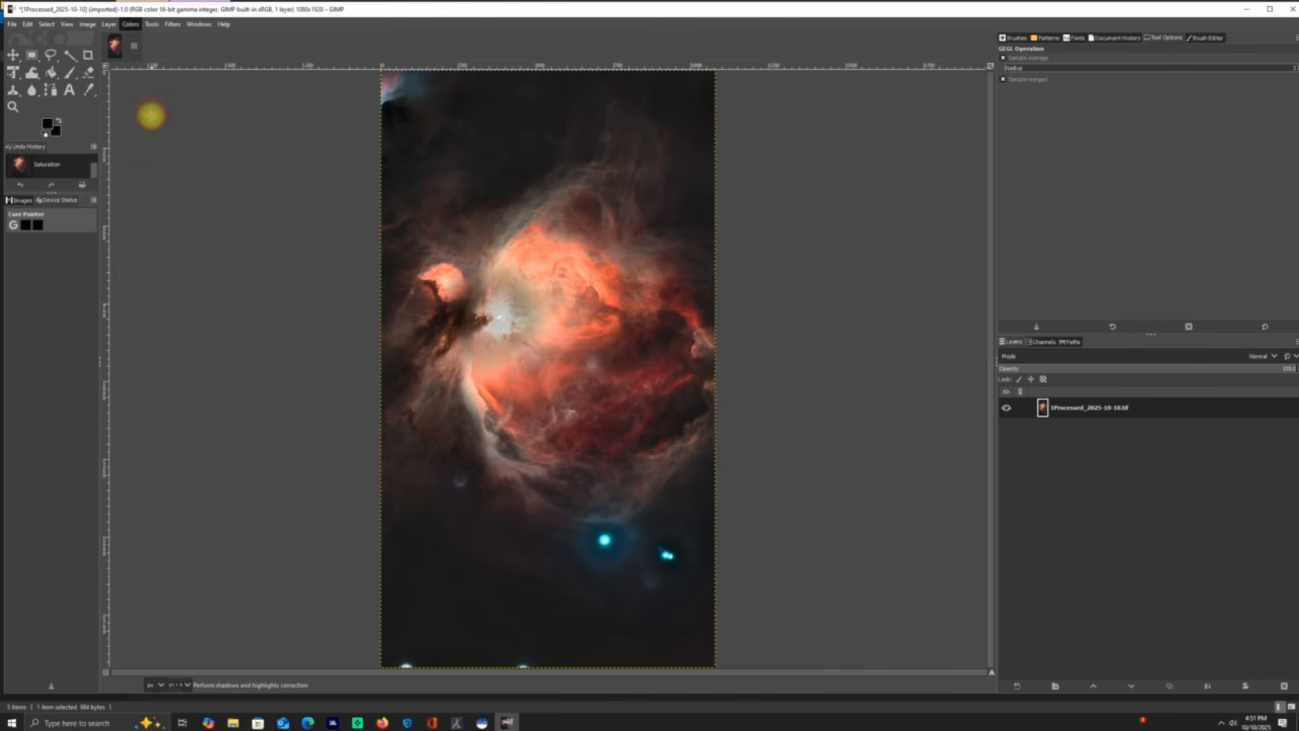
drag(1090, 169, 1139, 178)
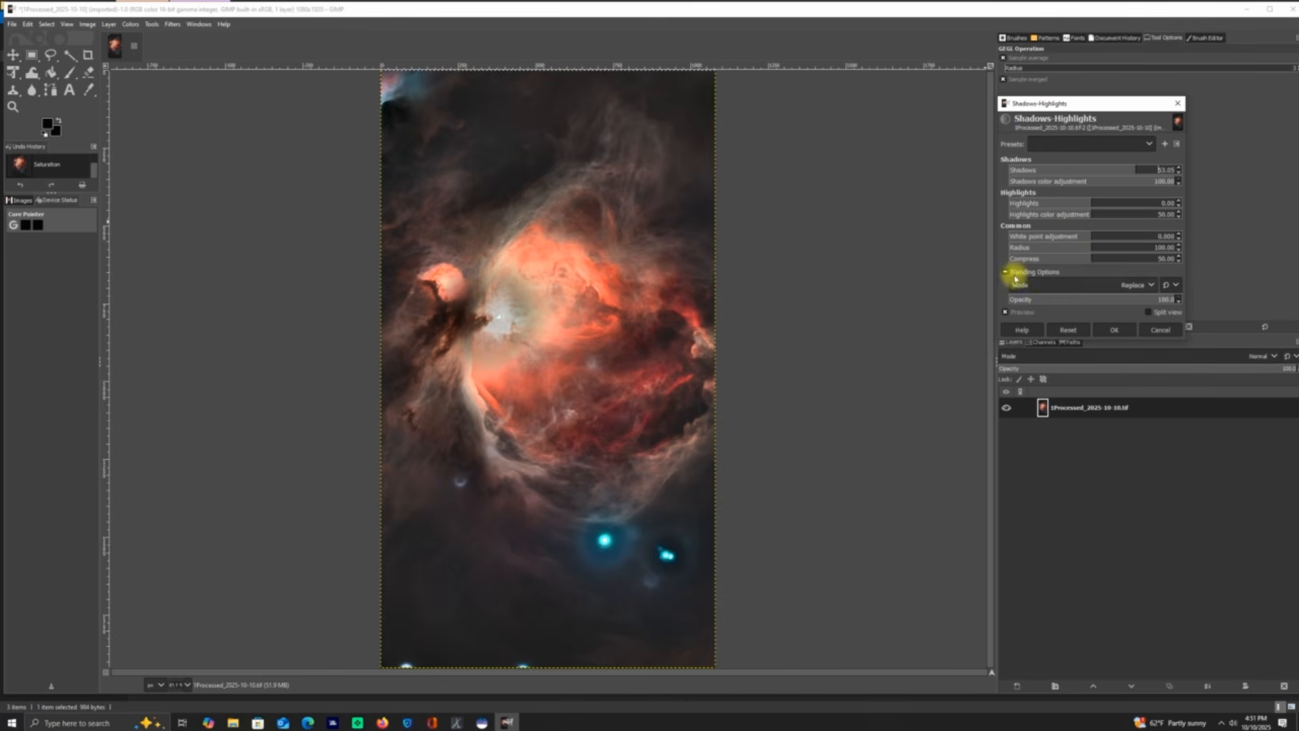
mouse_move(1088, 235)
mouse_down()
mouse_move(1169, 234)
mouse_move(1061, 232)
mouse_move(1022, 241)
mouse_move(1065, 244)
mouse_move(1022, 249)
mouse_move(1173, 241)
mouse_move(1094, 252)
mouse_up()
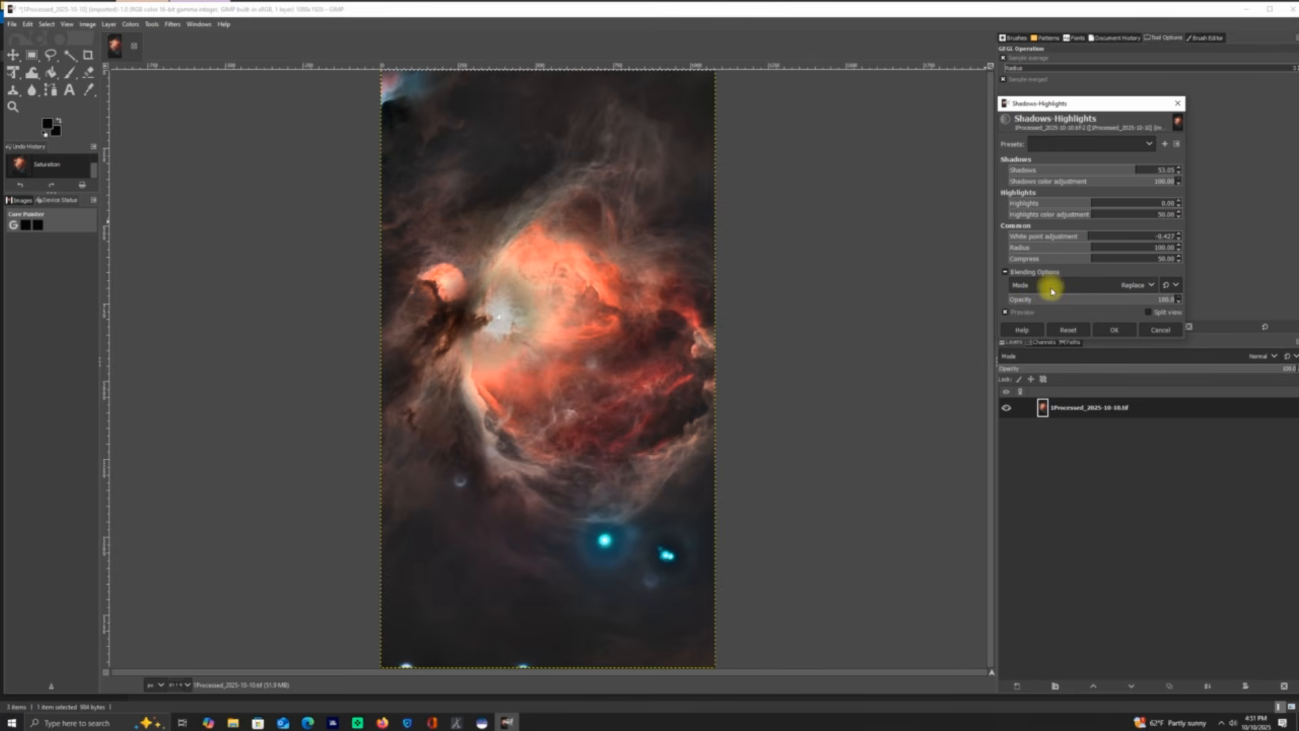
drag(1090, 202, 1036, 219)
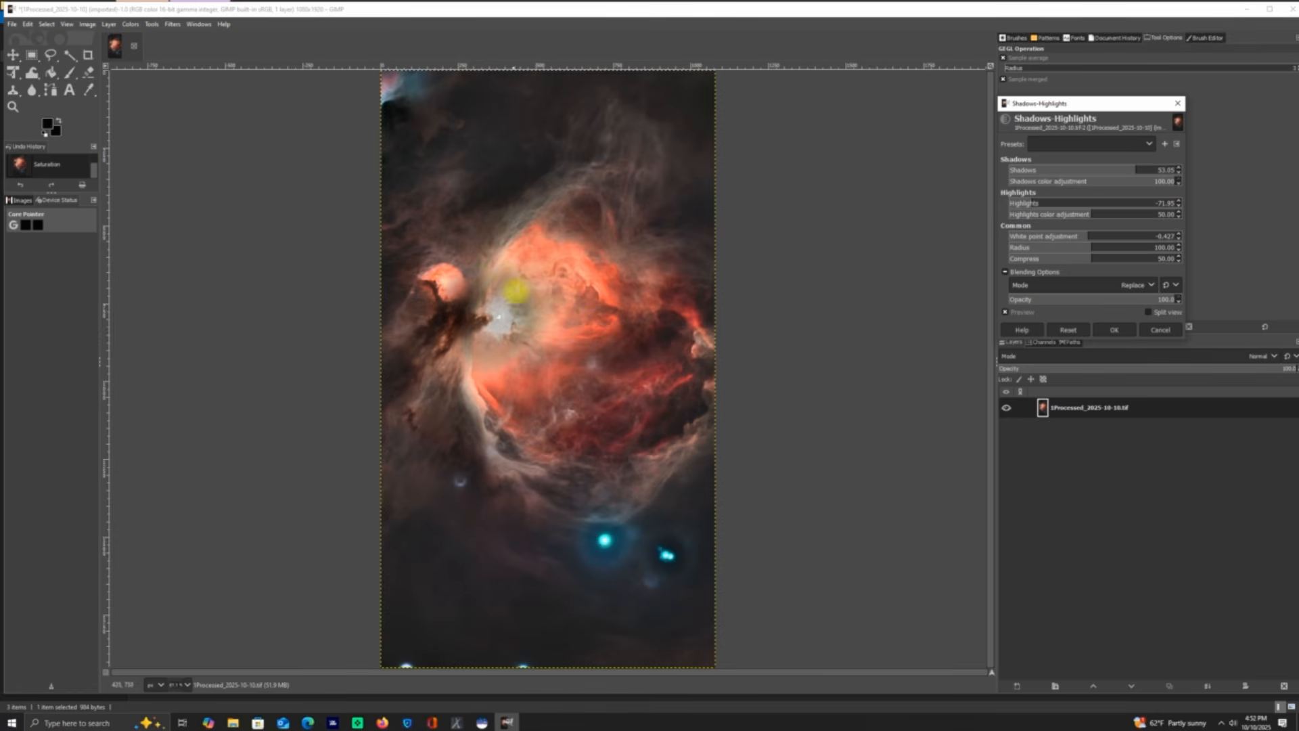
mouse_move(1042, 202)
mouse_down()
mouse_move(1178, 203)
mouse_move(953, 212)
mouse_move(1062, 212)
mouse_move(1049, 217)
mouse_up()
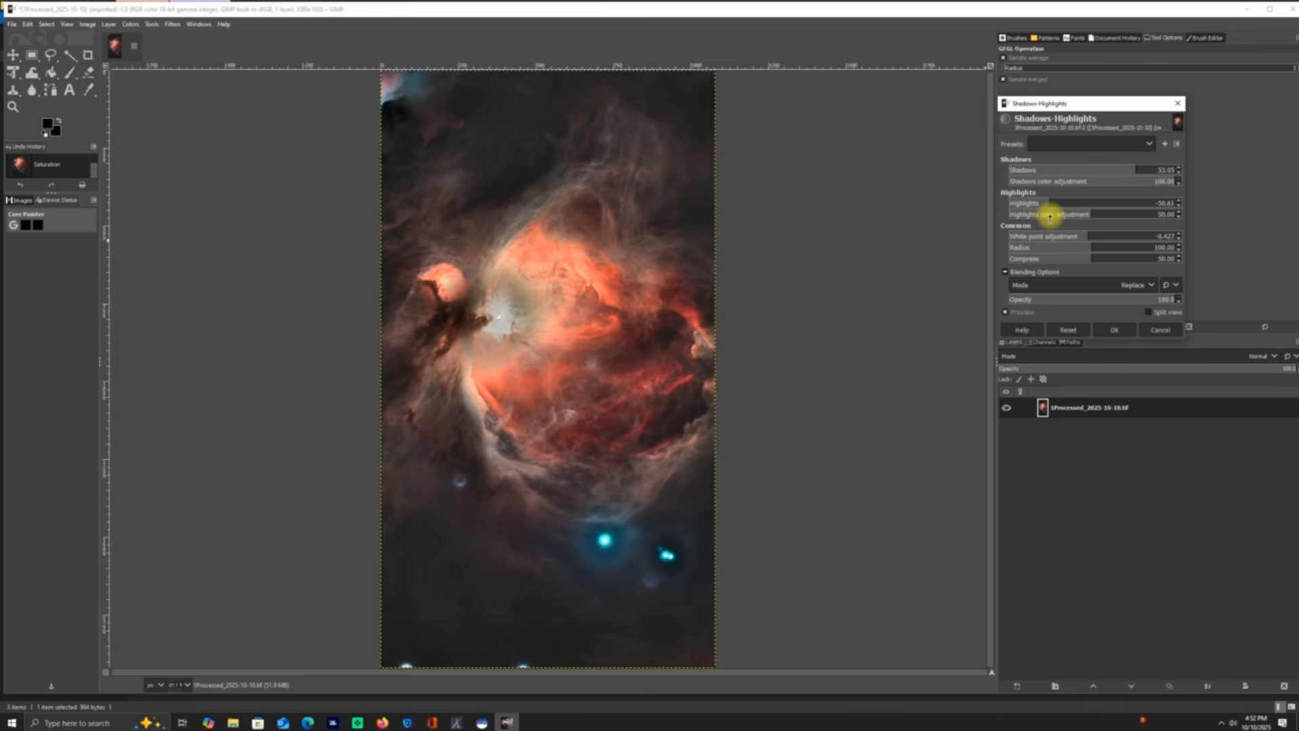
drag(1047, 216, 1034, 218)
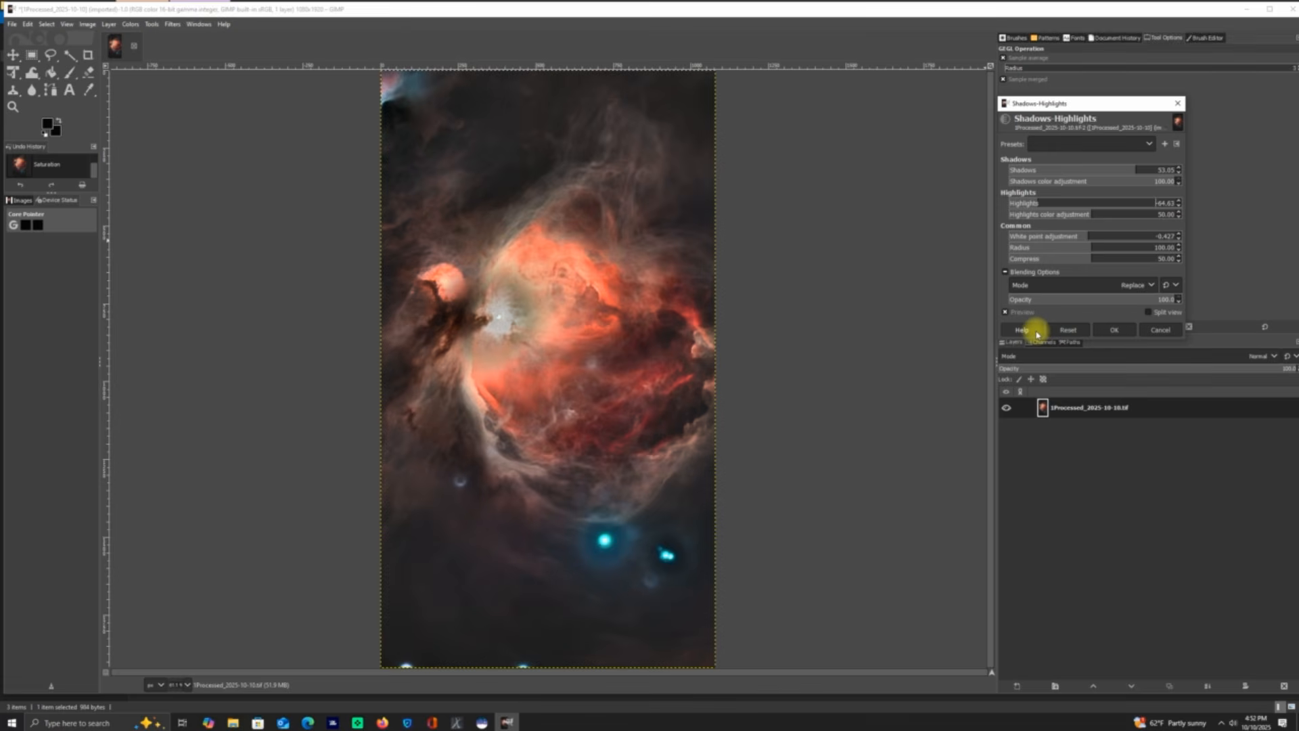
click(1114, 330)
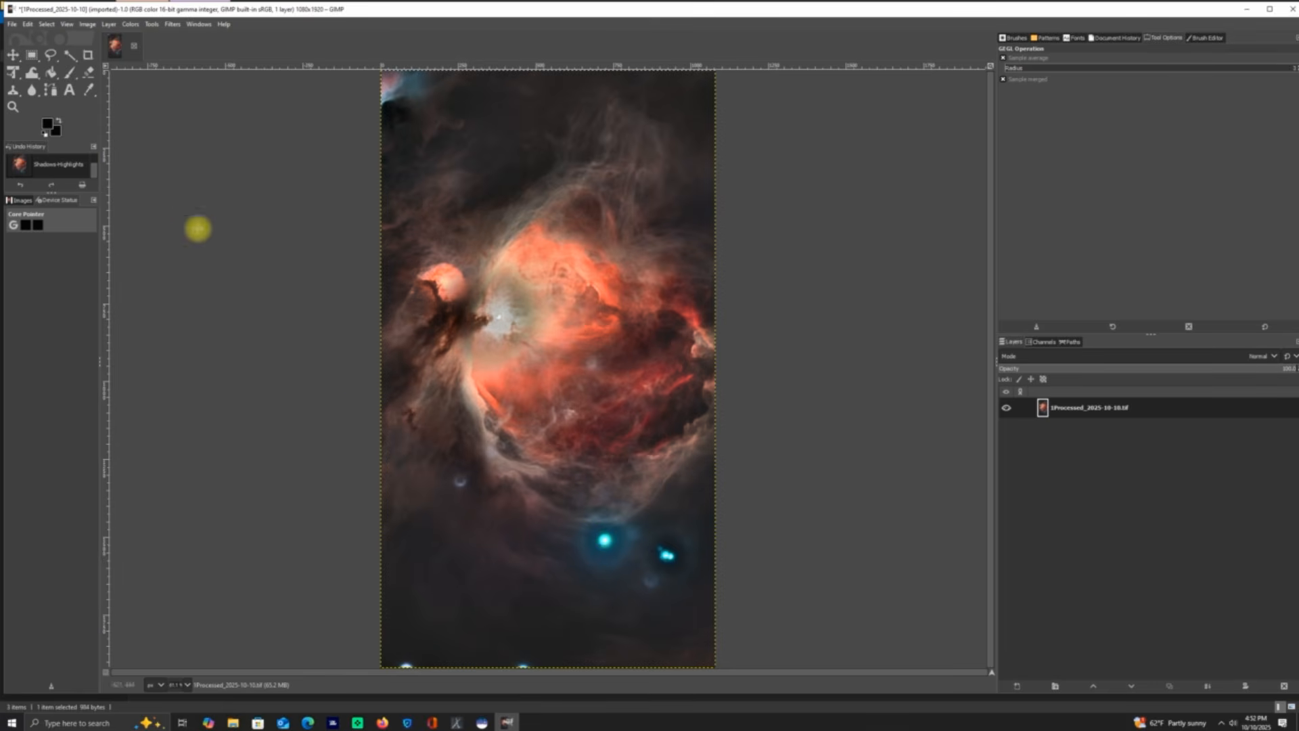
Step: Set both the background and foreground colours to white
click(56, 134)
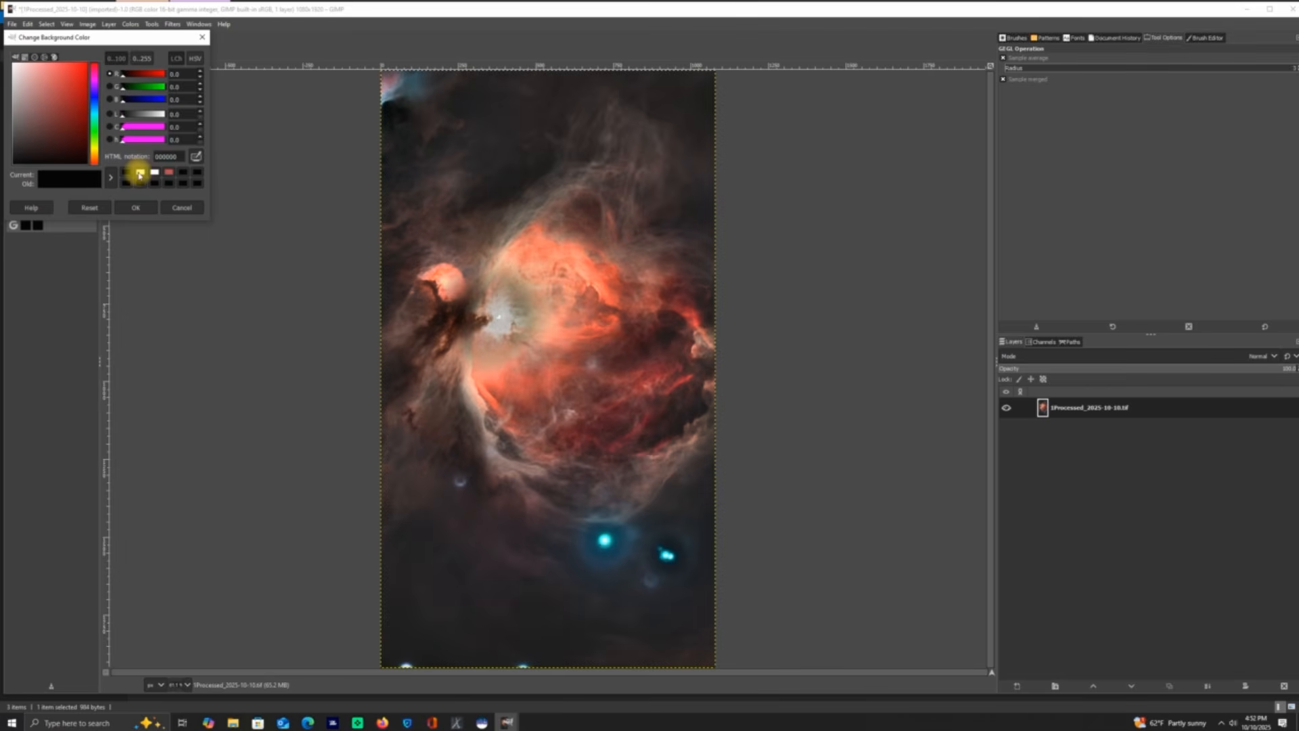
click(139, 173)
click(136, 207)
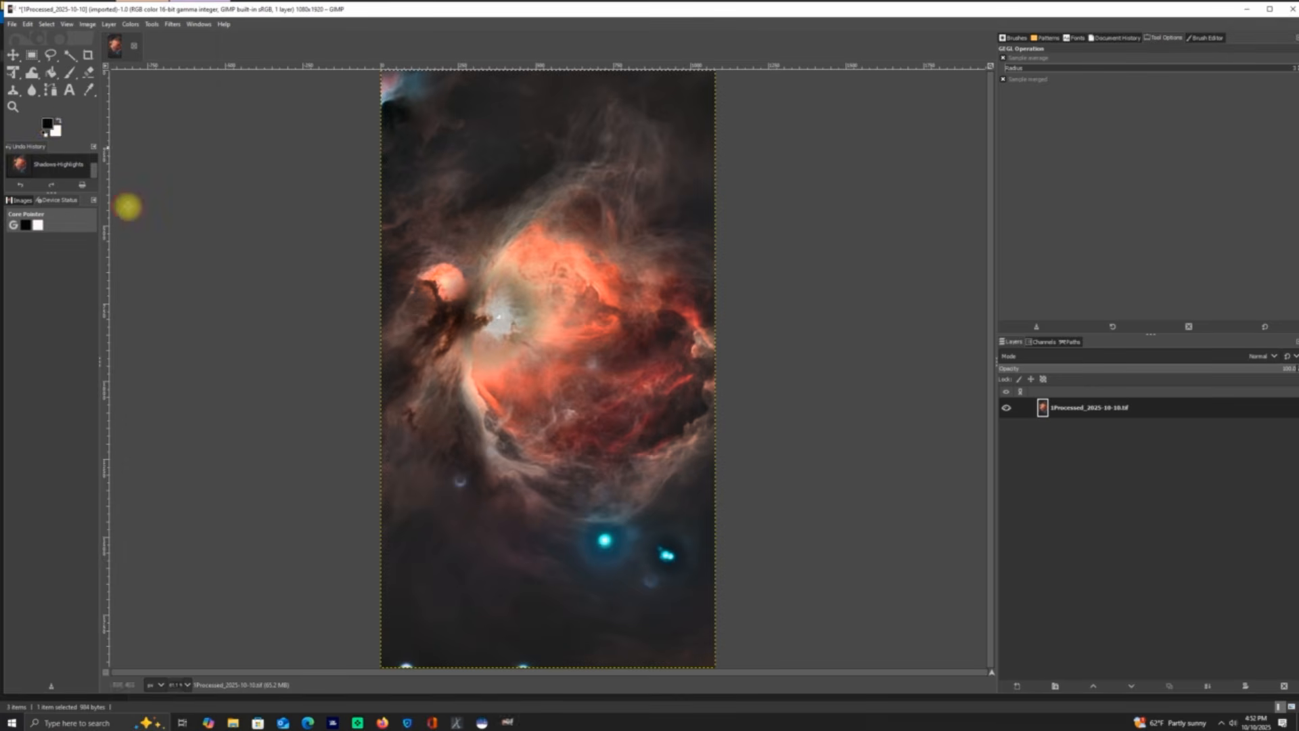
click(47, 125)
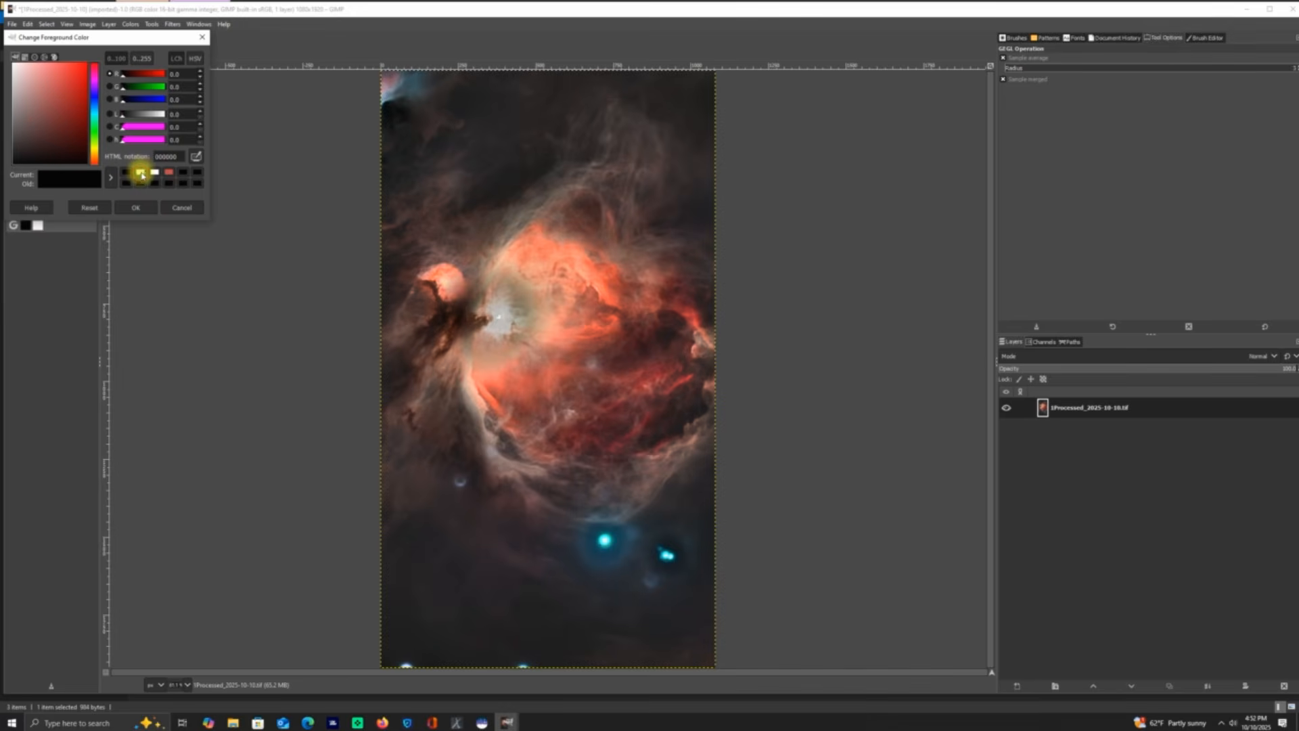
click(140, 172)
click(135, 205)
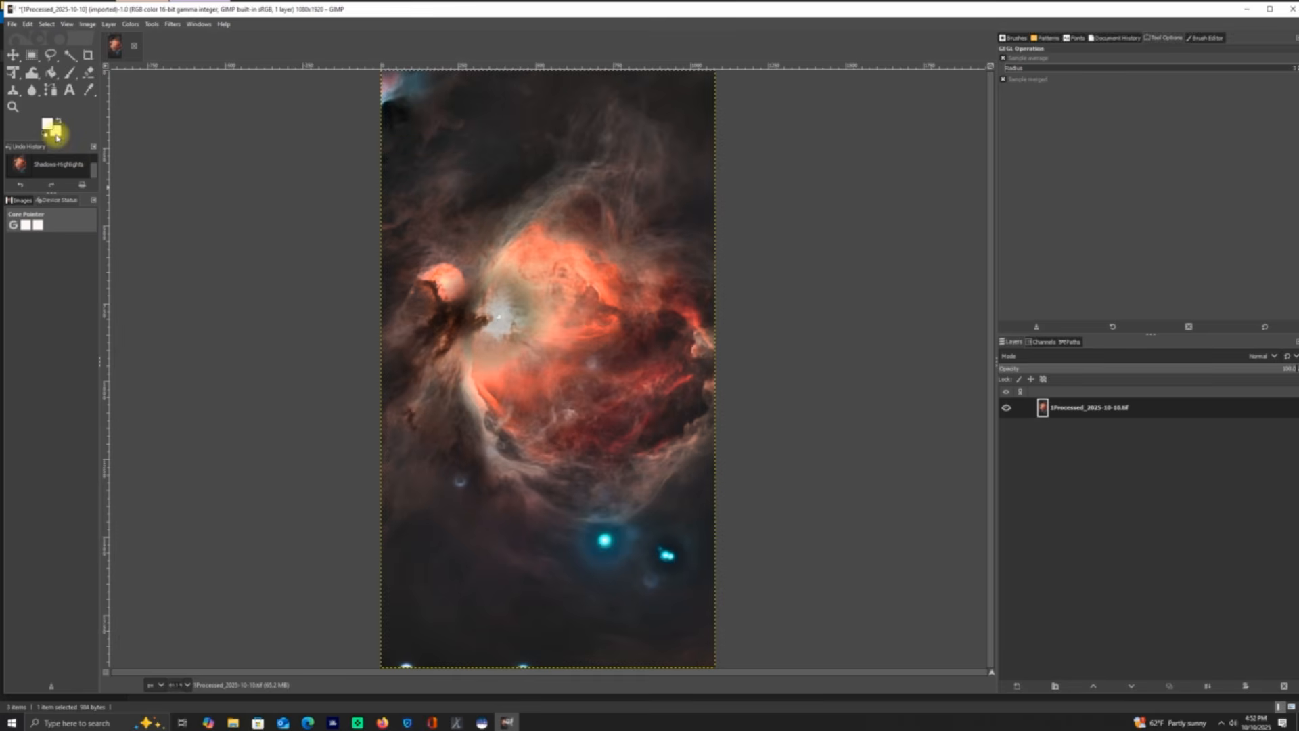
Step: Whiten the cores of the two blue stars below the nebula with the Eraser, using a brush size of up to 79
click(89, 73)
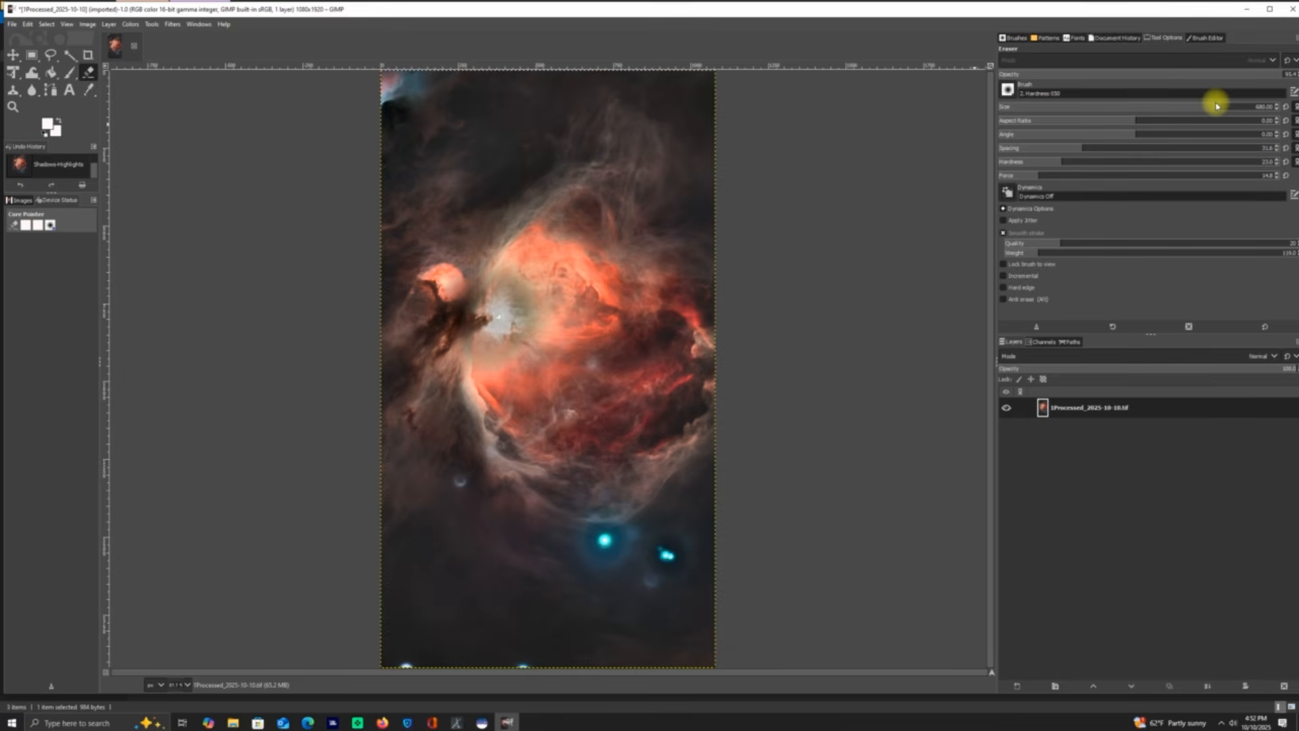
drag(1212, 107, 1044, 104)
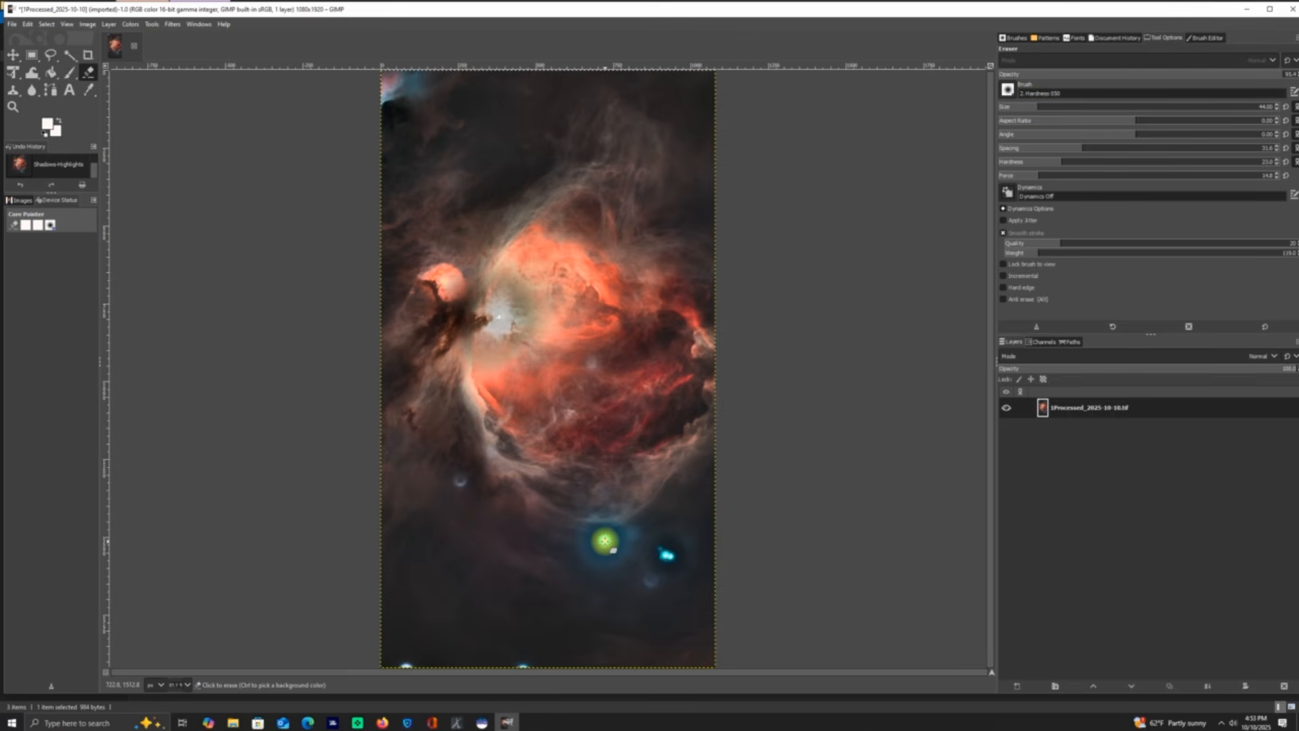
click(604, 540)
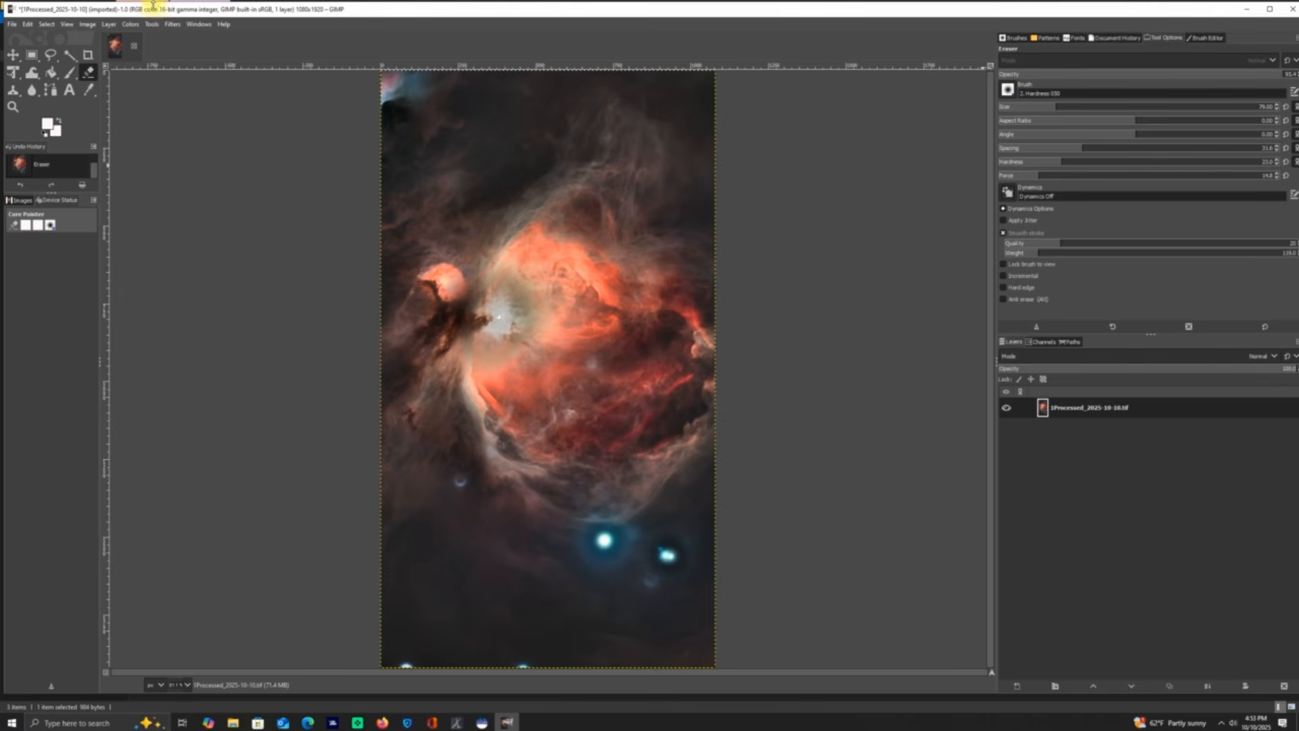
Step: Export the nebula image as 1Processed_2025-10-10.fit in Flexible Image Transport System format to the Siril Stacking Process File folder on drive D:
click(12, 26)
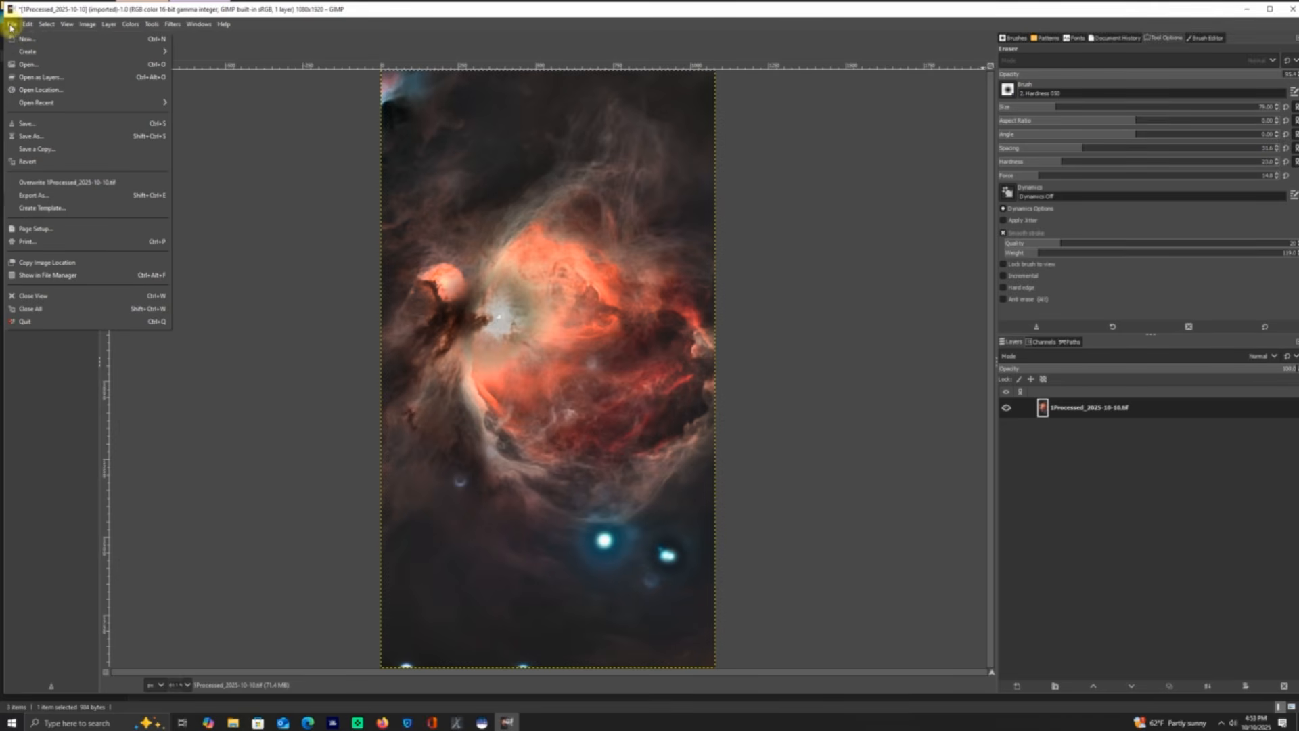
click(48, 196)
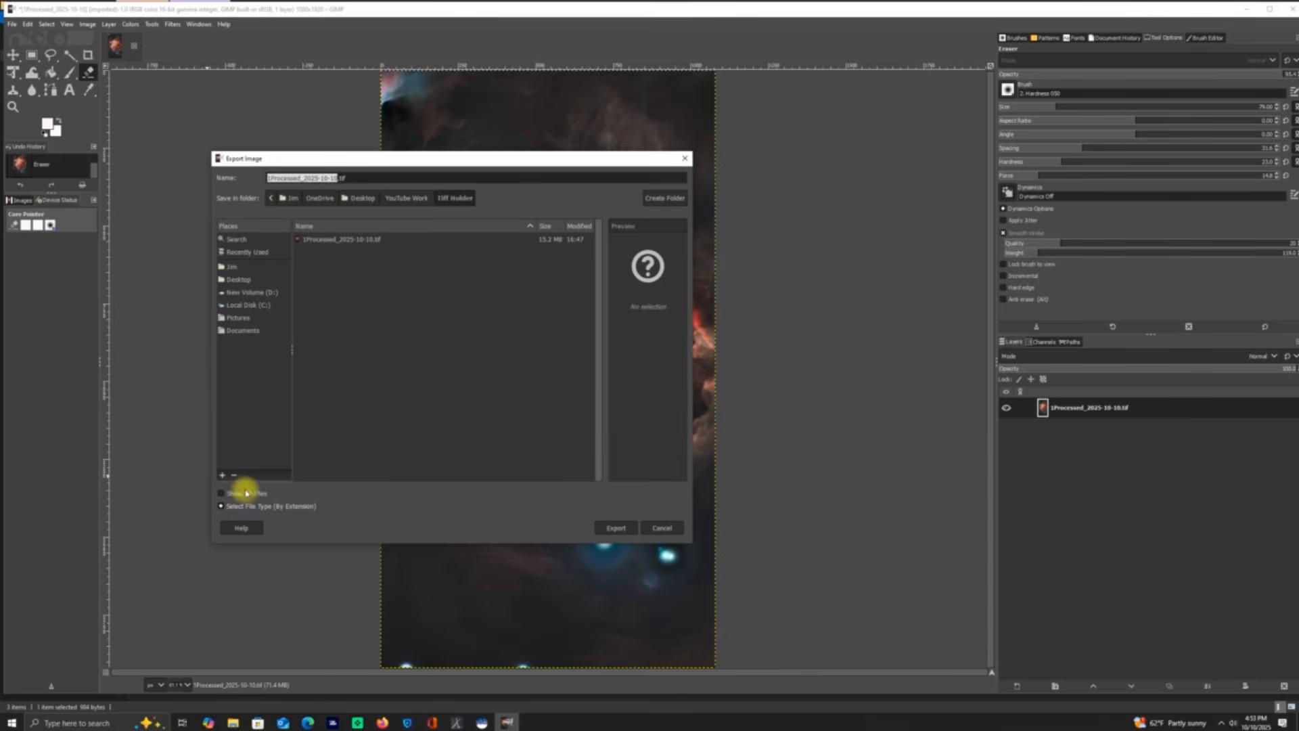
click(255, 507)
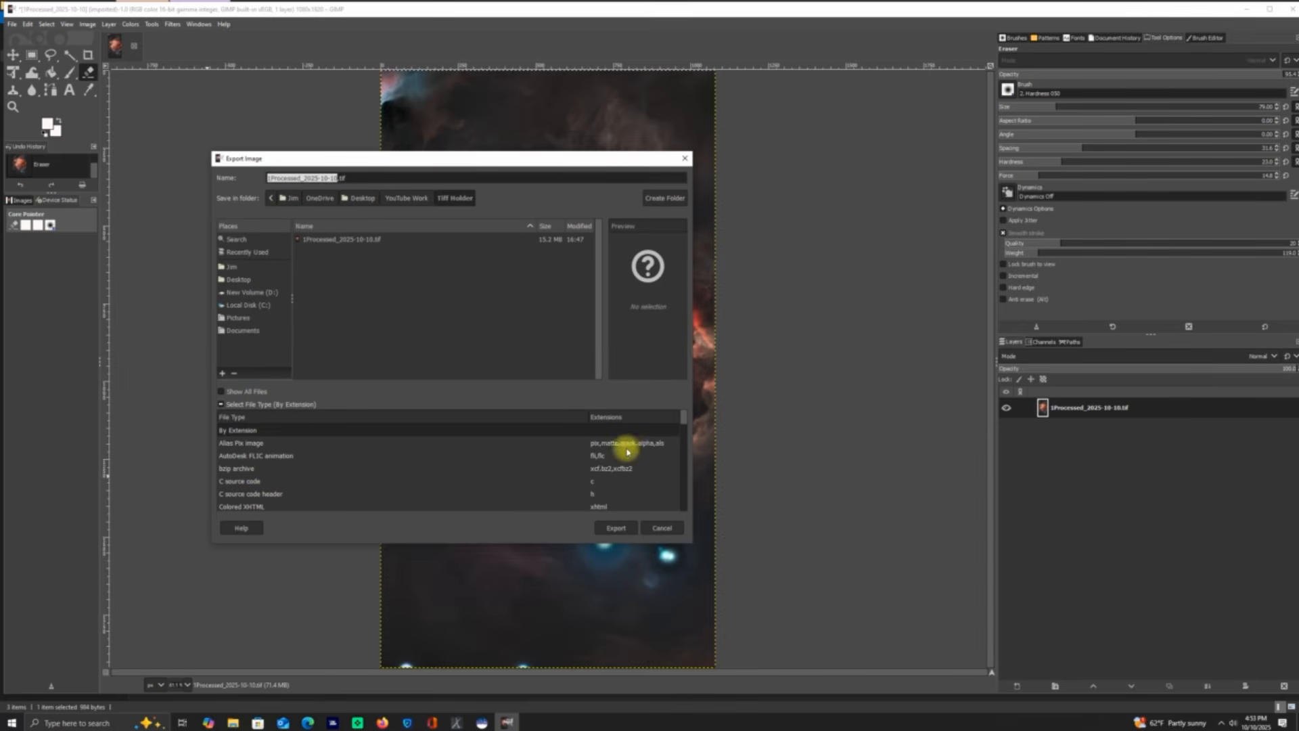
drag(684, 423, 682, 433)
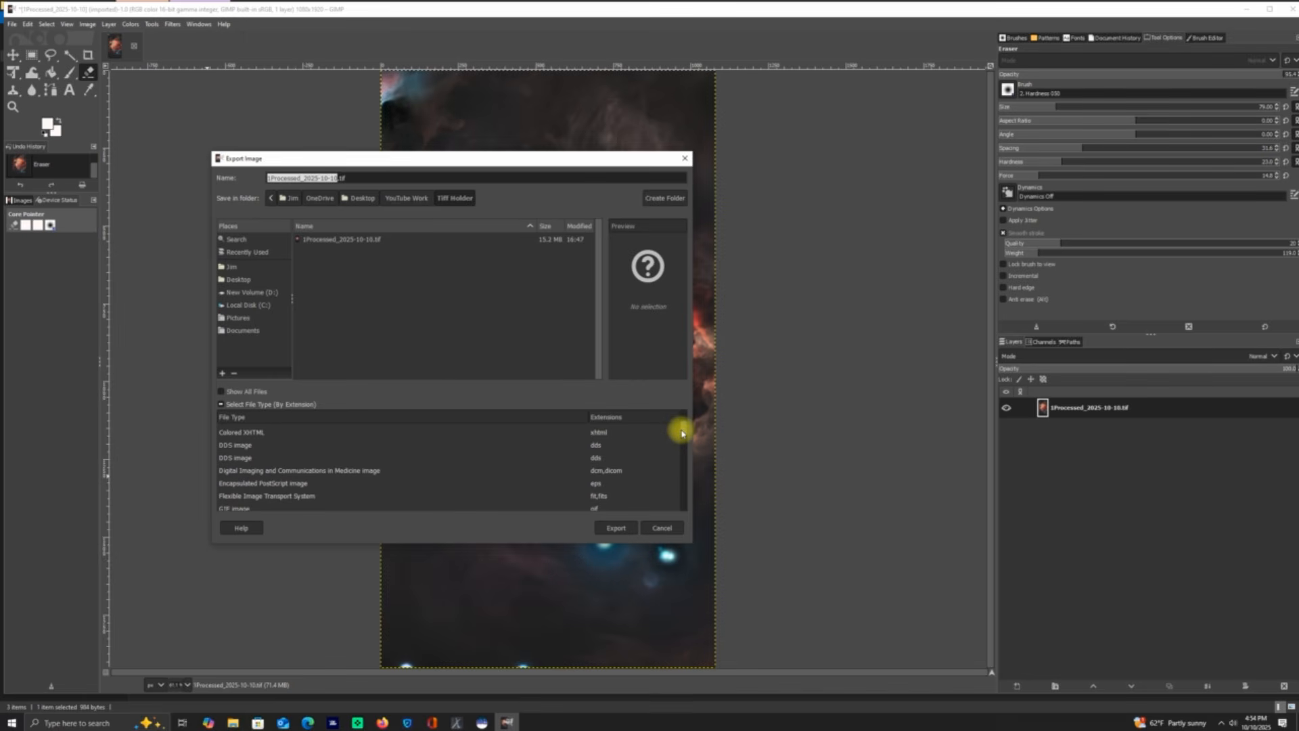
click(277, 501)
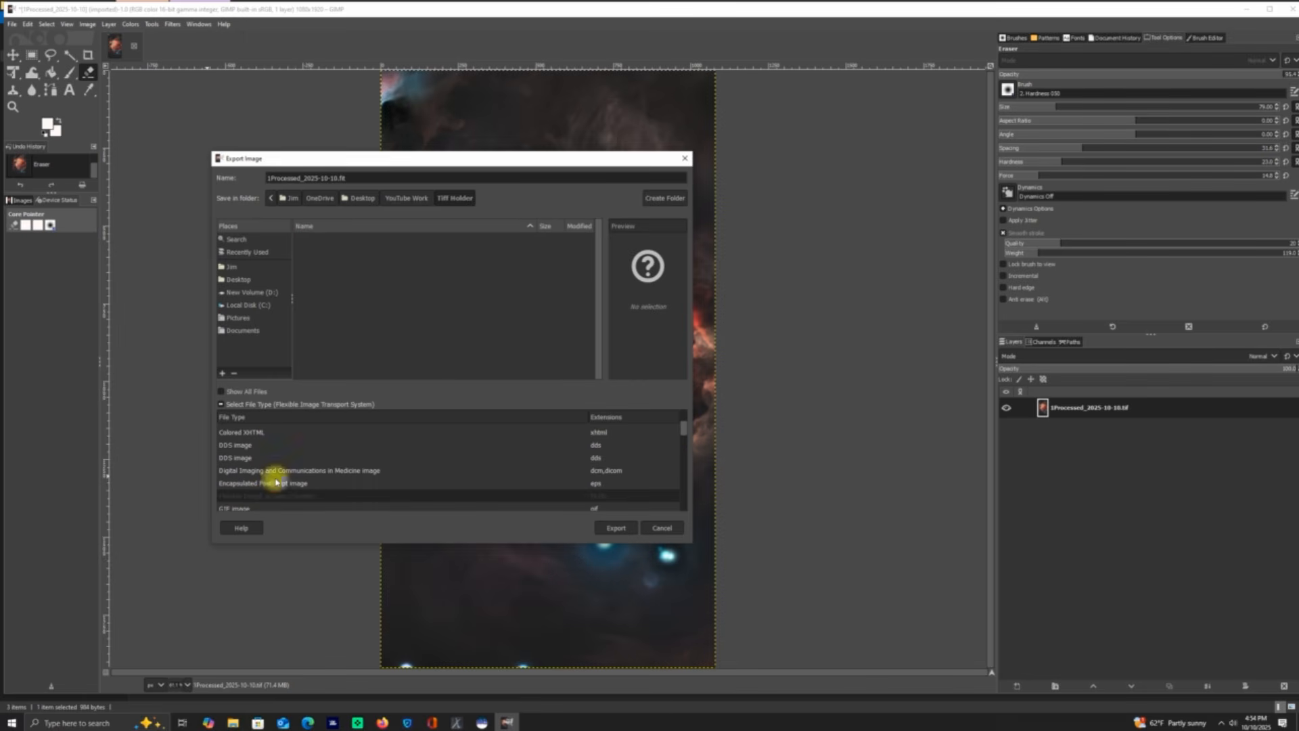
click(258, 295)
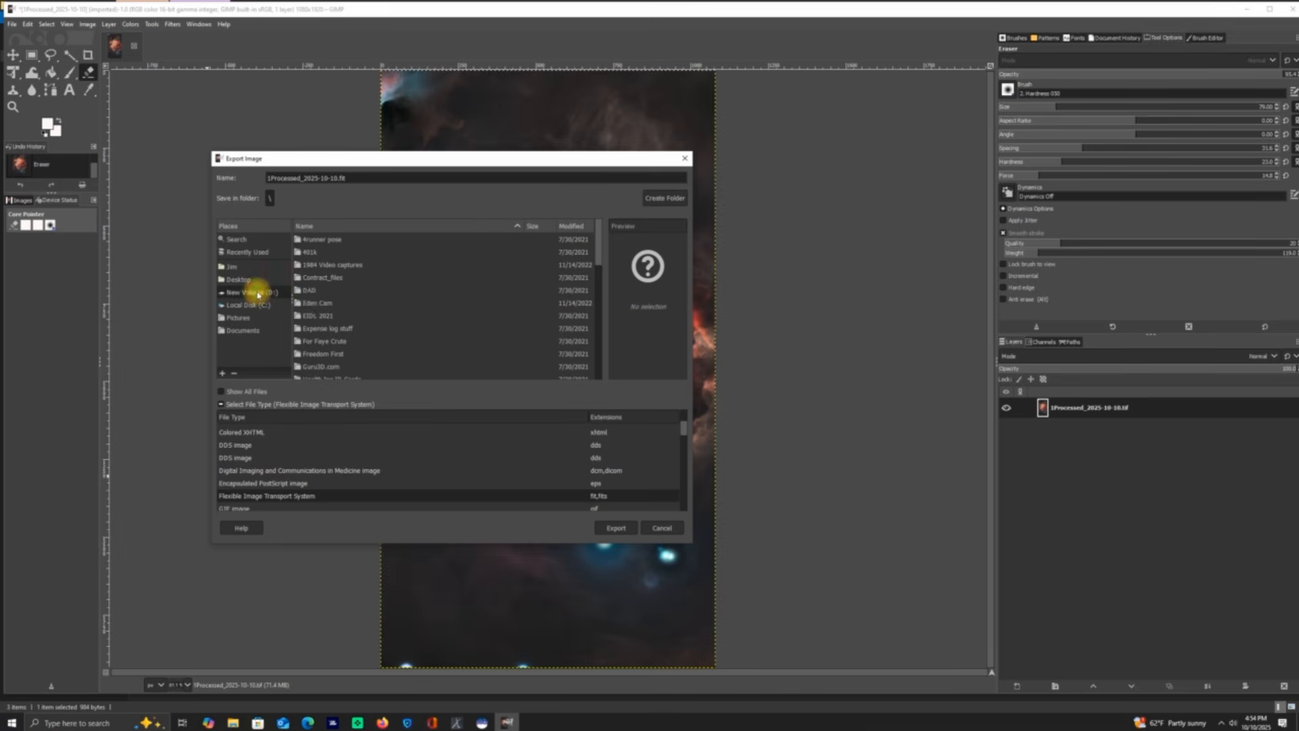
drag(599, 255, 607, 324)
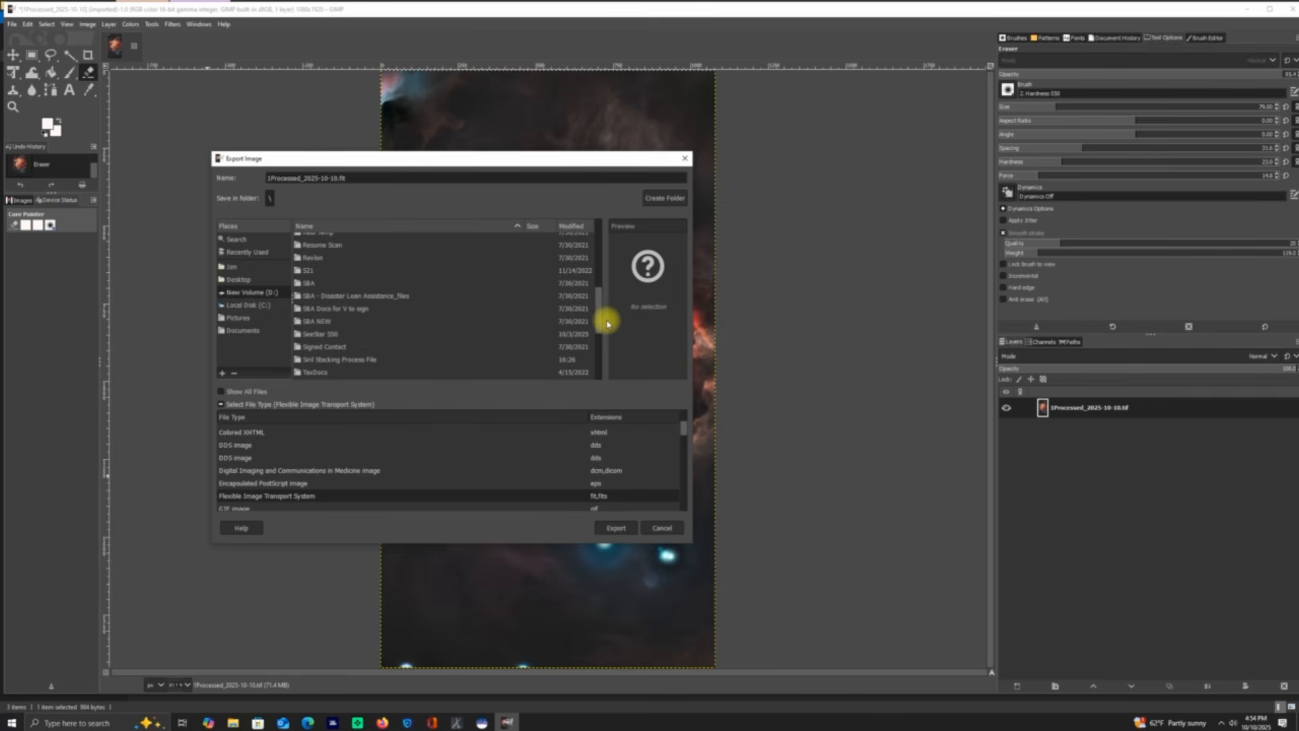
double_click(366, 360)
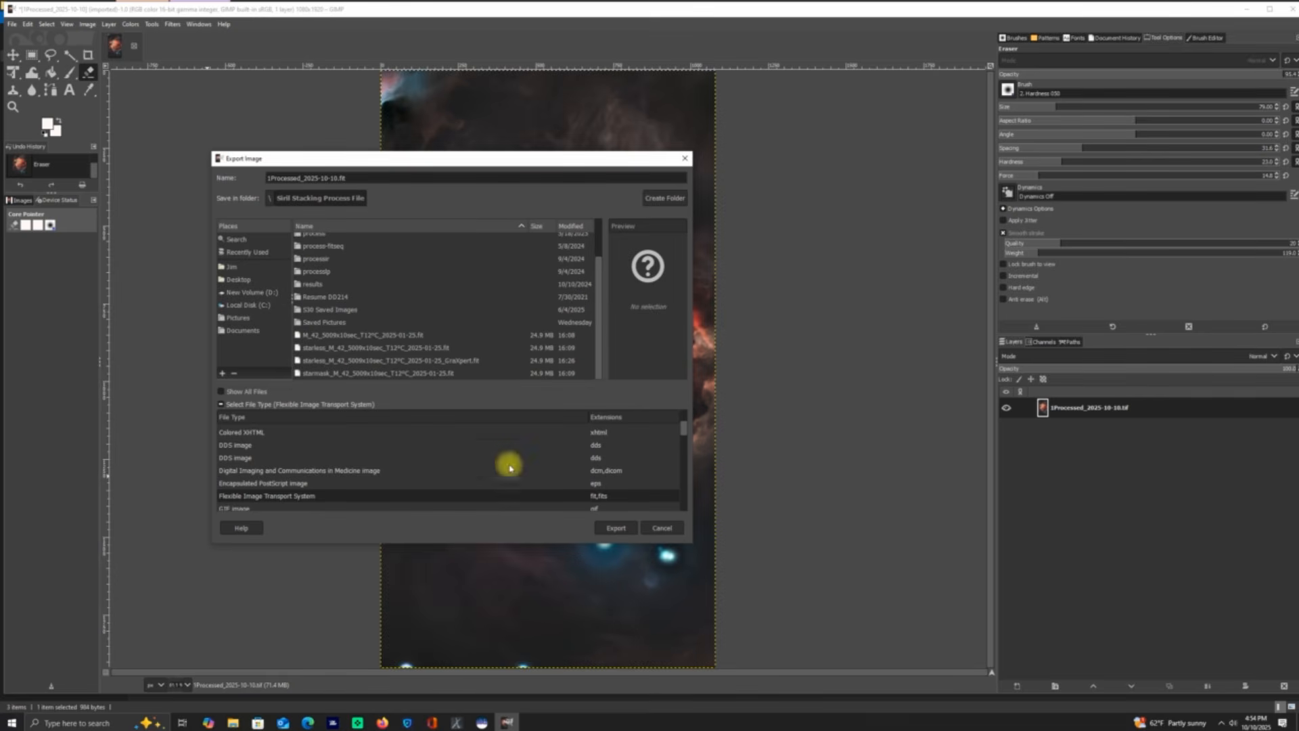
click(619, 530)
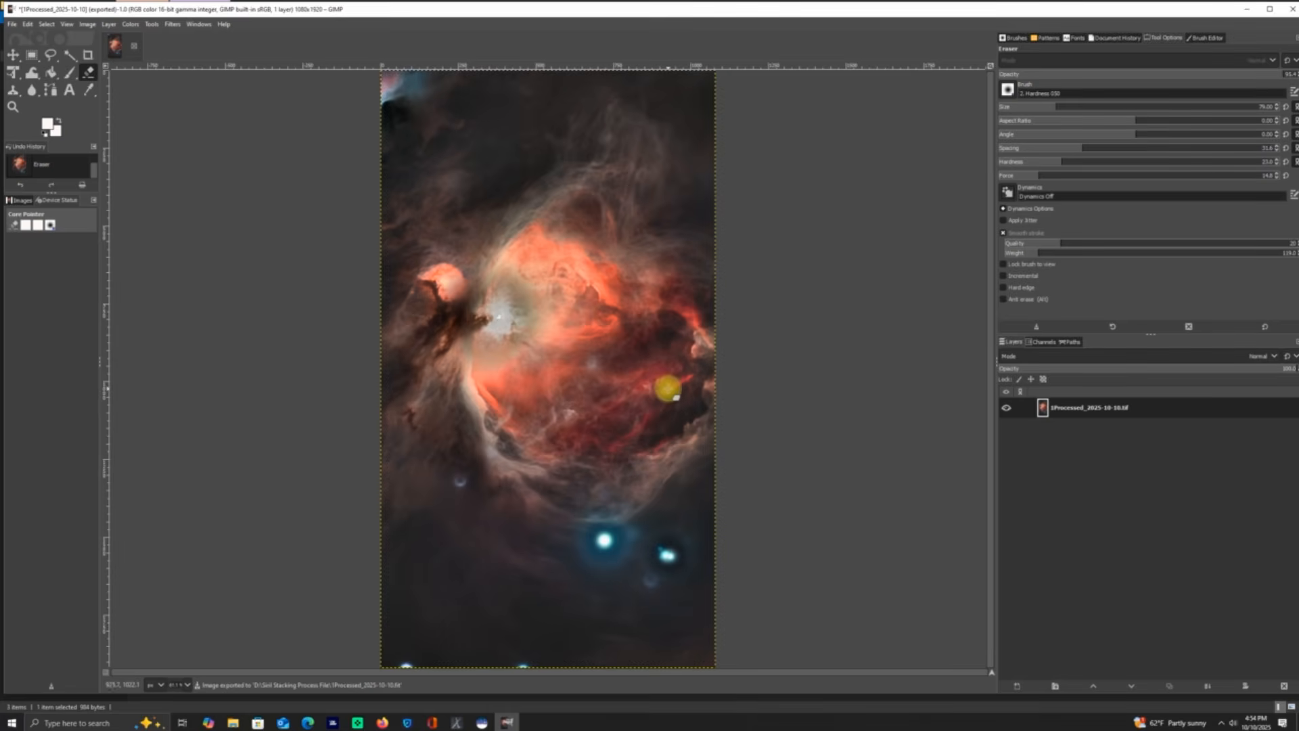
Step: Quit GIMP discarding the unsaved changes, and open 1Processed_2025-10-10.fit in Siril
click(1290, 15)
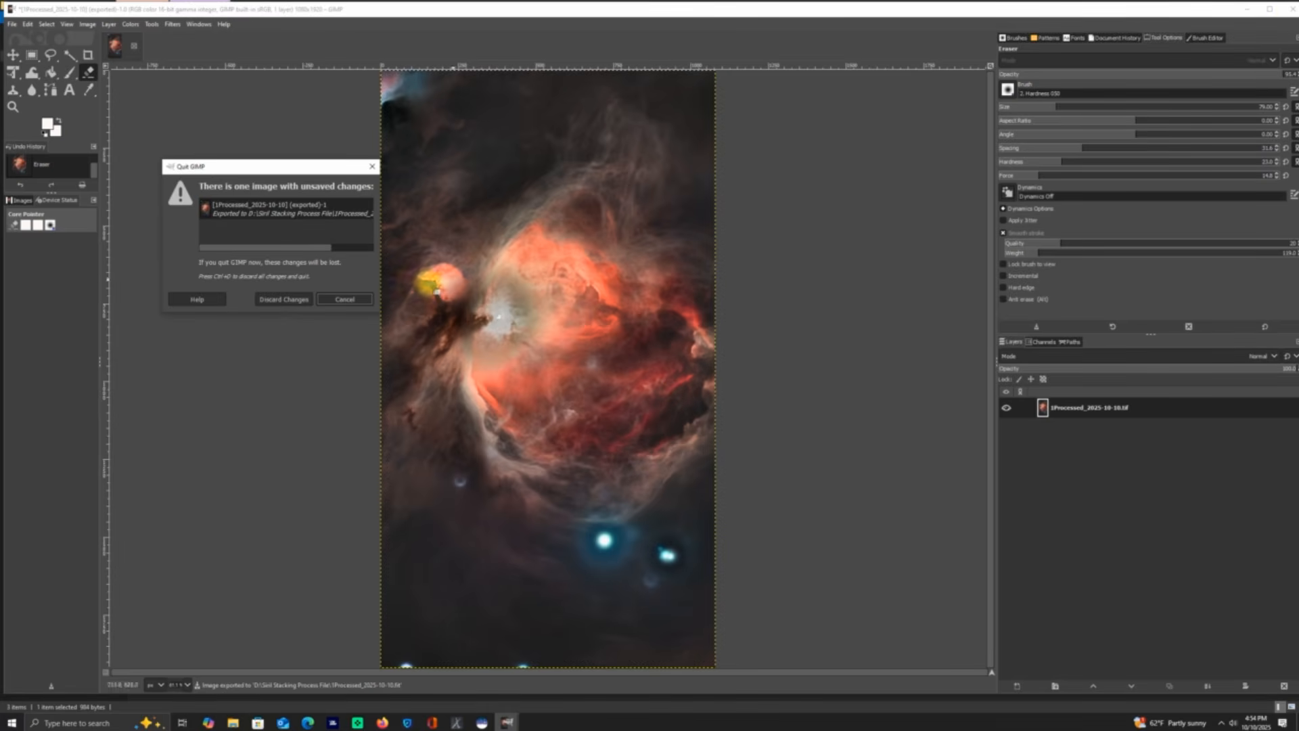
click(274, 302)
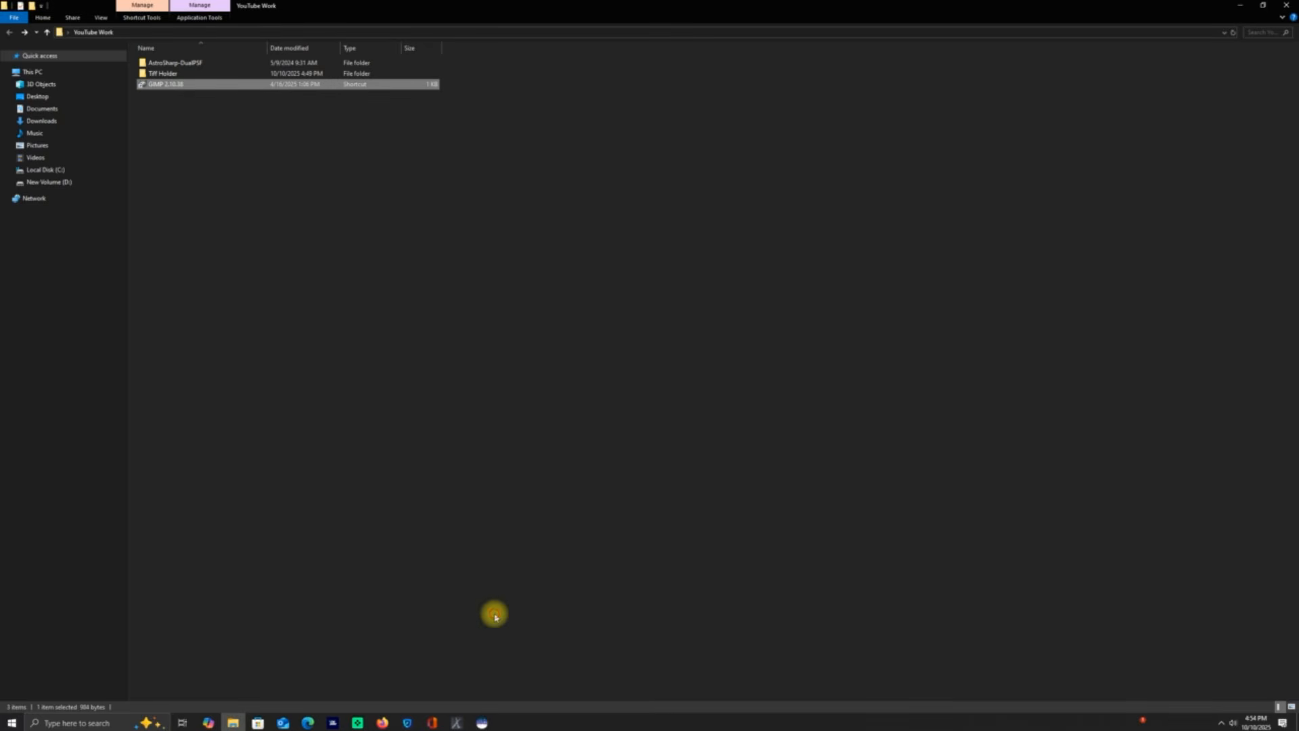
mouse_move(482, 724)
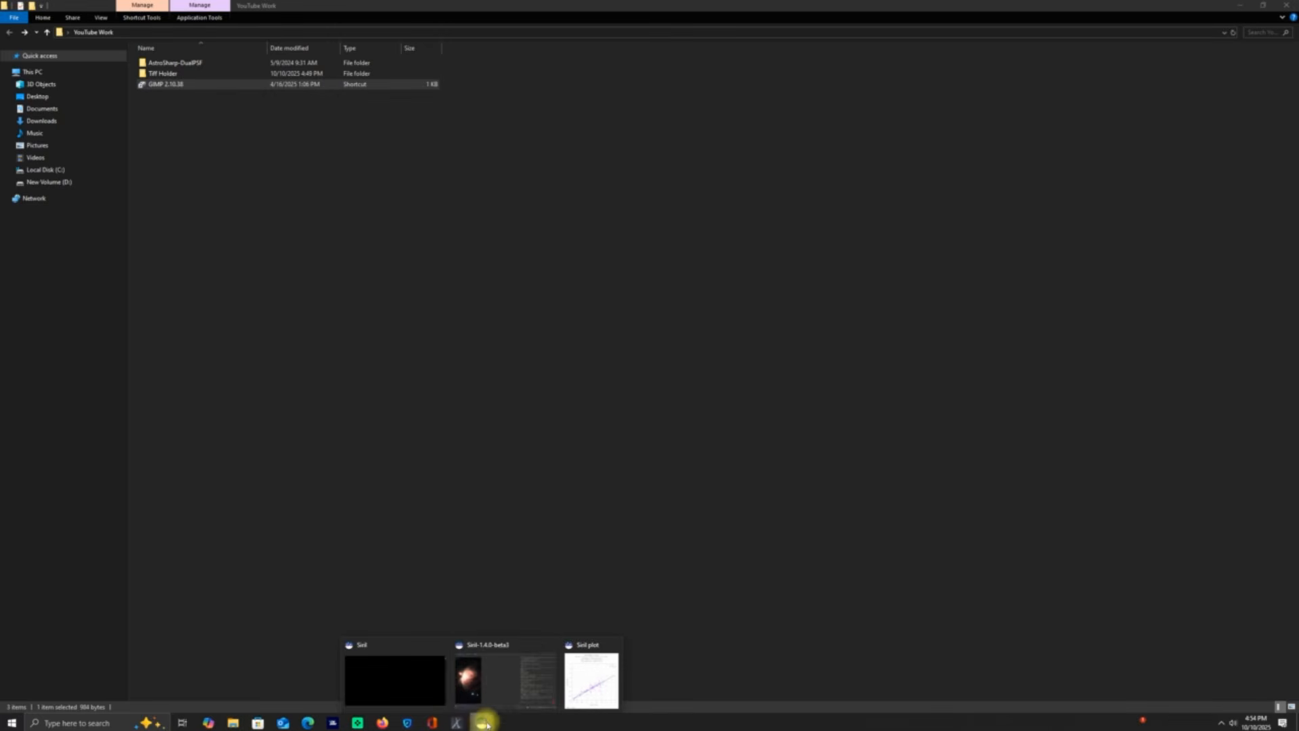
click(502, 682)
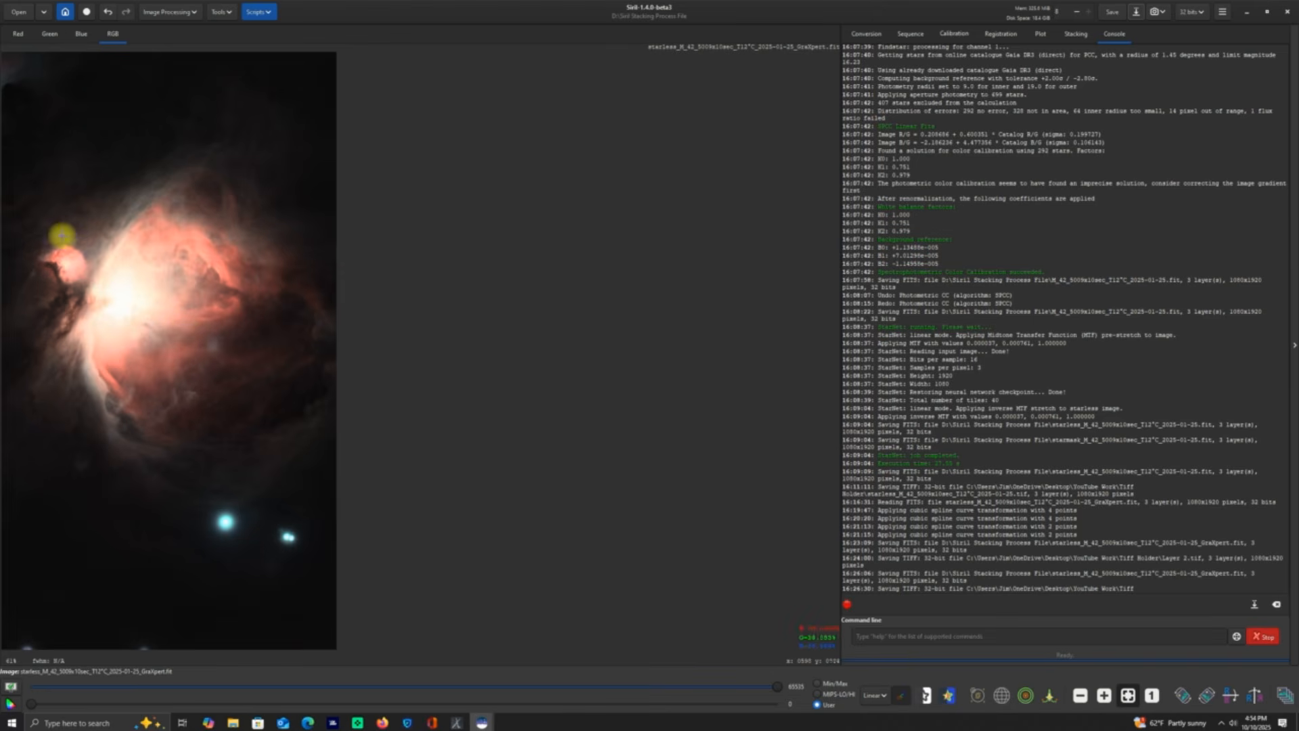
click(17, 14)
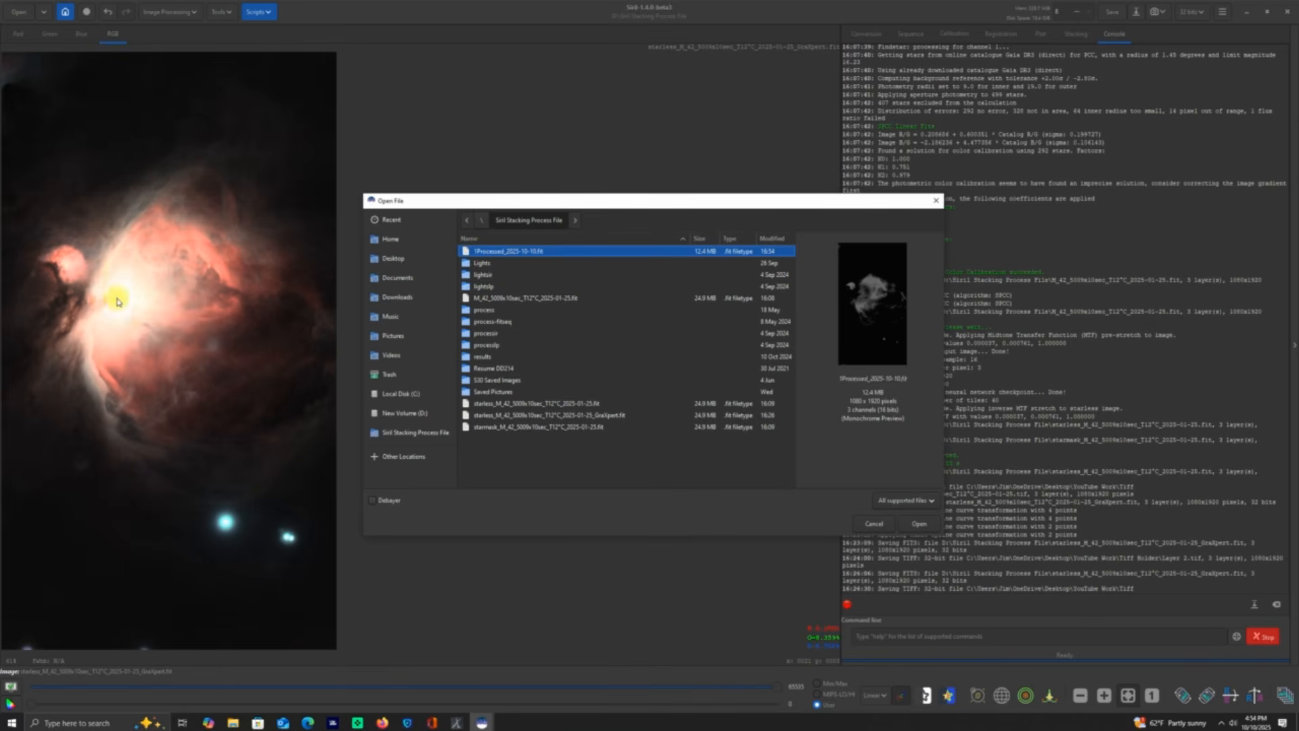
double_click(546, 253)
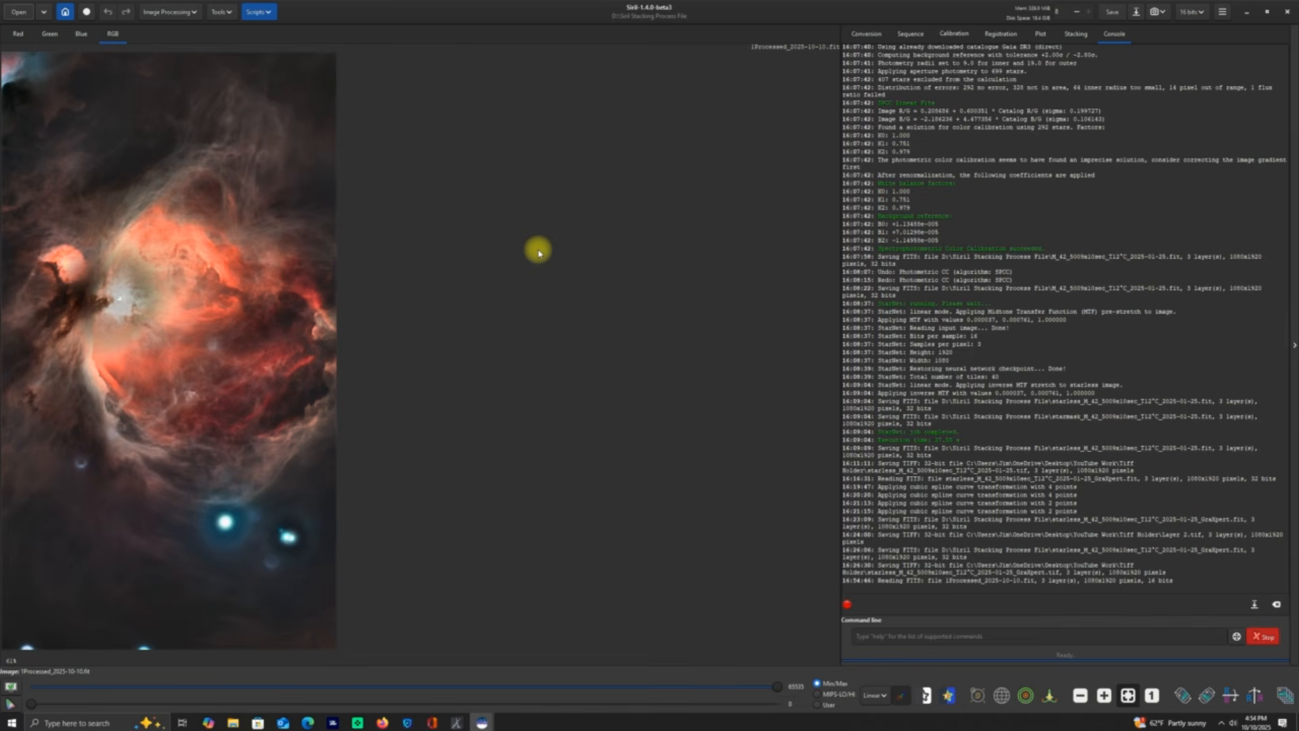
Step: Open the M 42 starmask FITS file from the Siril Stacking Process File folder
click(18, 12)
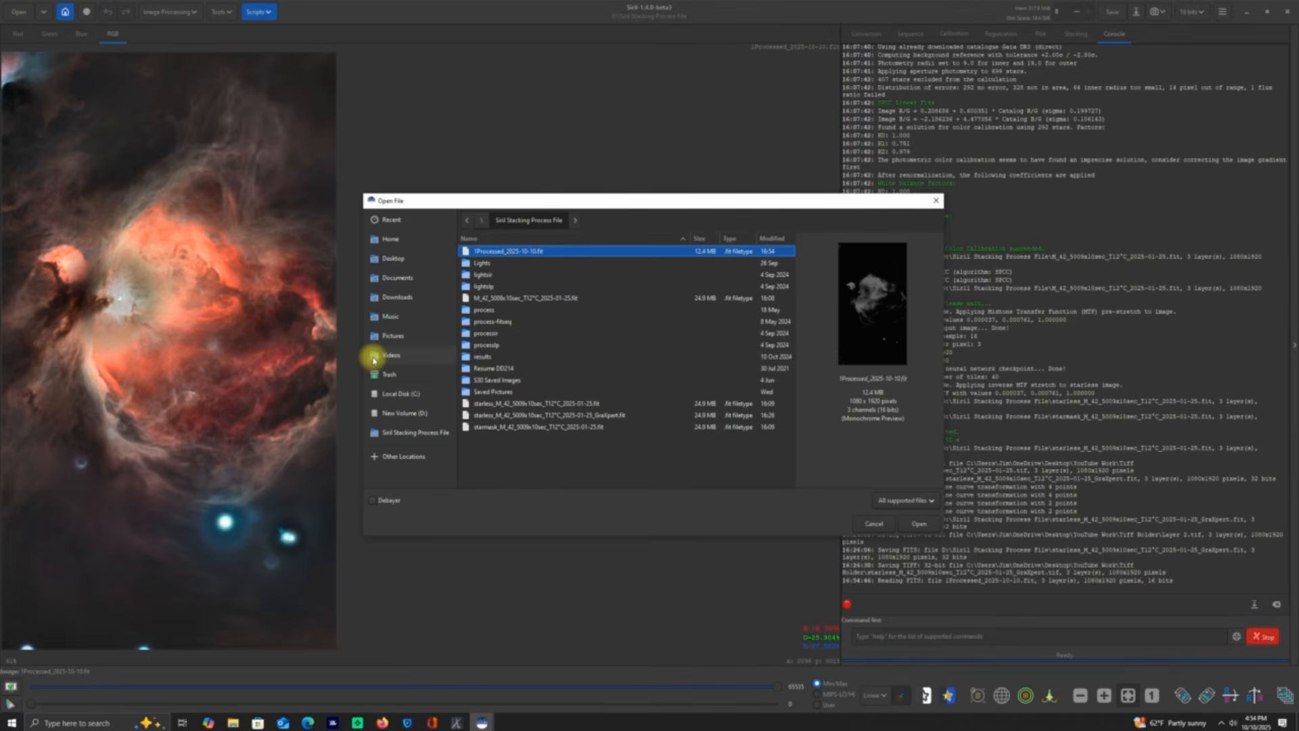
click(497, 427)
double_click(497, 427)
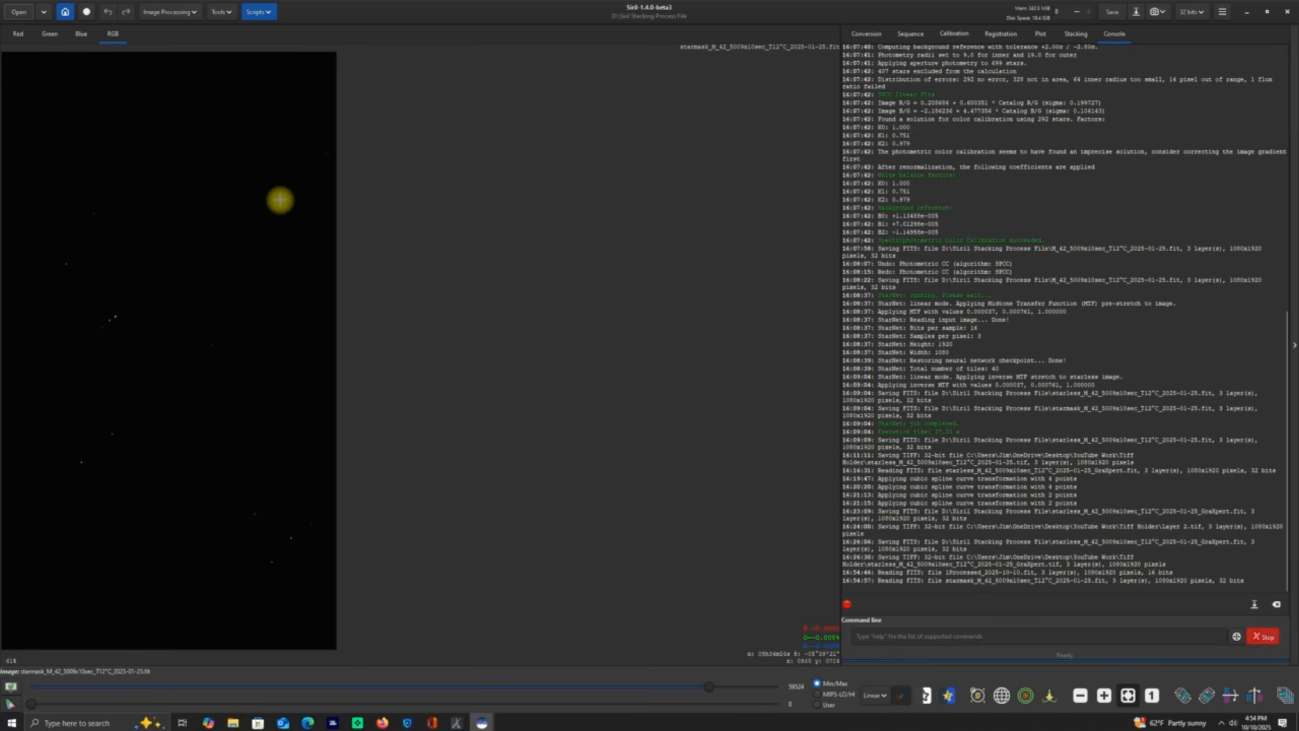
Step: Set up a Generalised Hyperbolic Stretch with out-of-range pixels clipped, using the Modified arcsinh transform and the Human weighted luminance colour model
click(195, 13)
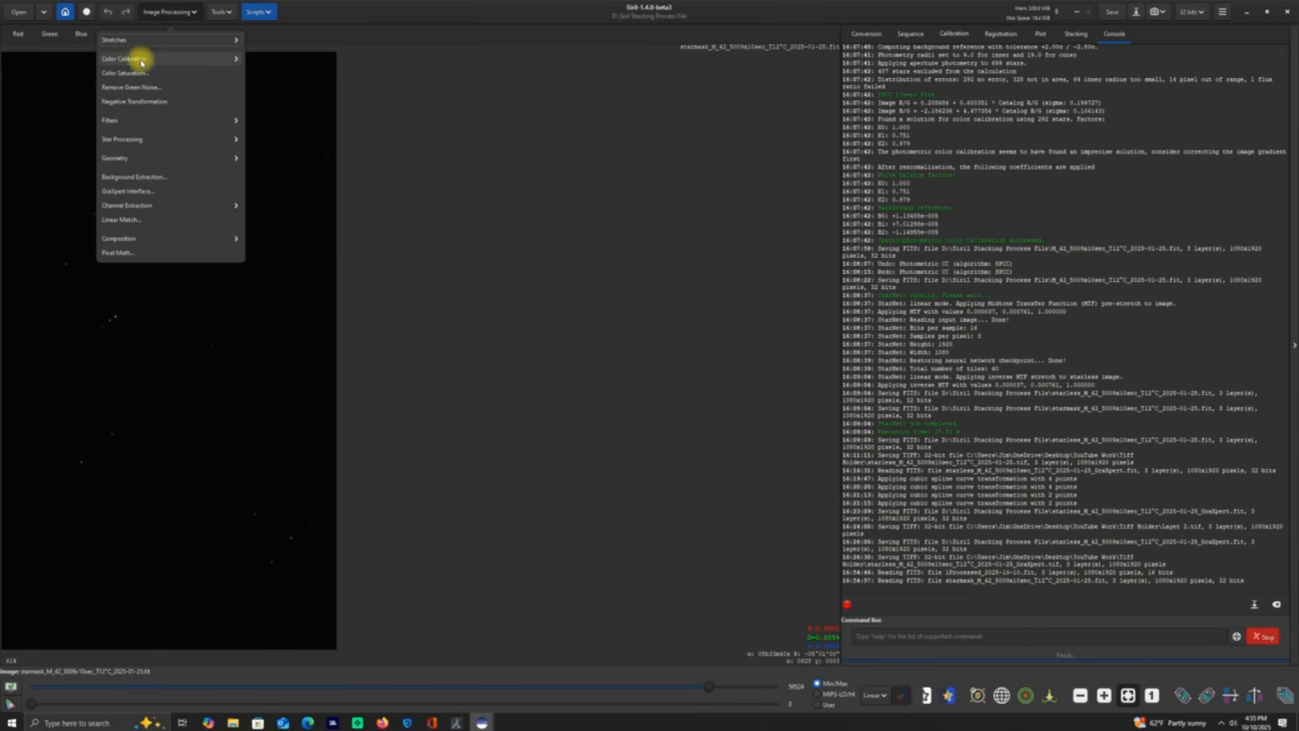
click(124, 40)
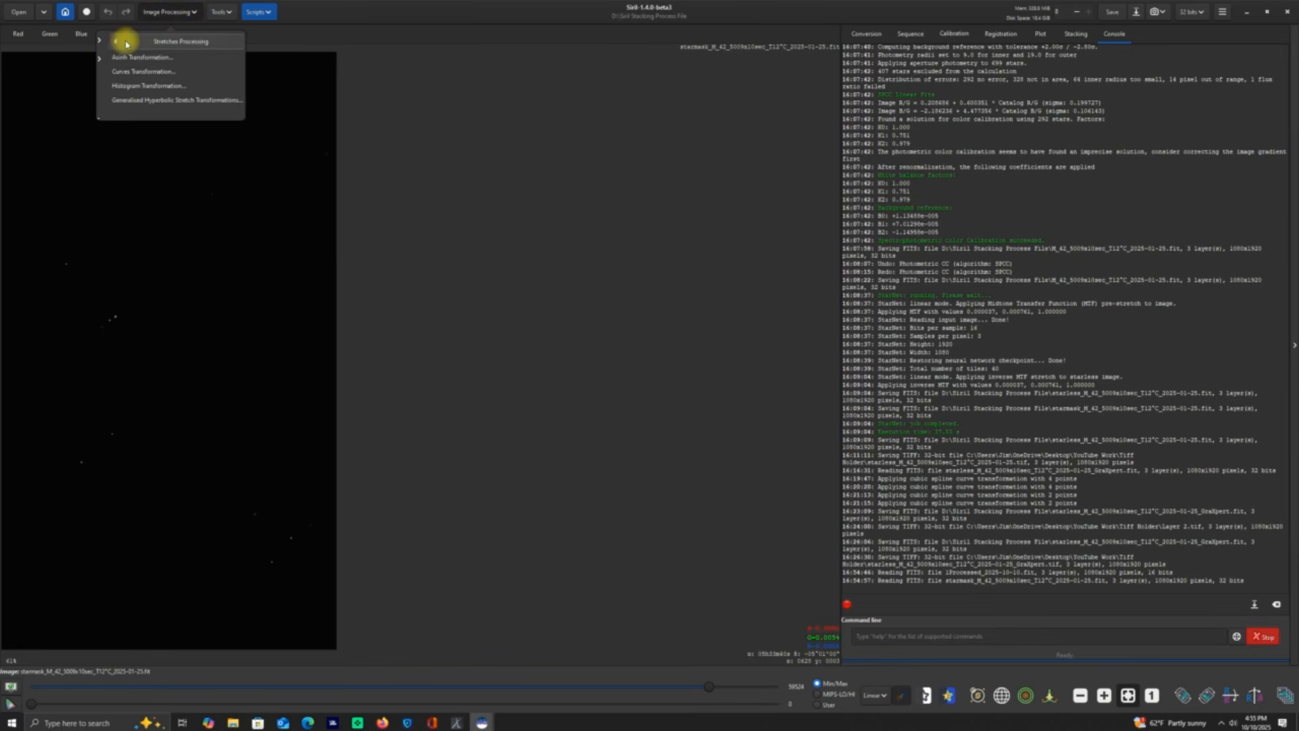
click(153, 102)
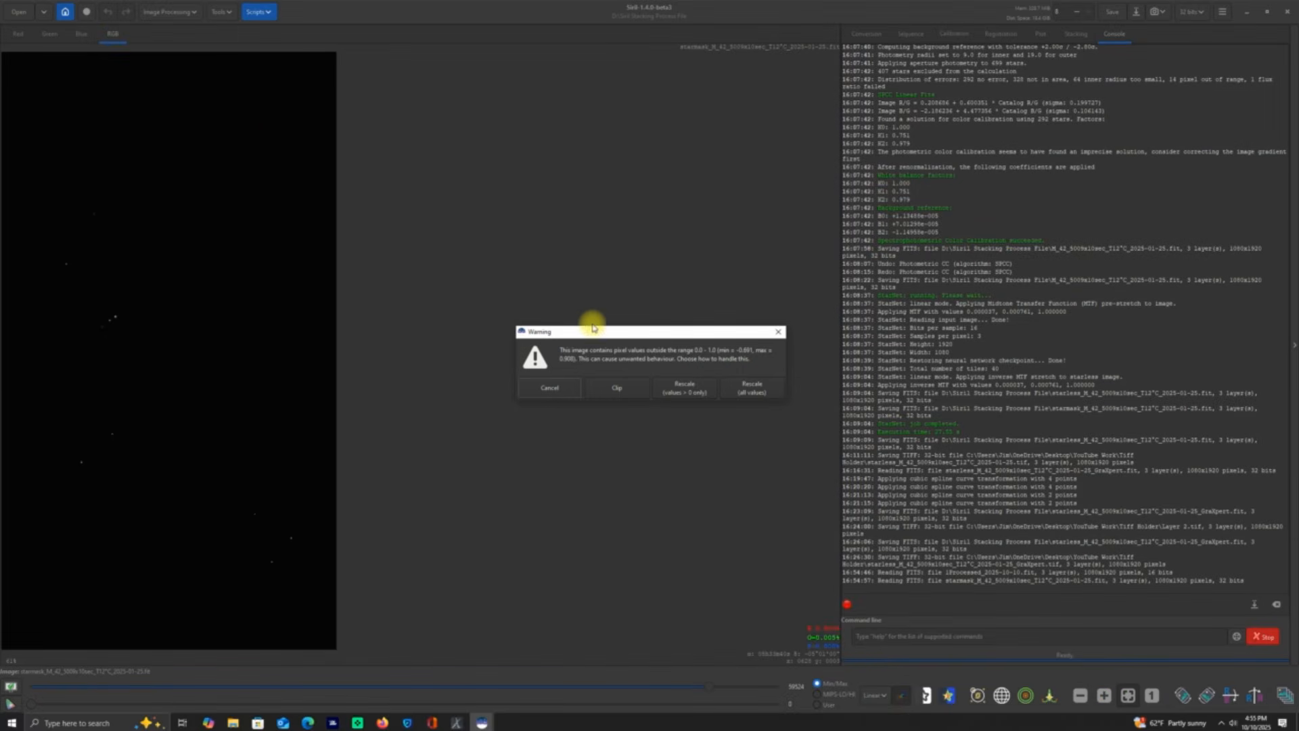
click(606, 394)
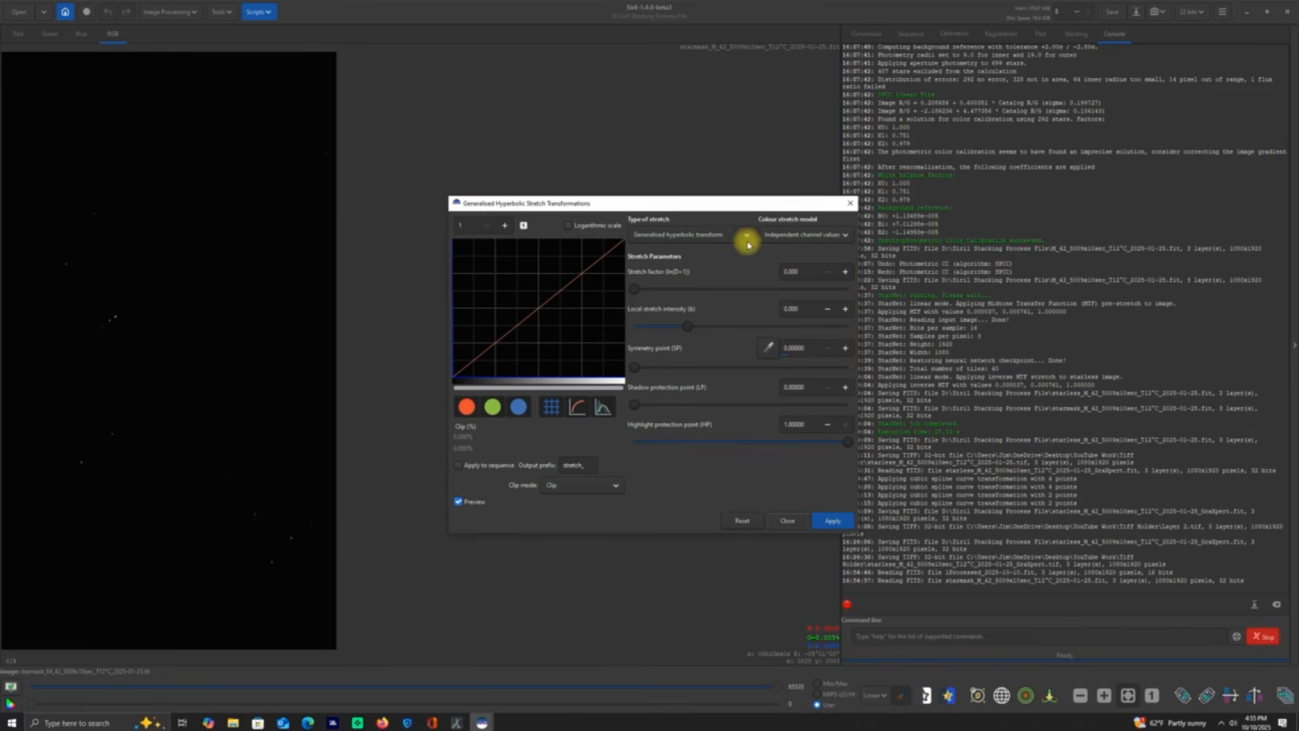
click(748, 236)
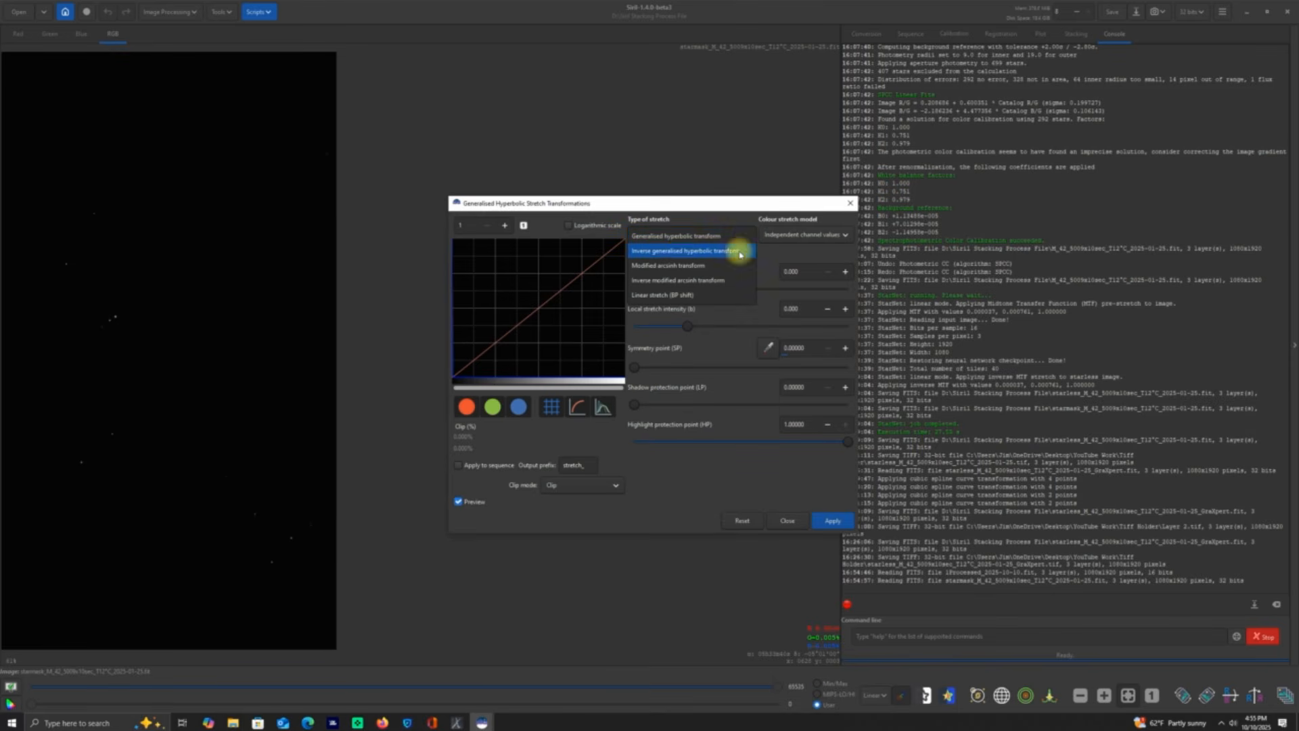
click(677, 272)
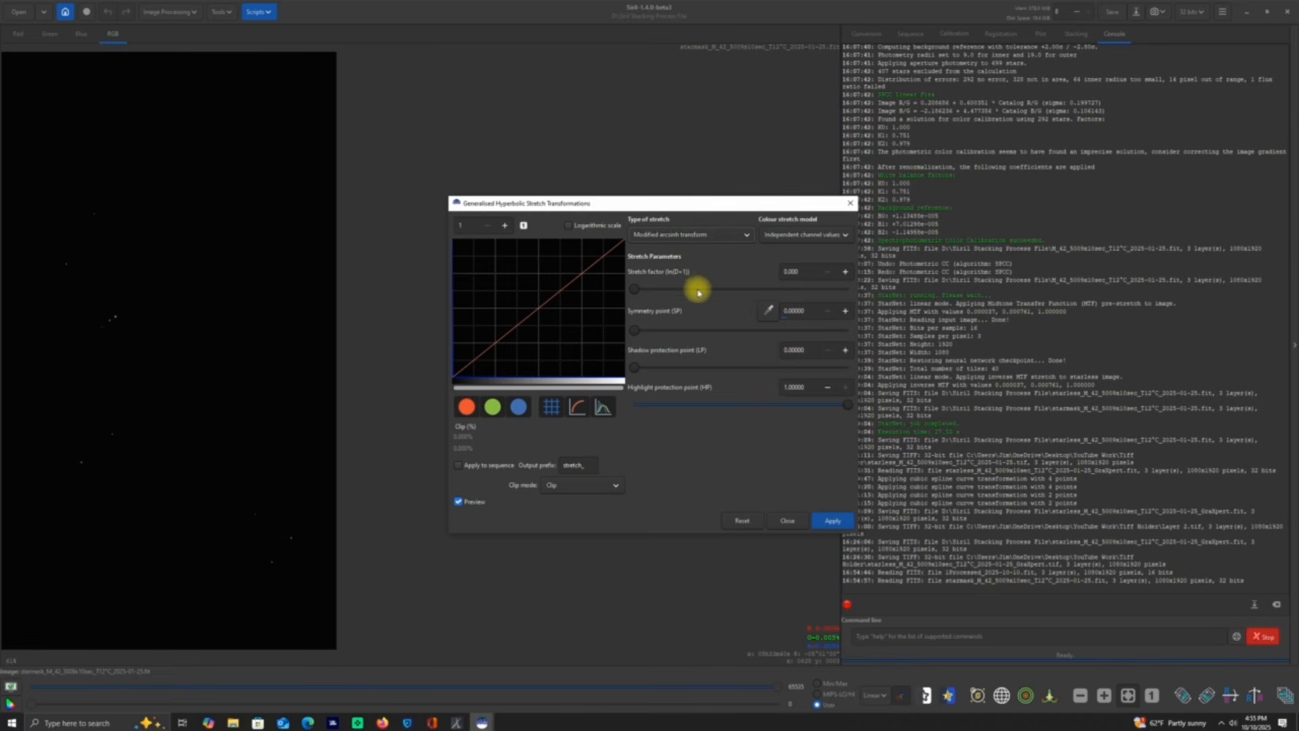
click(843, 235)
click(827, 257)
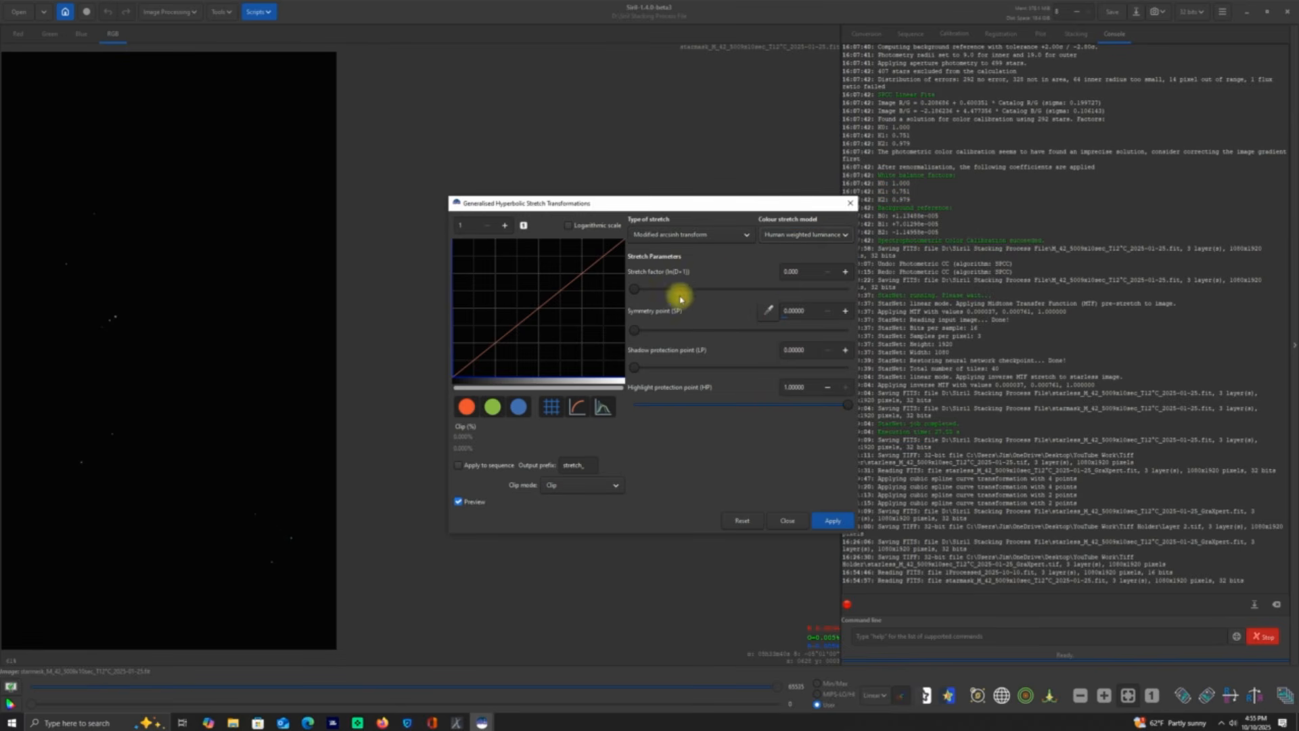
Step: Apply the stretch to the star mask with a stretch factor of about 7.4 and save the file
drag(634, 289, 789, 287)
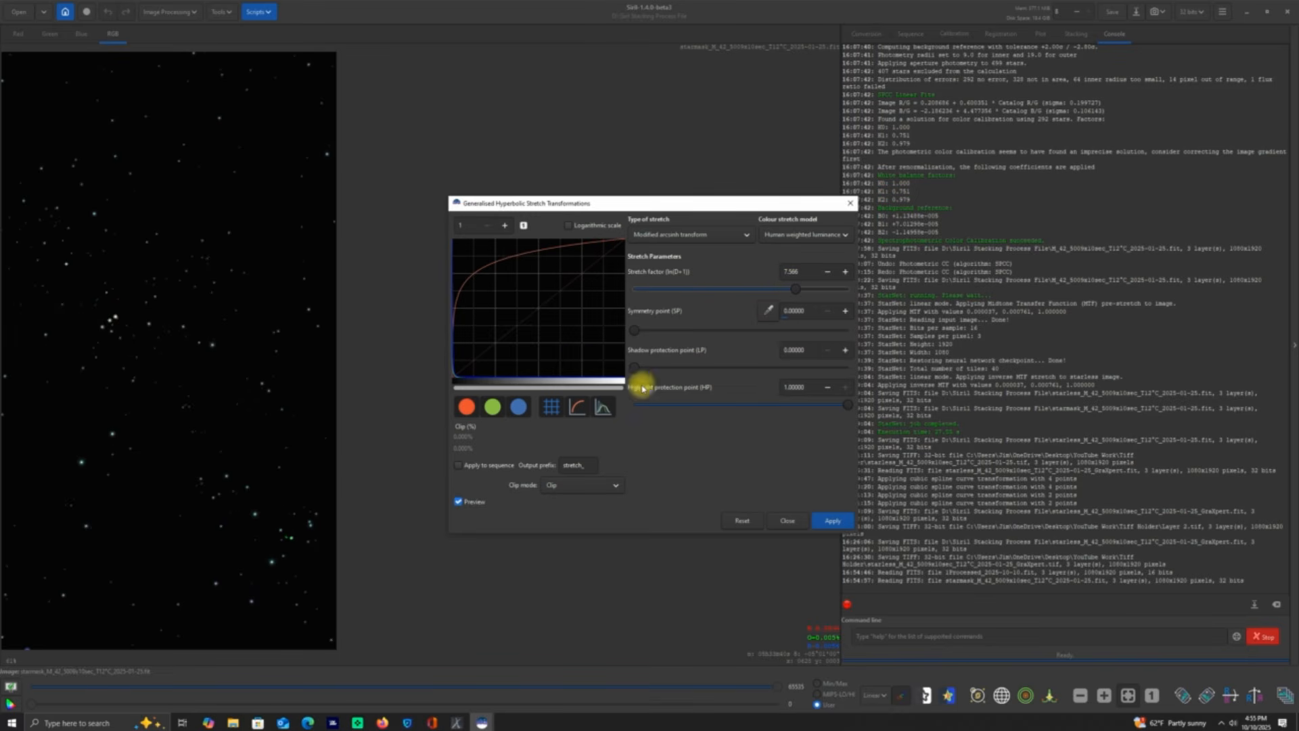
click(832, 521)
click(787, 521)
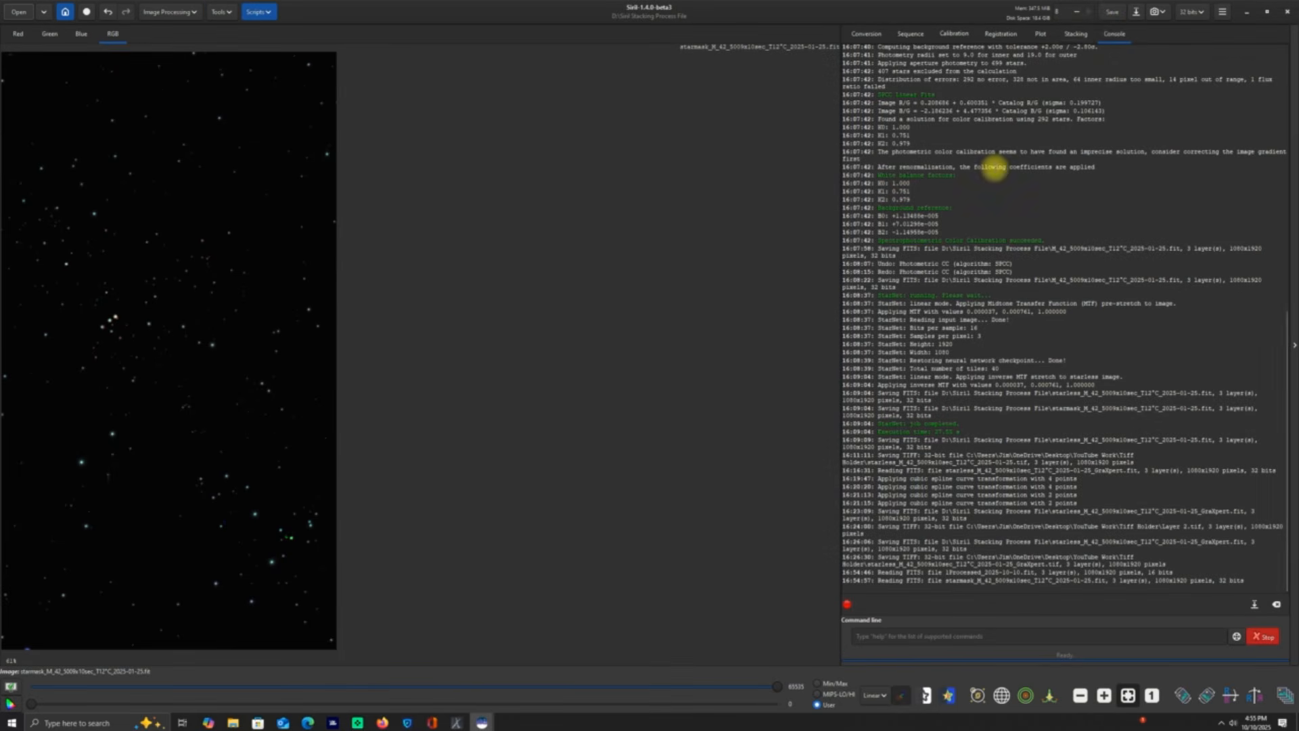
click(1111, 12)
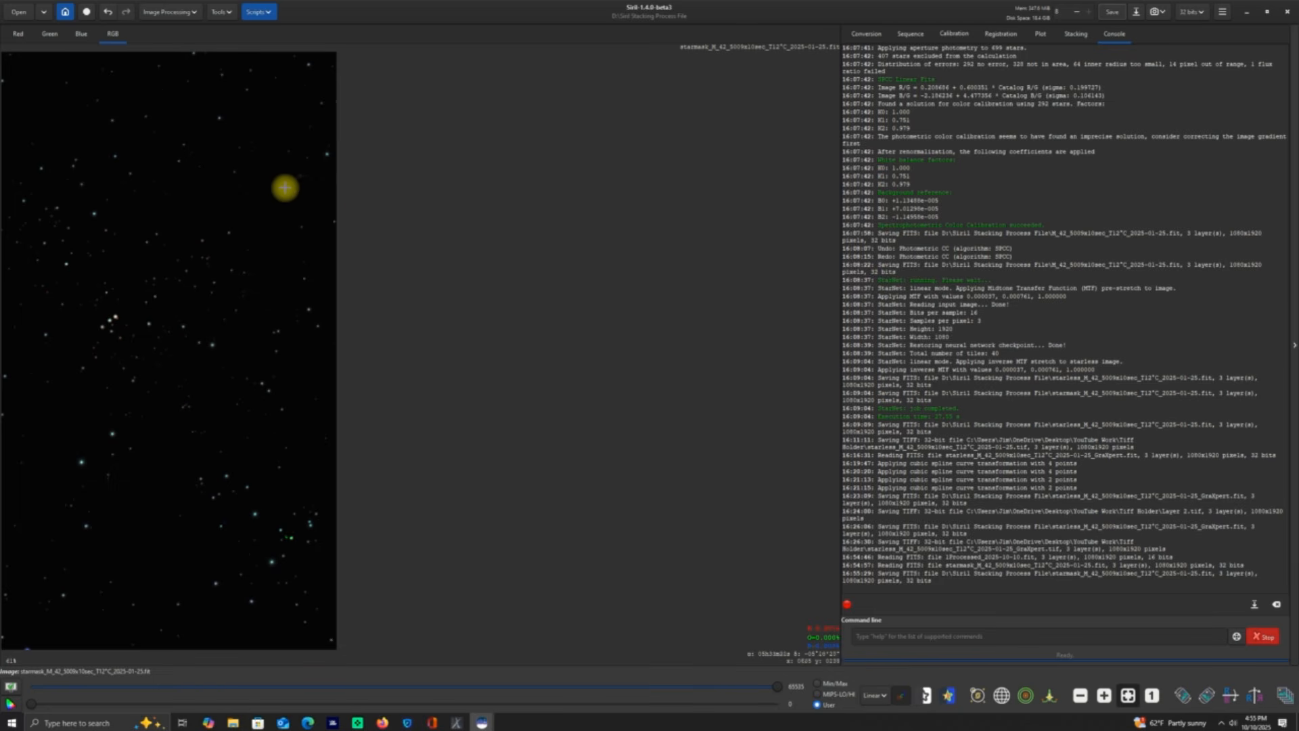
Step: Set the star mask's global colour saturation amount to -0.64, clipping out-of-range pixels, and save the file
click(195, 12)
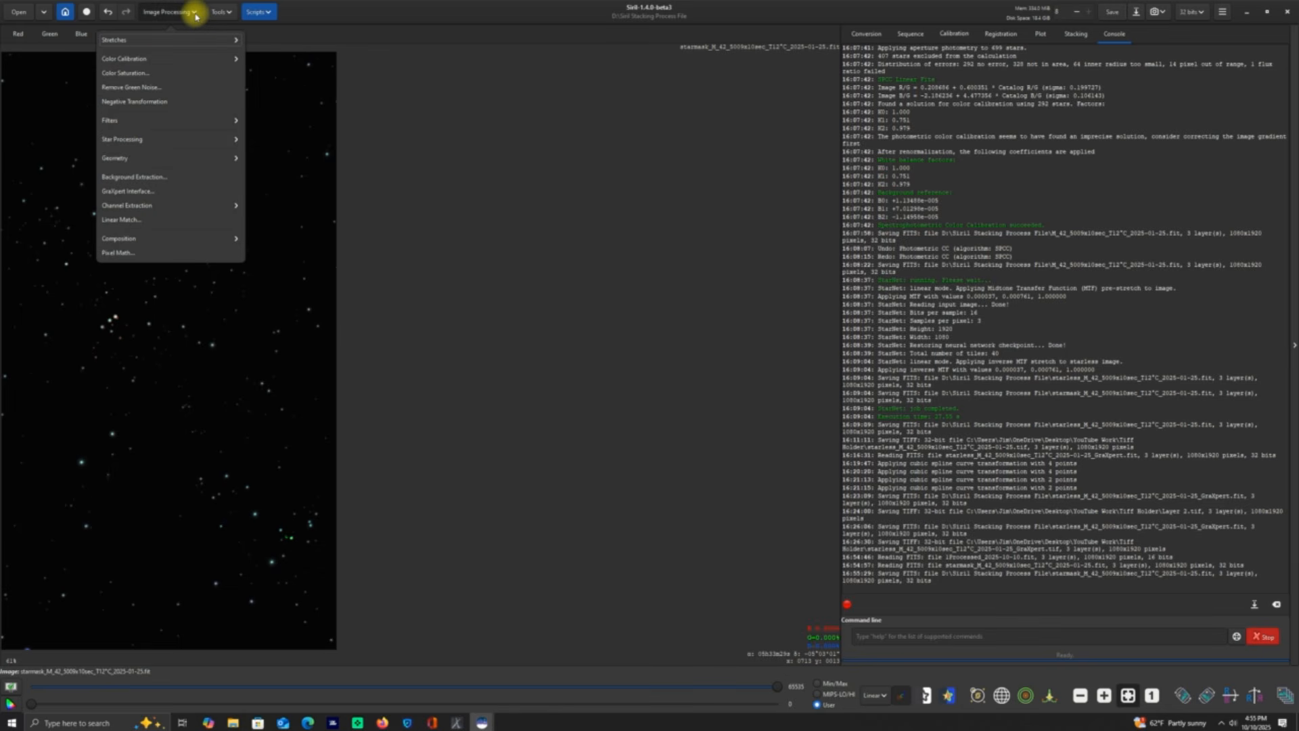
click(131, 73)
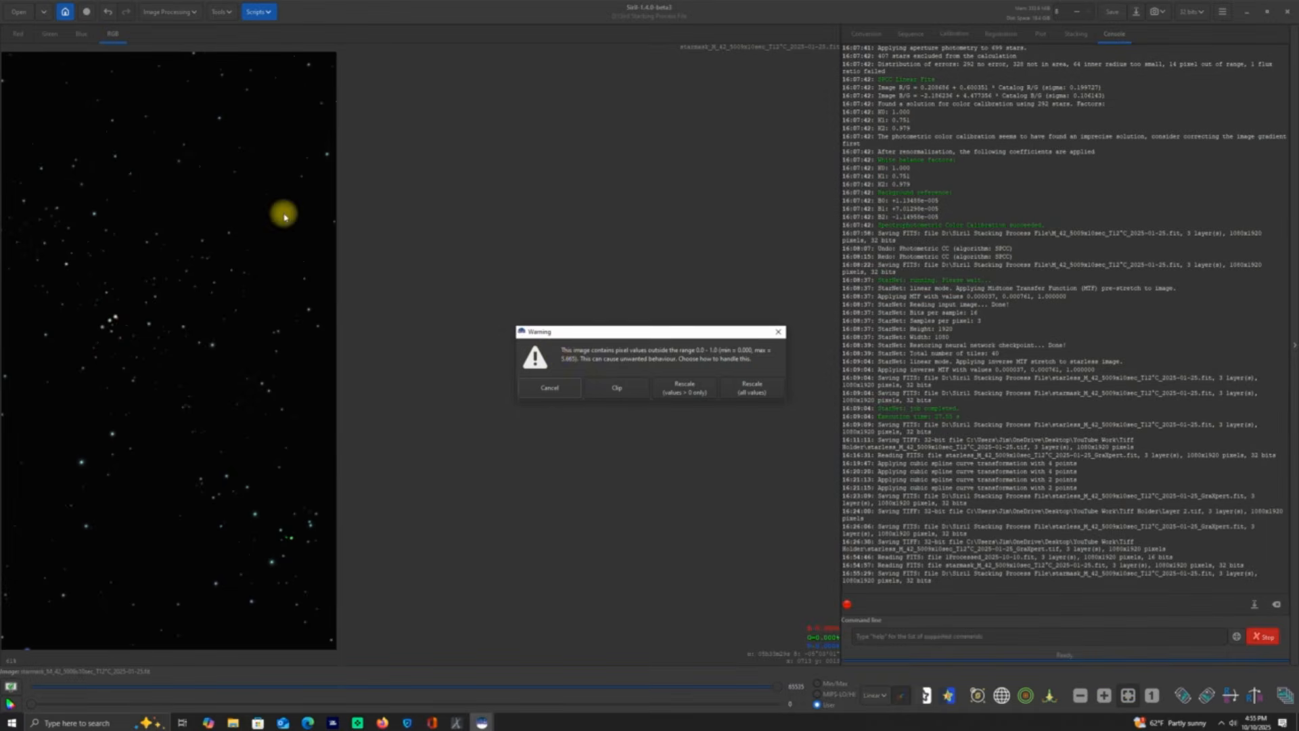
click(604, 388)
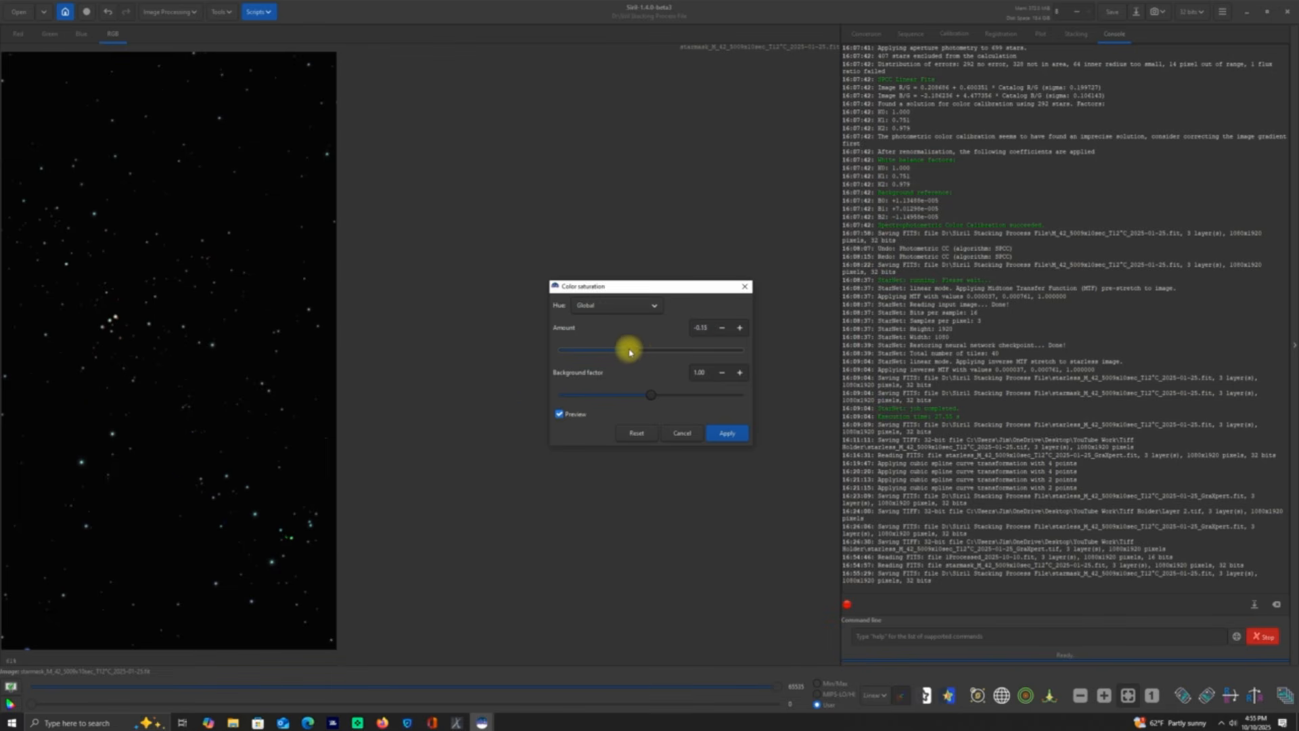
drag(585, 349, 582, 349)
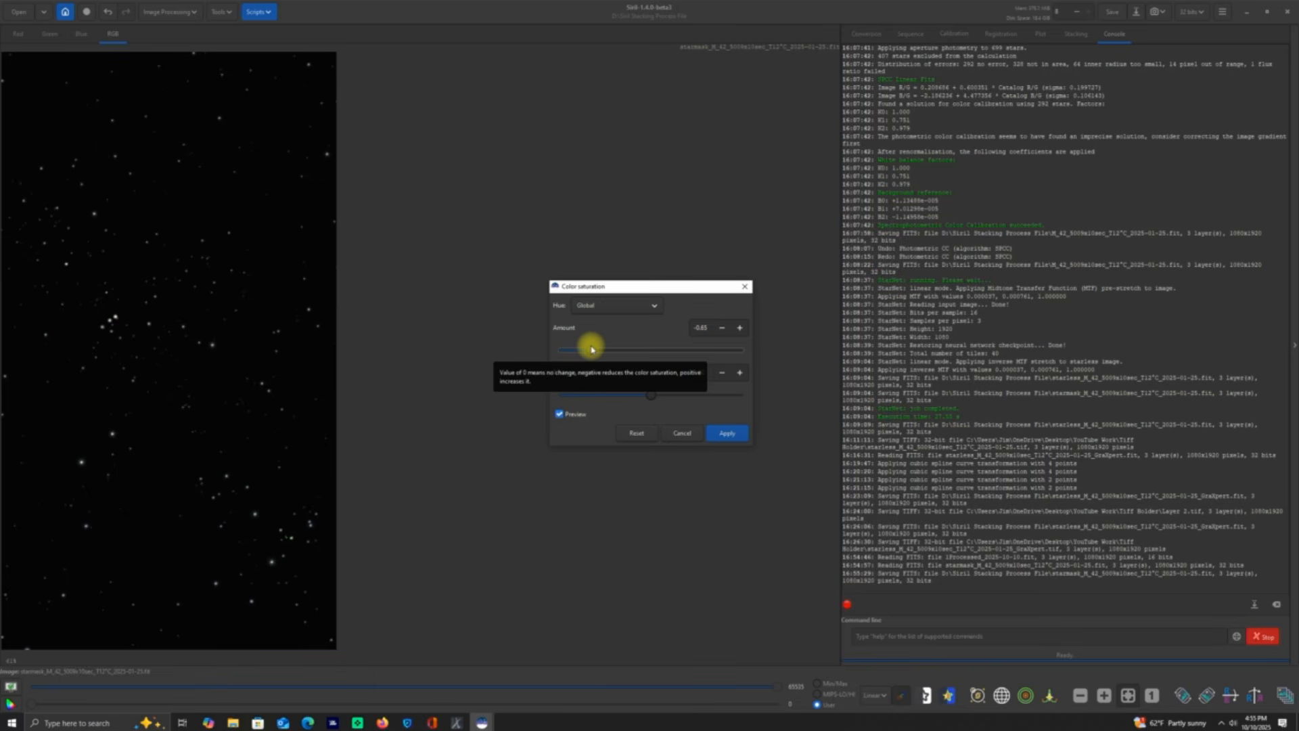
drag(591, 350, 593, 349)
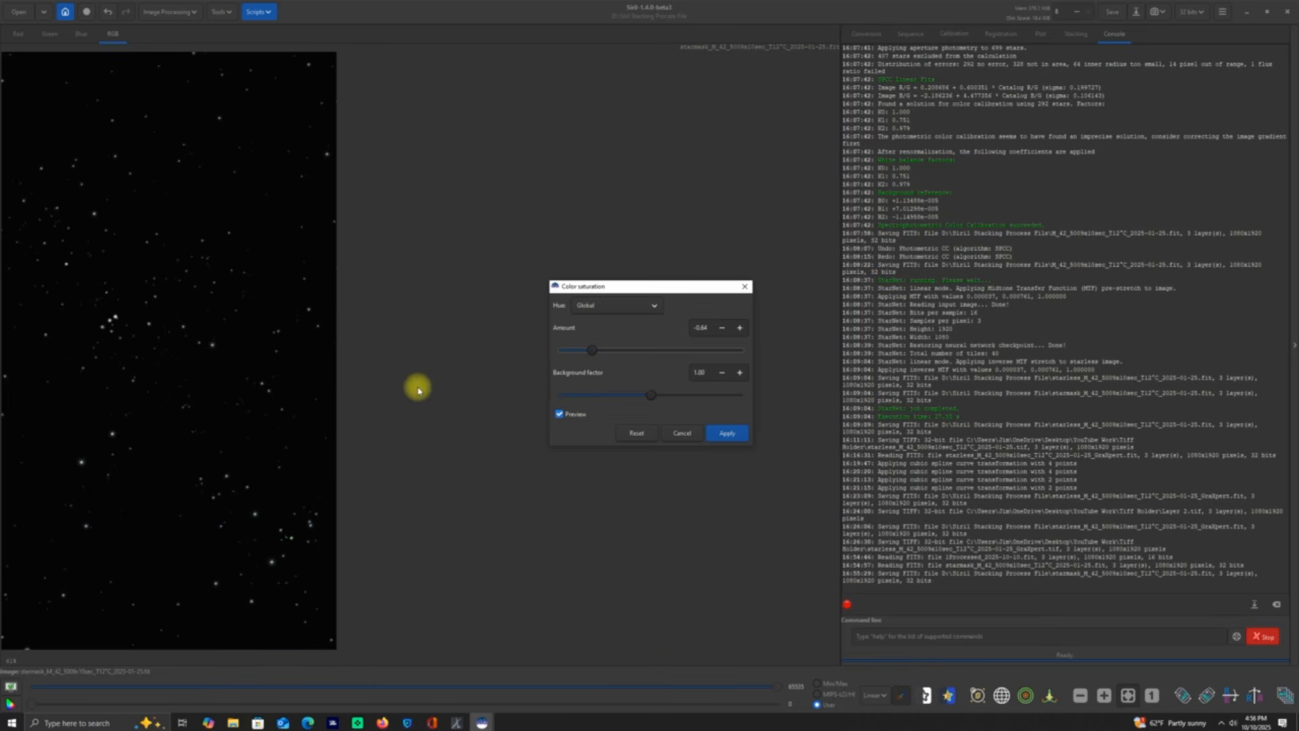
click(720, 434)
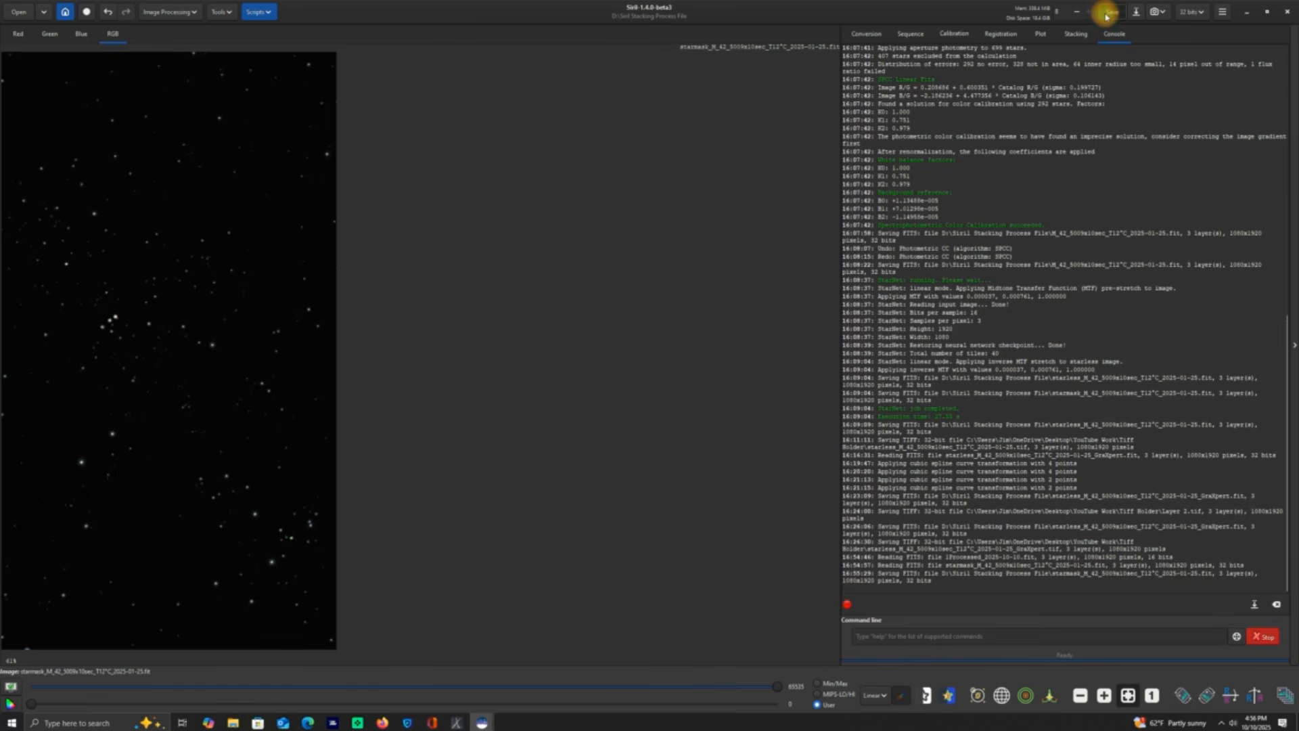
click(1107, 13)
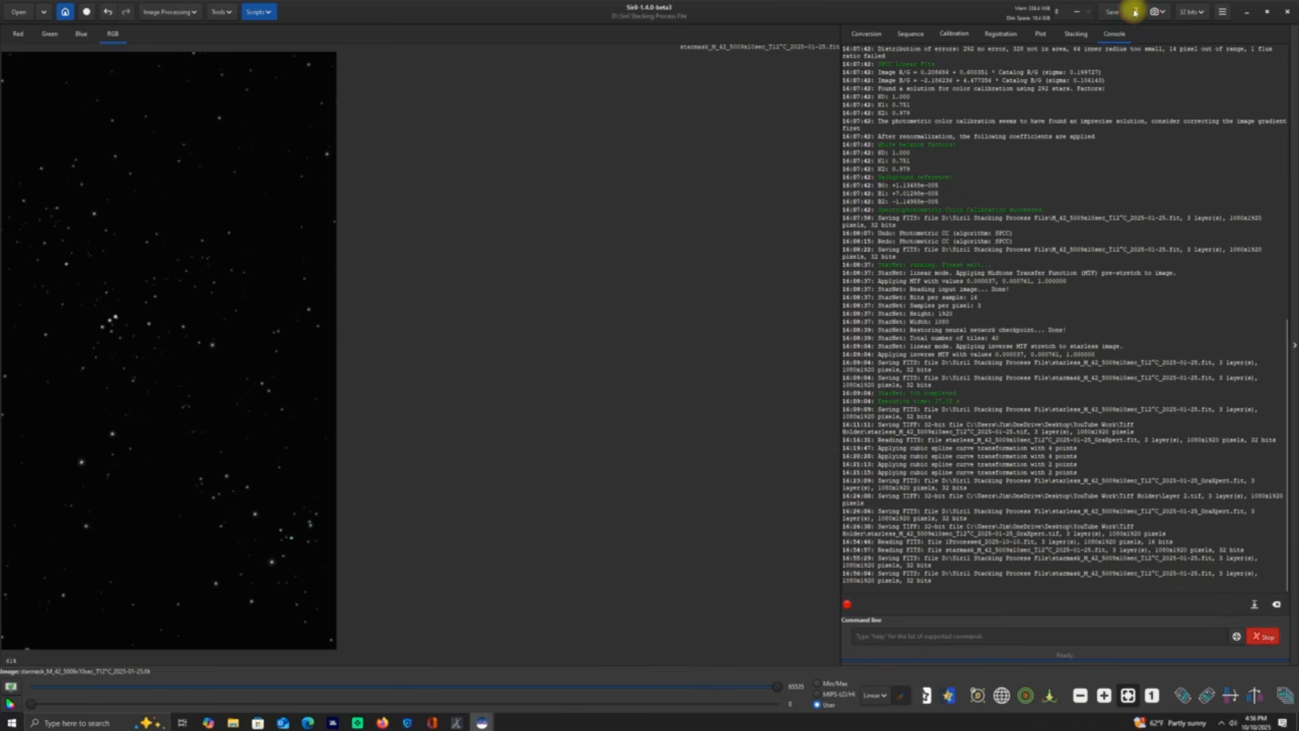
Step: Save a TIFF copy of the star mask in the Tiff Holder folder inside YouTube Work on the Desktop
click(1135, 12)
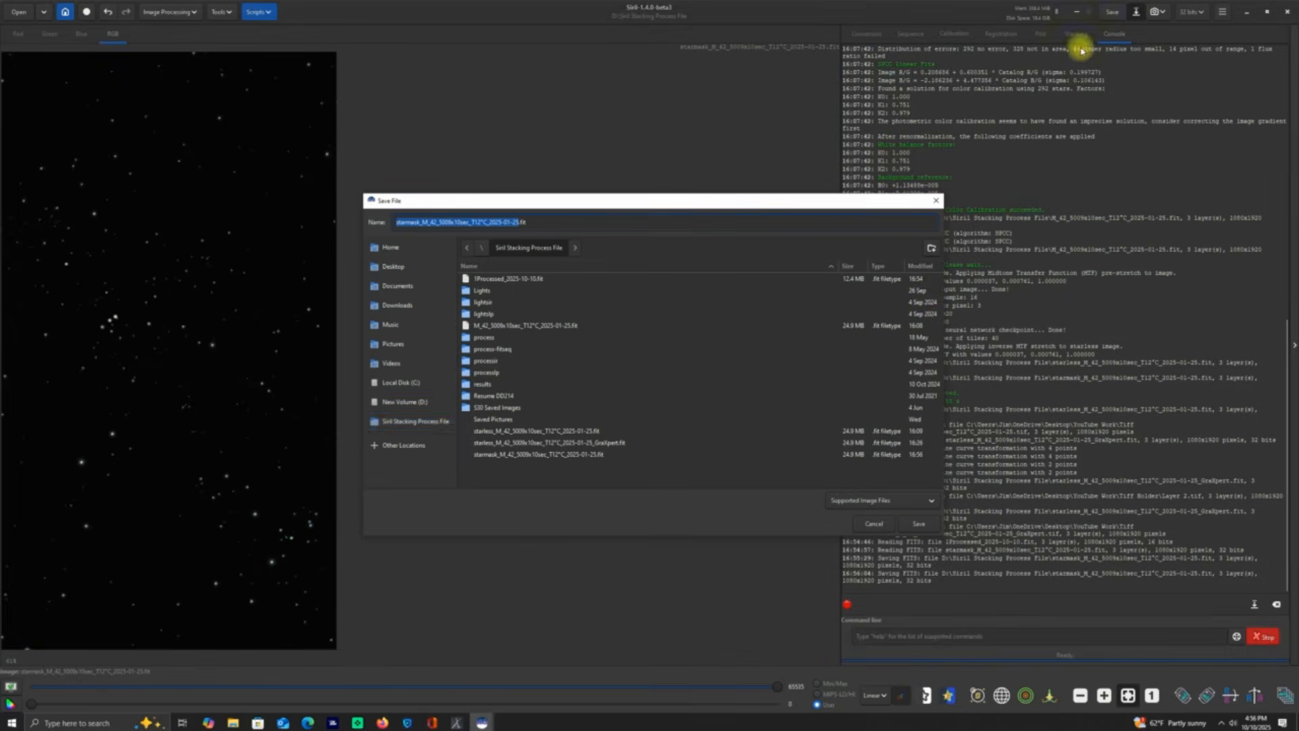
click(932, 505)
click(864, 473)
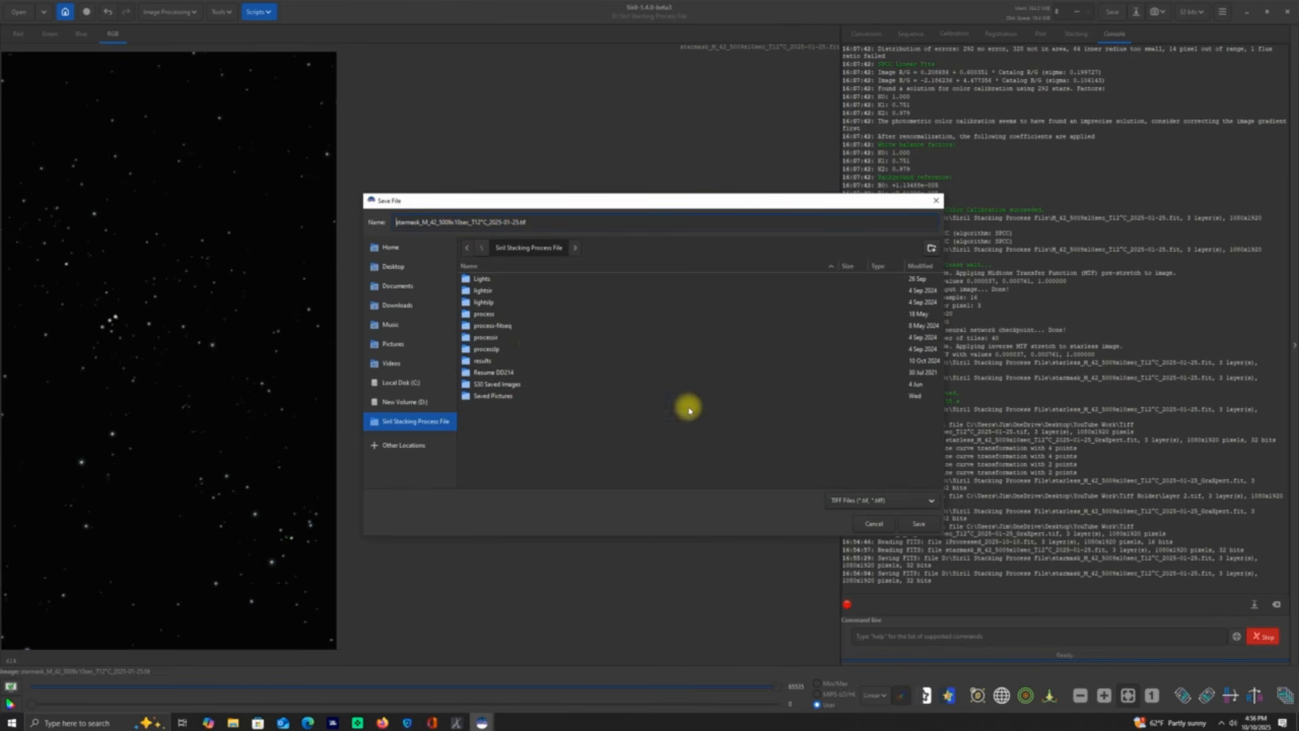
click(389, 269)
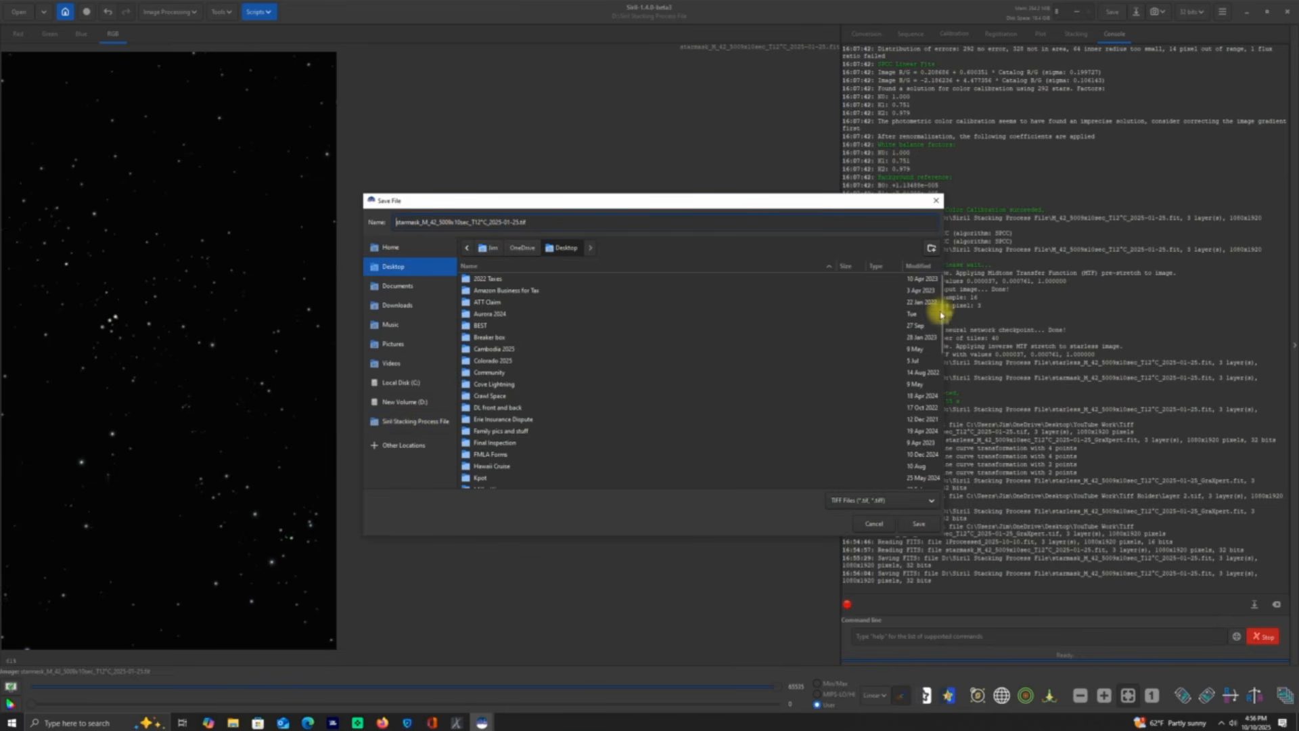
drag(941, 311, 936, 447)
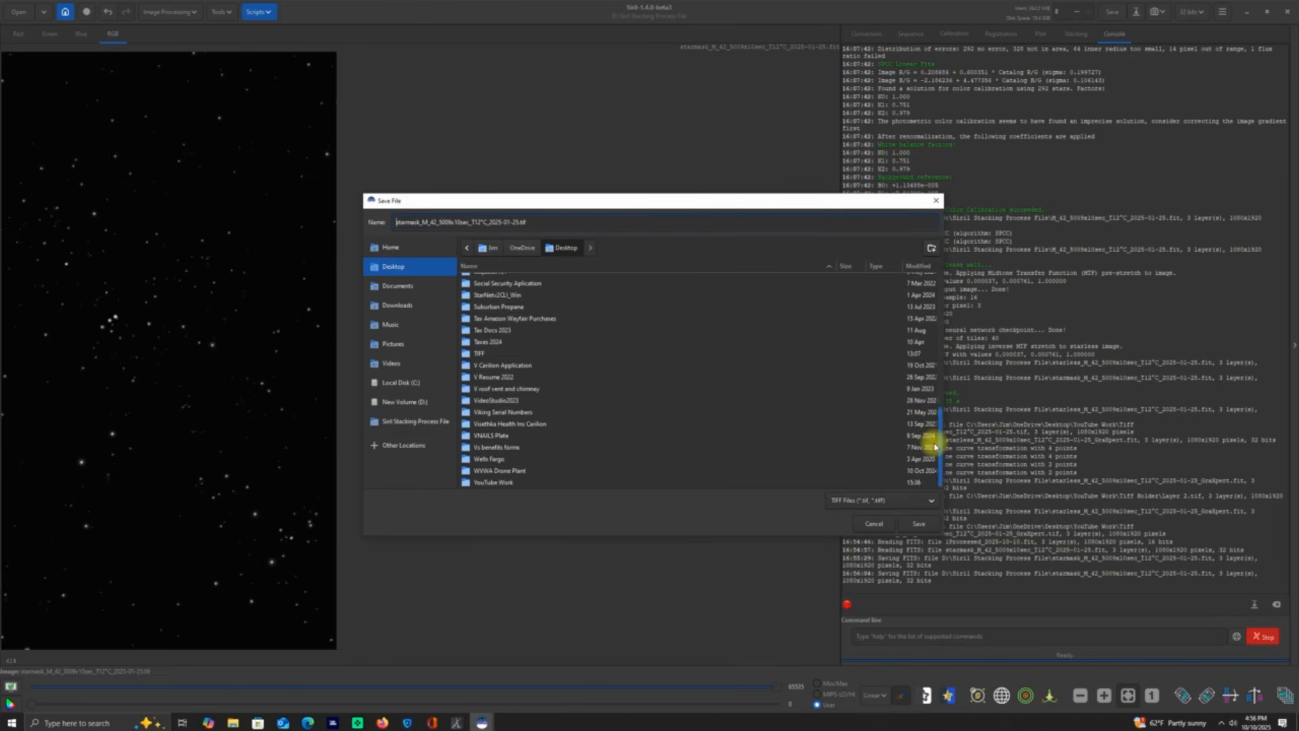
double_click(511, 483)
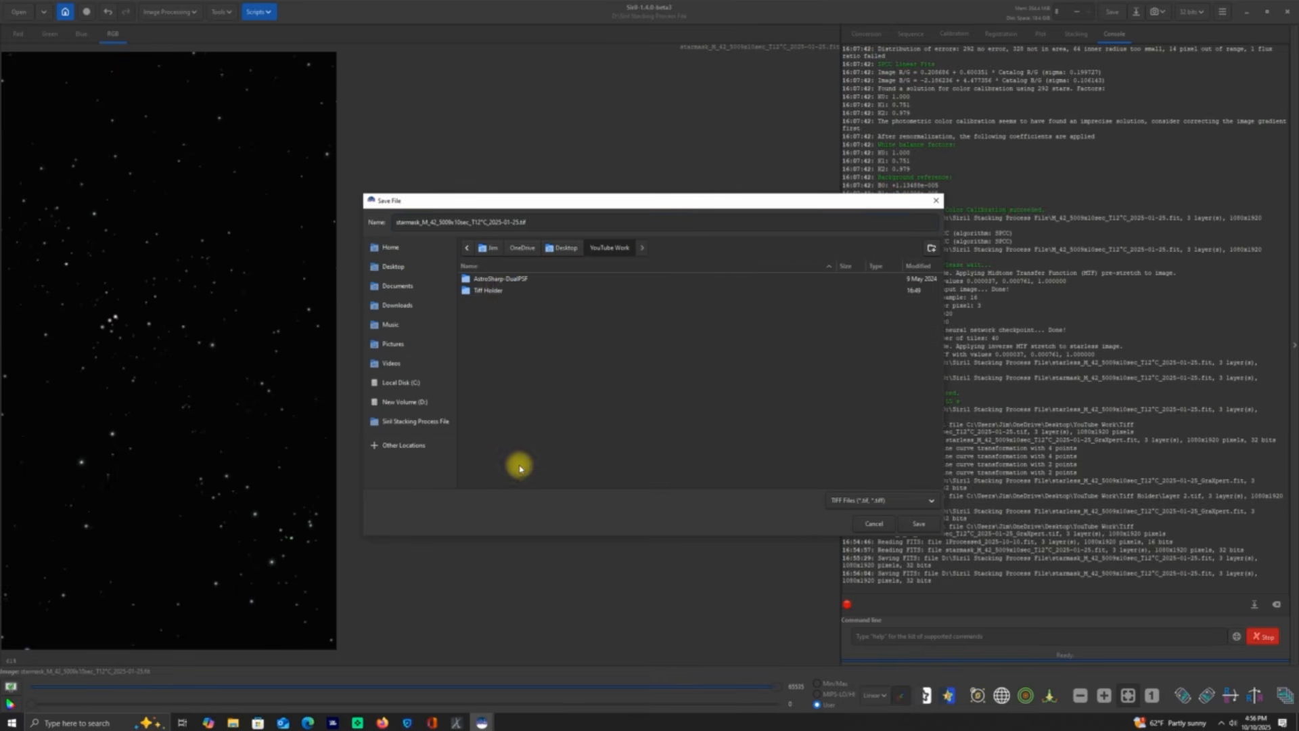
double_click(499, 291)
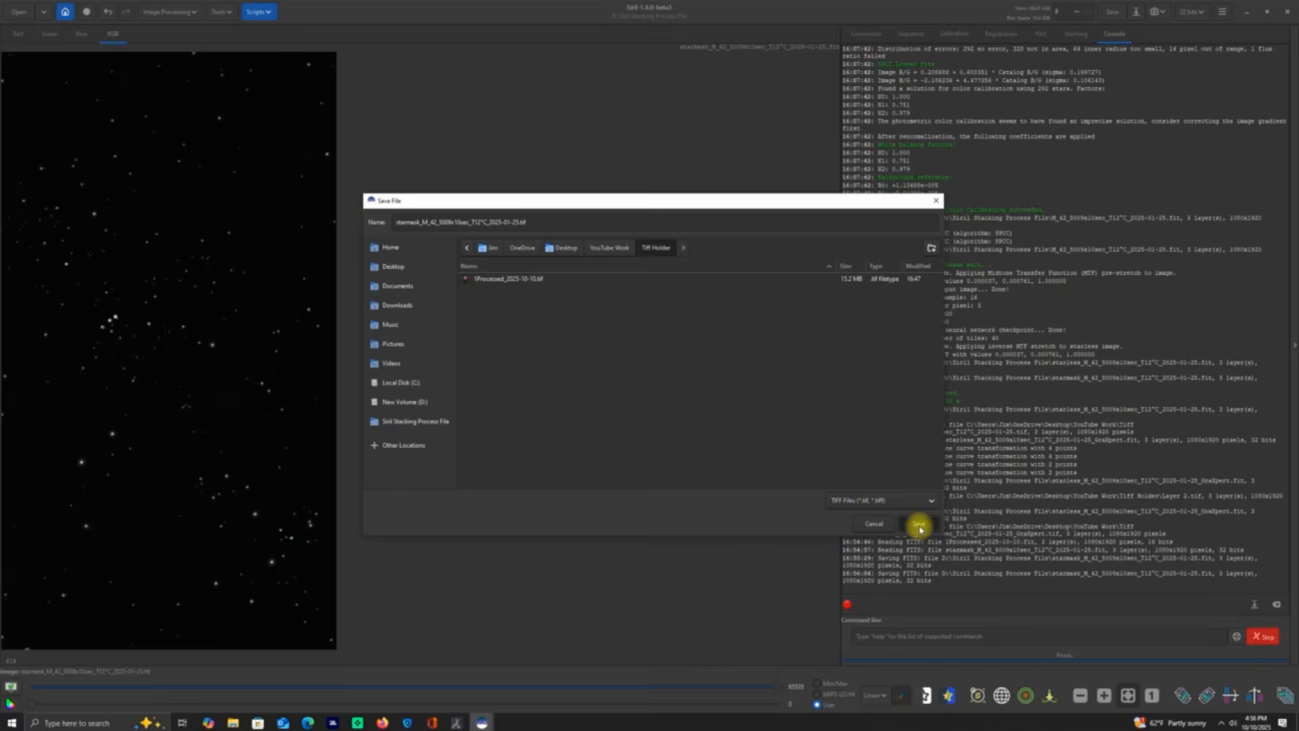
click(920, 529)
click(783, 459)
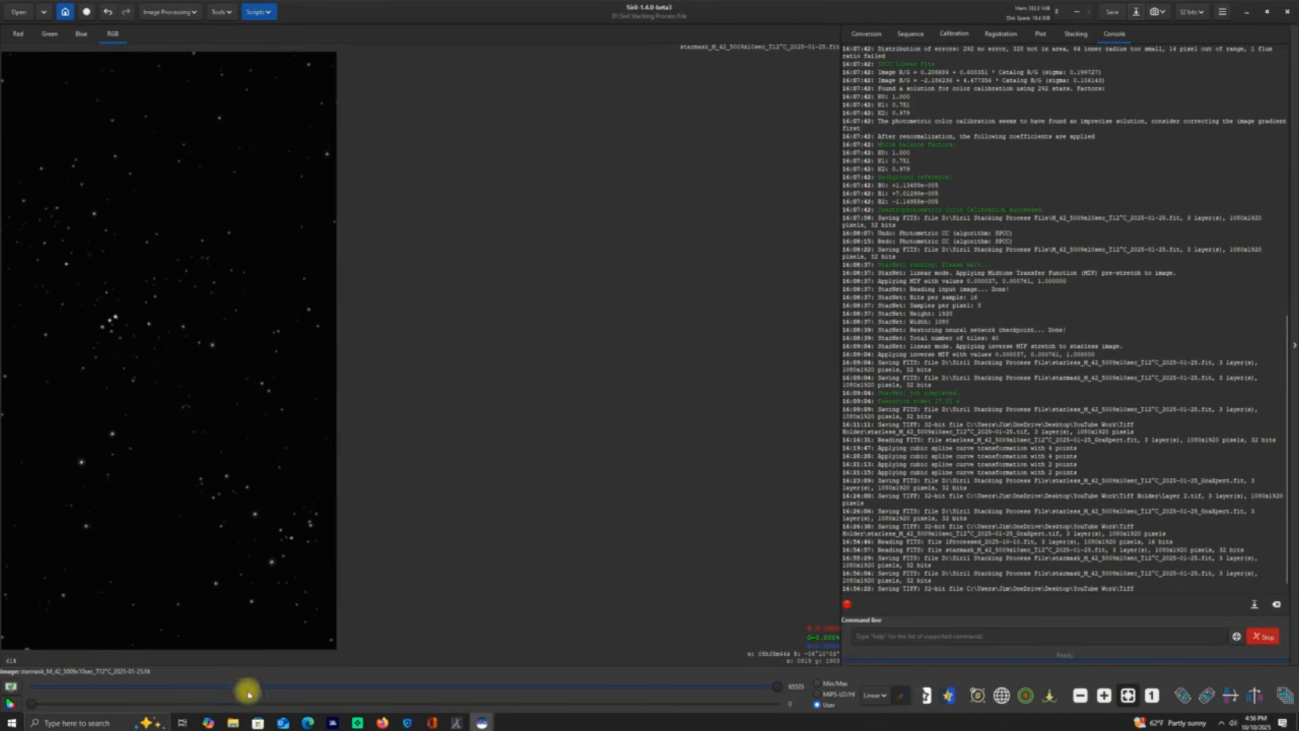
Step: Switch to File Explorer and launch the AstroSharp application from the inner AstroSharp-DualPSF folder
click(232, 722)
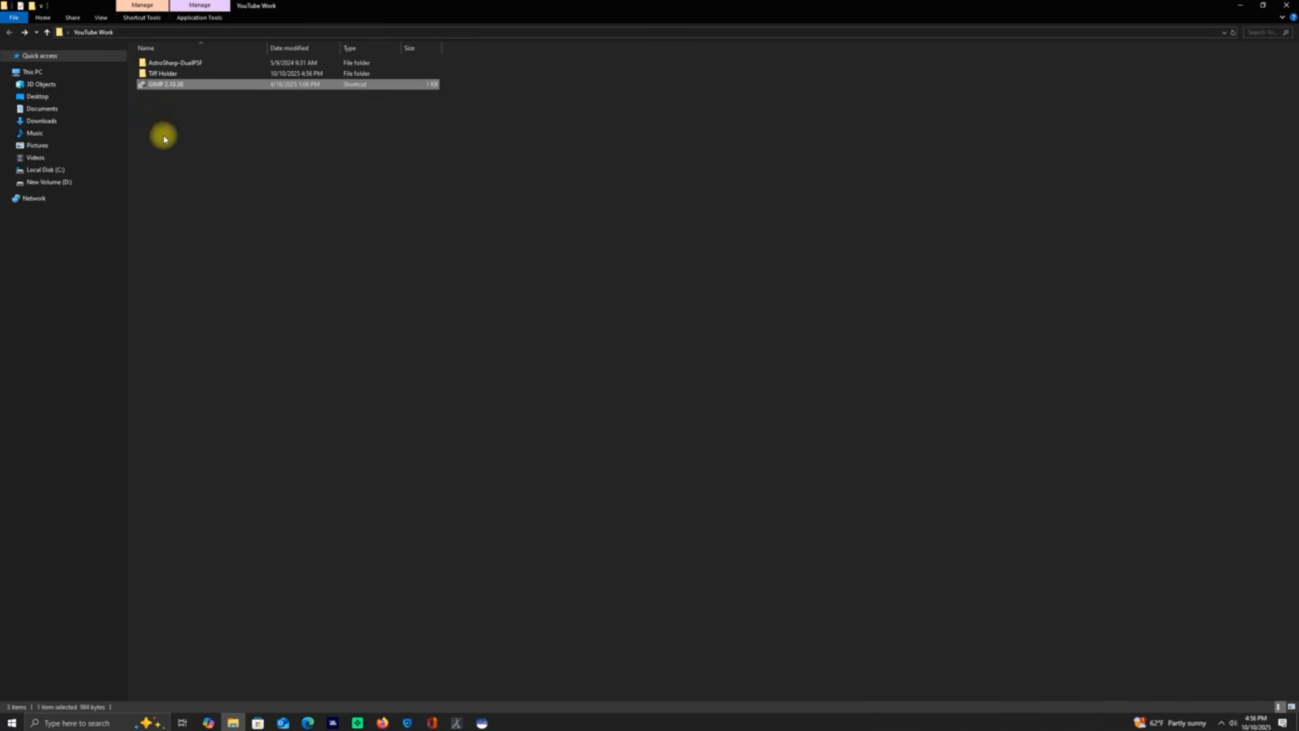
double_click(169, 62)
click(173, 64)
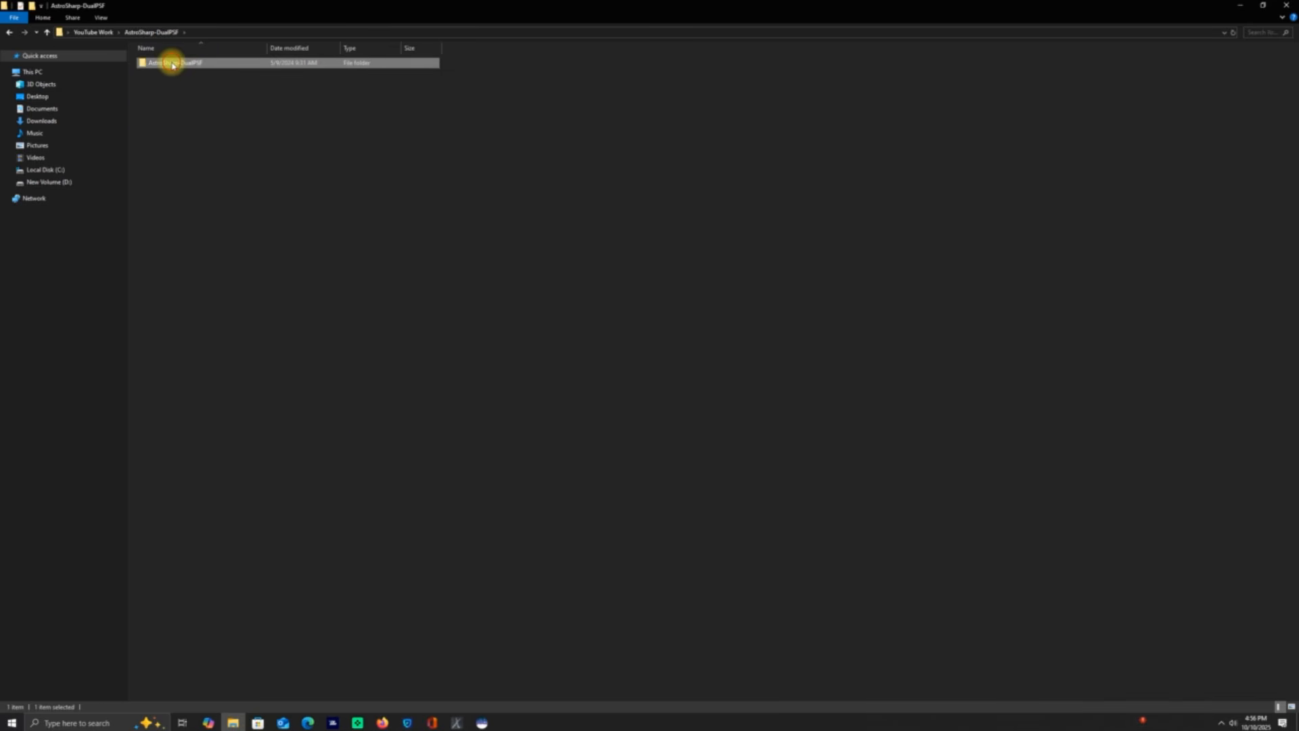
double_click(173, 64)
click(160, 105)
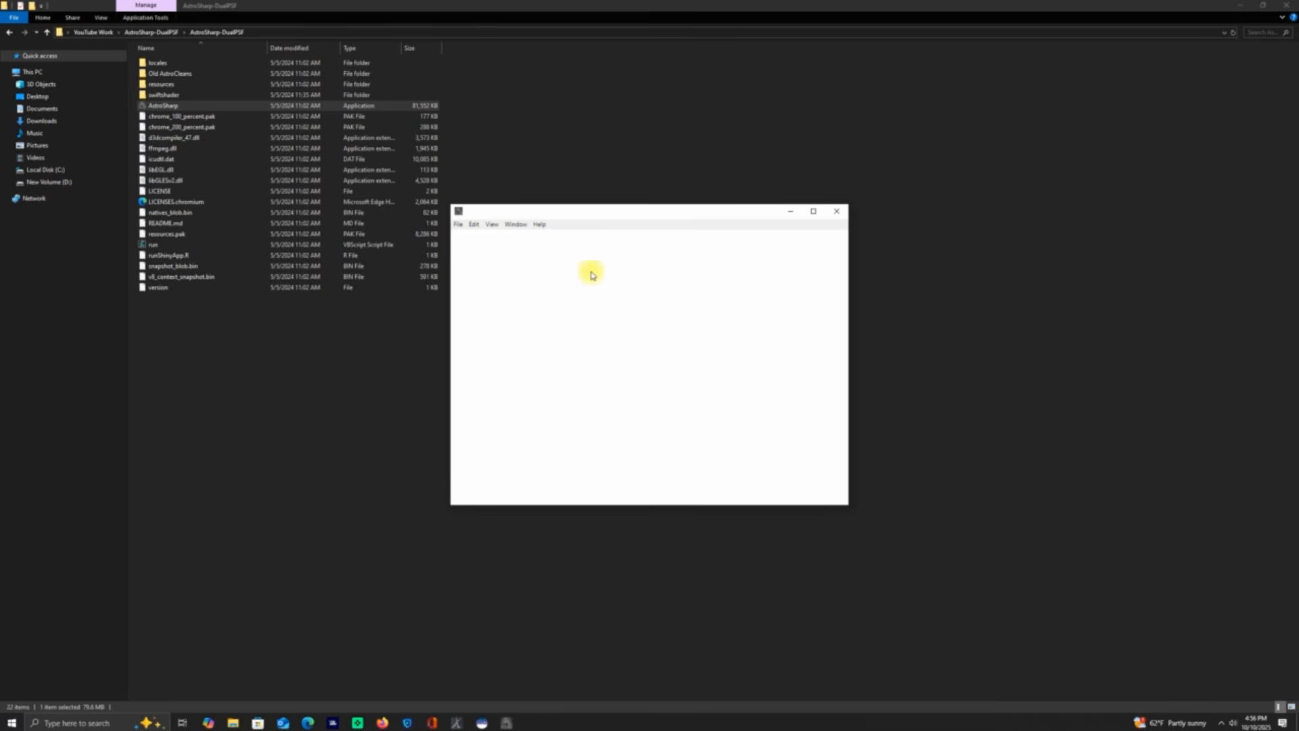
double_click(166, 108)
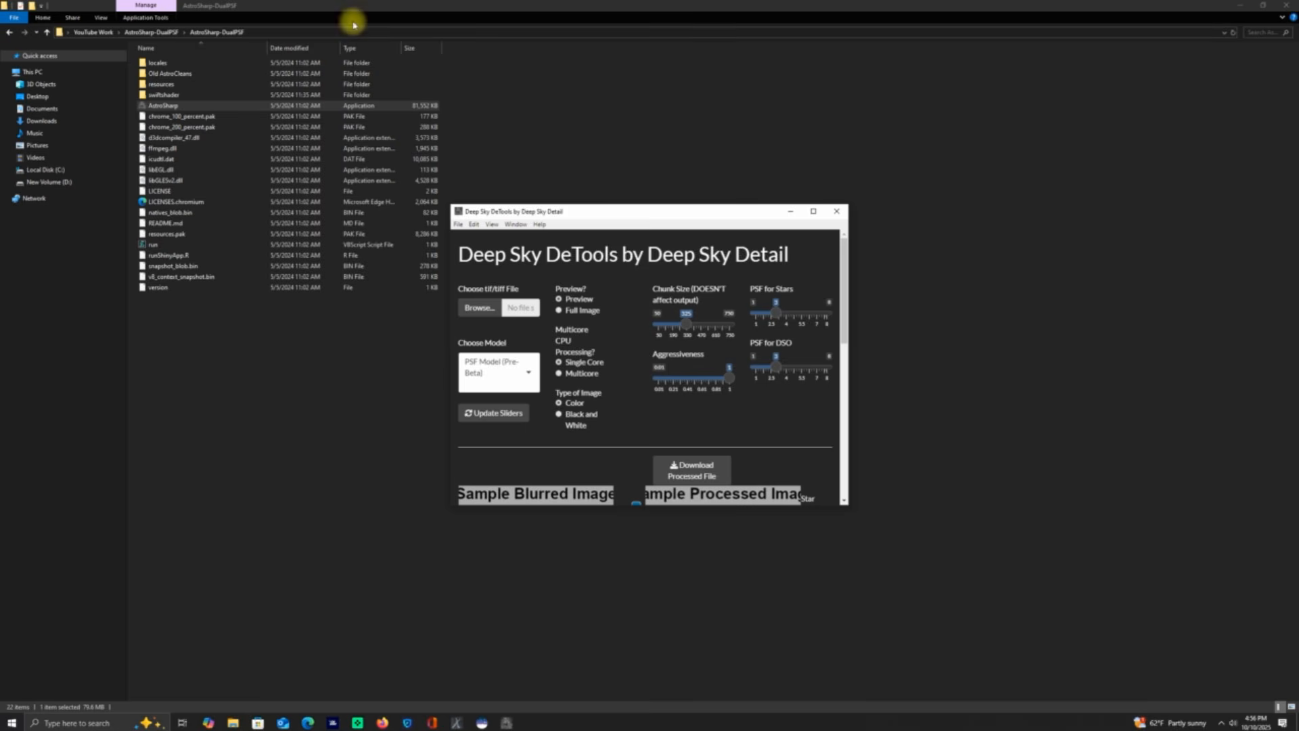
Step: Return File Explorer to the YouTube Work folder, then bring up the Deep Sky DeTools window and maximize it
click(11, 33)
click(11, 32)
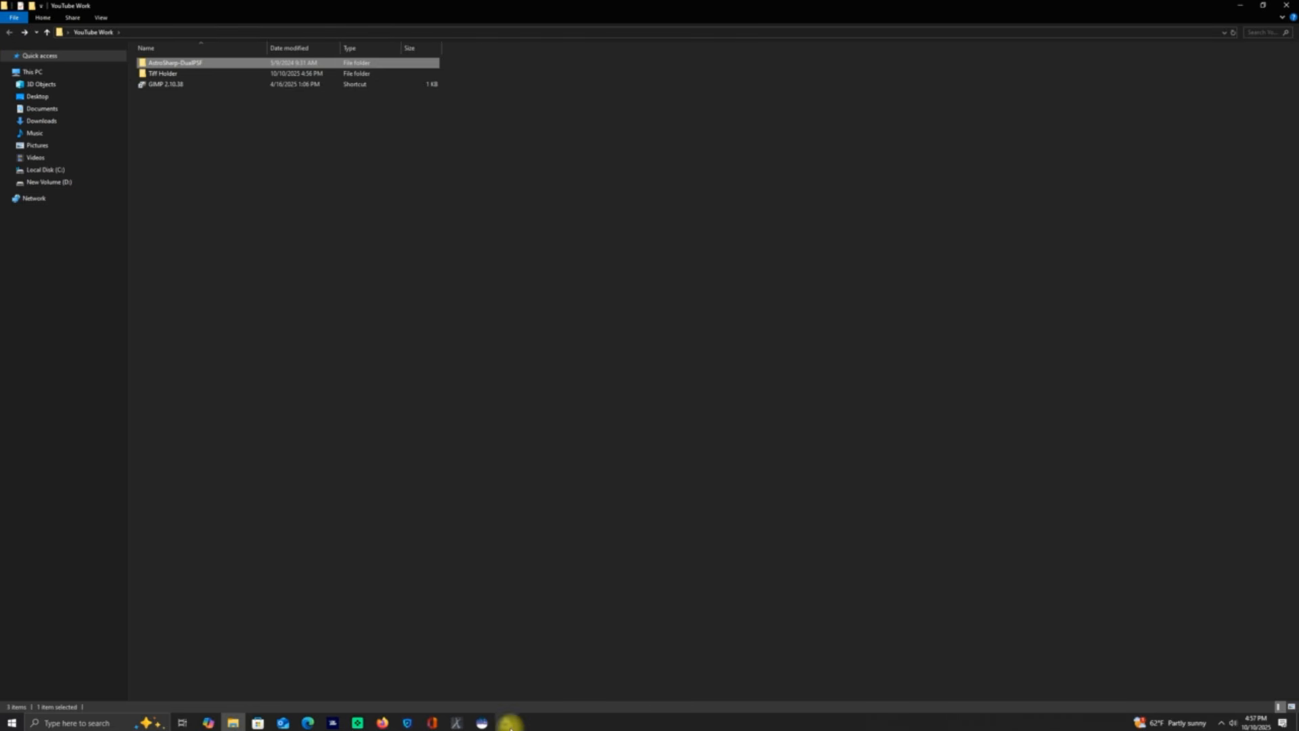
mouse_move(507, 721)
click(560, 673)
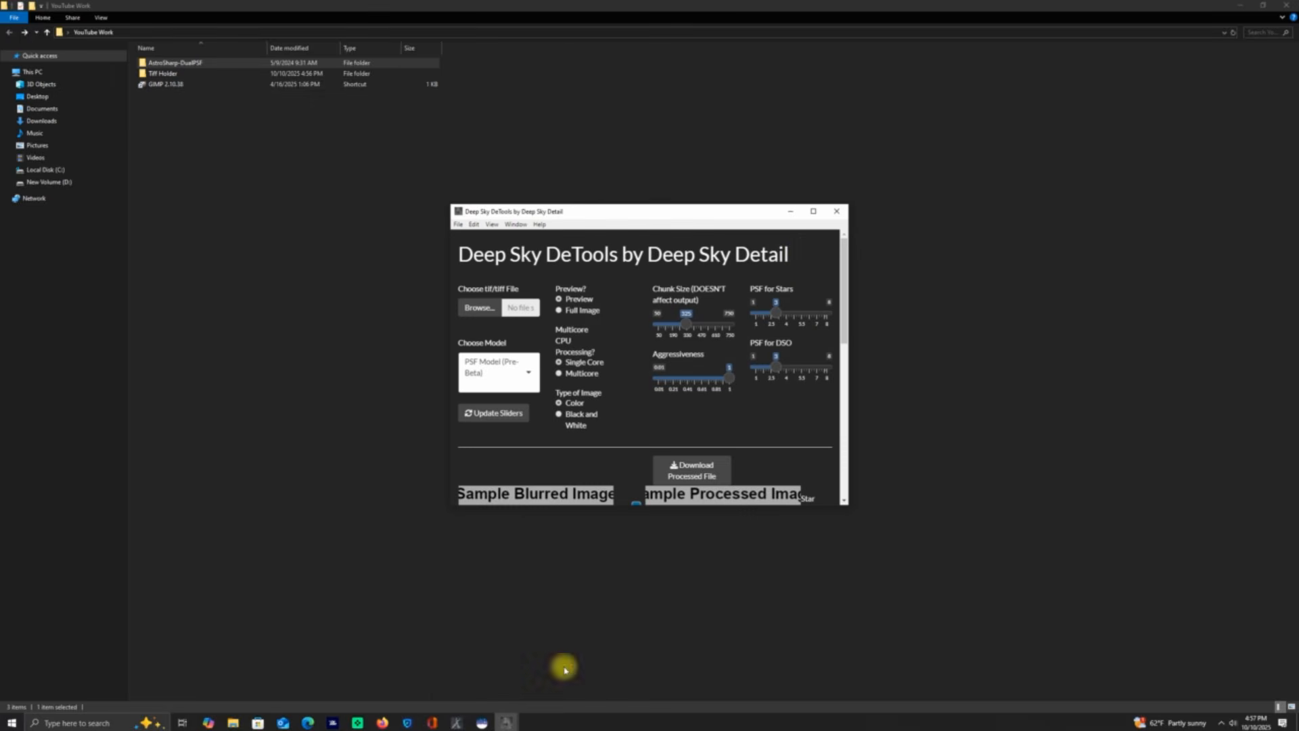
click(812, 213)
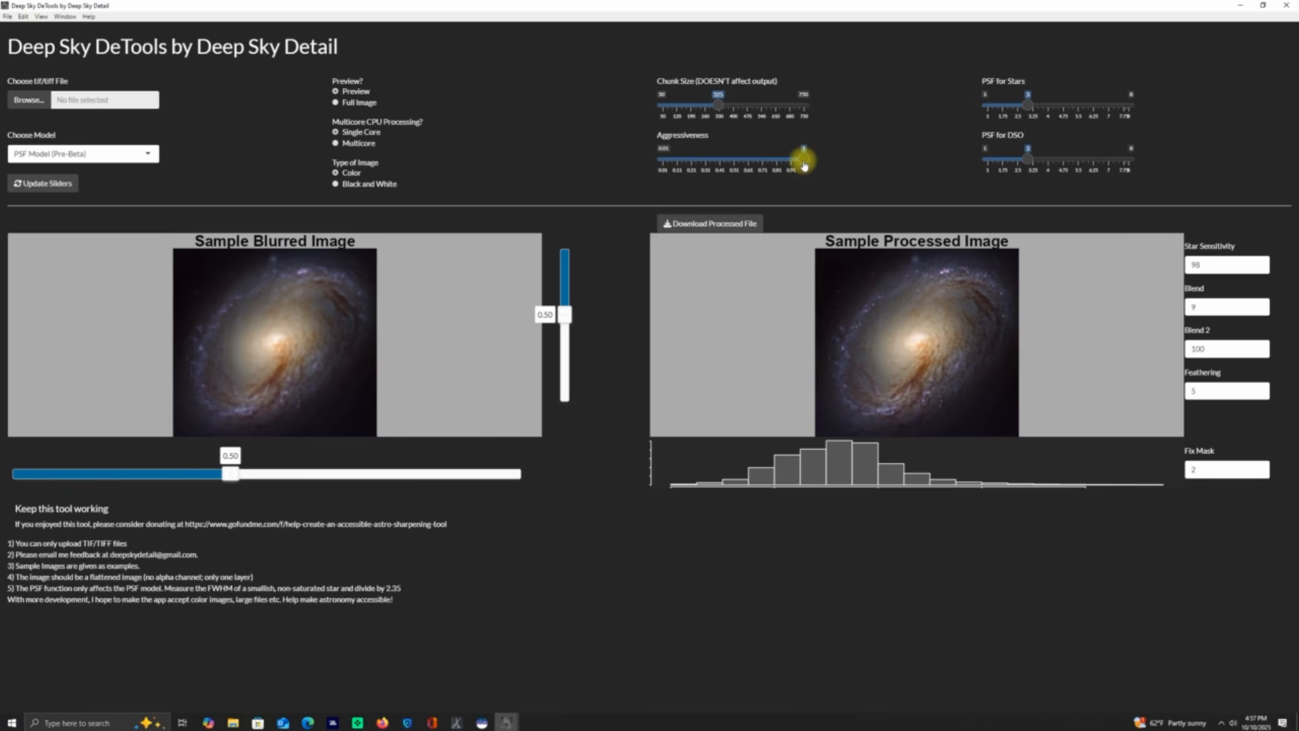
Step: Set Aggressiveness to 0.17, PSF for Stars to 1.75 and PSF for DSO to 1, choosing Full Image and the Second Beta model
drag(797, 165, 674, 171)
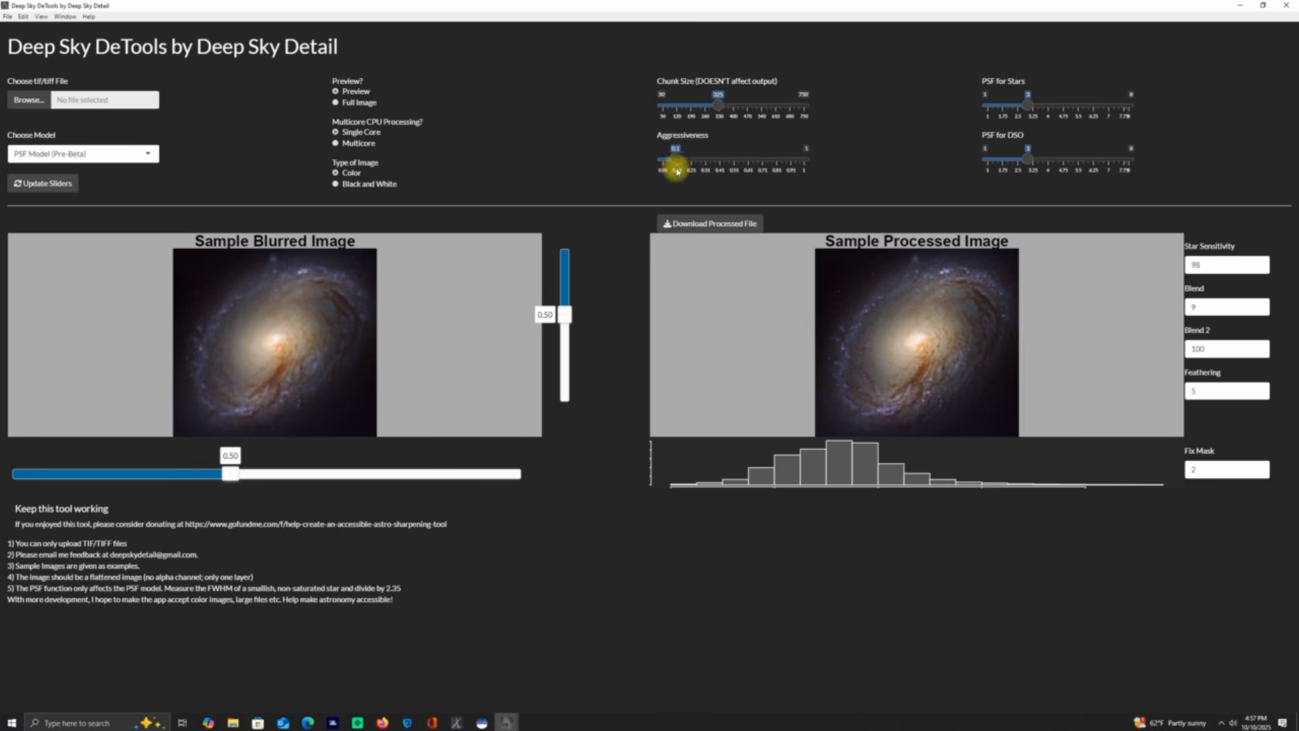
mouse_move(677, 171)
mouse_down()
mouse_move(731, 171)
mouse_move(688, 174)
mouse_up()
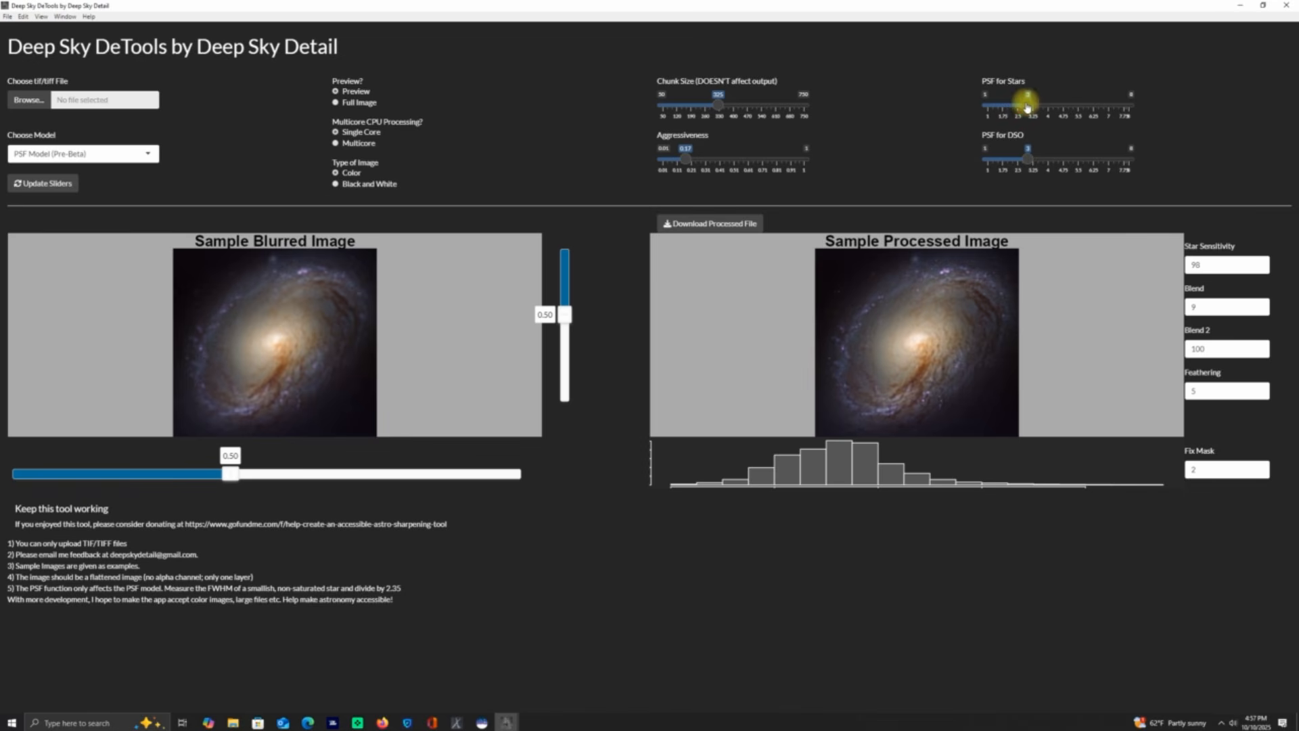
drag(1025, 108, 1003, 107)
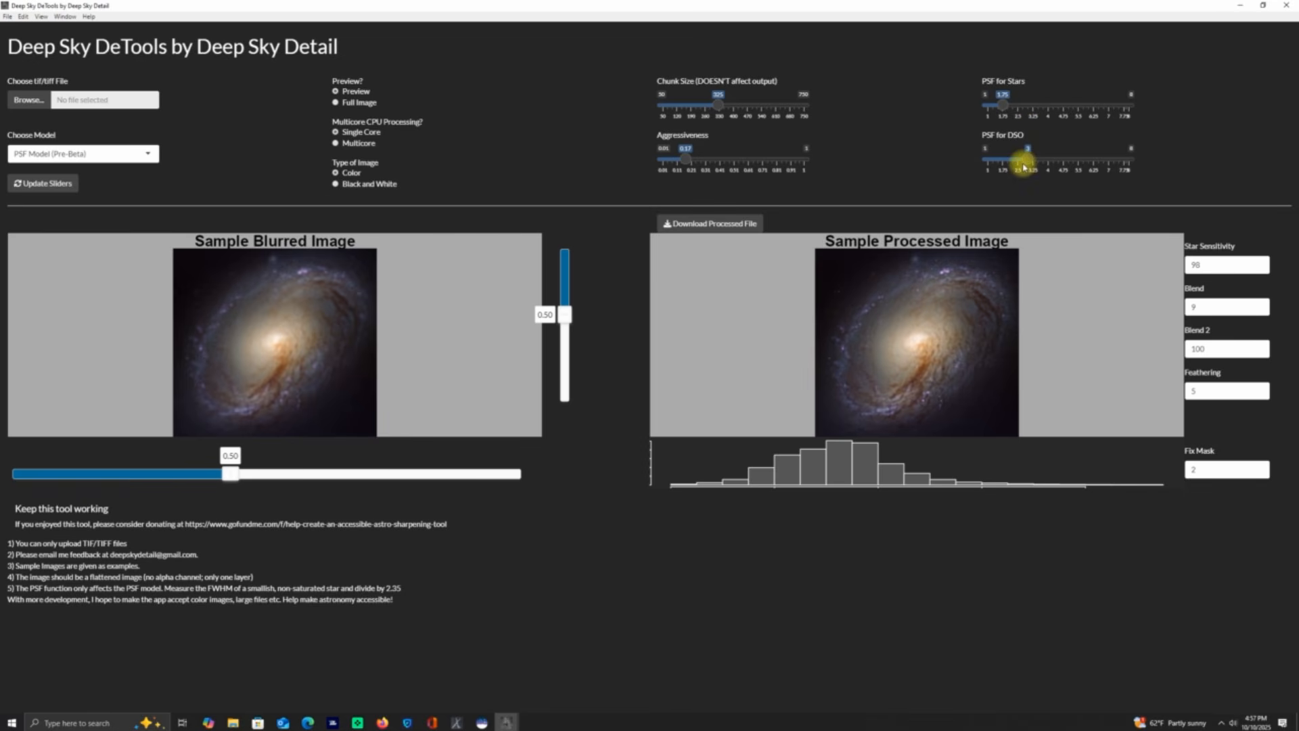
drag(1024, 164, 887, 165)
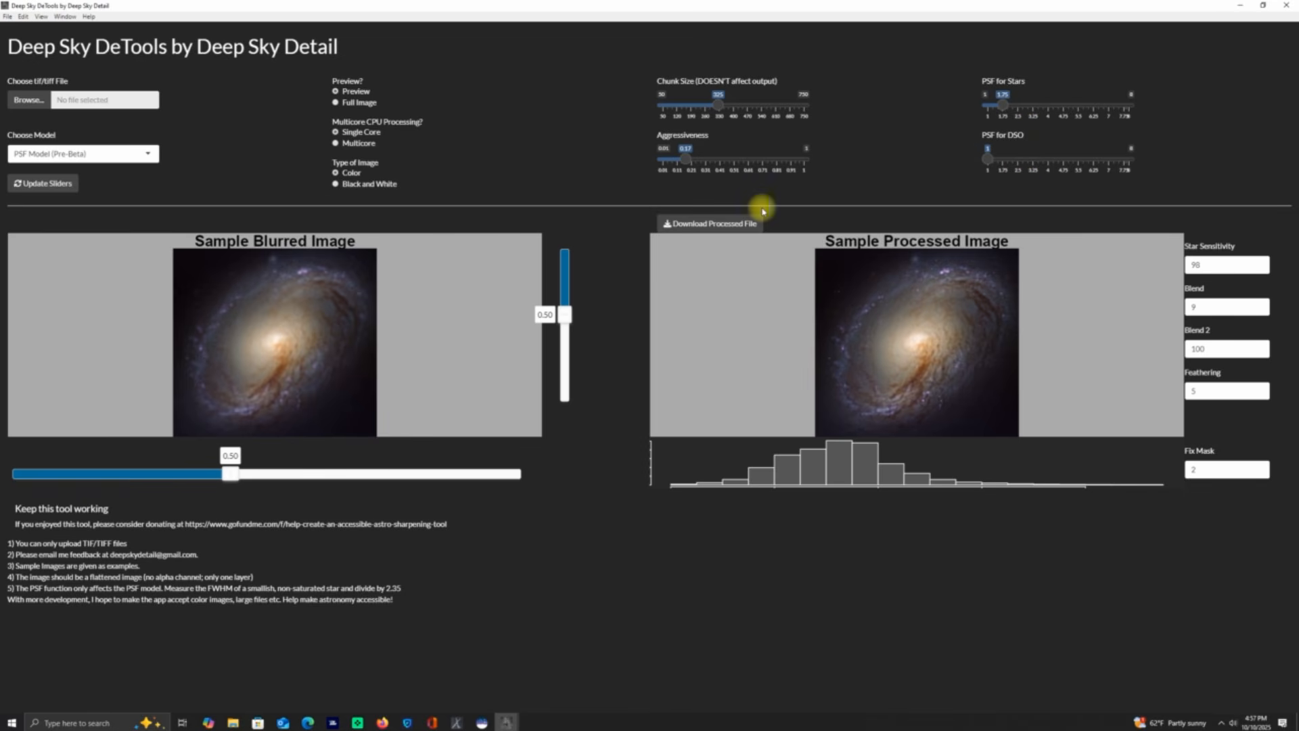
click(336, 102)
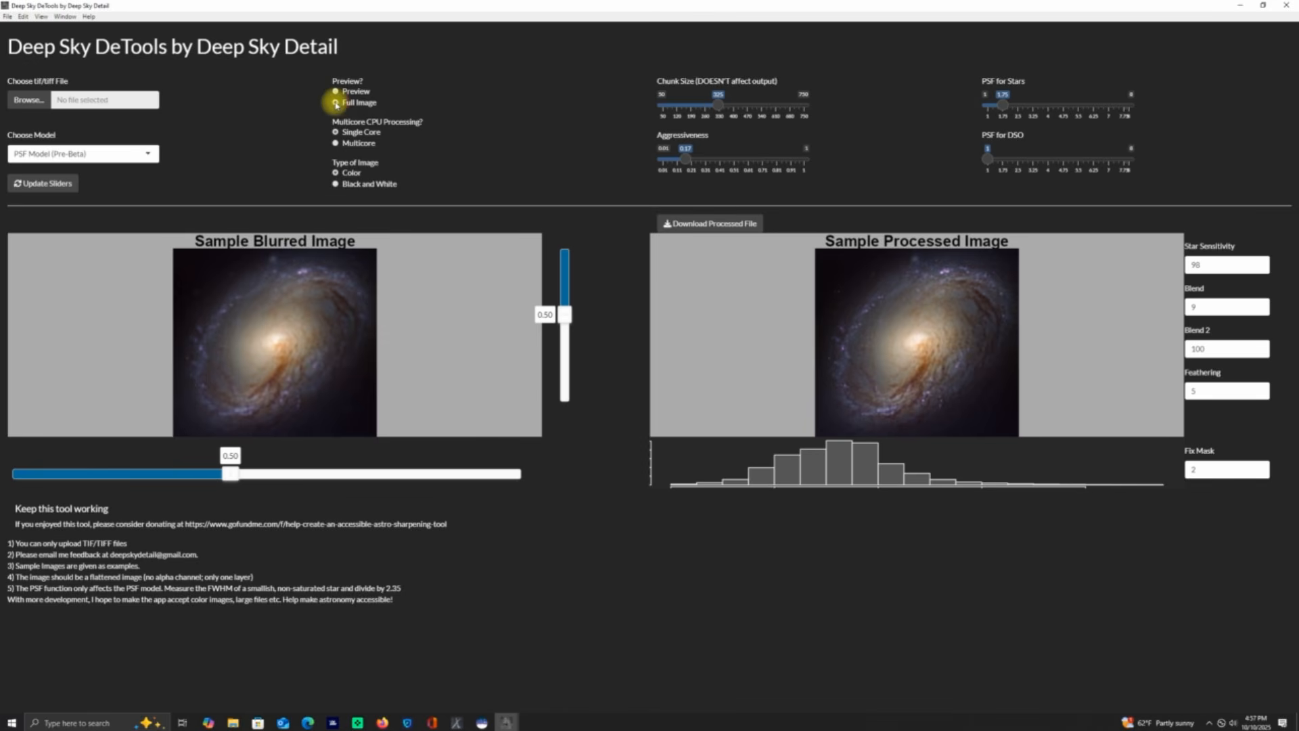
click(149, 157)
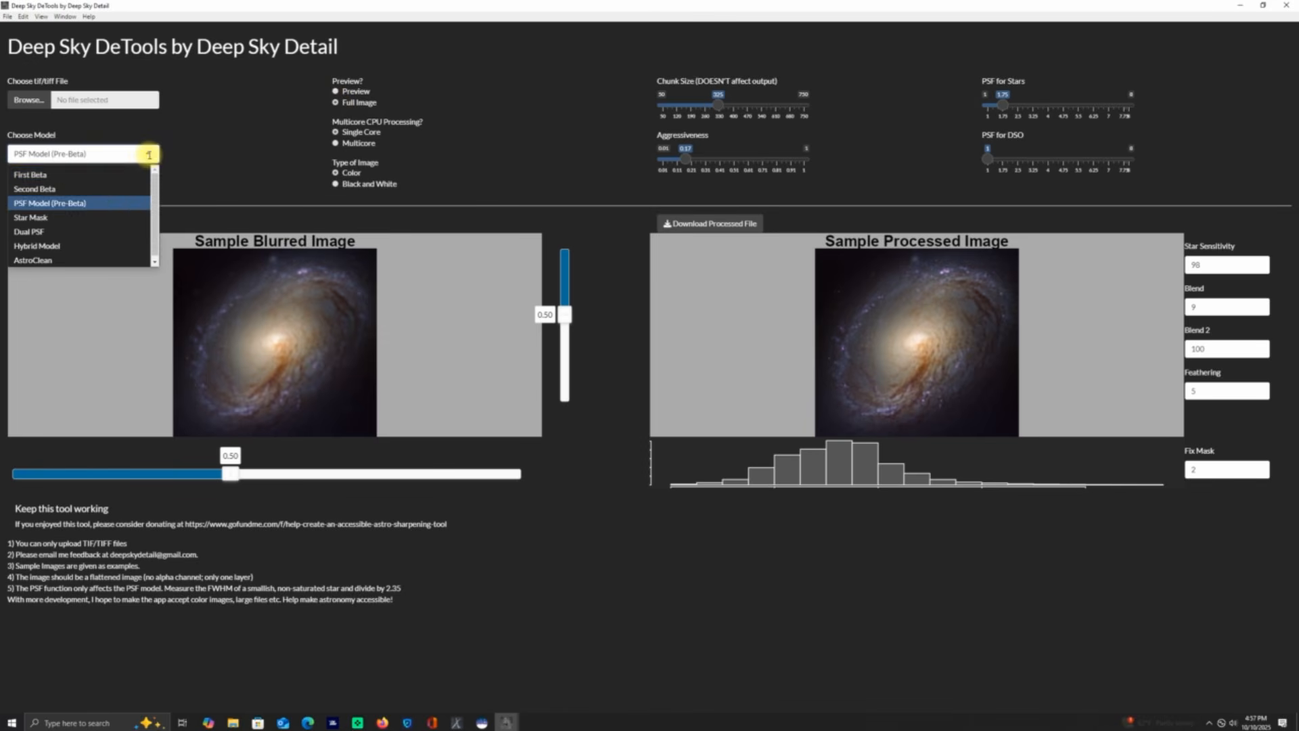
click(97, 189)
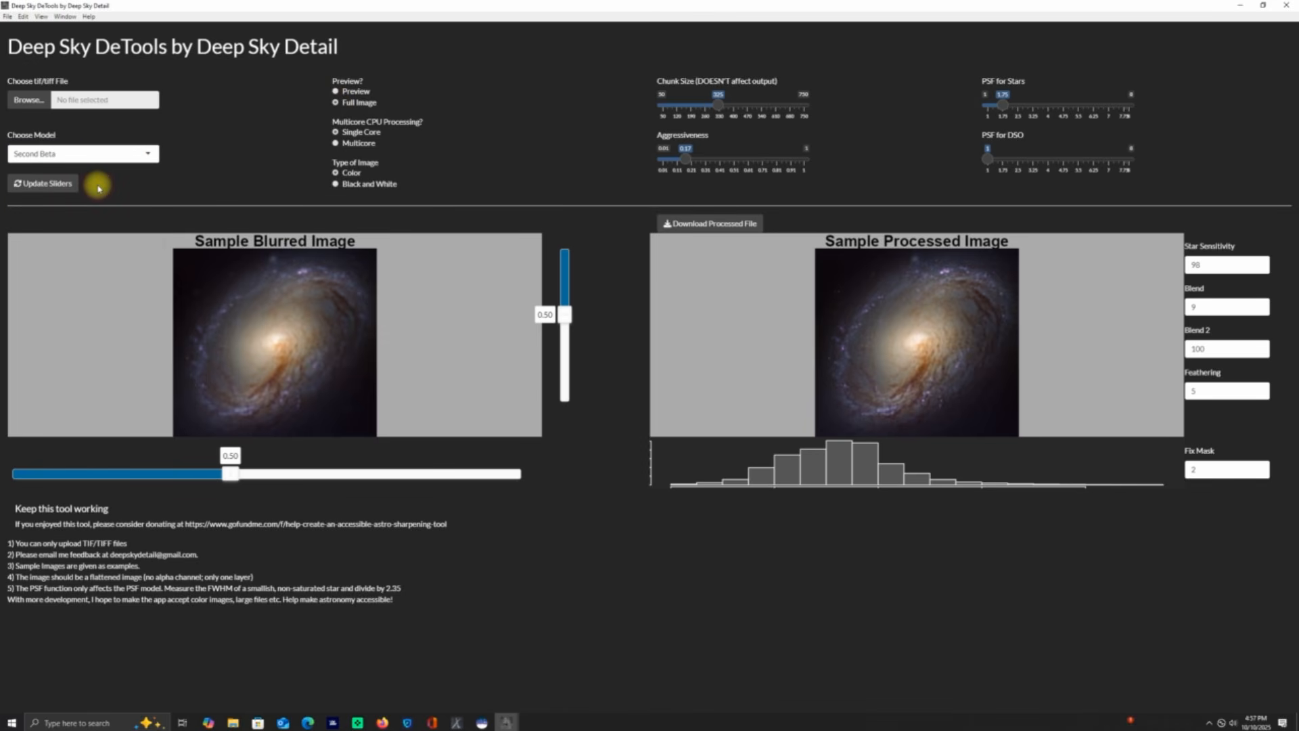
Step: Load the M 42 starmask TIFF from the Tiff Holder folder and process it with the chosen slider settings
click(49, 107)
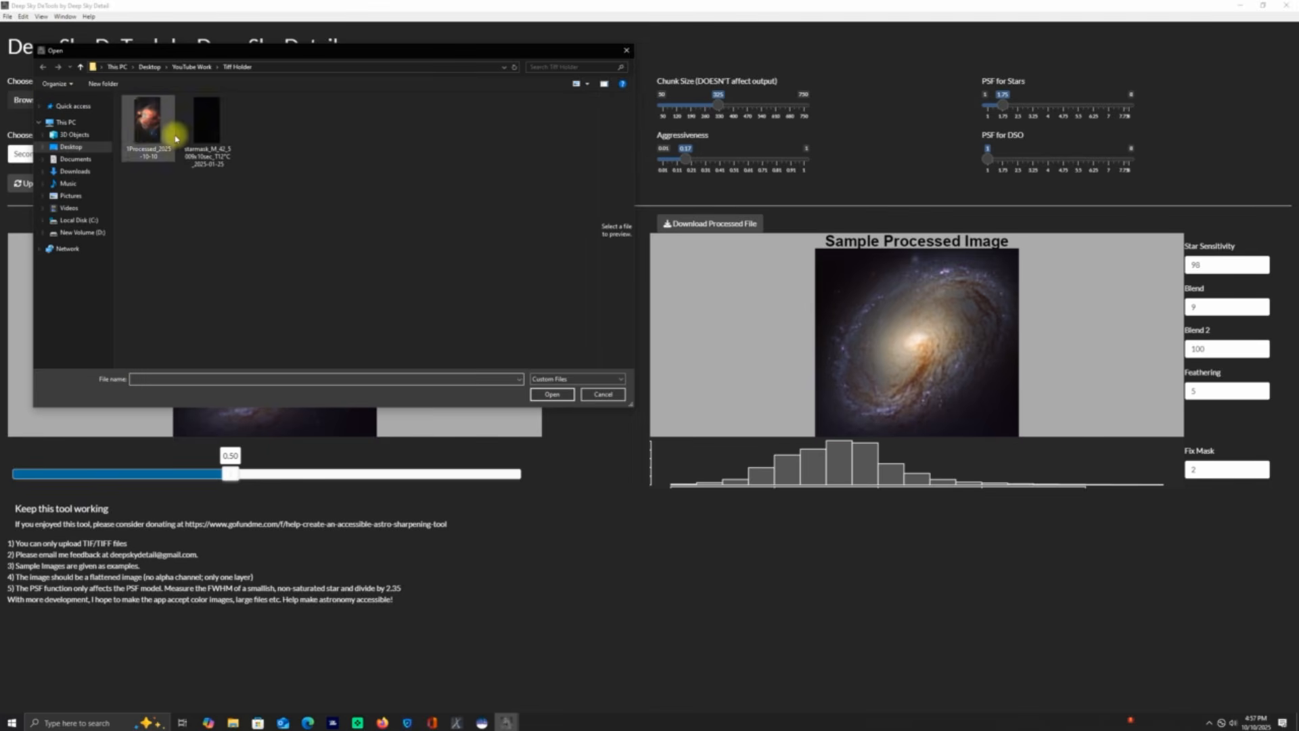
click(208, 132)
double_click(209, 132)
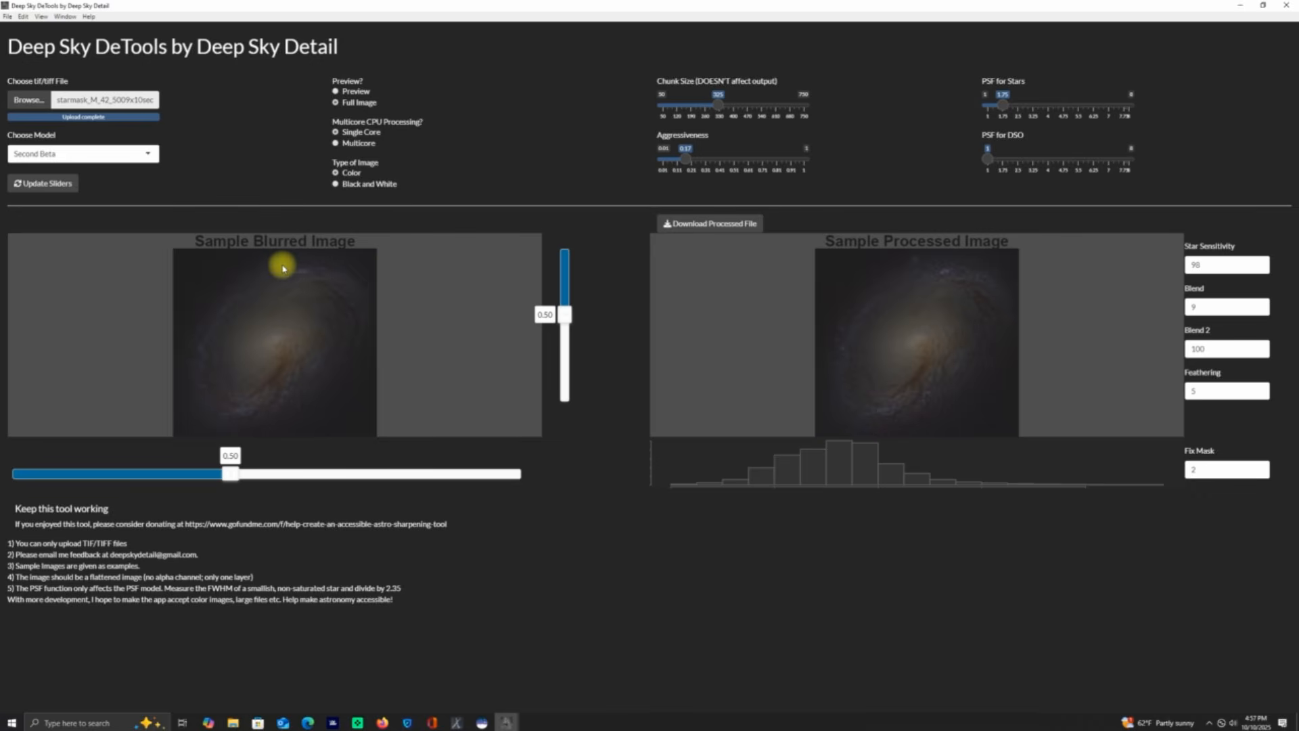
click(46, 183)
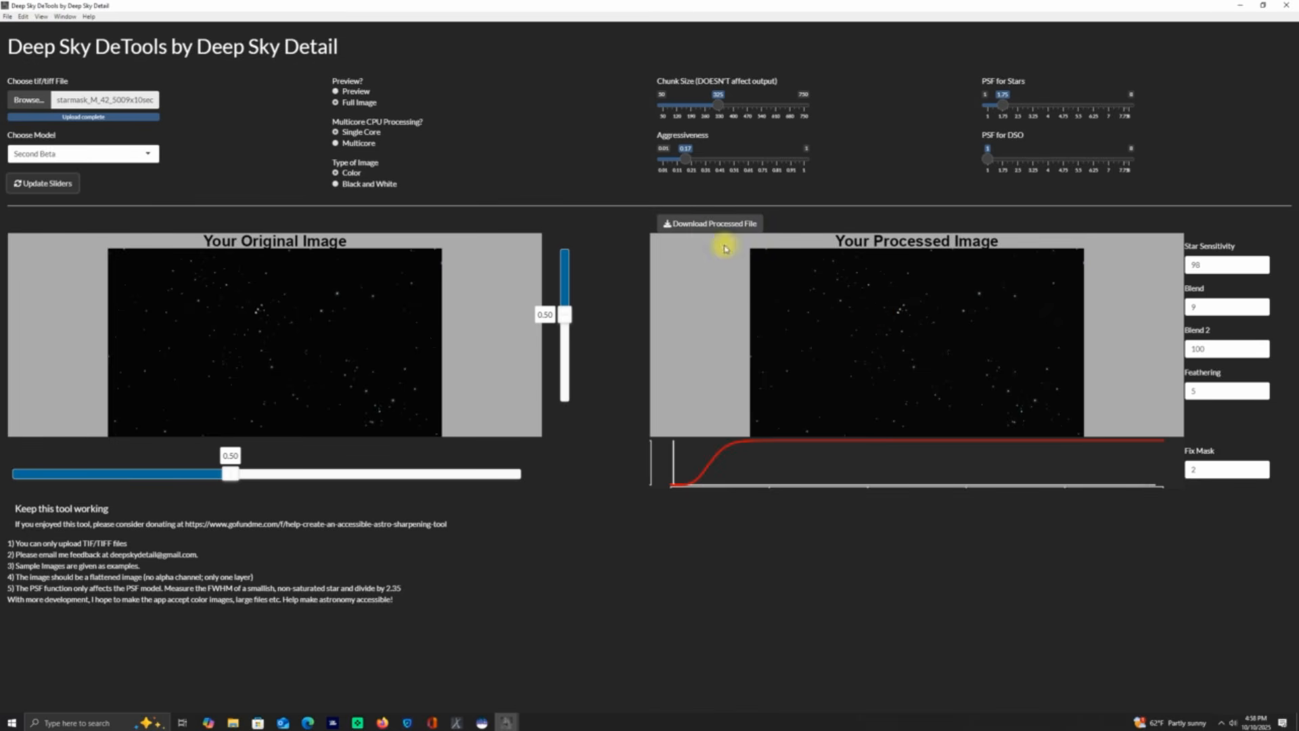
Step: Save the processed star mask as Processed_2025-10-10 in the Tiff Holder folder and close Deep Sky DeTools
click(704, 223)
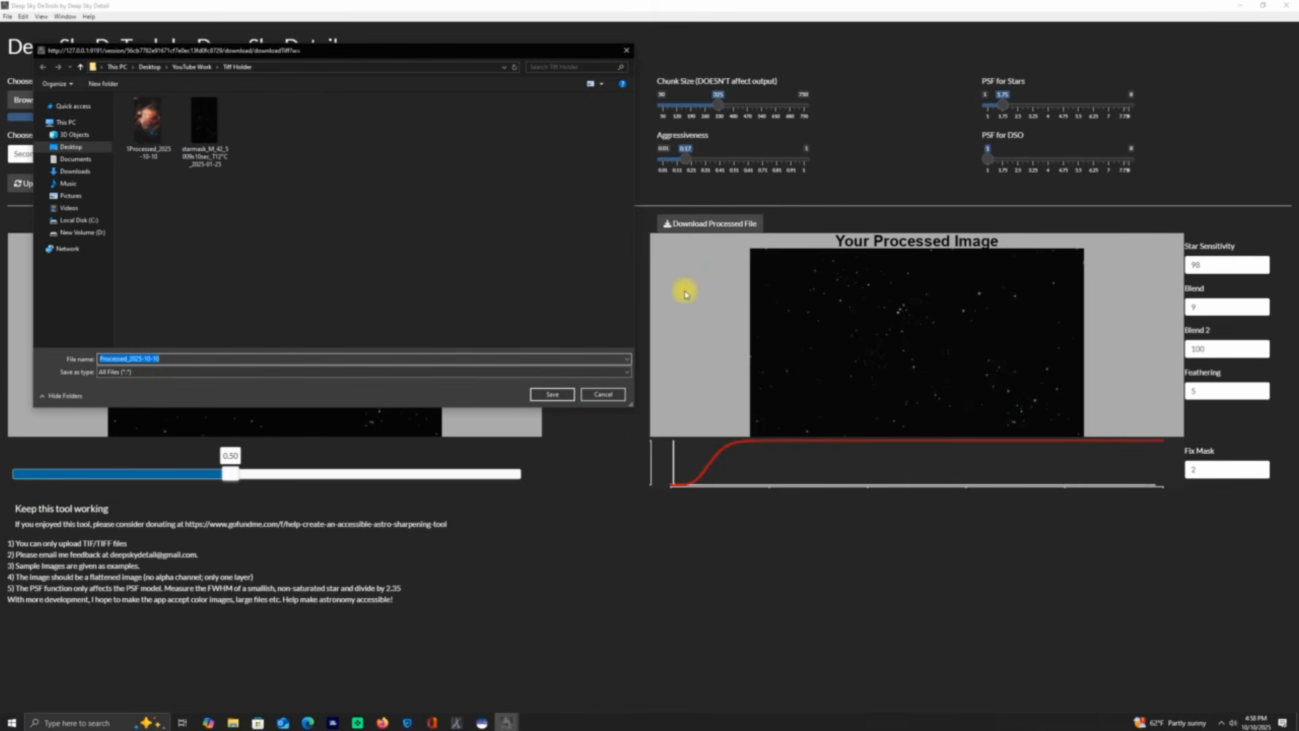
click(553, 396)
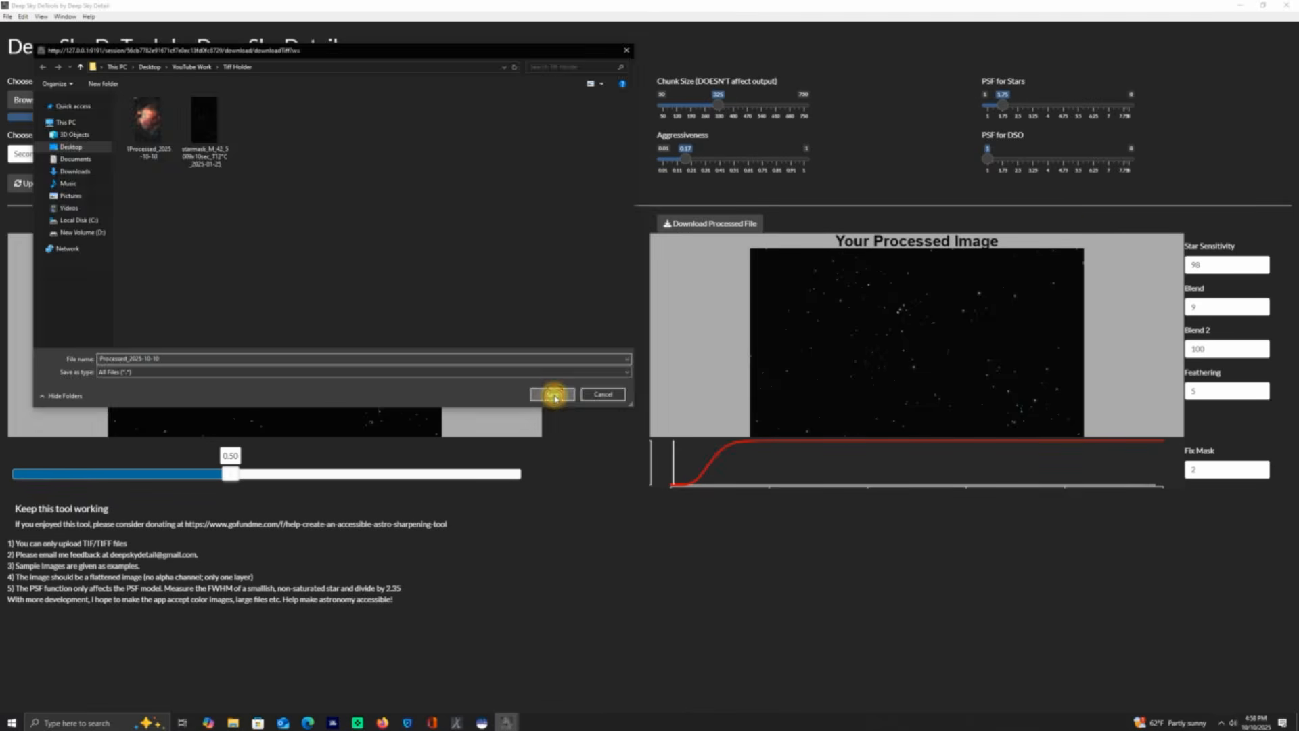
click(1288, 8)
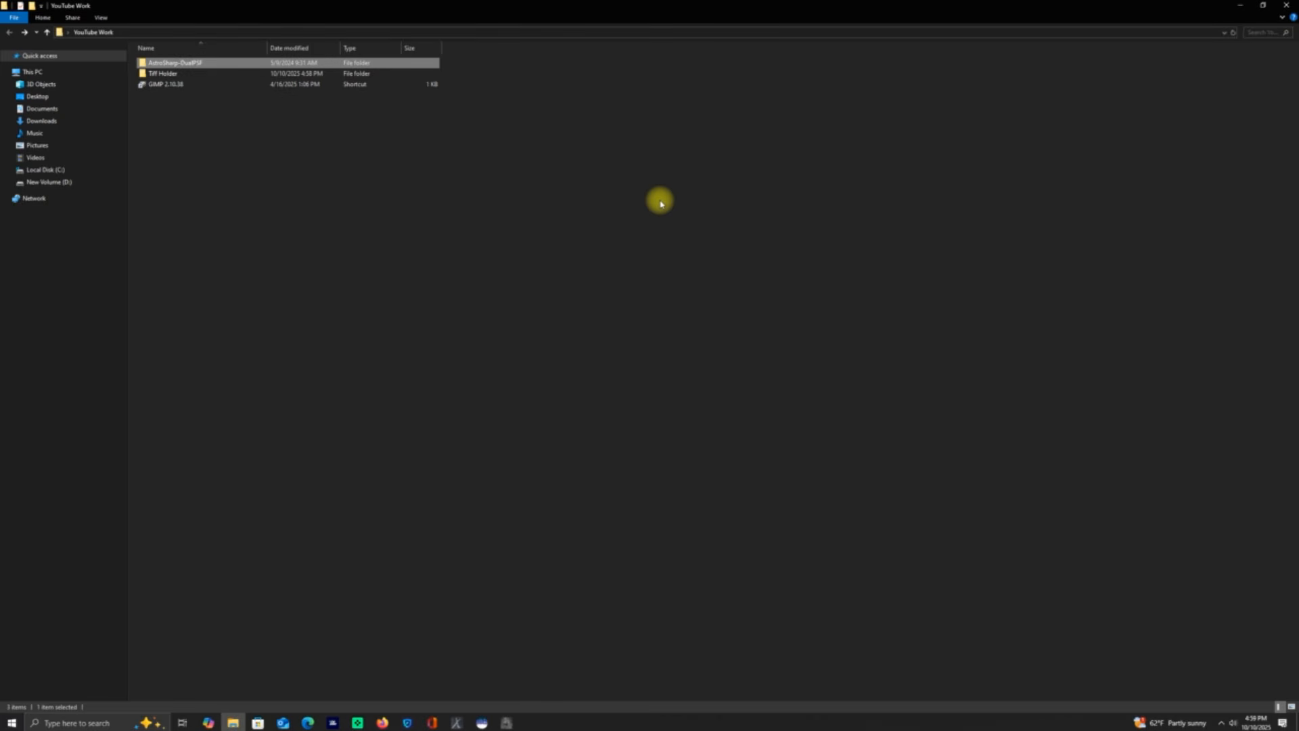
Step: Launch GIMP 2.10.38 and open Processed_2025-10-10.tif from the Tiff Holder folder inside YouTube Work on the Desktop
click(183, 86)
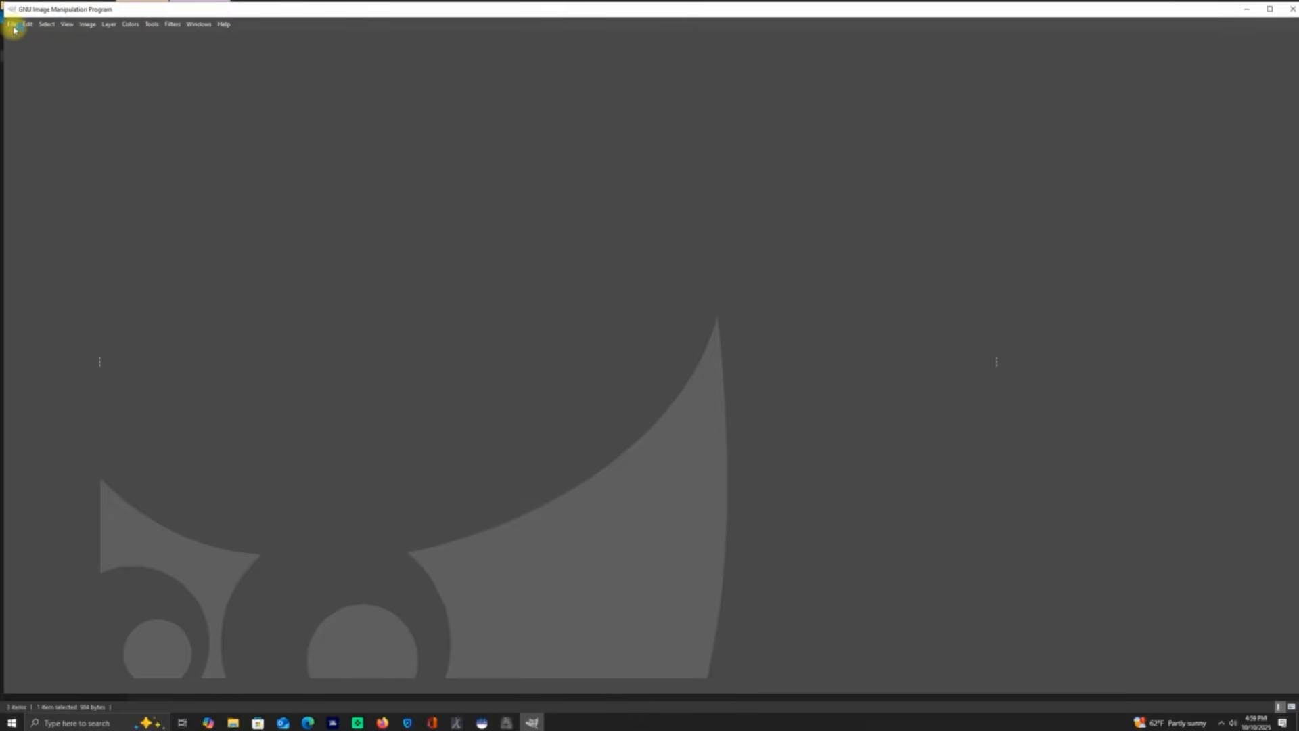
click(13, 26)
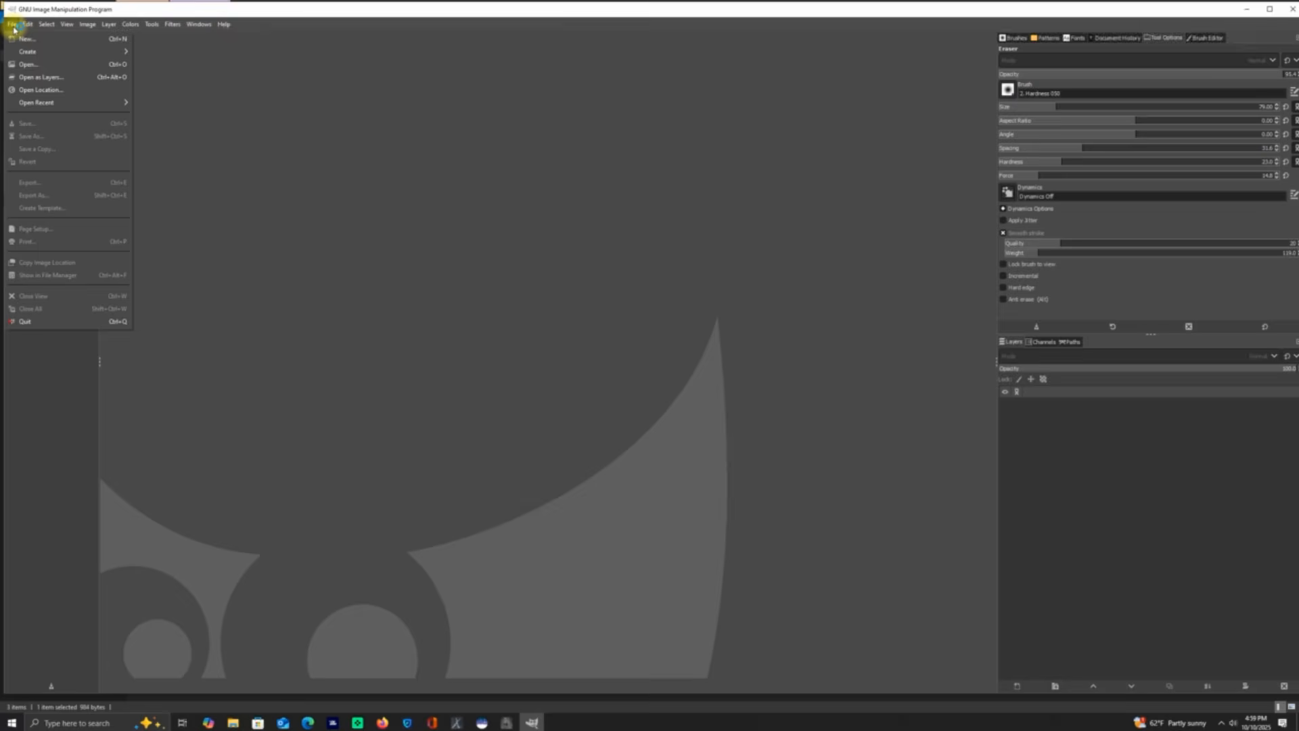
click(27, 65)
click(29, 104)
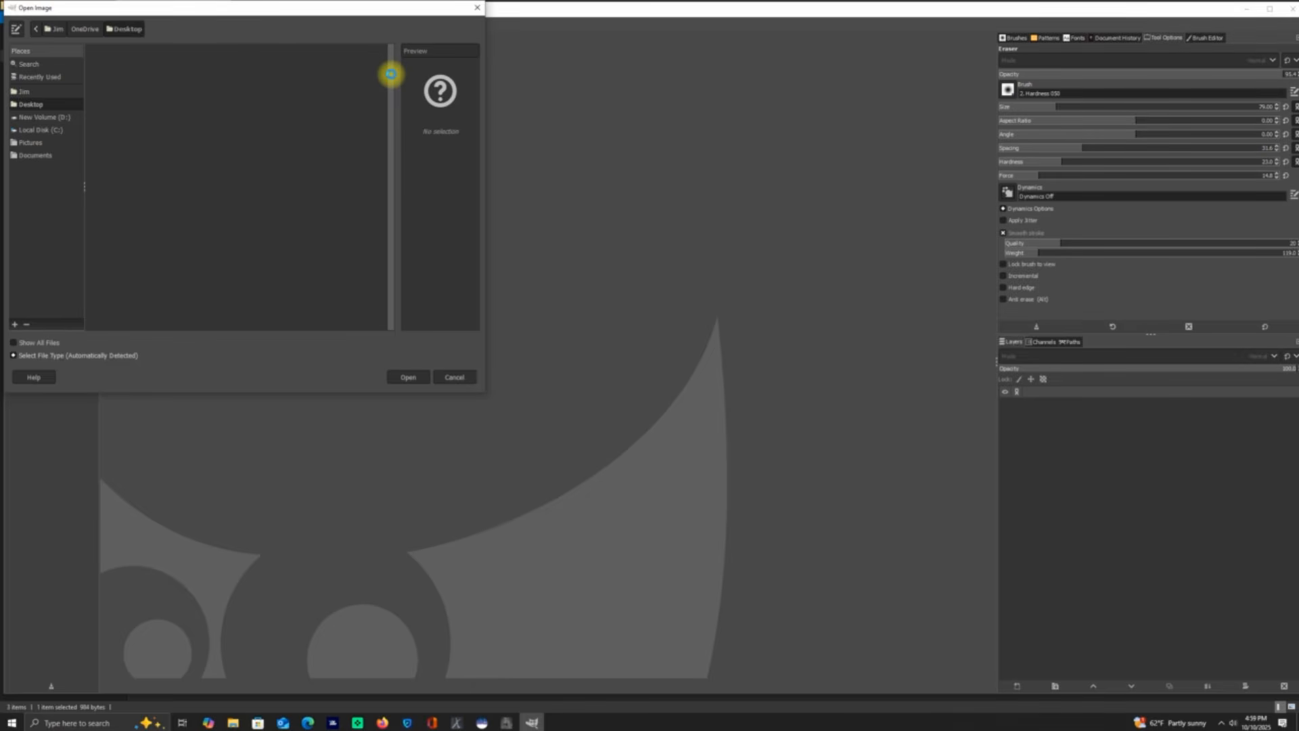
drag(391, 73, 388, 129)
scroll(384, 129, down, 2)
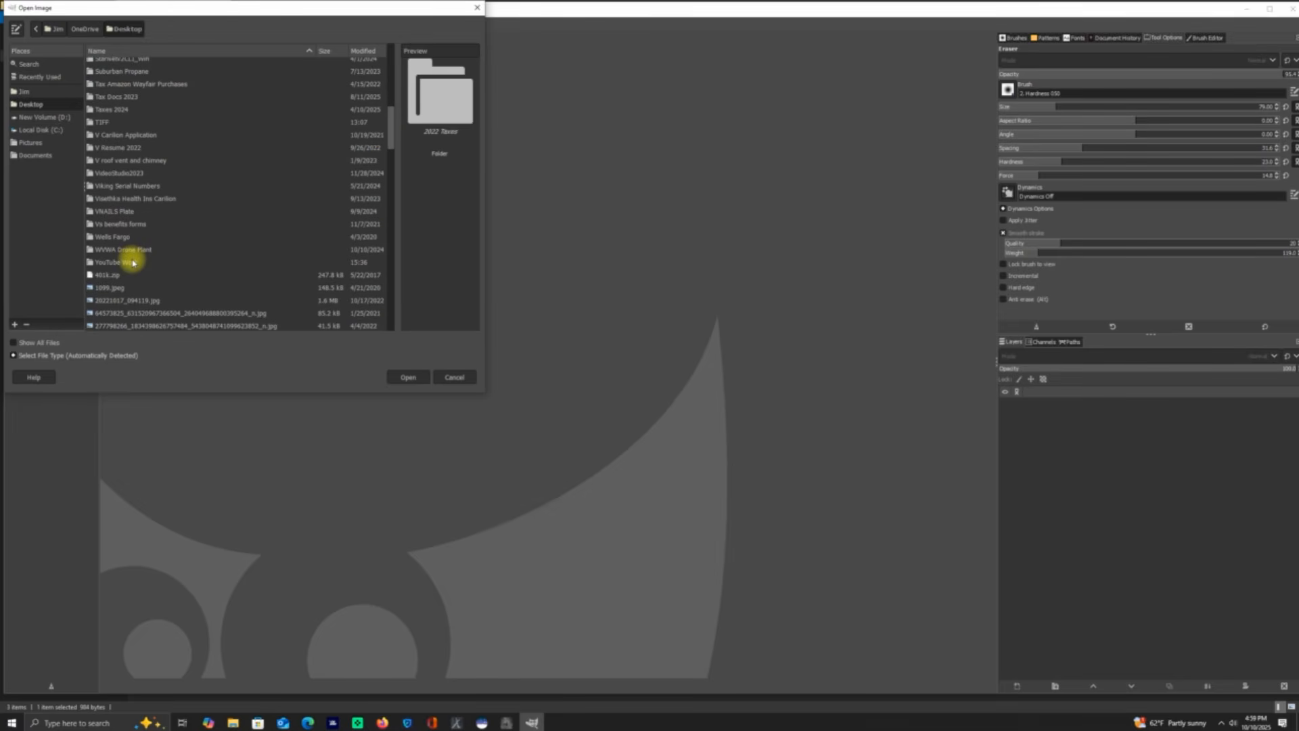
double_click(133, 263)
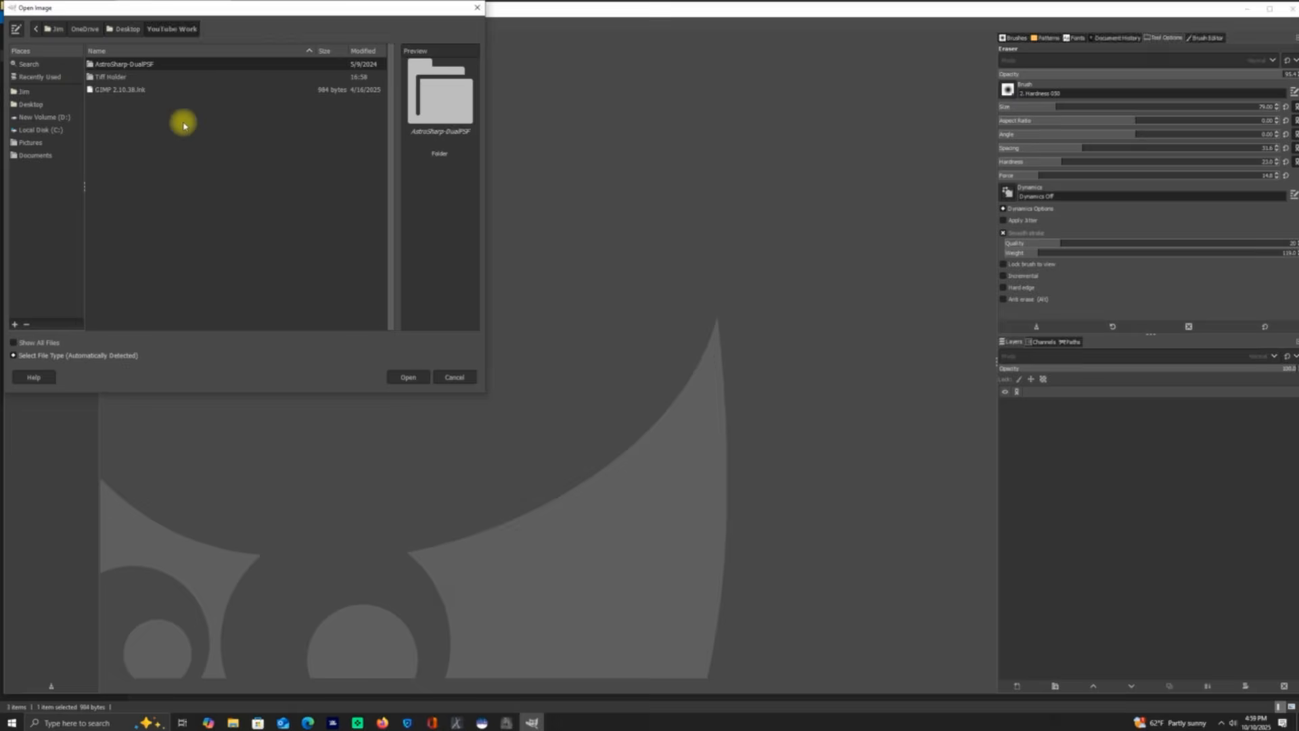
double_click(110, 76)
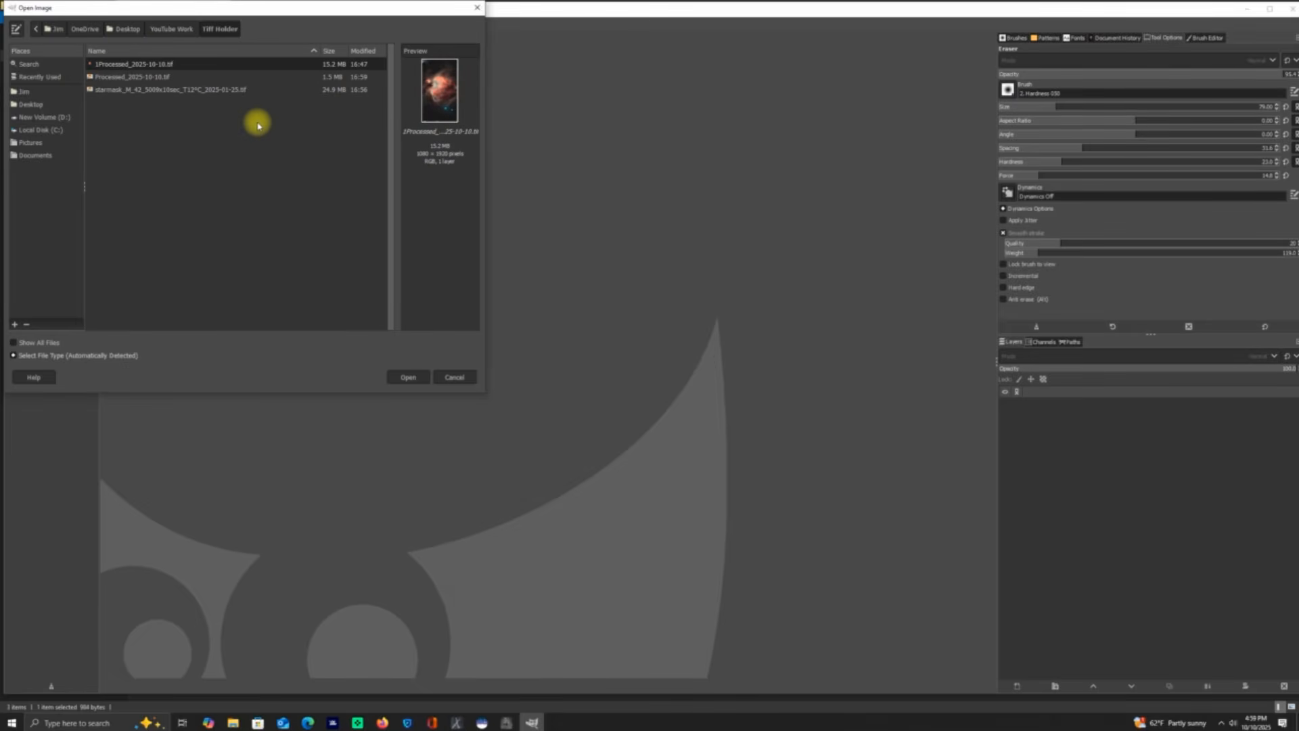
click(124, 80)
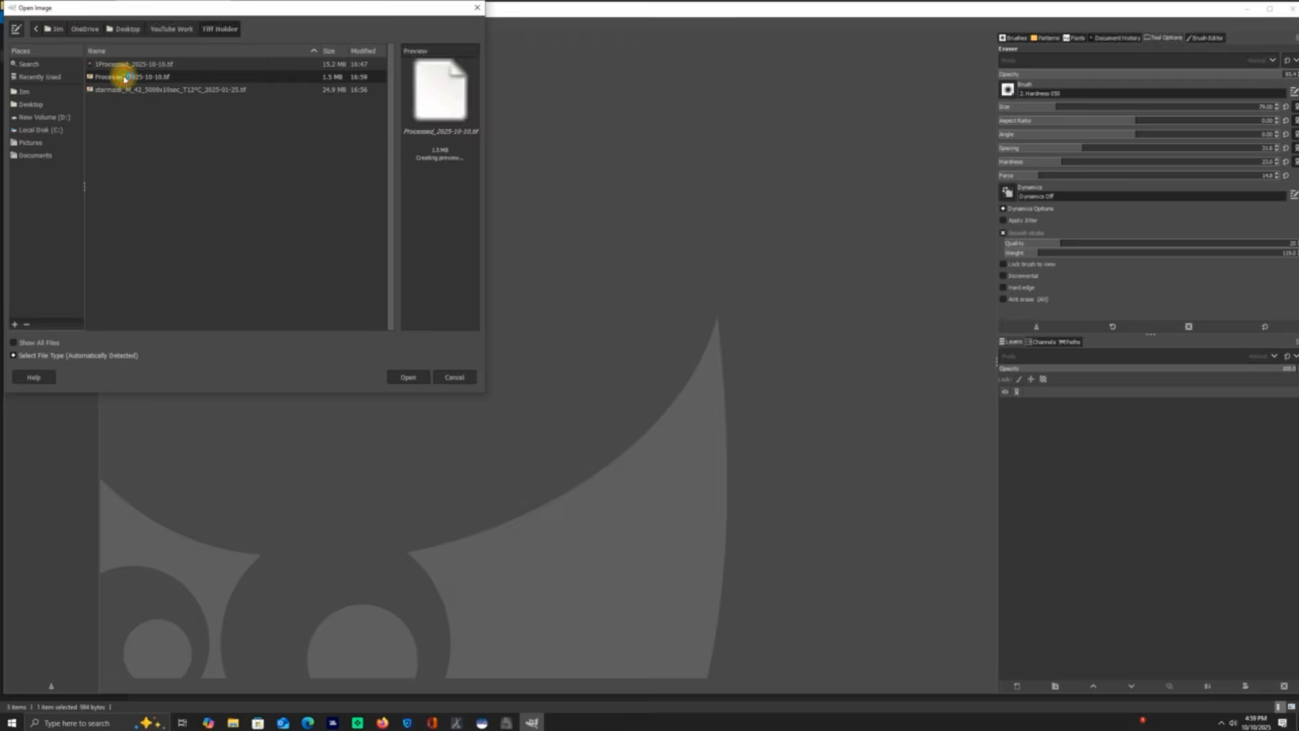
double_click(125, 79)
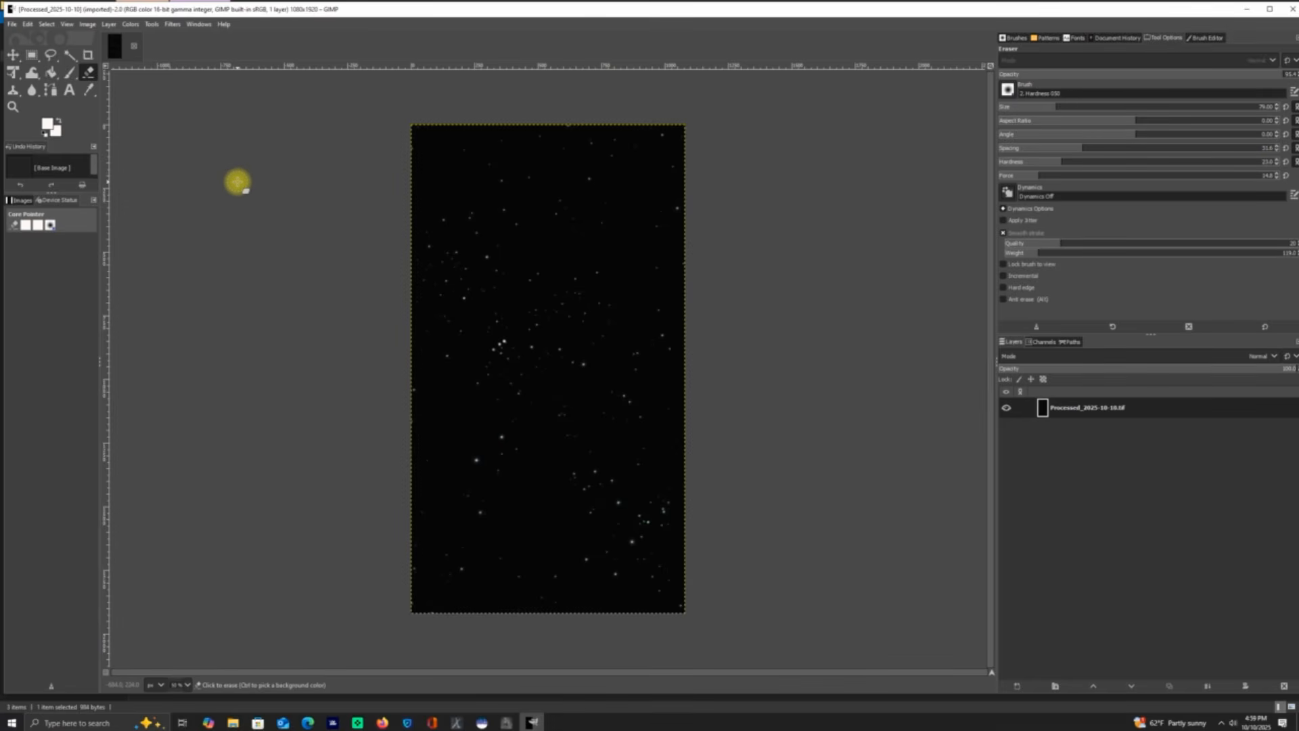
Step: Export the star mask as Processed_2025-10-10.fit in Flexible Image Transport System format to Siril Stacking Process File on drive D, and close GIMP
click(12, 24)
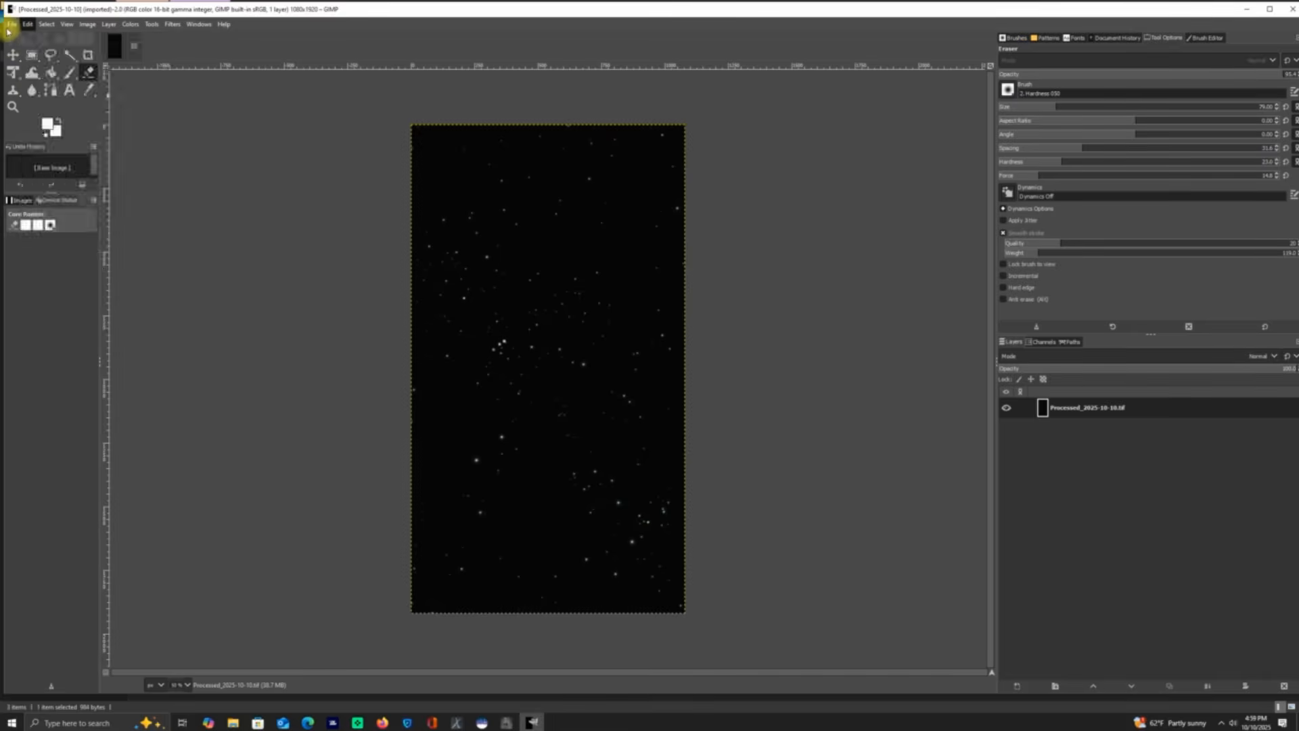
click(25, 195)
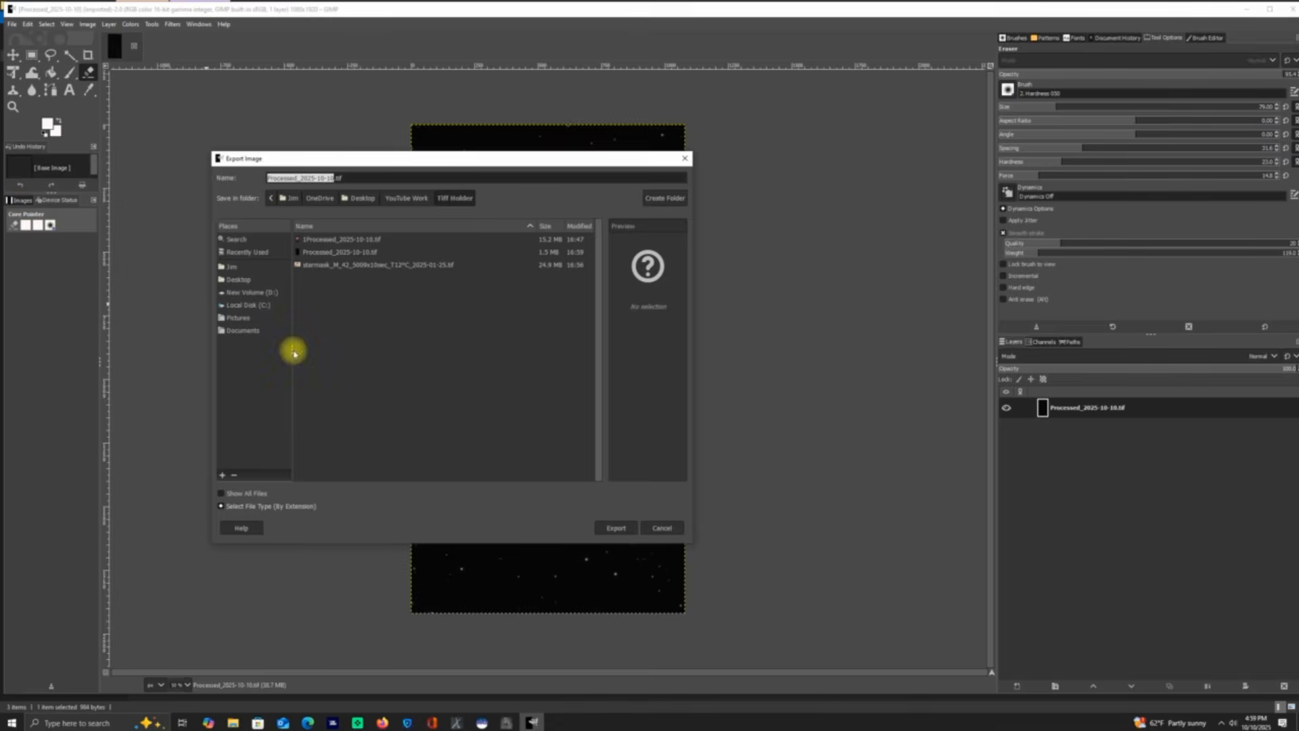
click(280, 508)
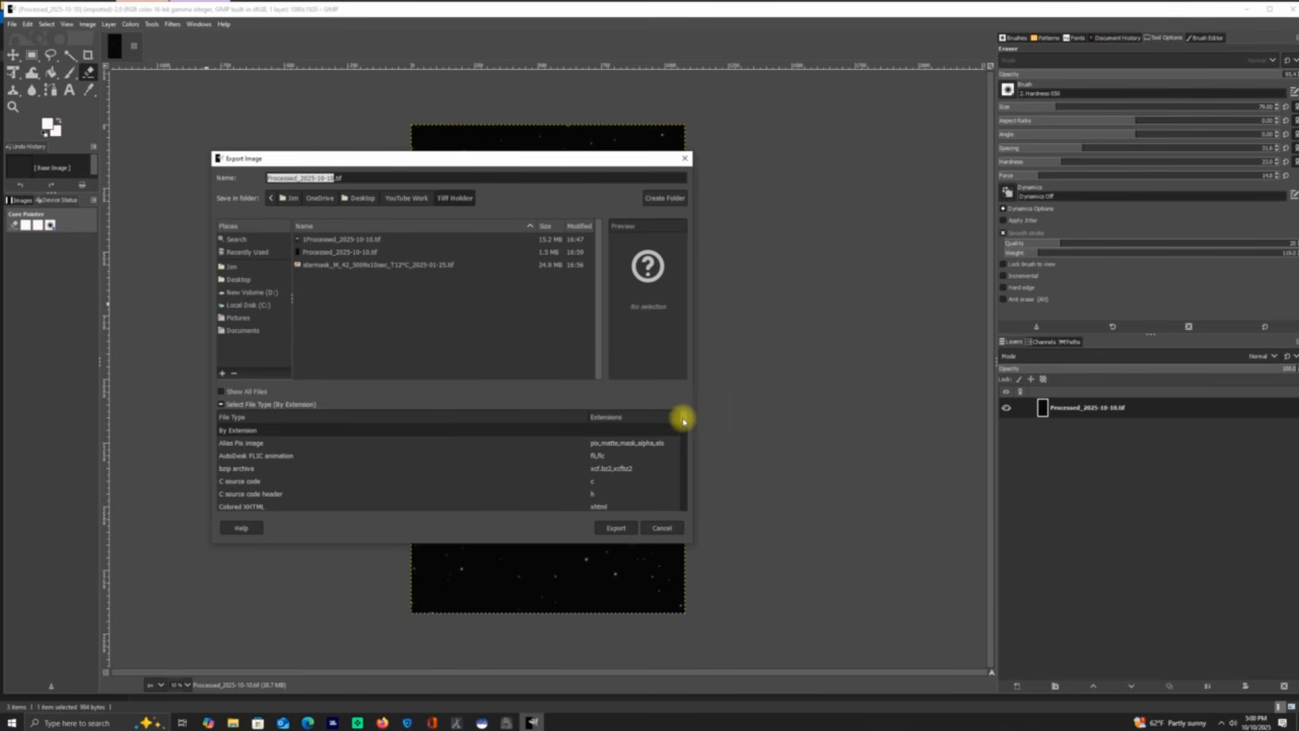
scroll(680, 433, down, 2)
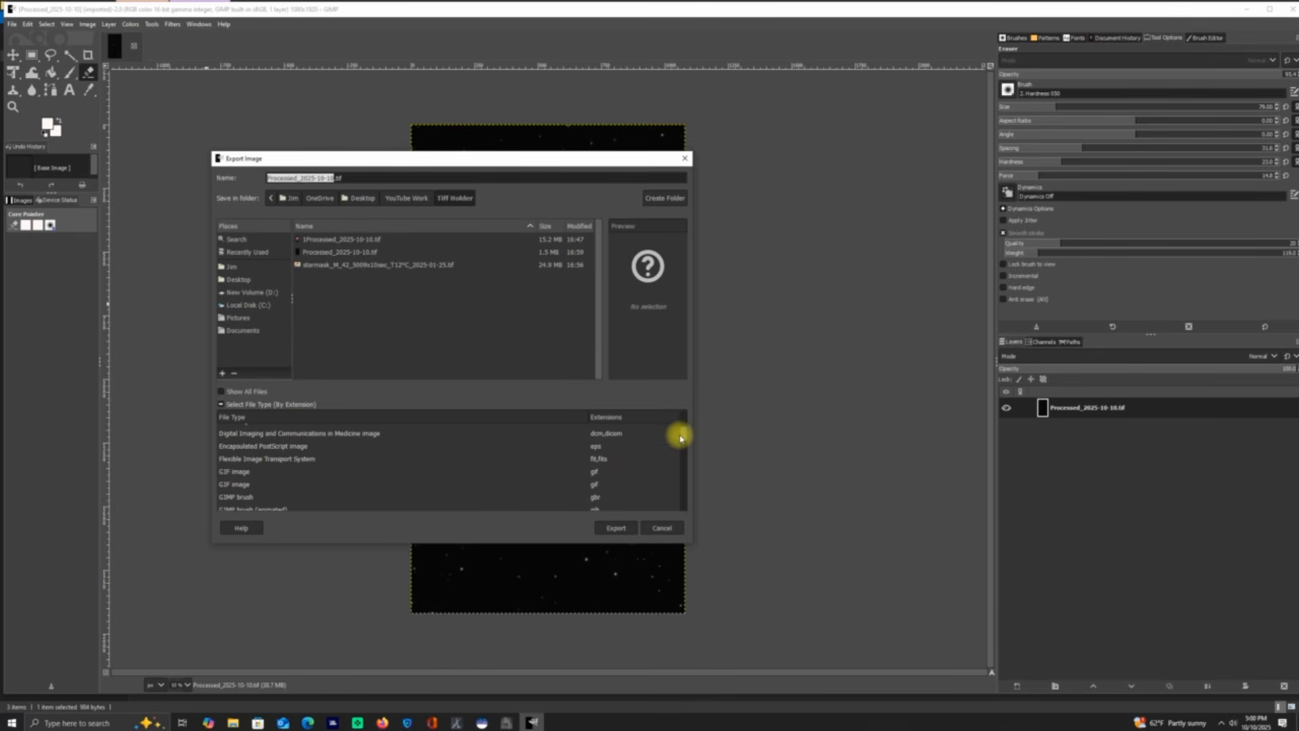
click(282, 458)
click(272, 295)
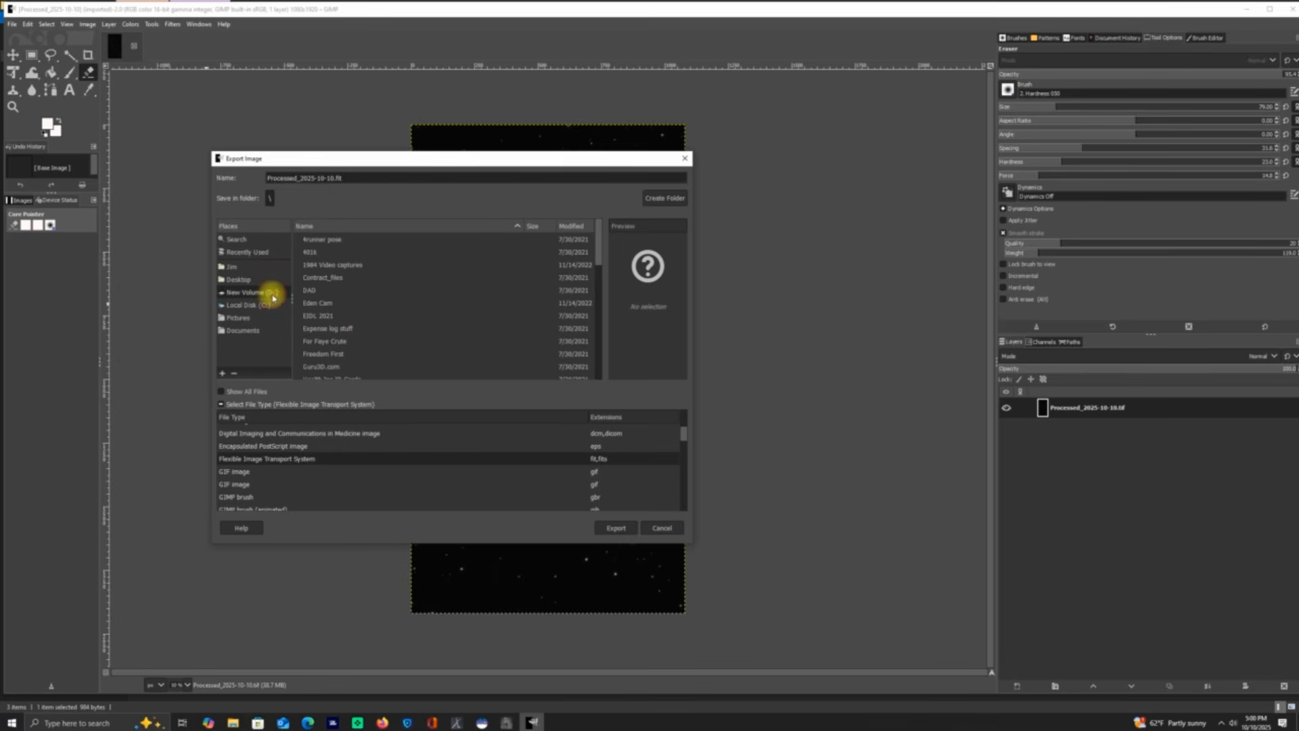
drag(599, 254, 589, 325)
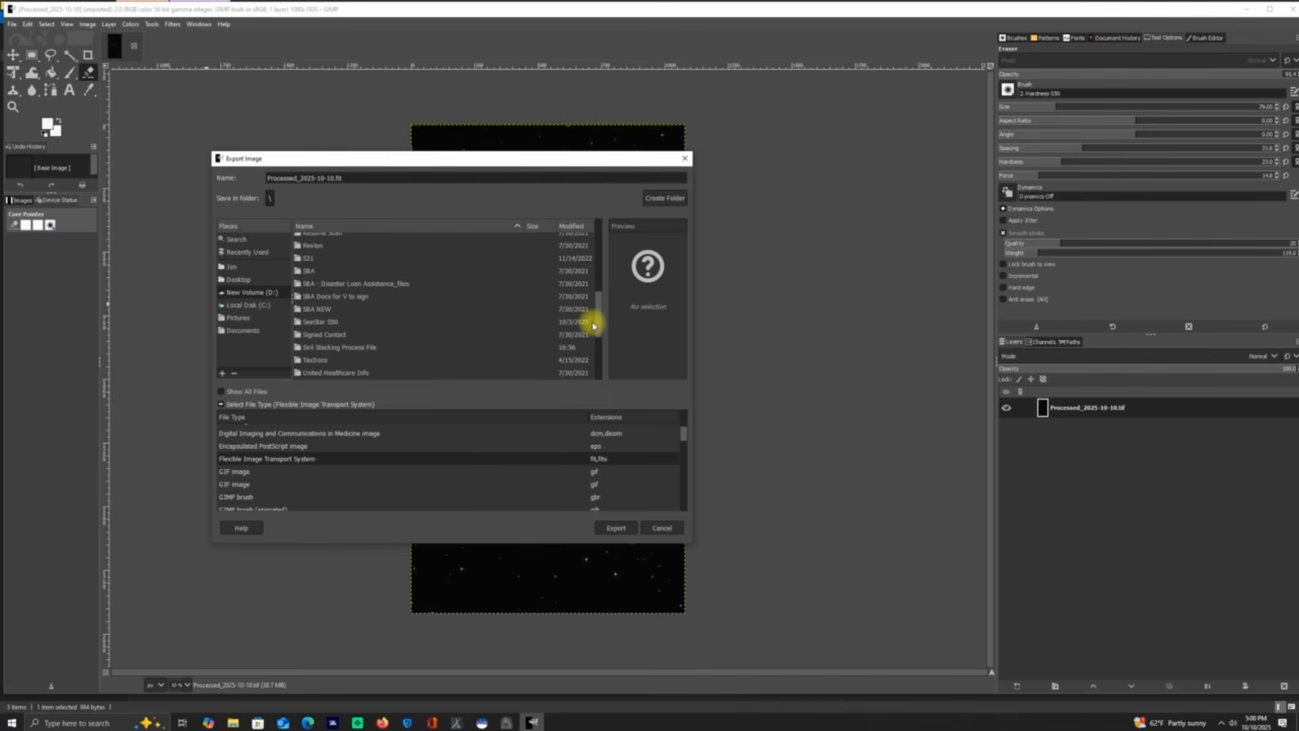
double_click(351, 346)
click(616, 527)
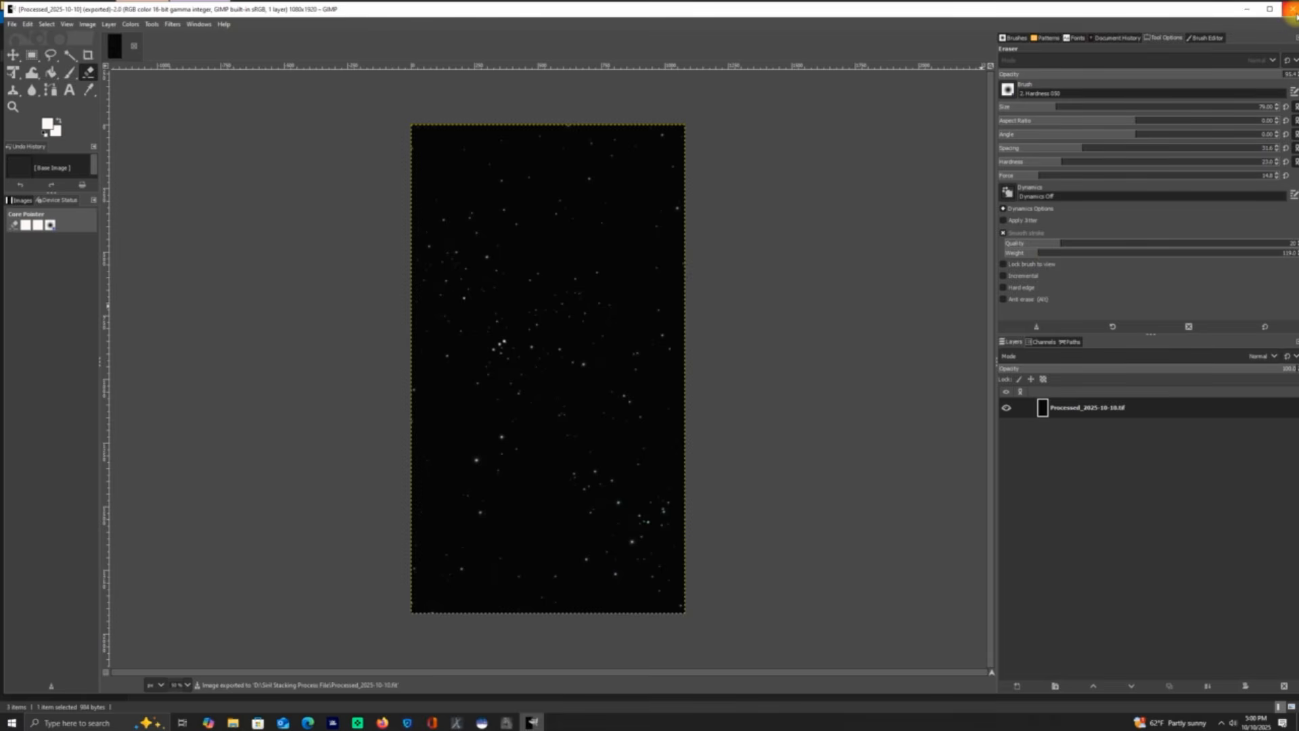
click(1292, 15)
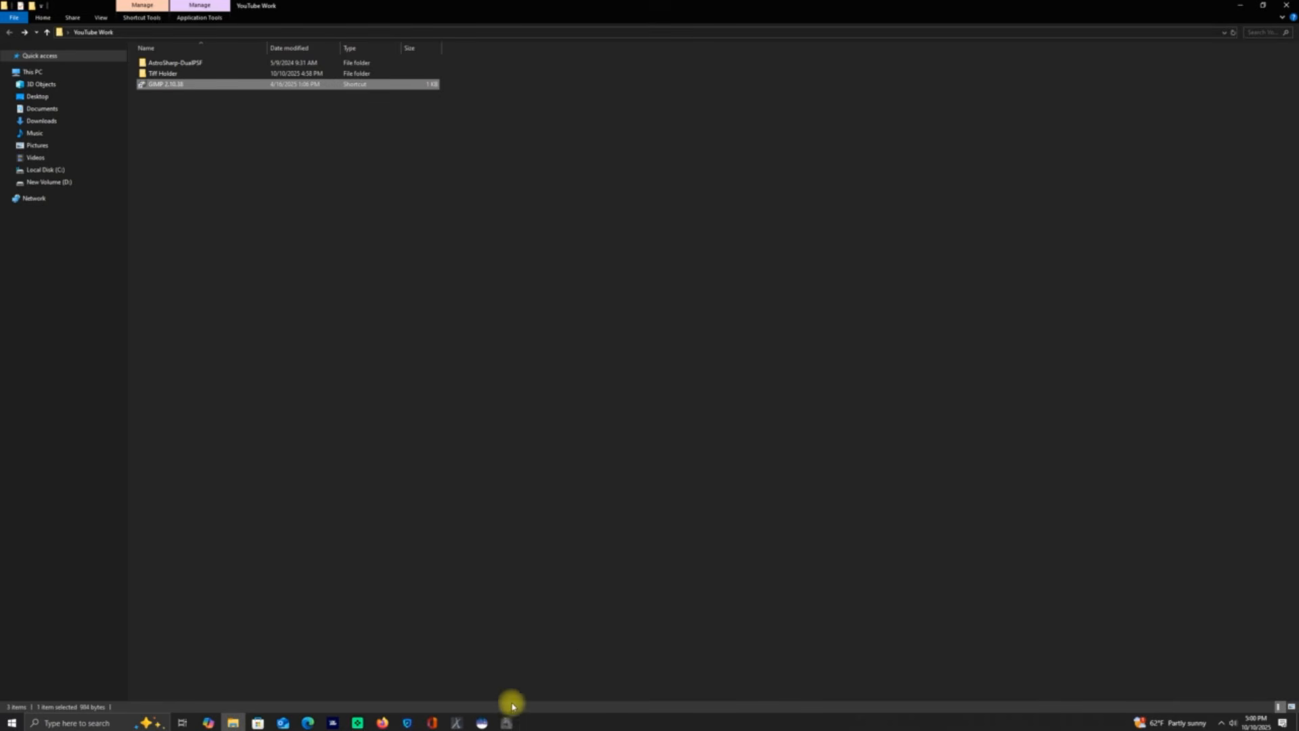
Step: Switch to Siril and open 1Processed_2025-10-10.fit from the Siril Stacking Process File folder
mouse_move(482, 723)
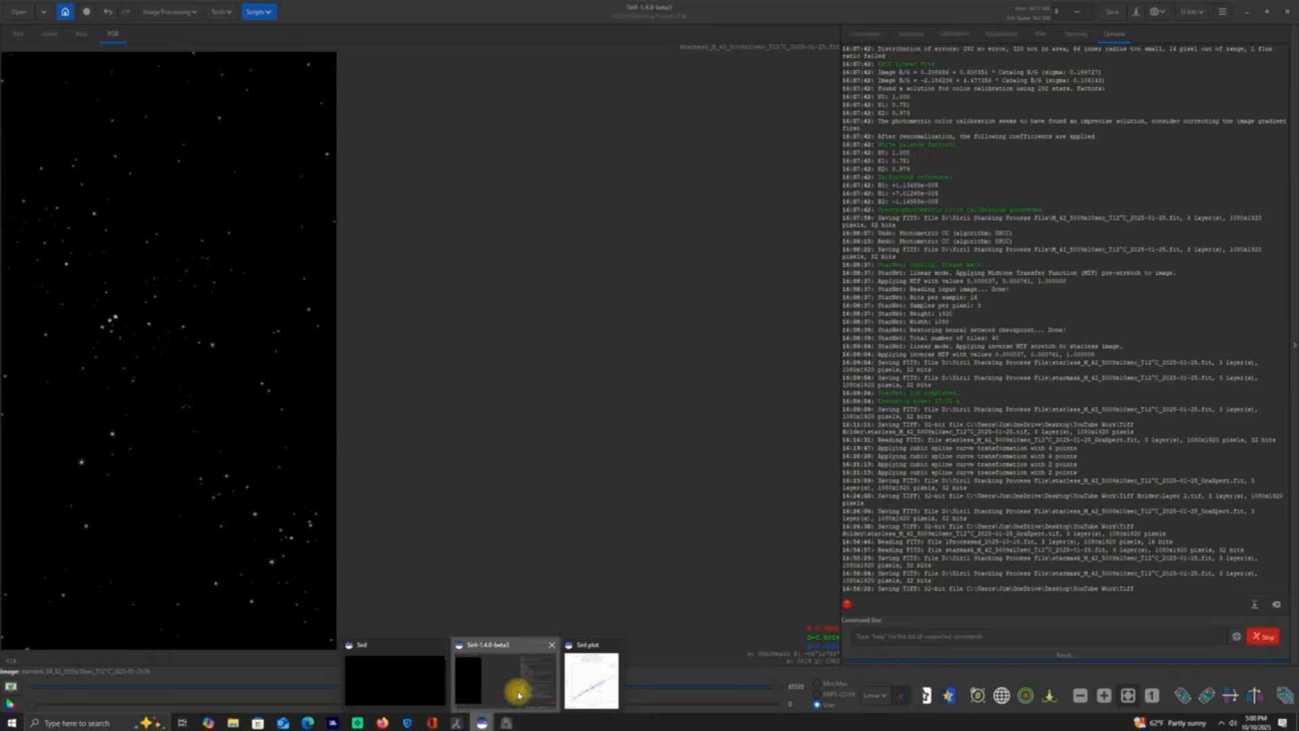
click(516, 696)
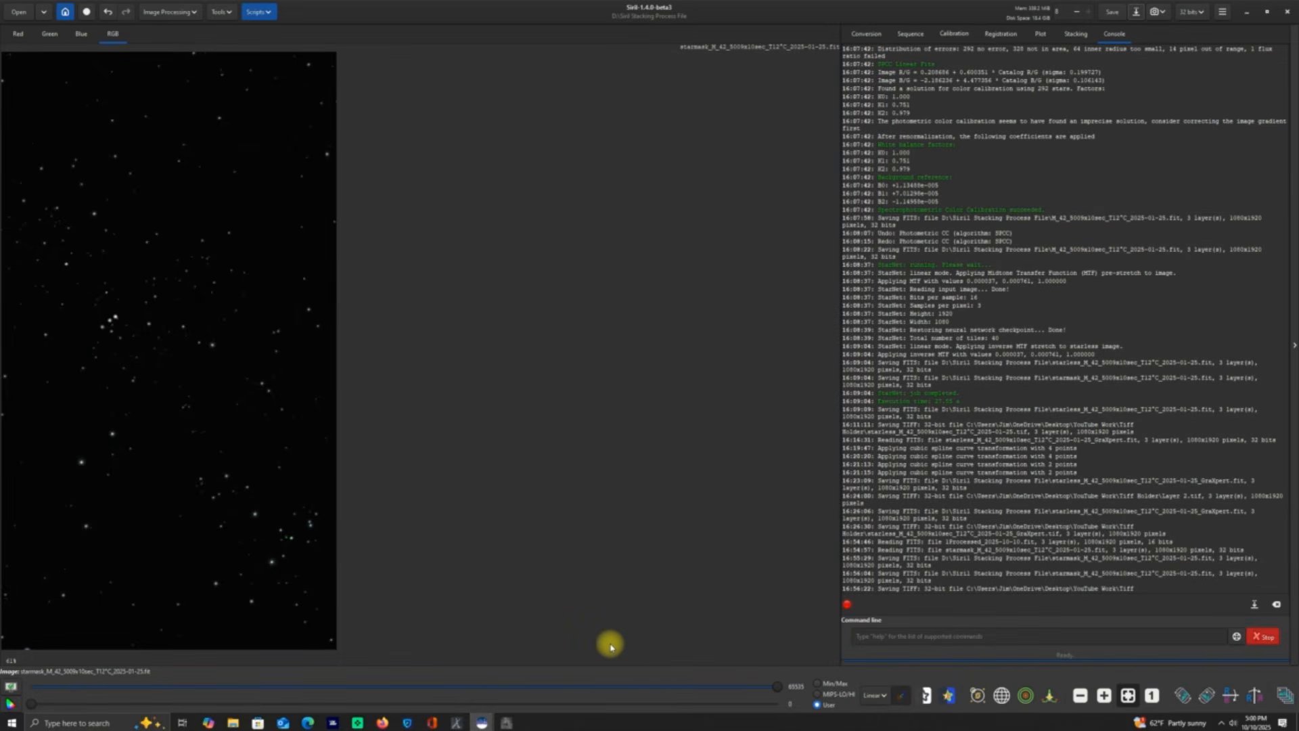
click(20, 13)
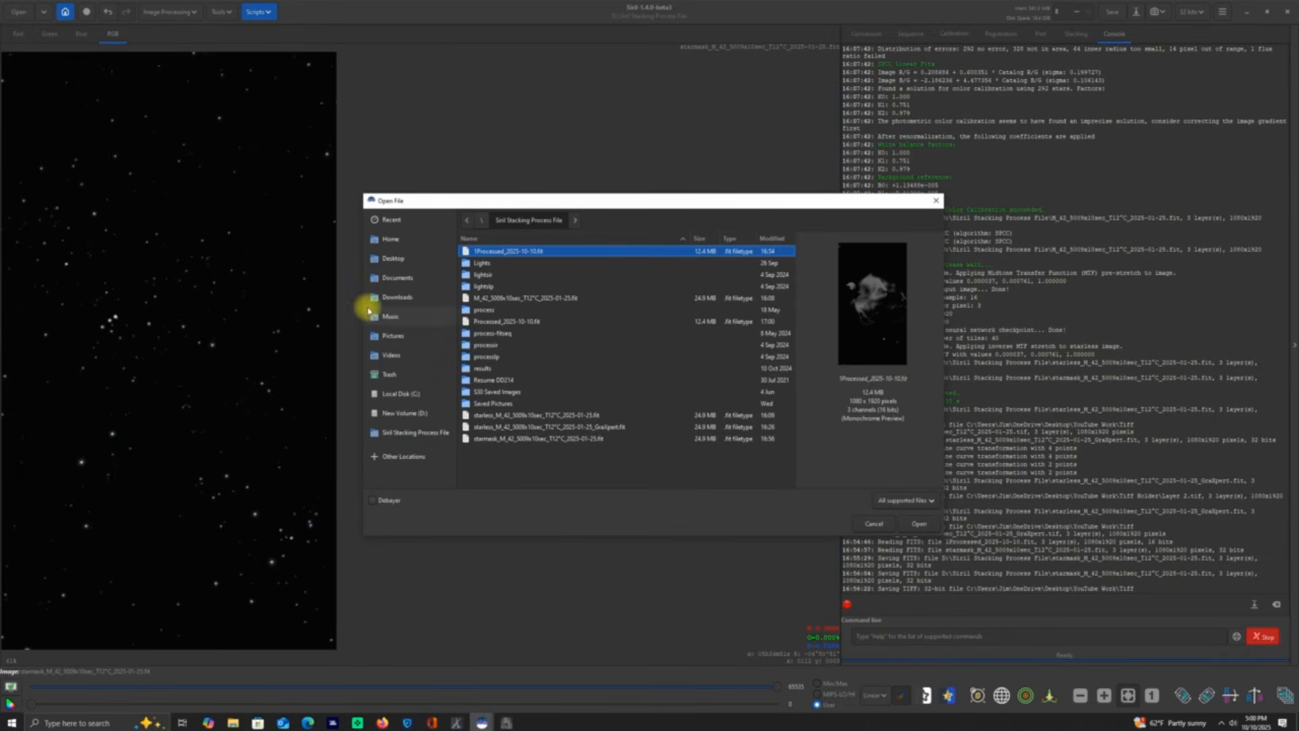
double_click(486, 255)
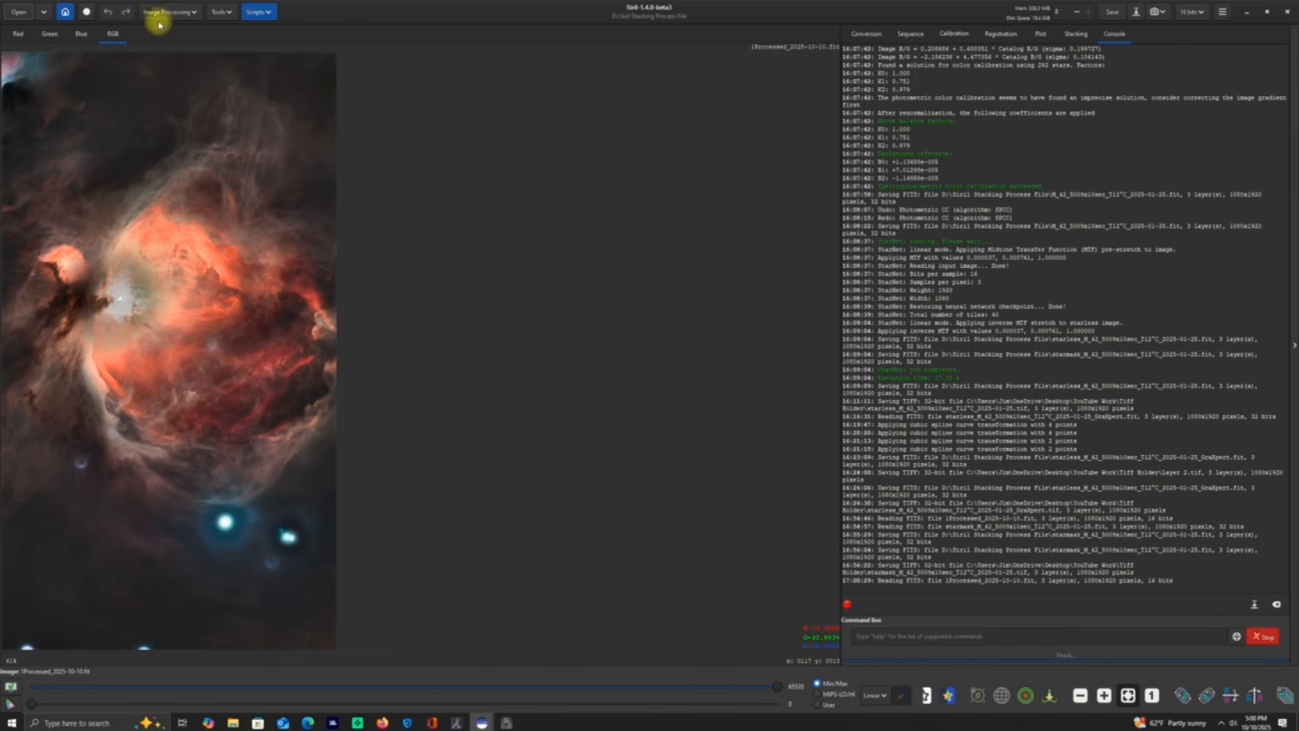
Step: Remove green noise from the starless nebula with Average Neutral protection and preserved lightness, and save the image
click(192, 19)
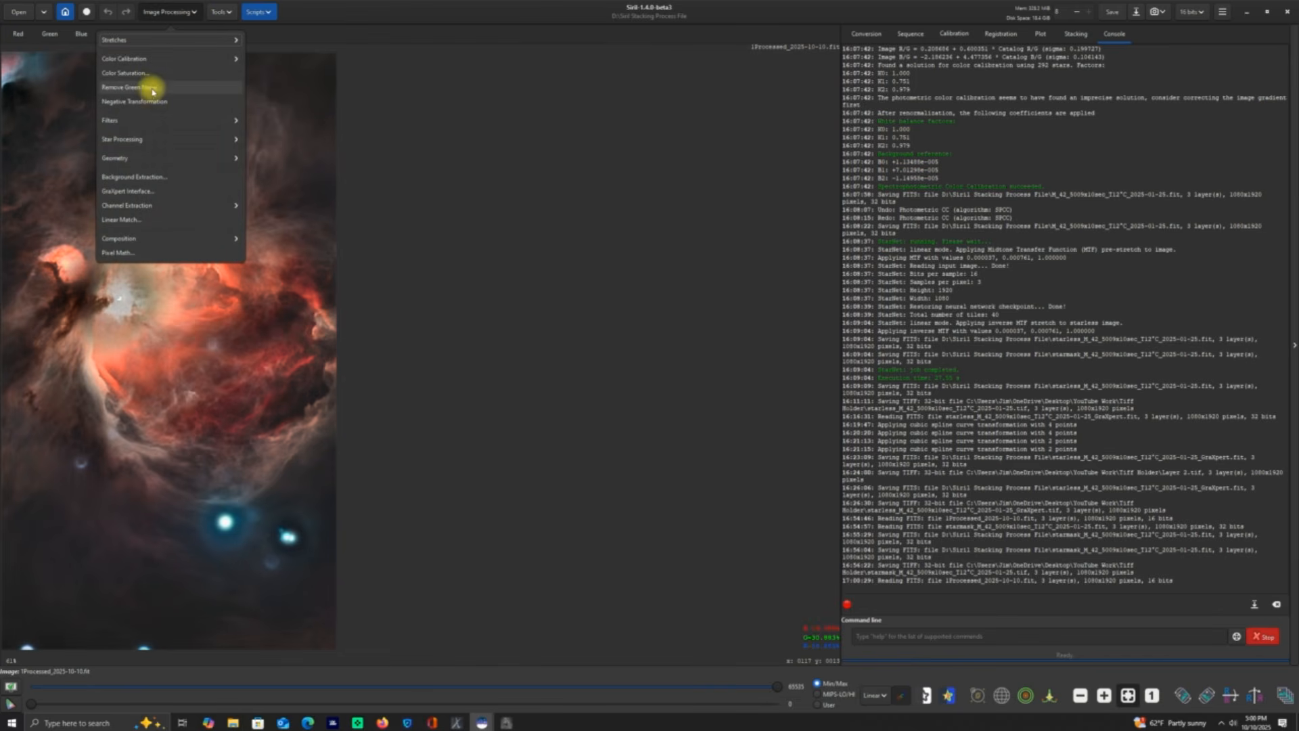
click(152, 93)
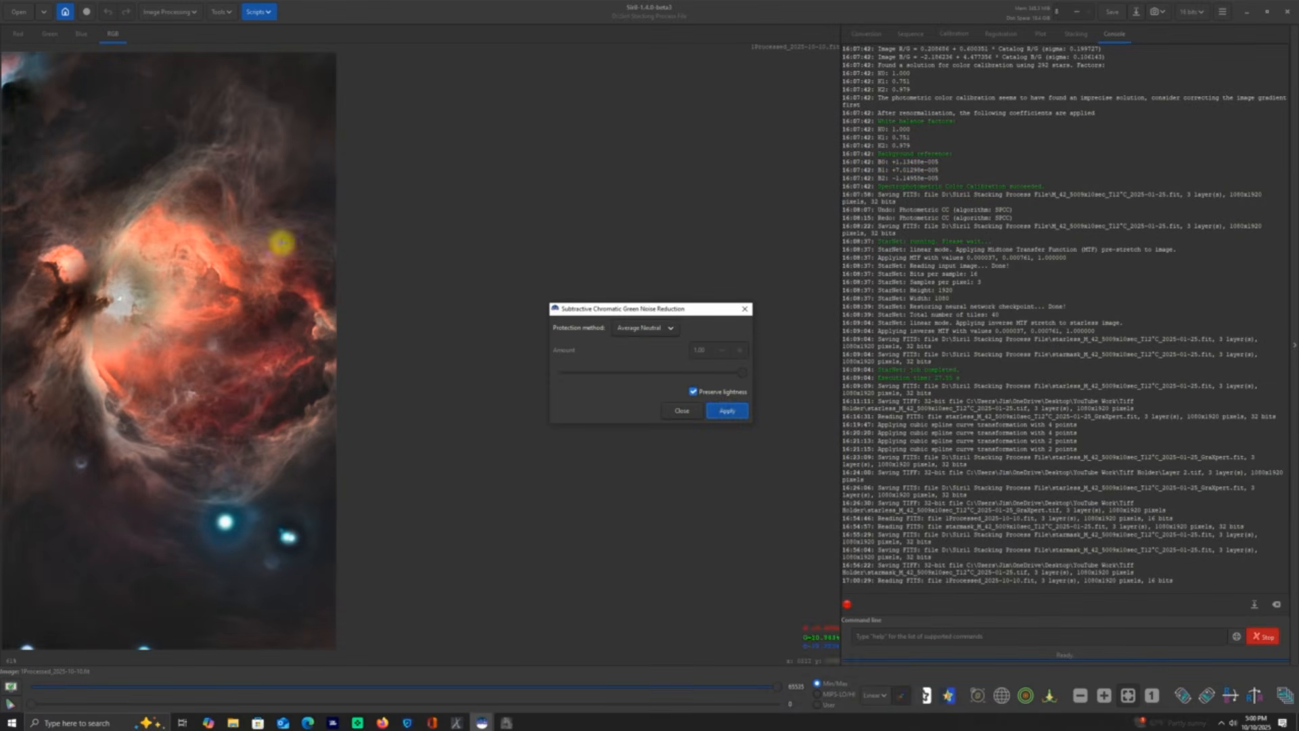
click(724, 410)
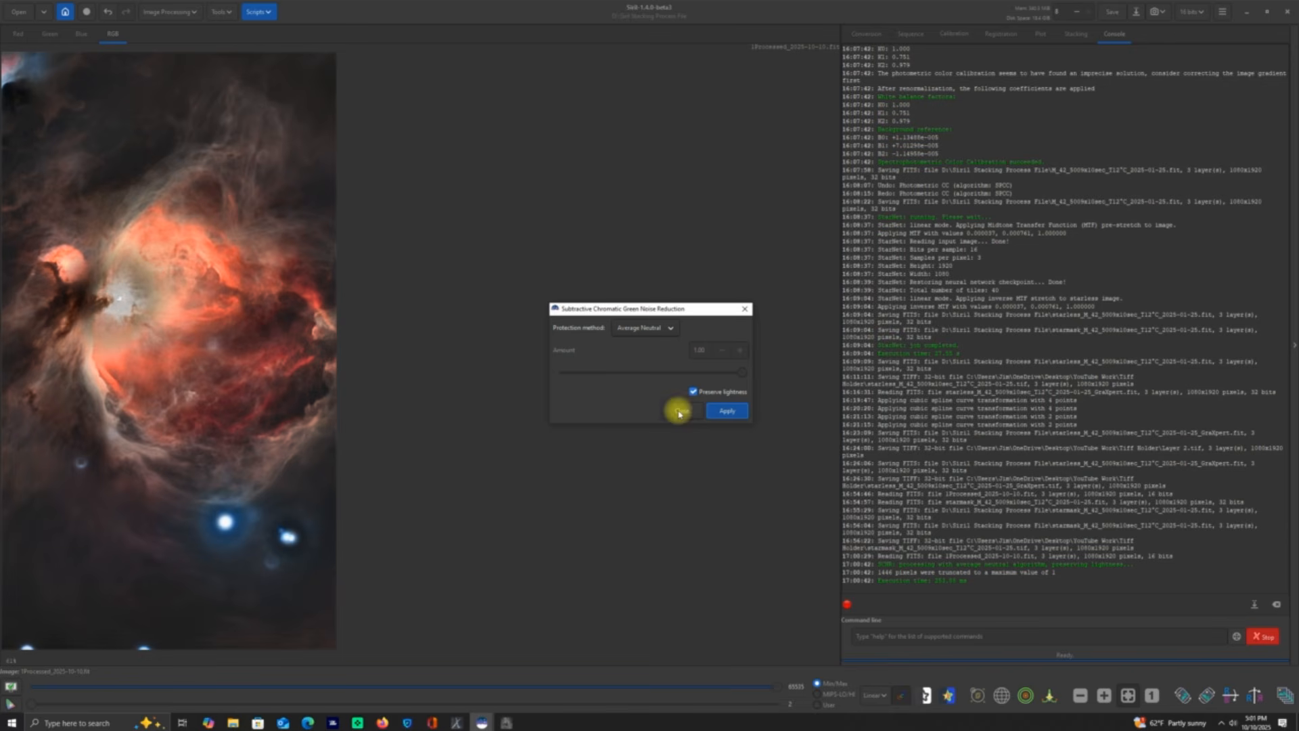
click(682, 410)
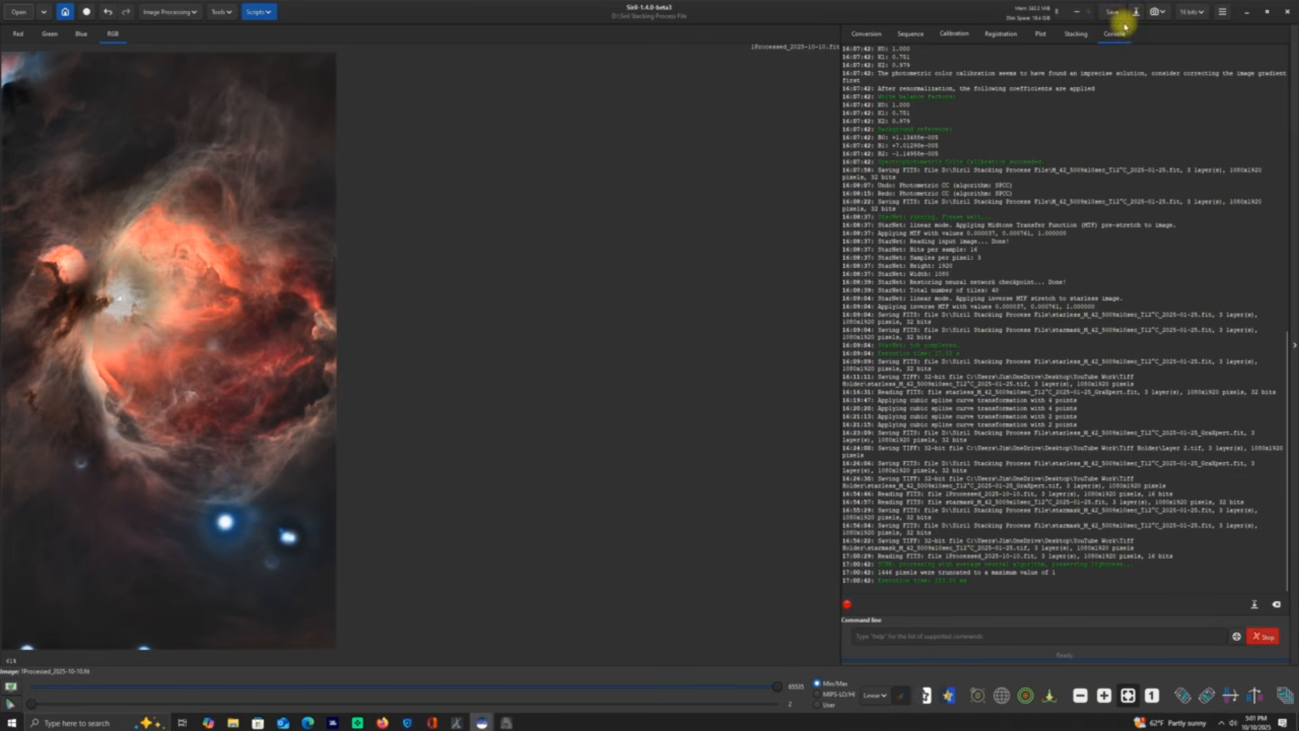
click(1112, 11)
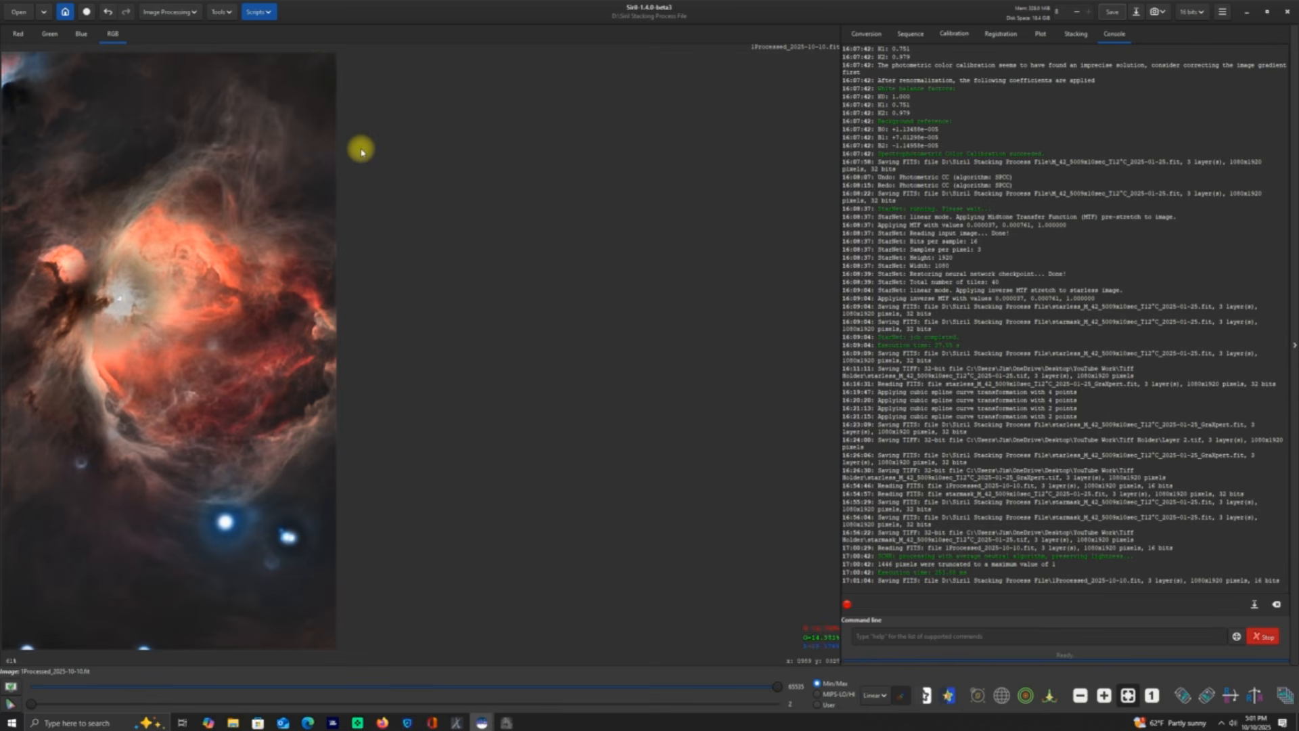
click(192, 12)
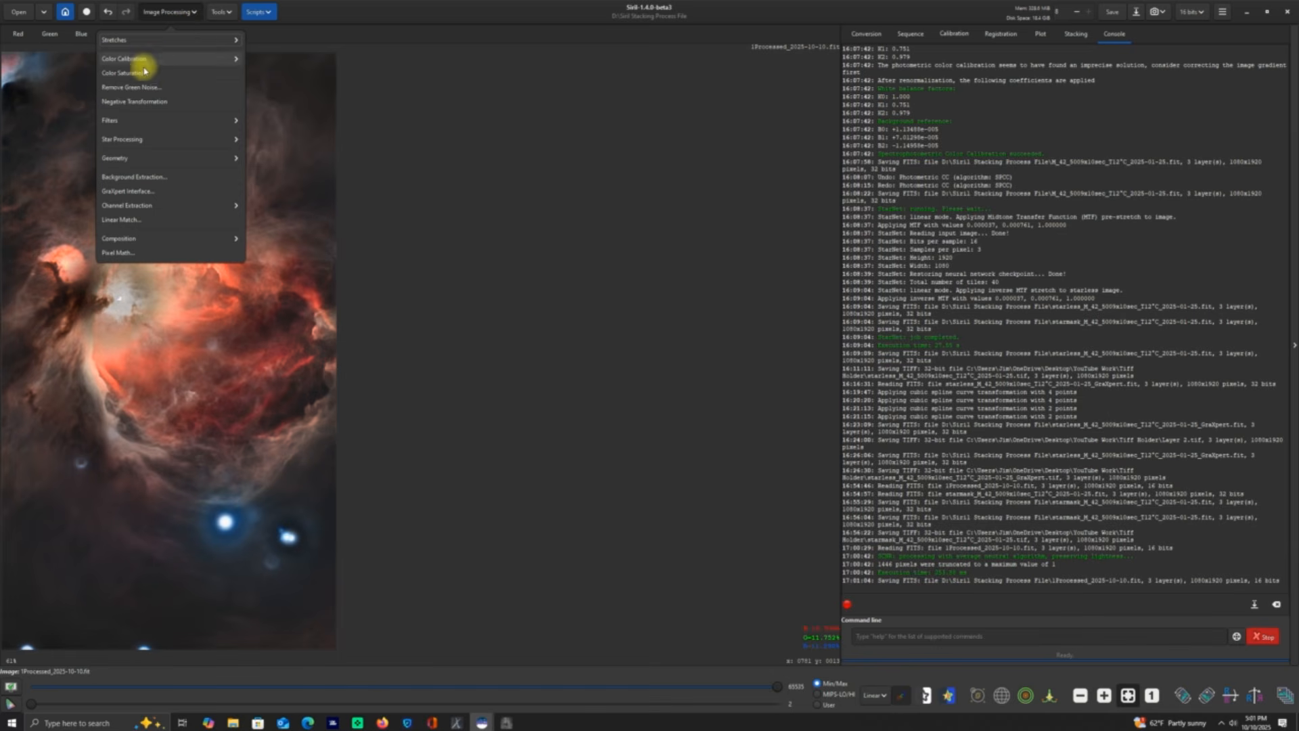
click(400, 151)
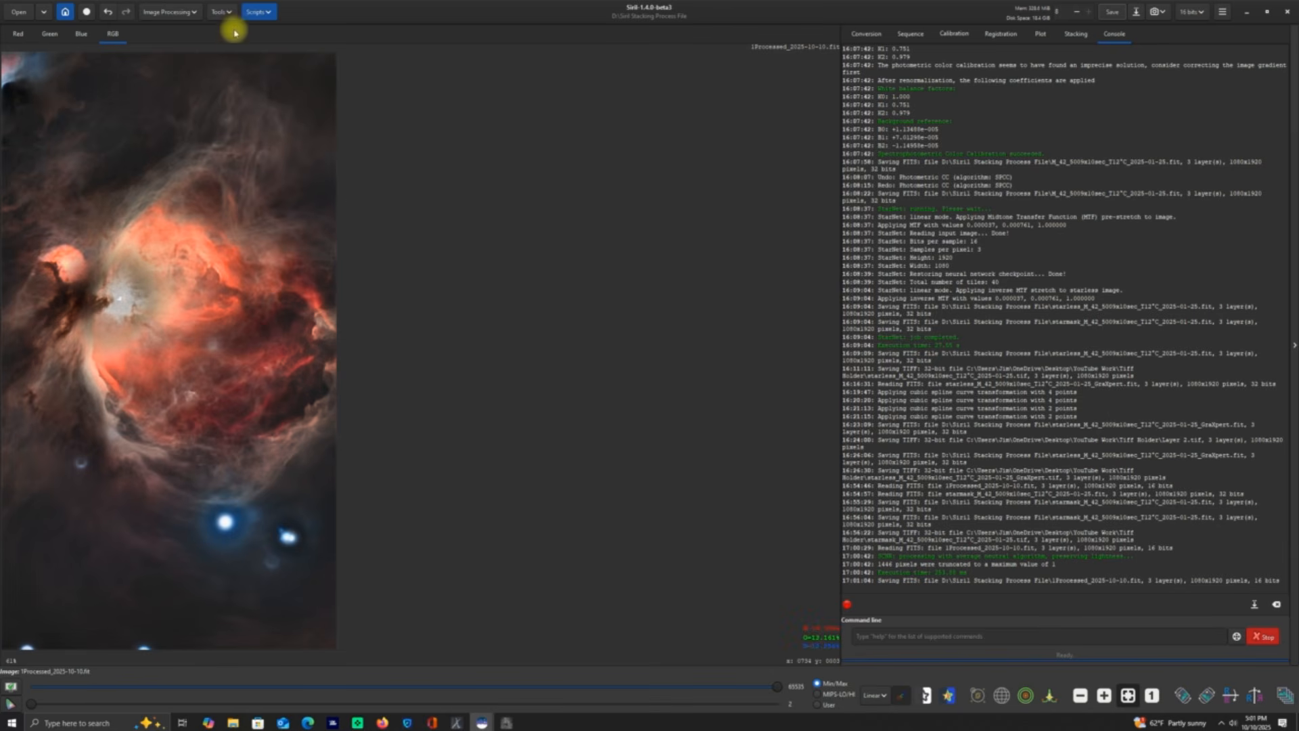
Step: Run the HDR_multiscale.py Python processing script on the nebula image and maximize its window
click(274, 18)
mouse_move(274, 46)
mouse_move(374, 46)
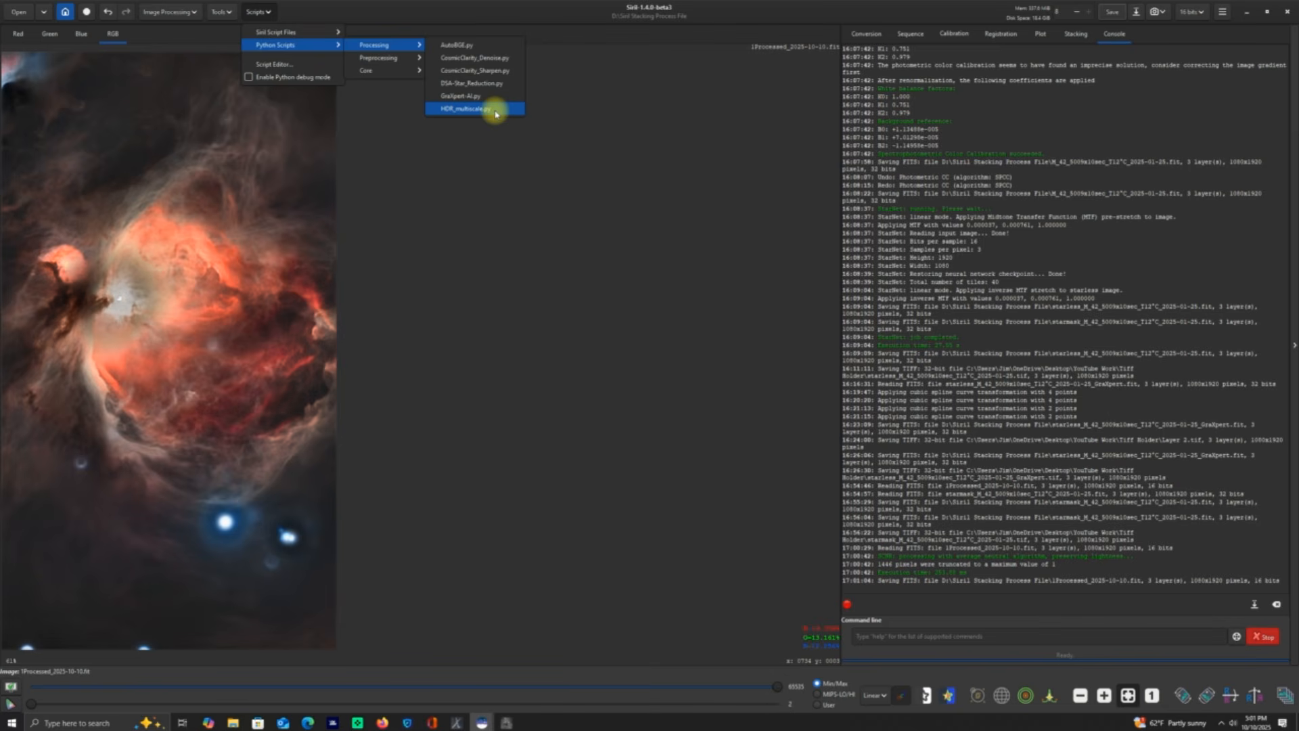
click(497, 110)
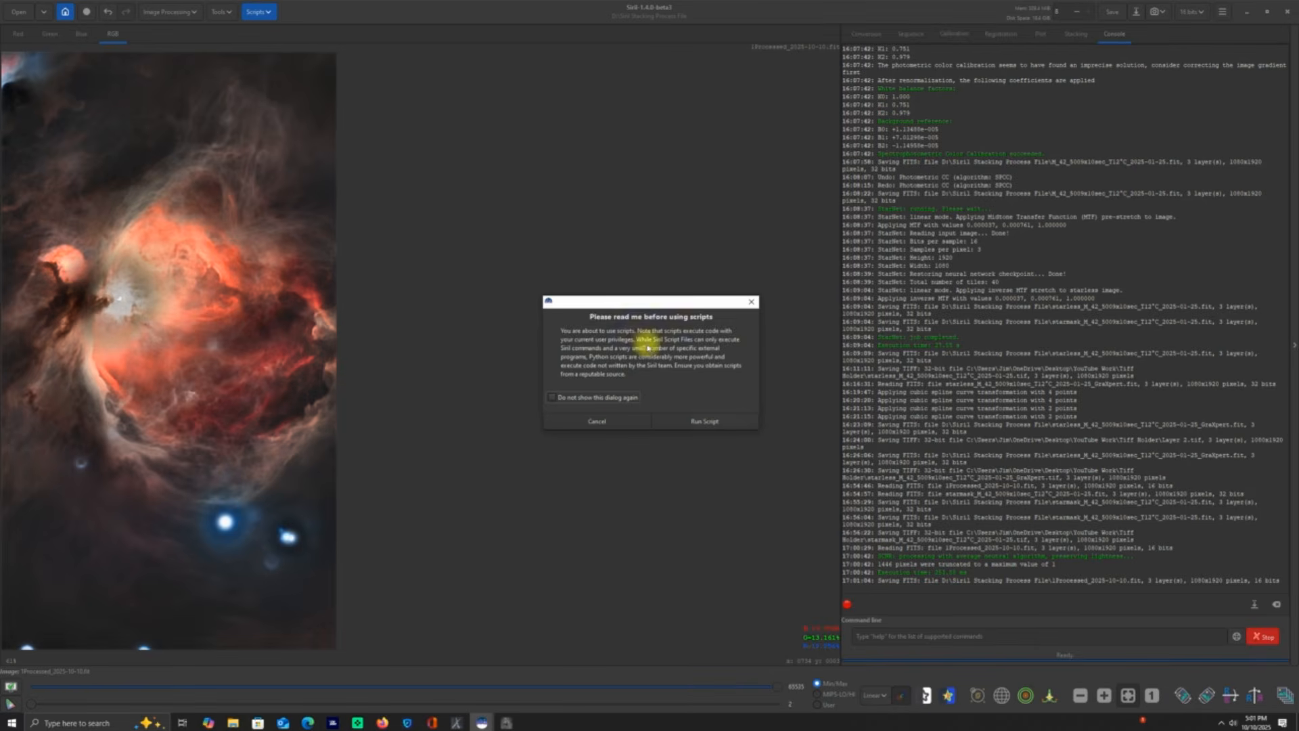
click(708, 419)
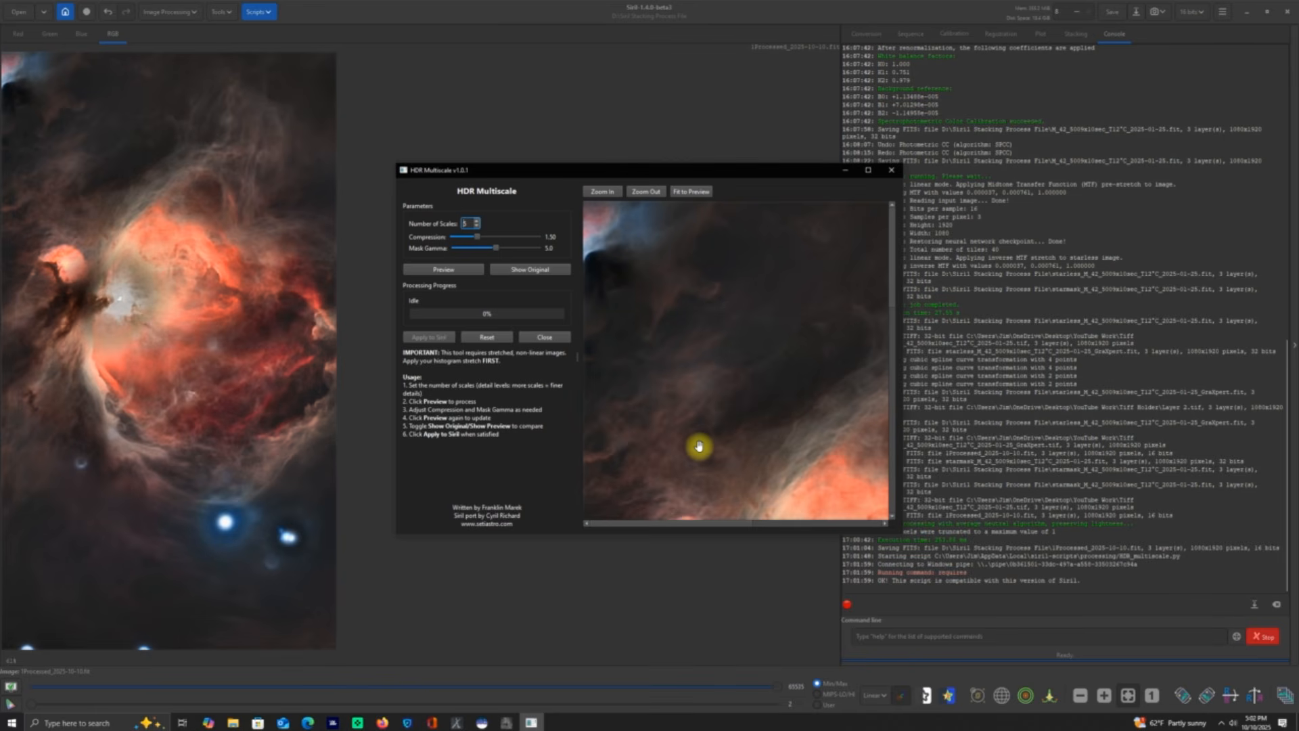
click(868, 170)
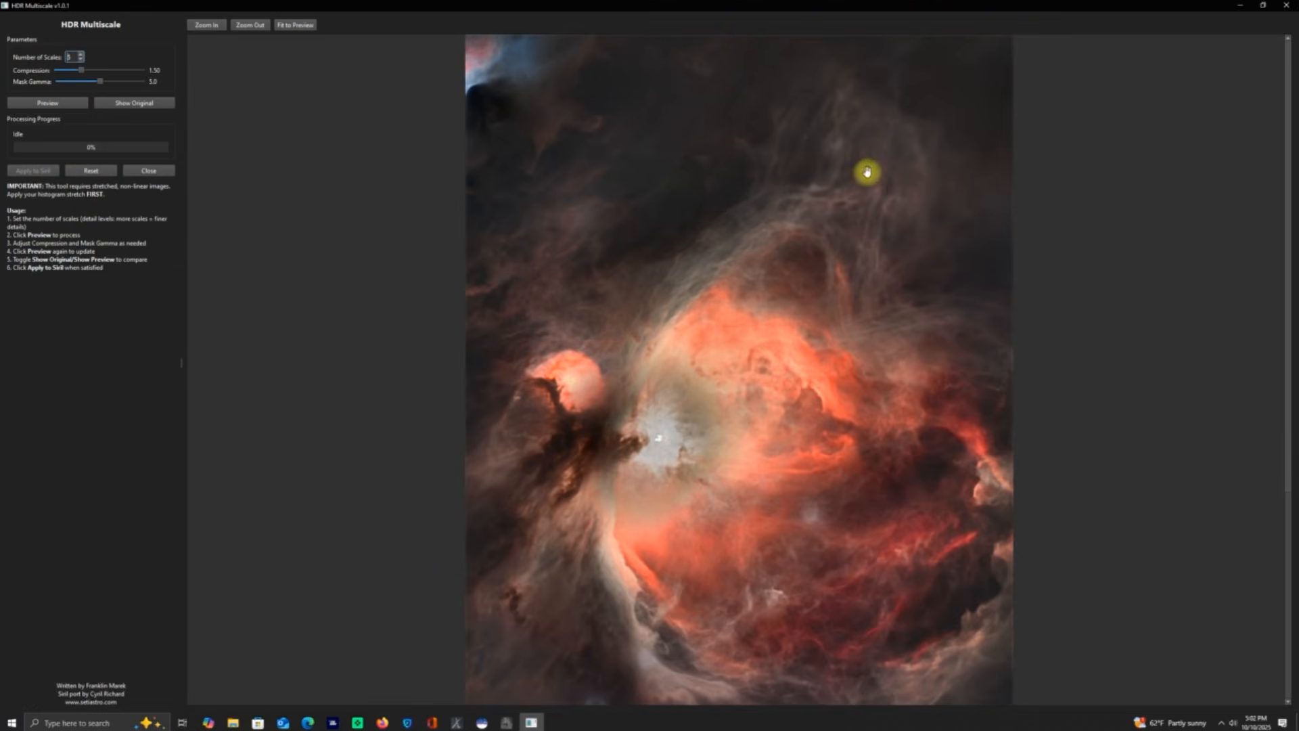
Step: Fit the nebula to the preview area, preview the HDR effect at Compression 1.50 and Mask Gamma 5.0, and compare it with the original
click(295, 25)
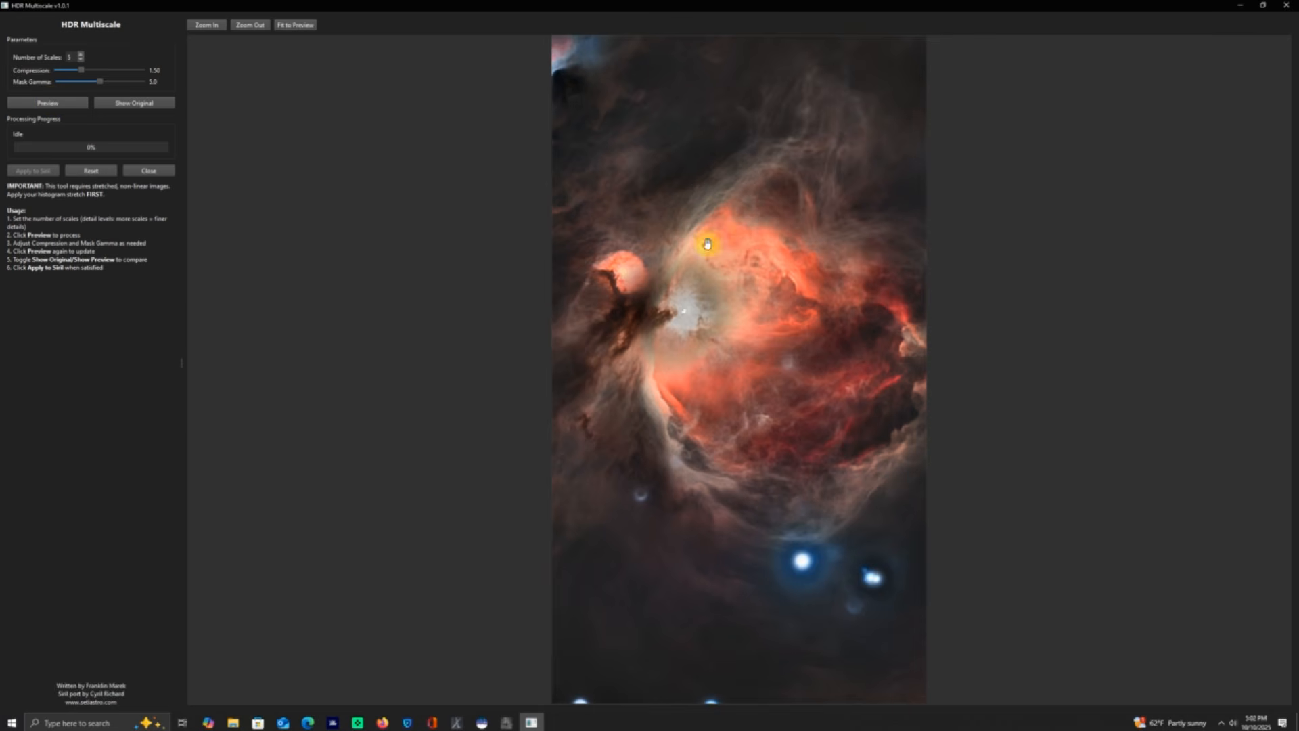
click(52, 107)
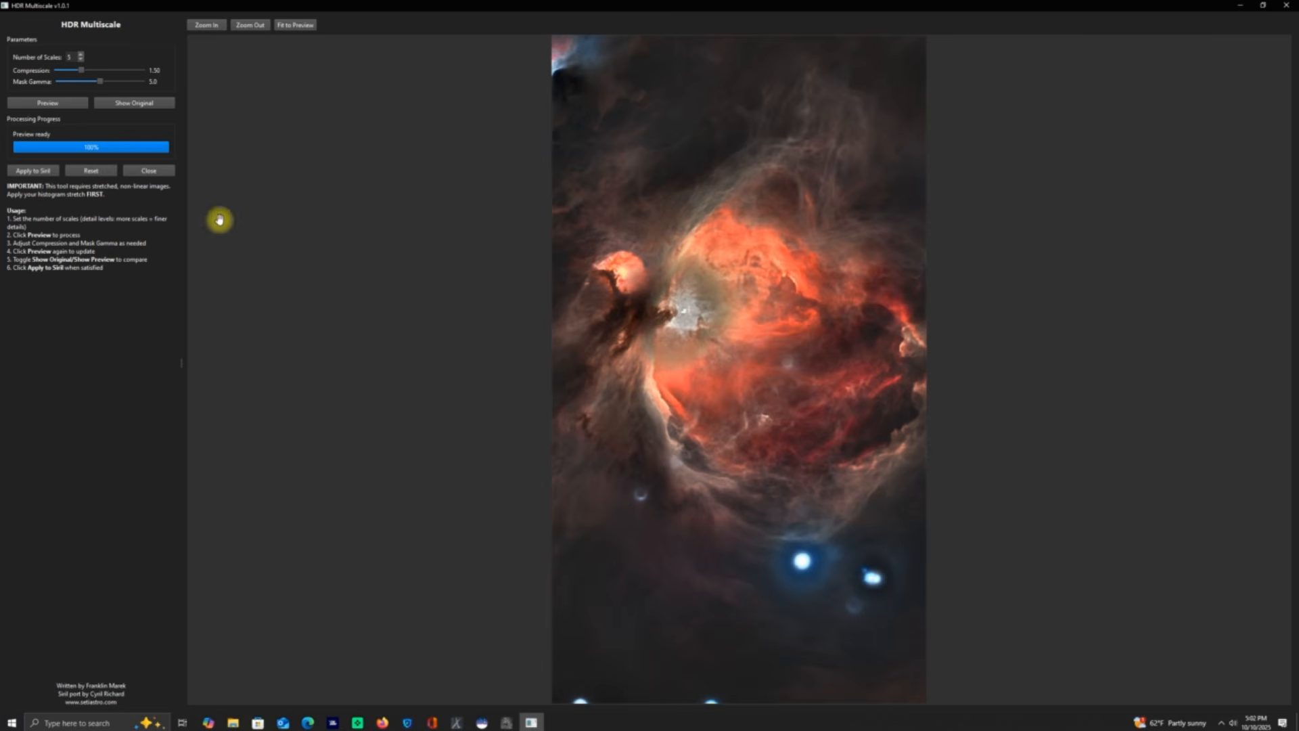
click(136, 104)
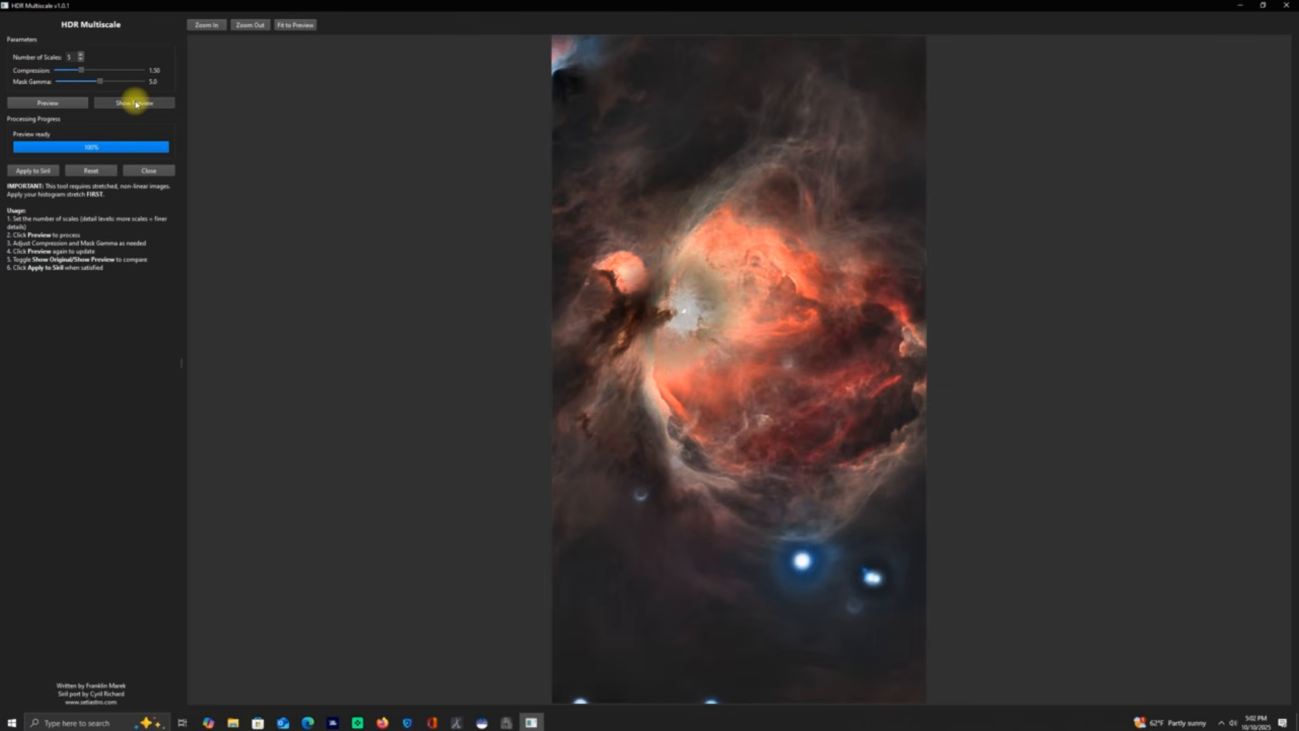
Step: Try Compression 3.57 and Mask Gamma 8.7, generating the preview and comparing it with the original nebula
mouse_move(100, 82)
mouse_down()
mouse_move(131, 83)
mouse_move(116, 74)
mouse_up()
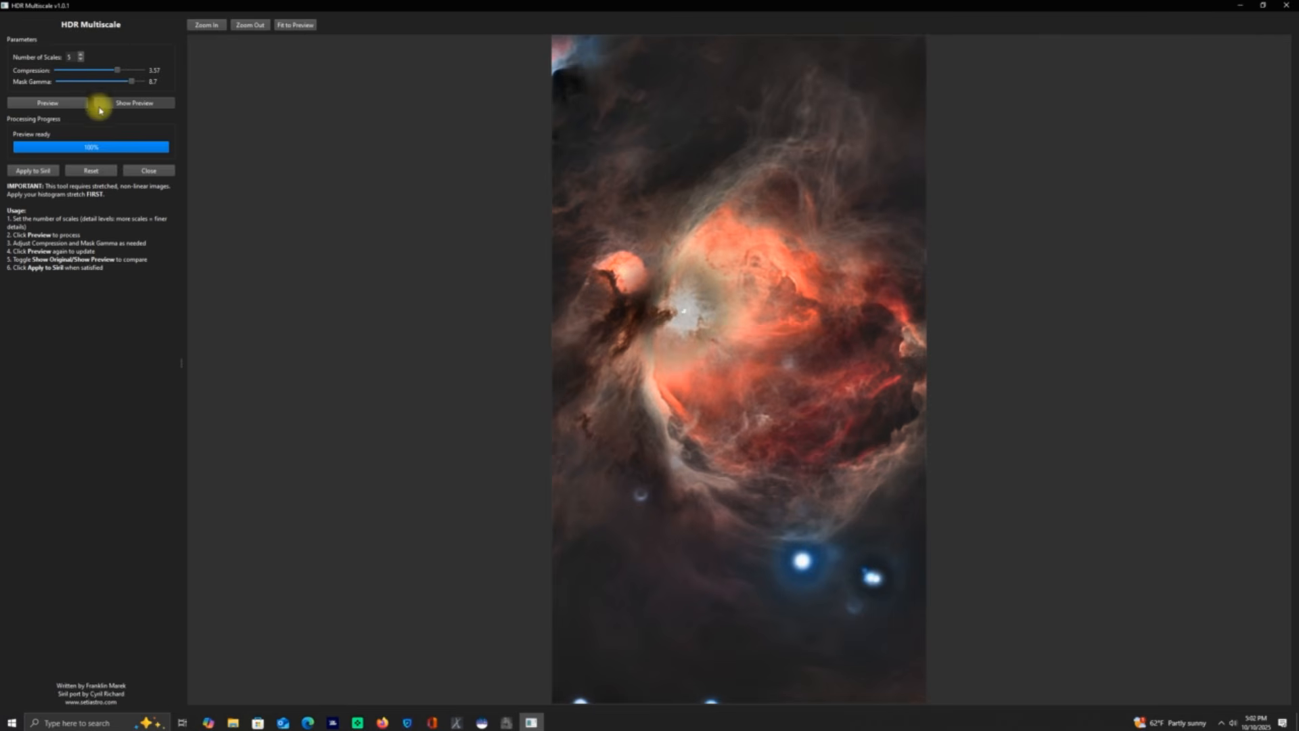
click(52, 104)
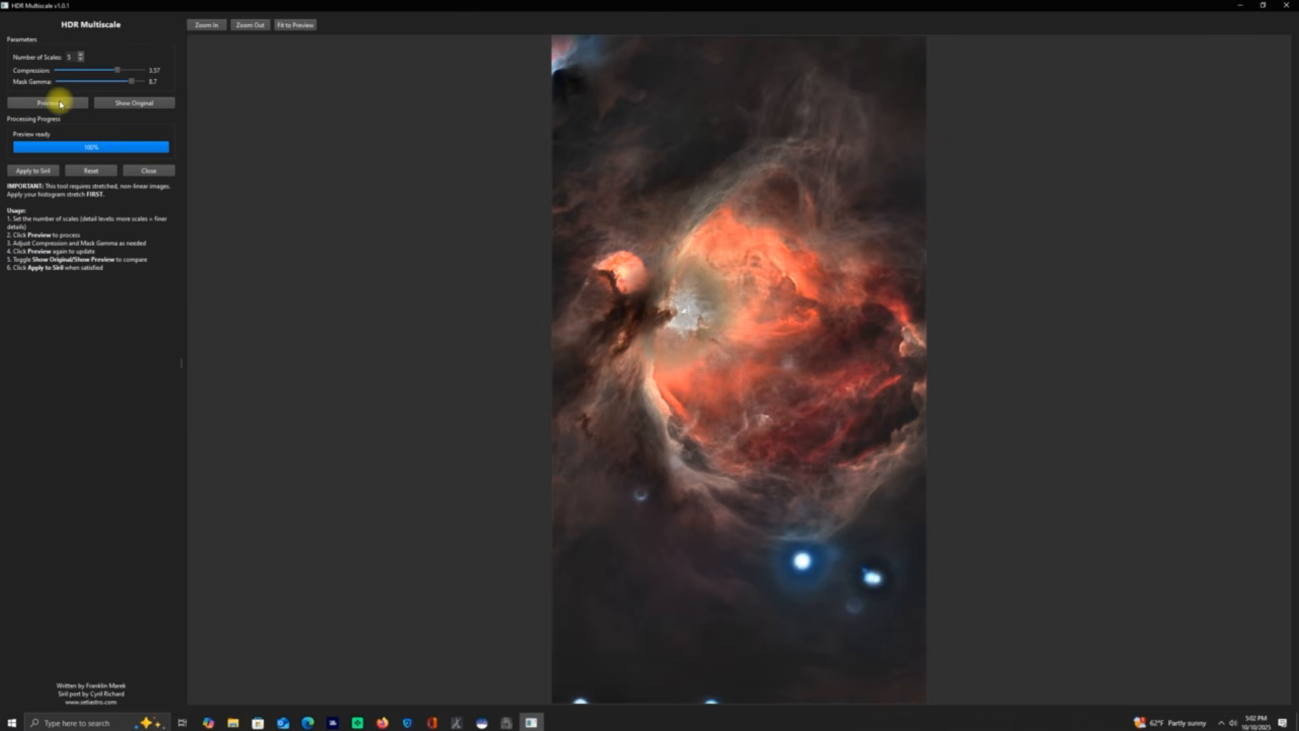
click(118, 102)
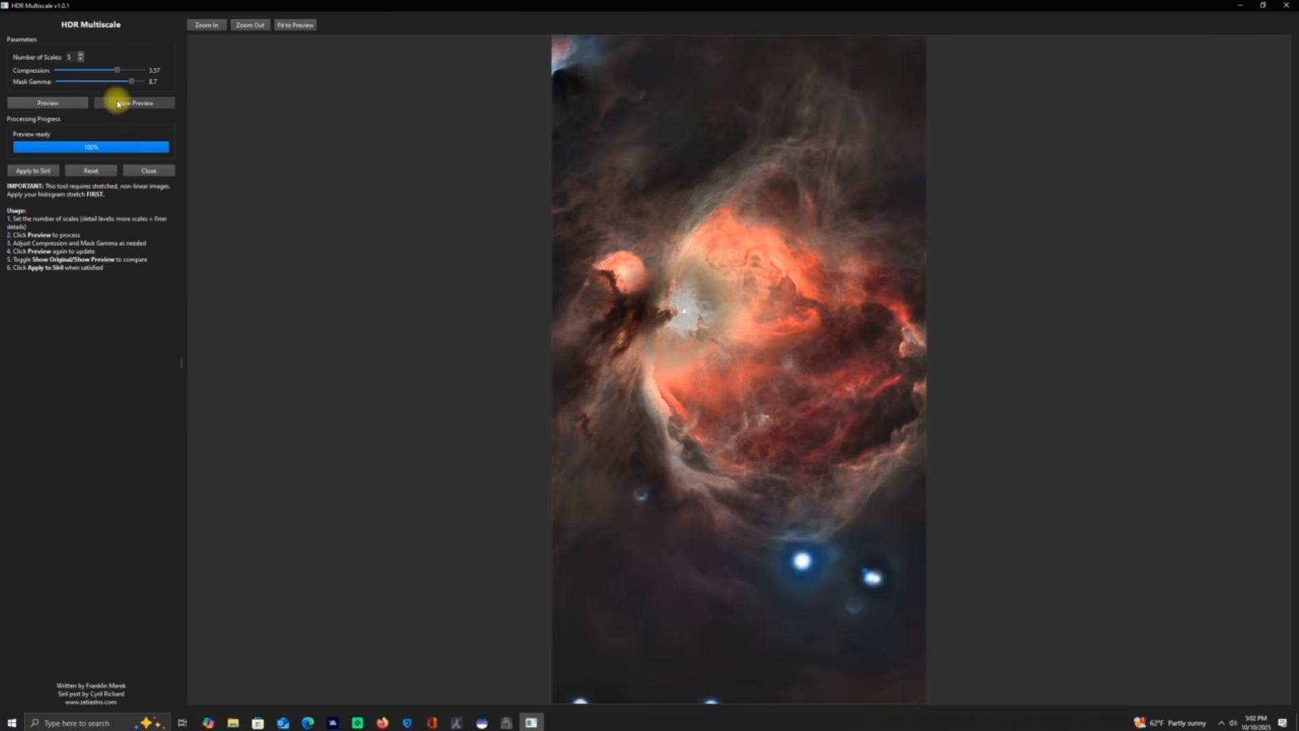
click(54, 104)
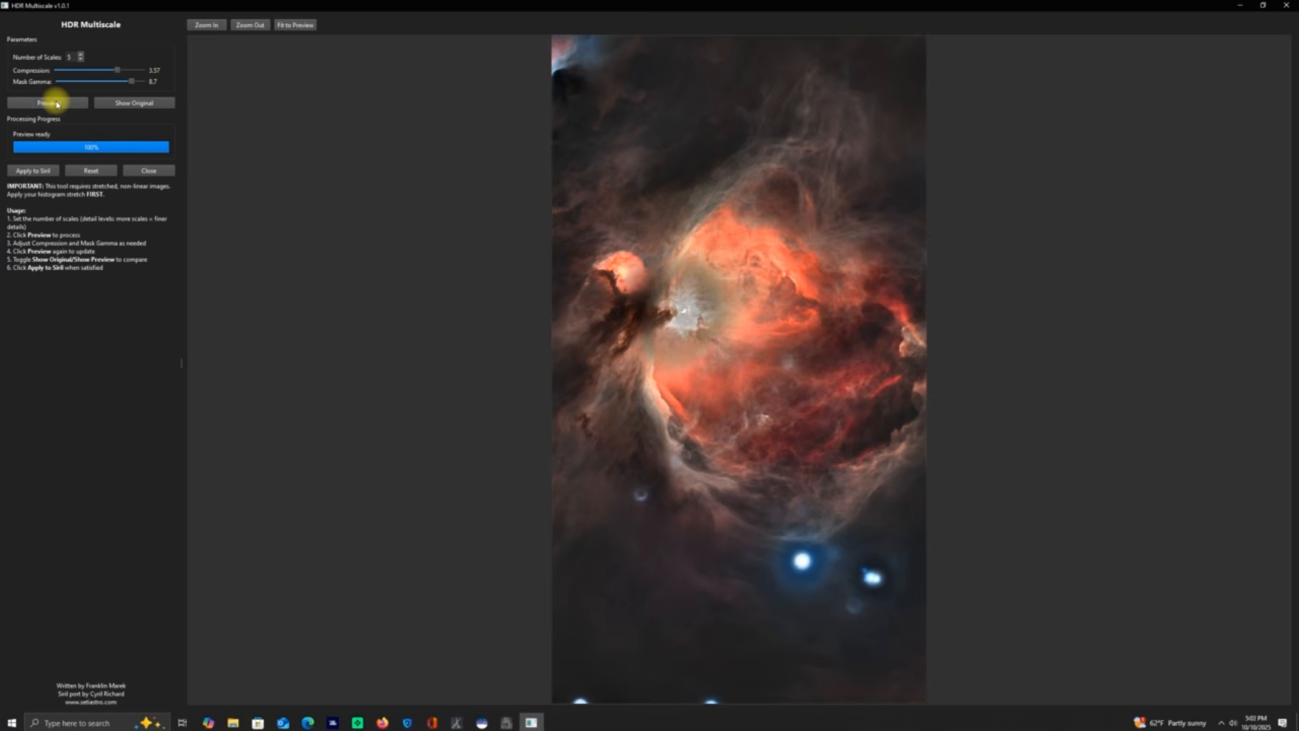
click(121, 102)
Step: Set Compression to 4.04 and Mask Gamma to 9.5, preview the result, and apply it to the Siril image
drag(132, 81, 125, 70)
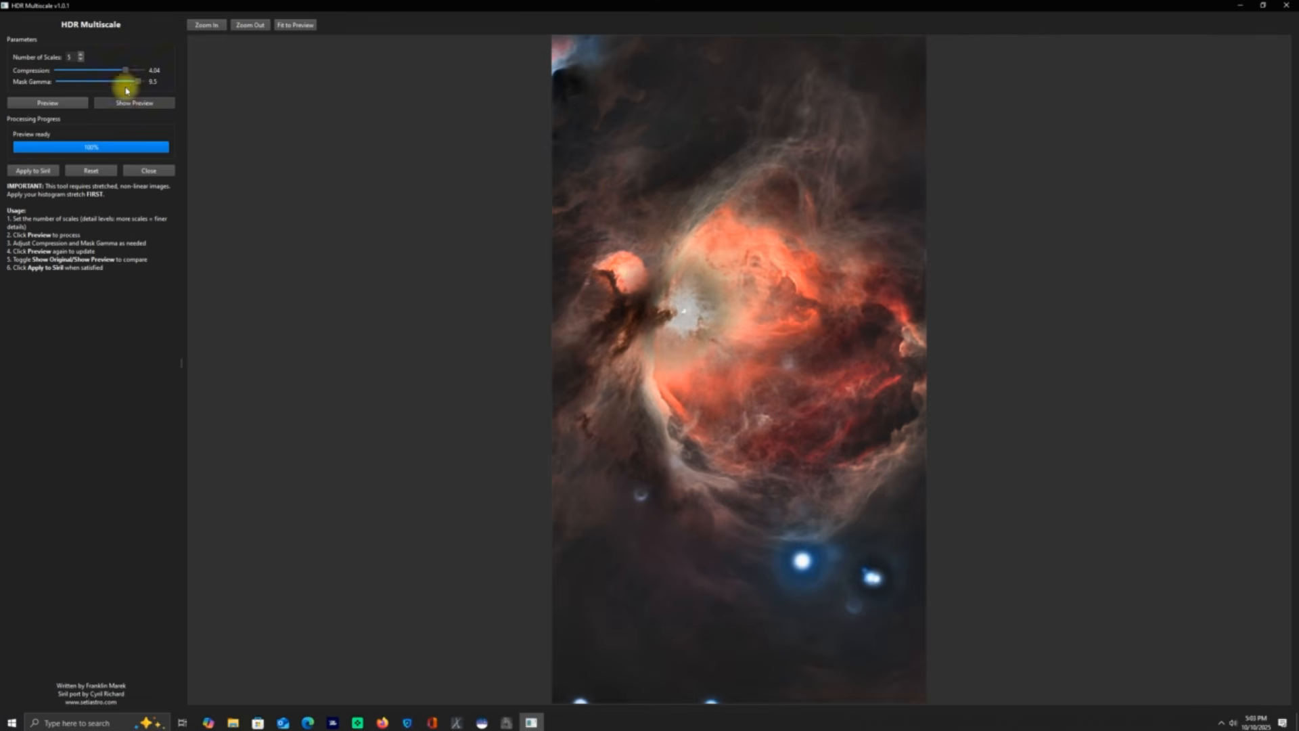
click(61, 103)
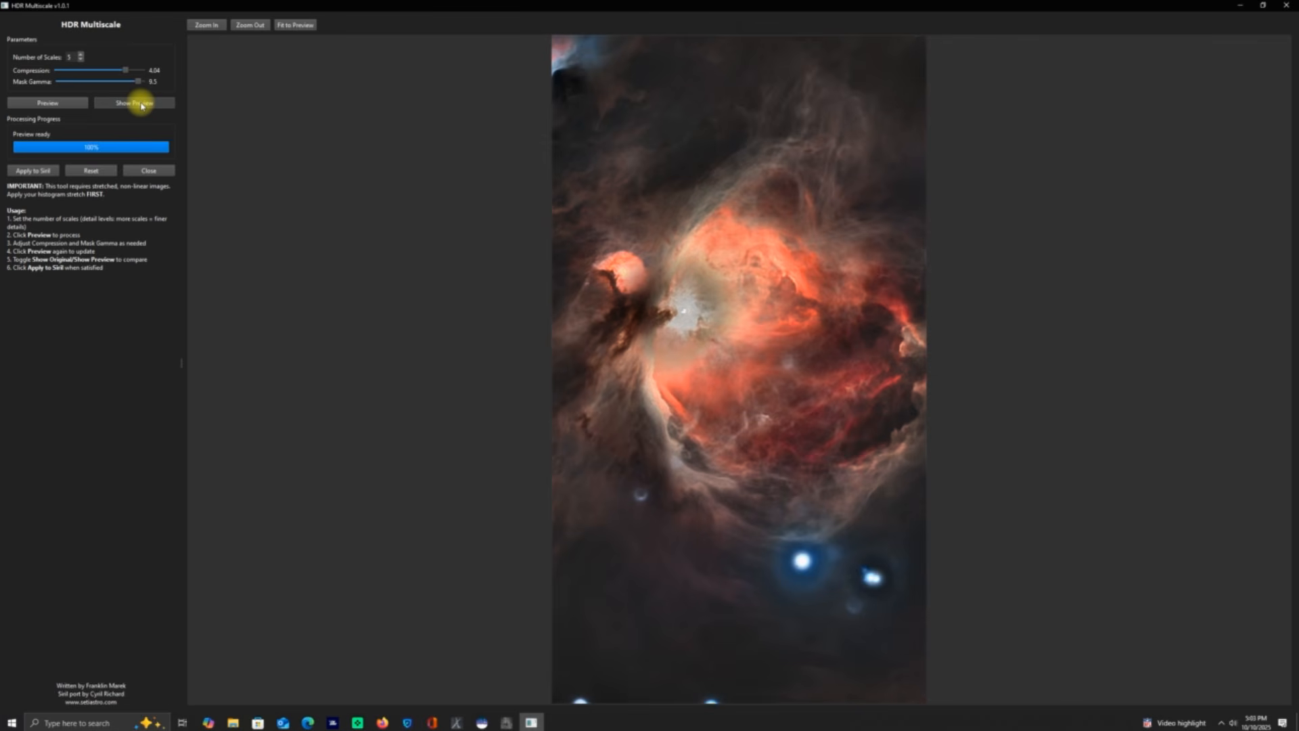
click(63, 105)
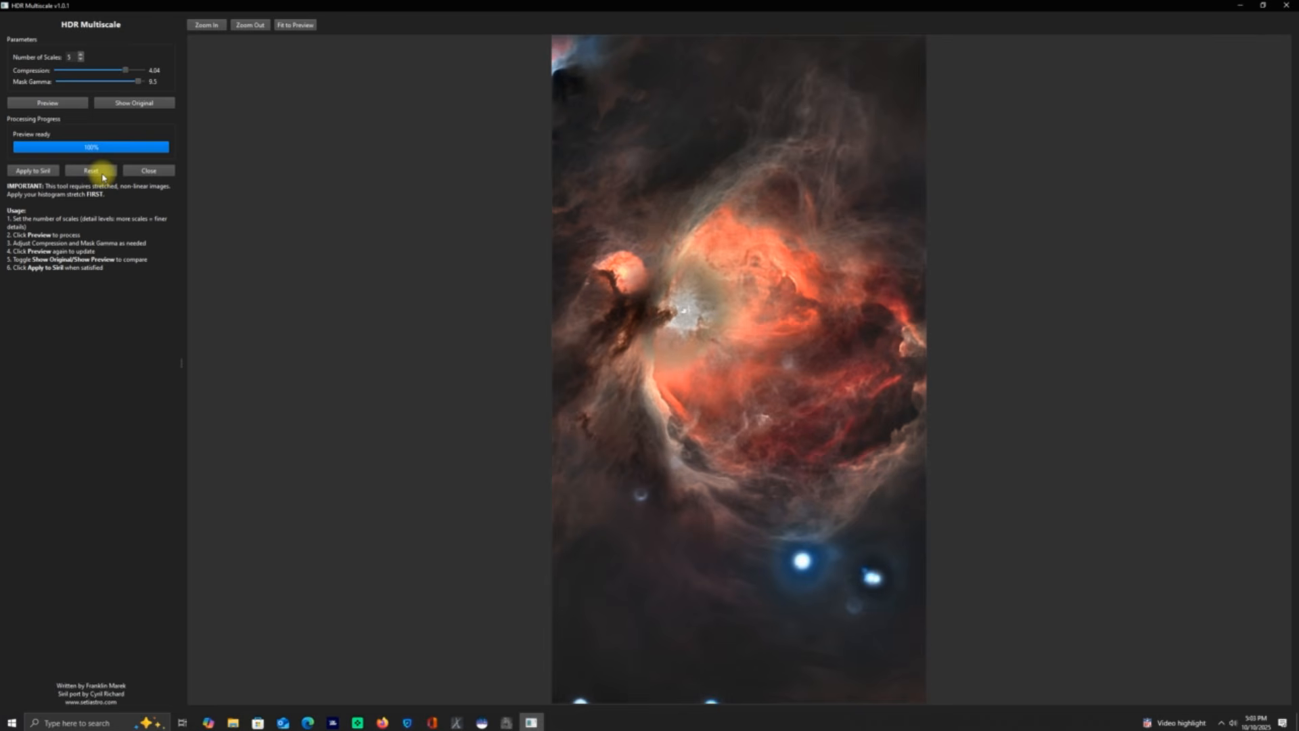
click(39, 173)
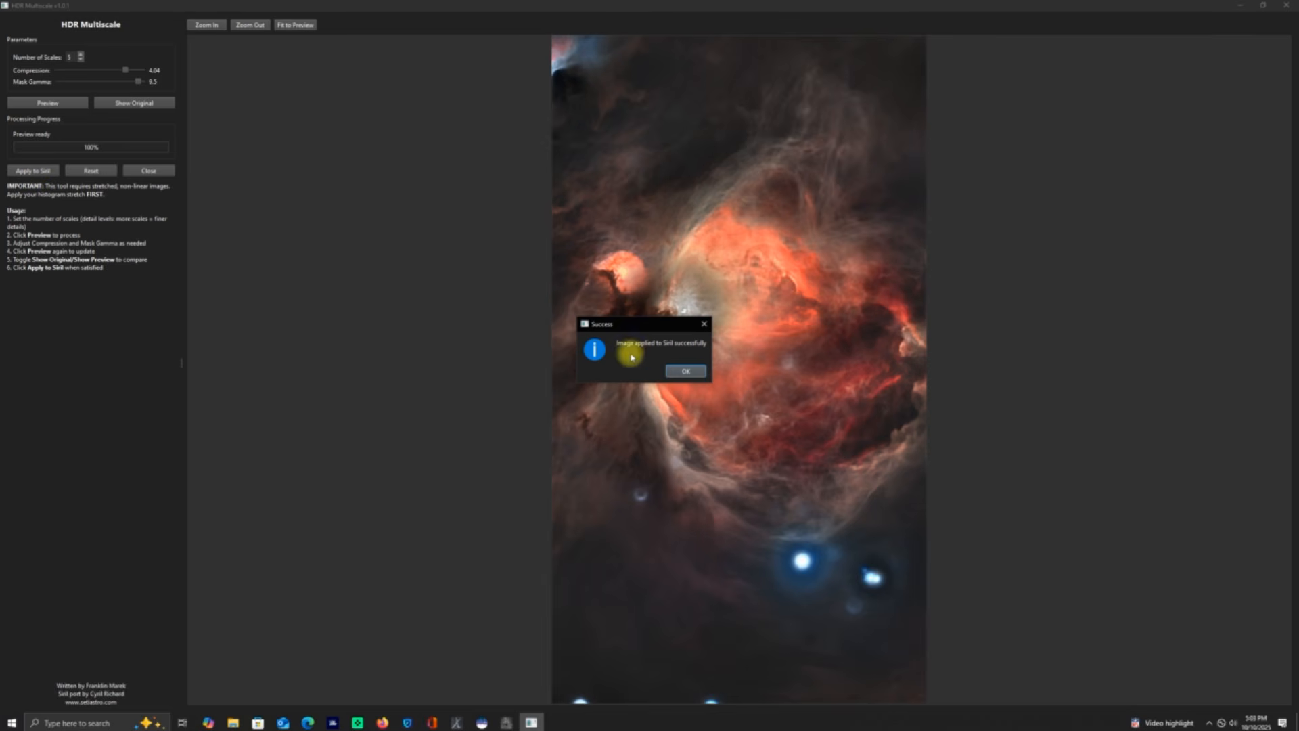
click(688, 370)
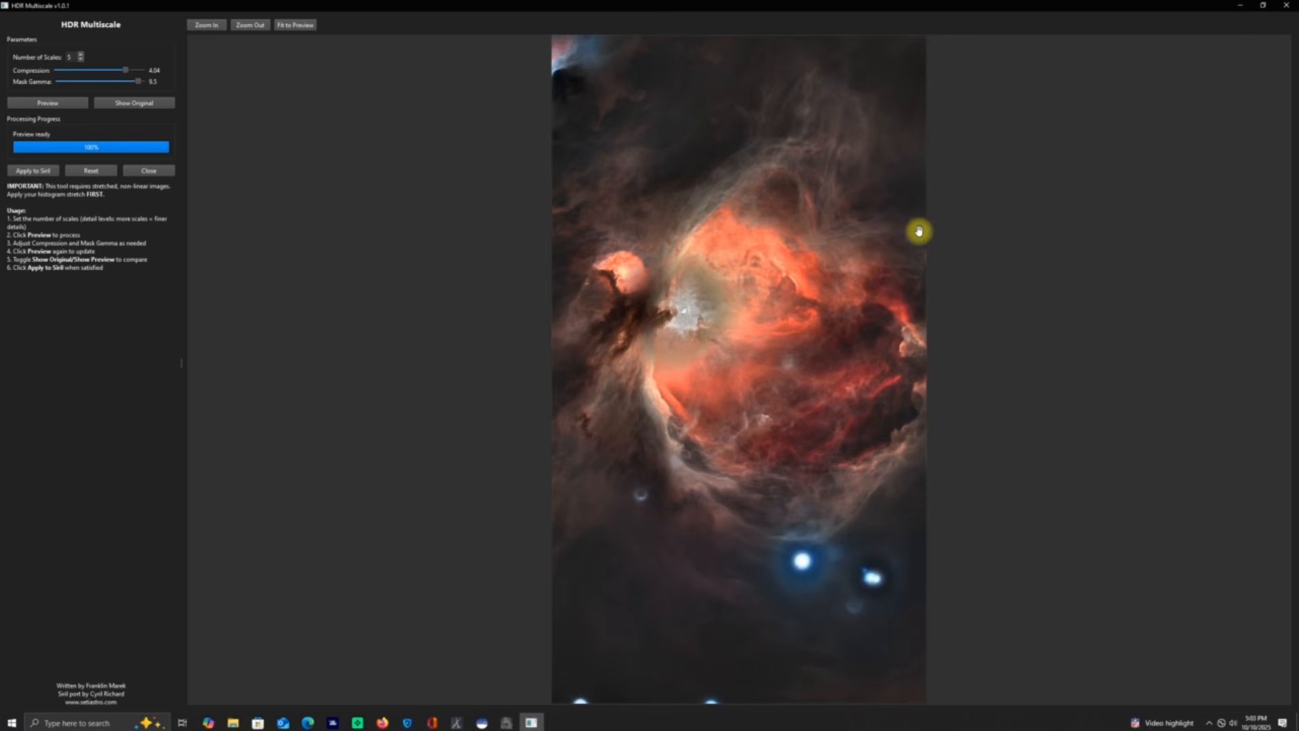
Step: Close HDR Multiscale, clip the image's out-of-range pixel values when opening Generalised Hyperbolic Stretch, and close the stretch dialog without applying it
click(1284, 12)
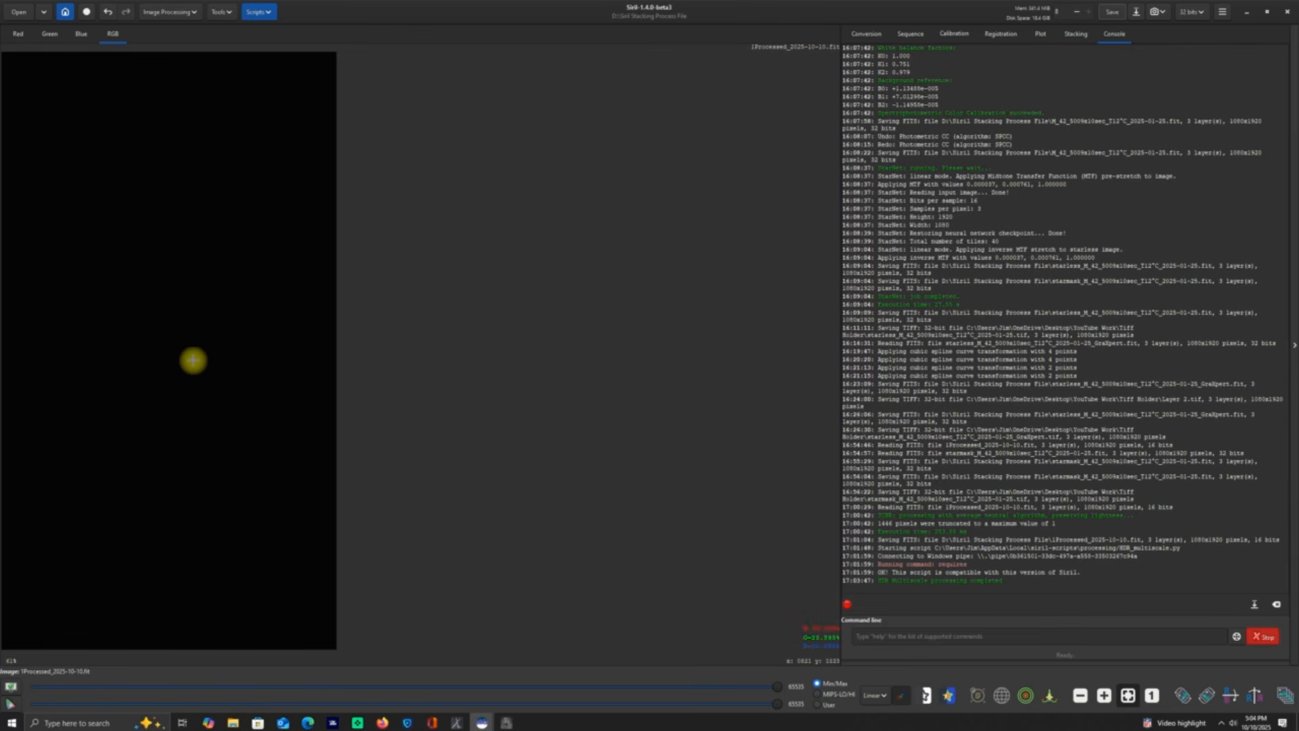
click(192, 13)
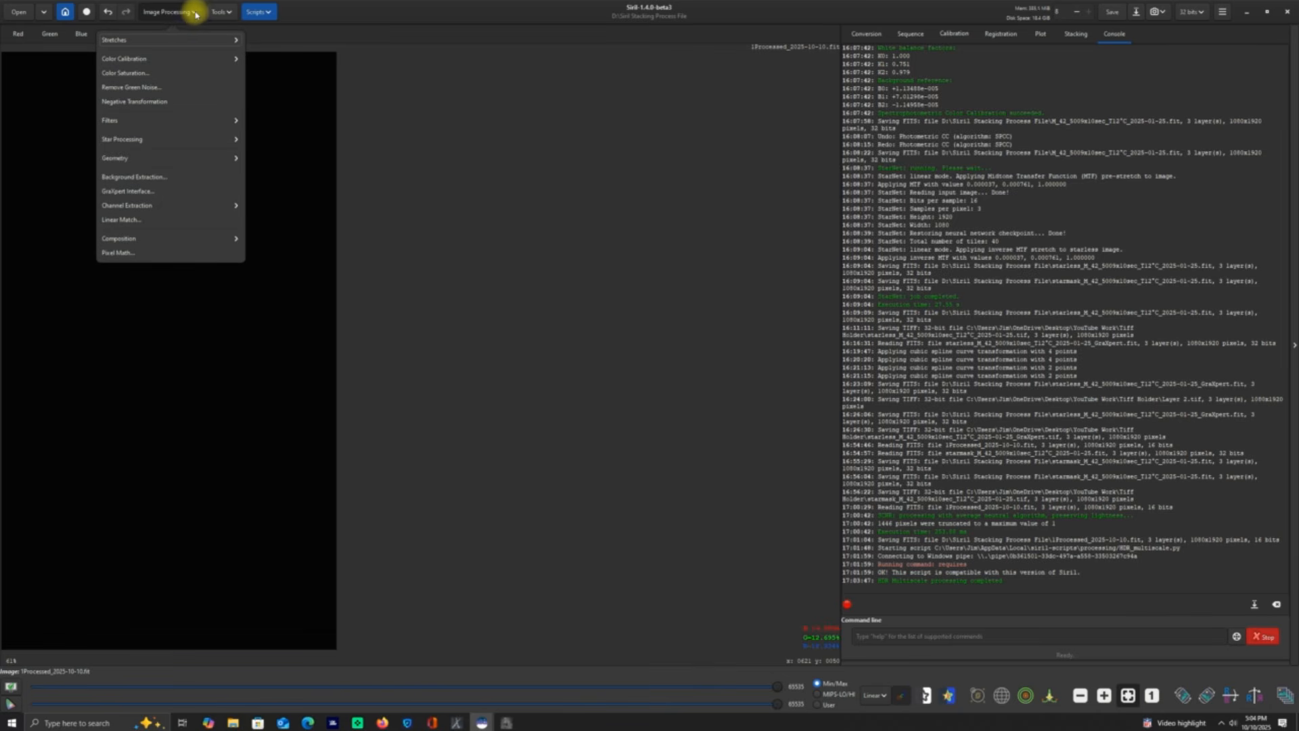
click(156, 42)
click(140, 100)
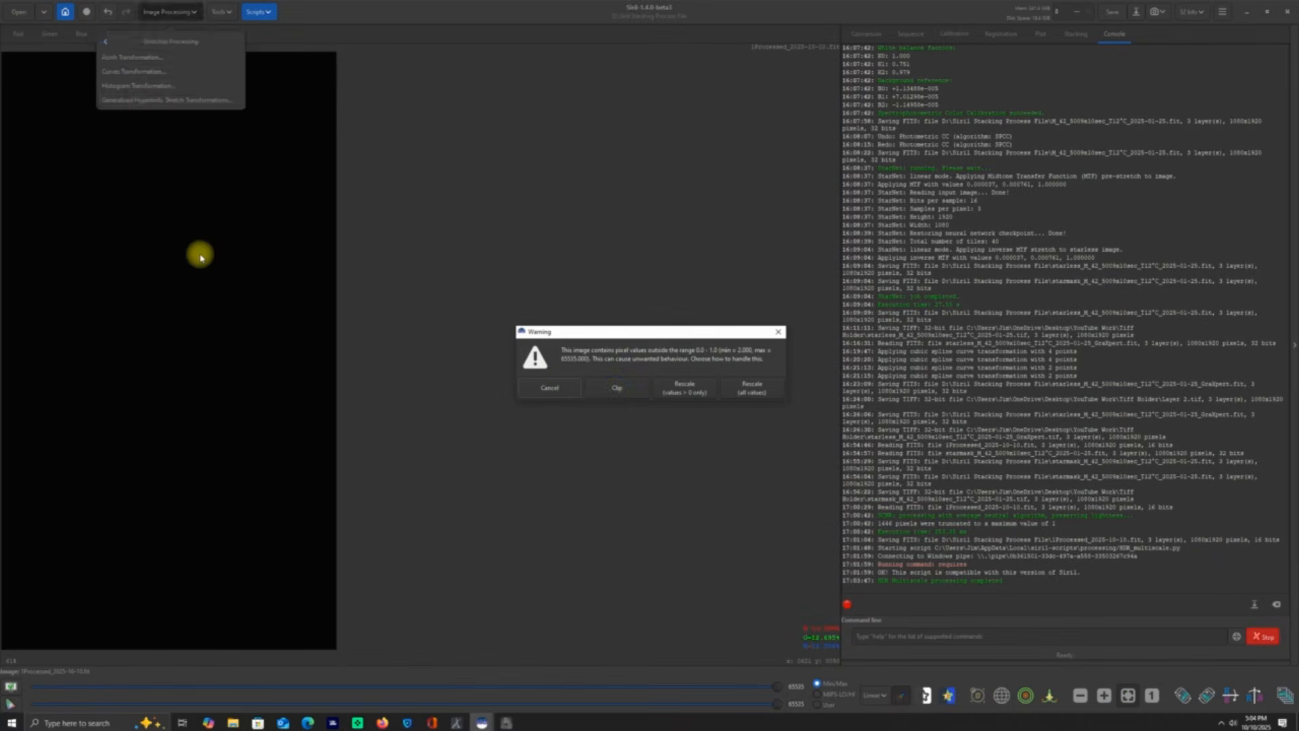
click(616, 388)
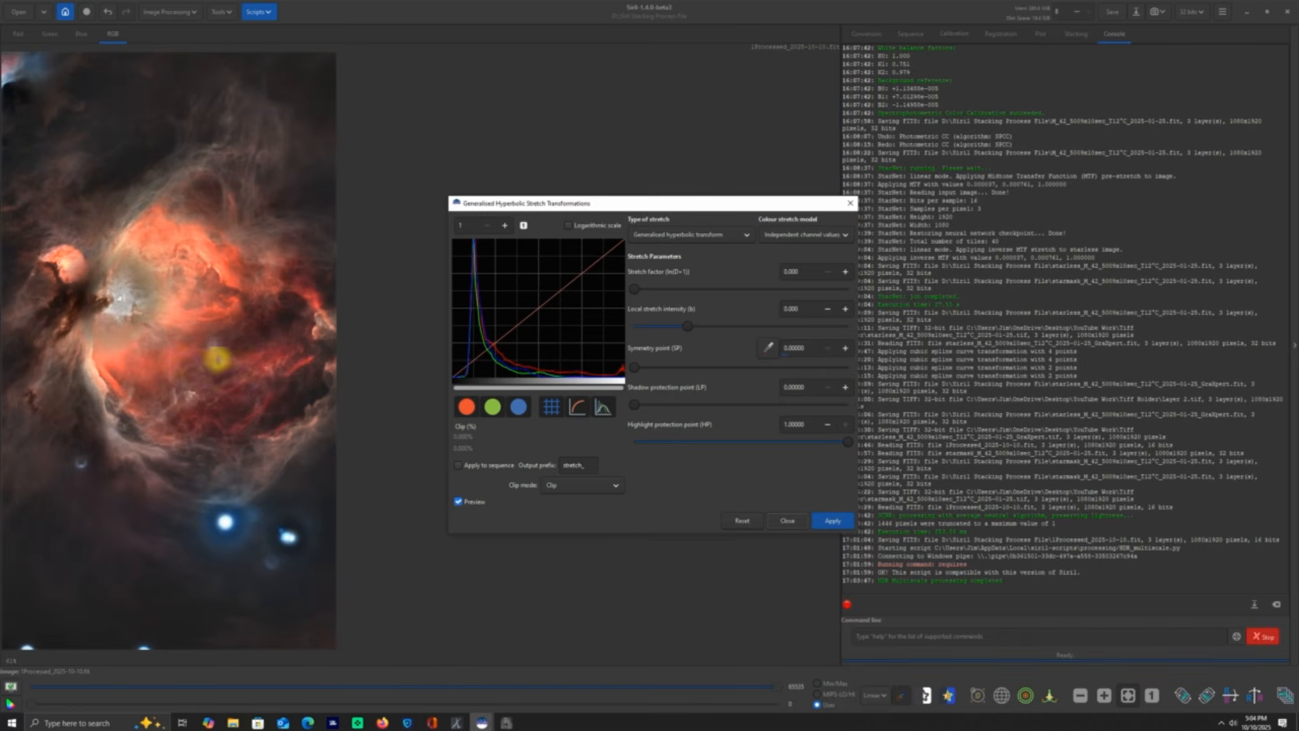
click(850, 203)
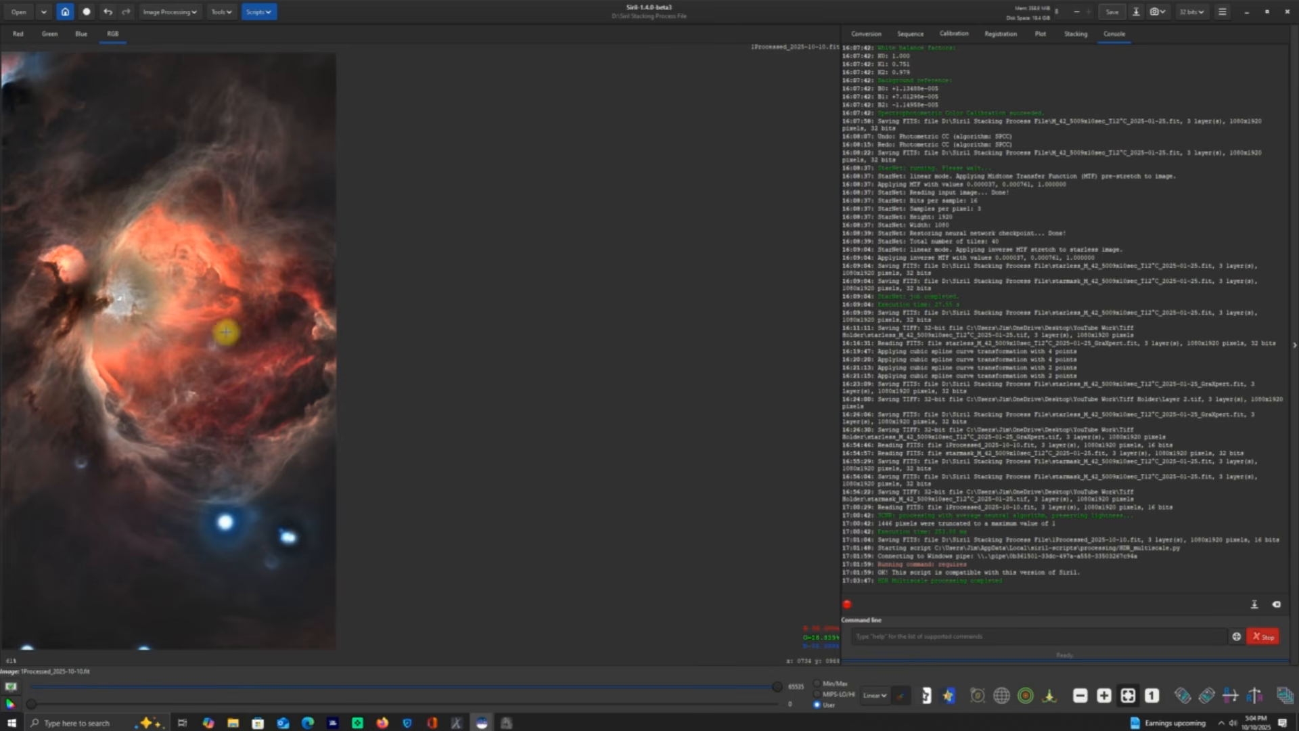
Step: Open Star Recomposition, discarding the current image, and load 1Processed_2025-10-10.fit as the background and Processed_2025-10-10.fit as the stars
click(195, 12)
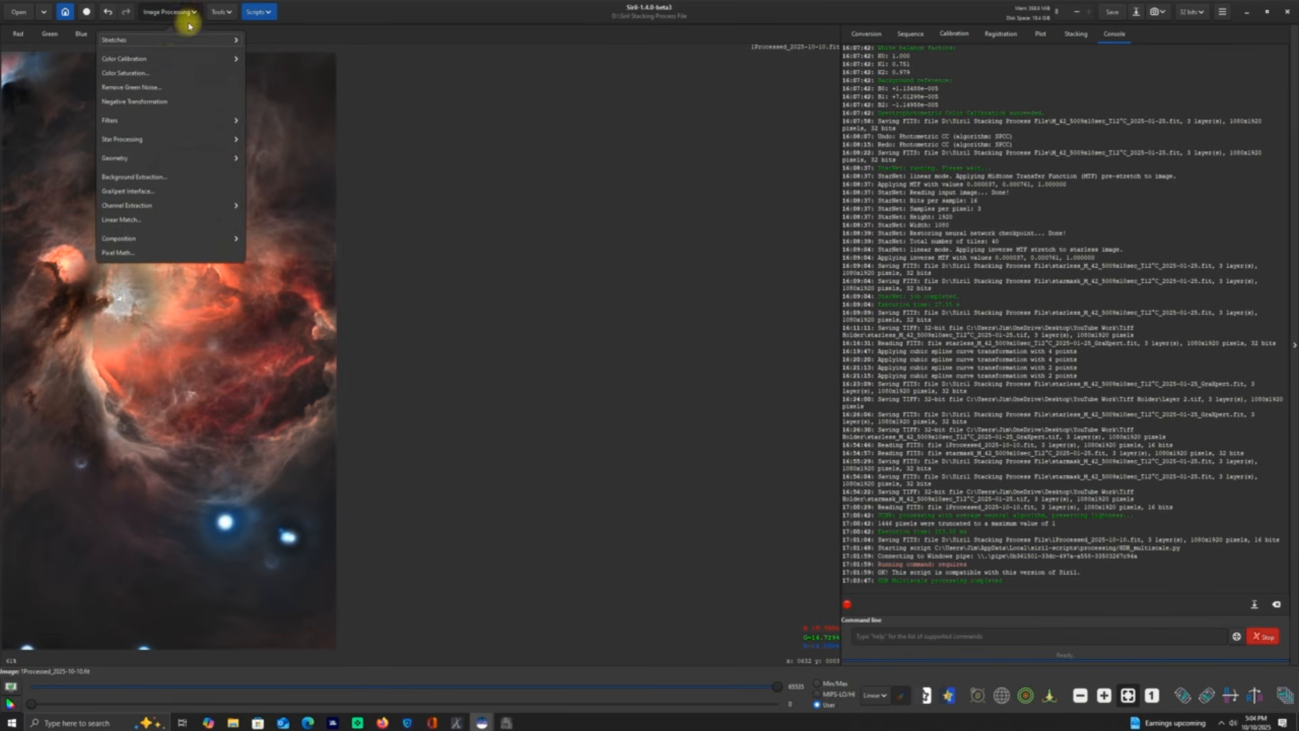
click(123, 140)
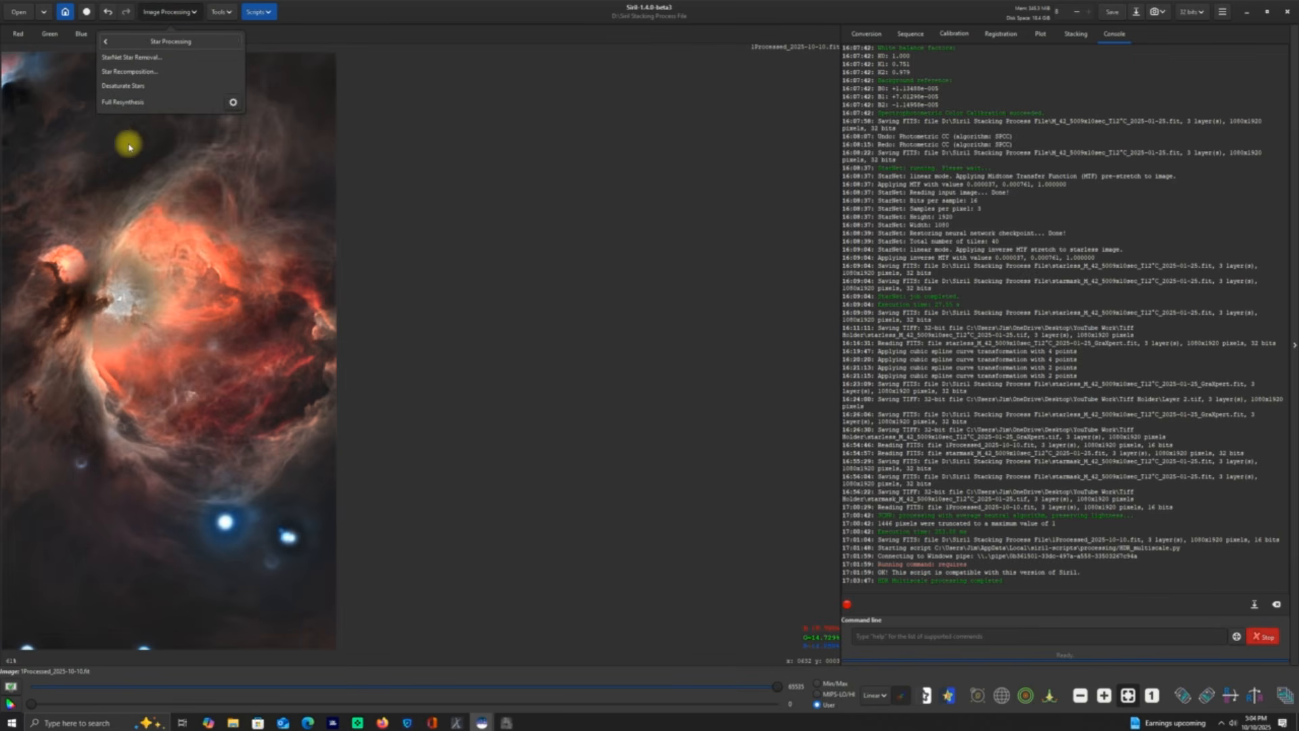
click(134, 73)
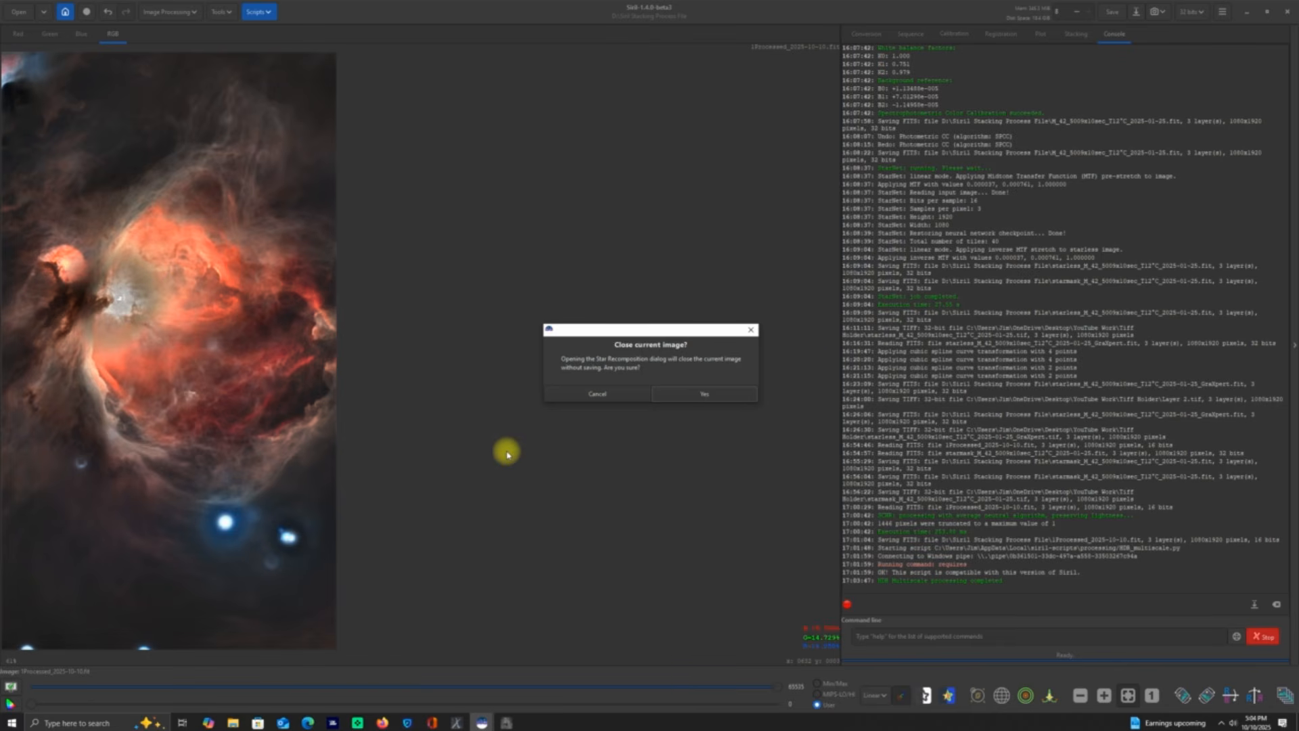
click(696, 397)
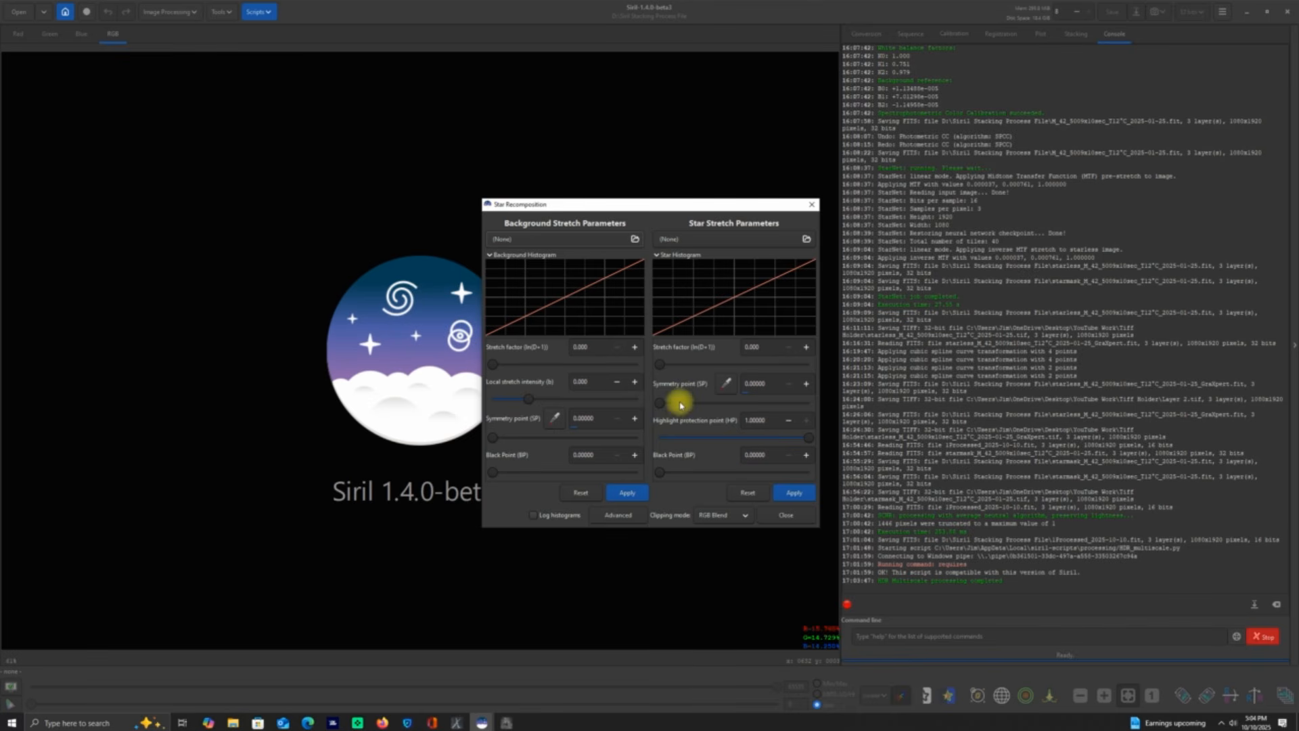
click(636, 240)
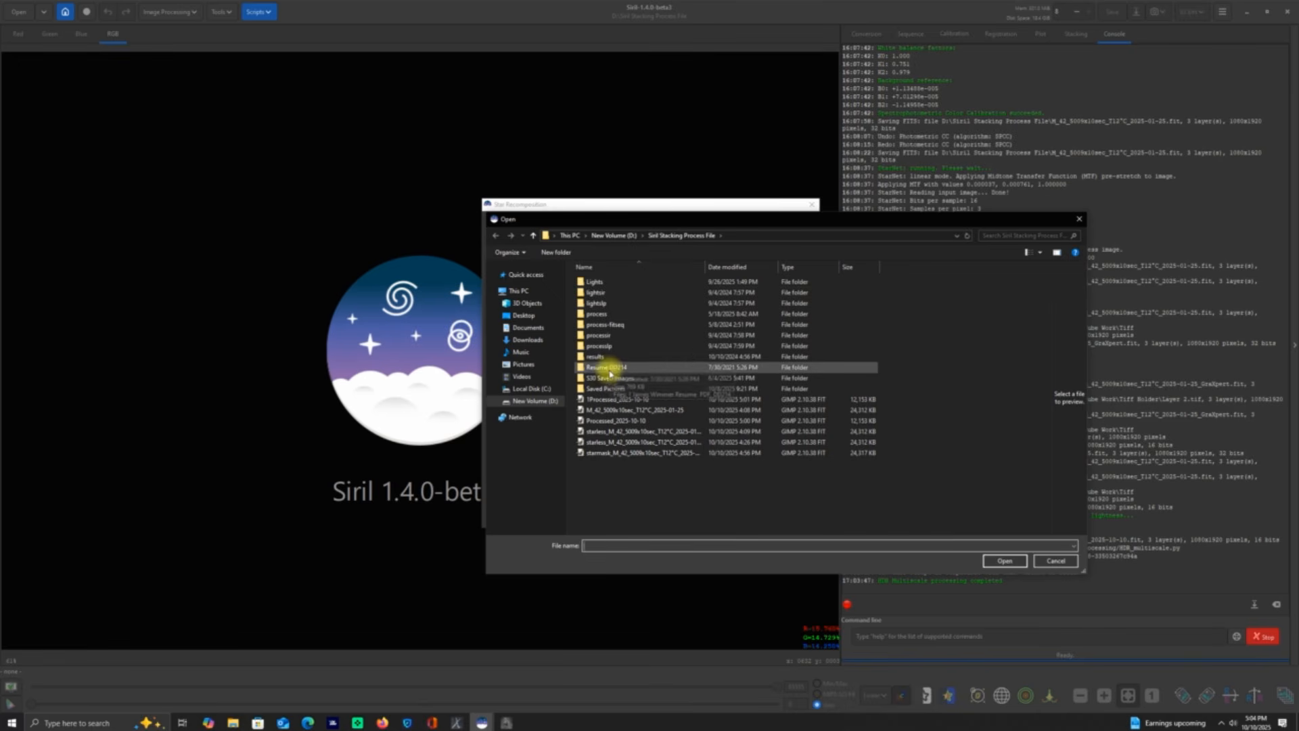
double_click(598, 402)
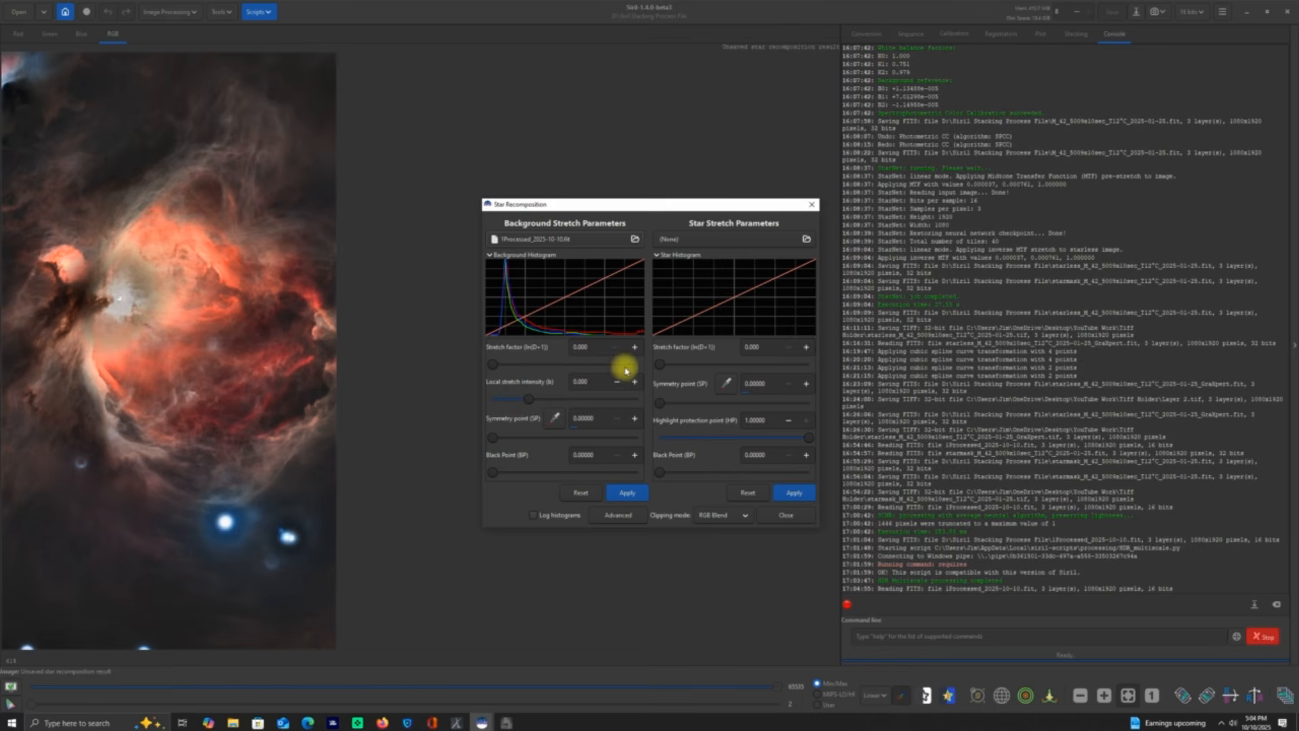
click(807, 241)
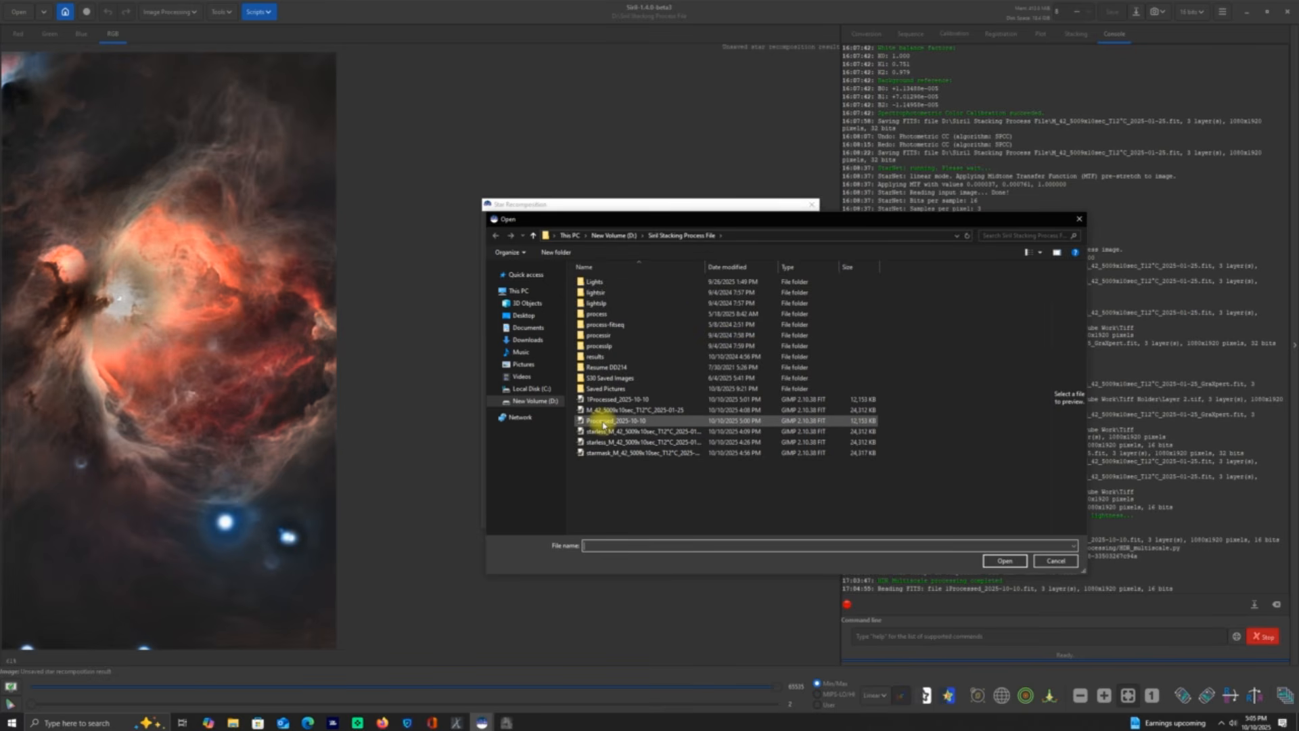
double_click(603, 422)
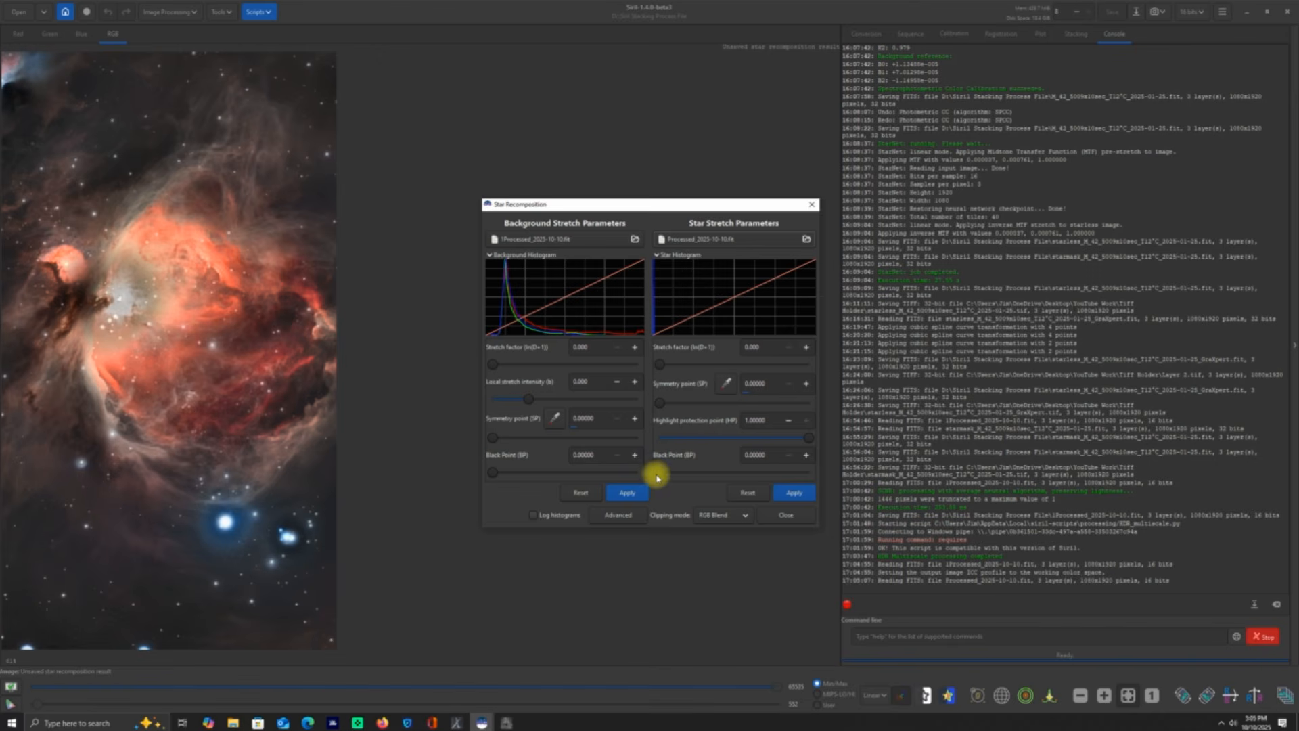
Step: Raise the star black point to about 0.216 to reduce the stars and apply the star stretch
drag(661, 475, 664, 473)
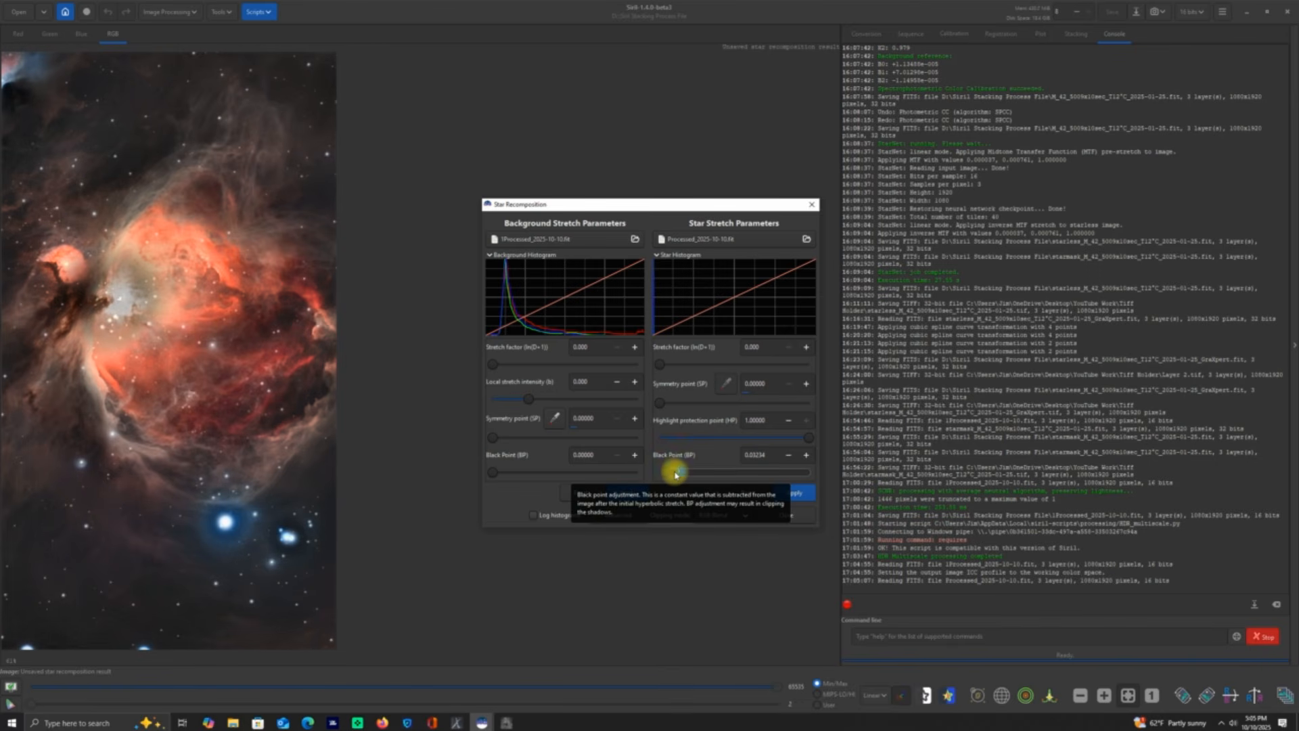
drag(662, 487, 671, 478)
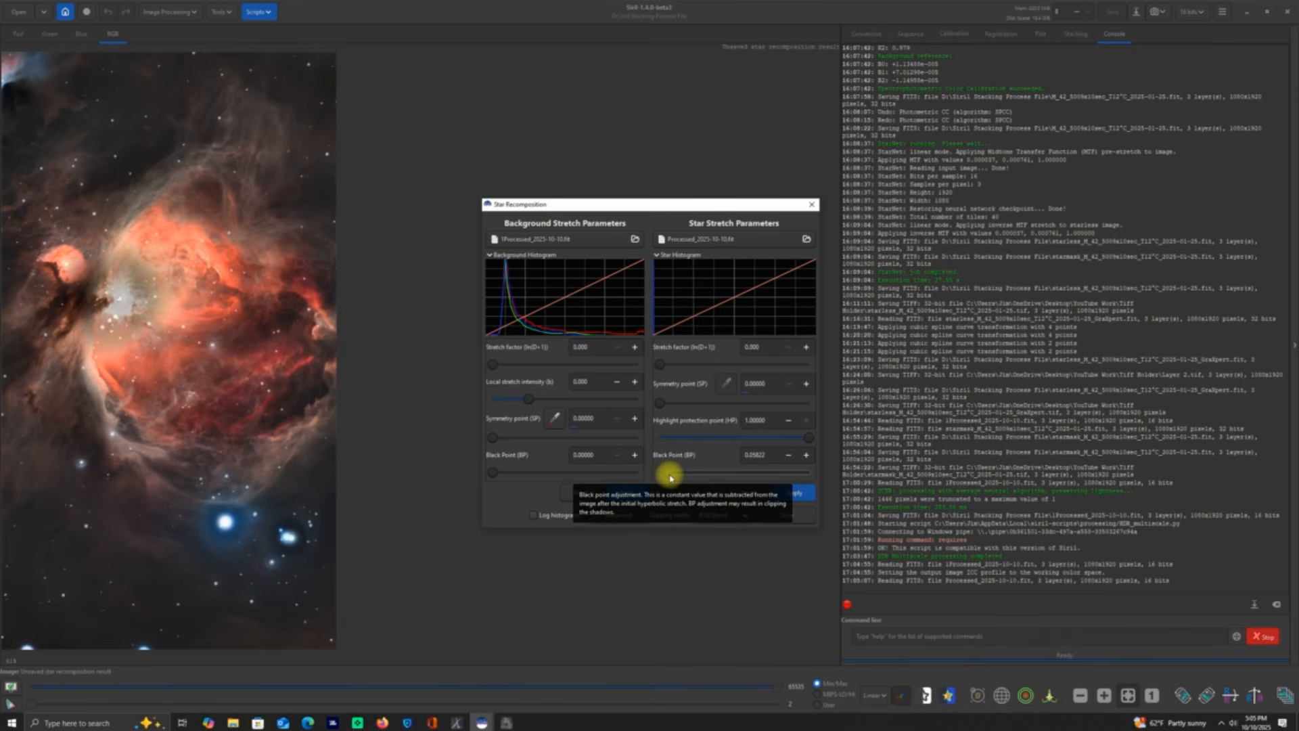
mouse_move(672, 477)
mouse_down()
mouse_move(728, 475)
mouse_move(685, 476)
mouse_up()
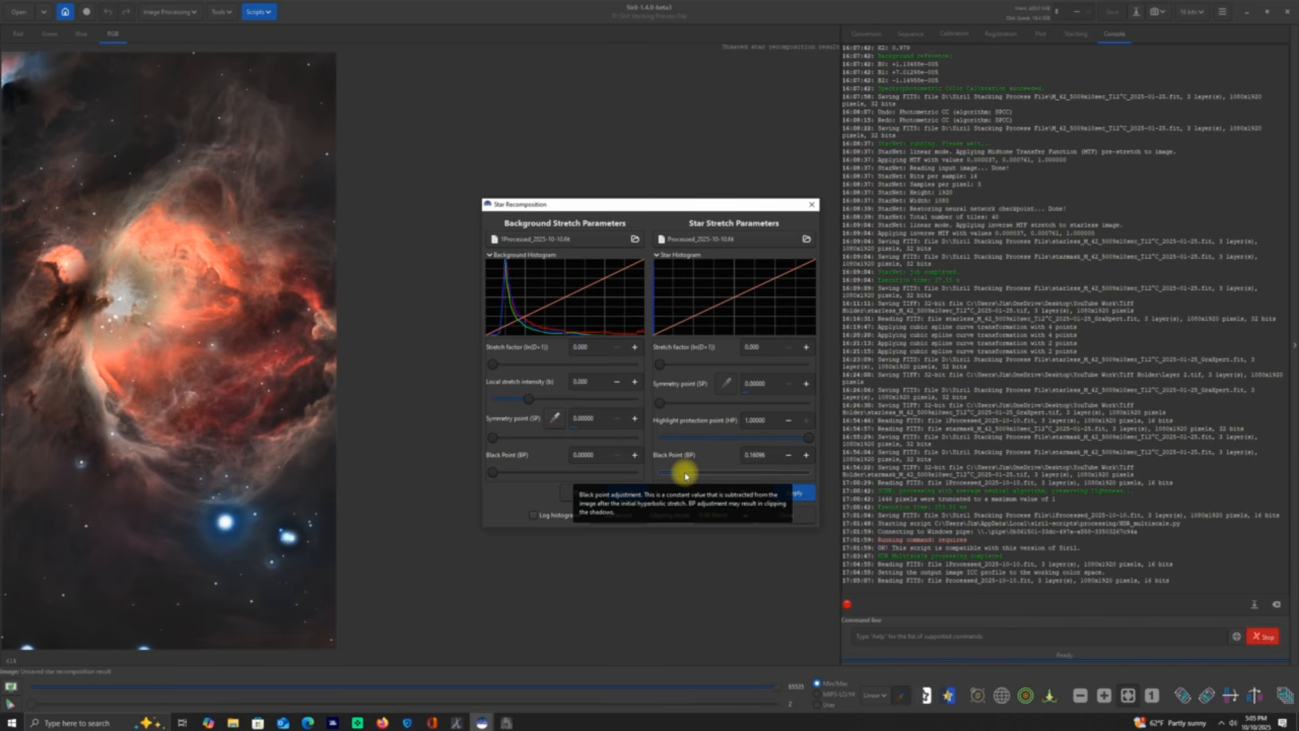
mouse_move(686, 476)
mouse_down()
mouse_move(667, 475)
mouse_move(685, 474)
mouse_up()
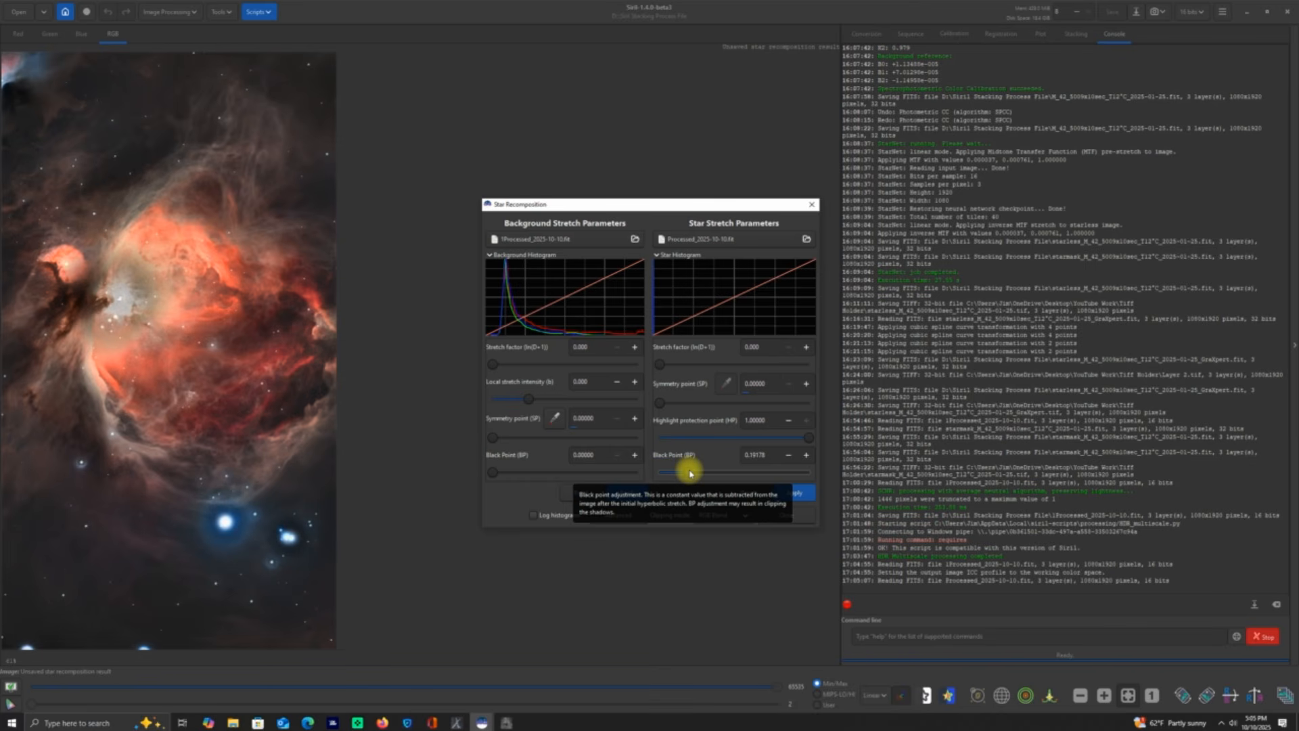
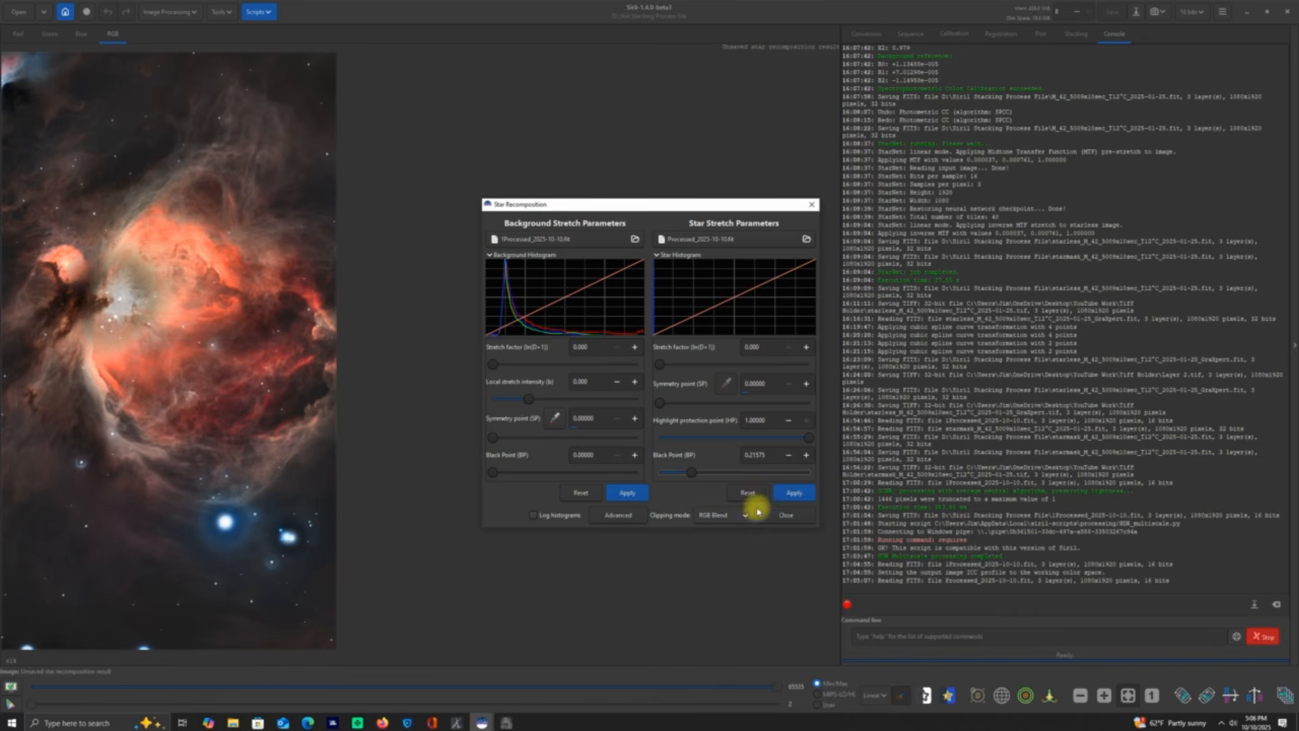
click(785, 492)
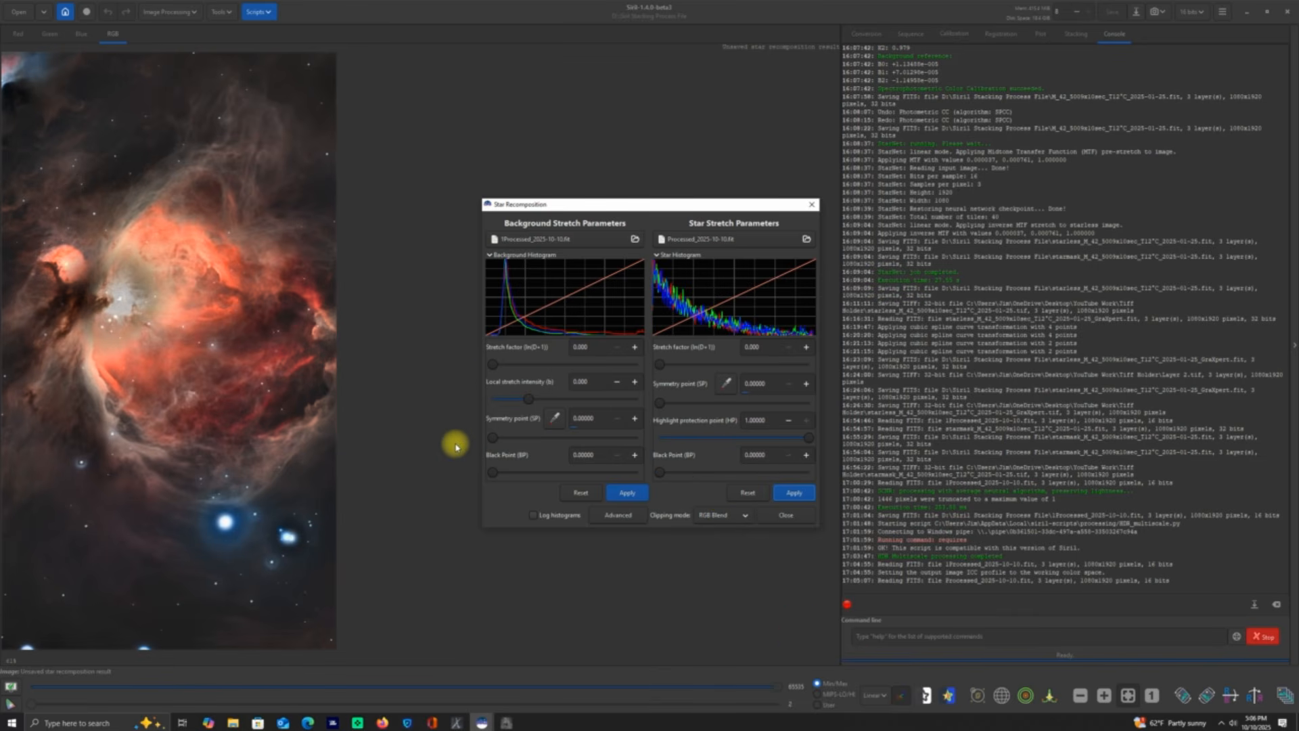
Step: Set the background black point to about 0.014, apply the background stretch, and close Star Recomposition
mouse_move(493, 364)
mouse_down()
mouse_move(507, 367)
mouse_move(479, 362)
mouse_up()
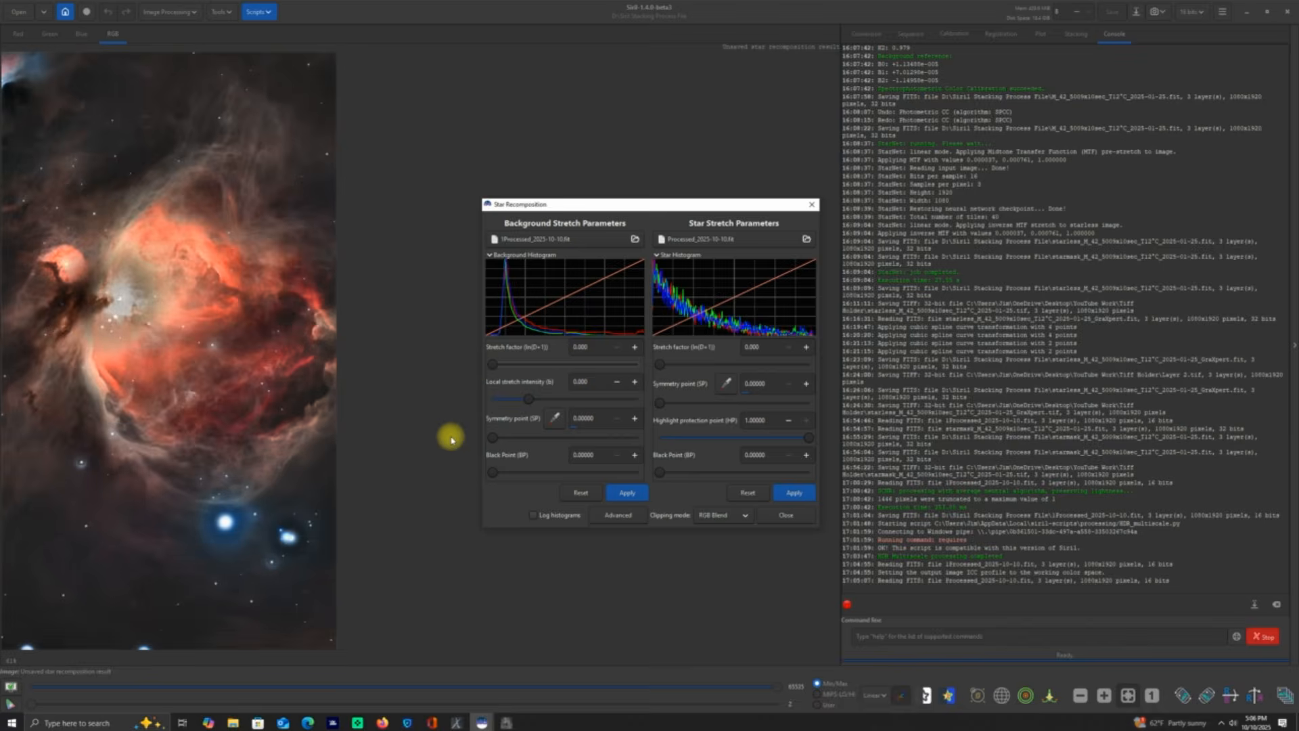
drag(496, 473, 498, 477)
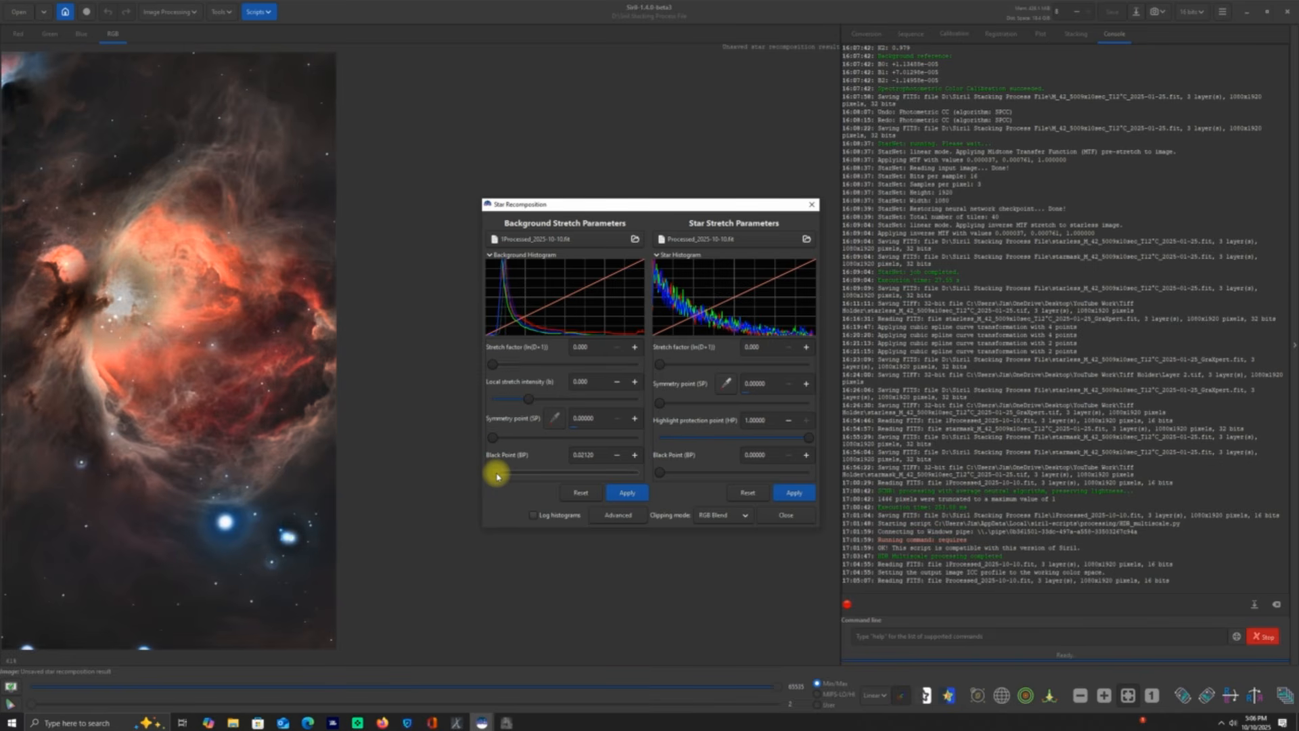
drag(498, 476, 490, 474)
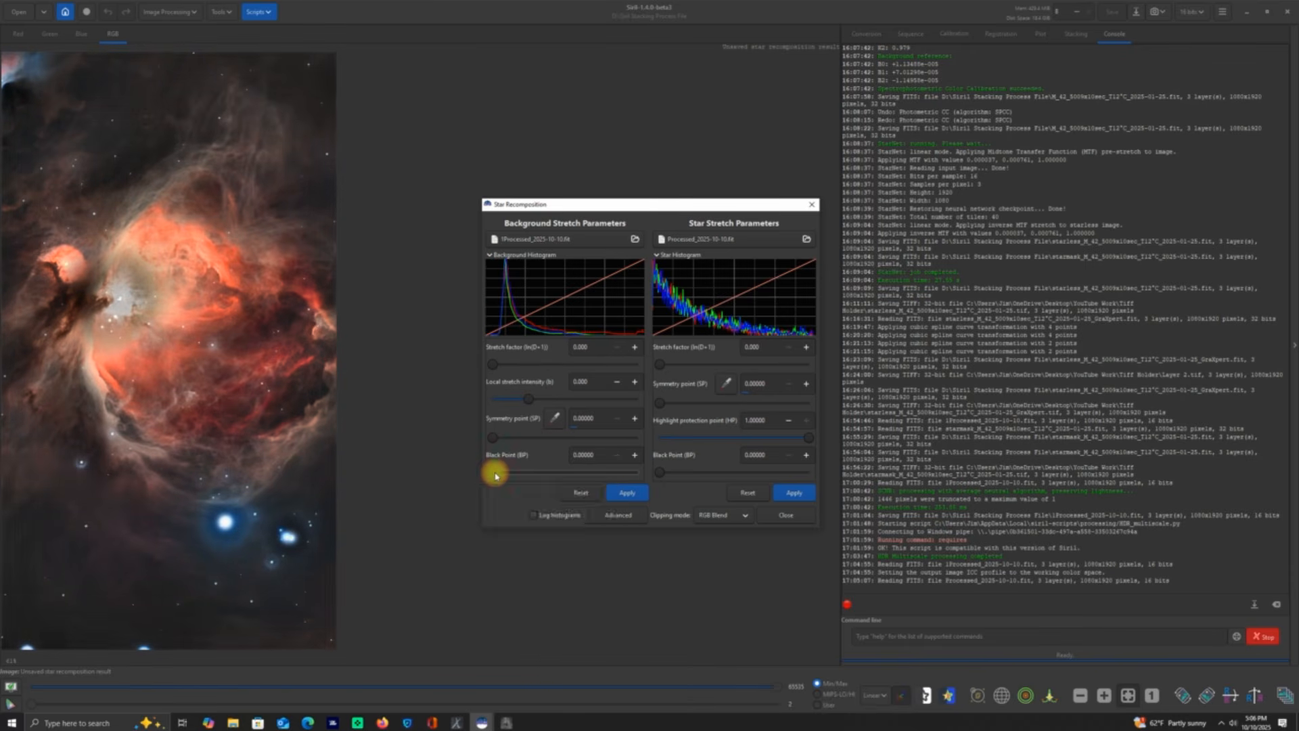
drag(490, 475, 494, 475)
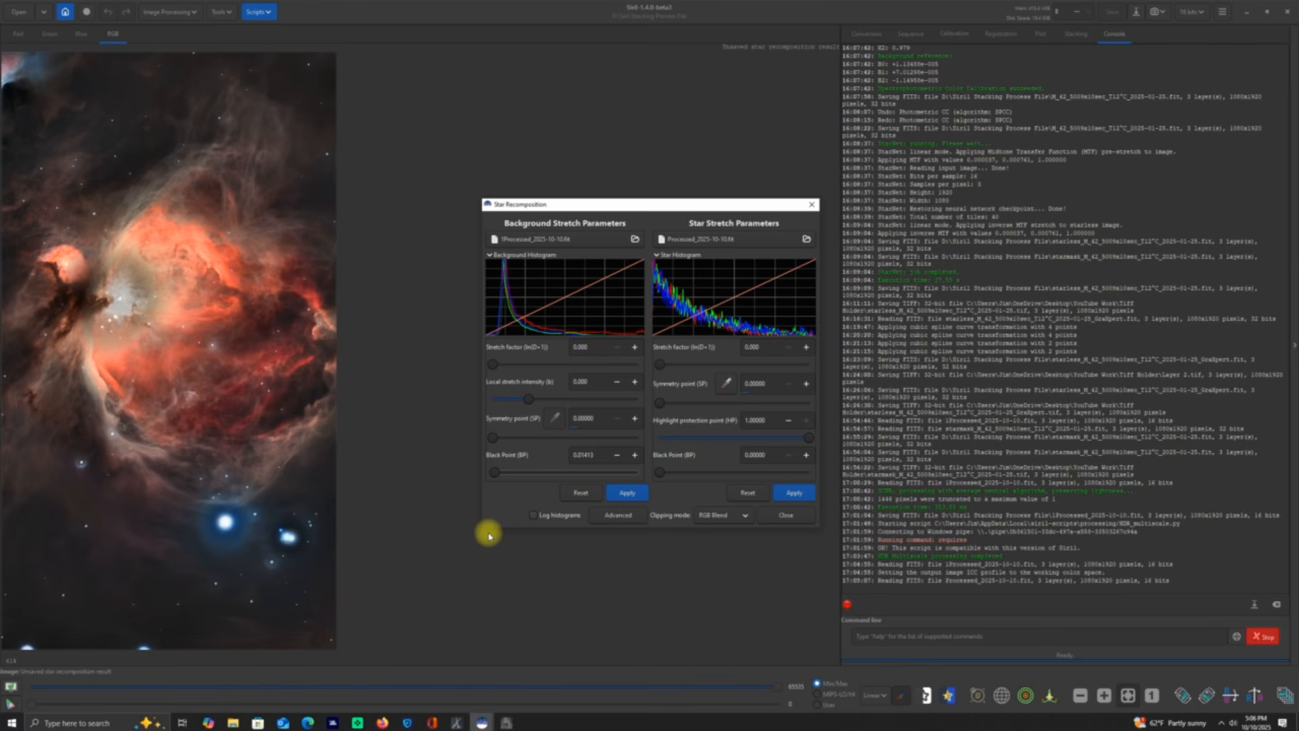
click(622, 493)
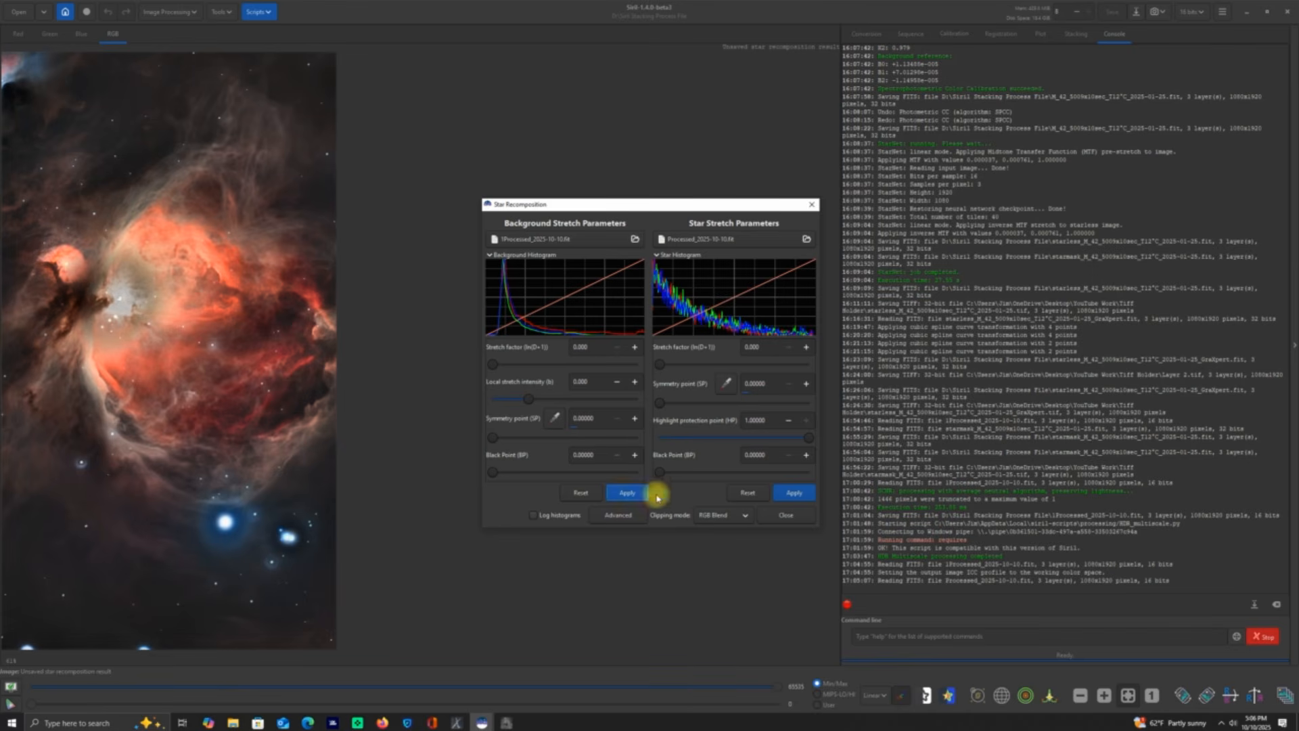
click(785, 517)
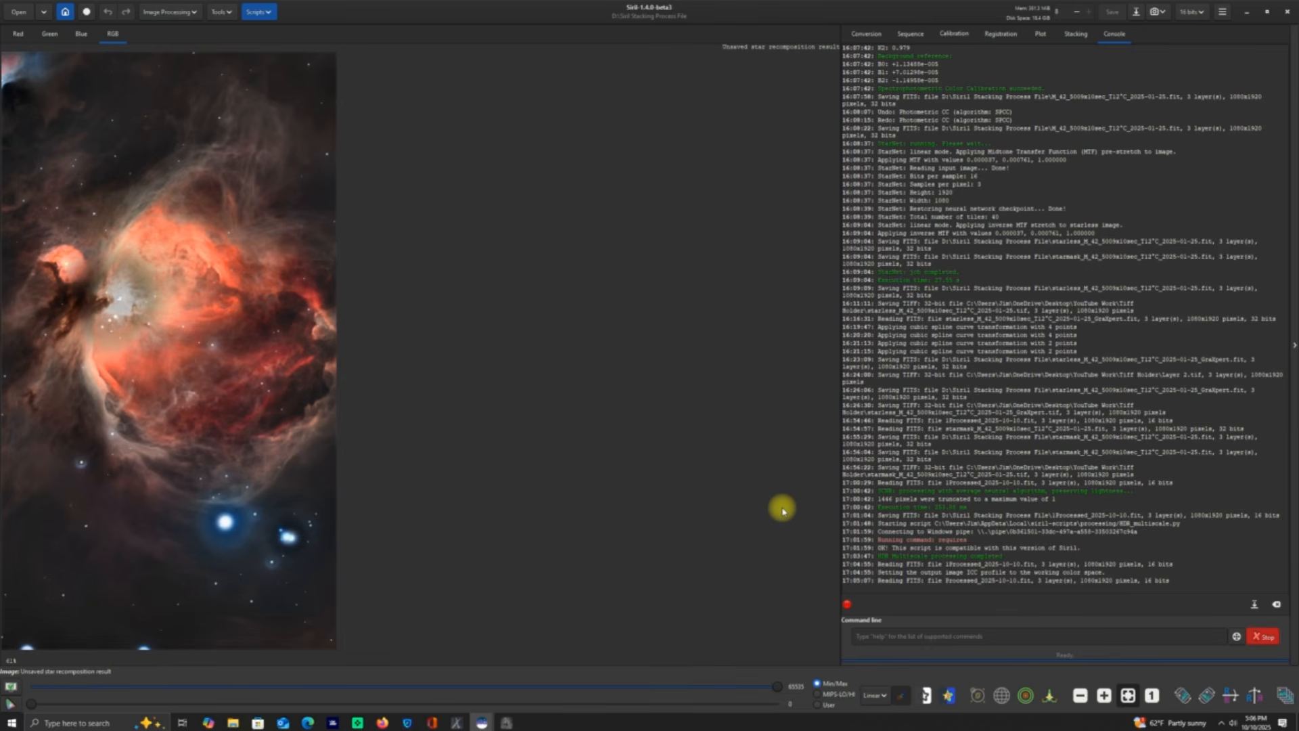
Step: Run CosmicClarity_Sharpen.py on the recomposed image in Both mode with stellar and non-stellar amounts of 0.50, and close the script
click(261, 12)
mouse_move(277, 45)
mouse_move(376, 47)
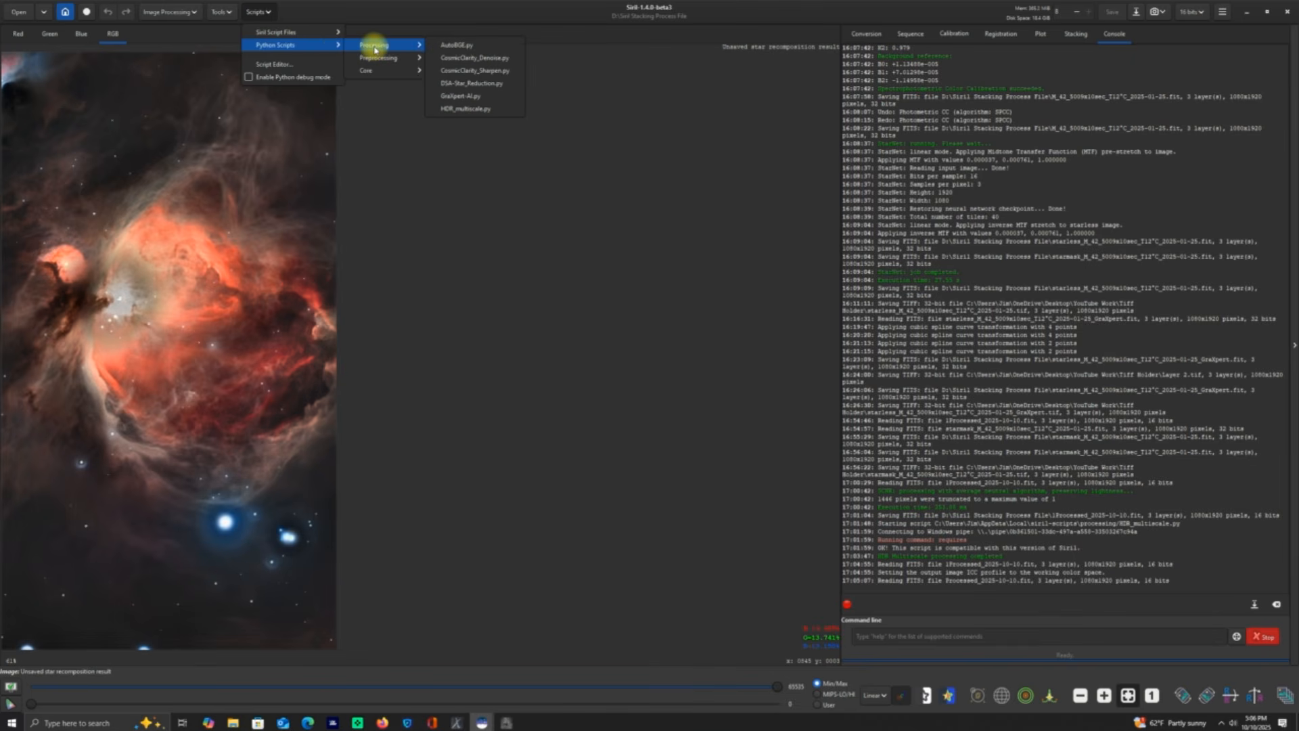
click(492, 76)
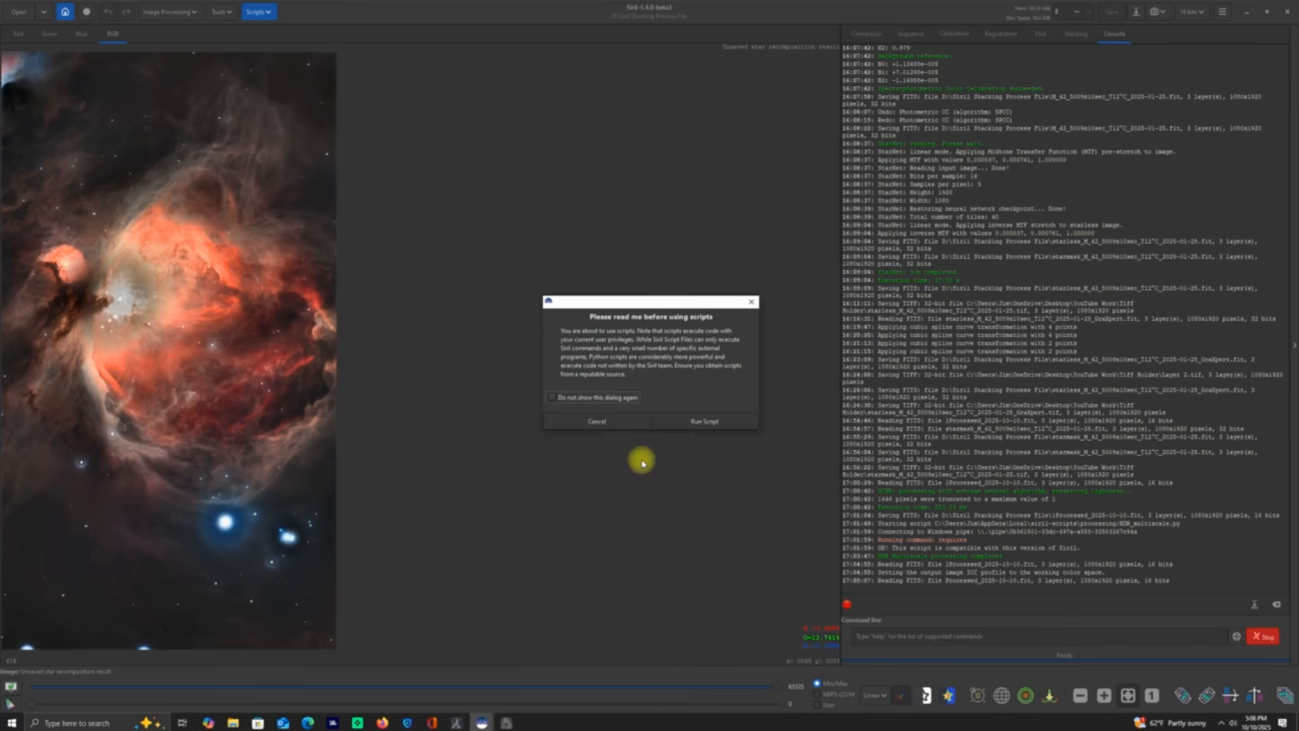
click(697, 423)
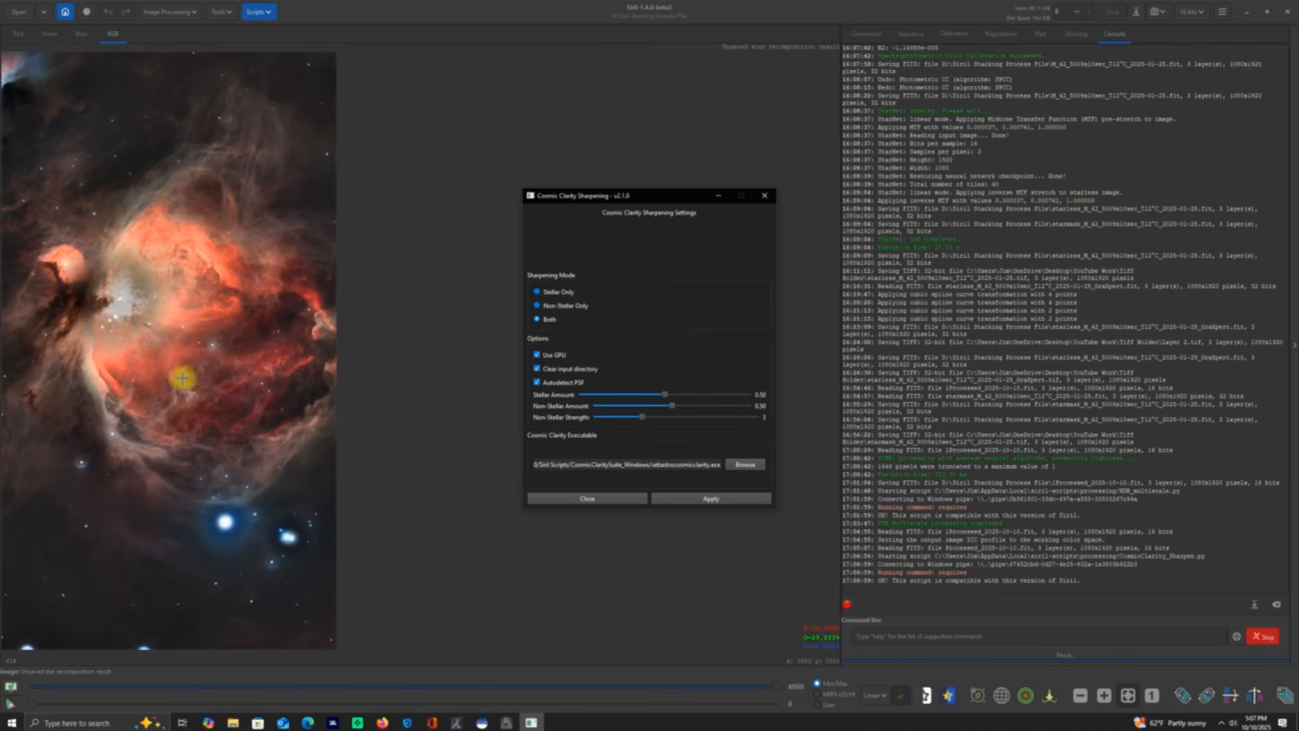
click(695, 500)
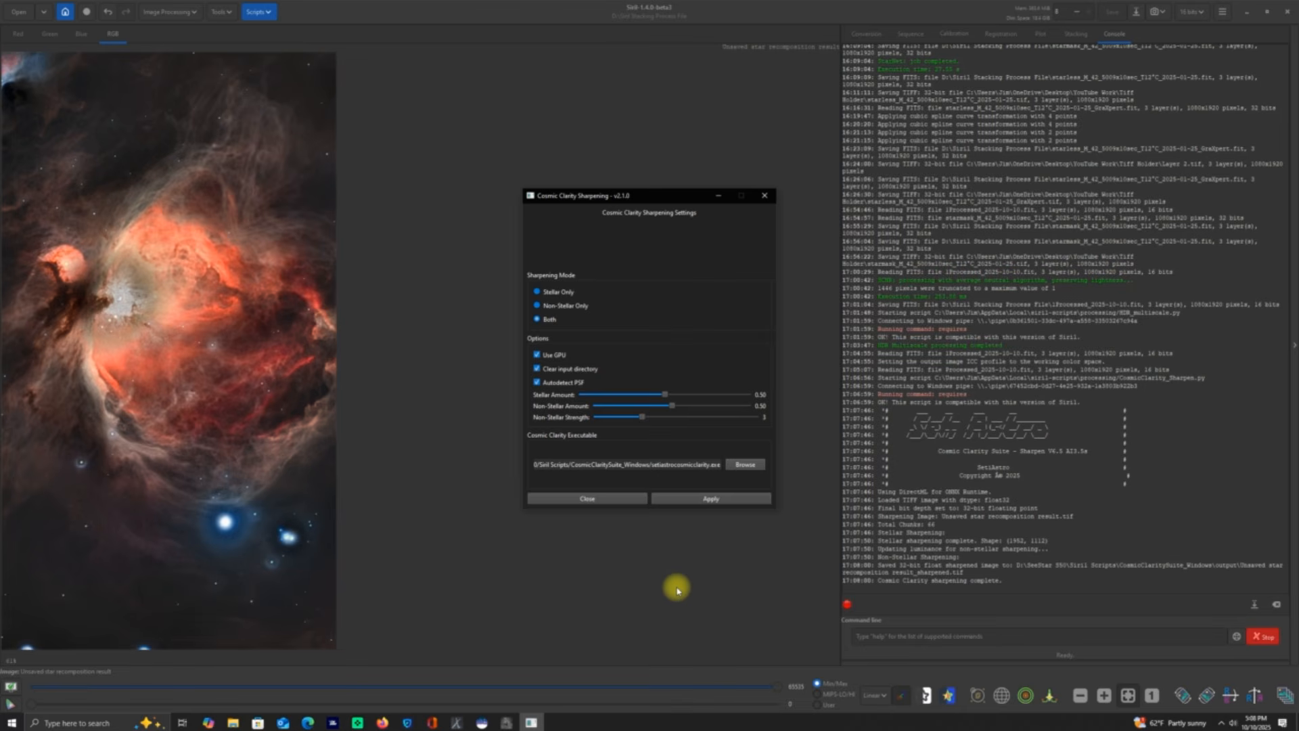
click(588, 500)
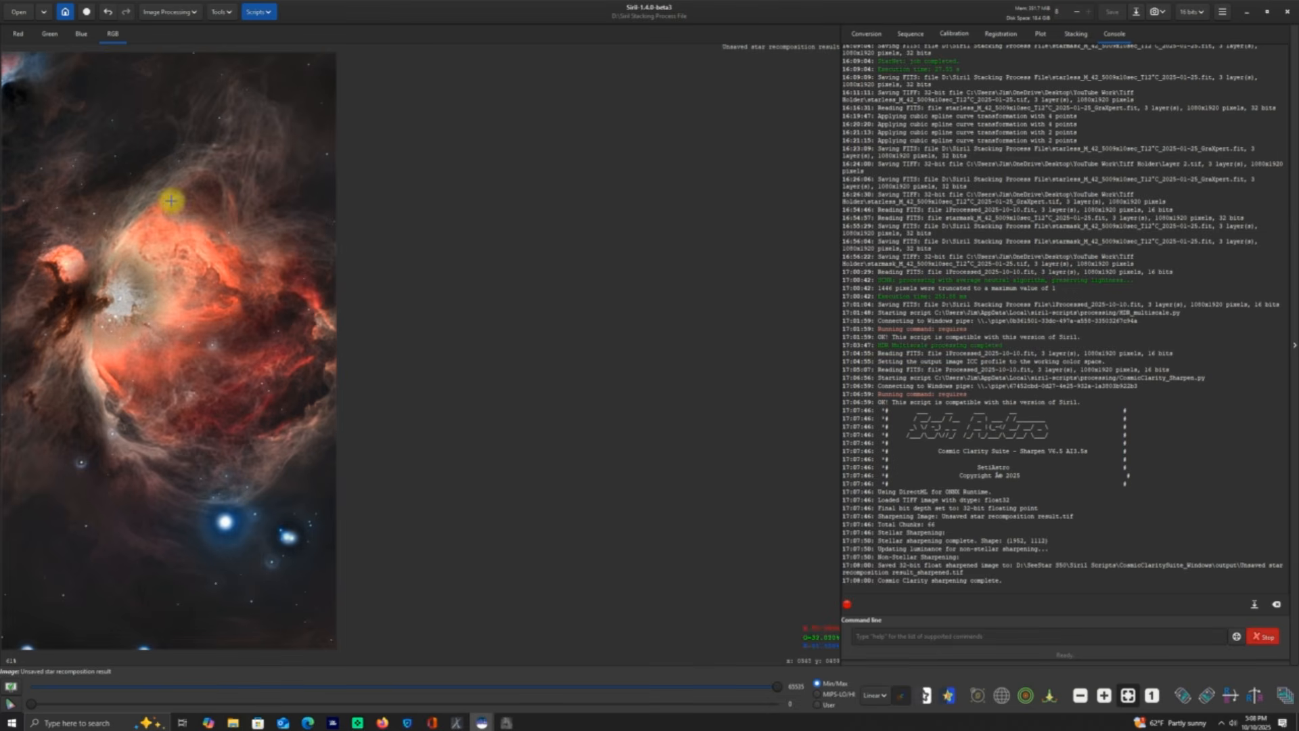
Step: Compare the nebula before and after Cosmic Clarity sharpening by undoing and redoing it twice, ending on the sharpened version
click(108, 12)
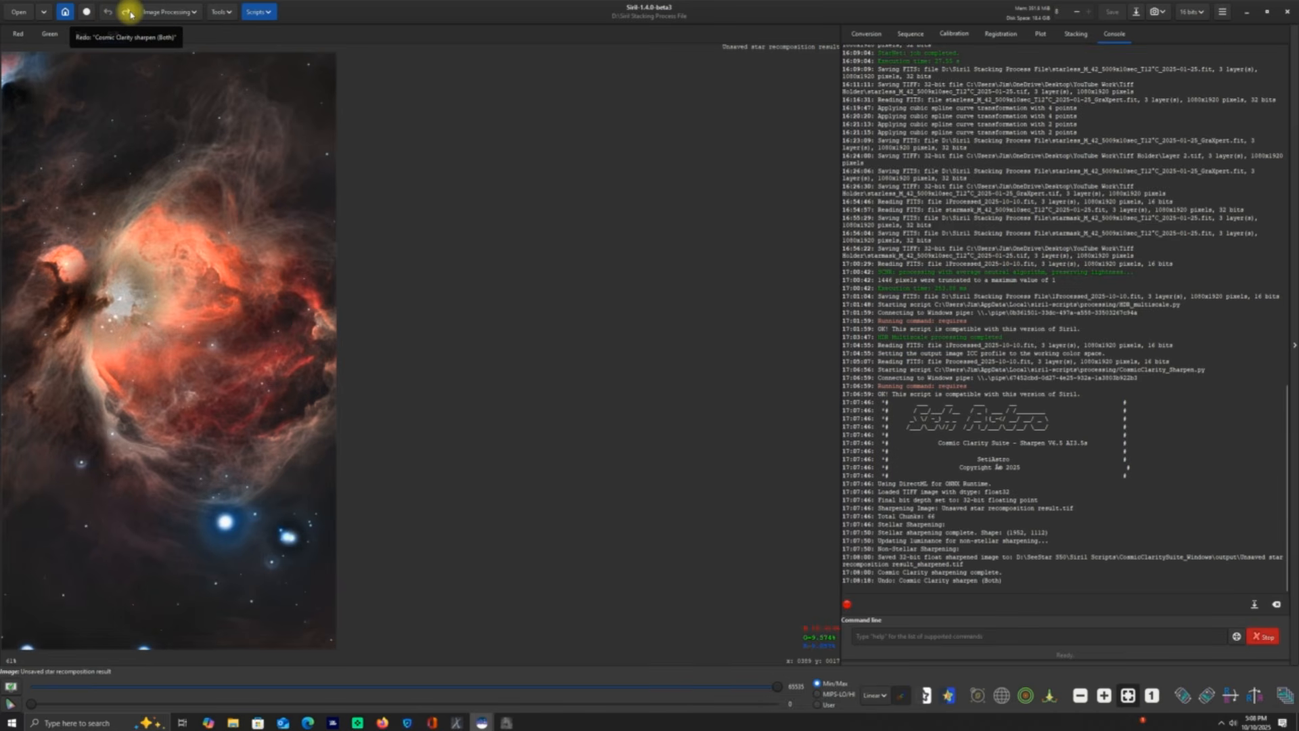
click(128, 12)
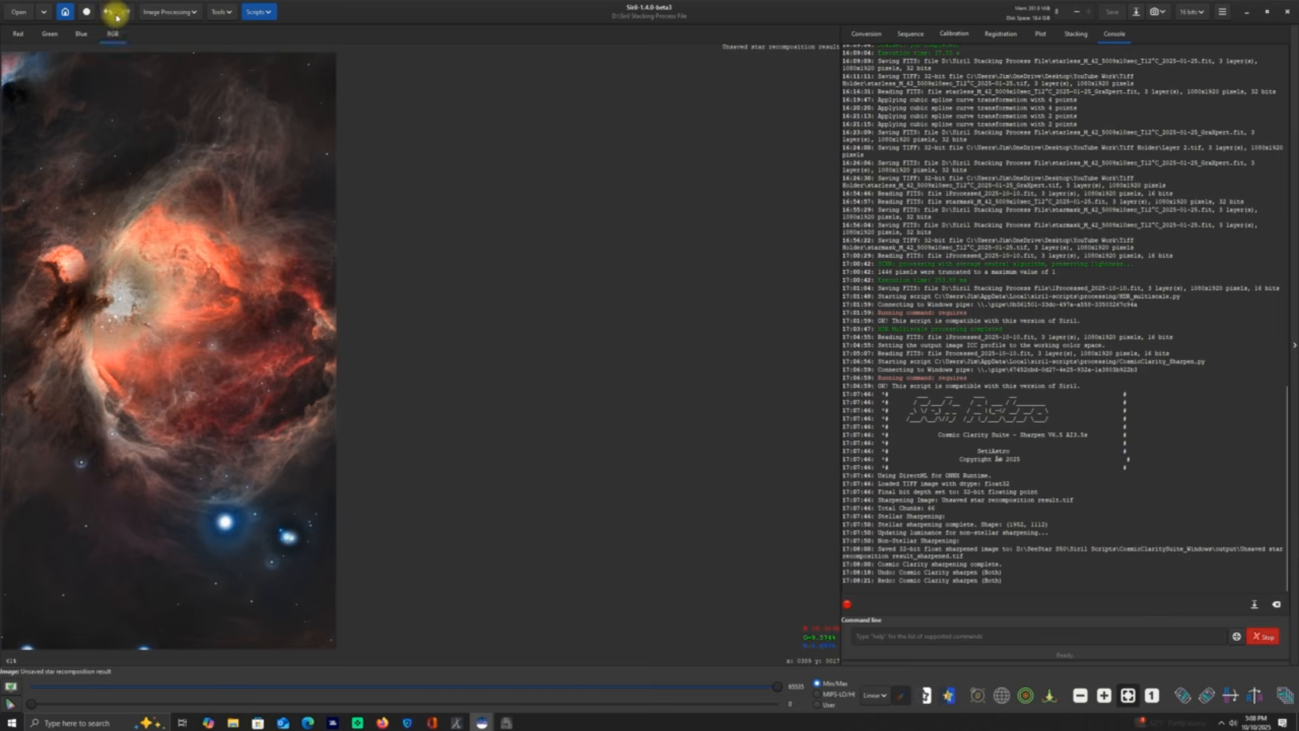
click(106, 14)
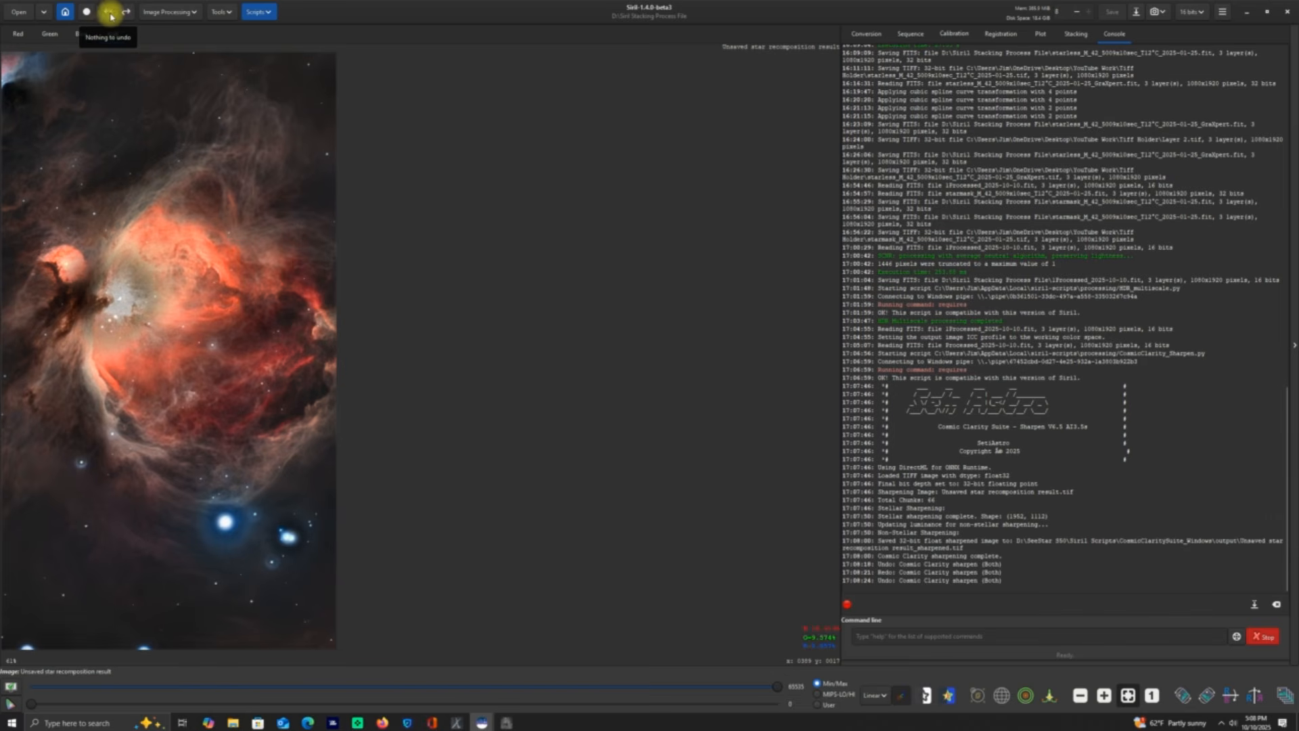
click(127, 13)
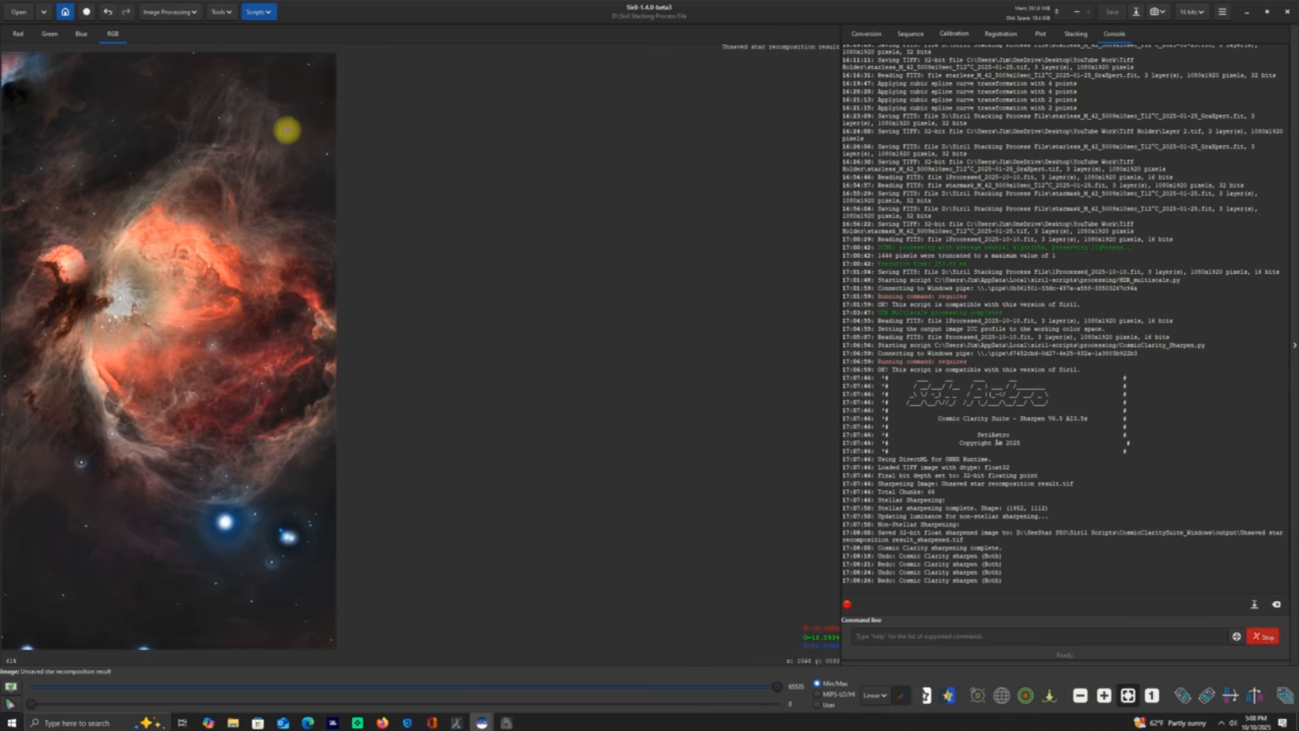
Step: Run CosmicClarity_Denoise.py on the sharpened image in Luminance mode with a denoise strength of 0.50, and close the script
click(258, 12)
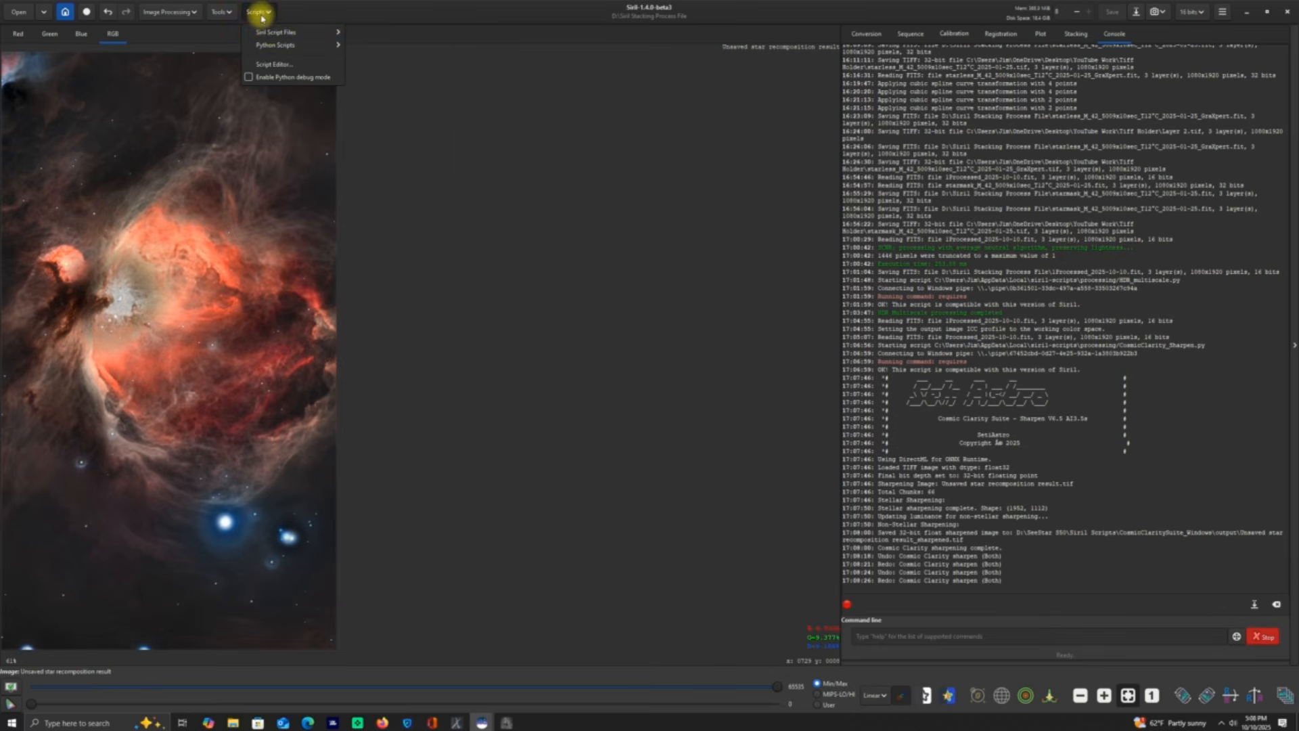
mouse_move(271, 43)
mouse_move(380, 48)
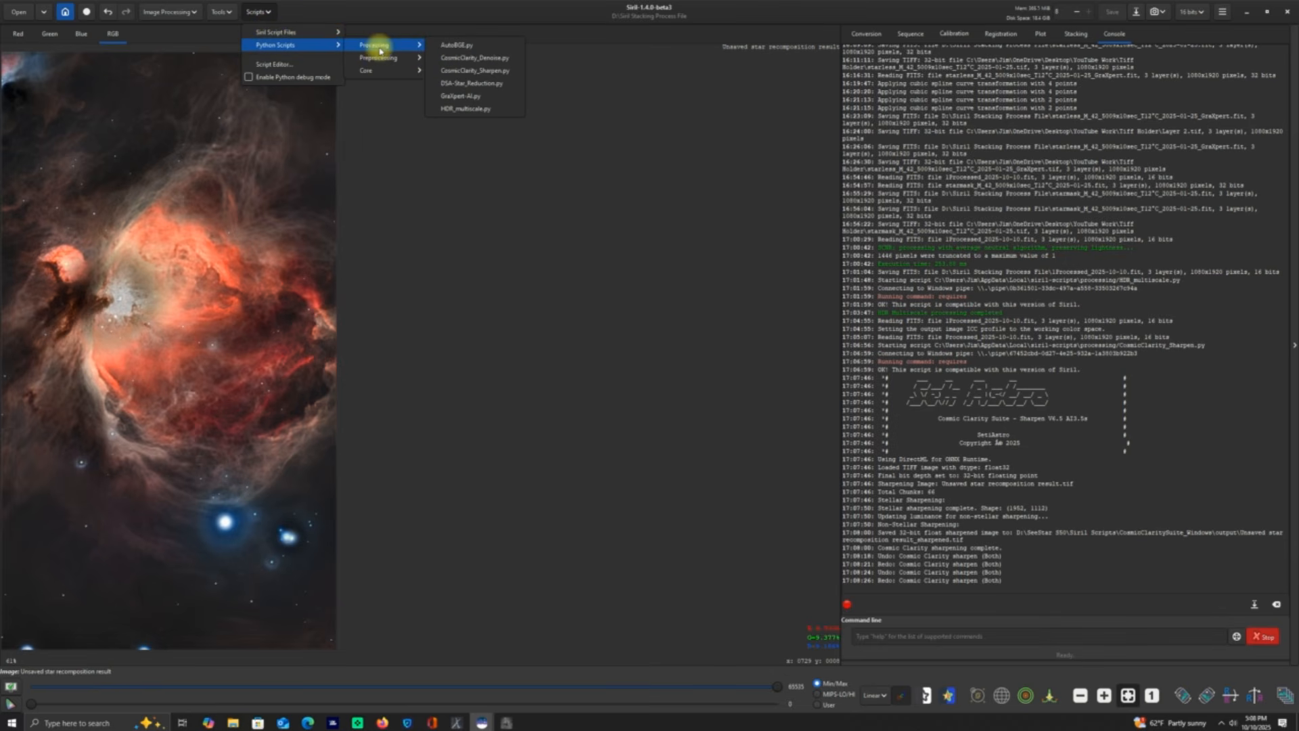
click(453, 63)
click(699, 423)
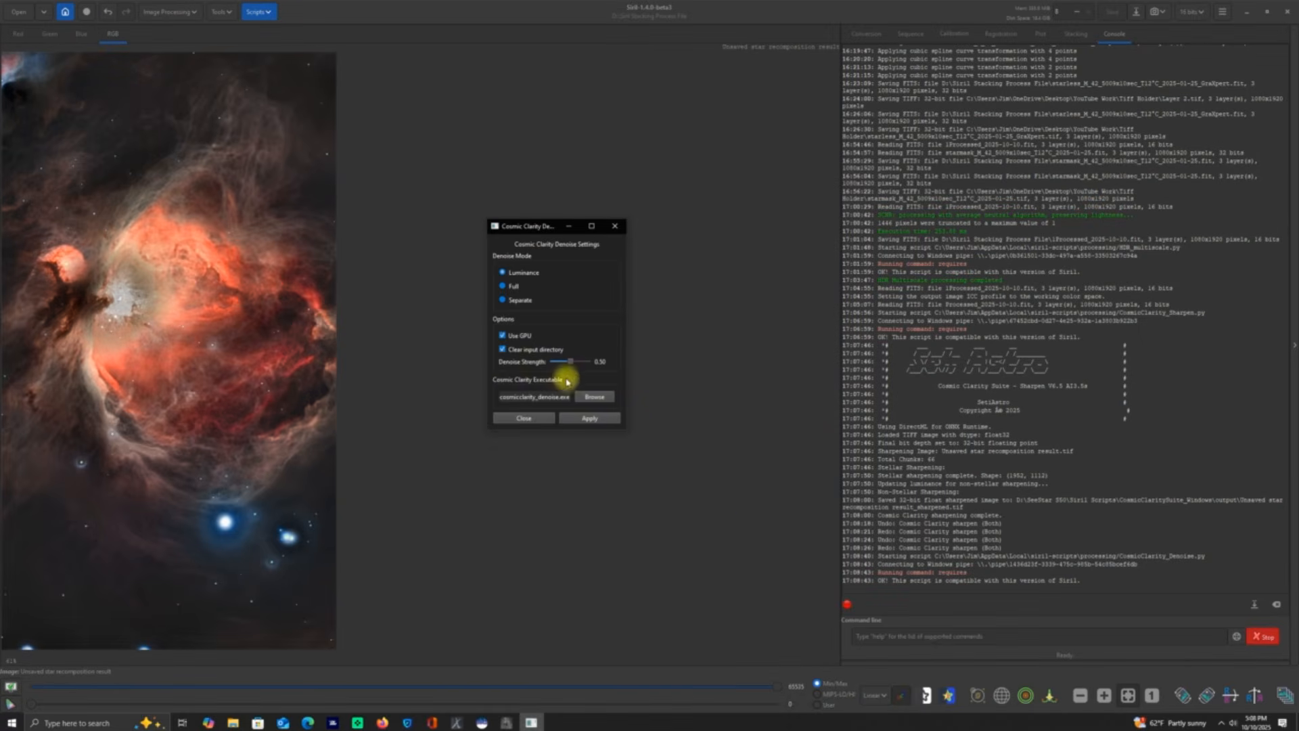
click(593, 419)
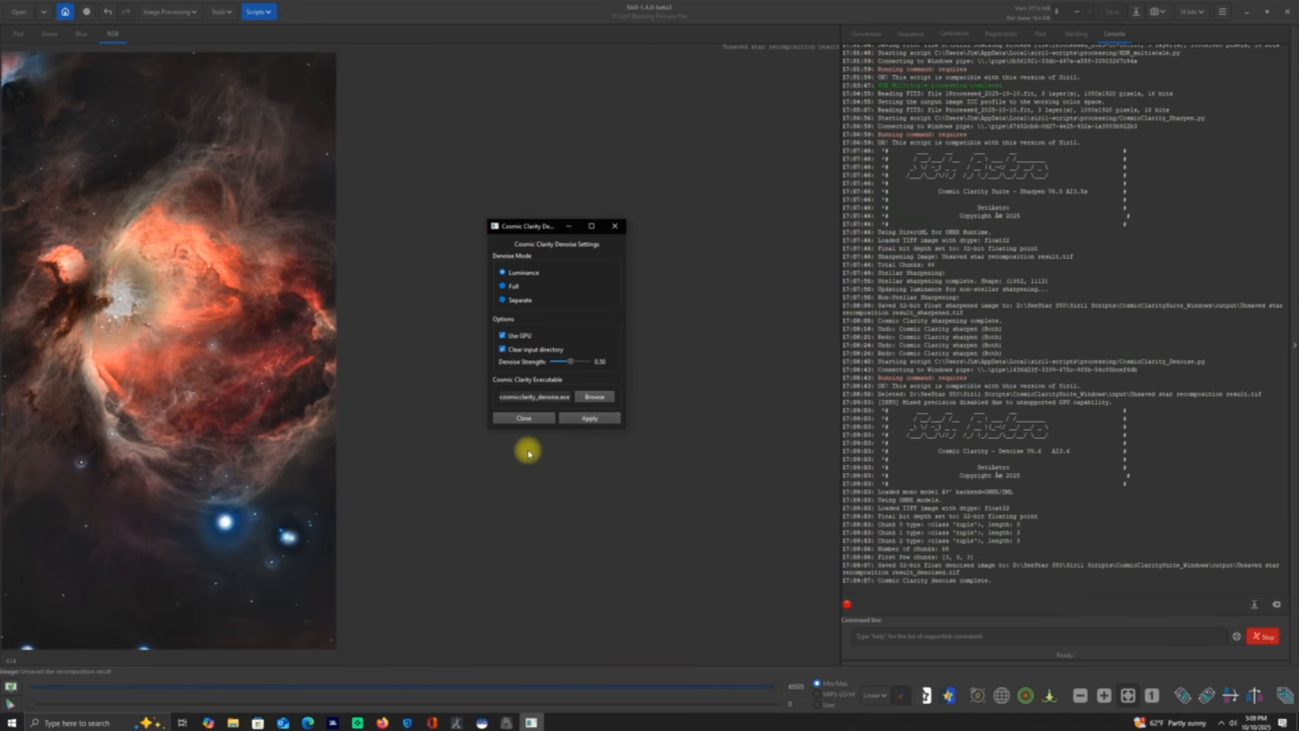
click(517, 418)
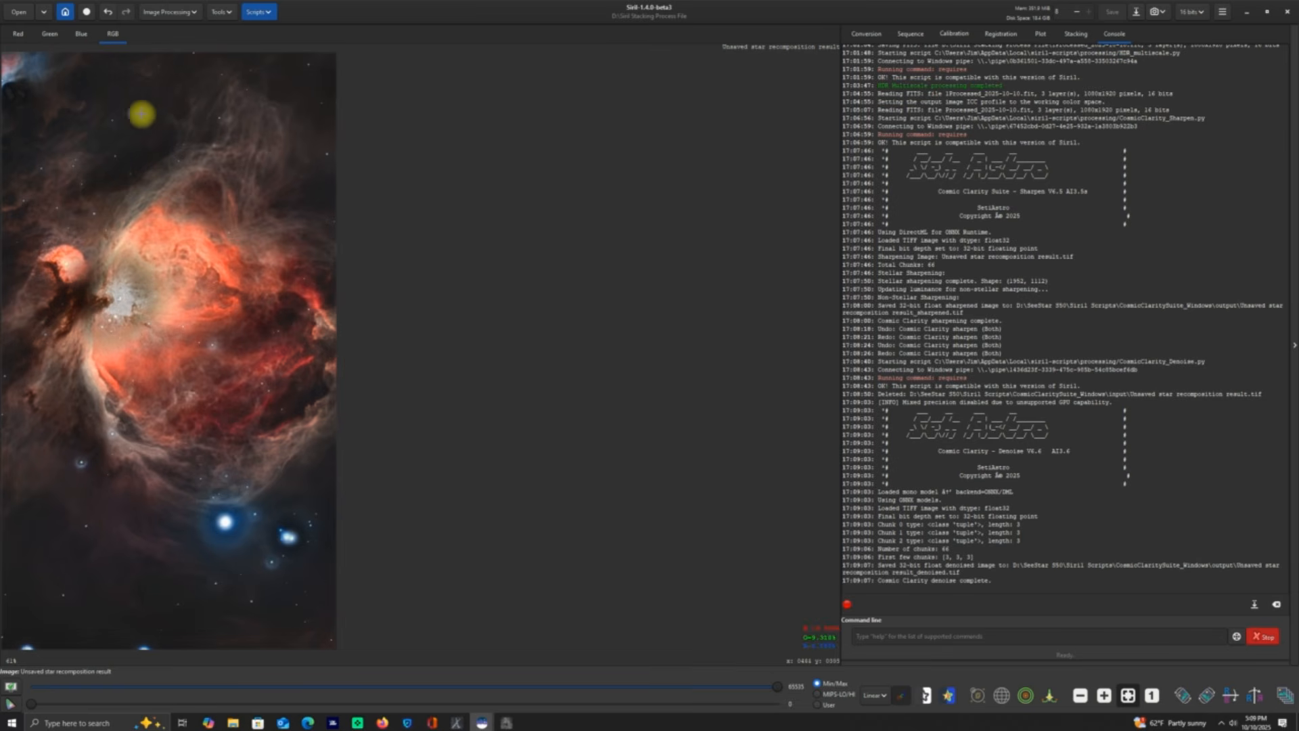
Step: Compare the nebula with and without Cosmic Clarity processing by undoing the denoise and sharpening, then redoing both
click(108, 11)
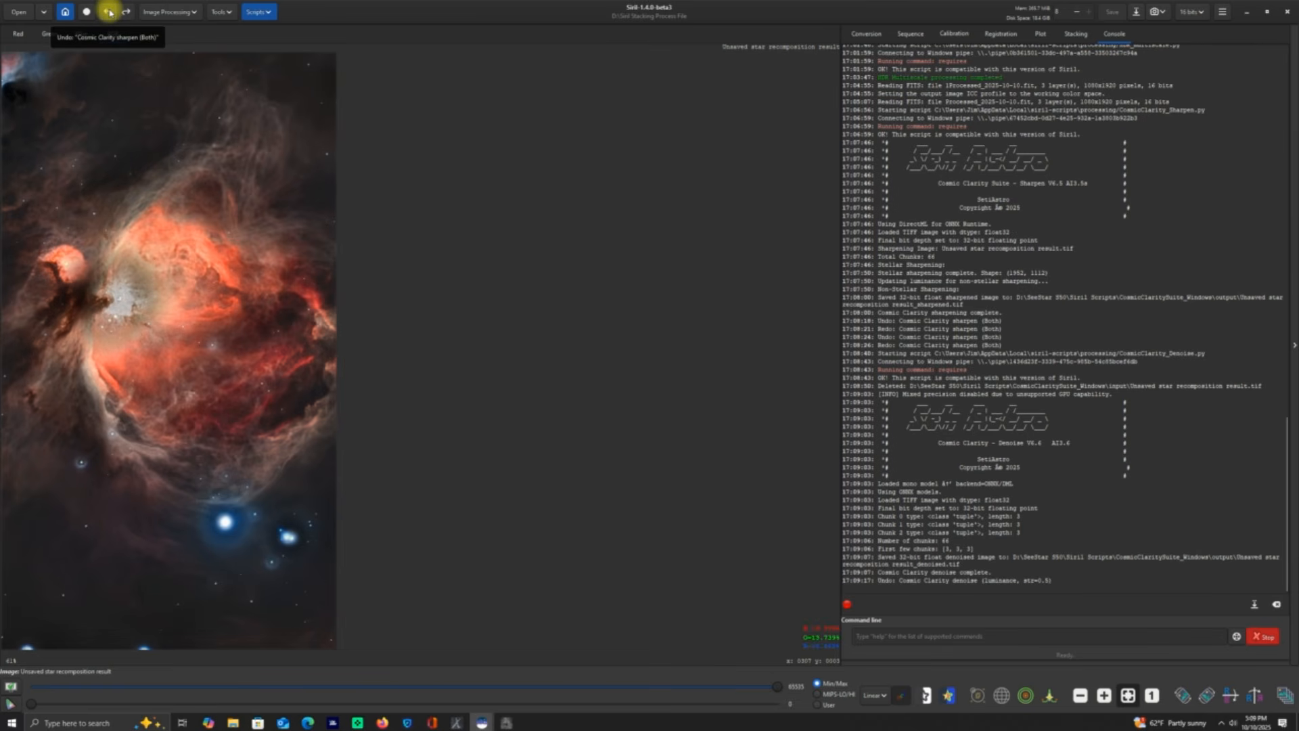
click(108, 11)
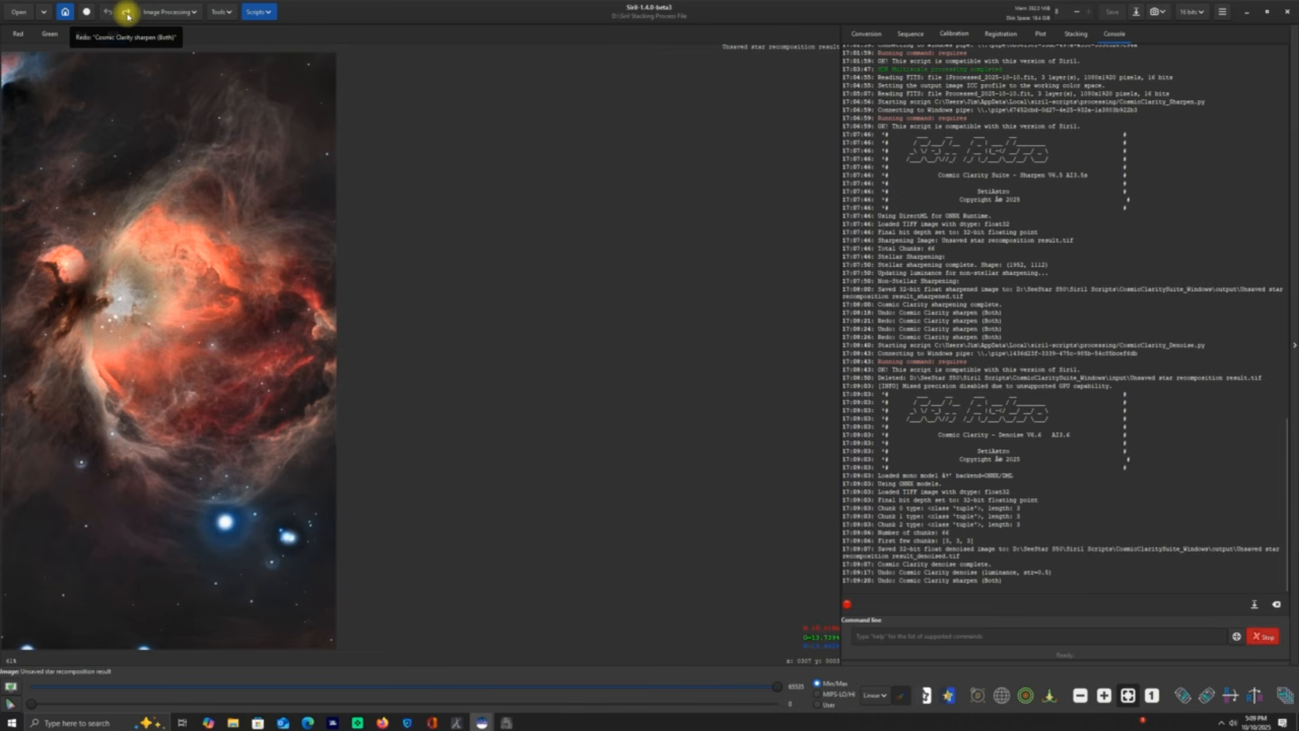
click(127, 12)
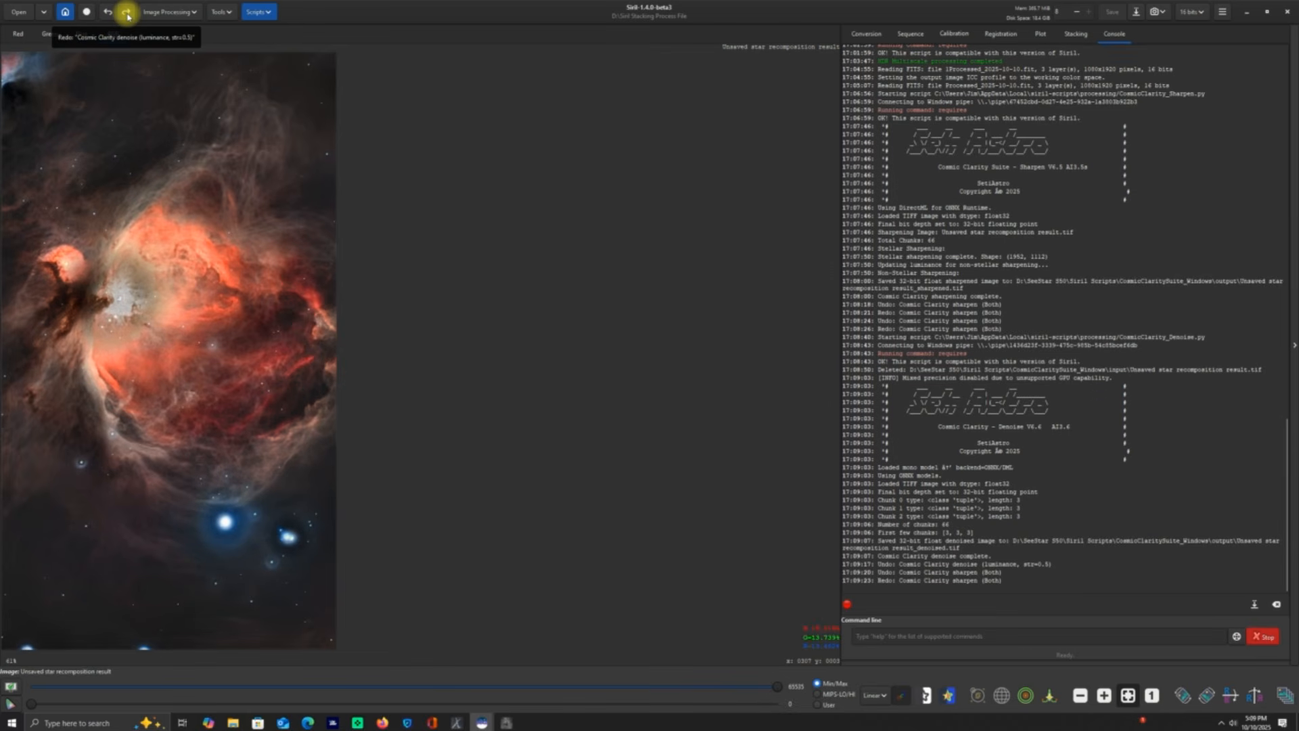
click(127, 13)
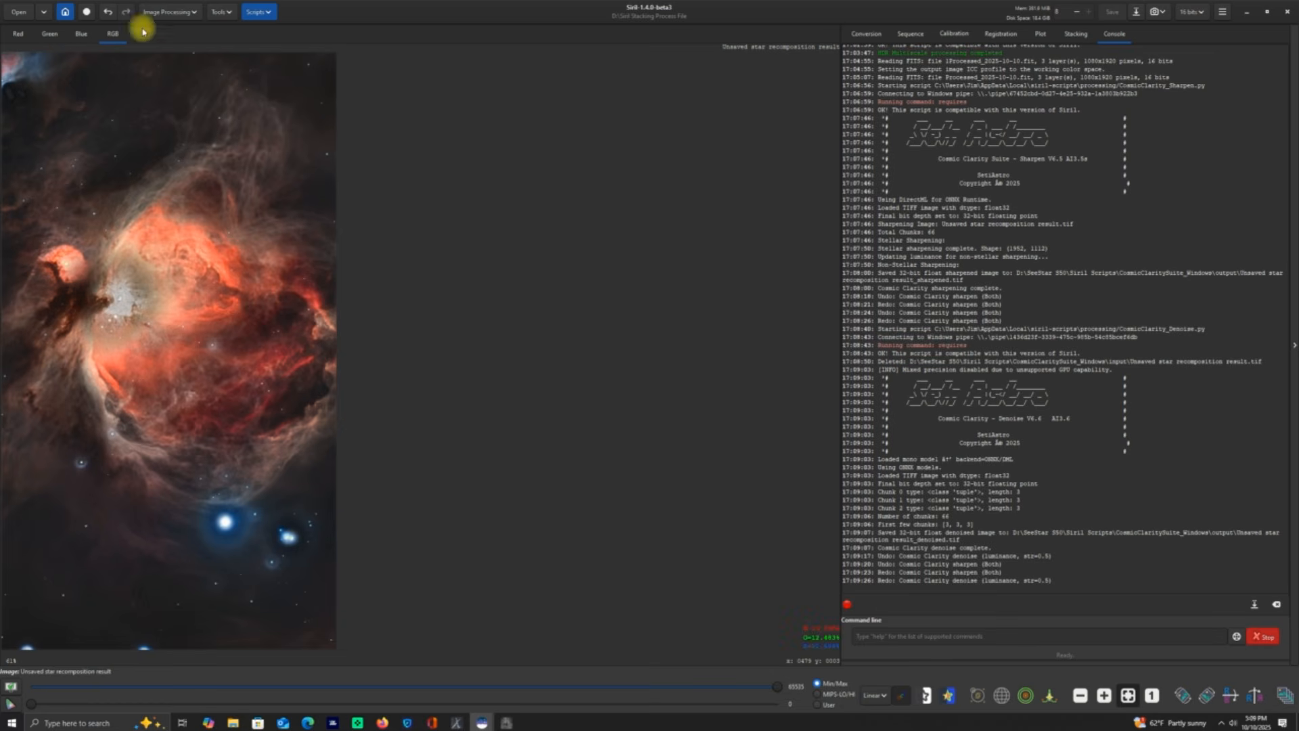
Step: Undo the denoise and sharpening, toggle the sharpening back on twice for comparison, and leave both undone
click(109, 13)
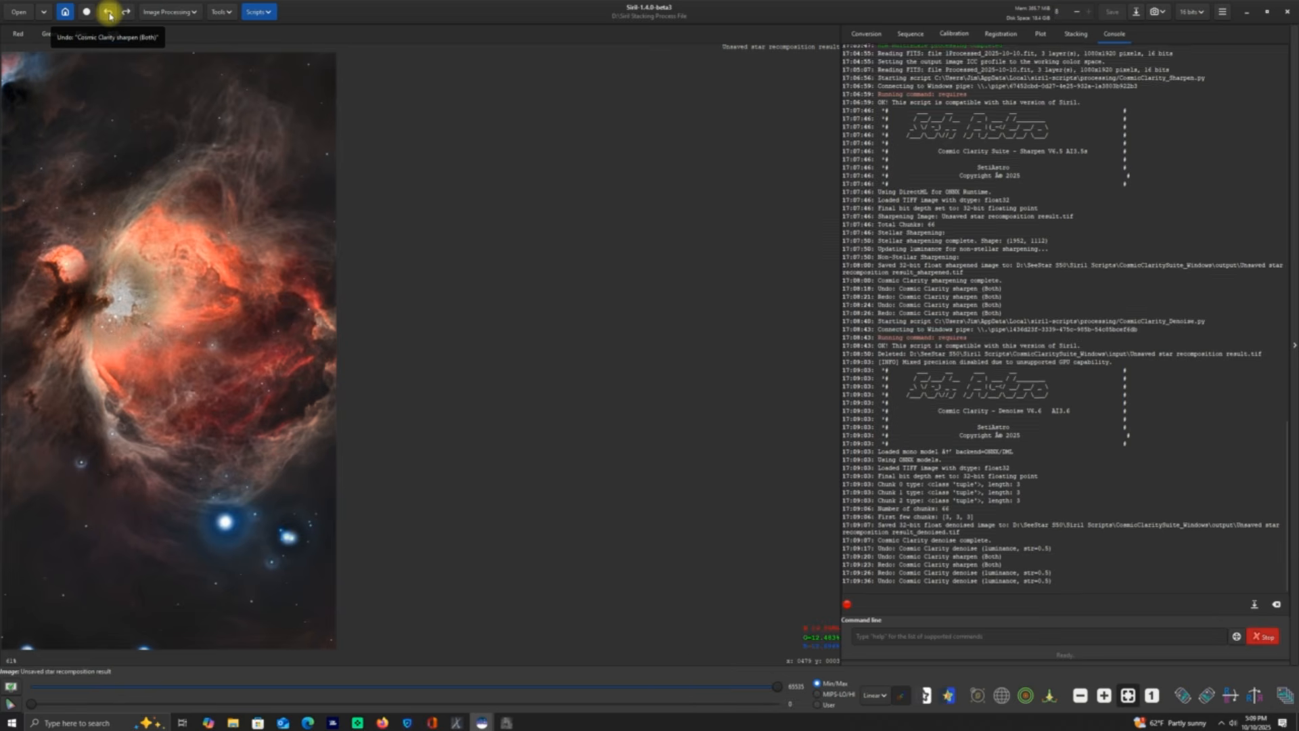
click(109, 13)
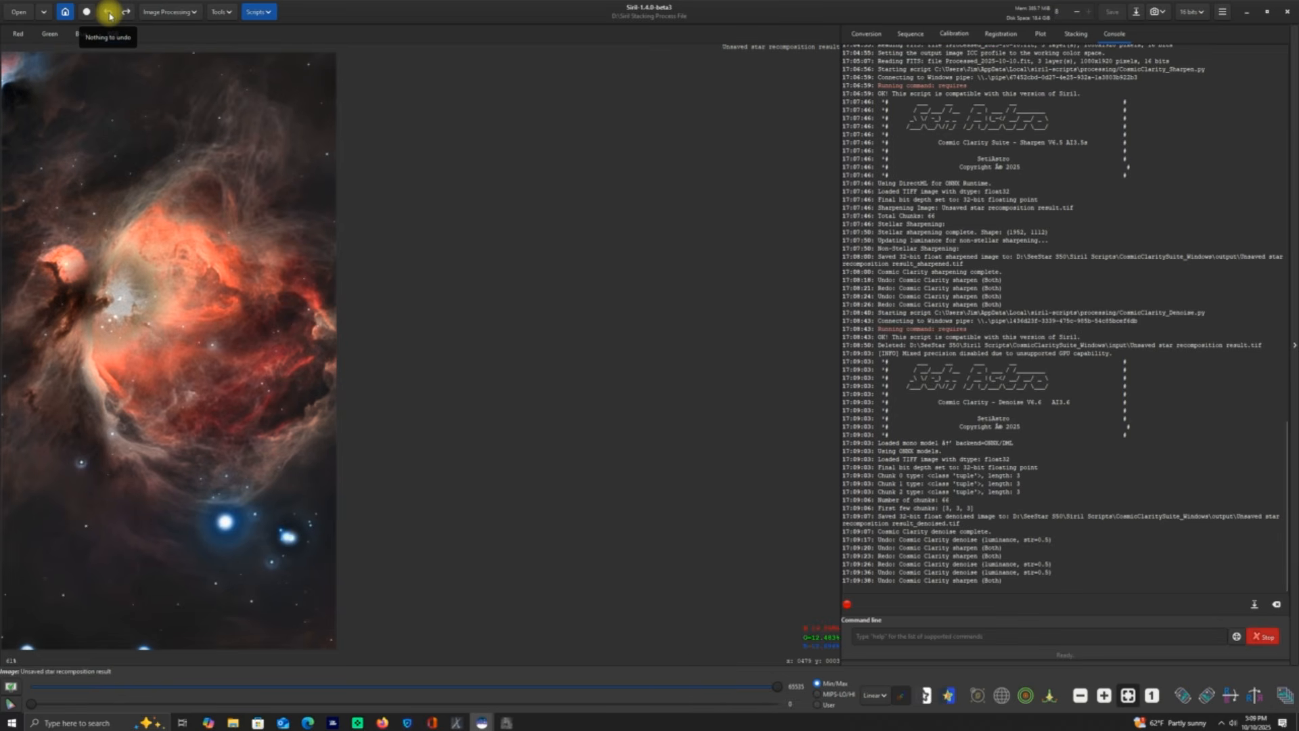
click(127, 13)
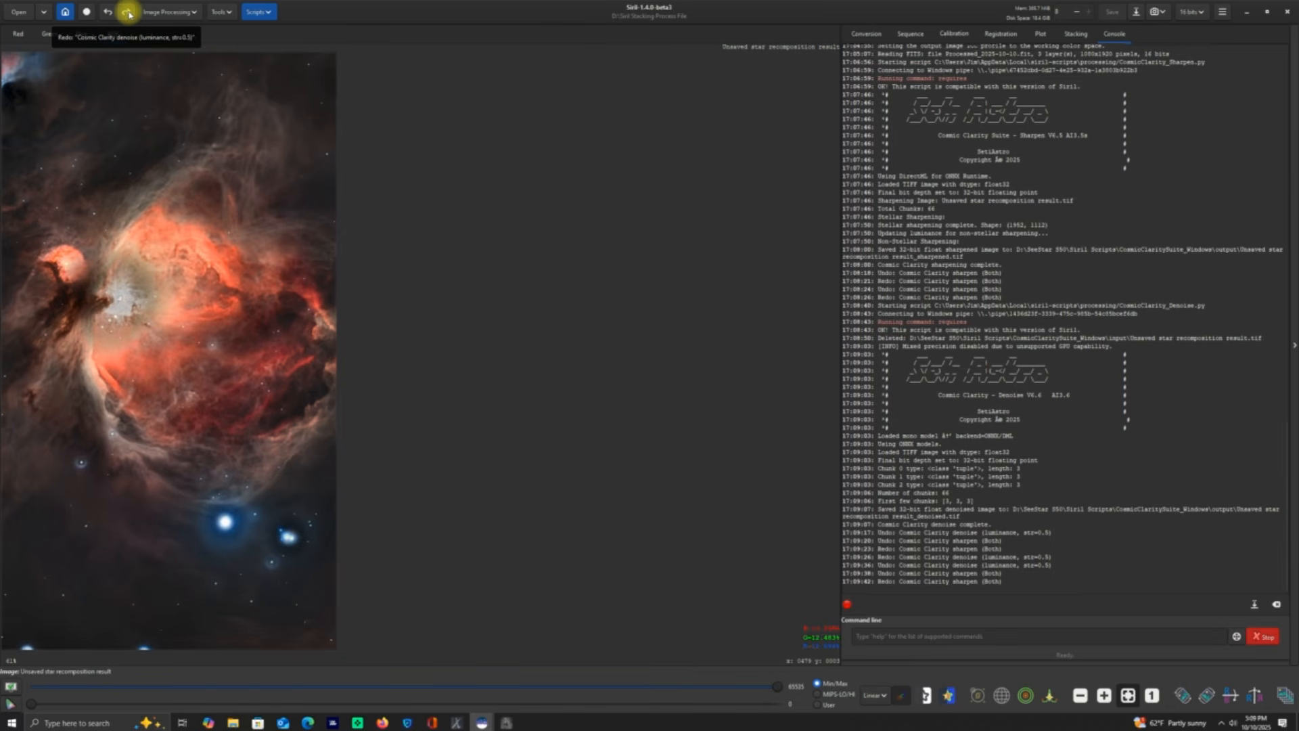
click(110, 13)
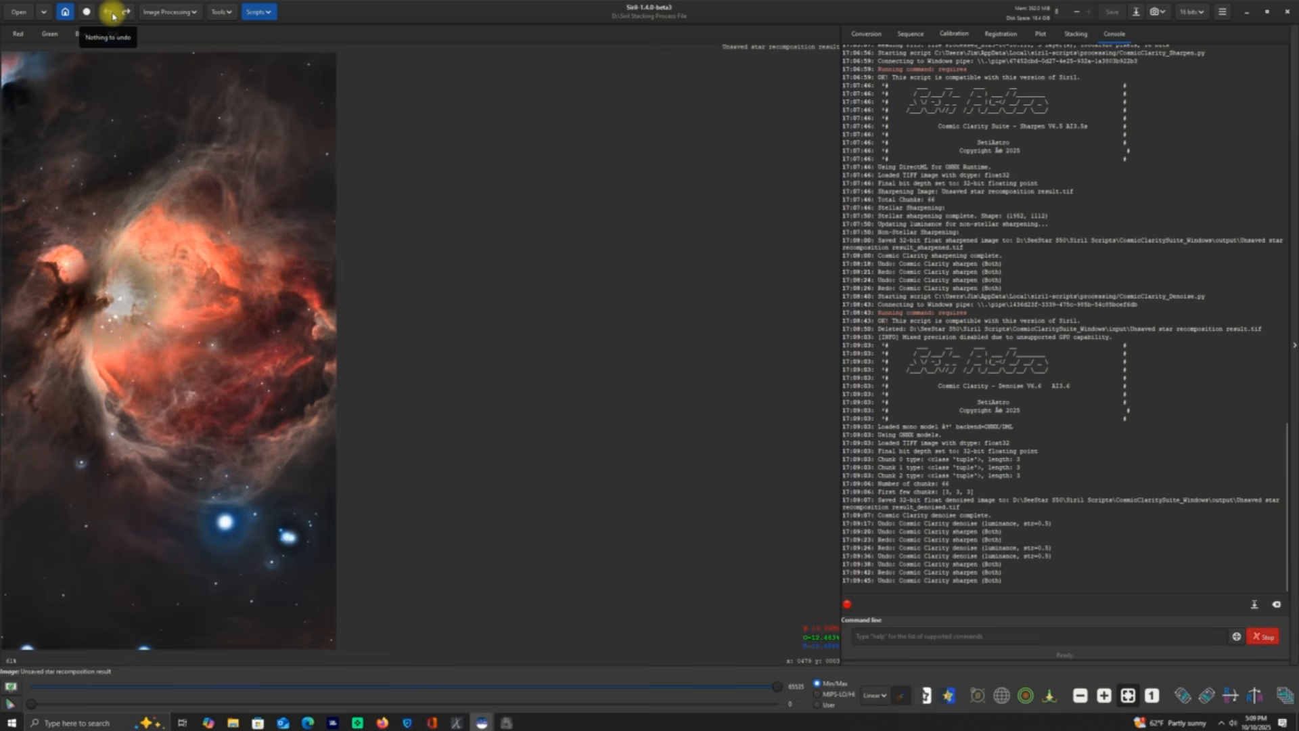
click(128, 14)
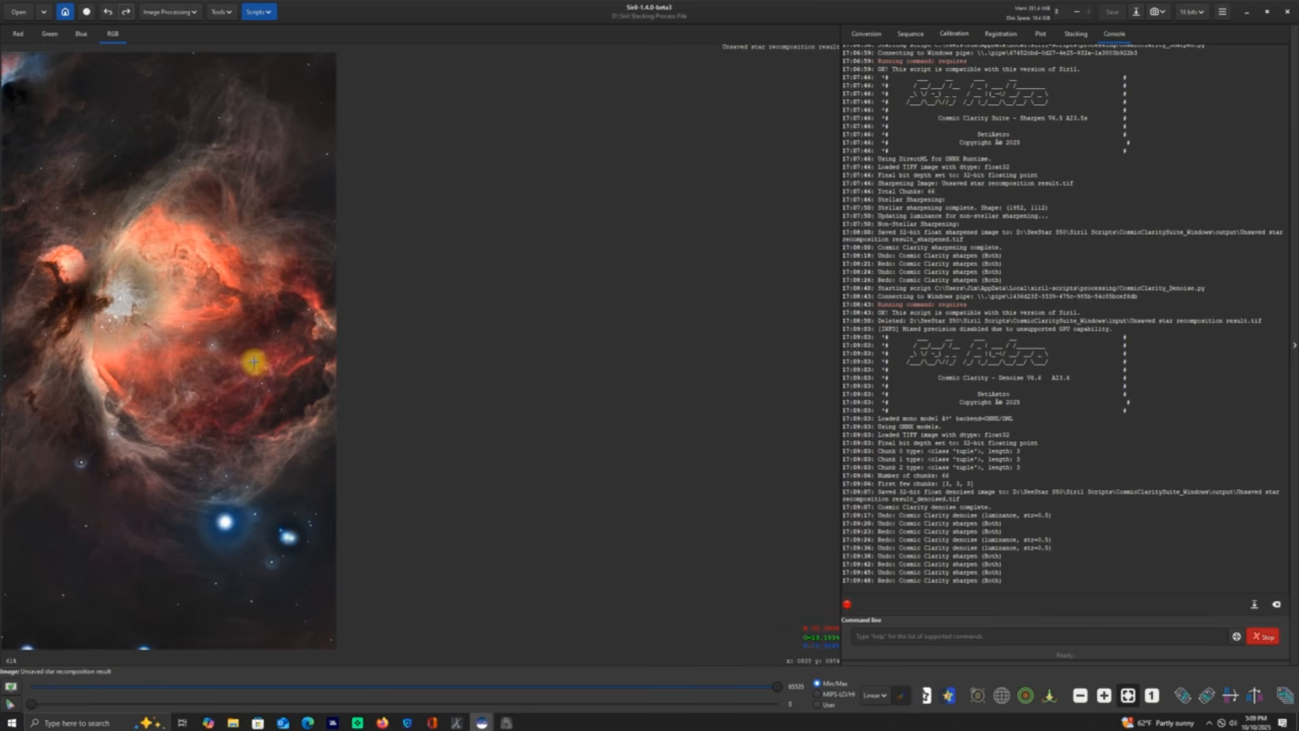
click(108, 12)
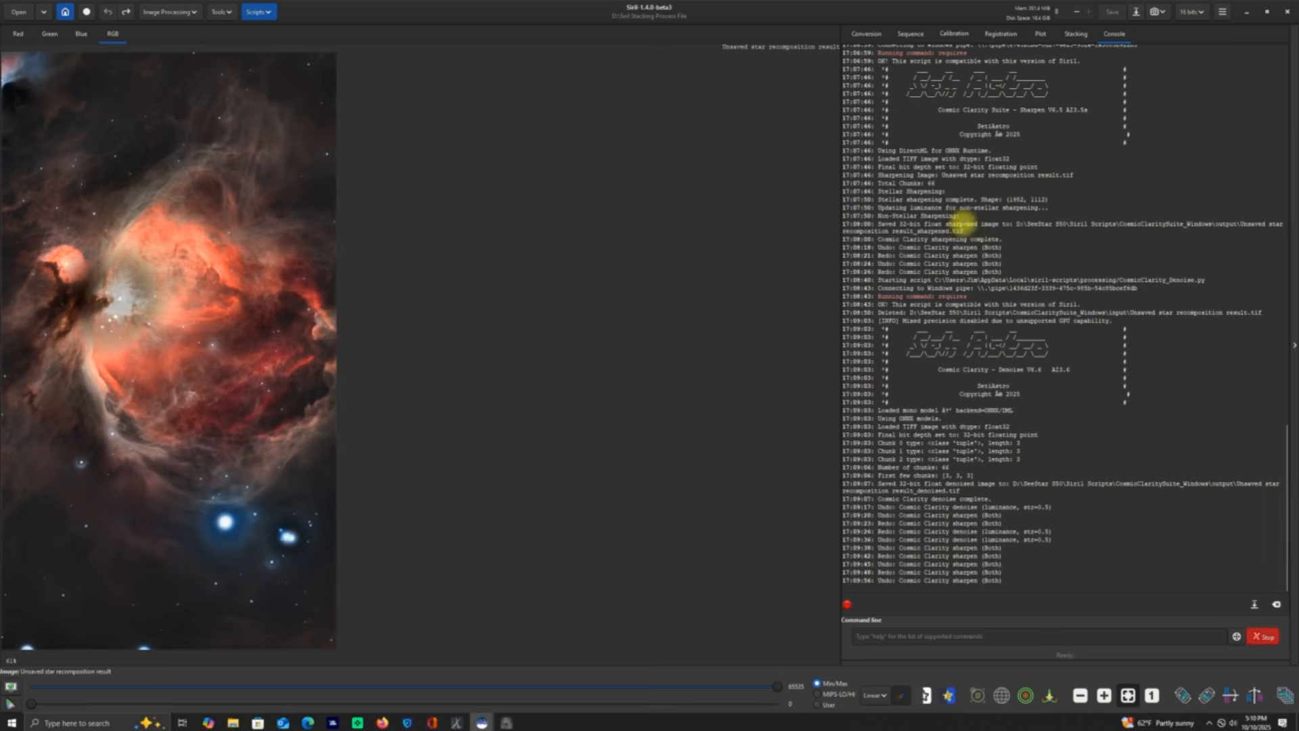
Step: Start saving a copy of the image as a PNG file named M42 Tutorial.png
click(1133, 13)
click(932, 505)
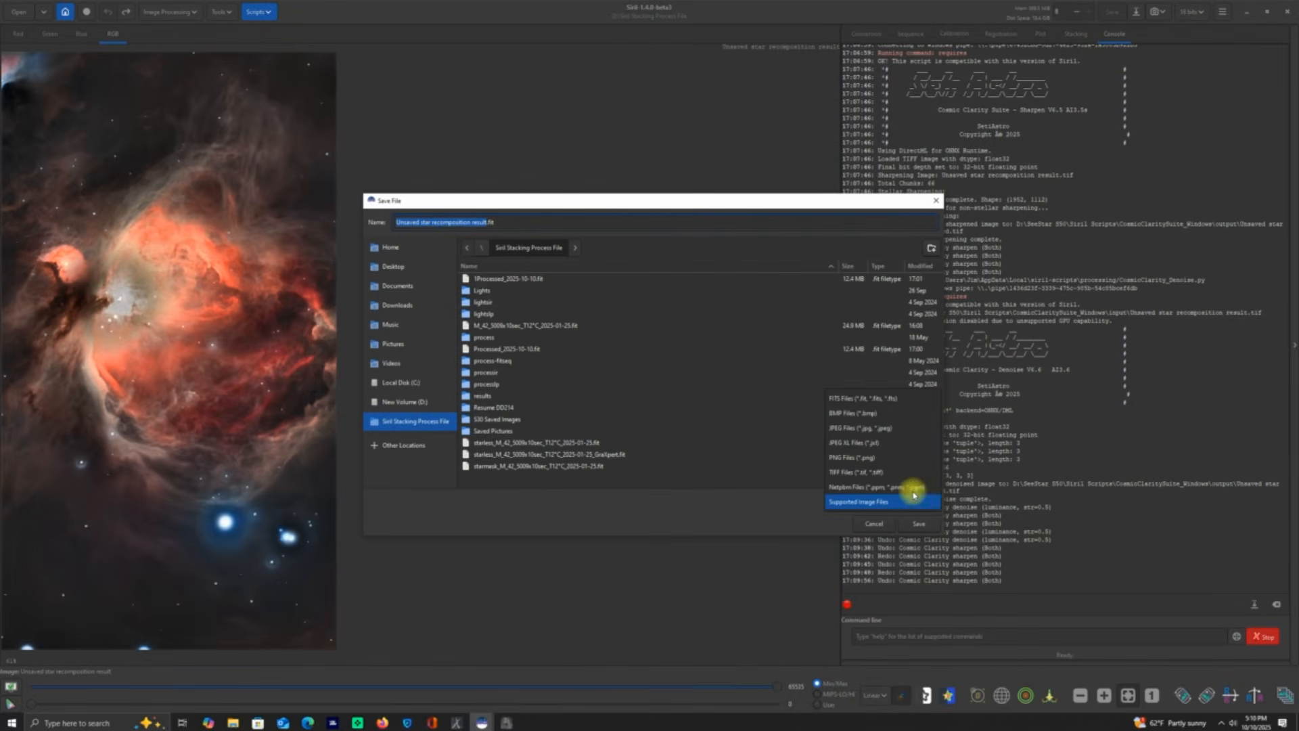
click(867, 459)
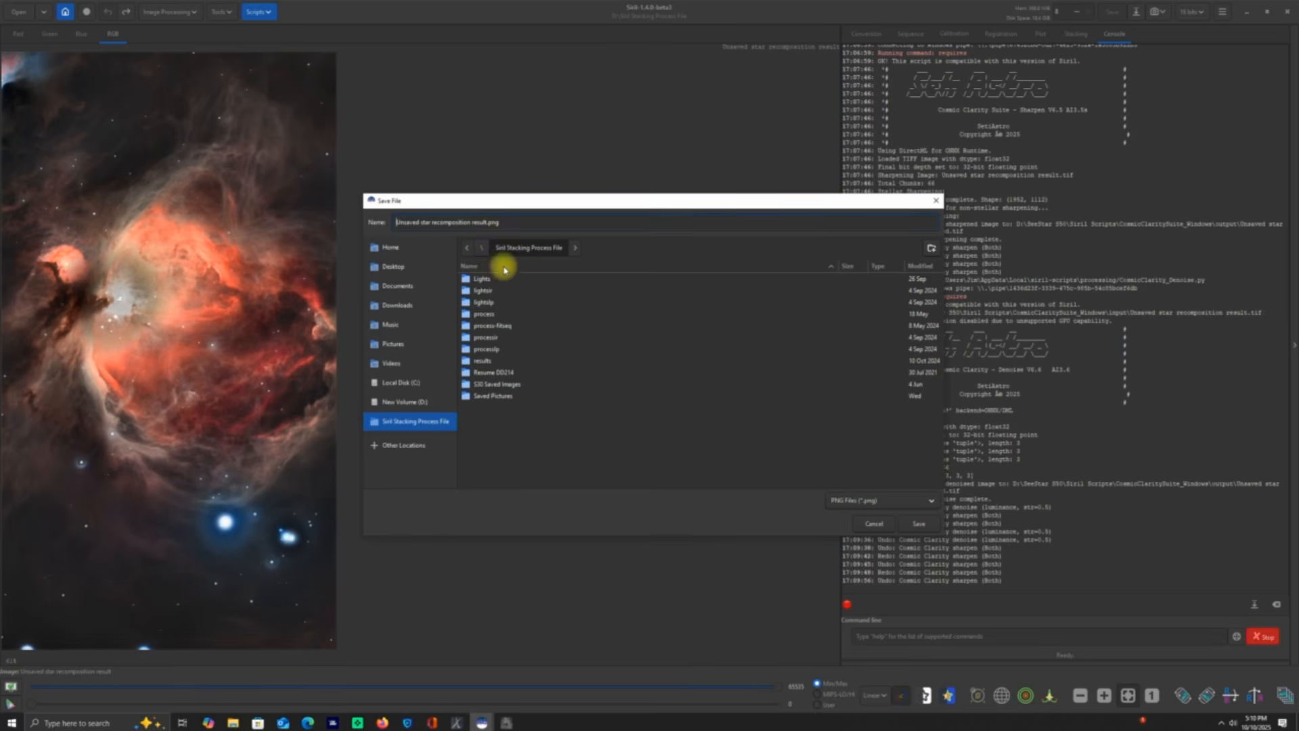
click(486, 222)
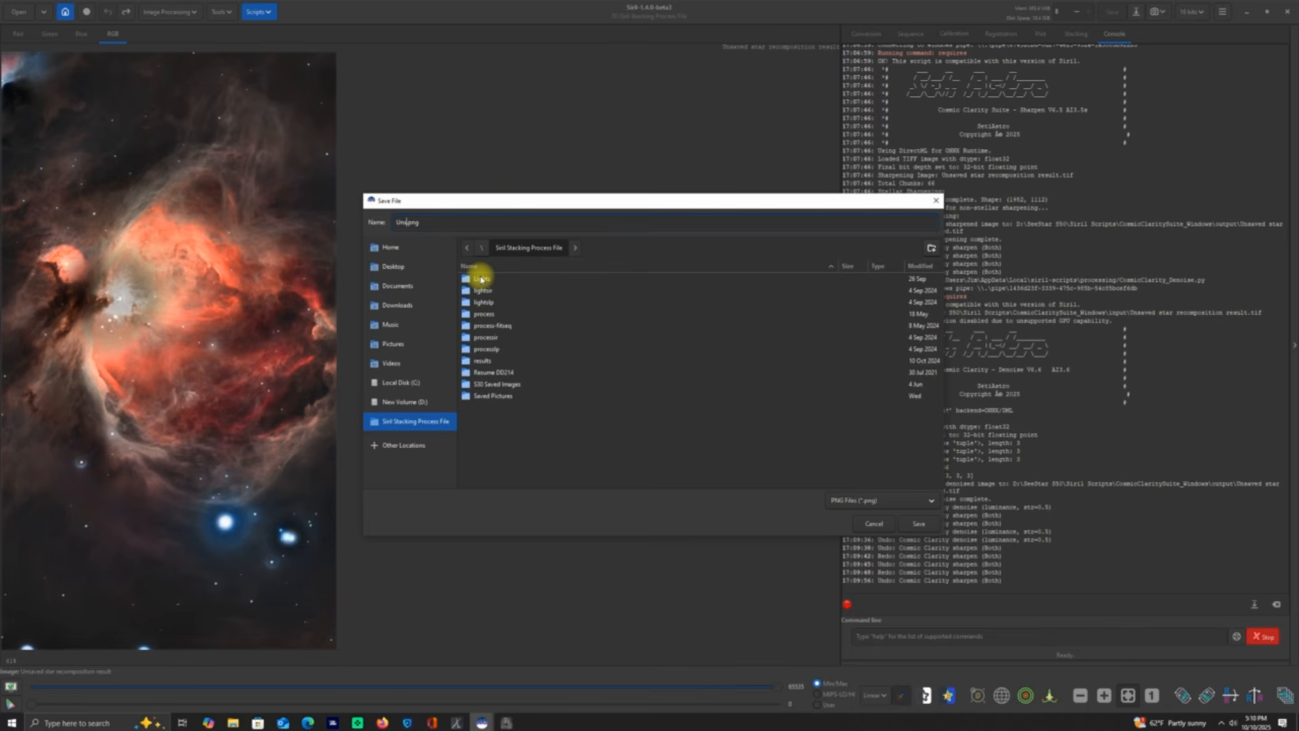
key(BackSpace)
key(BackSpace)
key(BackSpace)
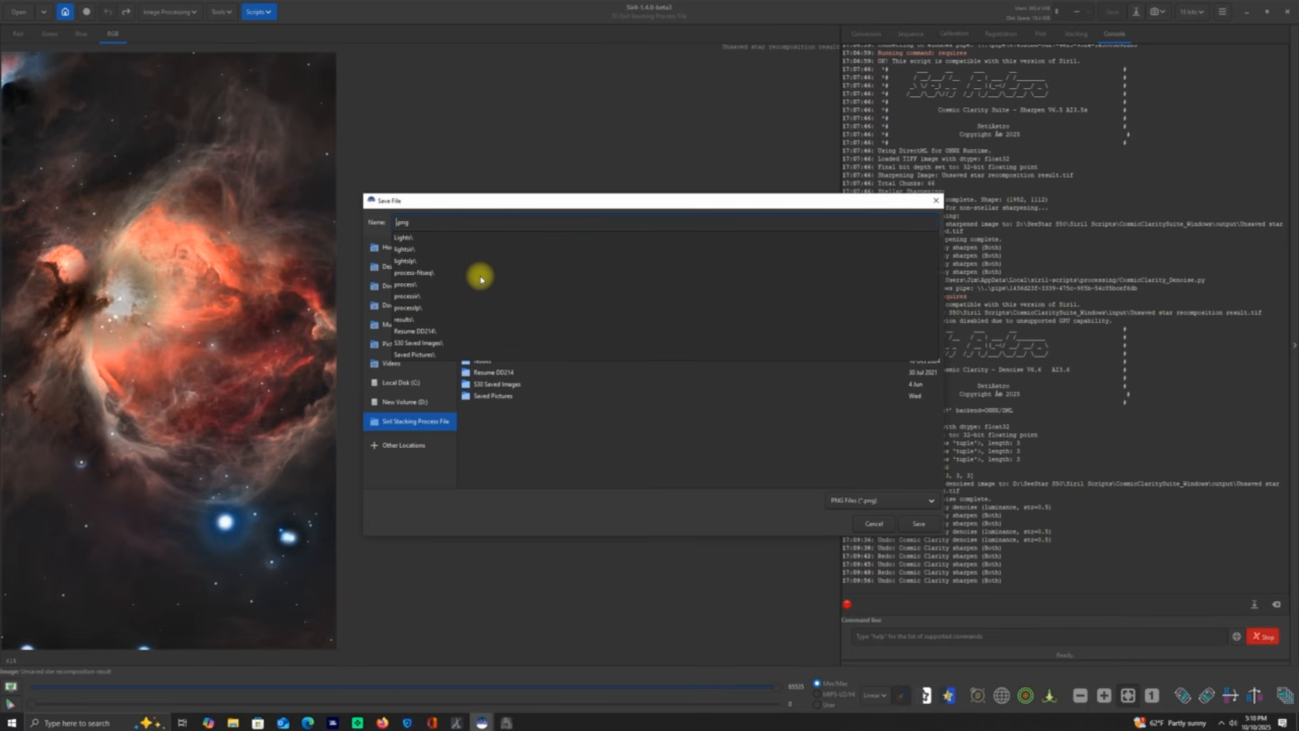
text(M42)
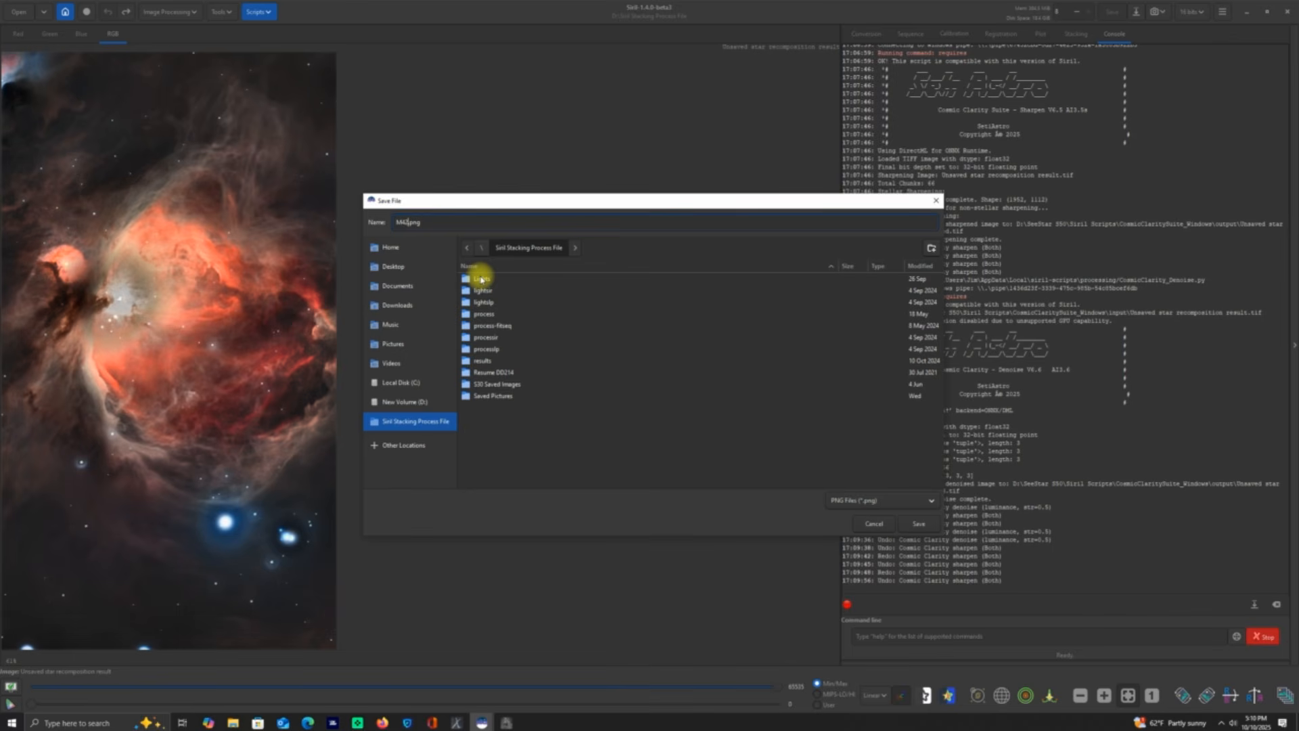
text( Tutorial)
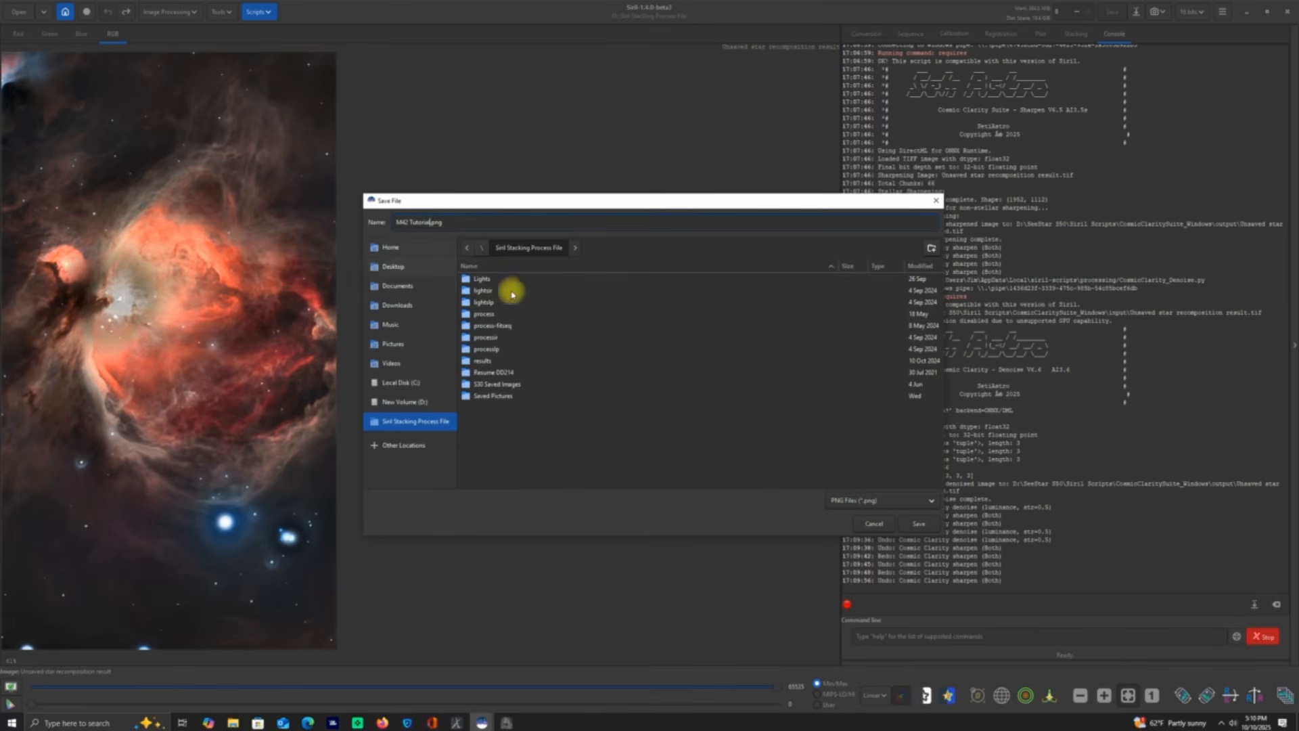
Step: Save the PNG in the Tiff Holder folder inside YouTube Work on the Desktop
click(398, 268)
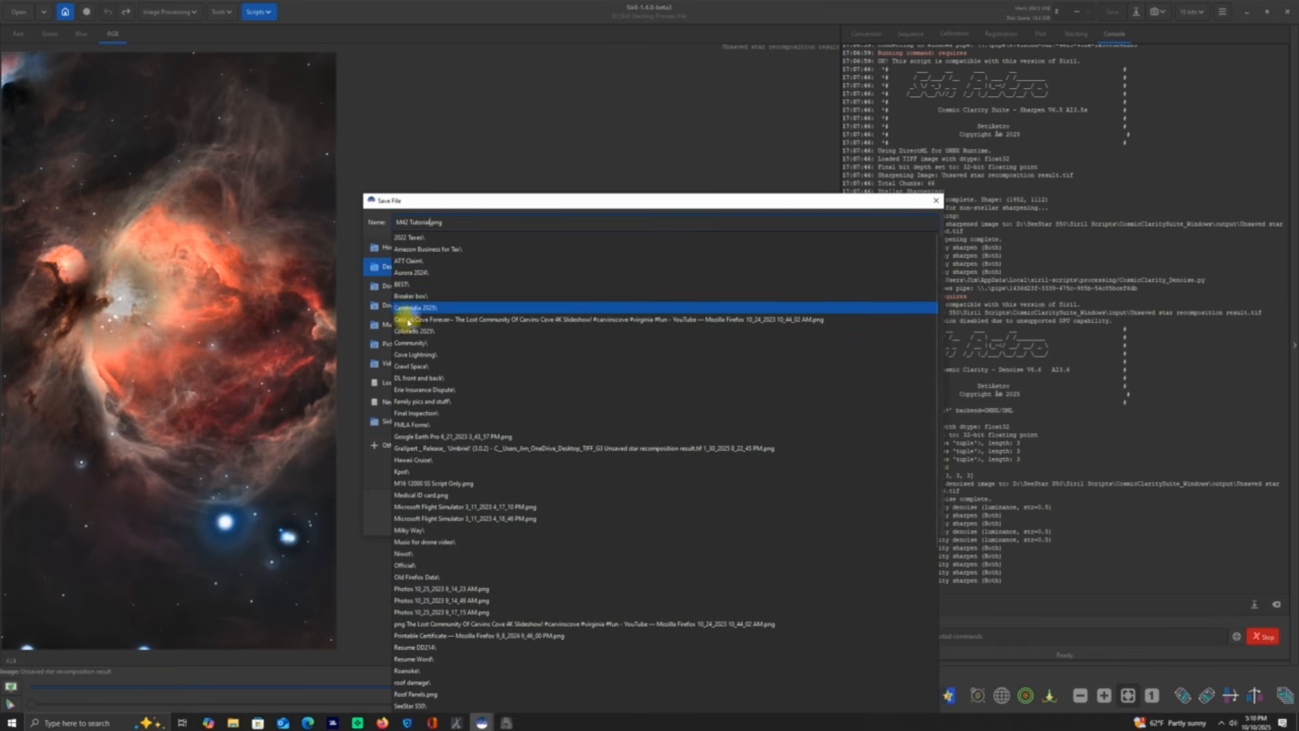
click(376, 271)
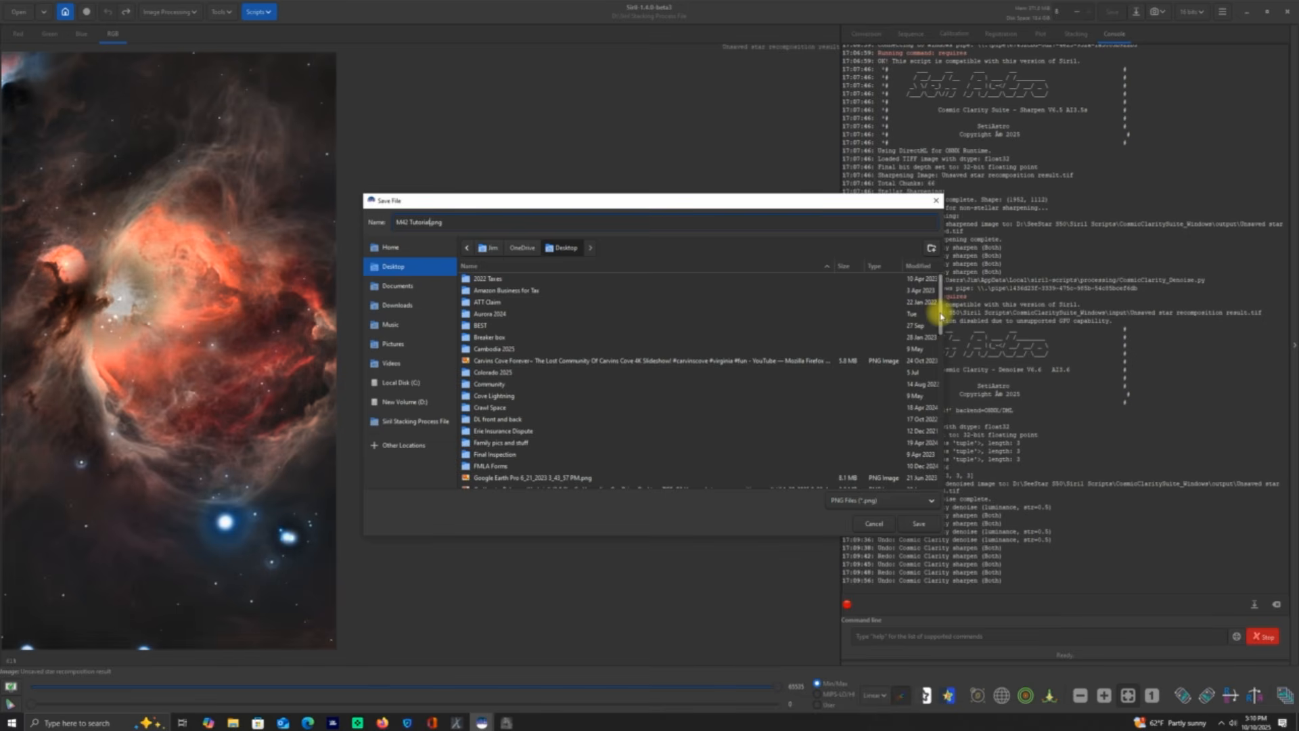
drag(939, 318, 921, 440)
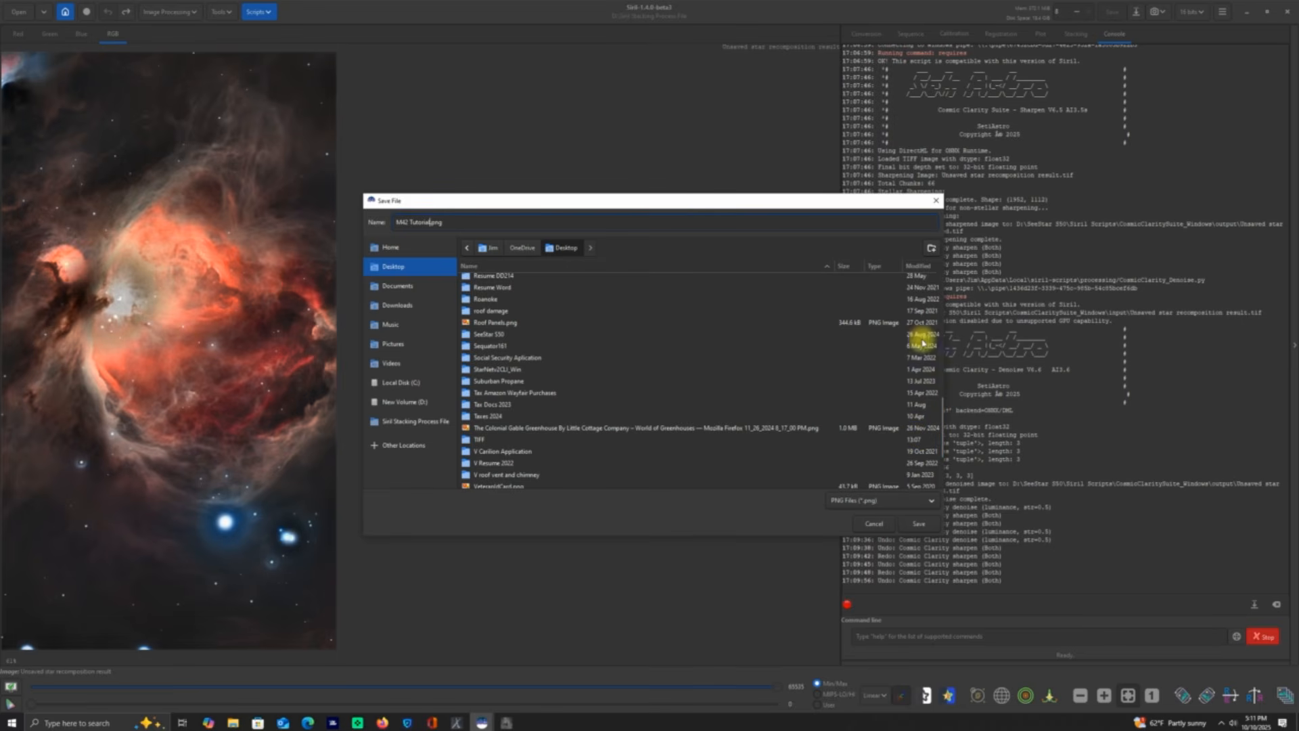
drag(934, 406, 937, 444)
double_click(491, 481)
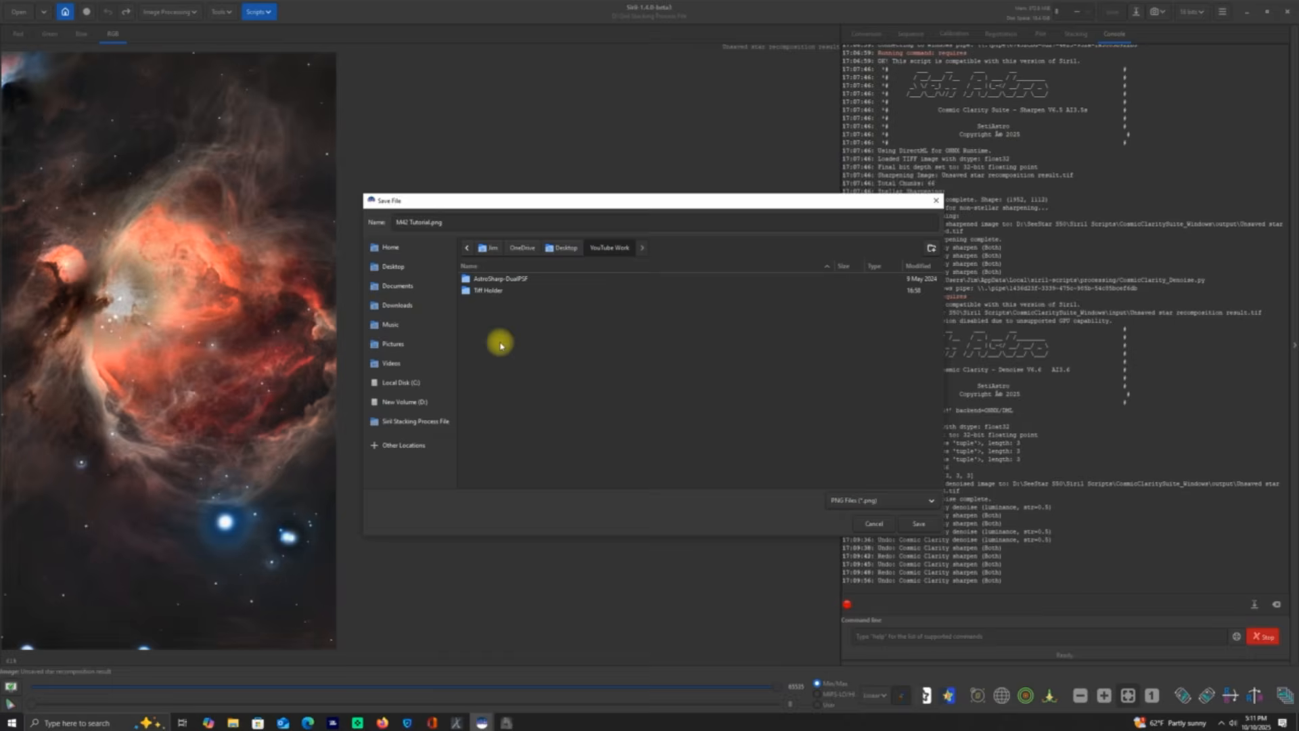
double_click(483, 292)
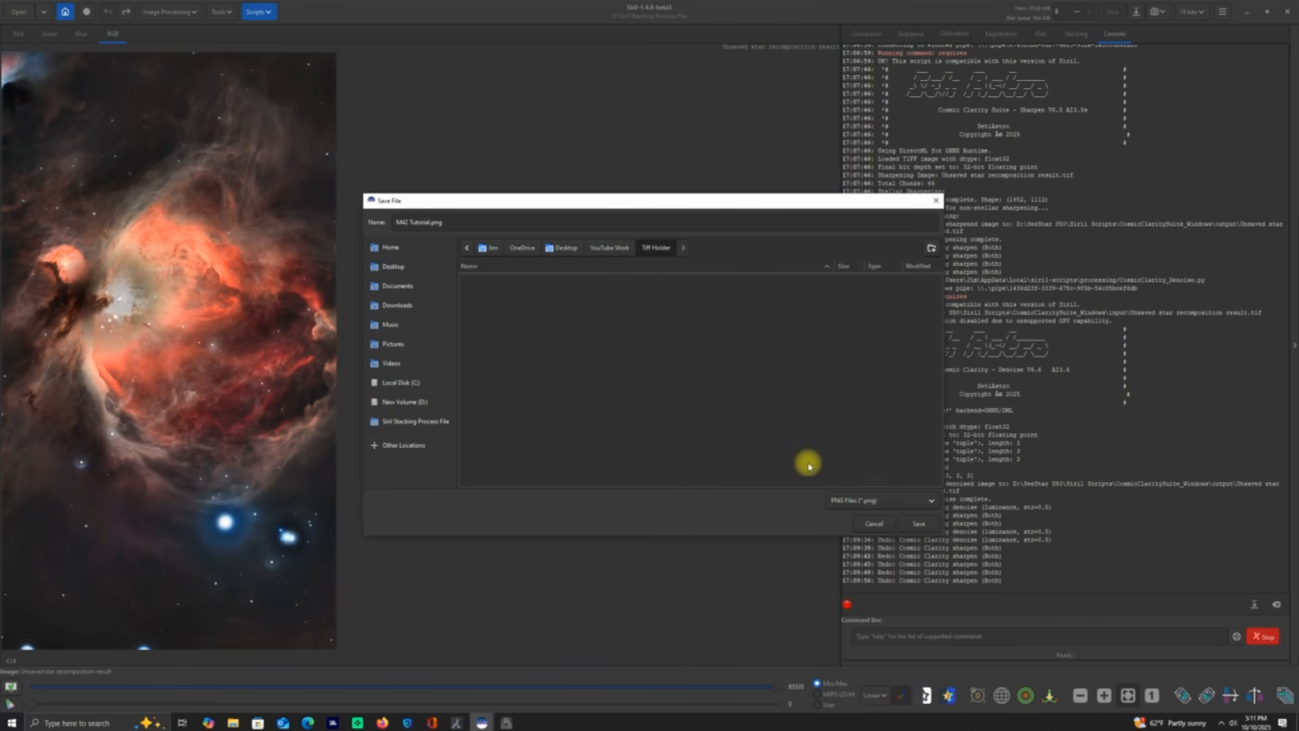
click(917, 526)
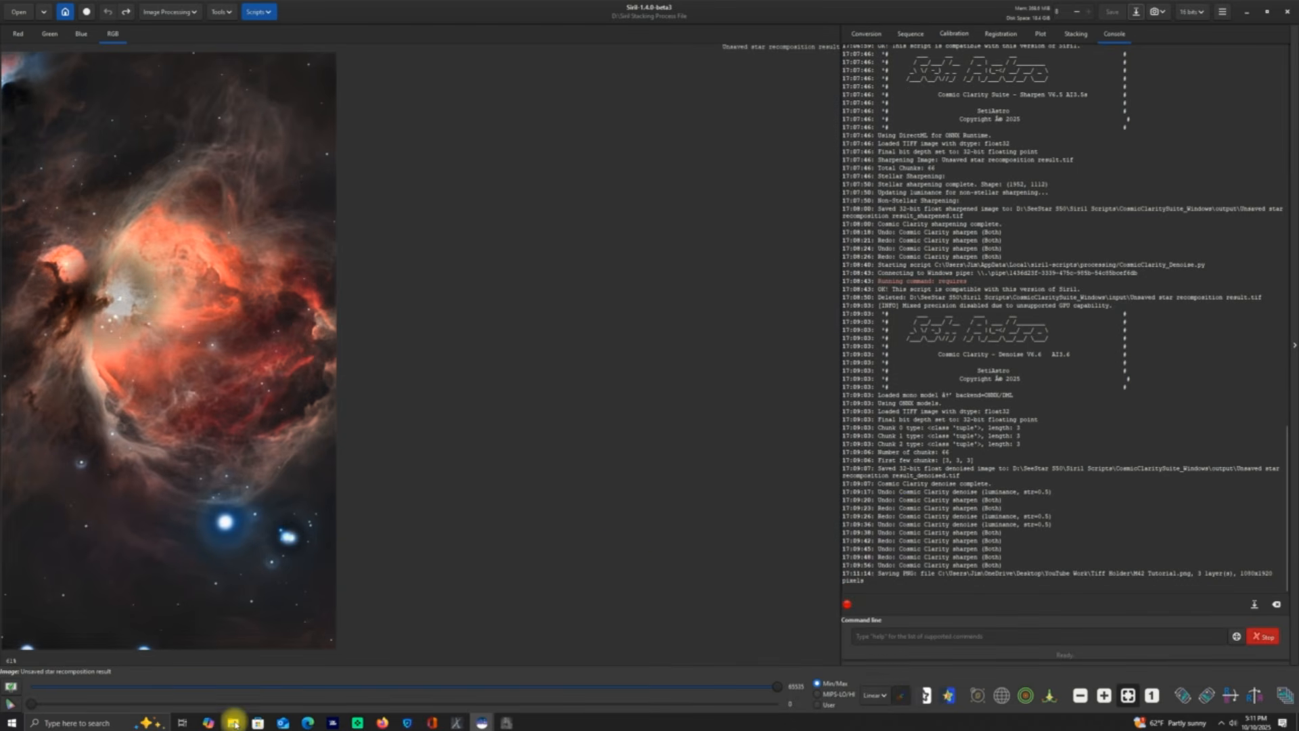
Step: Switch to File Explorer, open M42 Tutorial from the Tiff Holder folder in Photos, and maximize the viewer
mouse_move(234, 723)
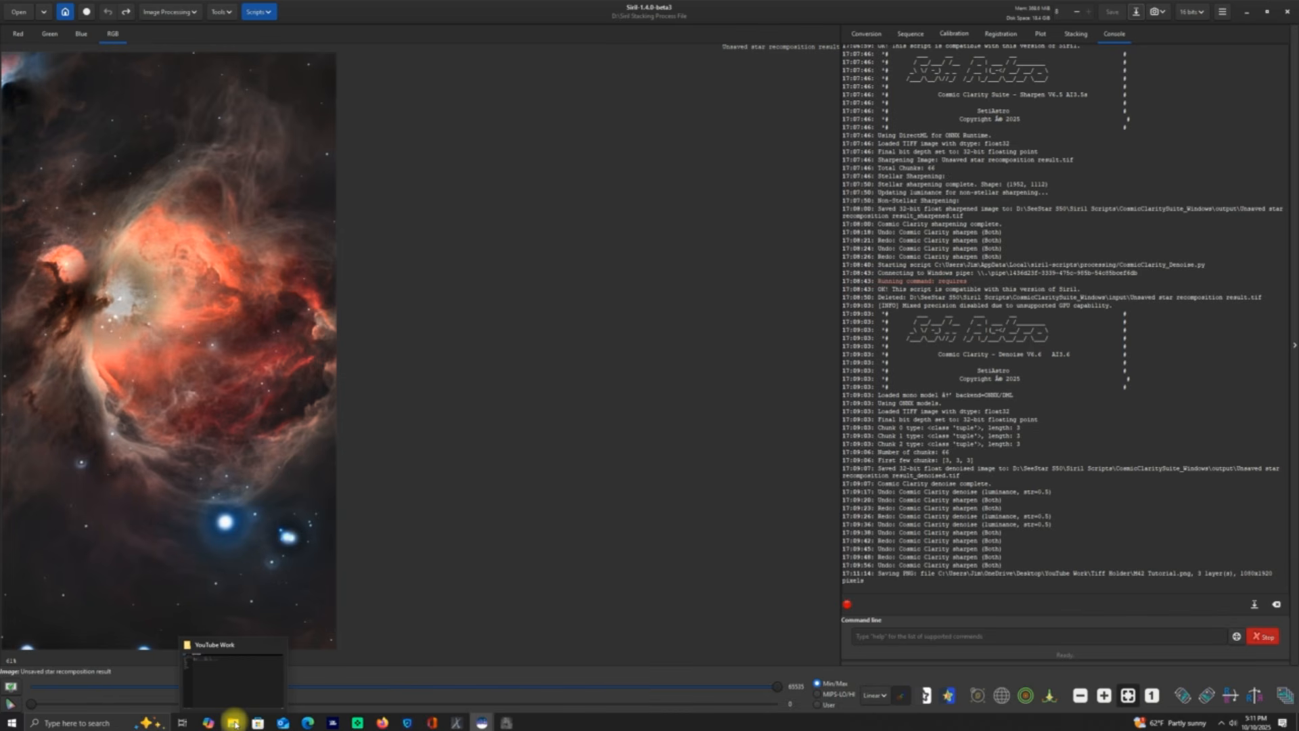
click(233, 723)
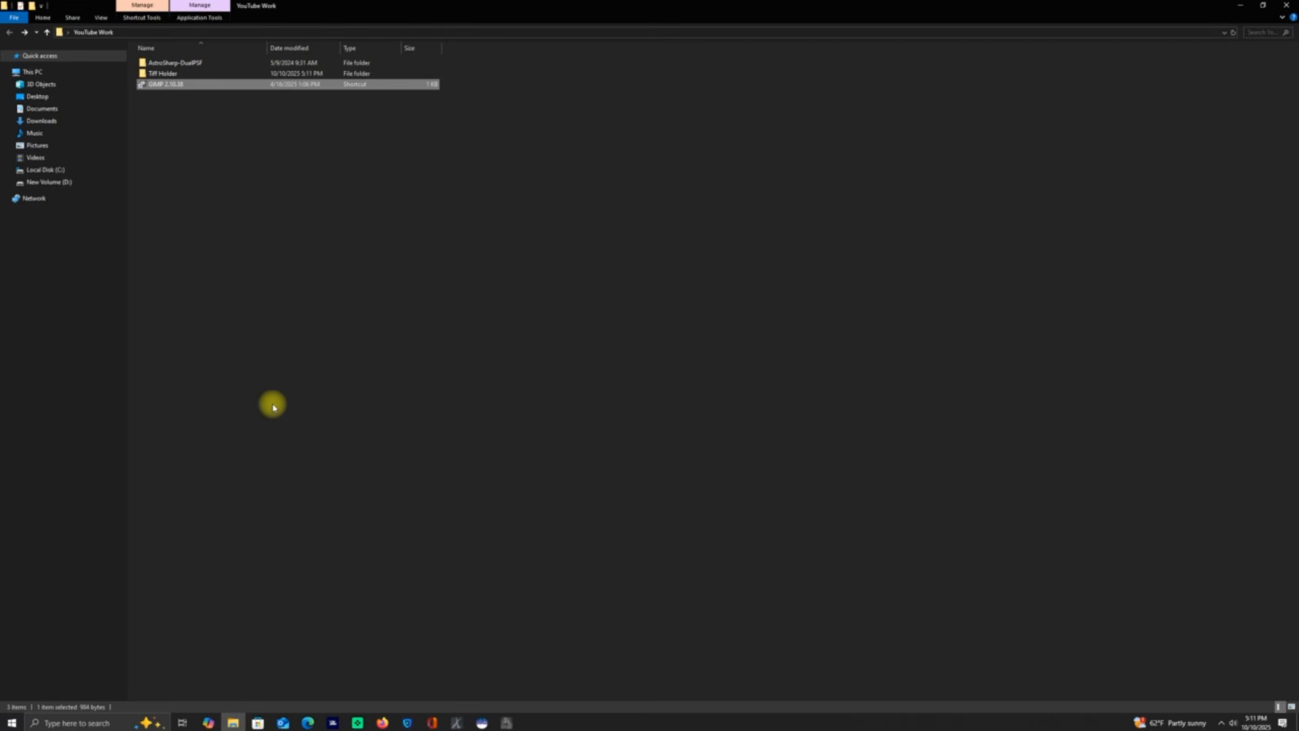
double_click(154, 72)
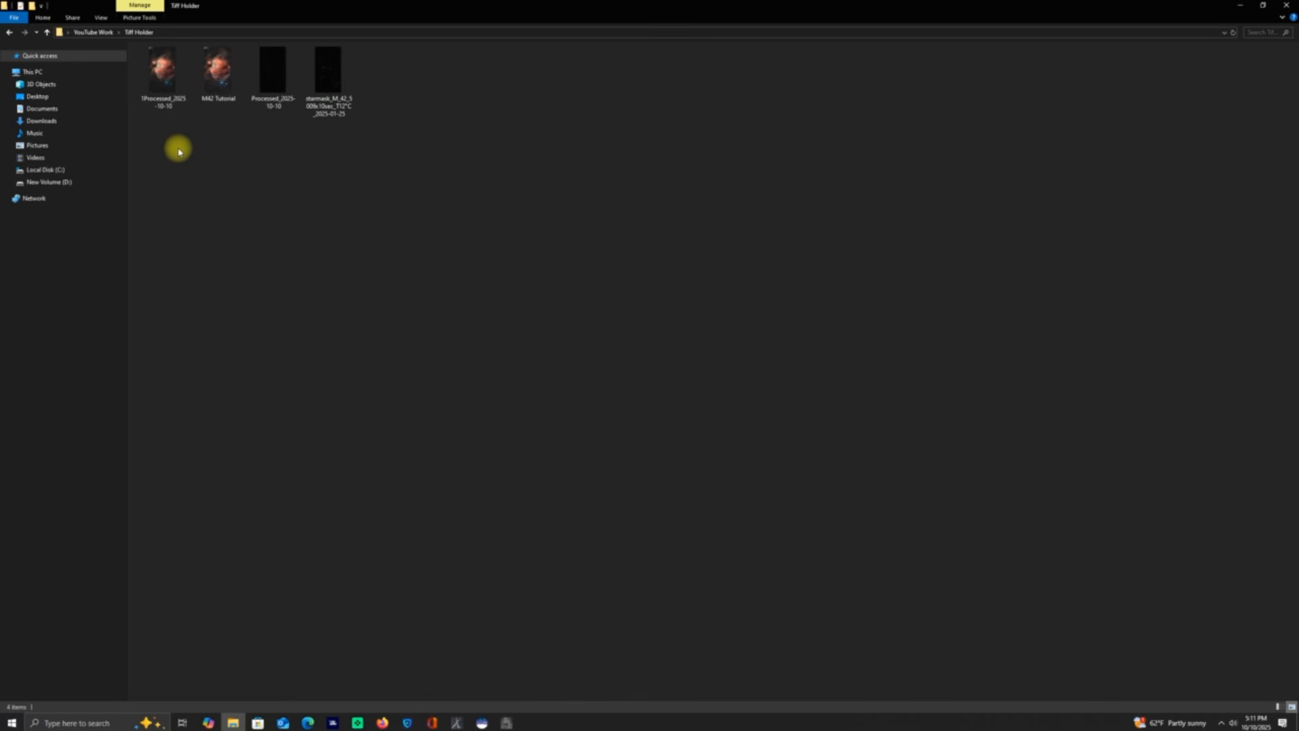
double_click(218, 81)
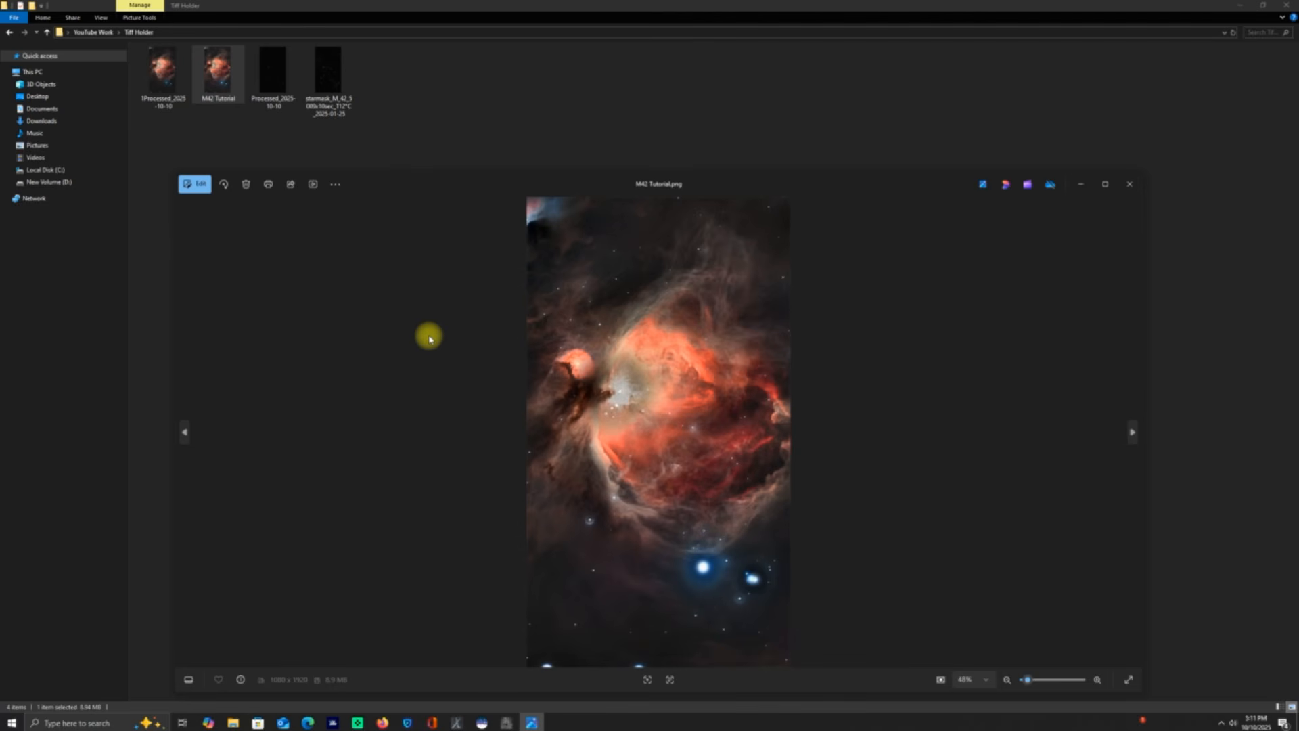
drag(763, 183, 721, 102)
click(1066, 104)
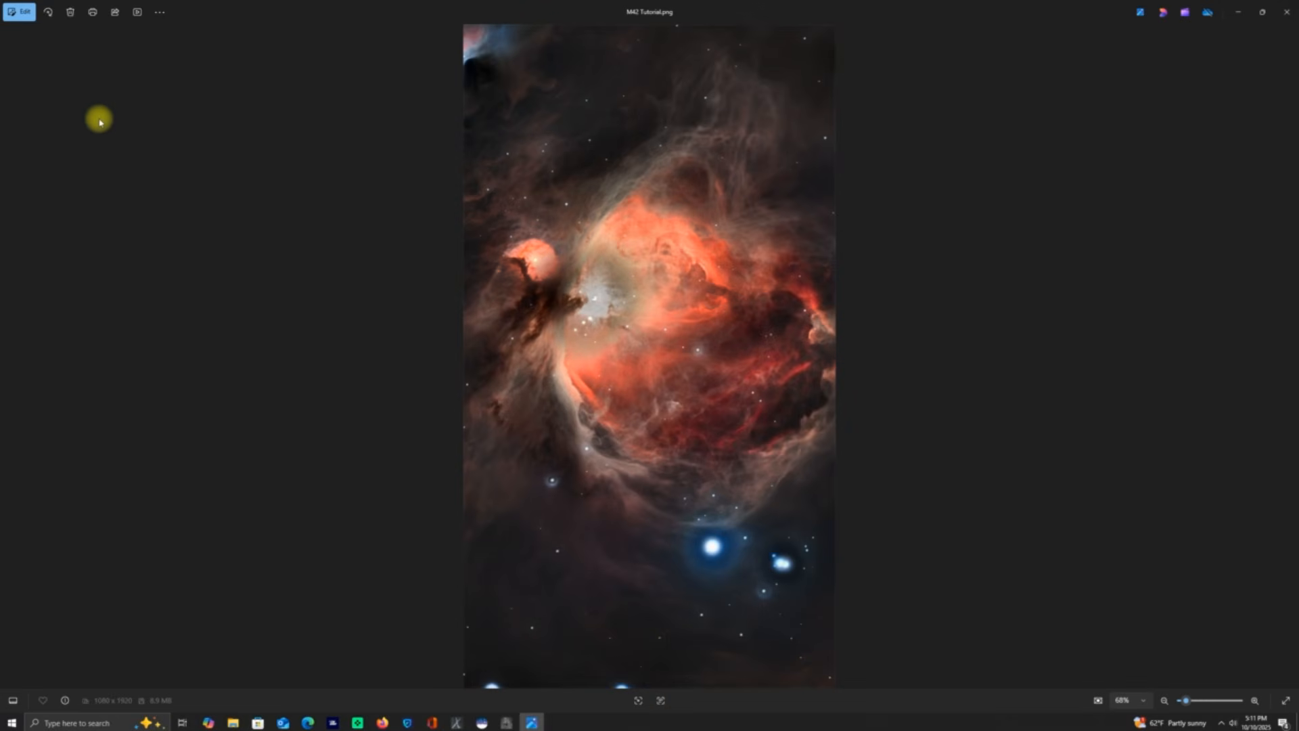
Step: Edit the picture in Photos and raise its sharpness adjustment to 97
click(19, 12)
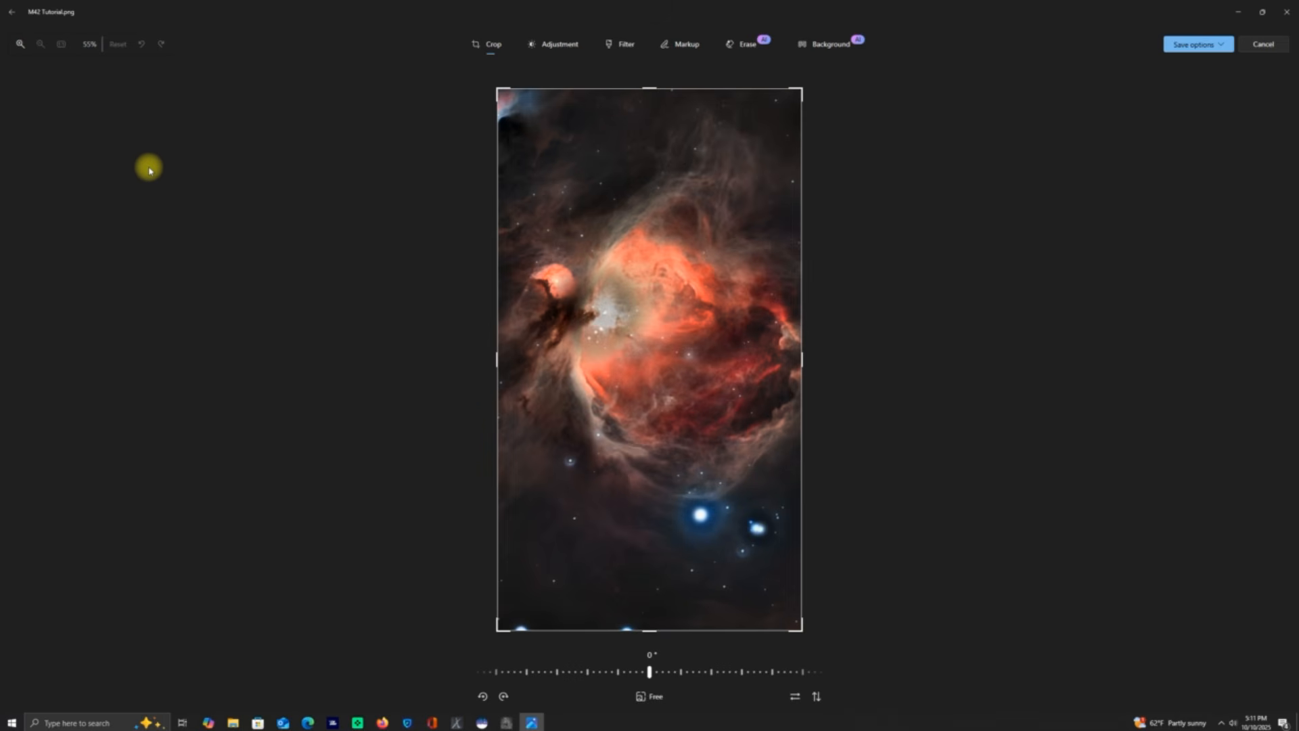
click(555, 47)
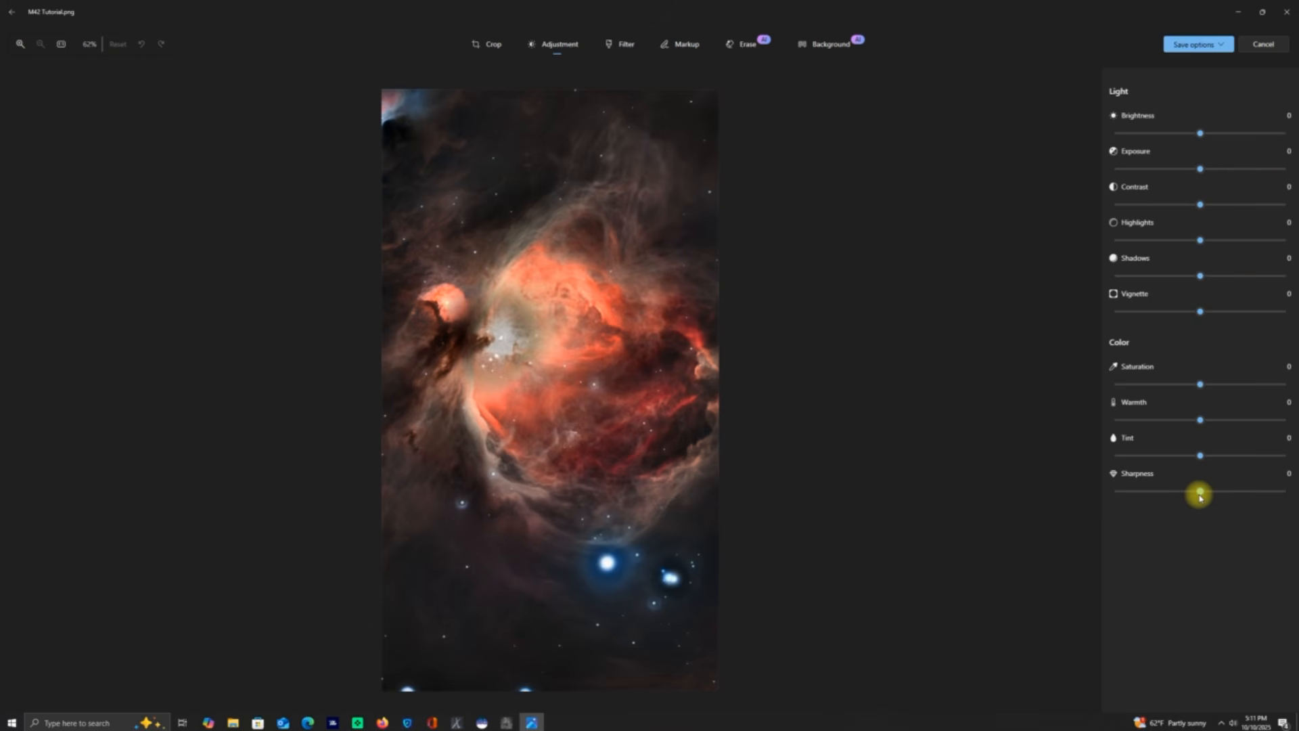
drag(1201, 494, 1285, 488)
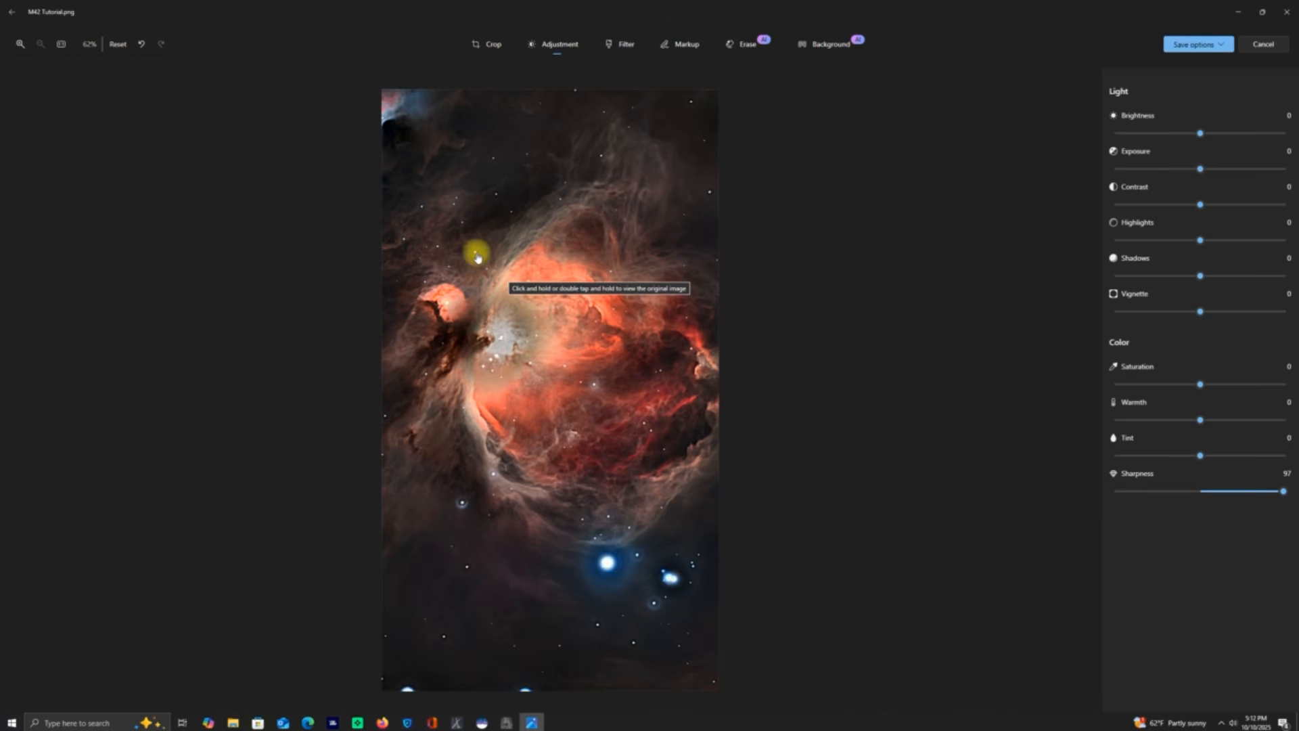
Step: Reduce the picture's sharpness adjustment to 37
click(1282, 490)
drag(1285, 493, 1235, 499)
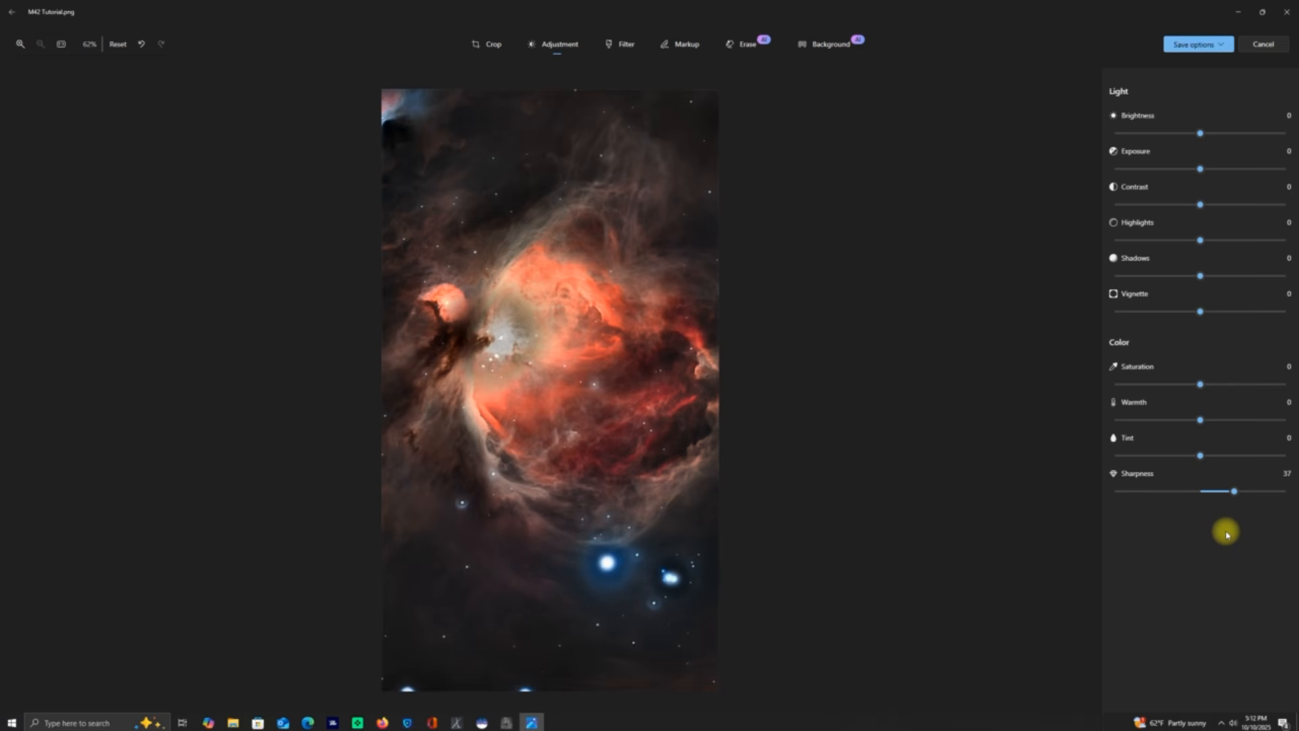
Step: Try the saturation adjustment at 13 and test the vignette, returning both to 0
mouse_move(1202, 385)
mouse_down()
mouse_move(1229, 390)
mouse_move(1106, 400)
mouse_move(1216, 406)
mouse_up()
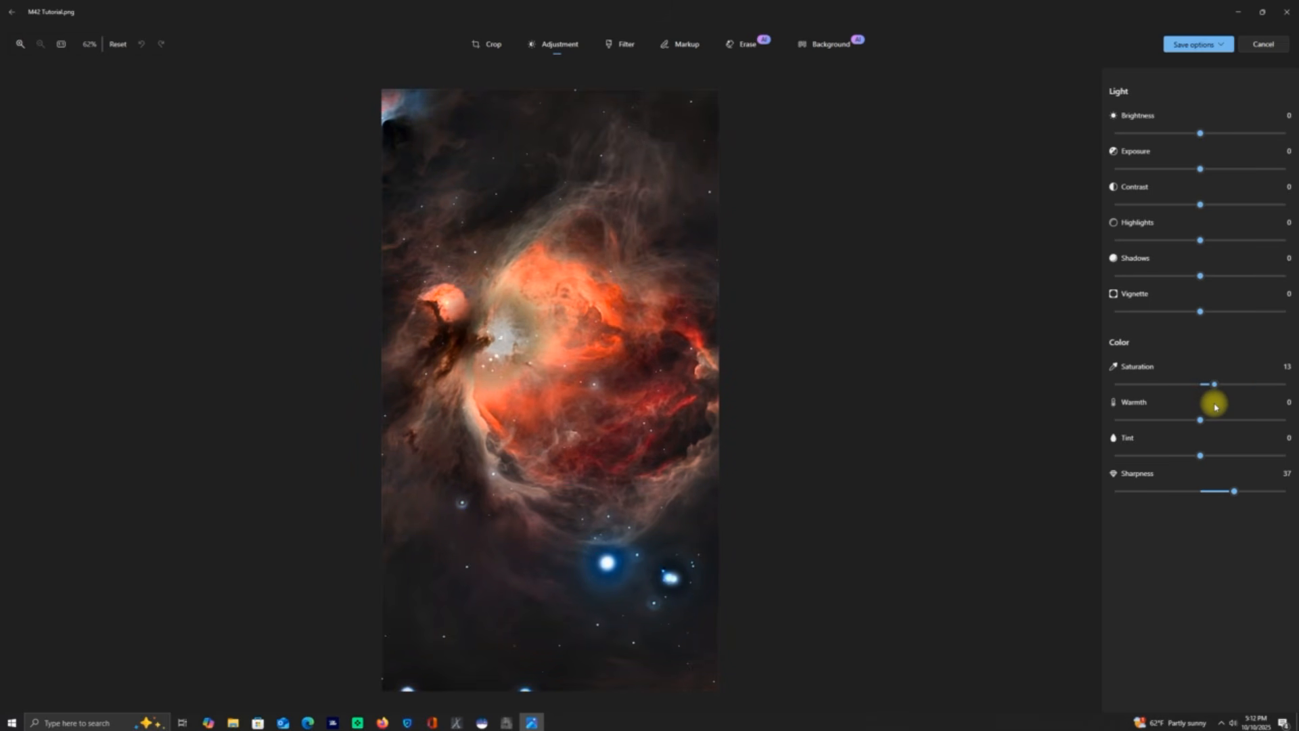
drag(1214, 406, 1203, 406)
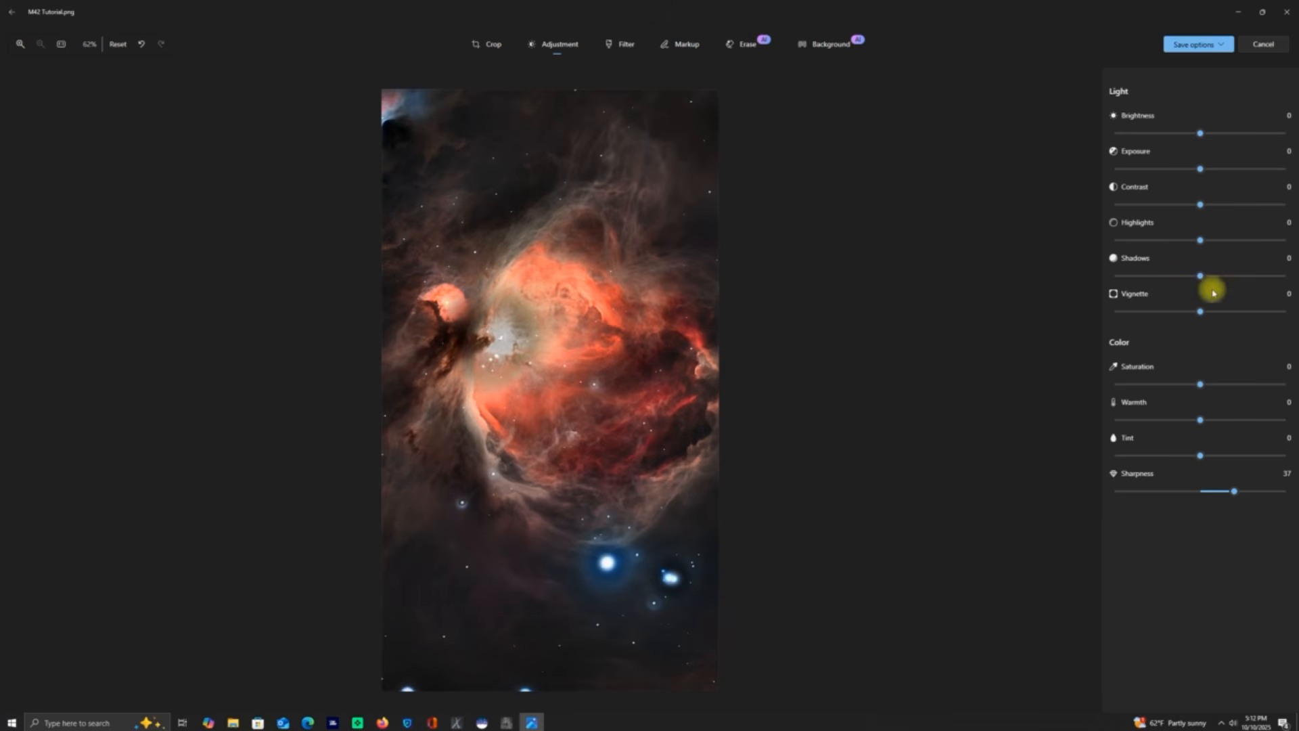
mouse_move(1201, 310)
mouse_down()
mouse_move(1288, 312)
mouse_move(1203, 314)
mouse_up()
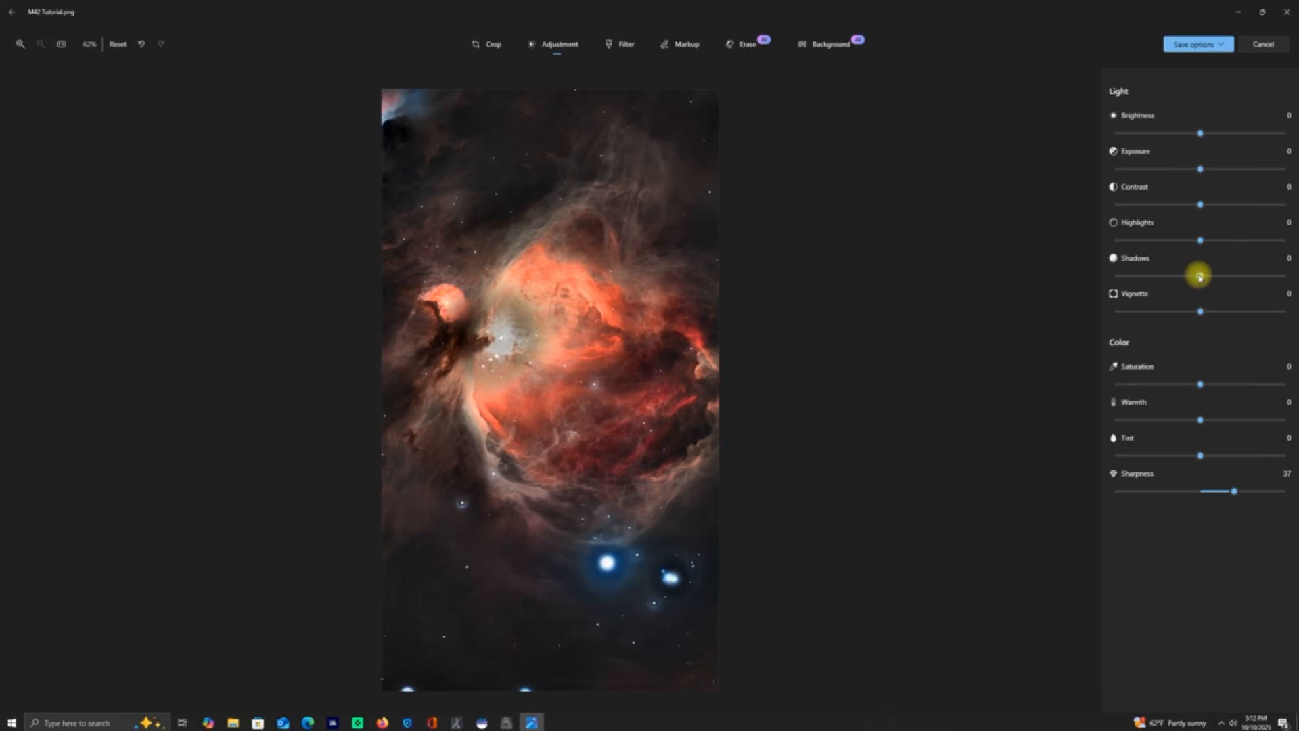
Step: Try the shadows at 100 and settle on 32, and set the highlights to 27 after trying 56
drag(1200, 277, 1289, 296)
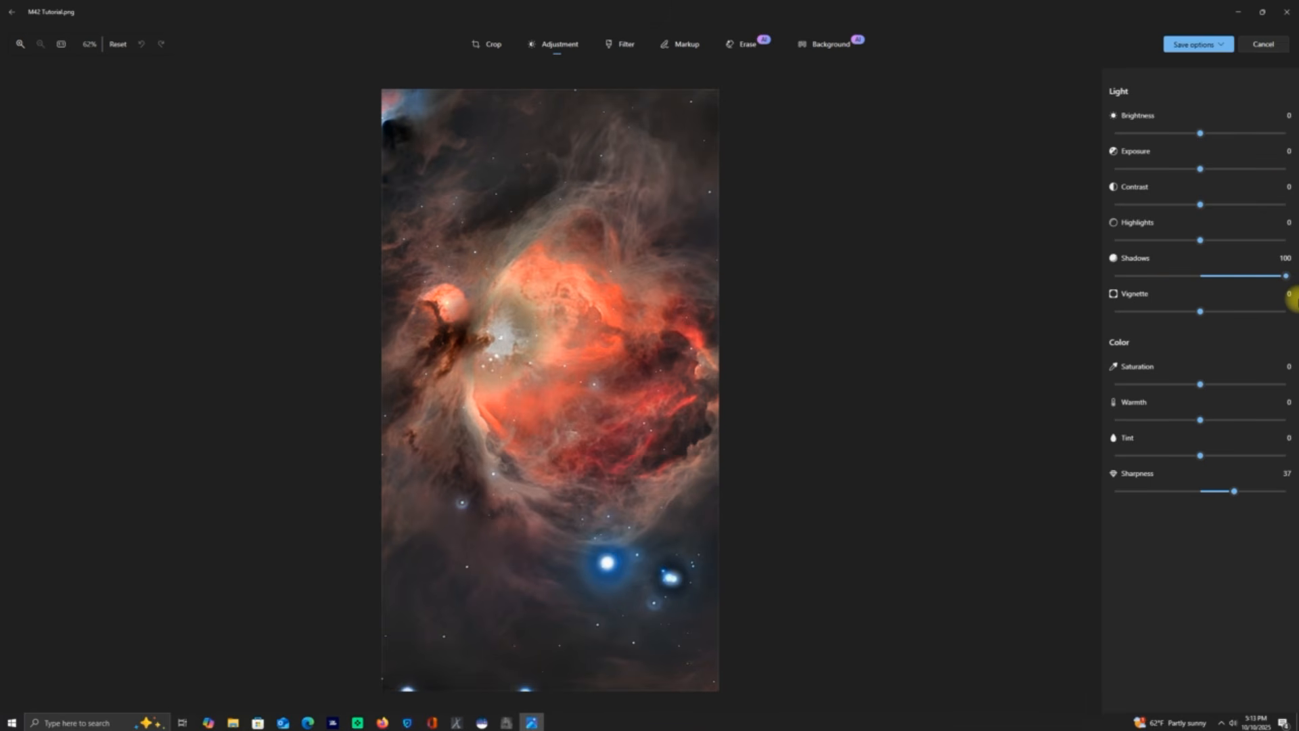
drag(1292, 299, 1233, 312)
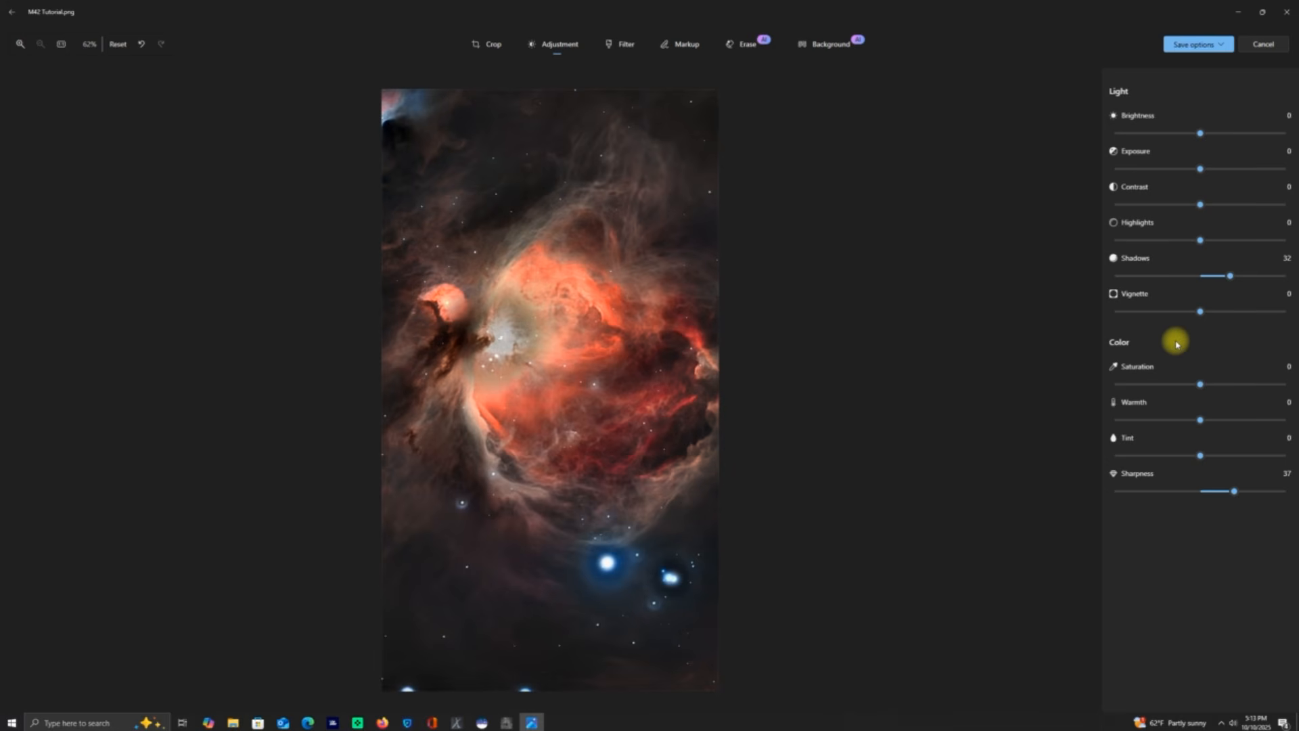
drag(1200, 241, 1250, 294)
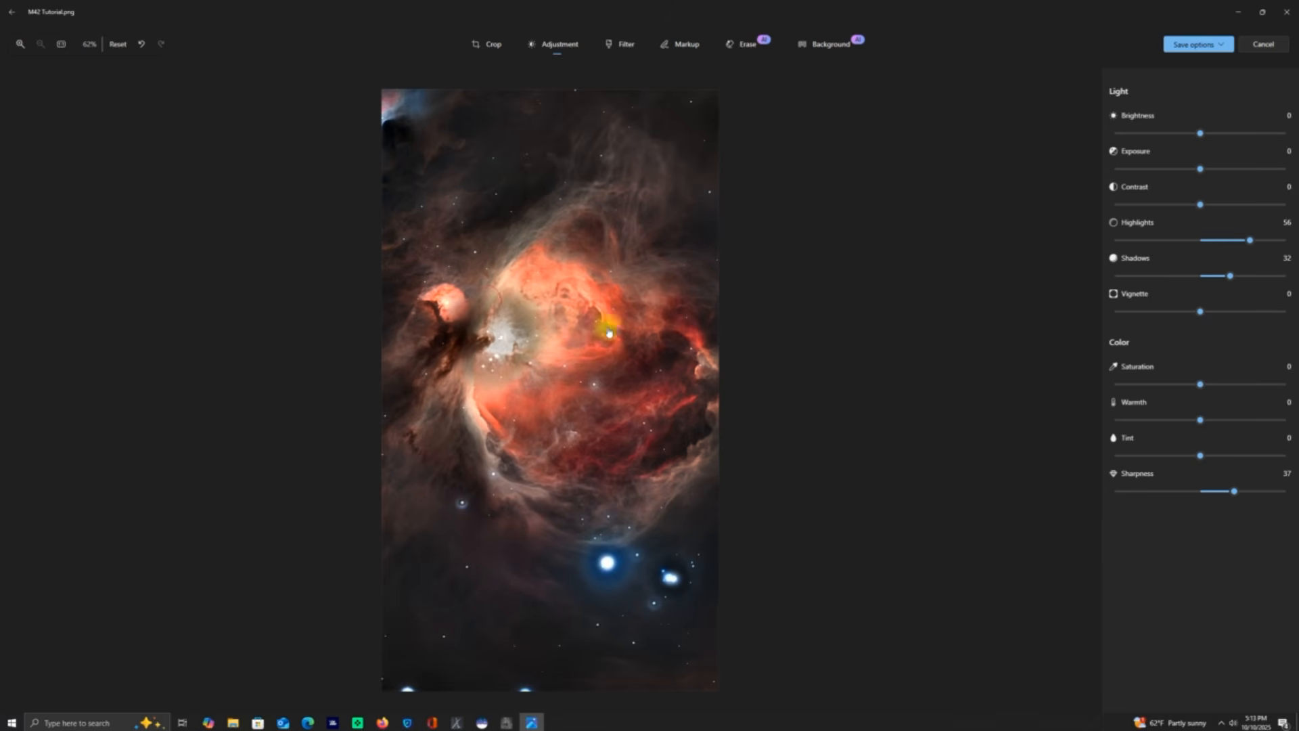
drag(1247, 243, 1229, 271)
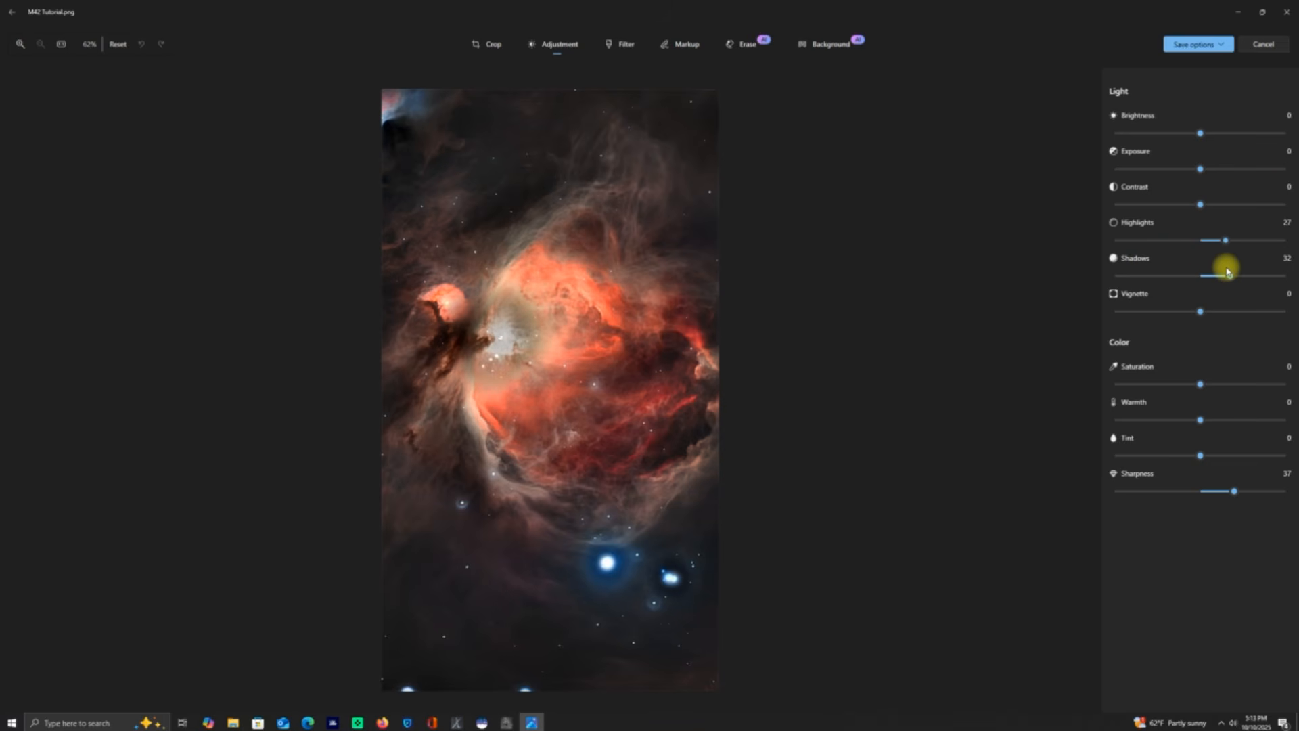
drag(1227, 270, 1229, 271)
Step: Raise the picture's contrast adjustment to 10
click(1200, 204)
drag(1200, 205, 1215, 248)
mouse_move(1215, 248)
mouse_down()
mouse_move(1192, 247)
mouse_move(1202, 255)
mouse_up()
mouse_move(1200, 254)
mouse_down()
mouse_move(1215, 254)
mouse_move(1204, 252)
mouse_up()
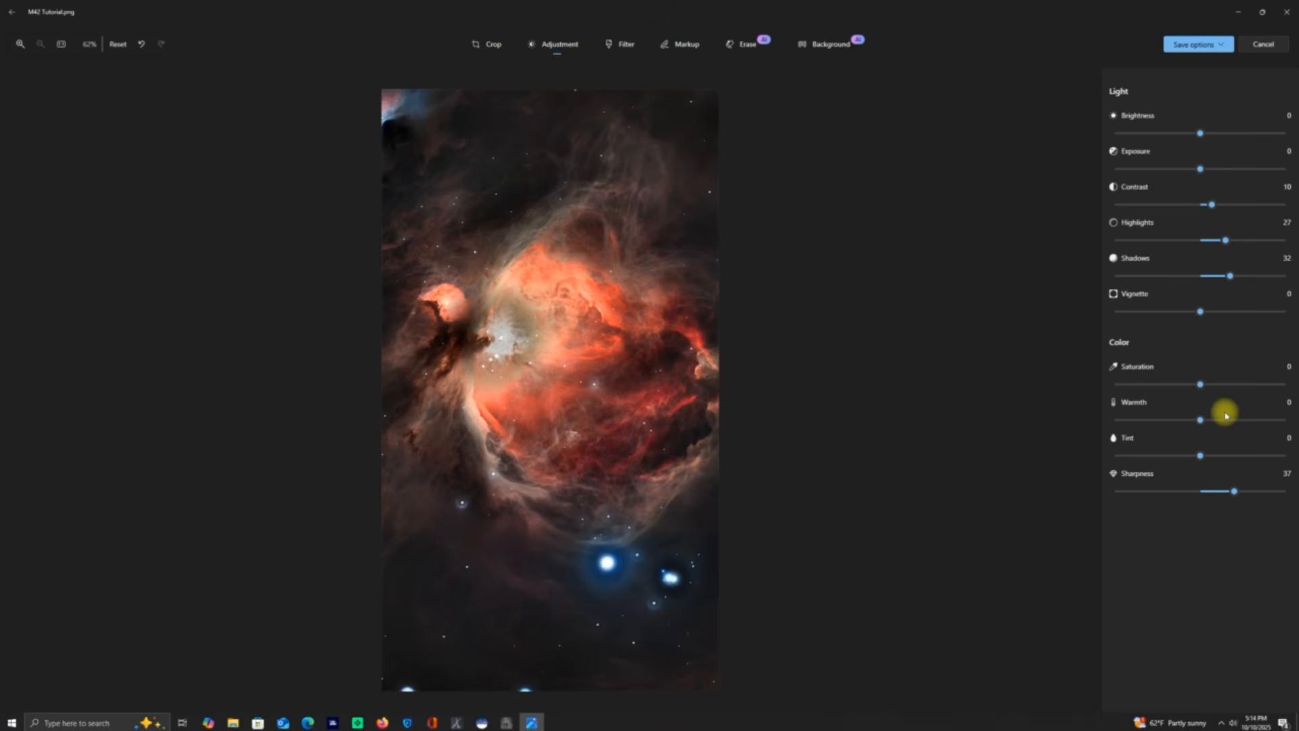